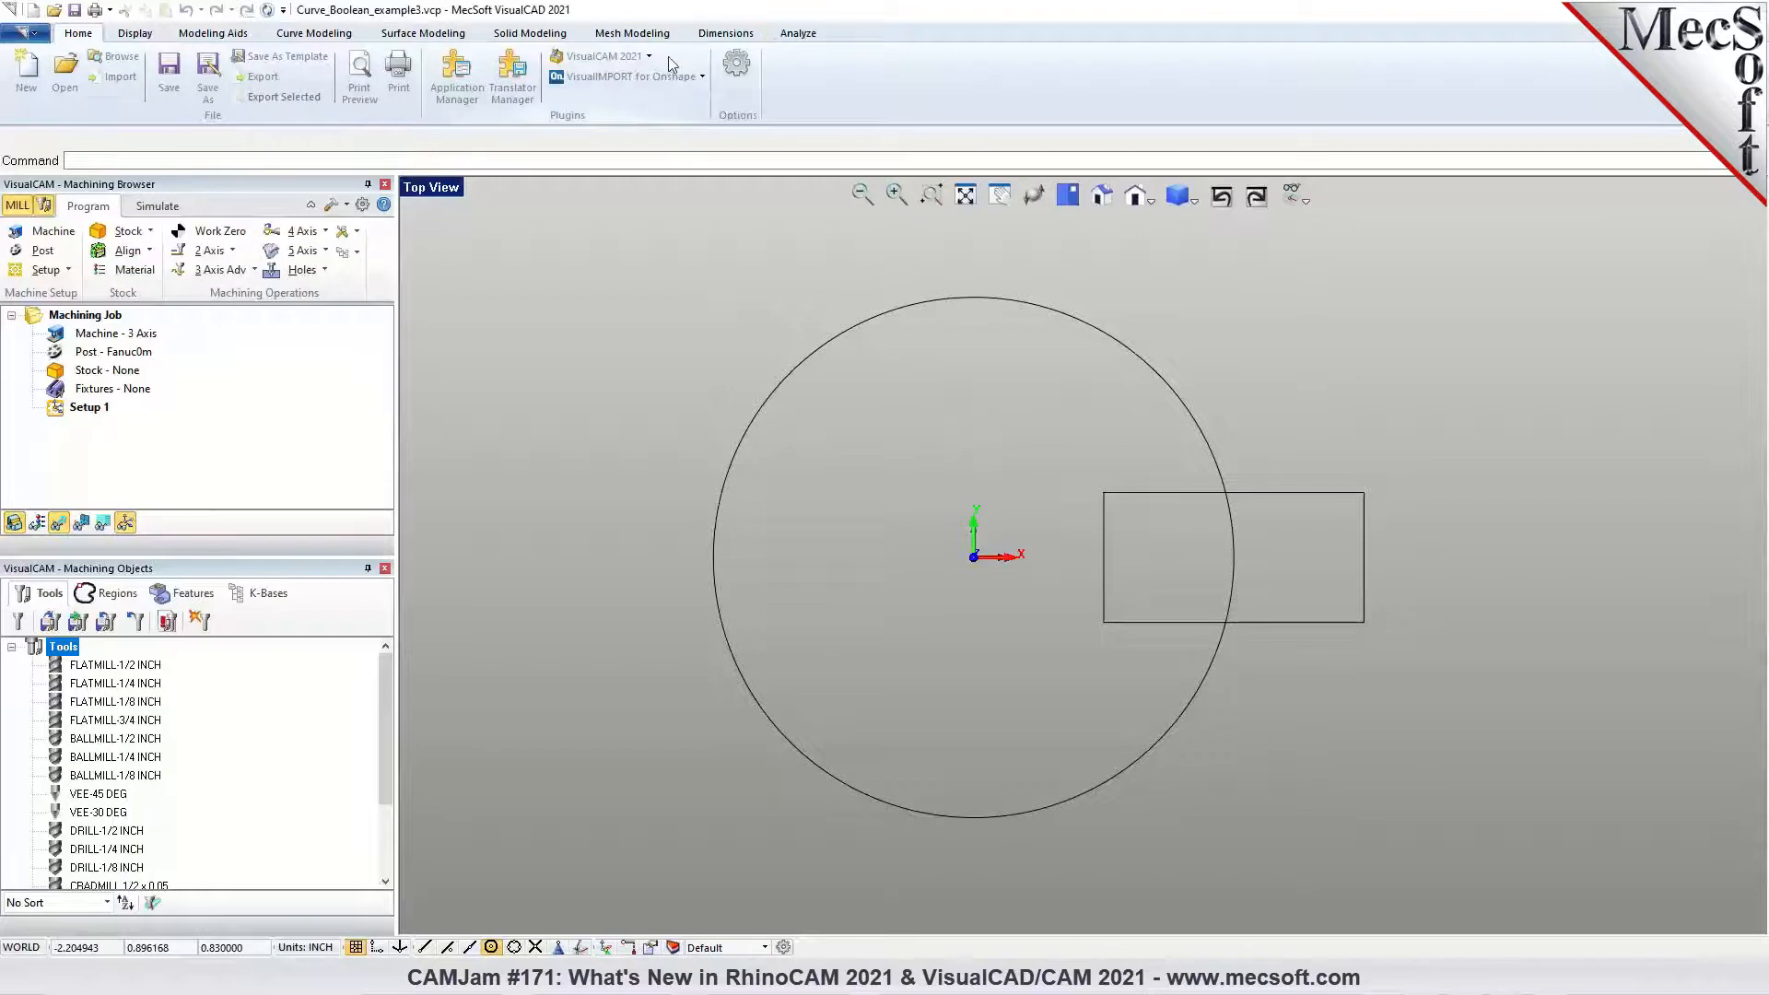
left_click(651, 59)
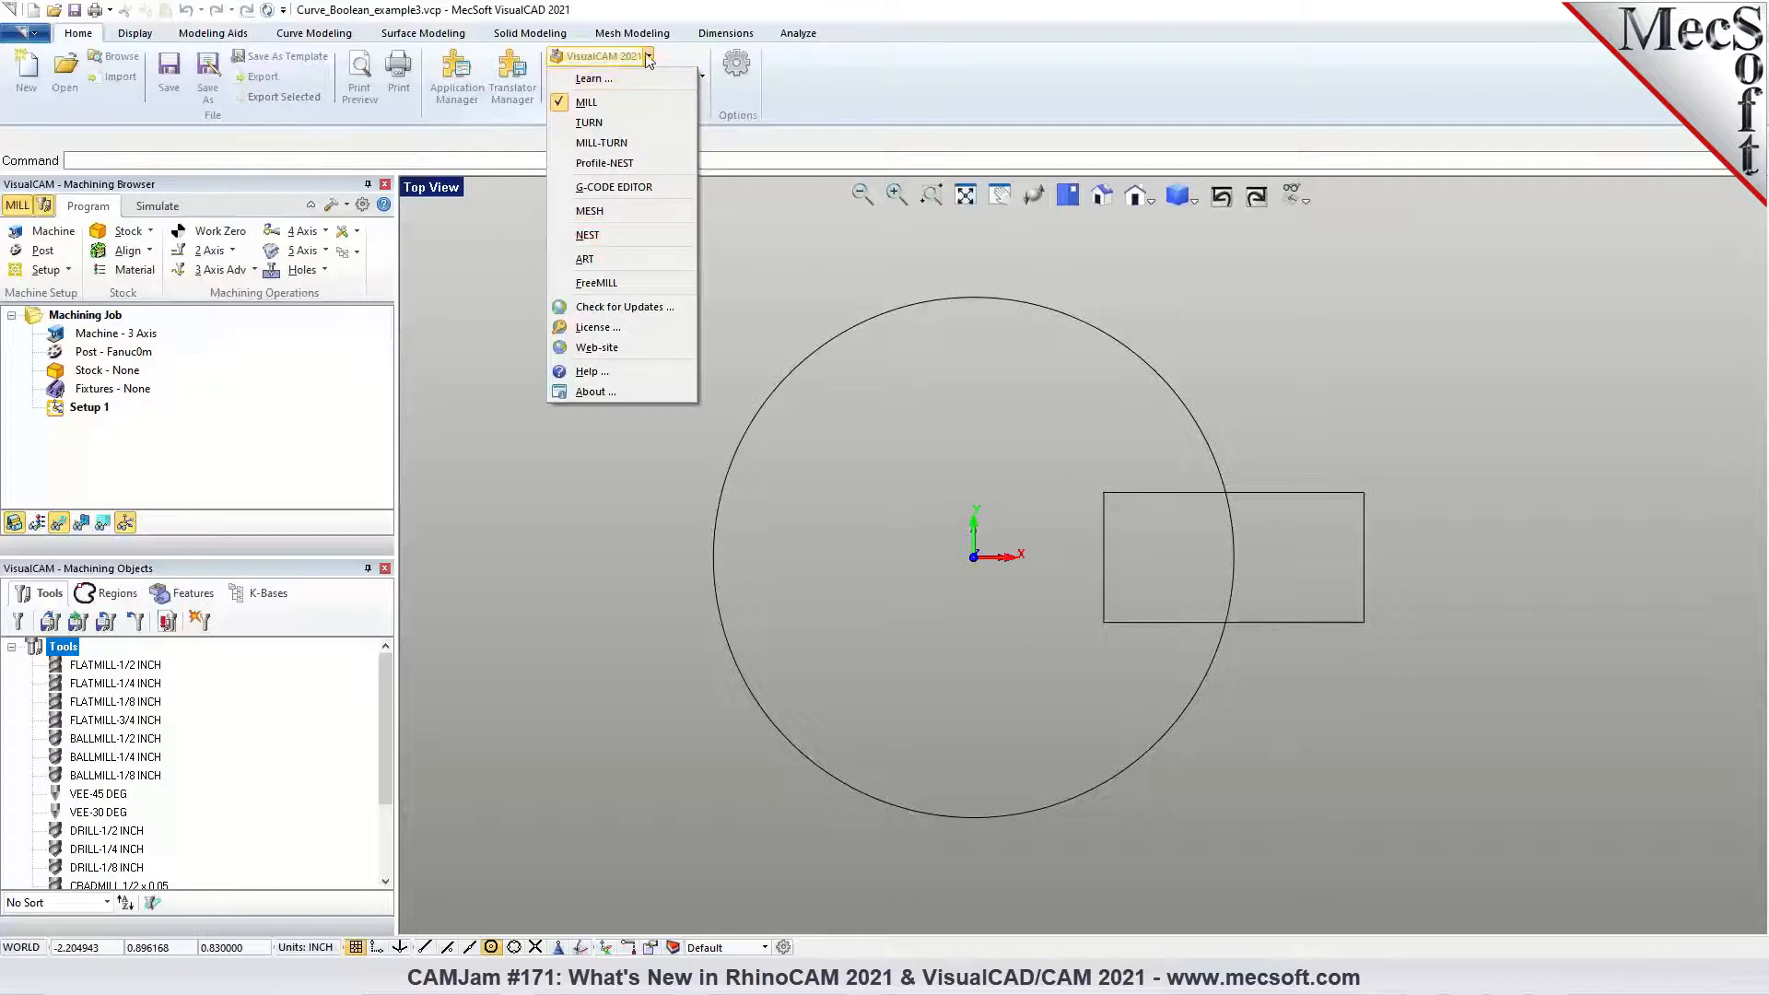
left_click(853, 80)
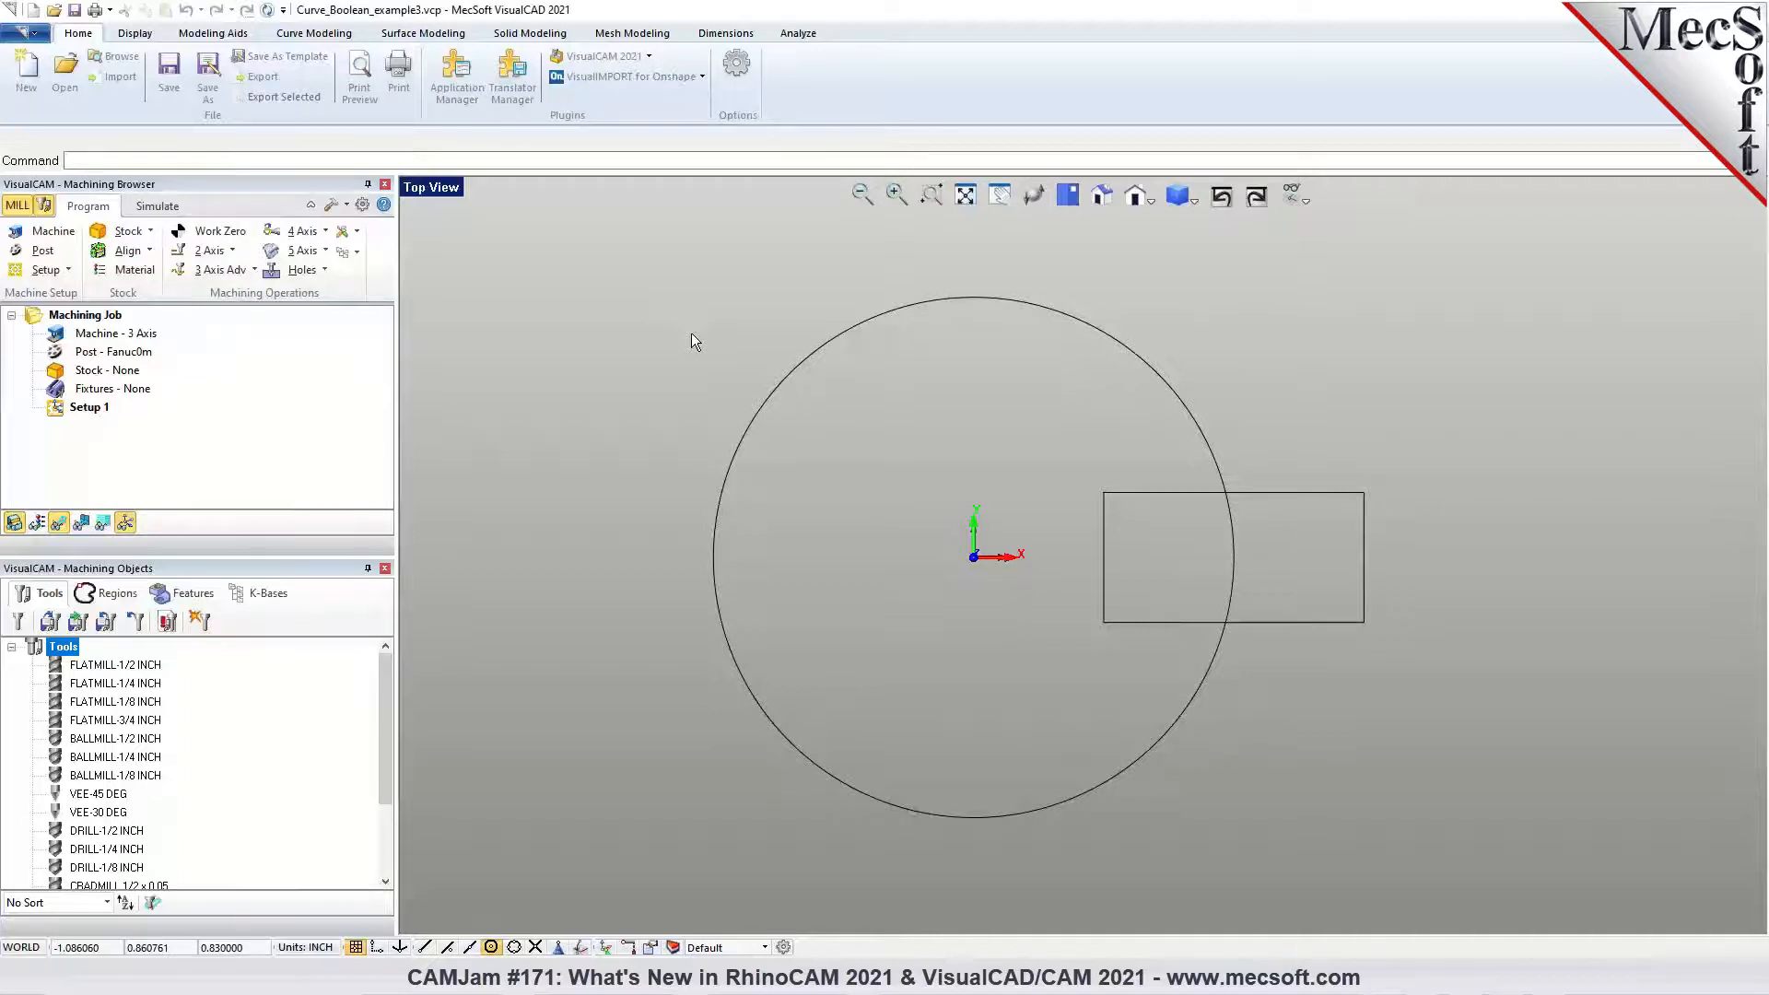
Unite the circle and rectangle into one outline with a curve Boolean, deleting all input curves
left_click(319, 35)
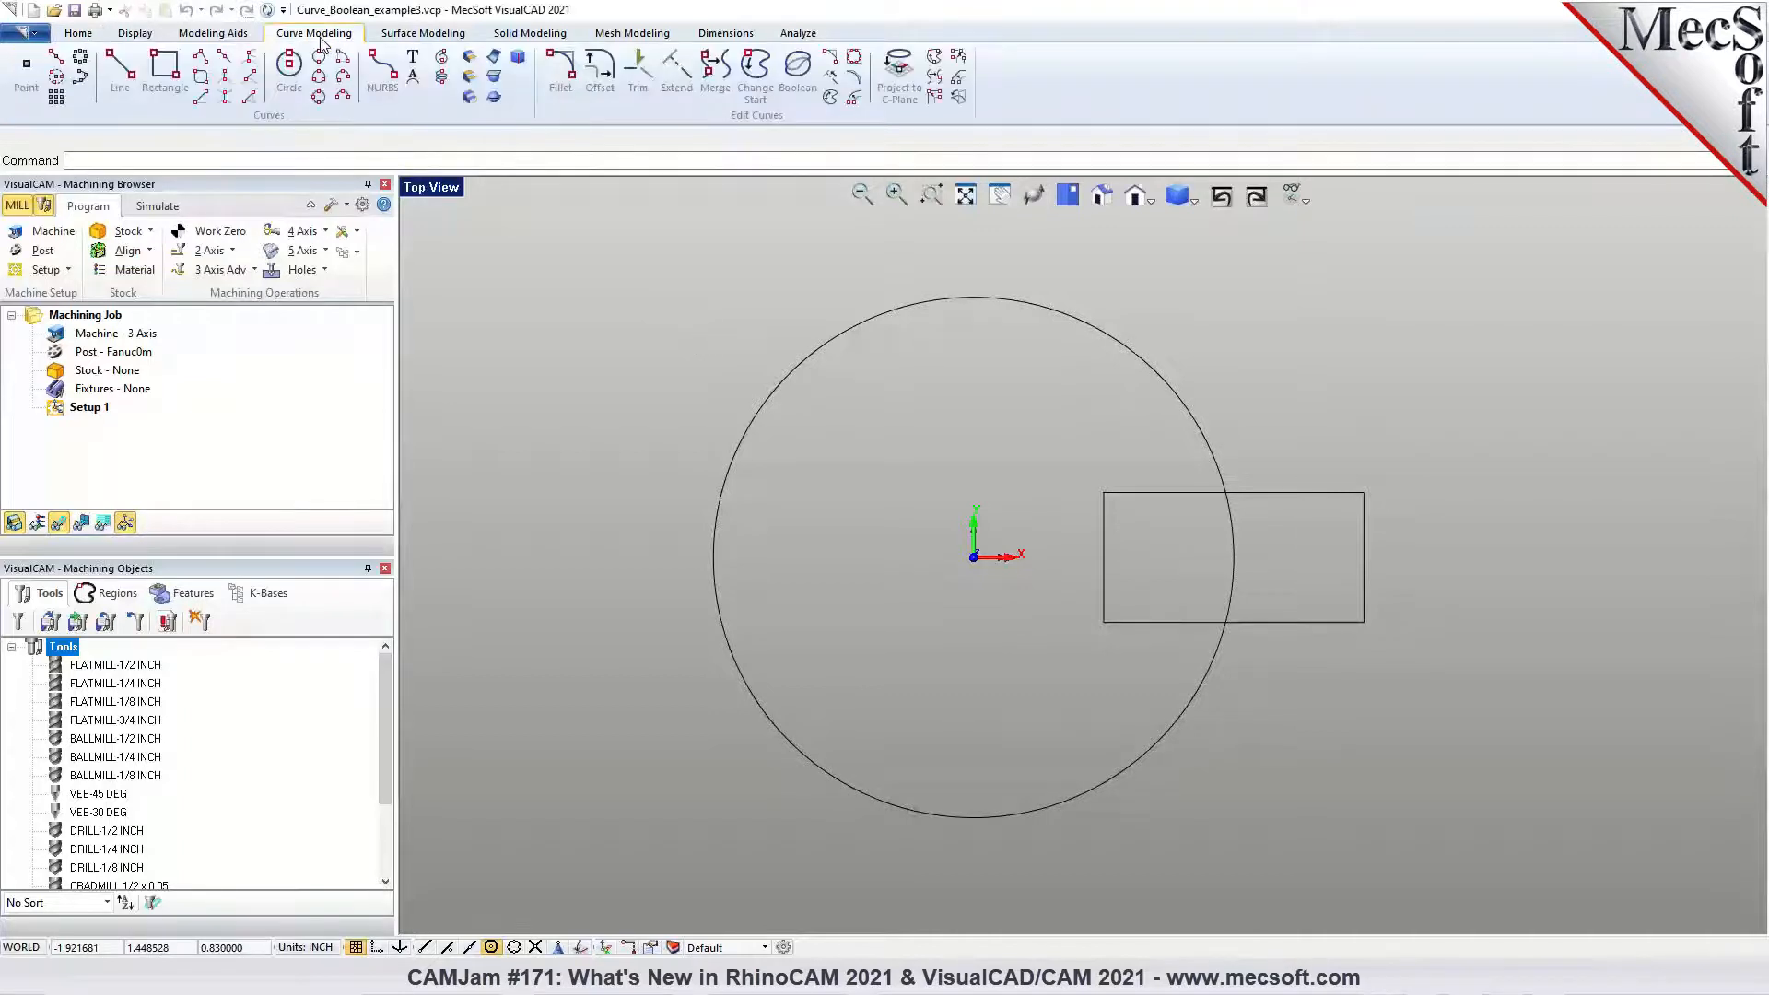
left_click(799, 81)
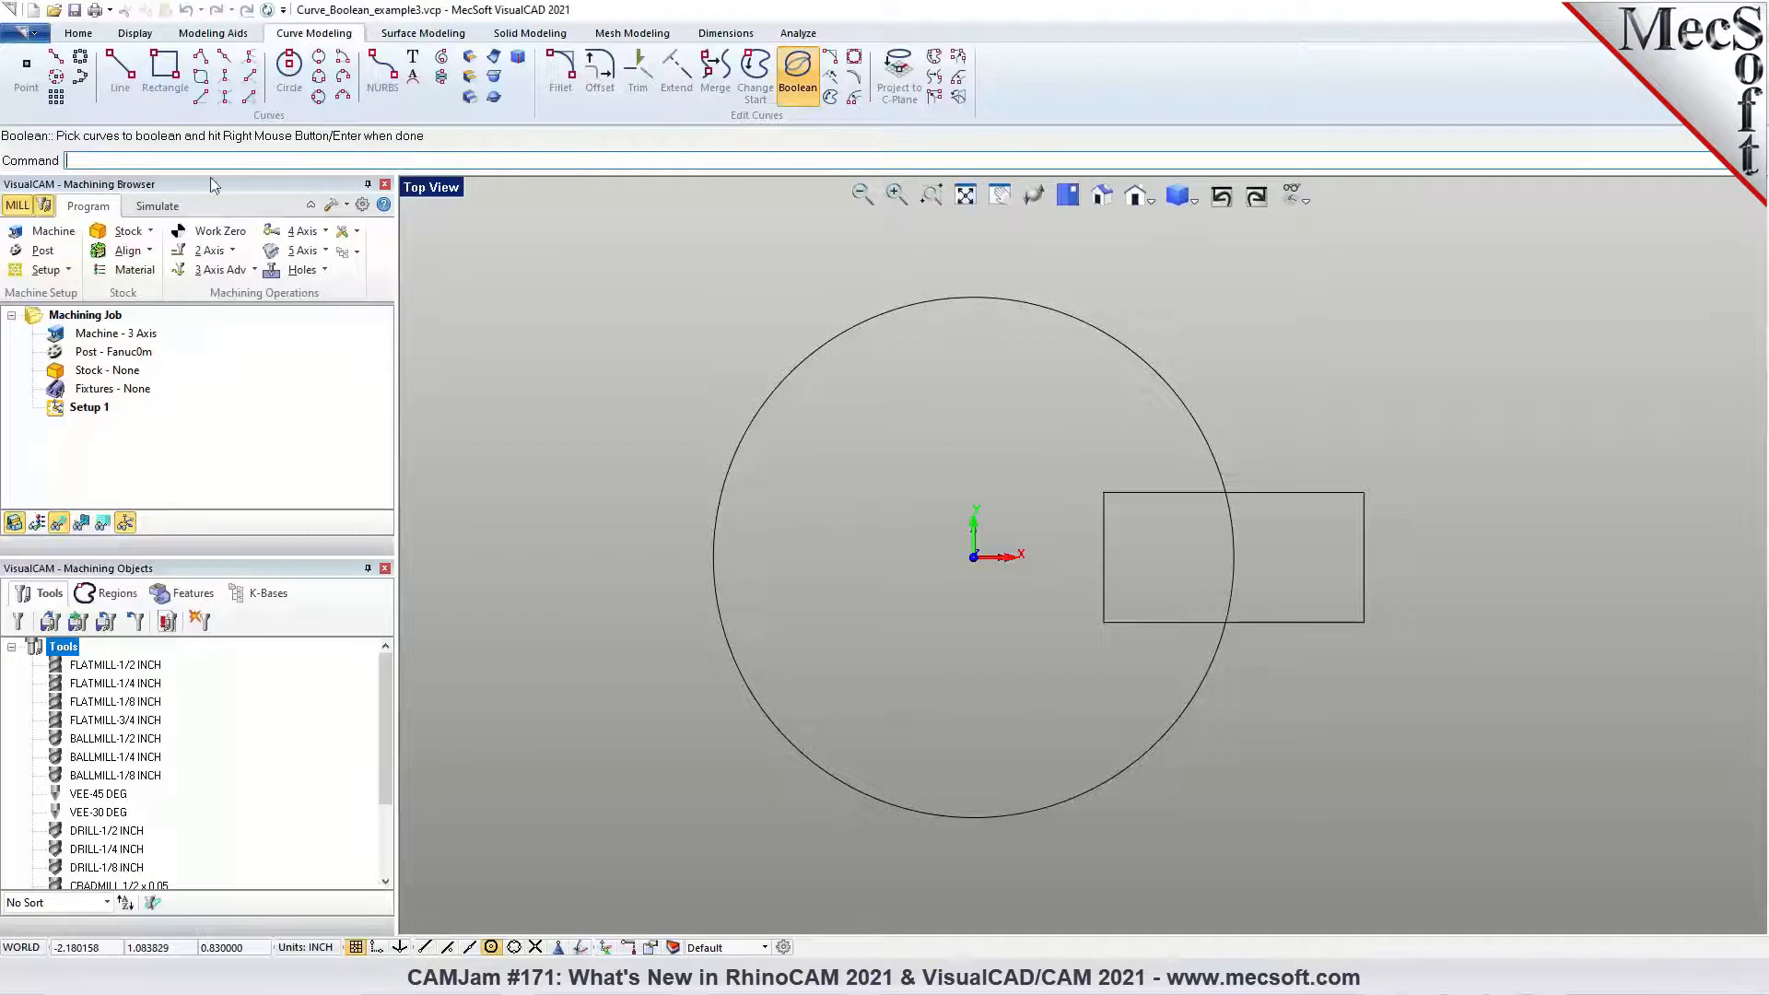
left_click_drag(612, 236, 1425, 860)
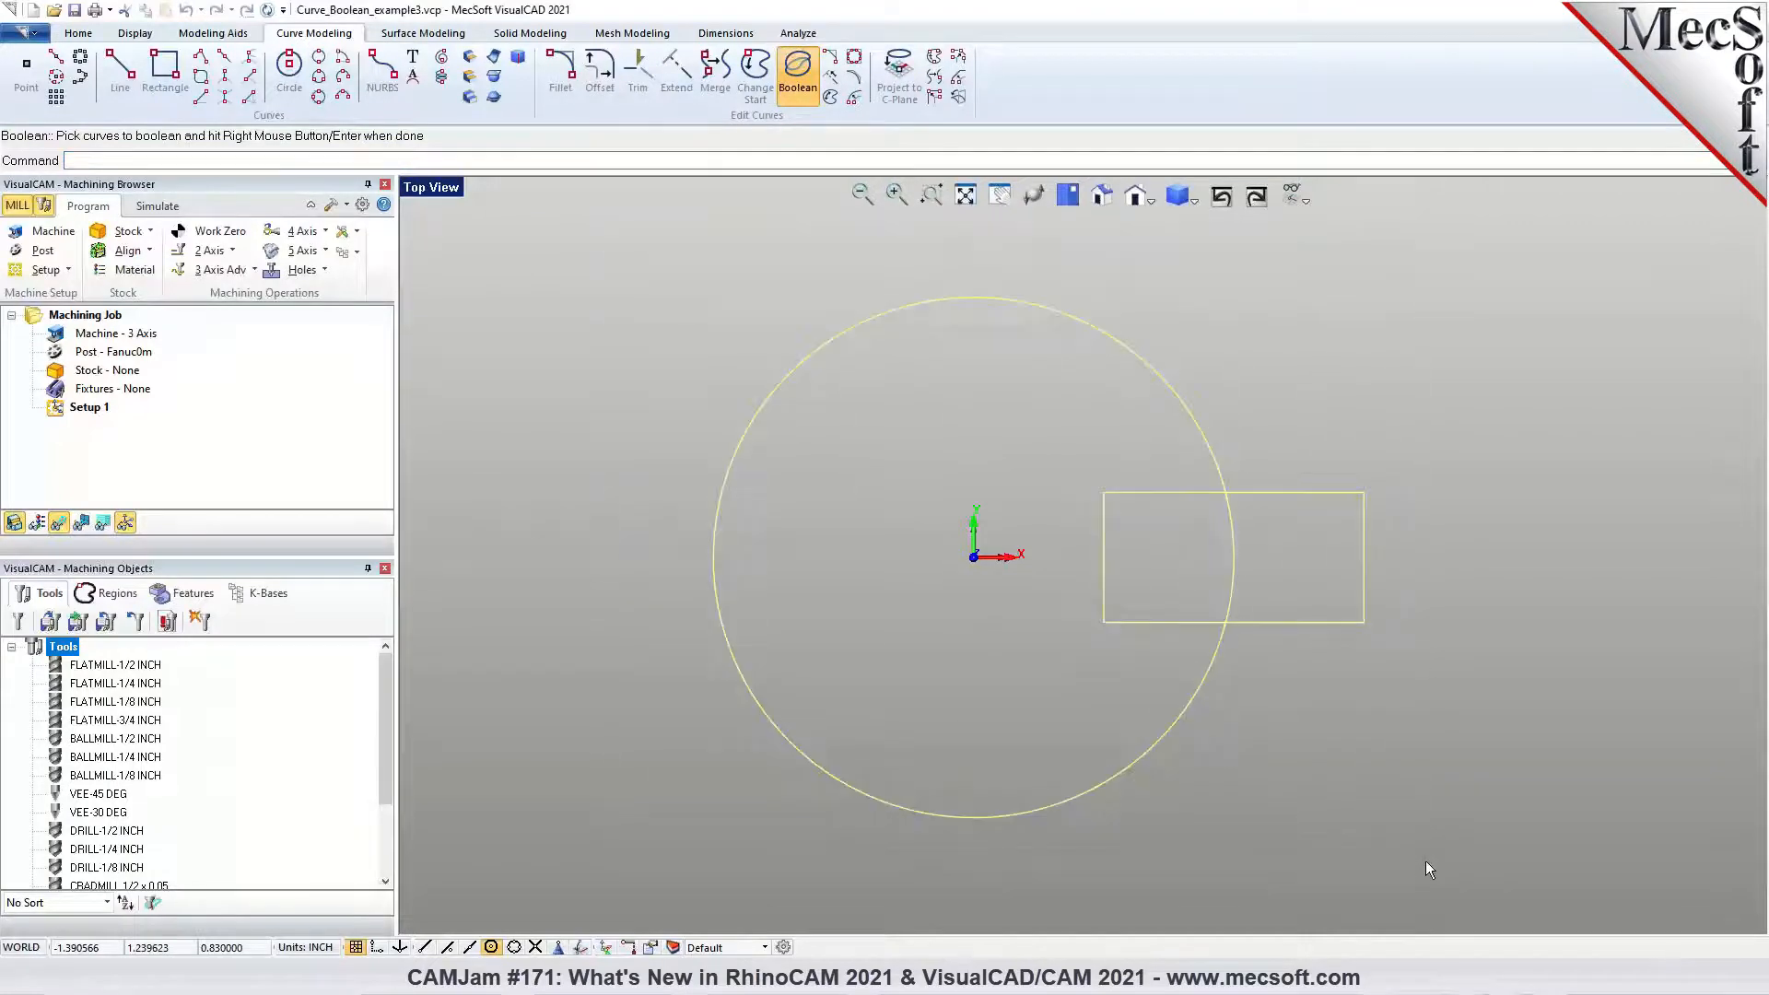
right_click(1410, 827)
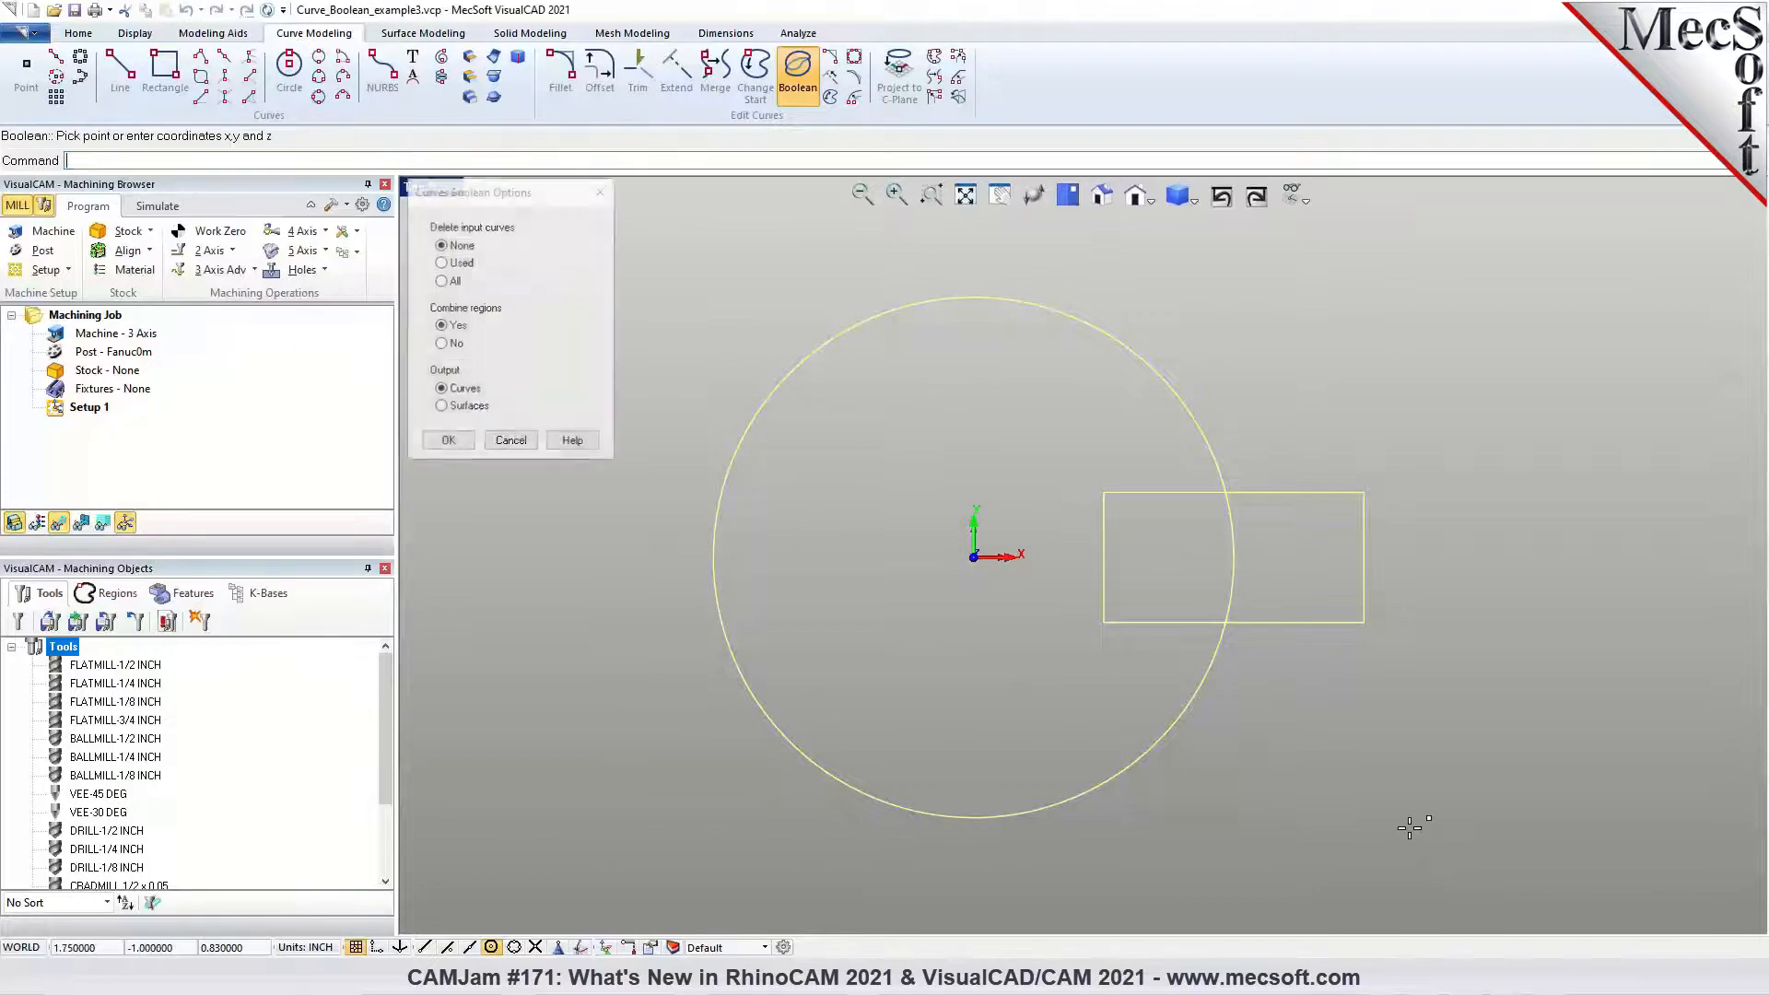
left_click_drag(445, 198, 451, 213)
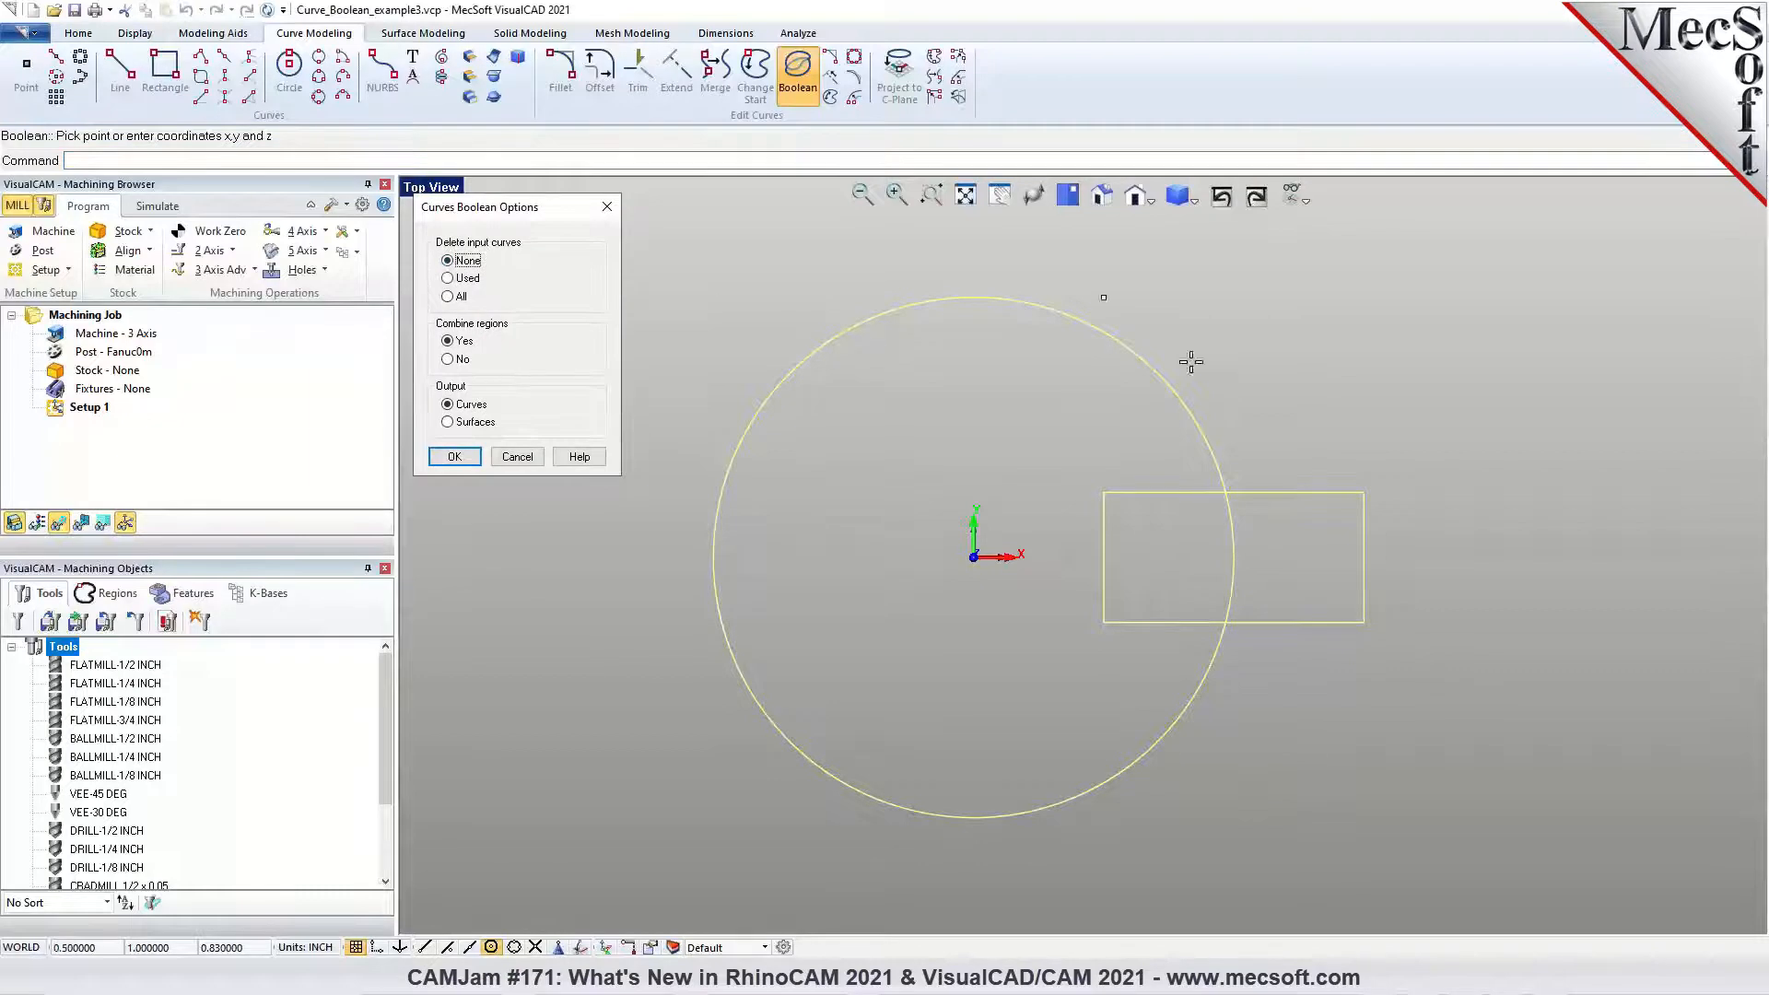
left_click(460, 297)
left_click(809, 298)
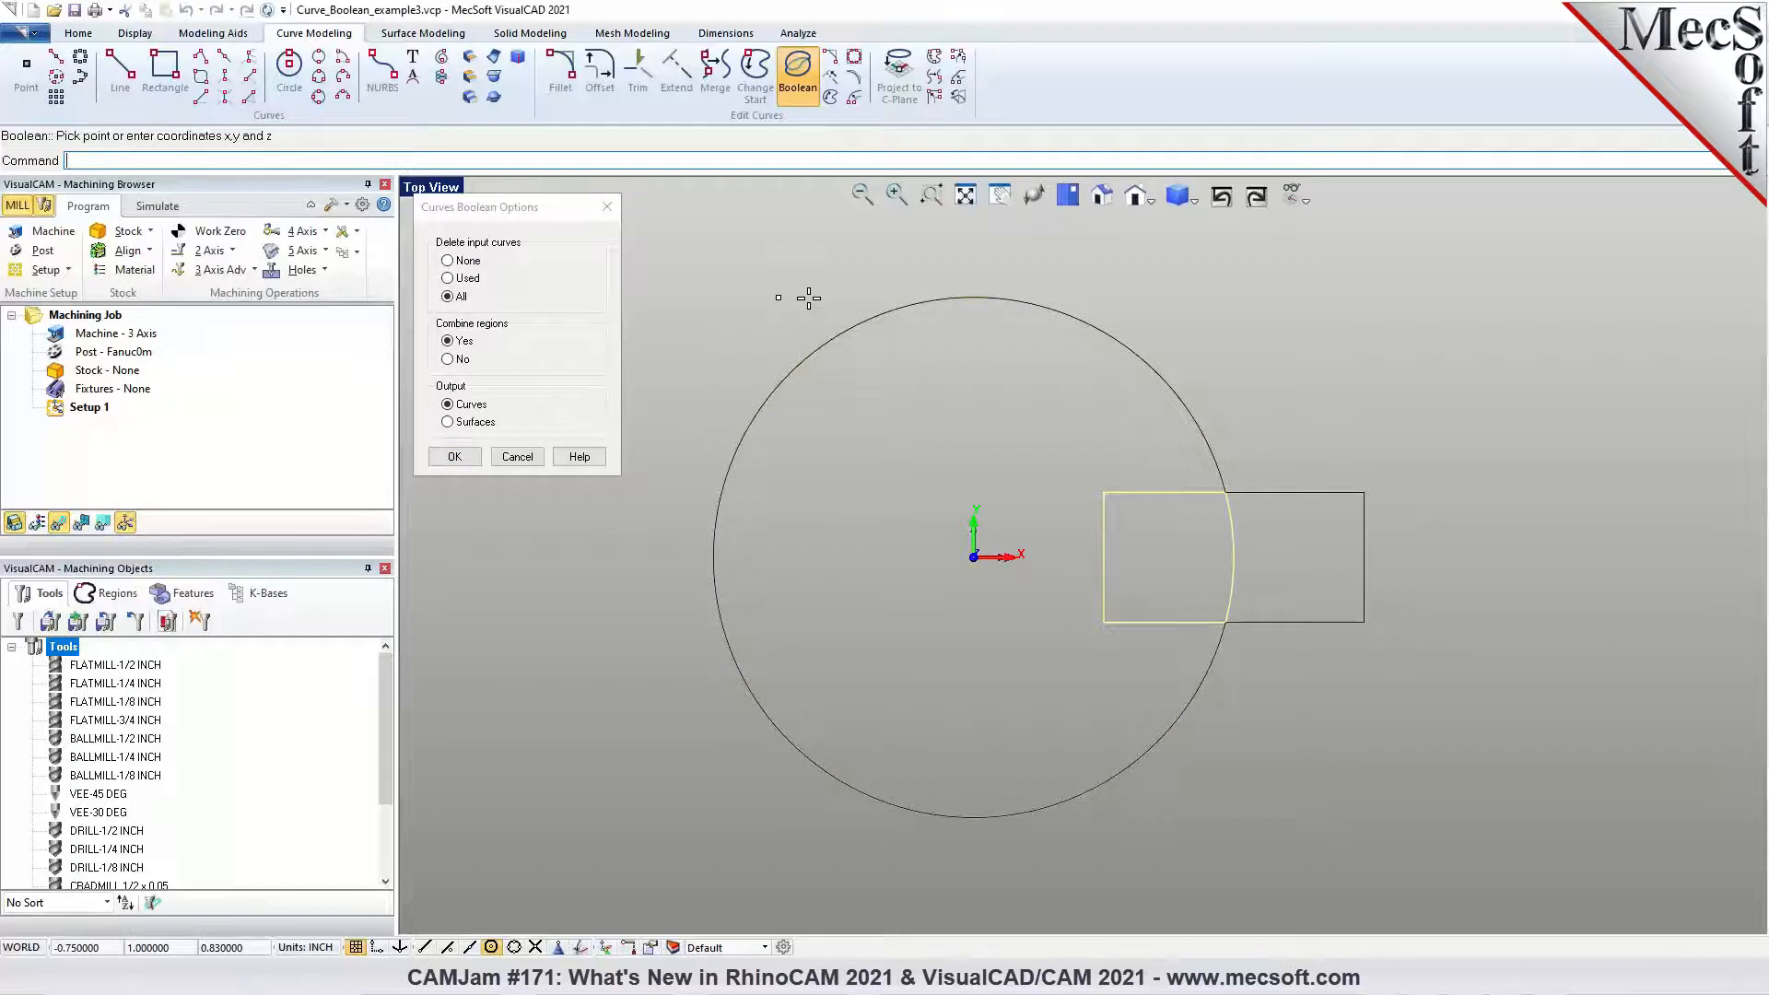
left_click(692, 323)
left_click(455, 457)
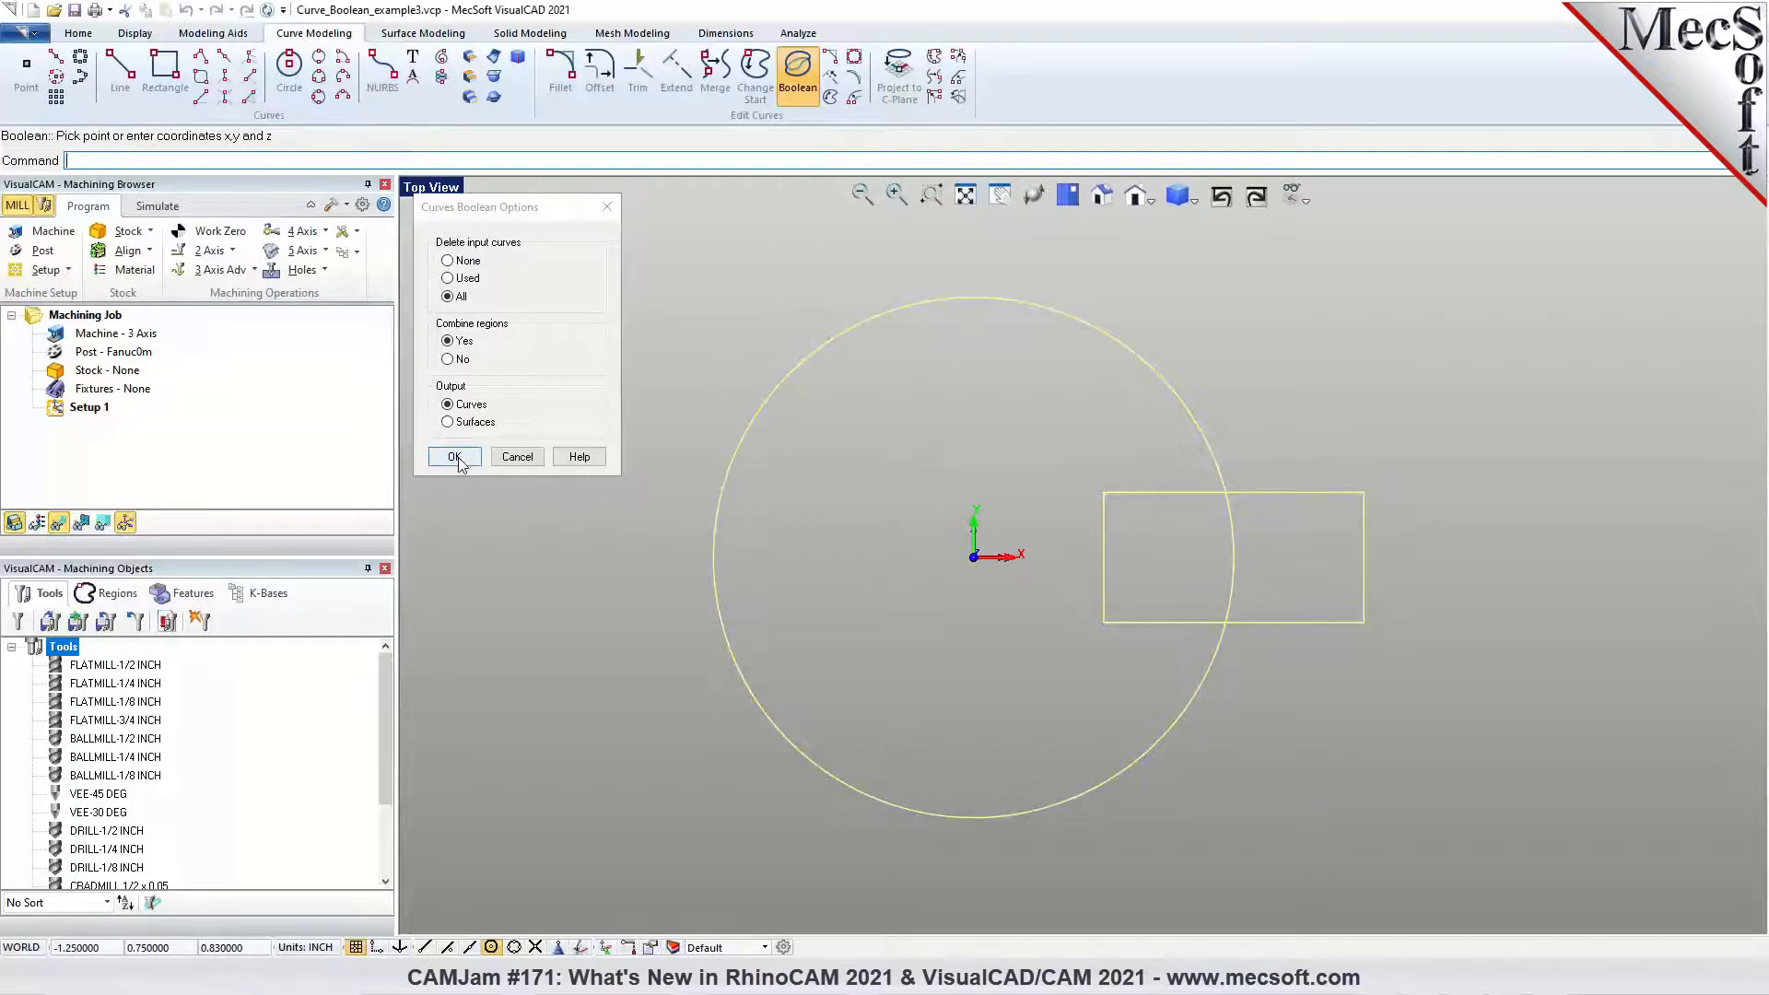
left_click(554, 521)
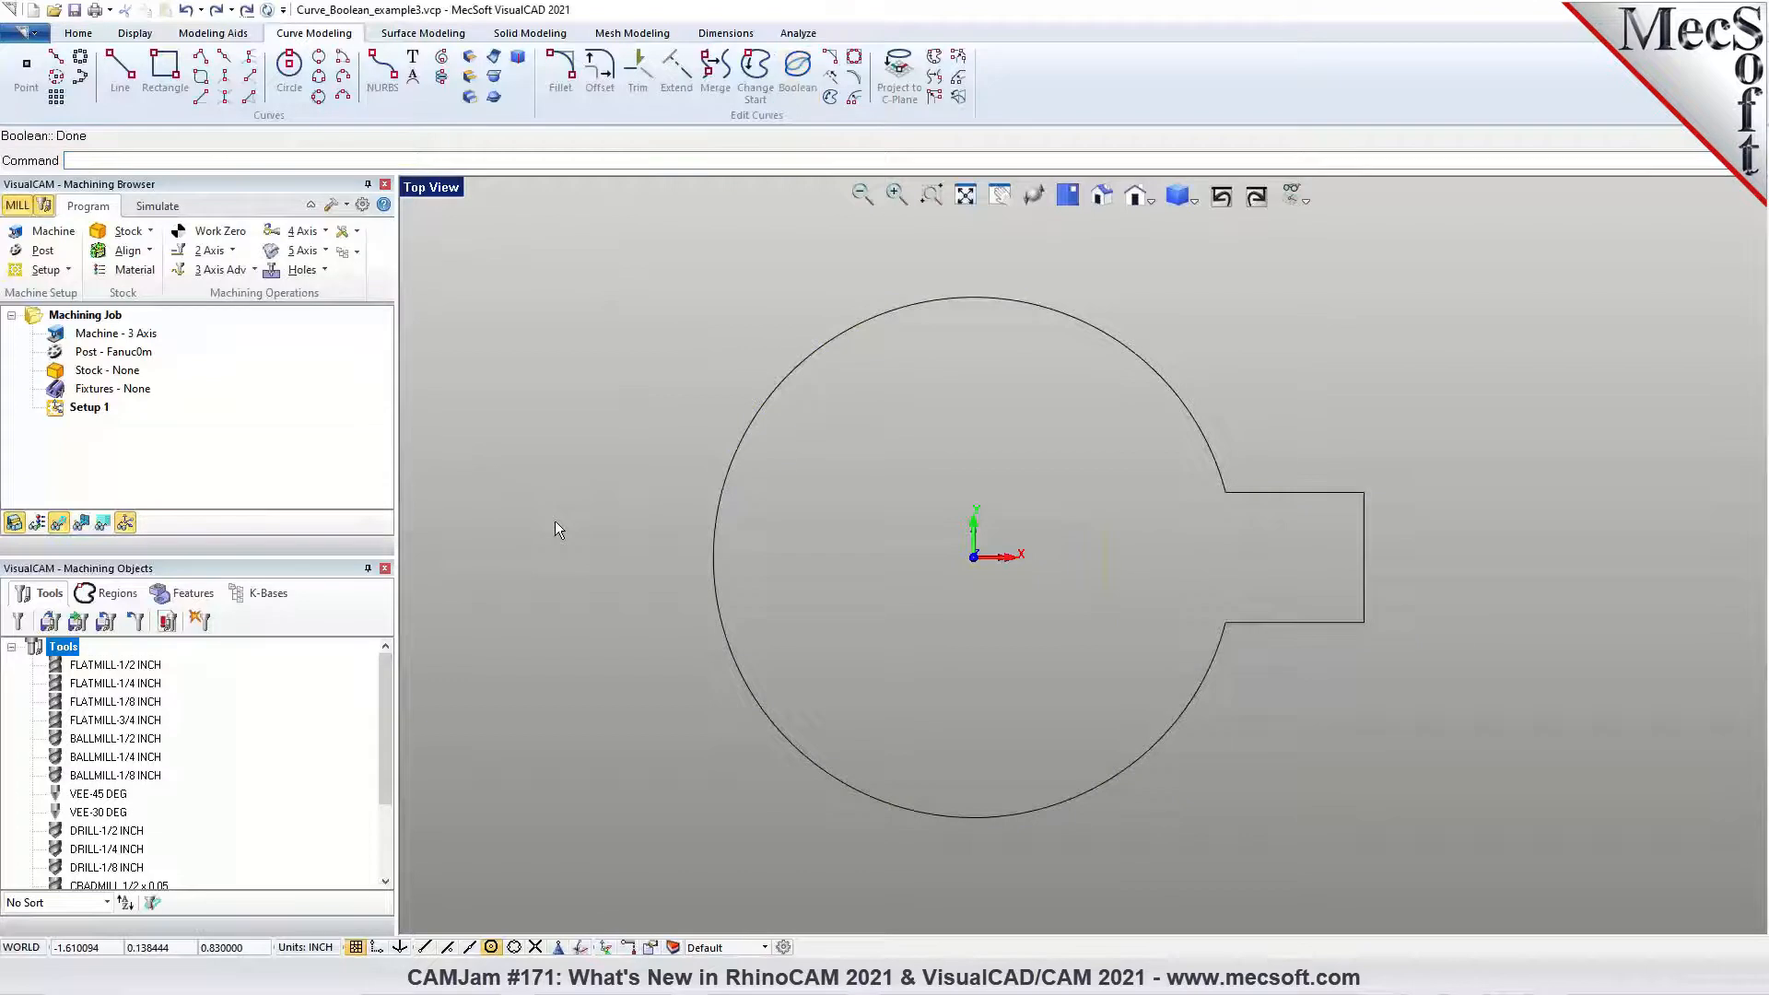
Select the united outline to check that it is one curve, and undo the Boolean union
left_click(1236, 493)
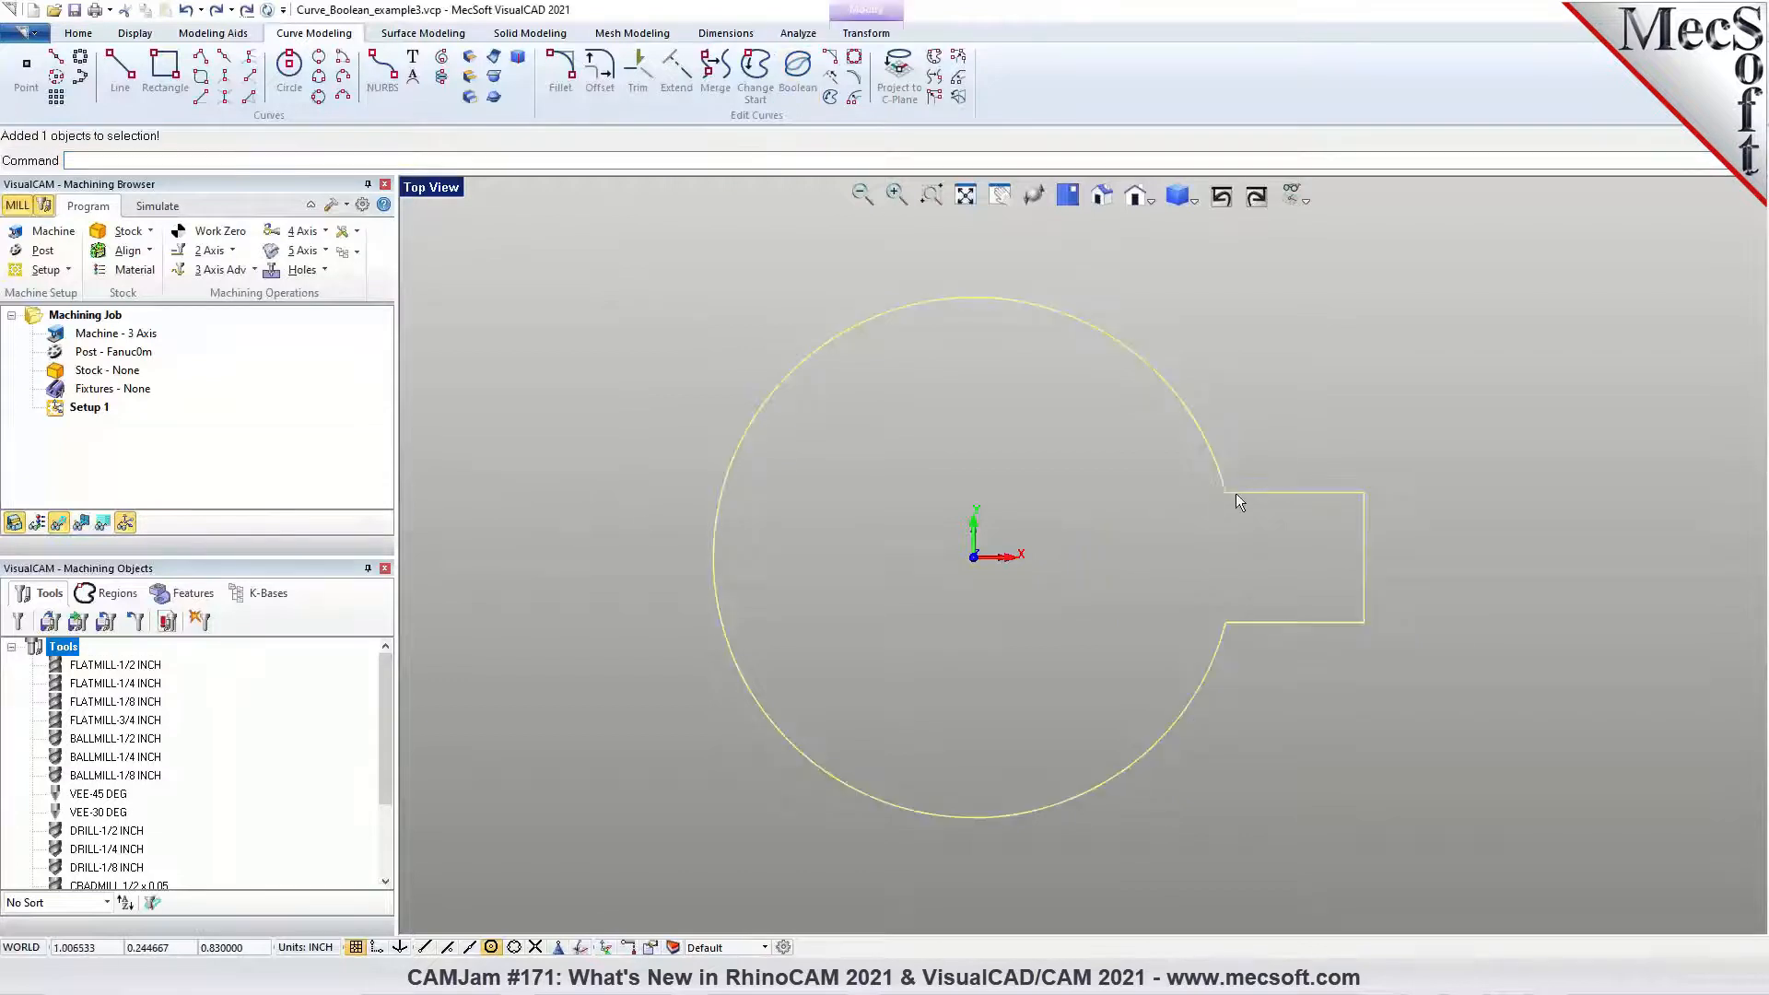
left_click(1277, 398)
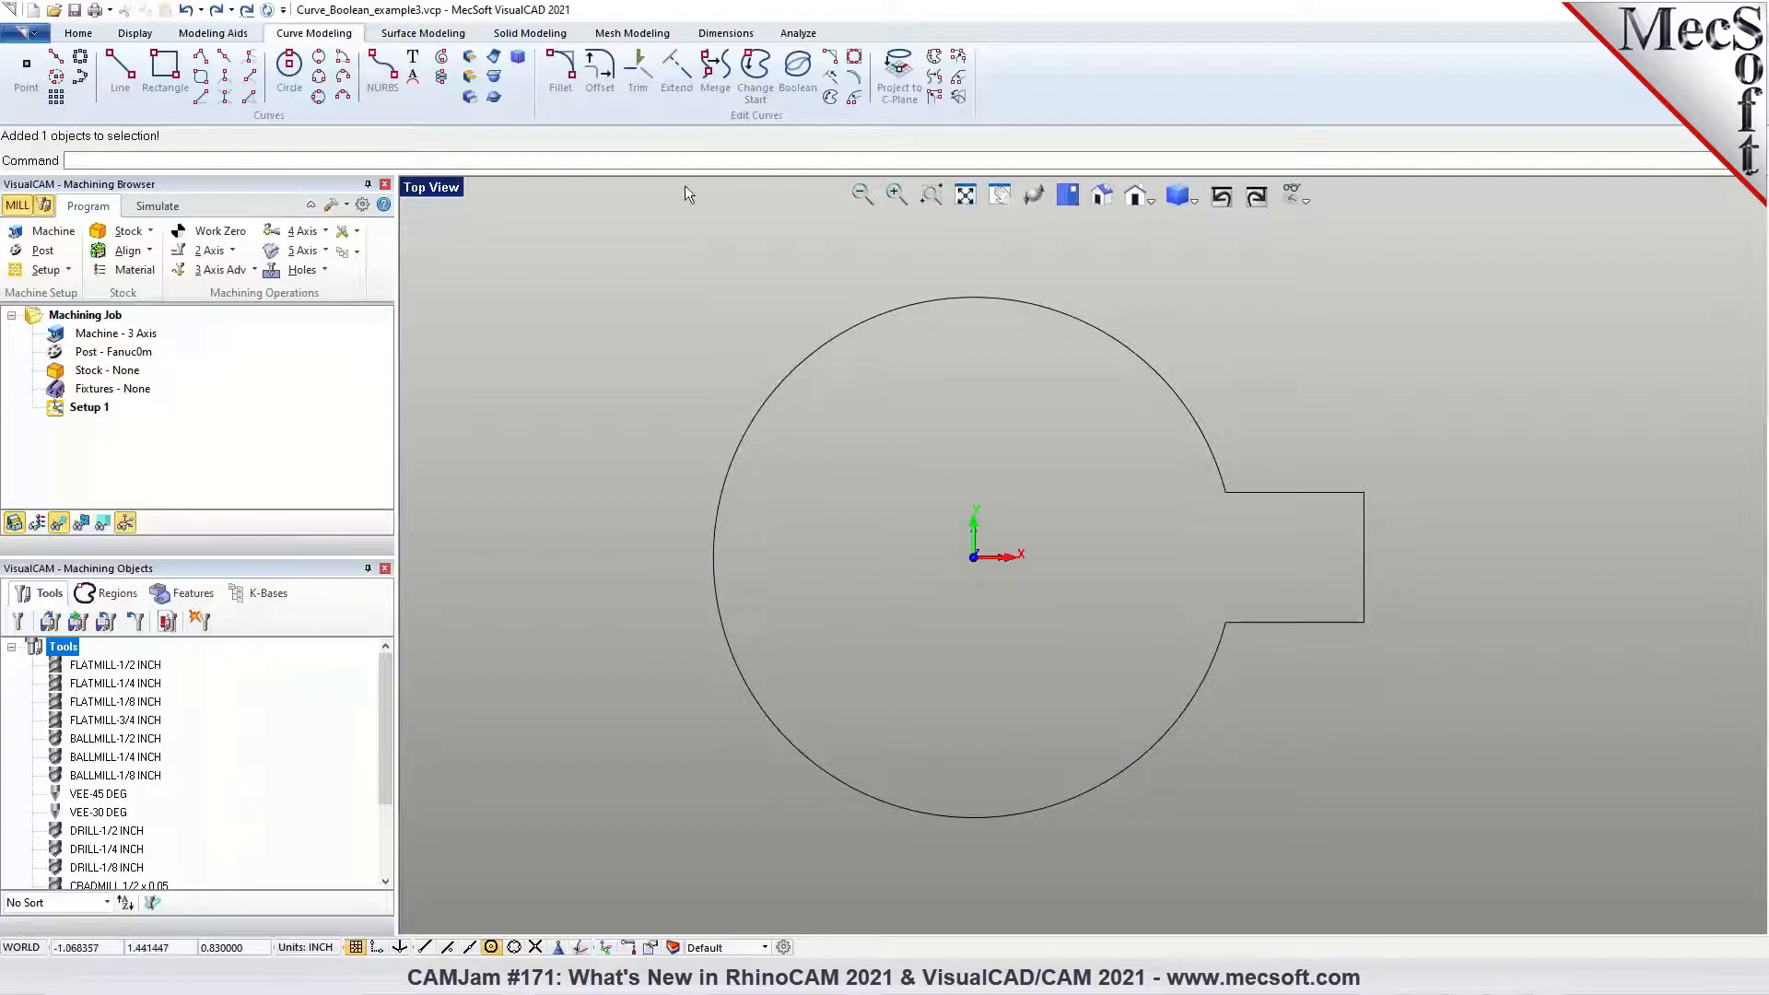
left_click(186, 9)
left_click(624, 314)
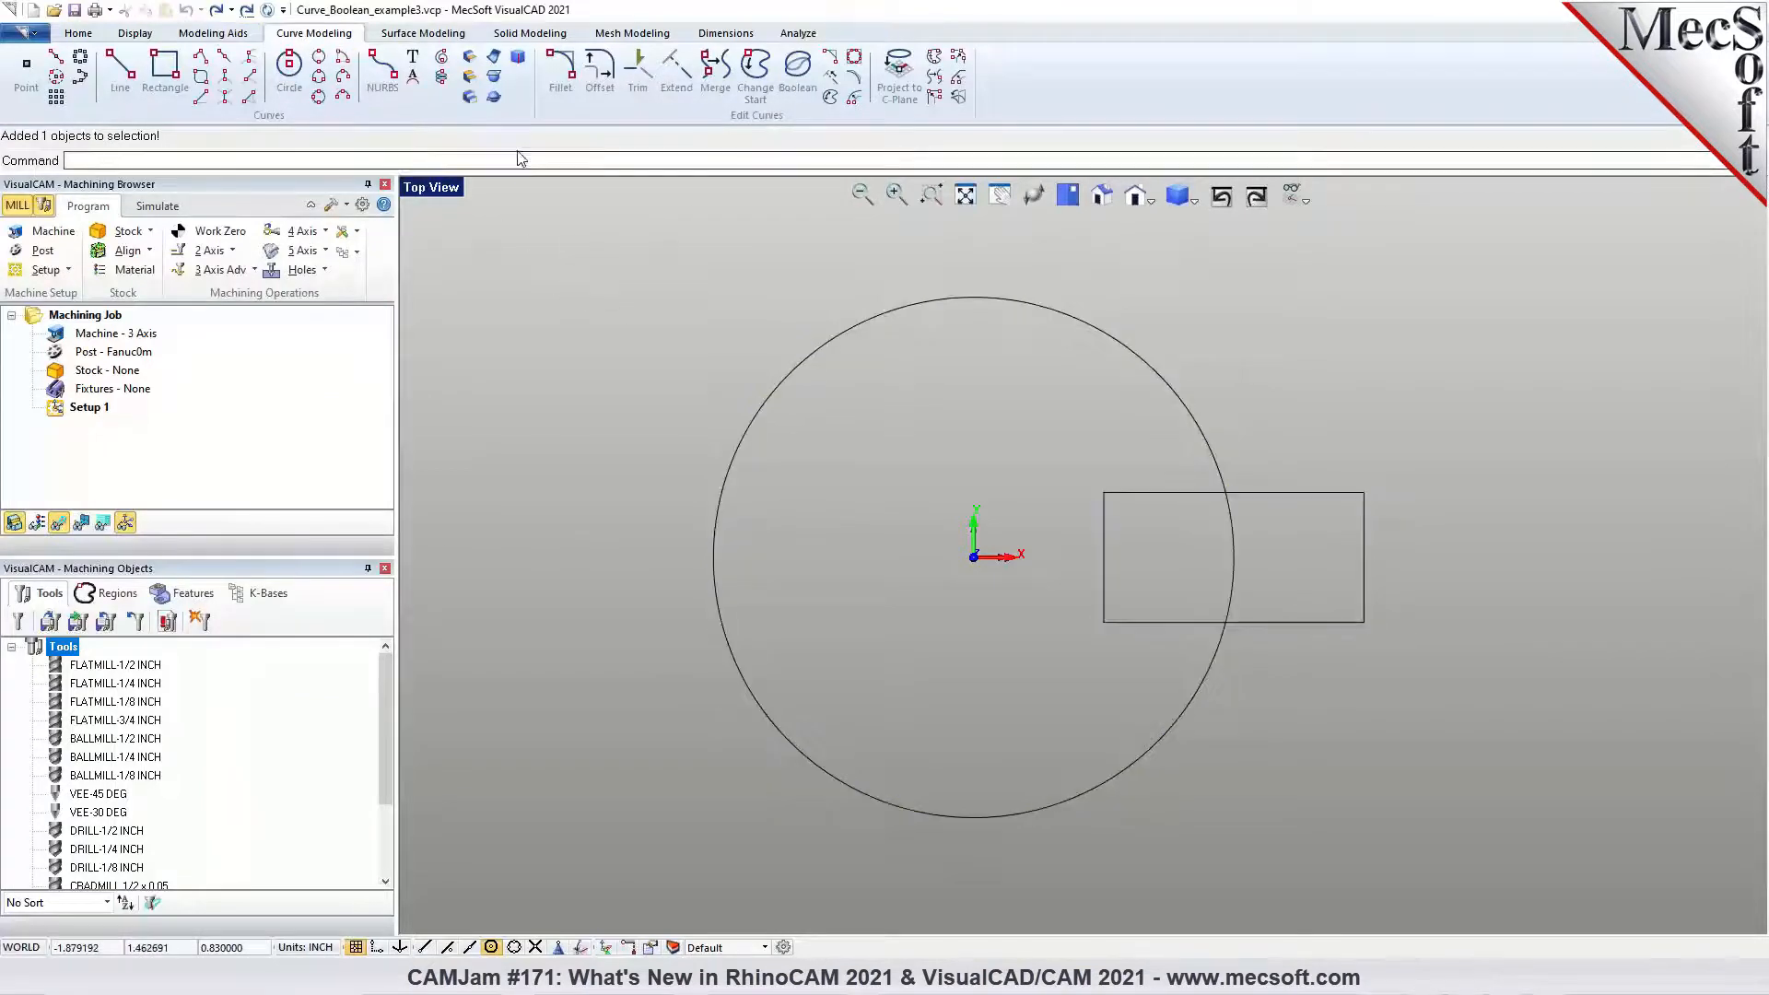
Subtract the rectangle from the circle with a curve Boolean to produce a notched circle outline
left_click(794, 84)
left_click_drag(610, 254, 1474, 870)
right_click(1397, 805)
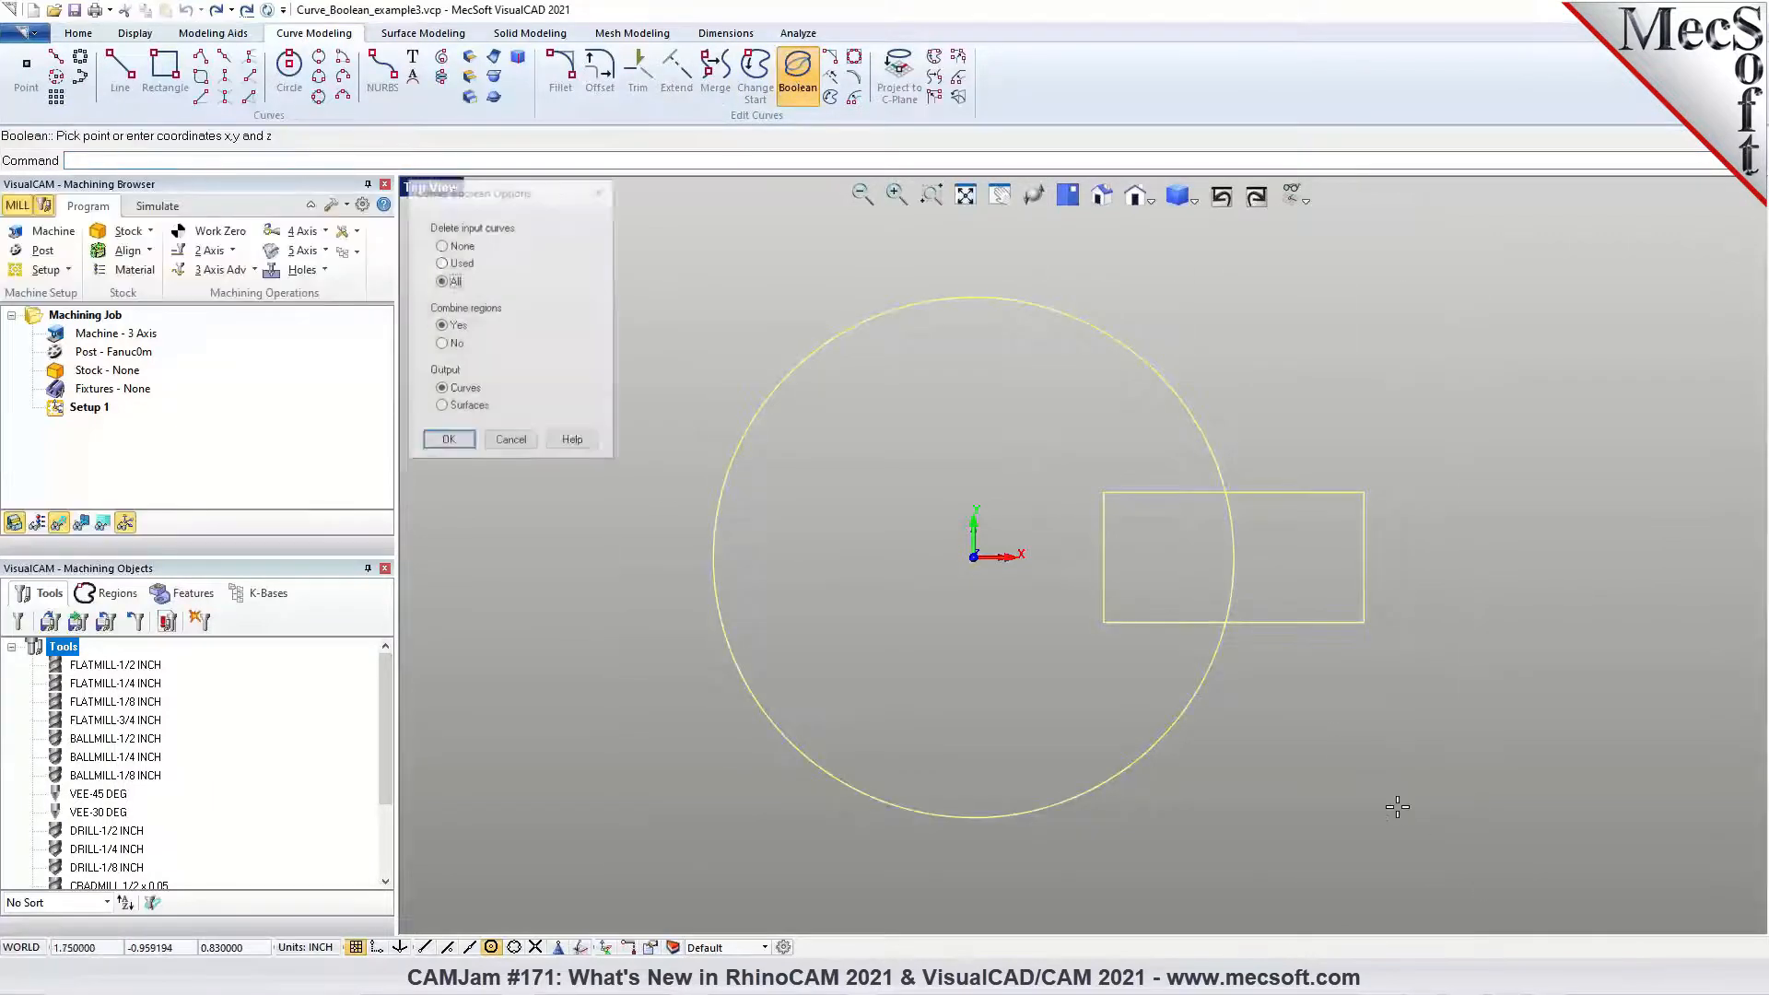
left_click(892, 653)
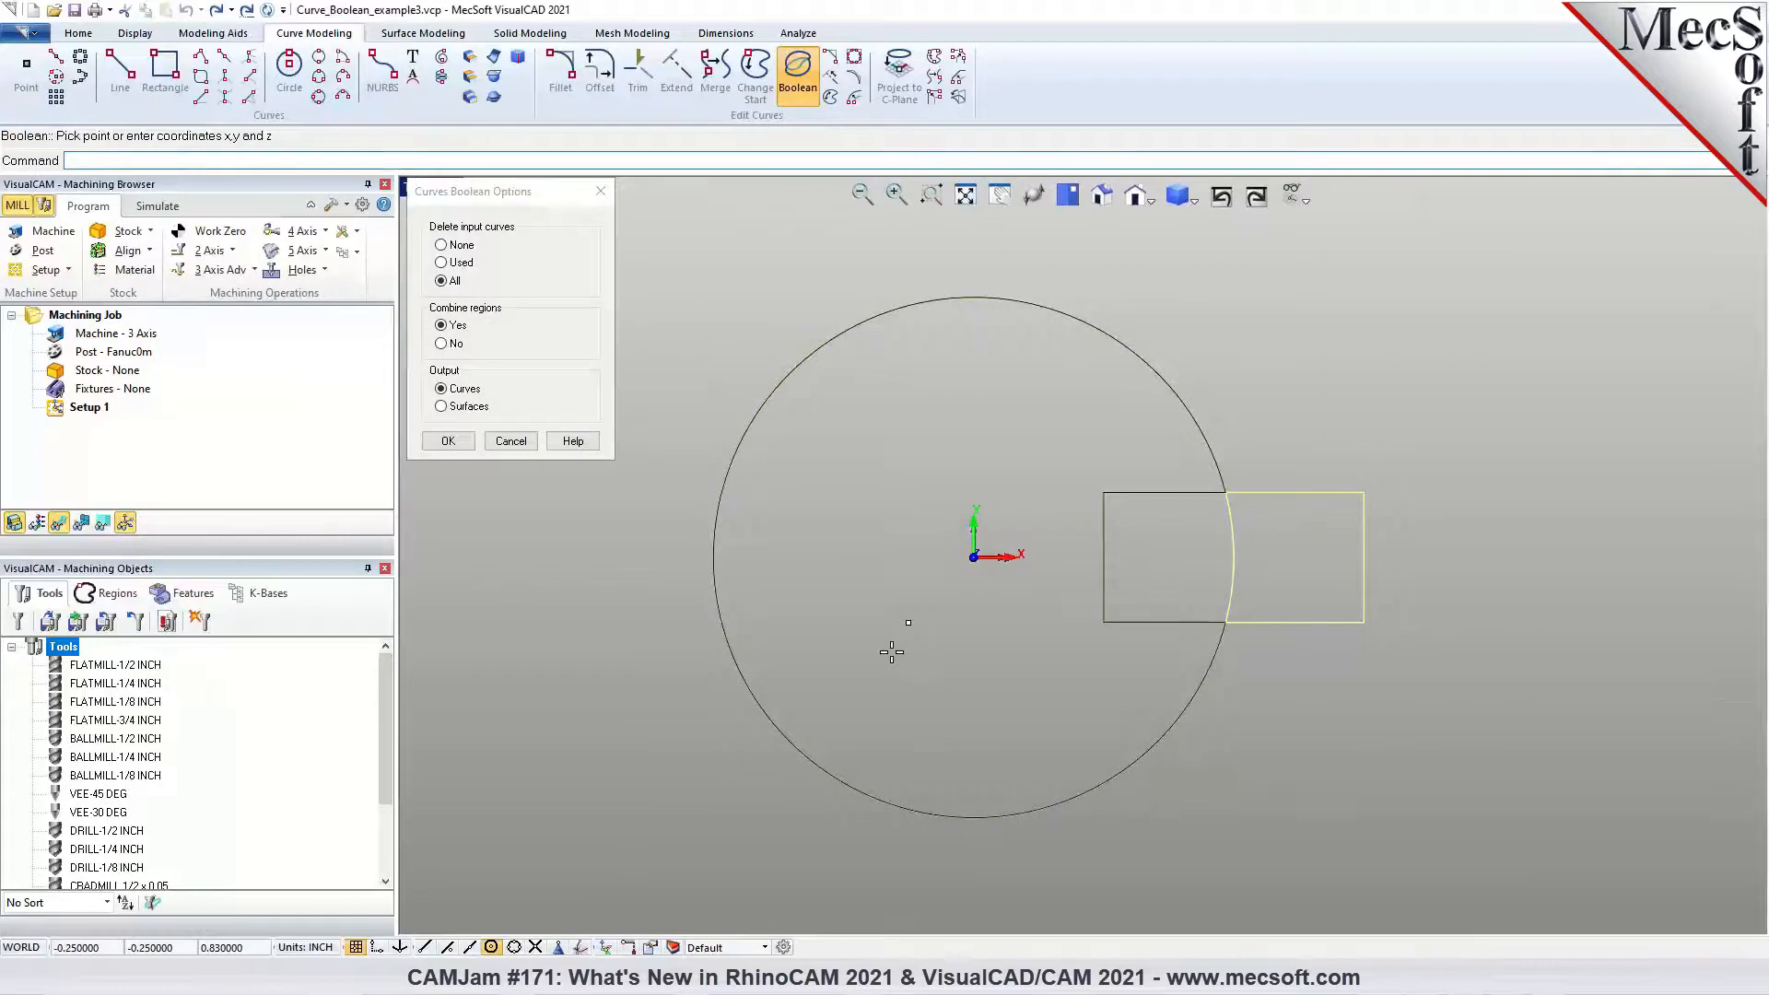
left_click(446, 442)
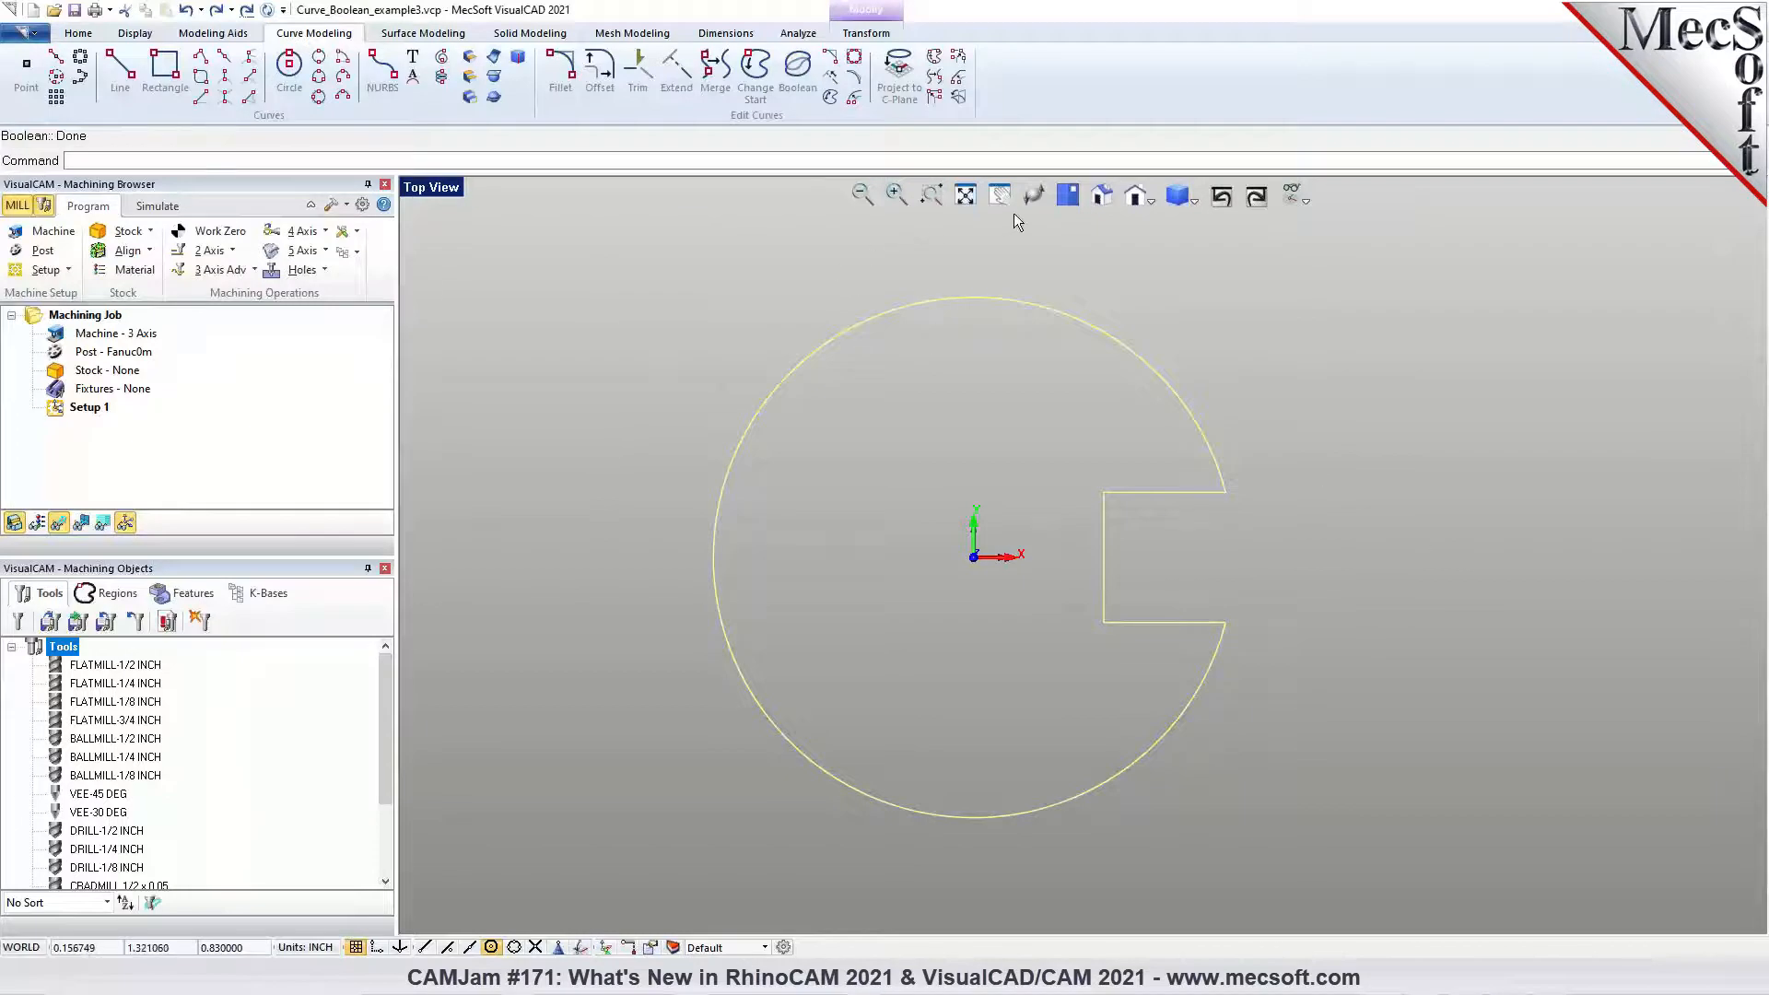
Draw a slanted line across the notched circle above its notch, extending past the outline at both ends
left_click(120, 74)
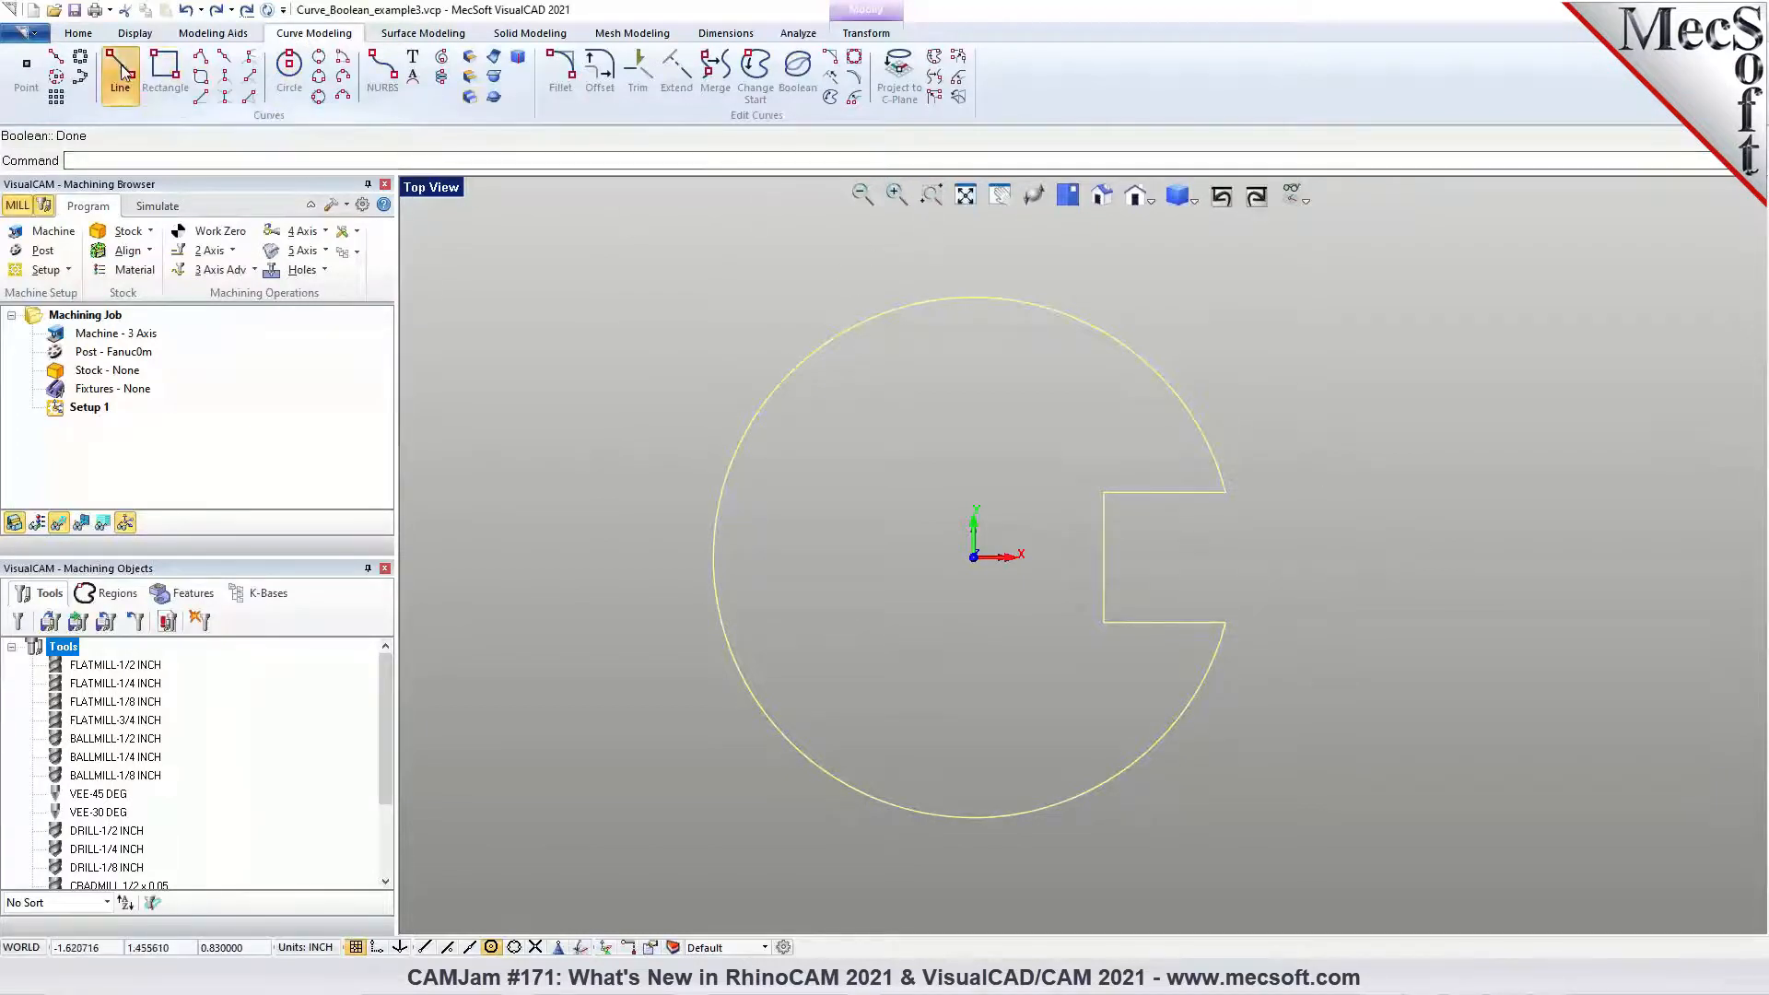
left_click(649, 556)
left_click(1297, 363)
left_click(643, 345)
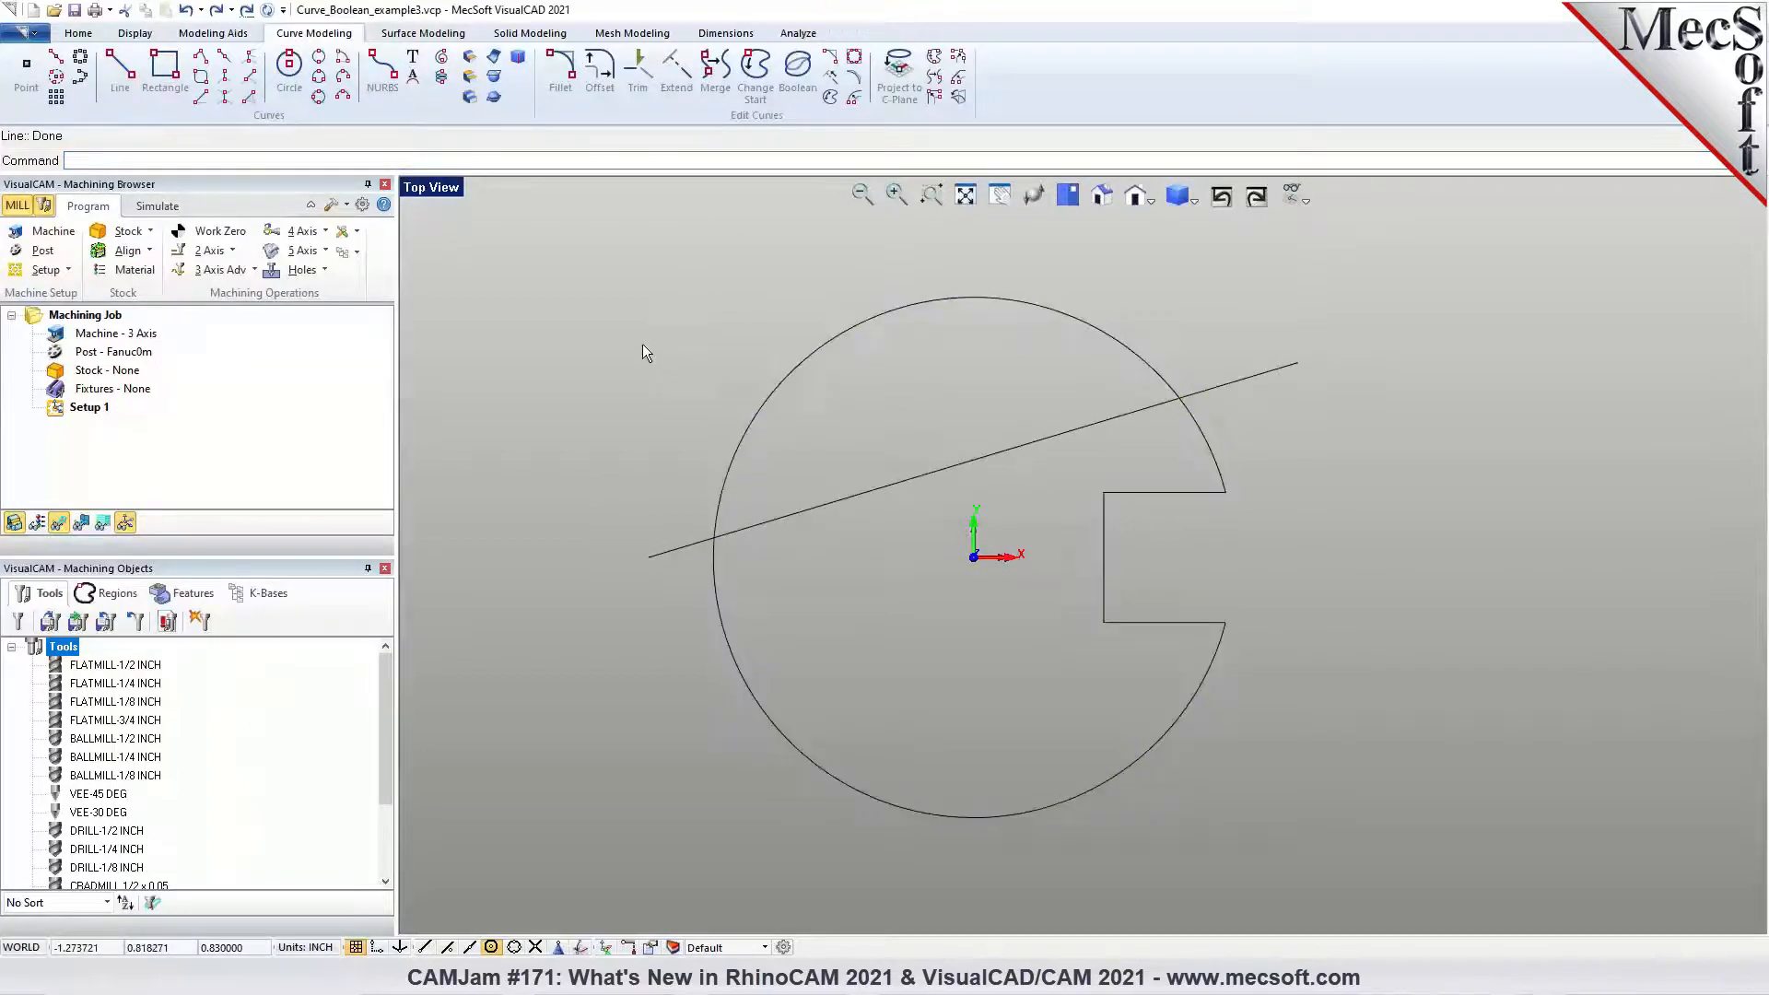
Try a curve Boolean that keeps only the part of the notched circle above the slanted line, and undo it
left_click(791, 88)
left_click_drag(590, 236, 1391, 885)
right_click(1364, 795)
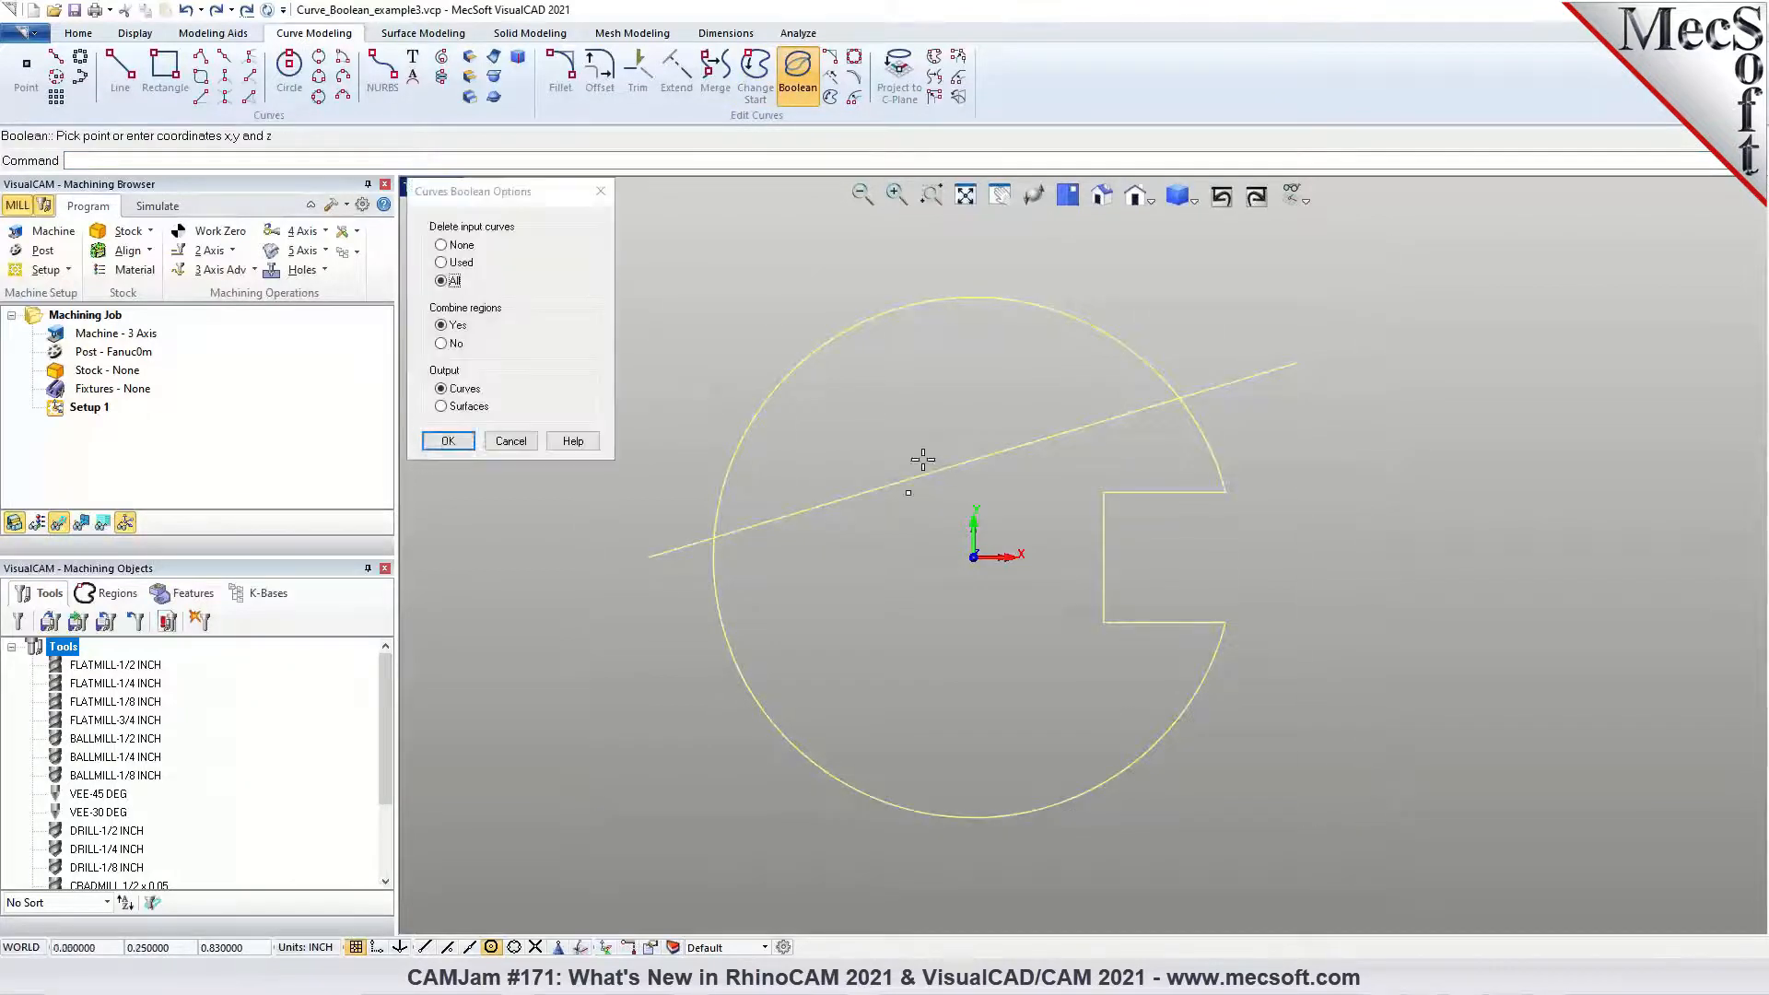
left_click(903, 436)
left_click(447, 440)
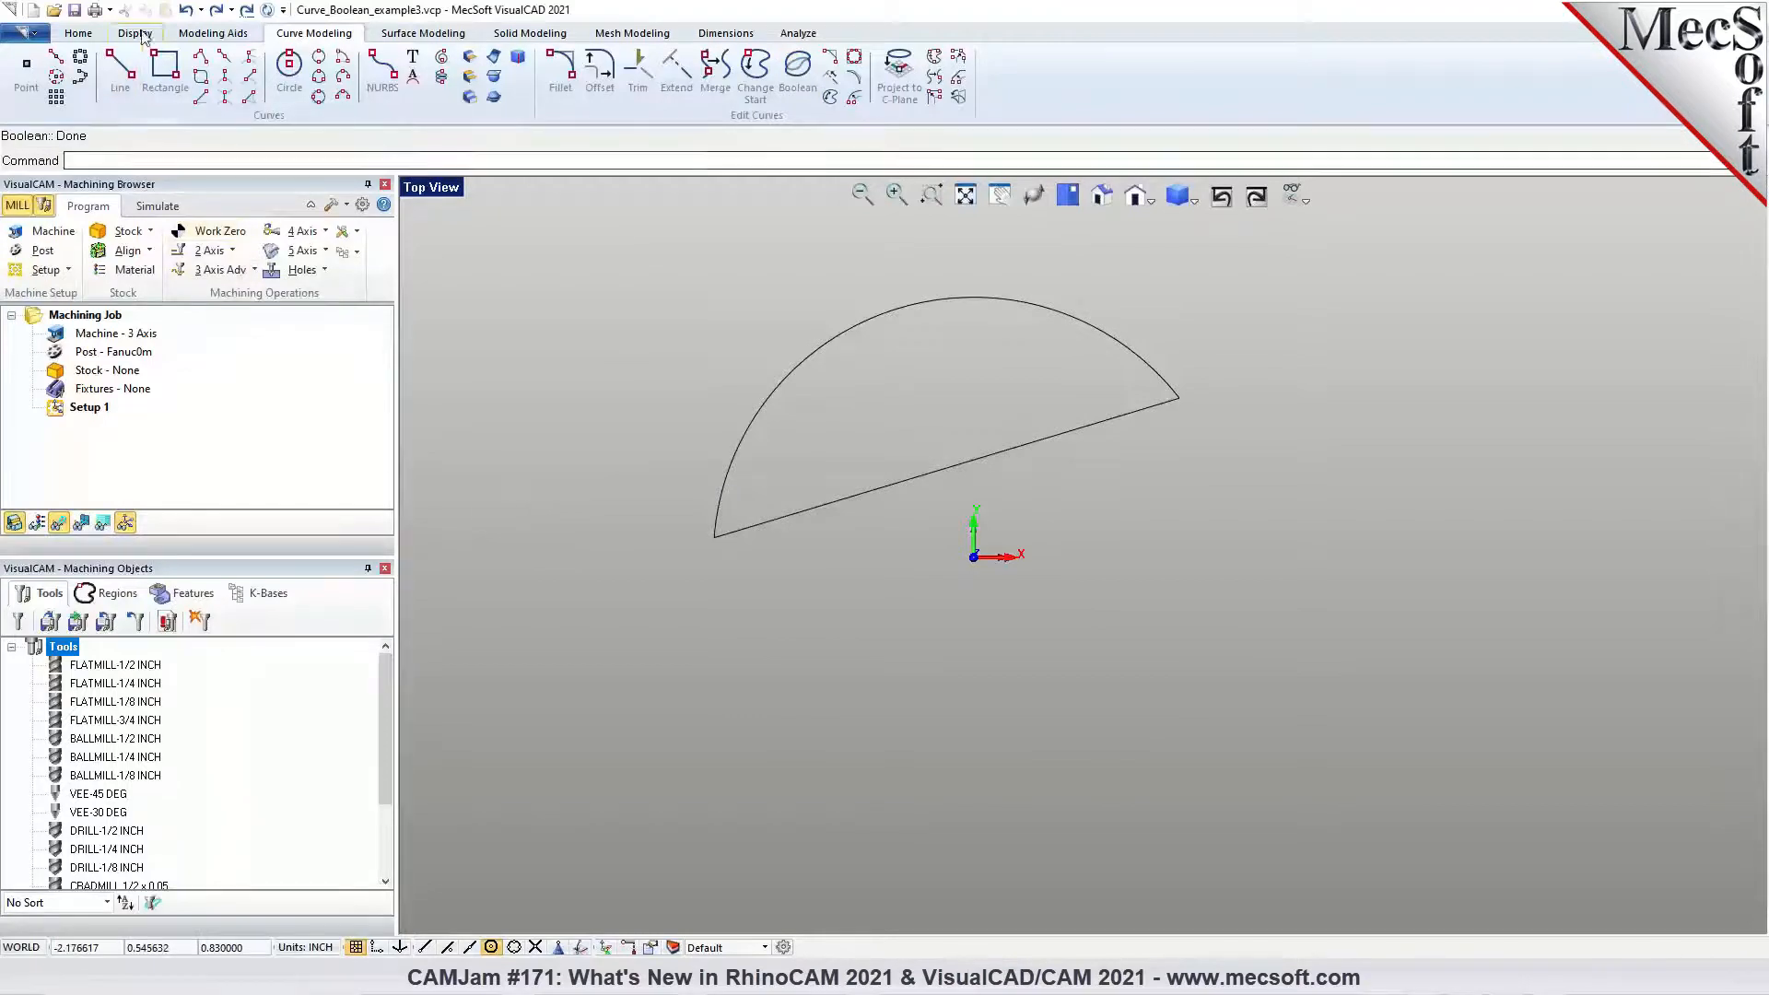
left_click(186, 11)
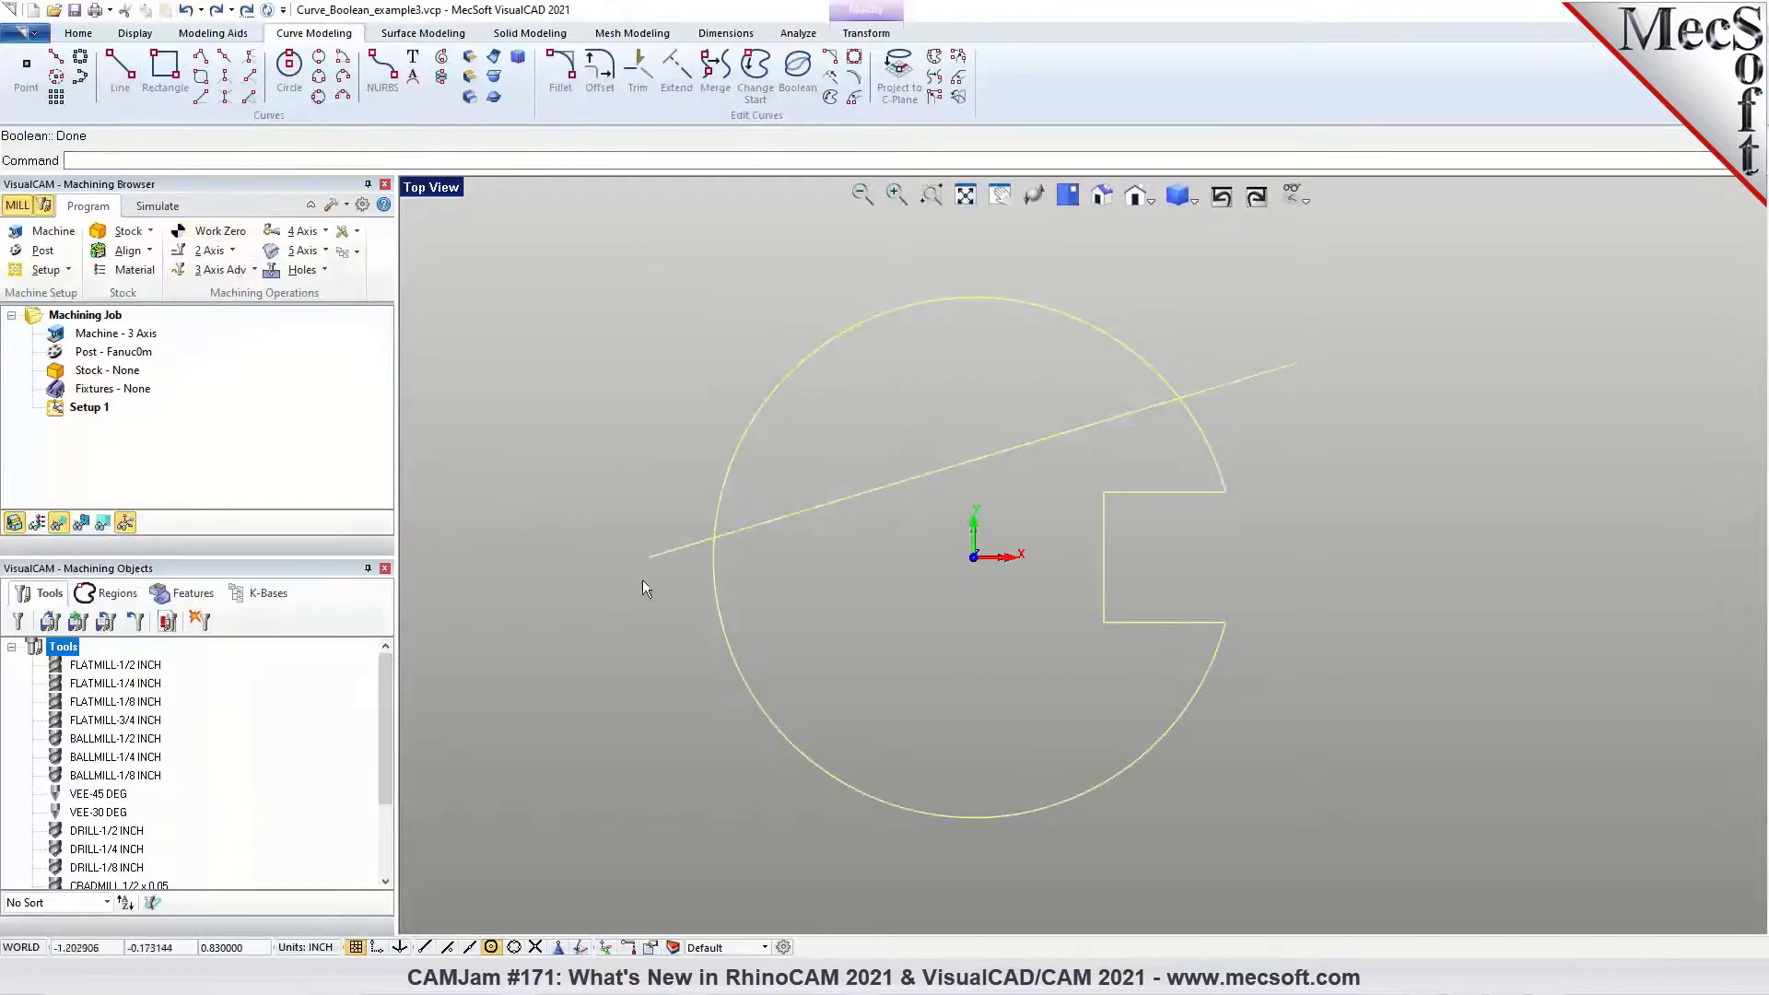
left_click(599, 552)
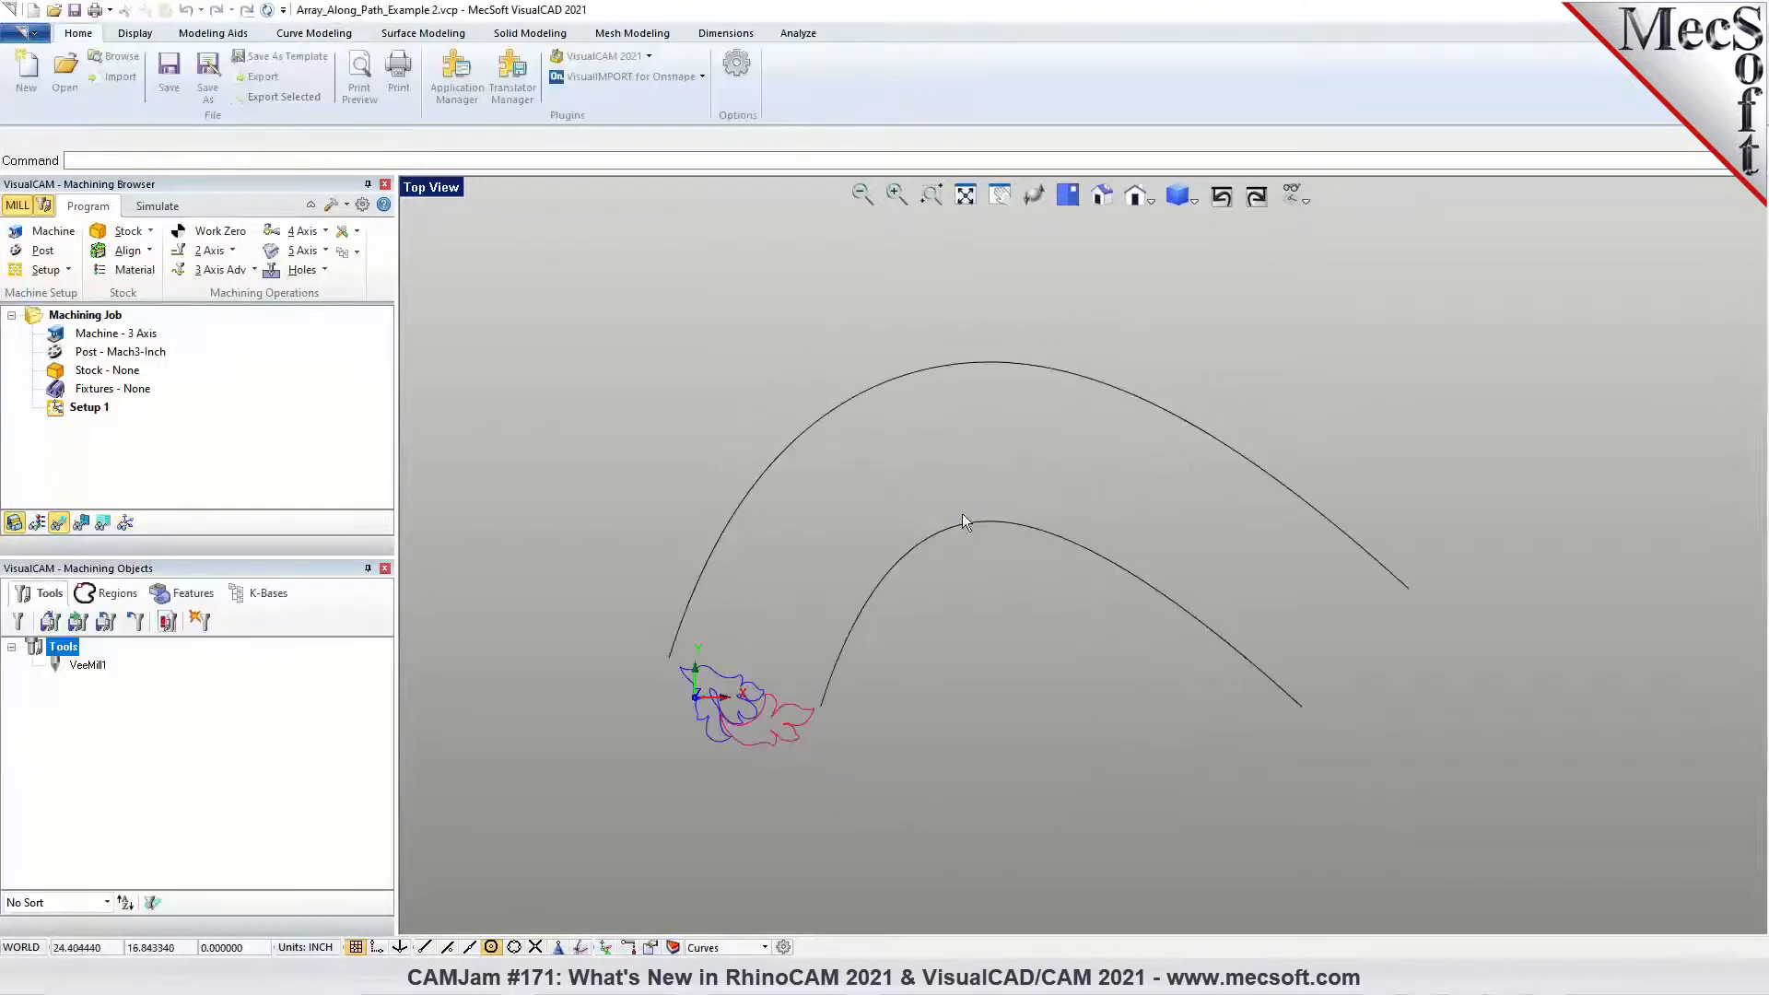
Array the two leaf curves along the inner arched curve with 5 instances, using Freeform orientation and the In place option
scroll(825, 751, "up", 1)
scroll(823, 751, "up", 3)
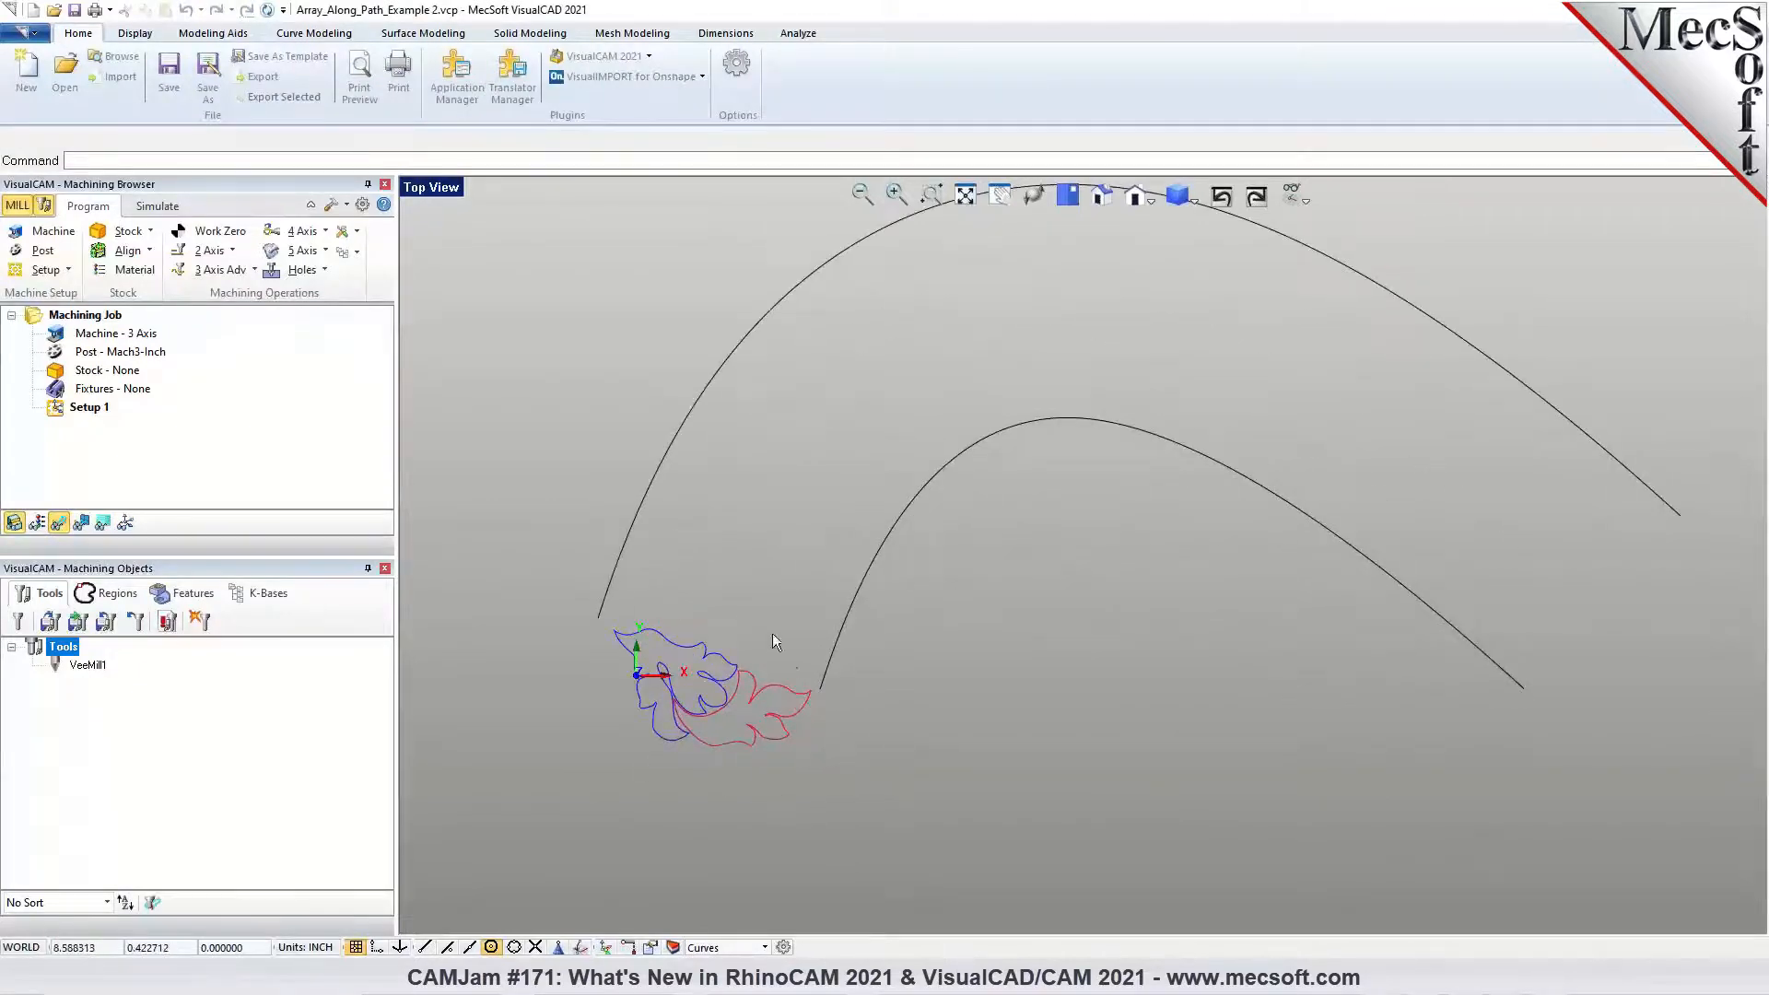
scroll(780, 746, "down", 4)
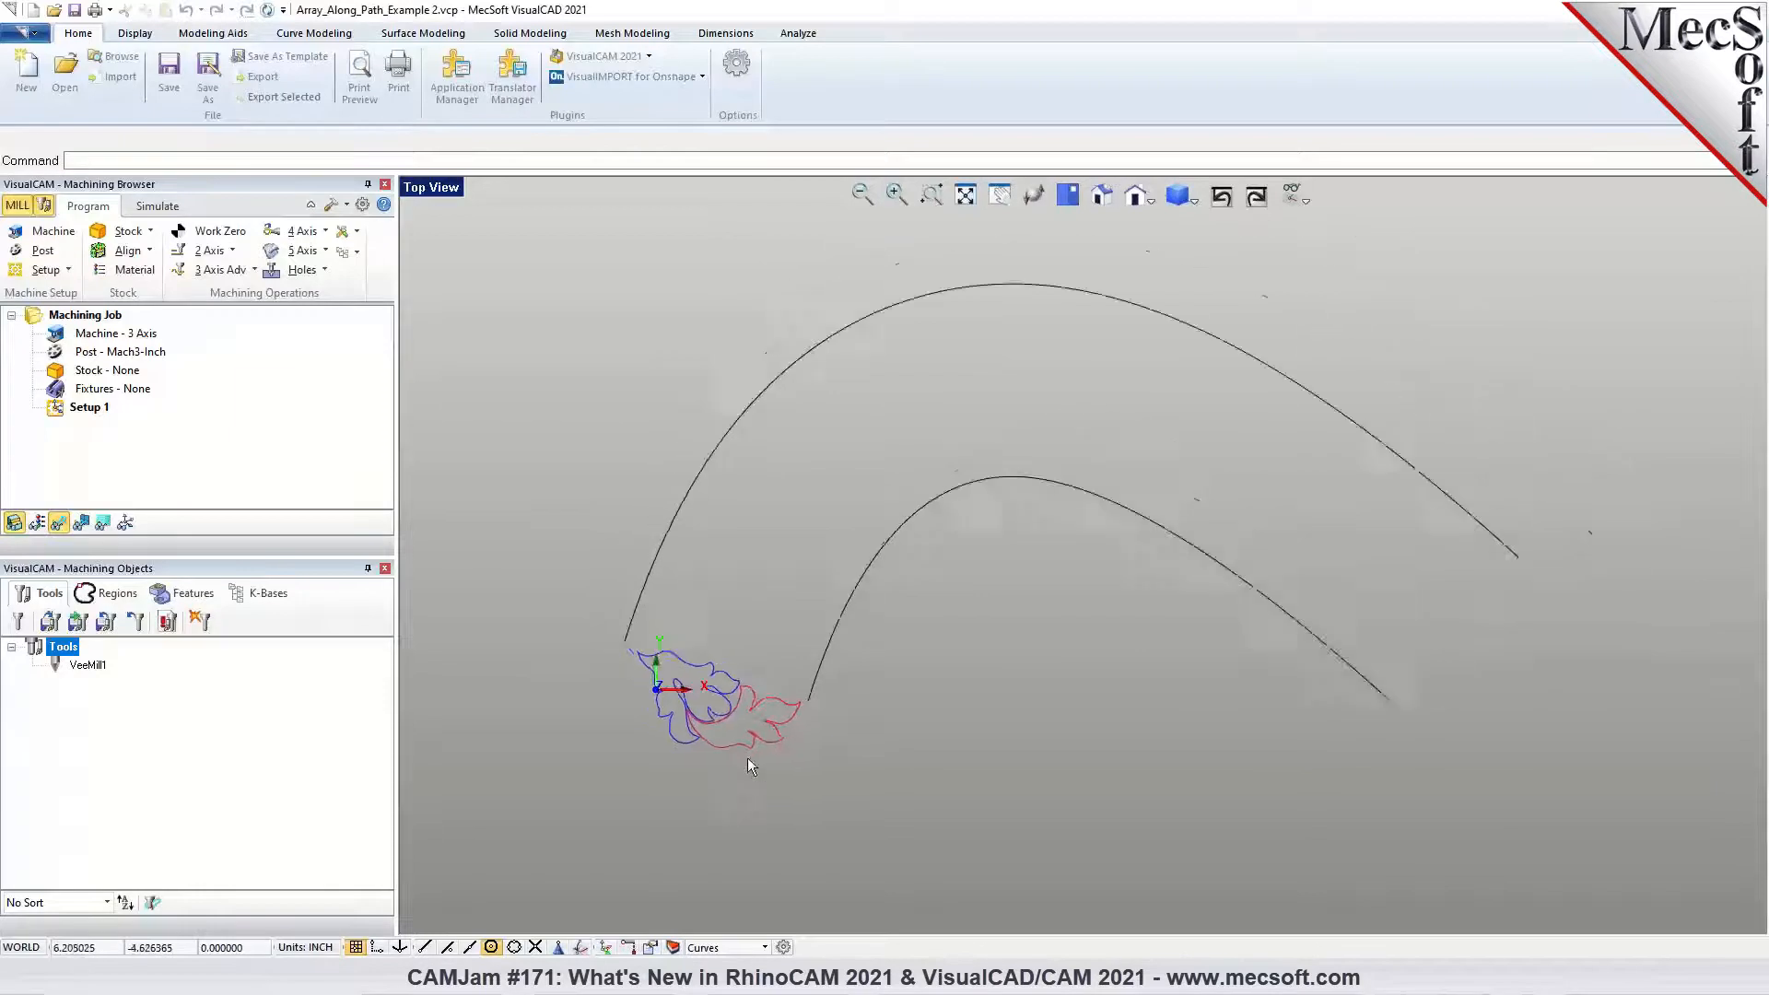
scroll(789, 765, "up", 2)
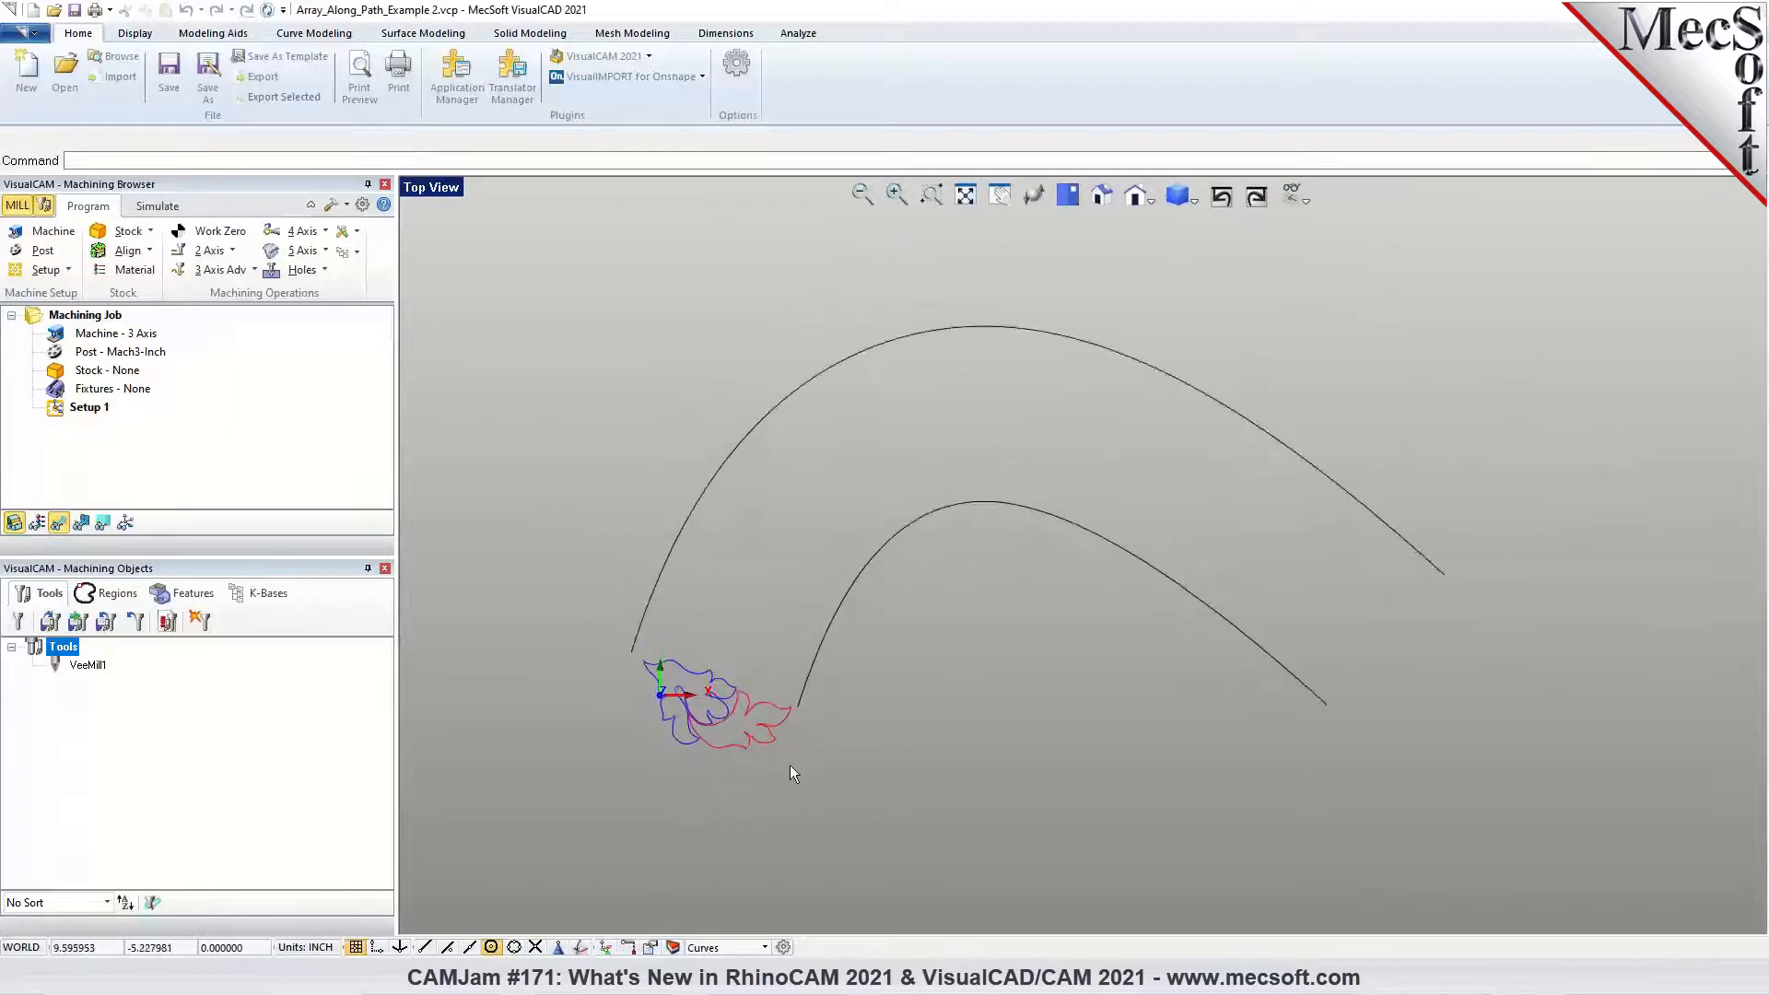
left_click_drag(551, 597, 820, 810)
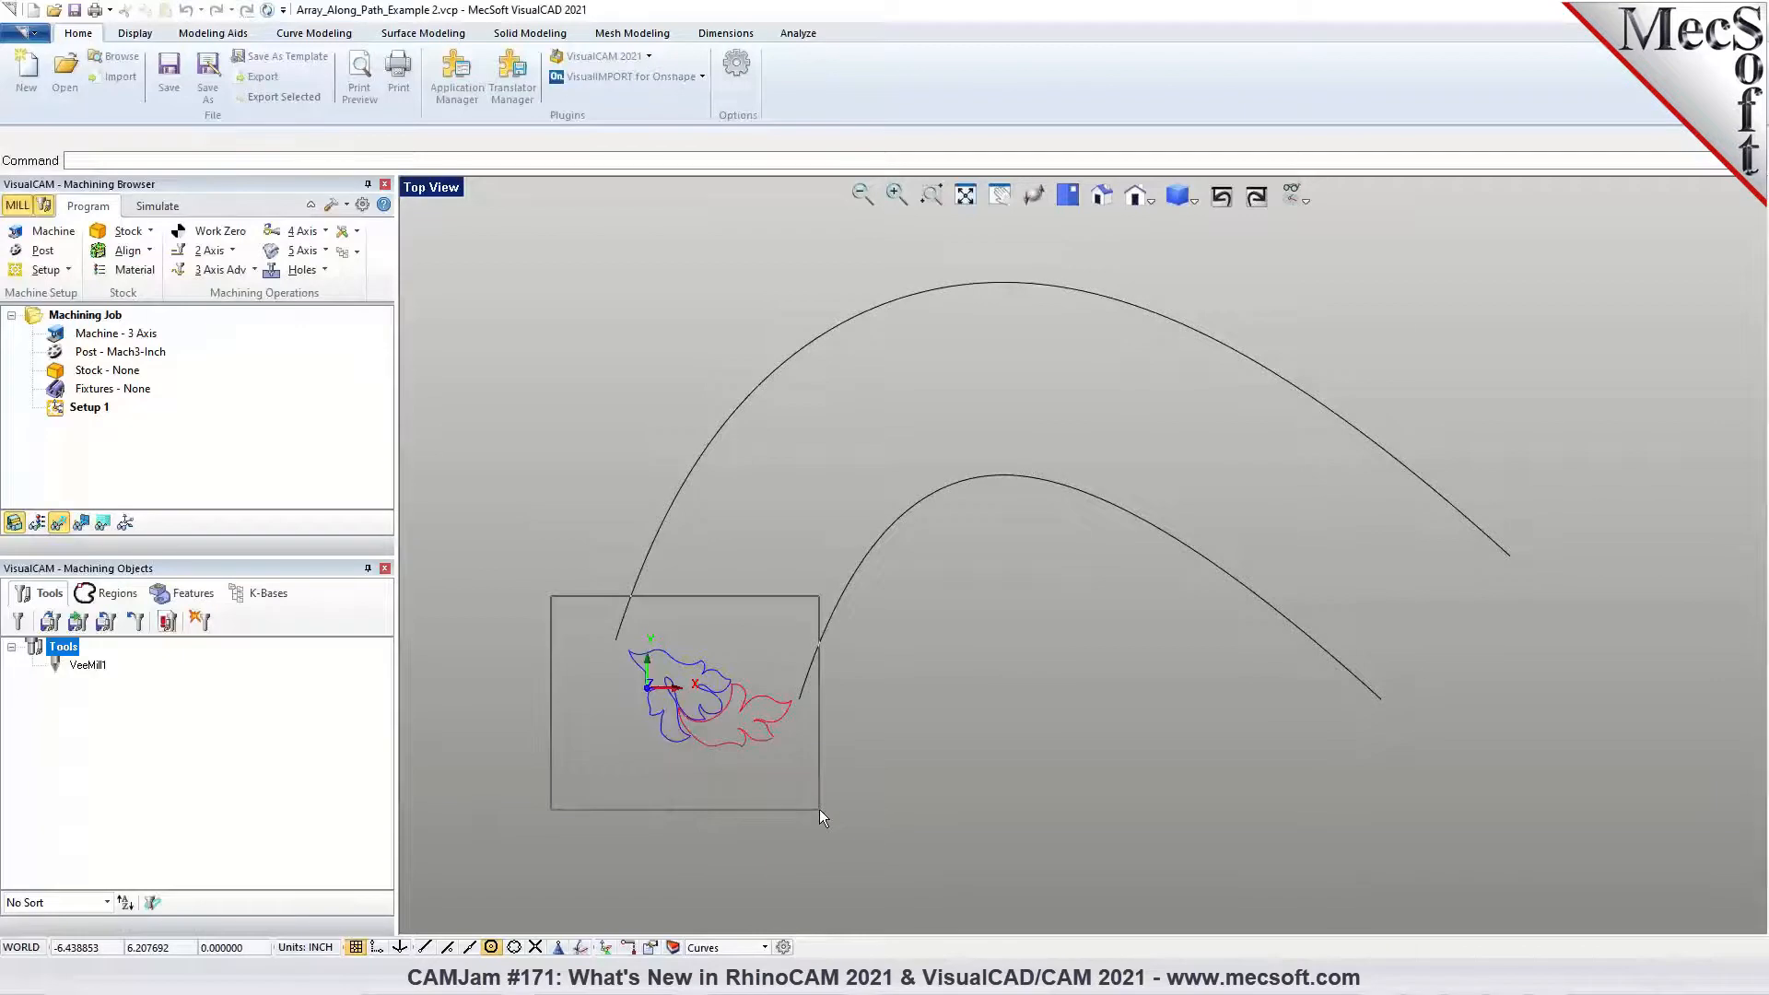
left_click_drag(820, 809, 820, 810)
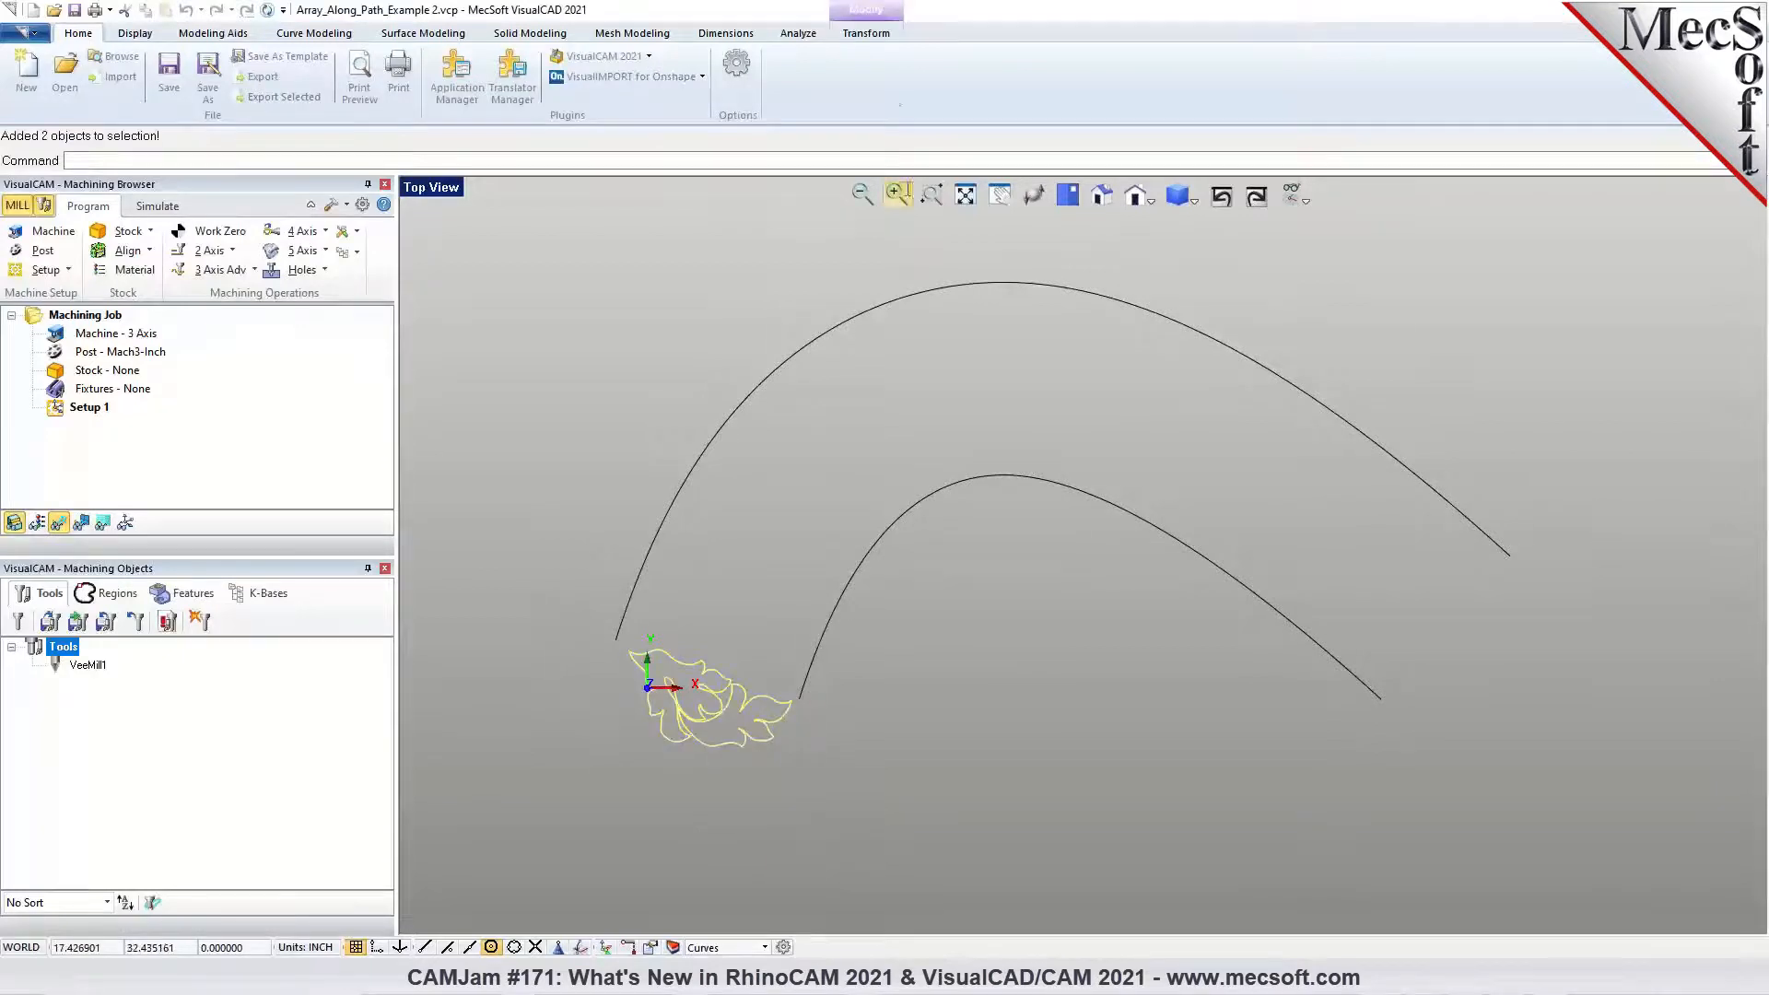
left_click(867, 35)
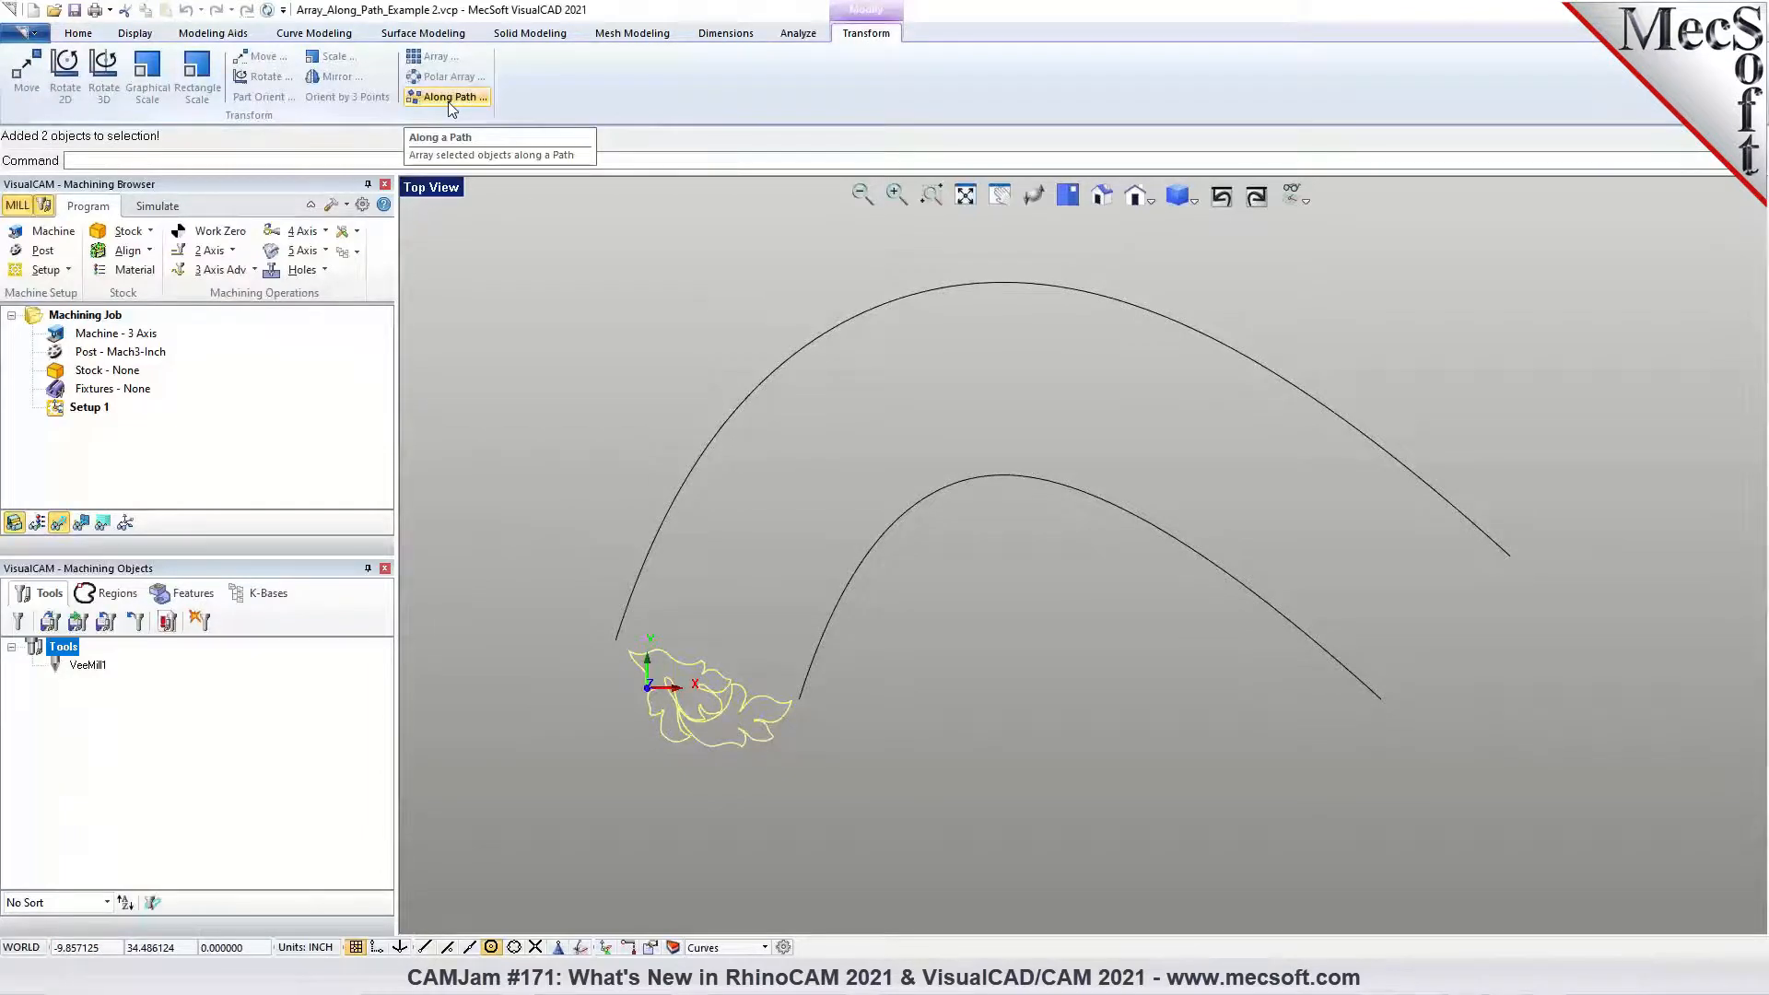
left_click(450, 97)
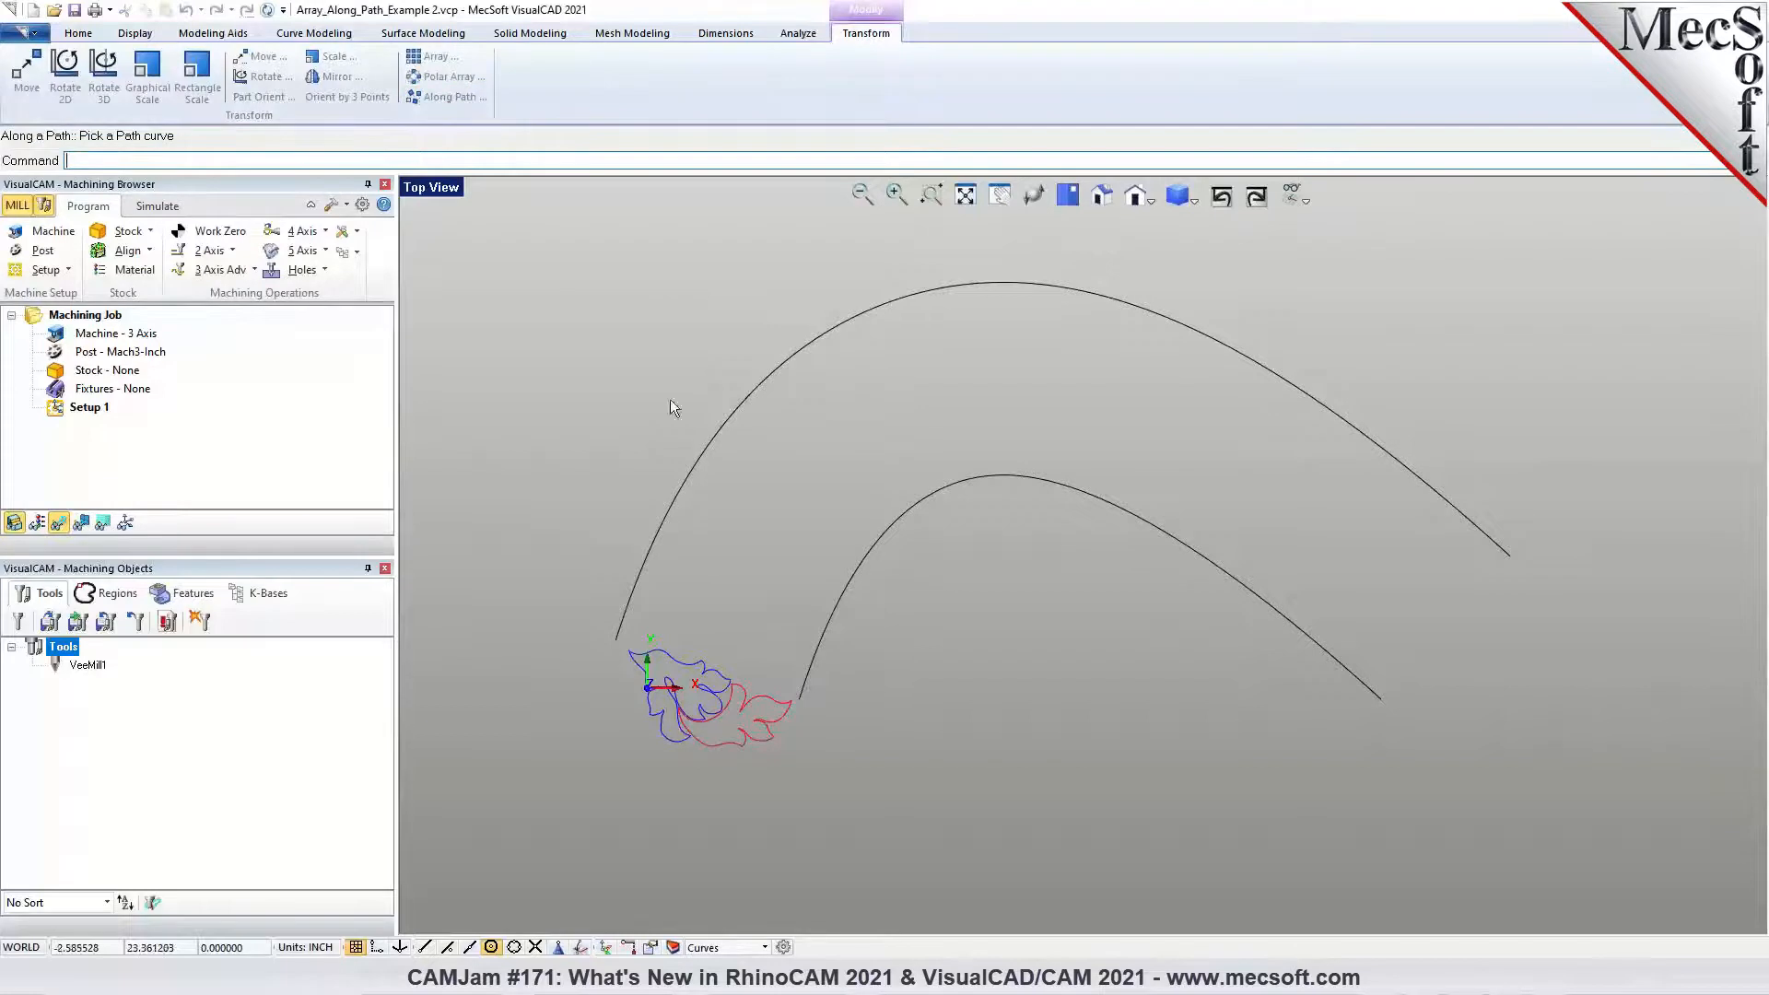
left_click(844, 590)
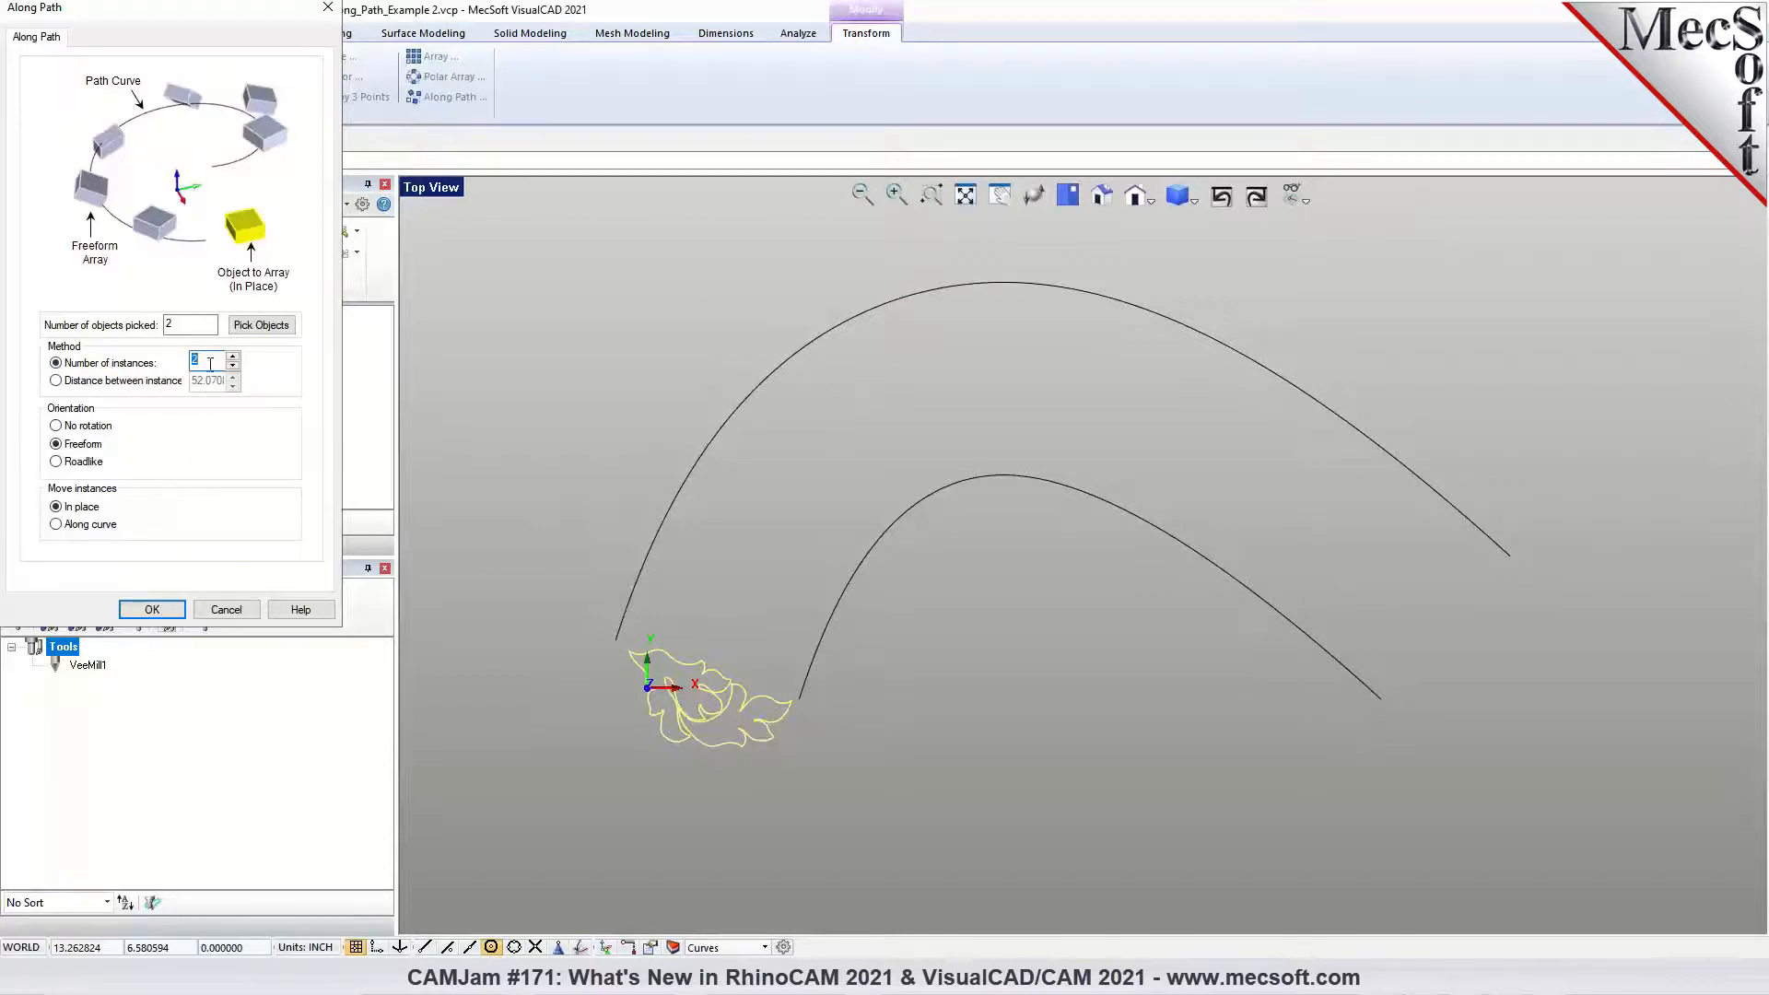
type("5")
left_click(155, 610)
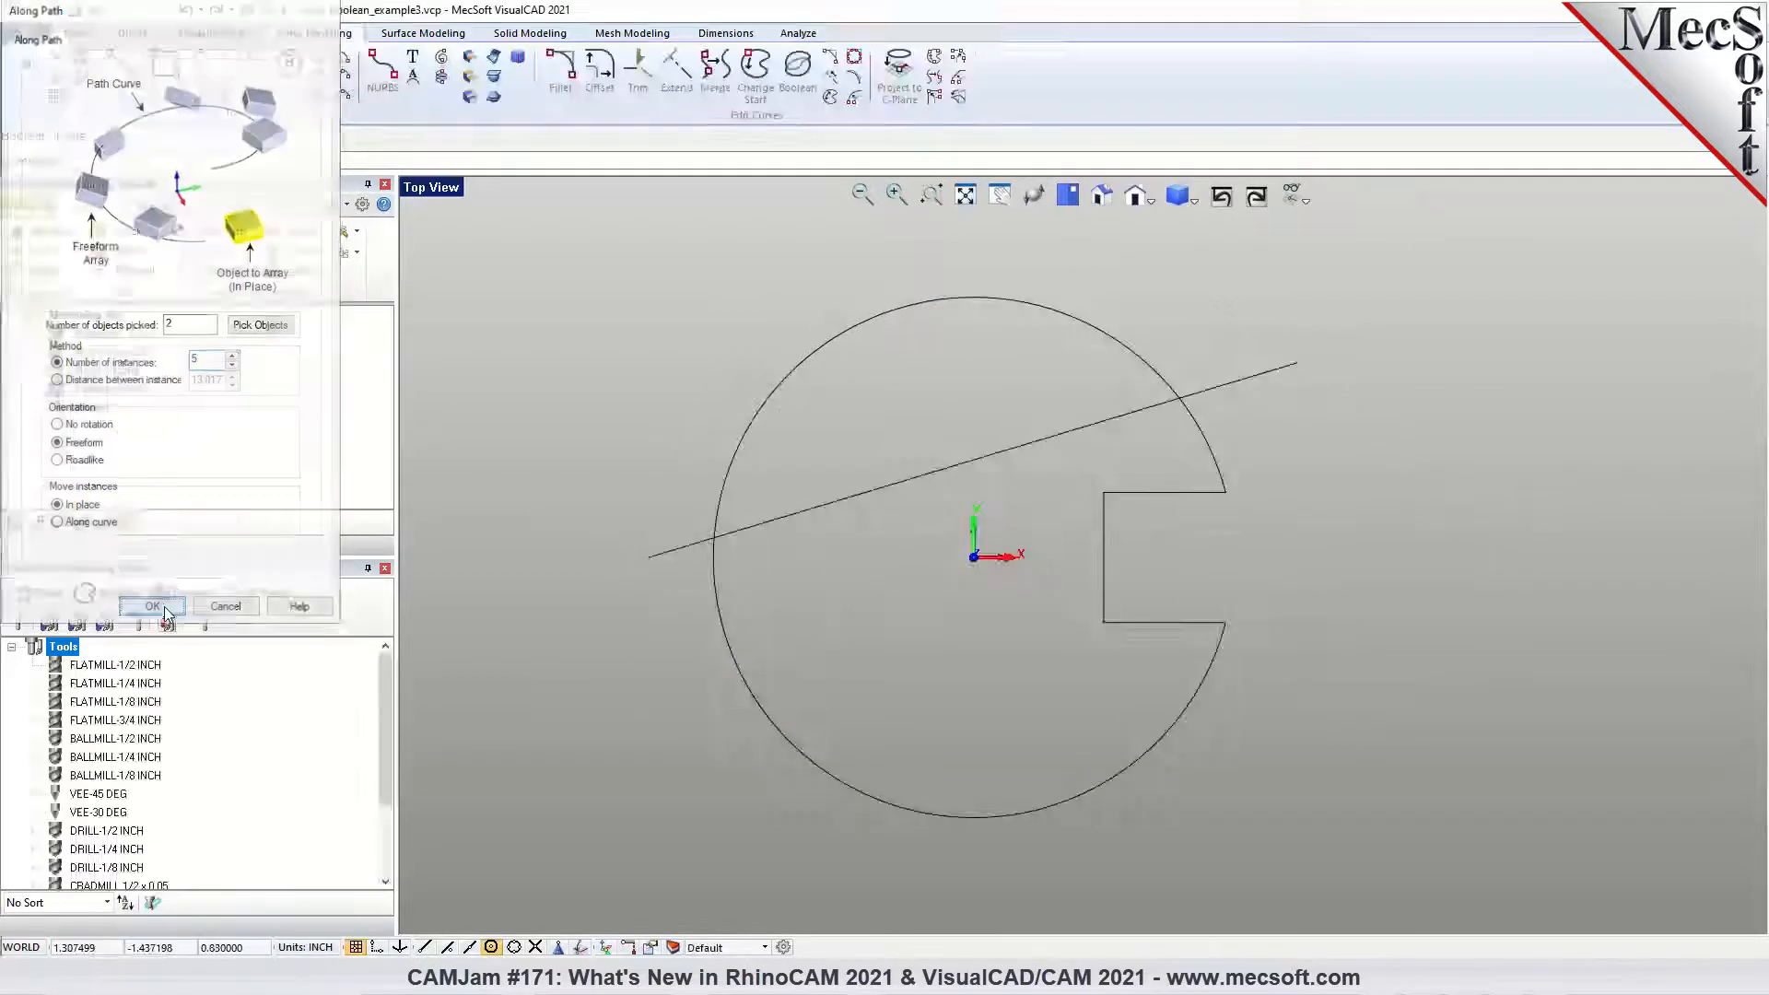
left_click(546, 450)
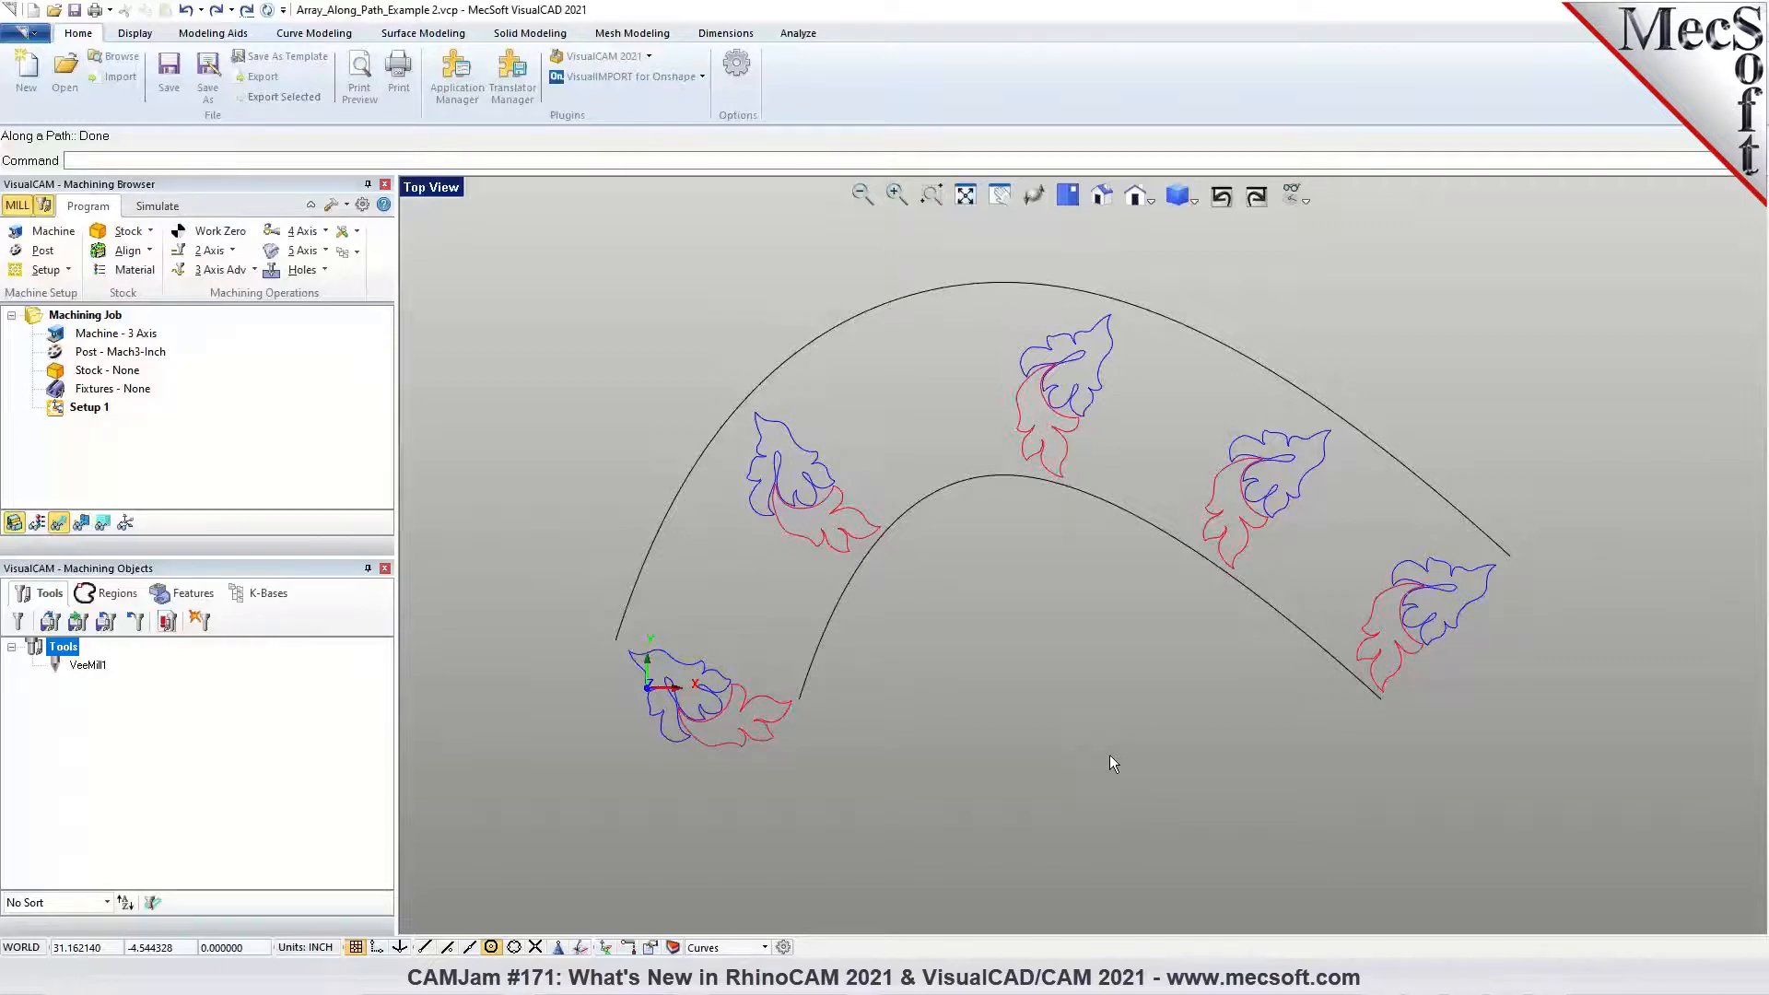
Start a new curve text in Verdana and complete its wording as "VisualCADCAM 2021"
scroll(1110, 756, "down", 1)
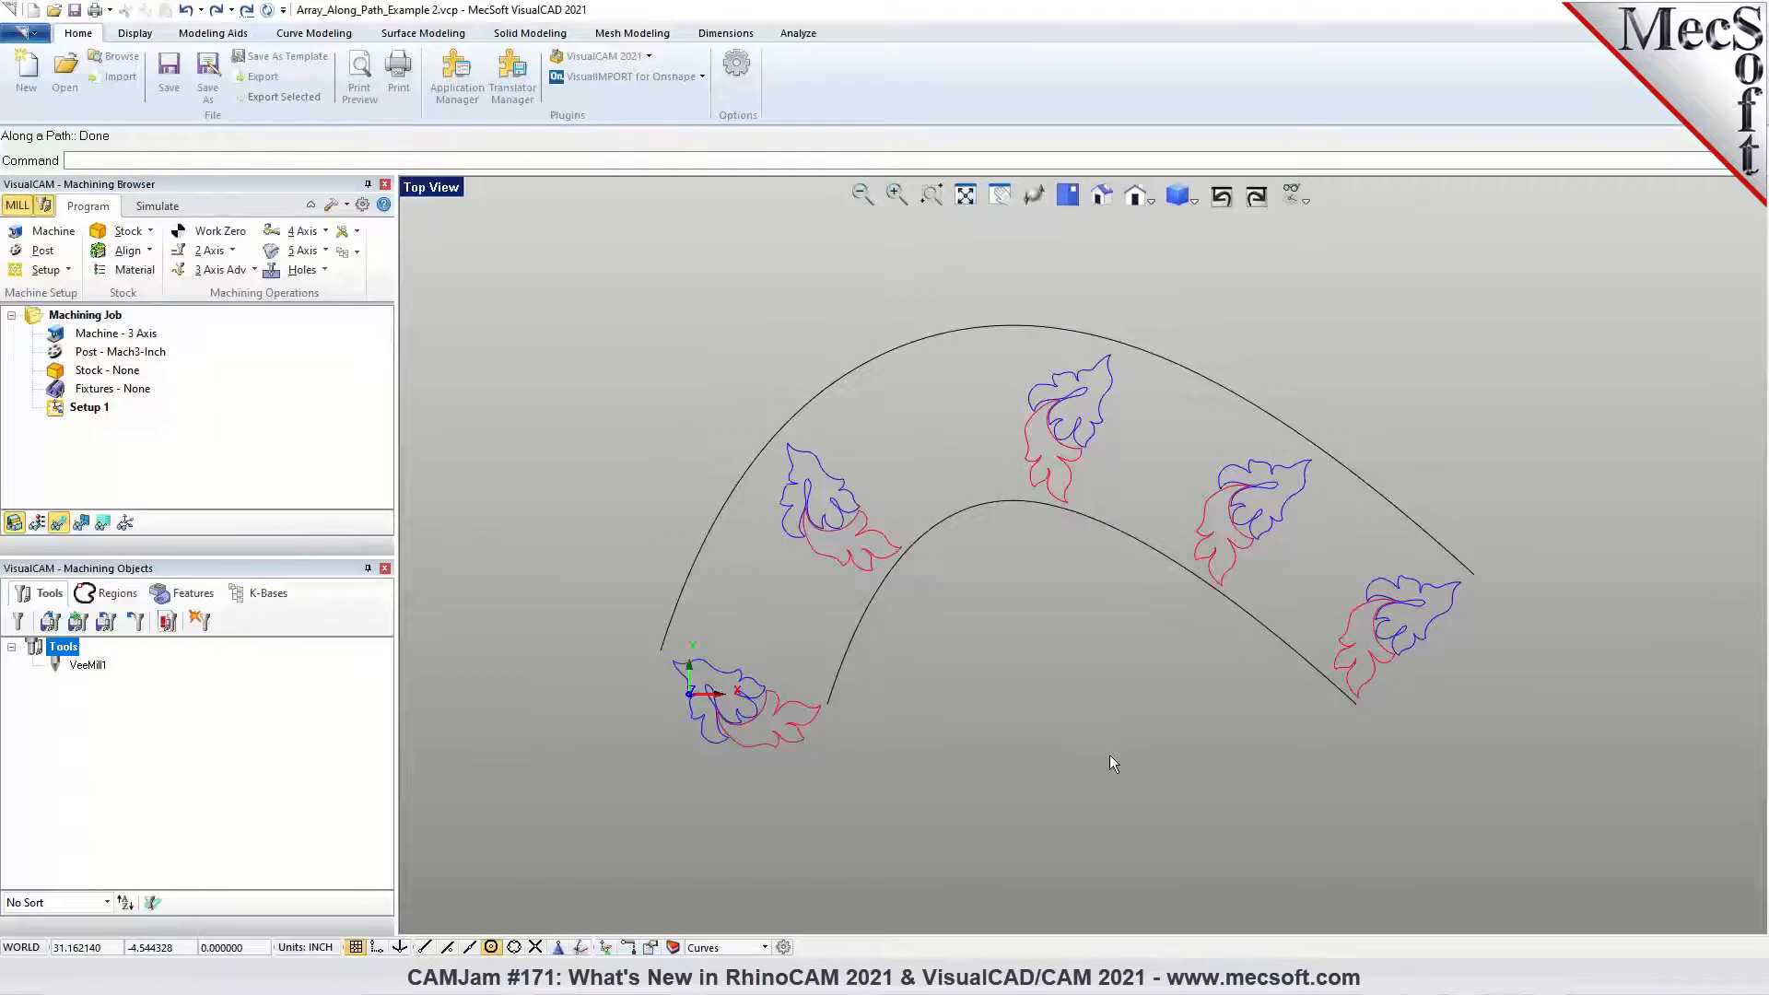
left_click(305, 35)
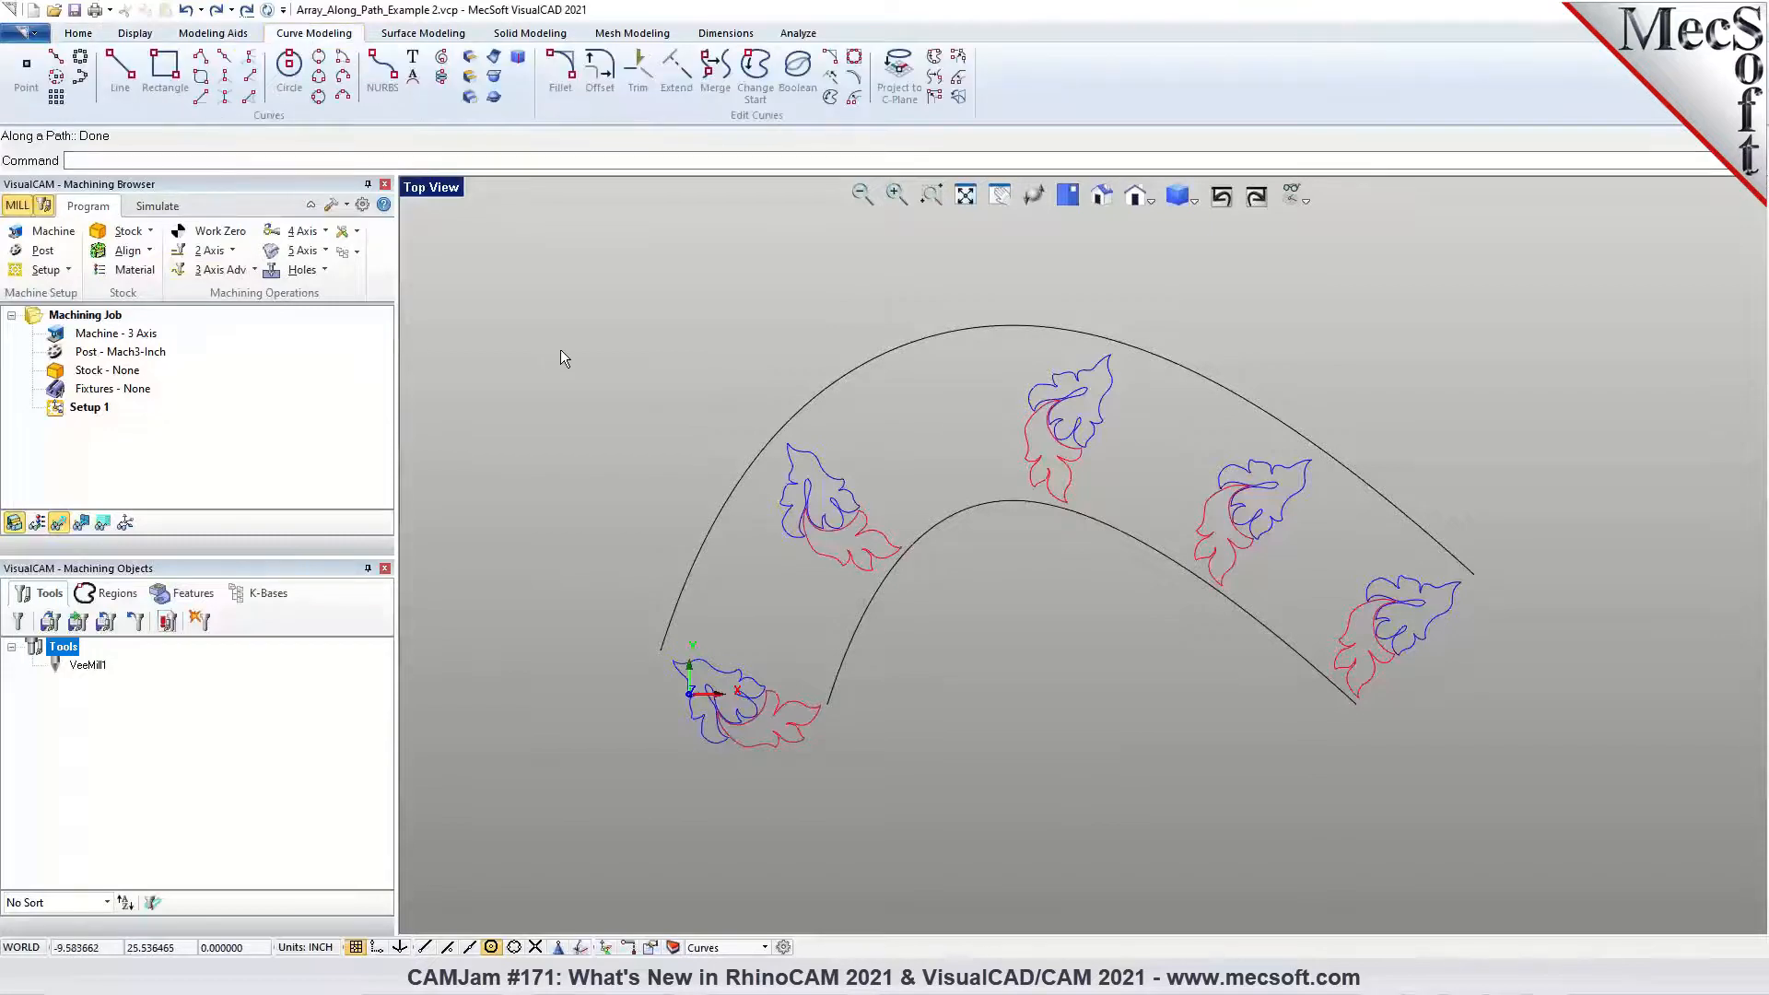
left_click(412, 63)
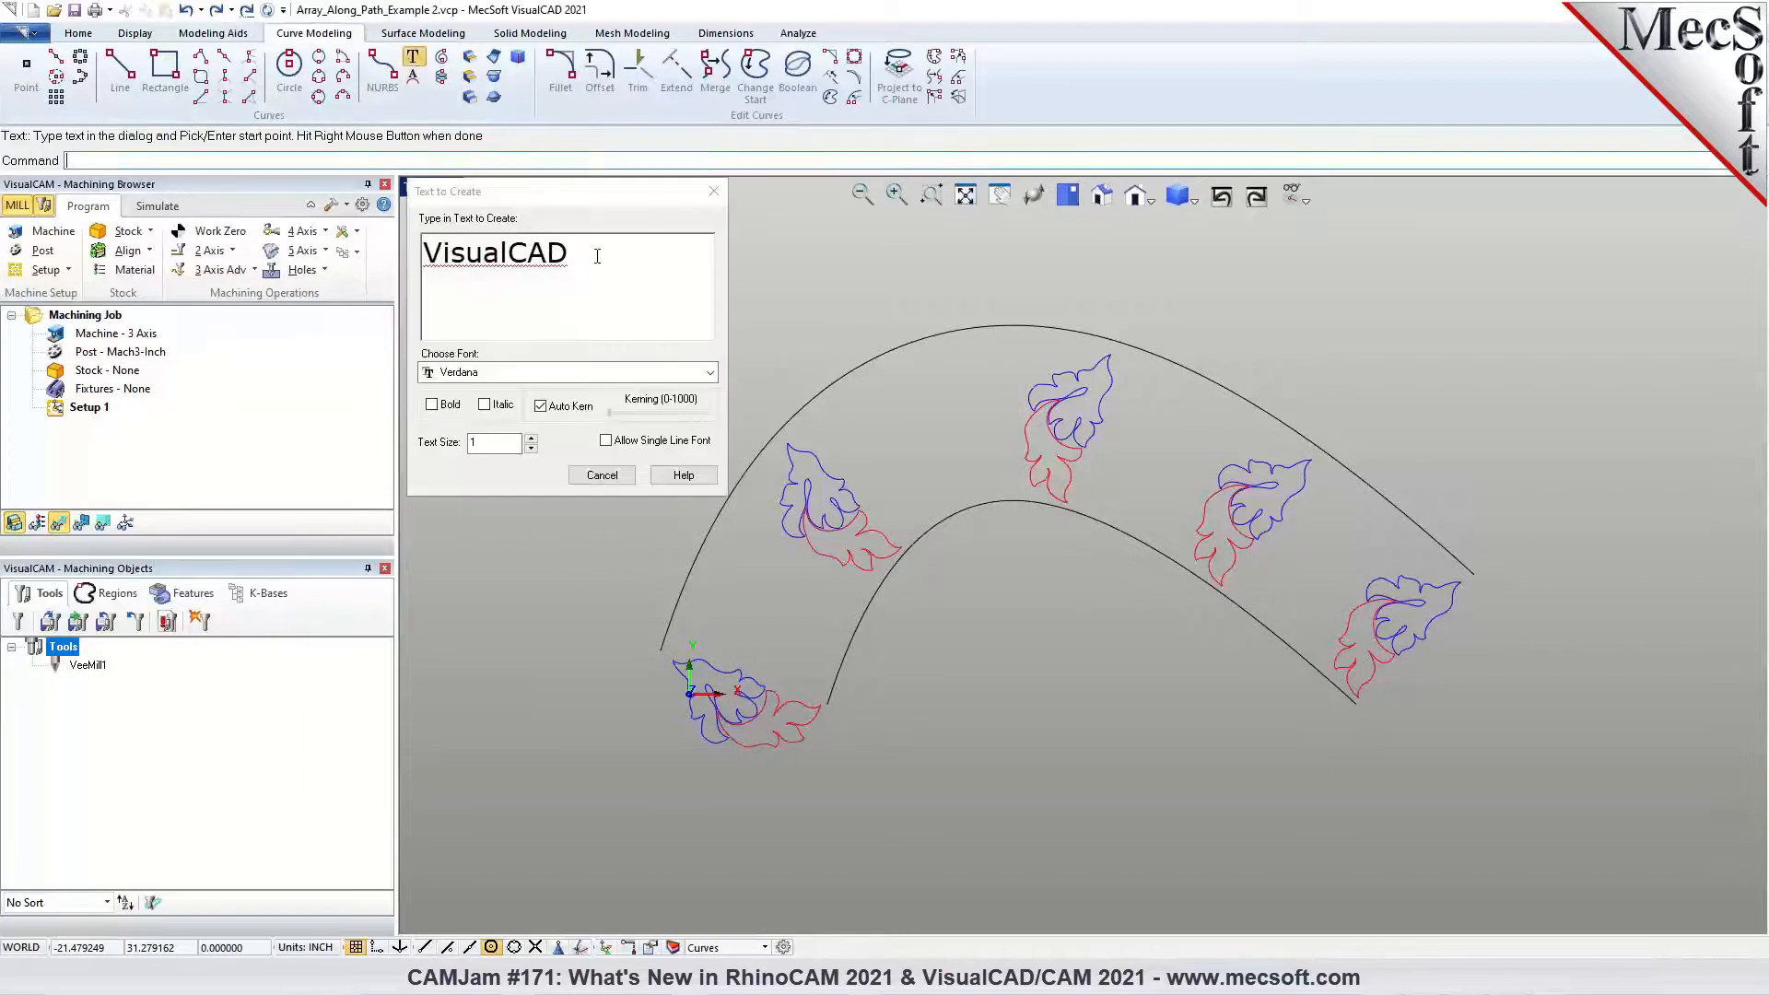
left_click(597, 256)
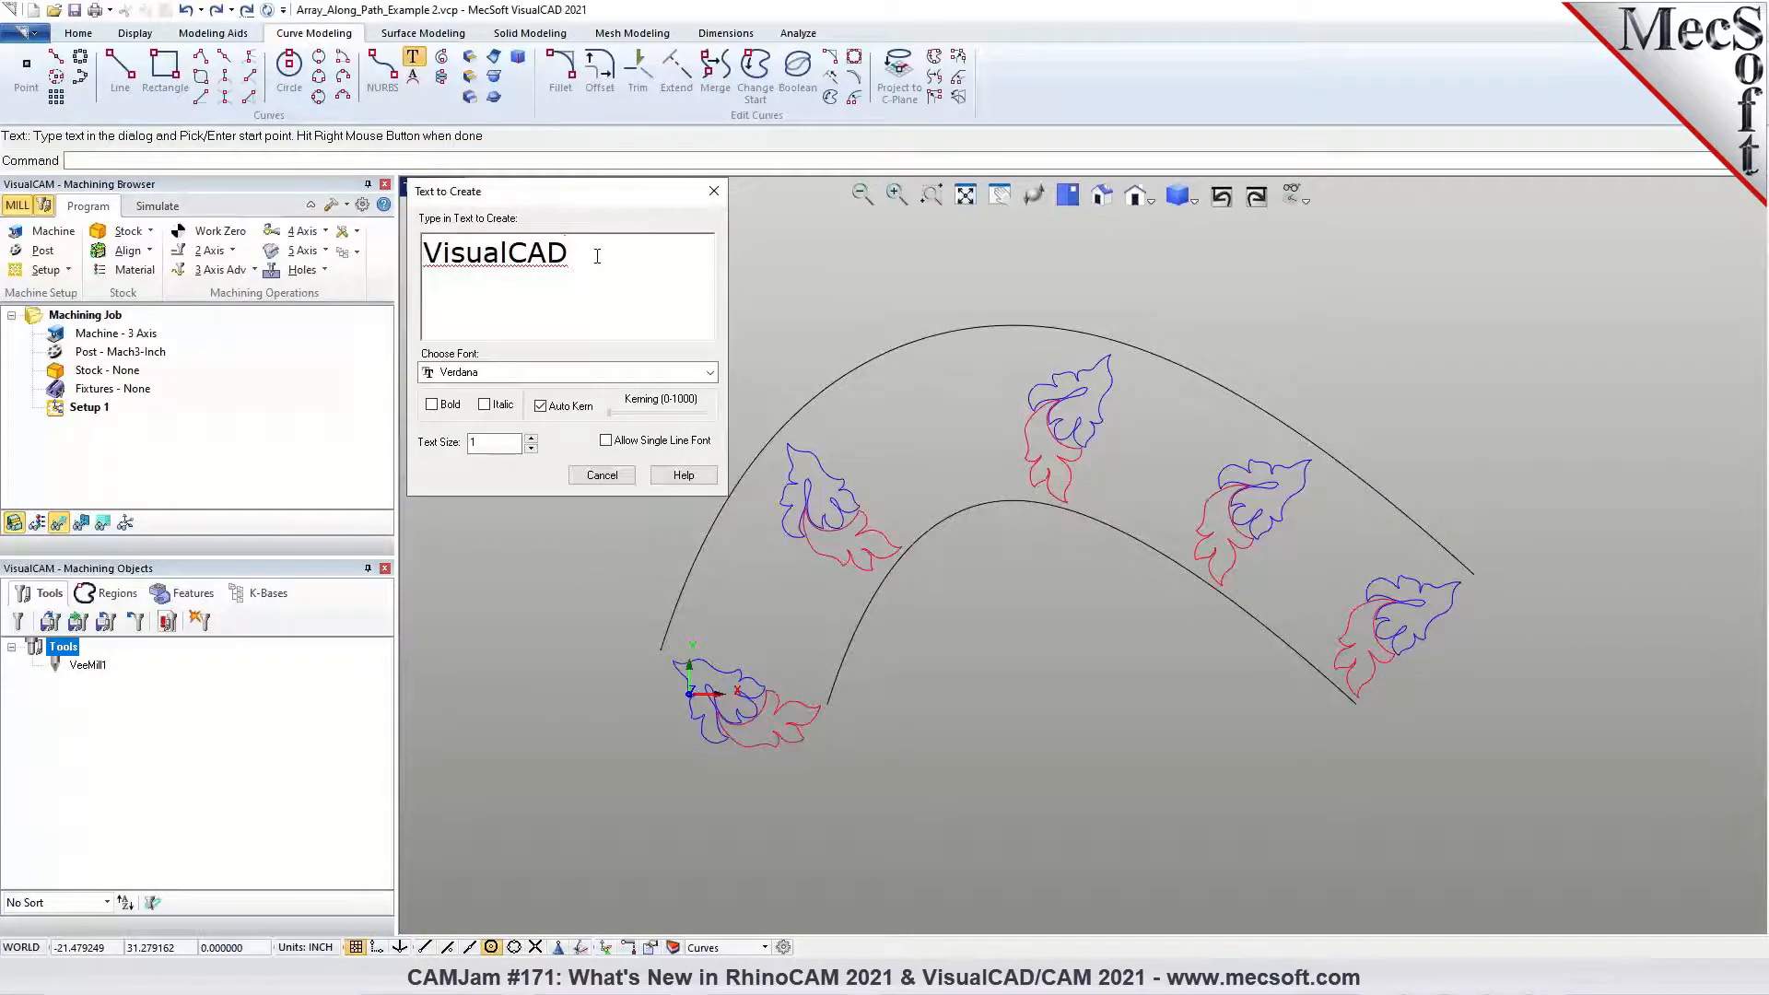
type("CAM 2021")
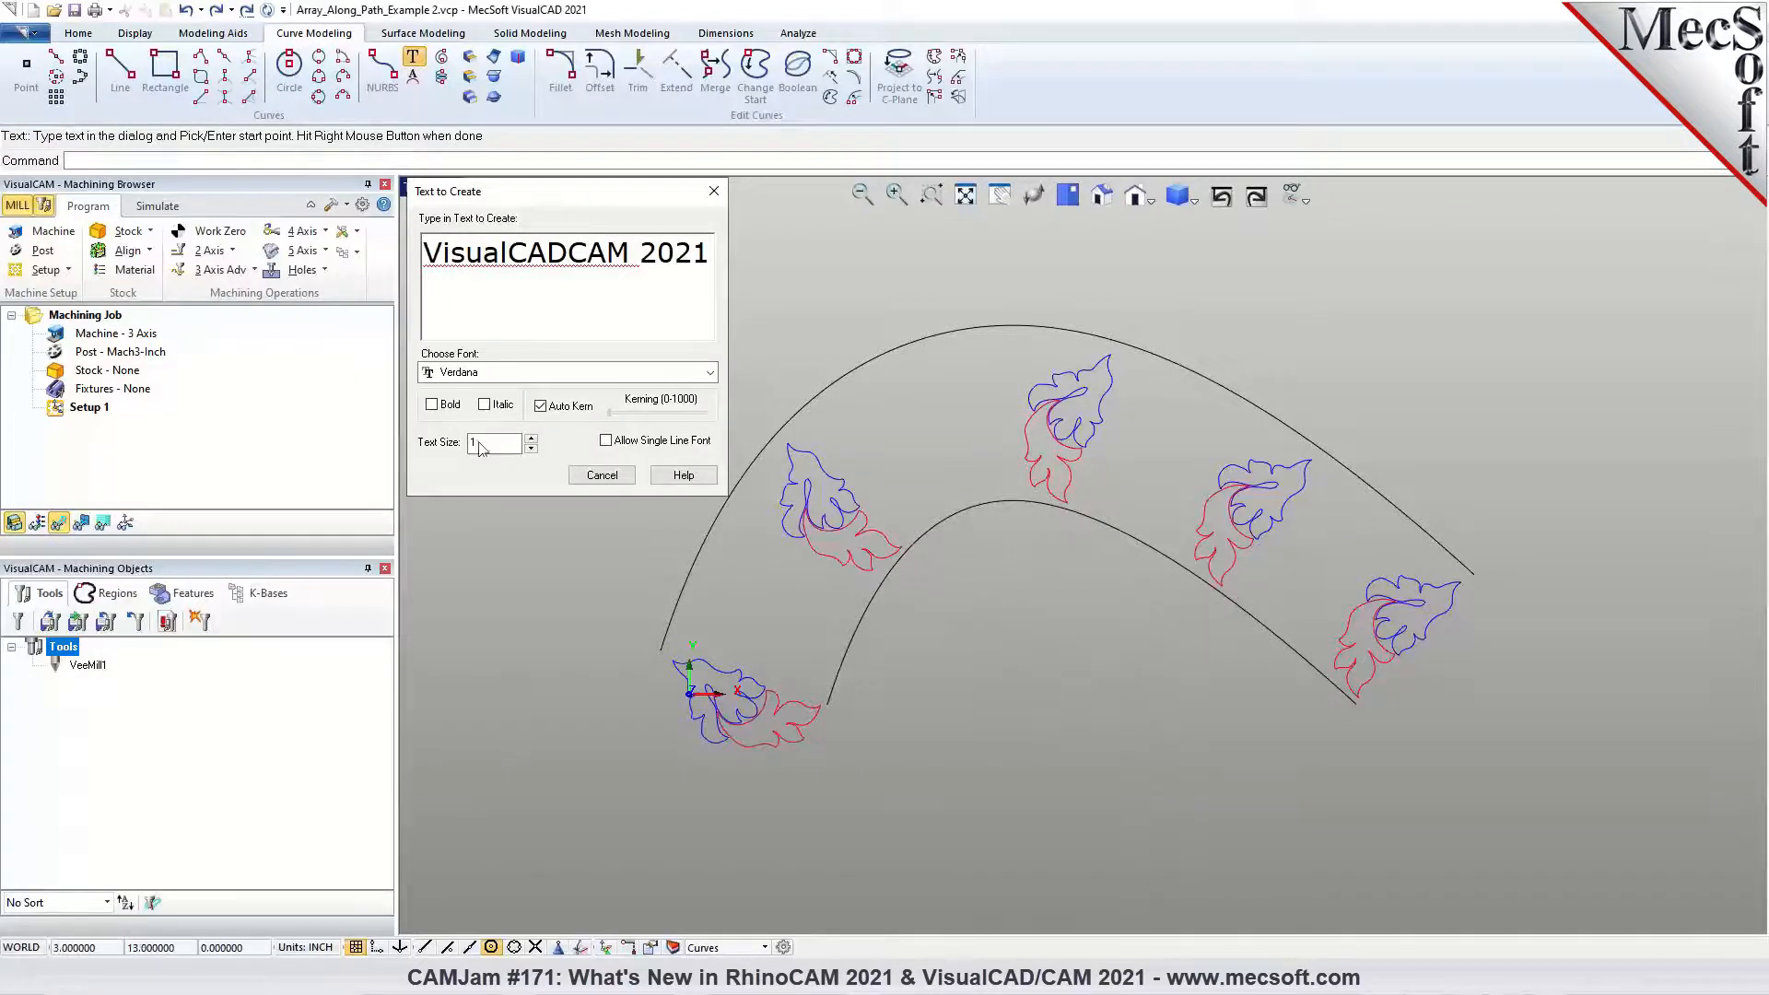
Set the text size to 3 and place the text horizontally below the arched curves
left_click(530, 441)
left_click(530, 441)
left_click(530, 441)
left_click(530, 440)
left_click(531, 439)
left_click(531, 440)
left_click(531, 440)
left_click(531, 439)
left_click(531, 439)
left_click(531, 439)
left_click(531, 440)
left_click(531, 440)
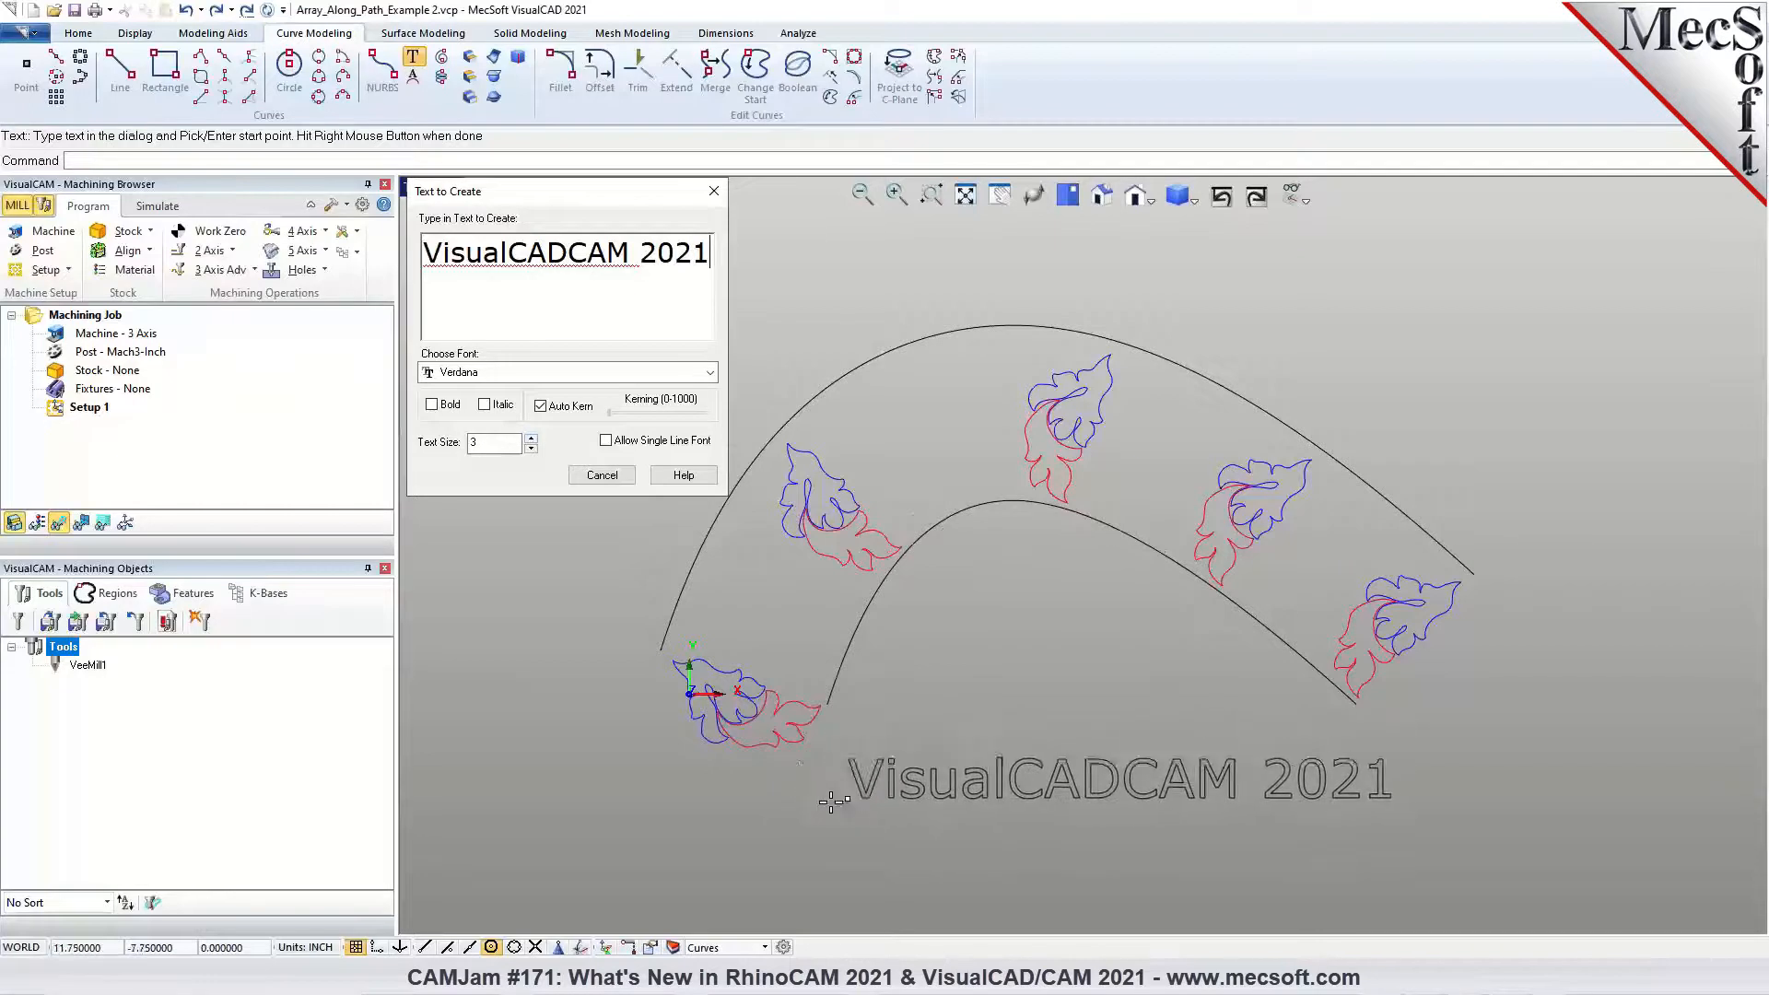
left_click(796, 840)
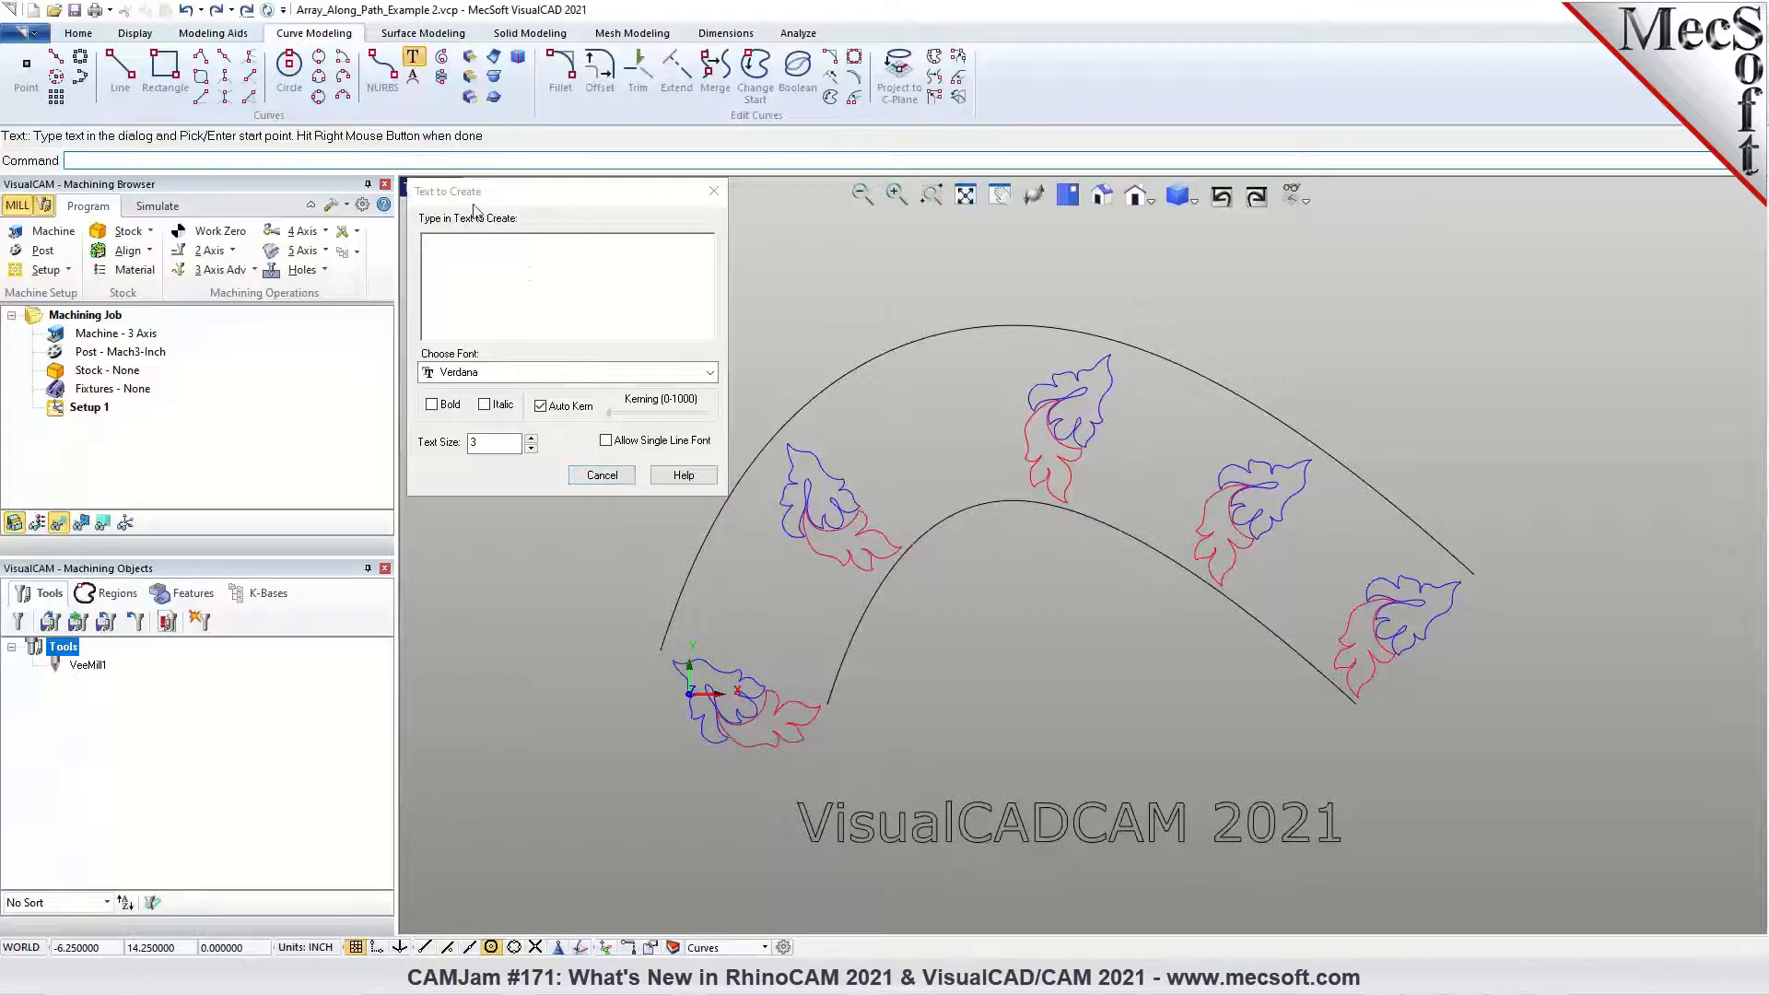
left_click(508, 194)
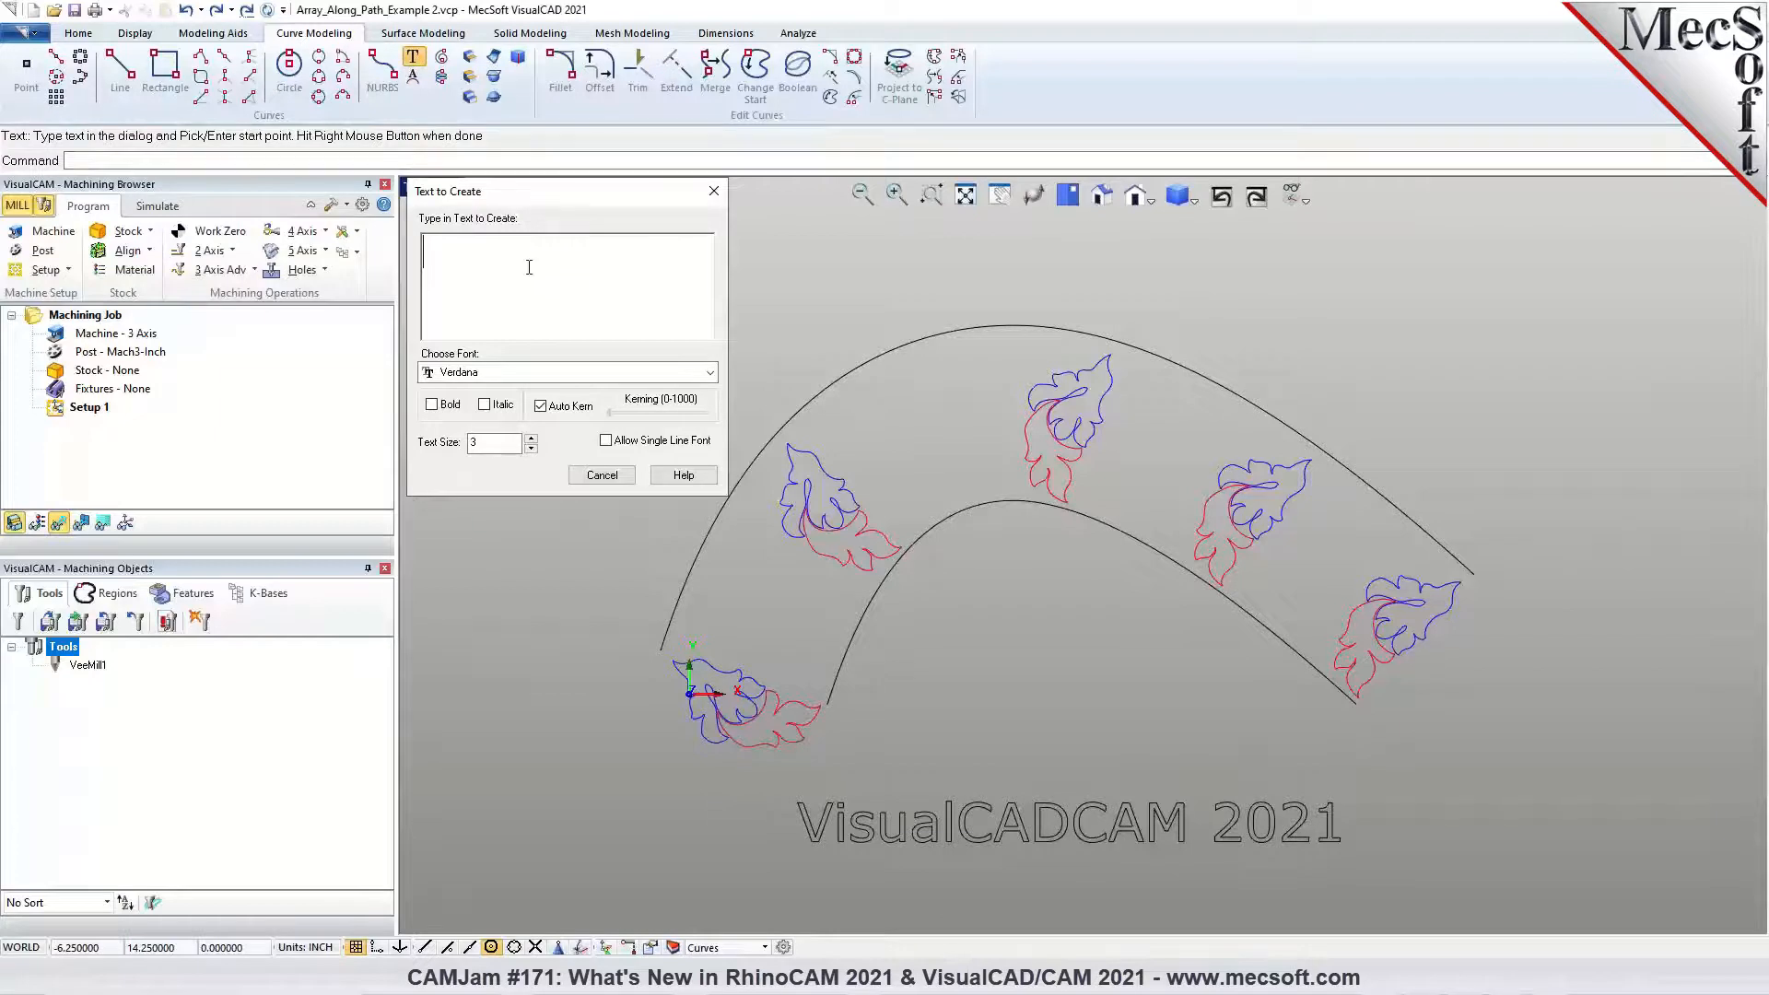
left_click(597, 476)
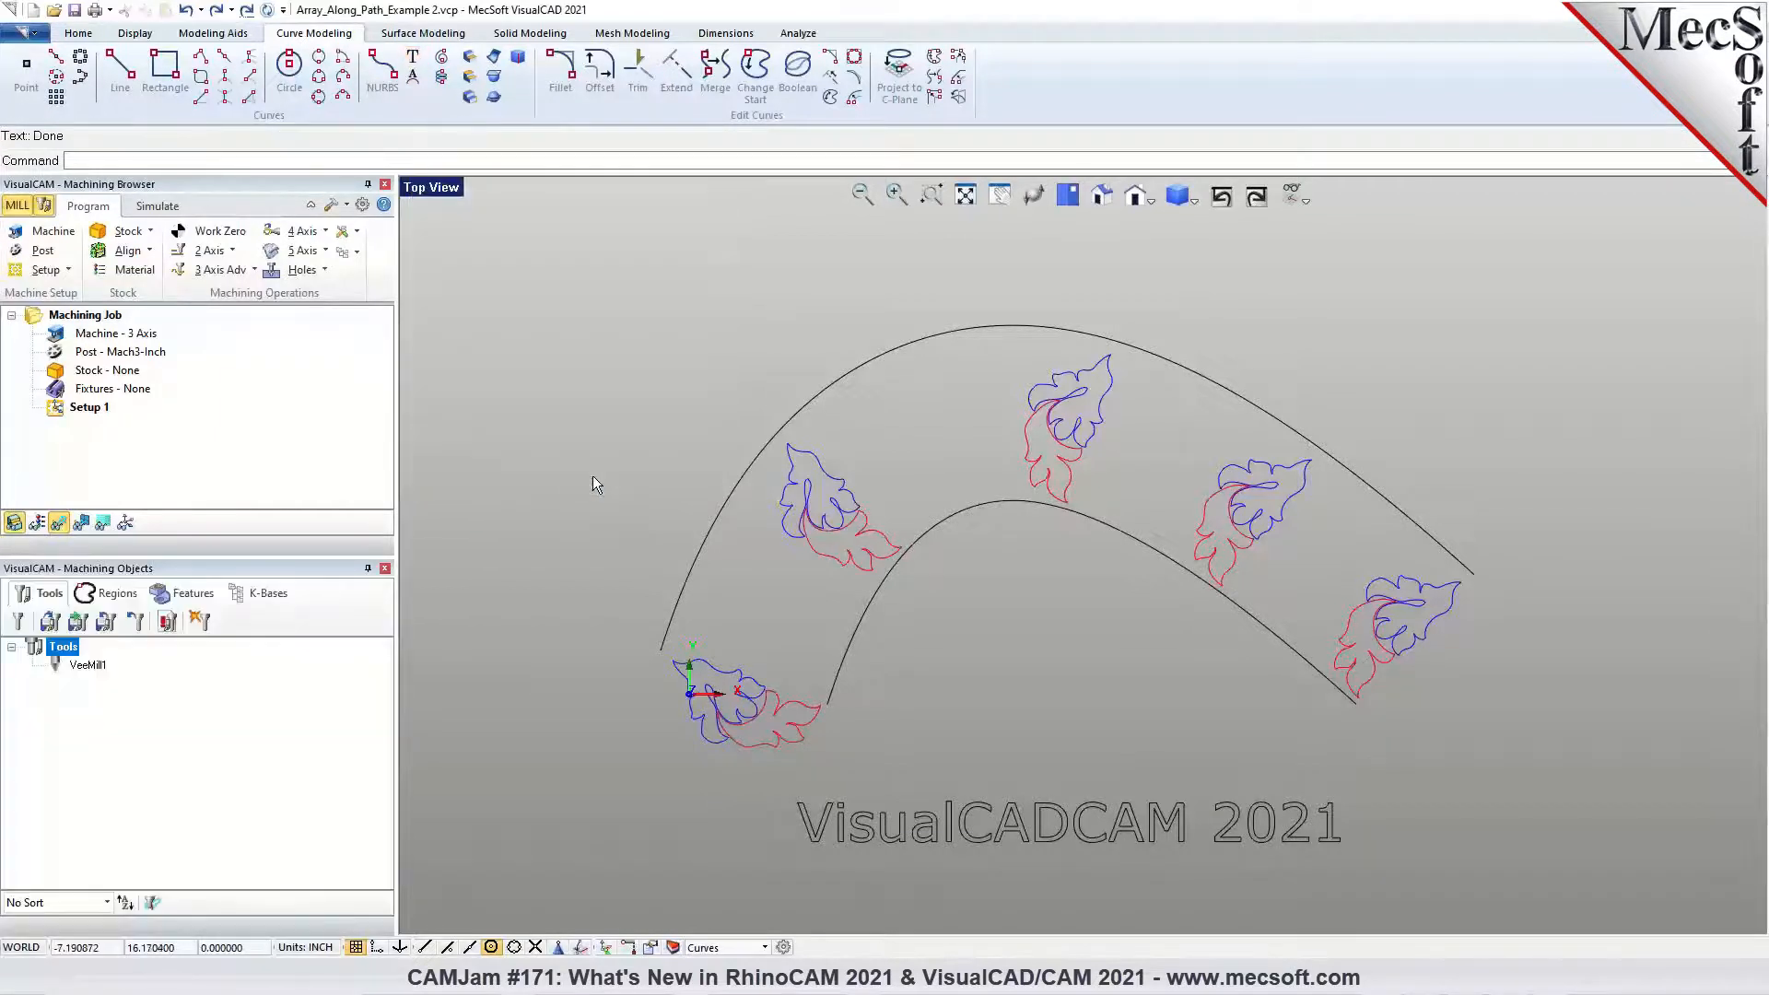
Start a text on the outer arched curve reading "VisualCADCAM 2021", with Left justification and text size 4
left_click(411, 79)
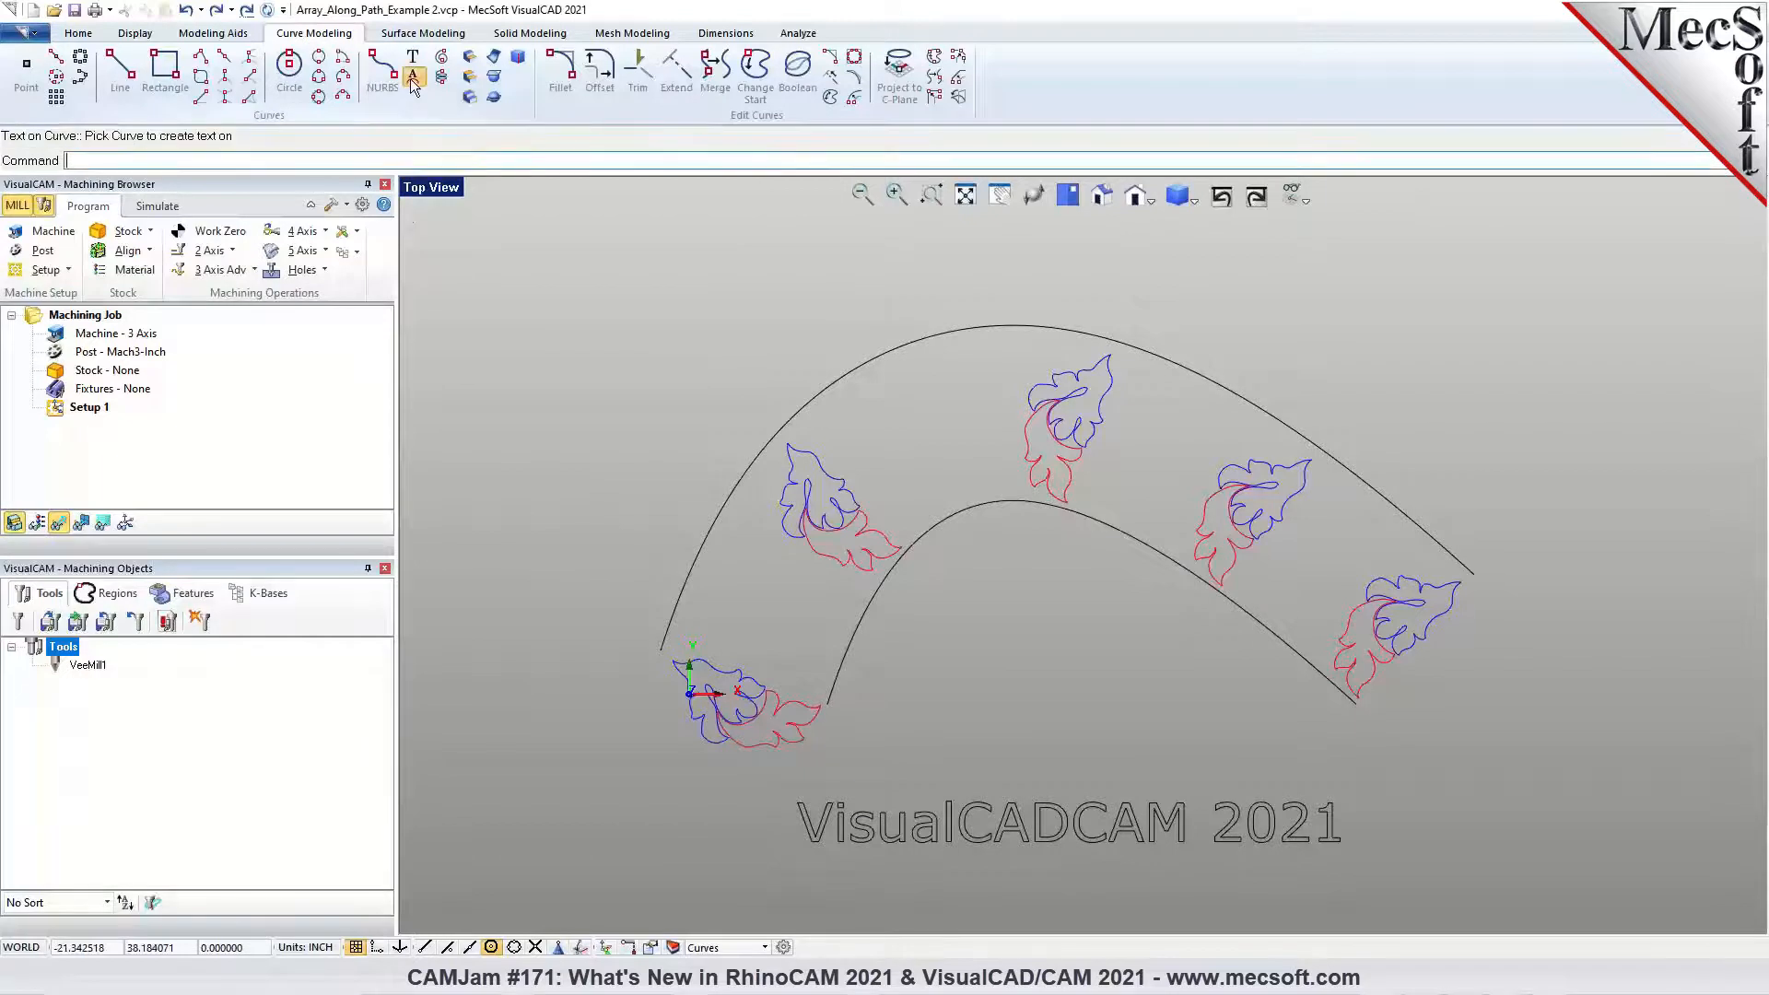
left_click(680, 601)
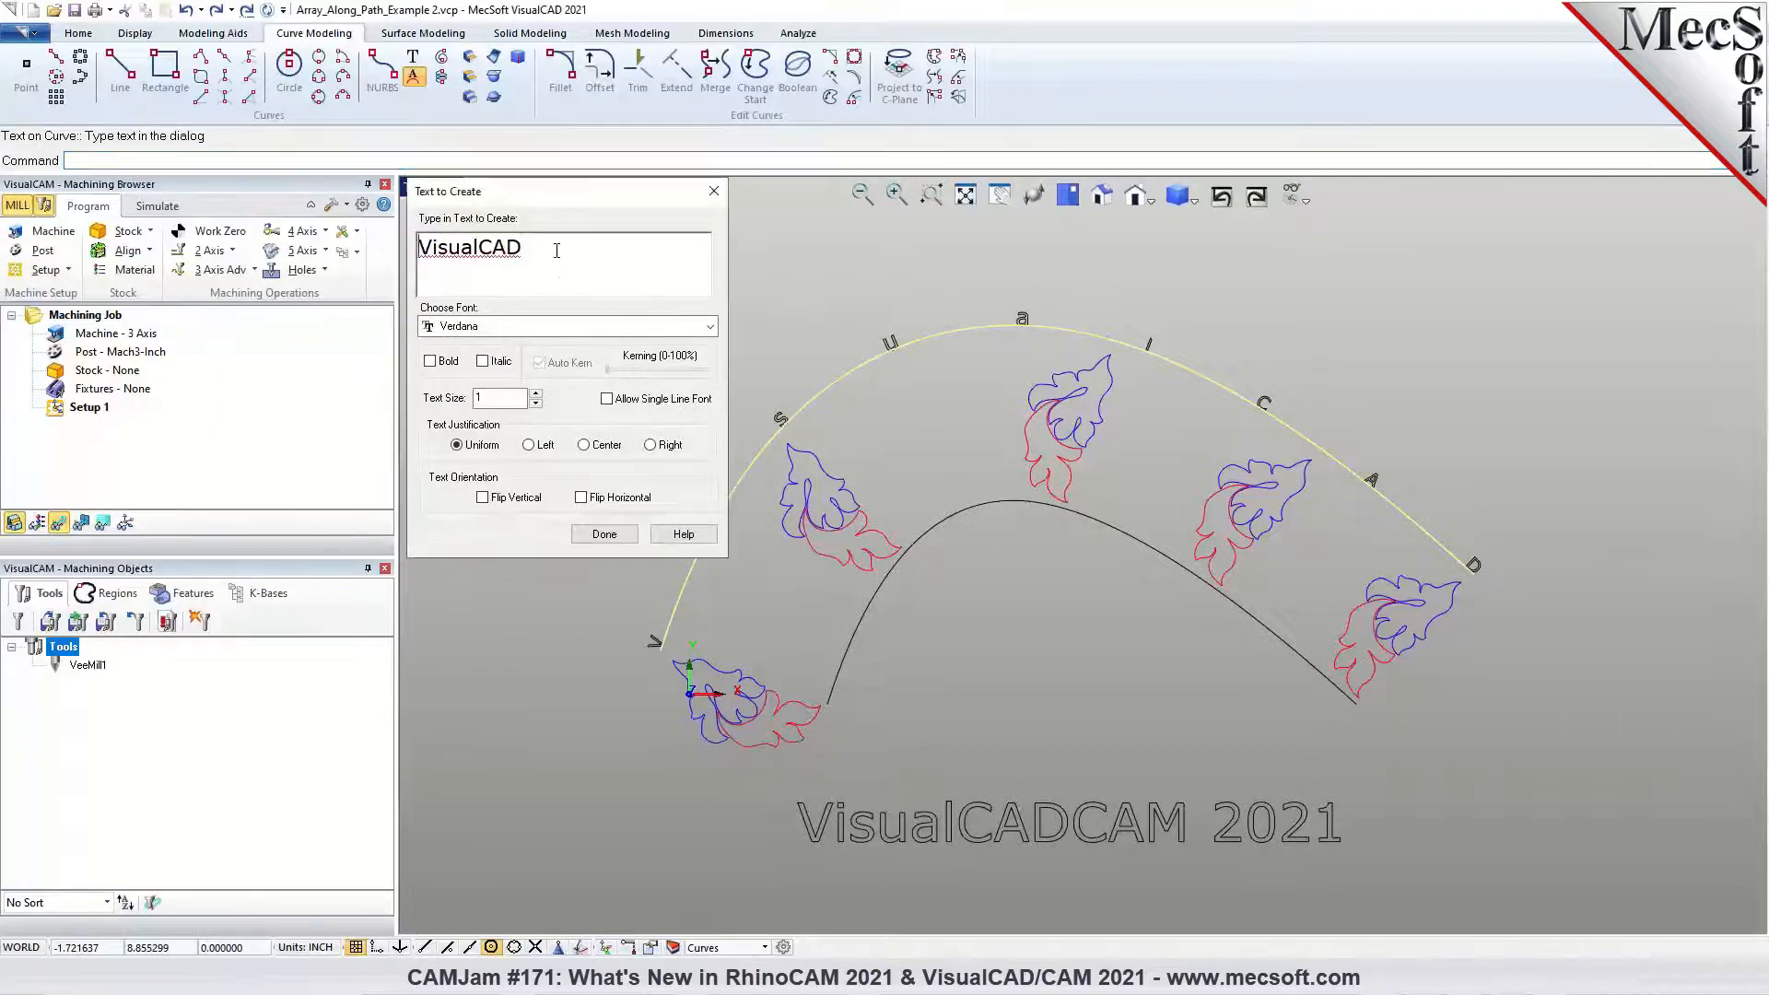
type("CAM 2021")
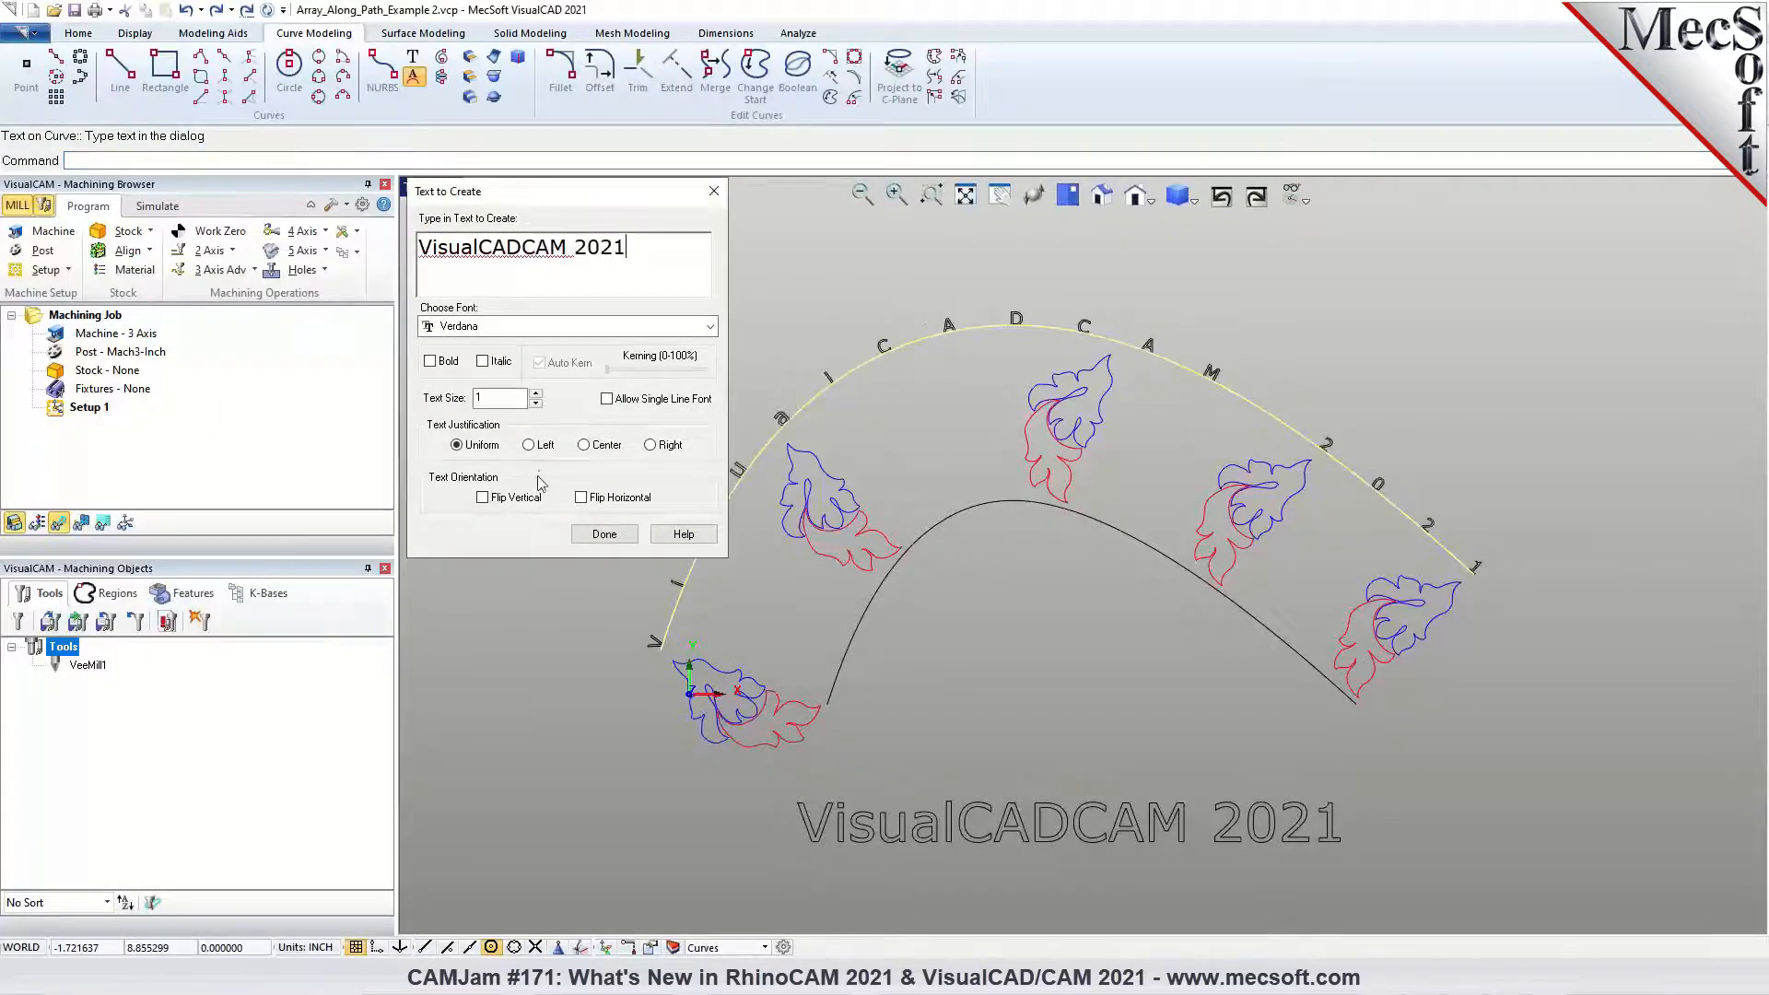
left_click_drag(552, 189, 446, 178)
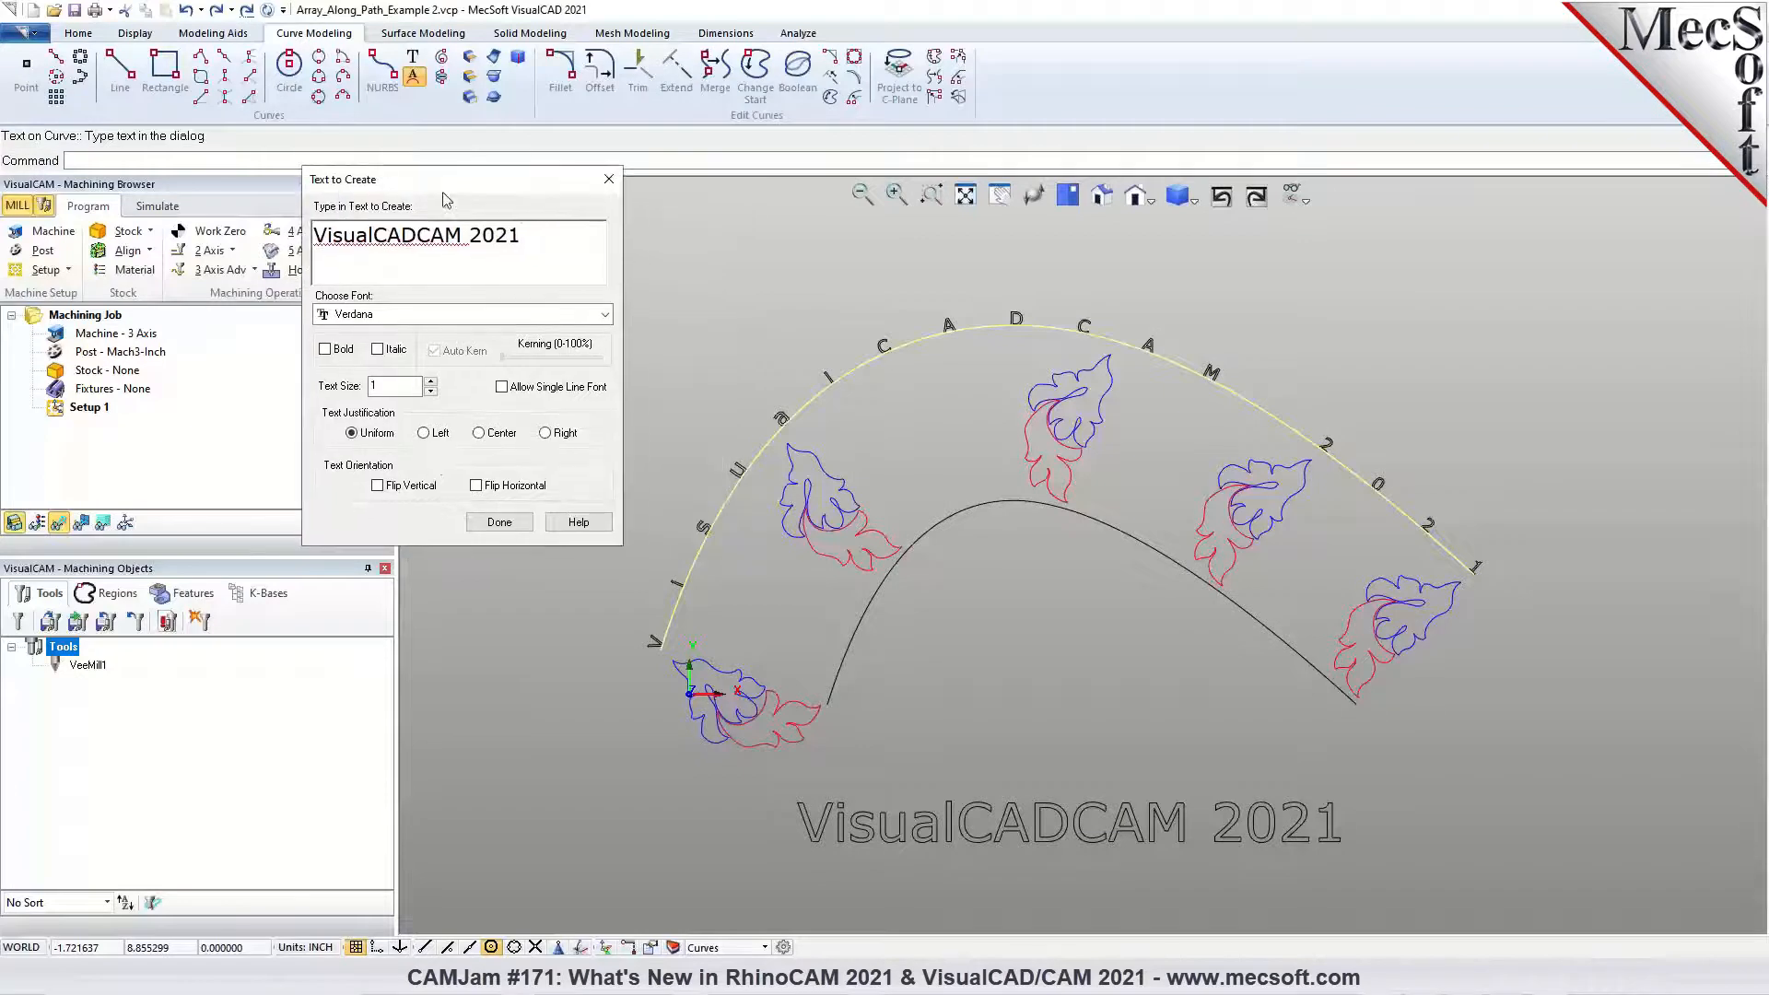
left_click(423, 433)
left_click_drag(417, 388, 348, 389)
type("4")
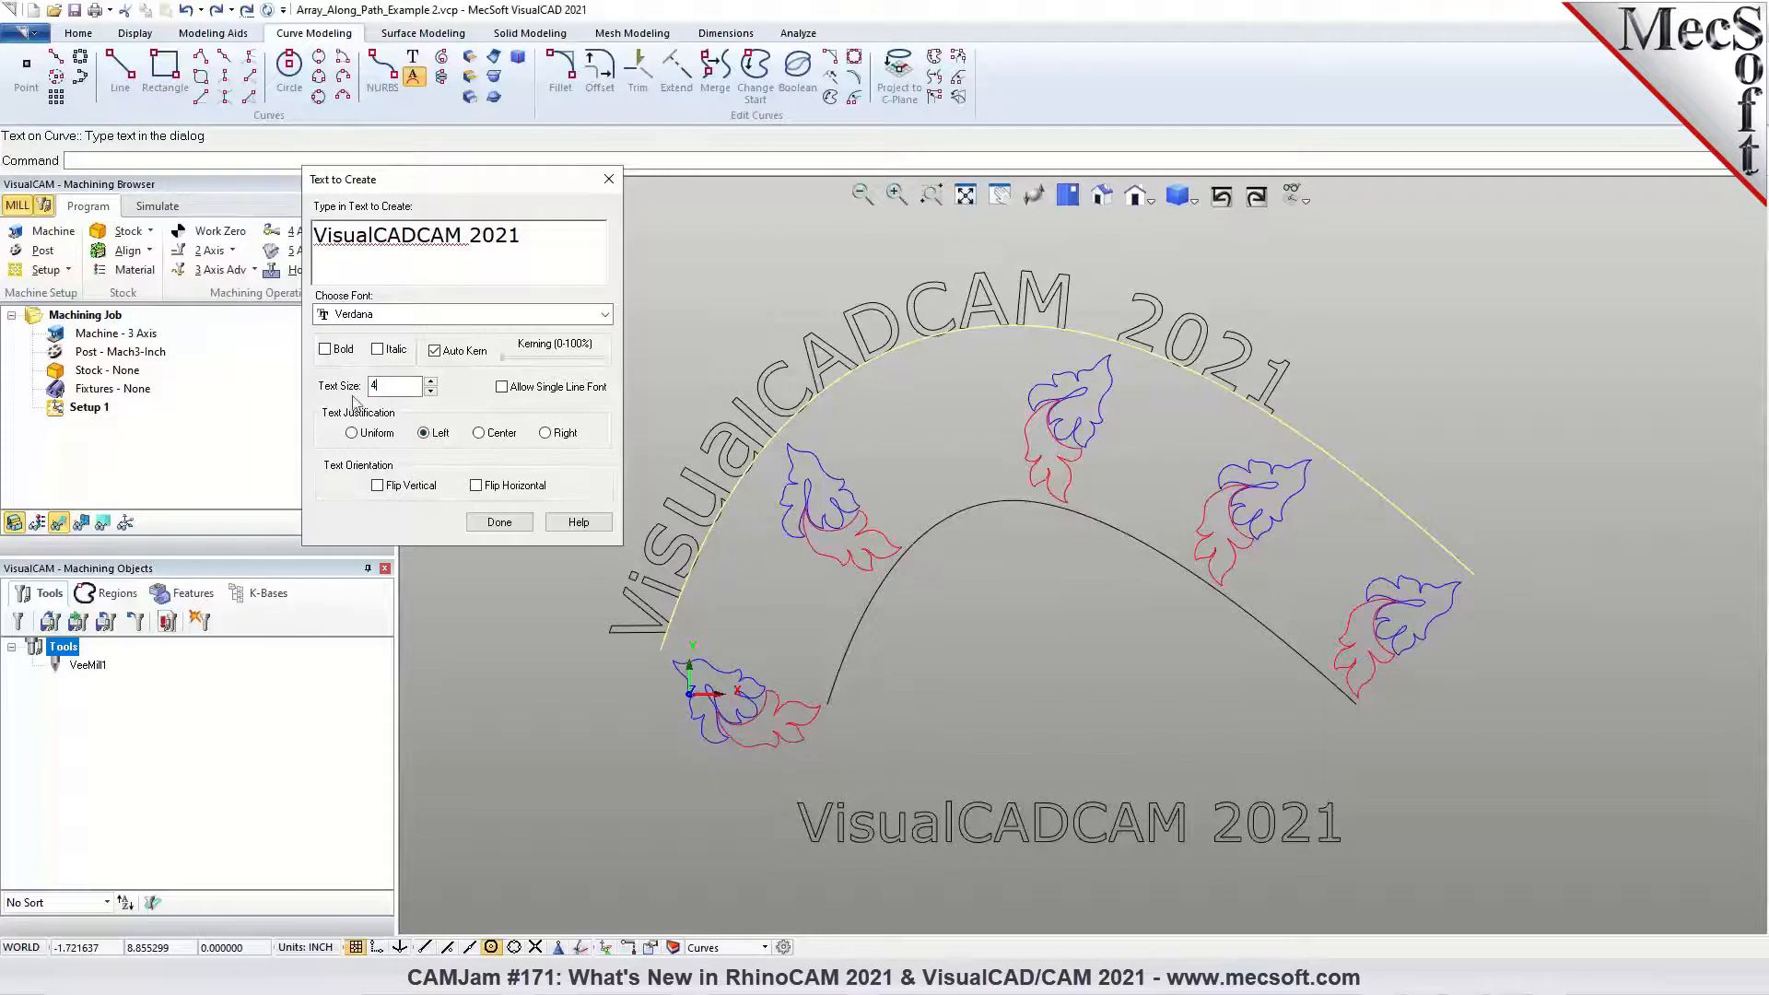
Try the justification and vertical flip options, then finish the curve text with Center justification and no flip
left_click(363, 434)
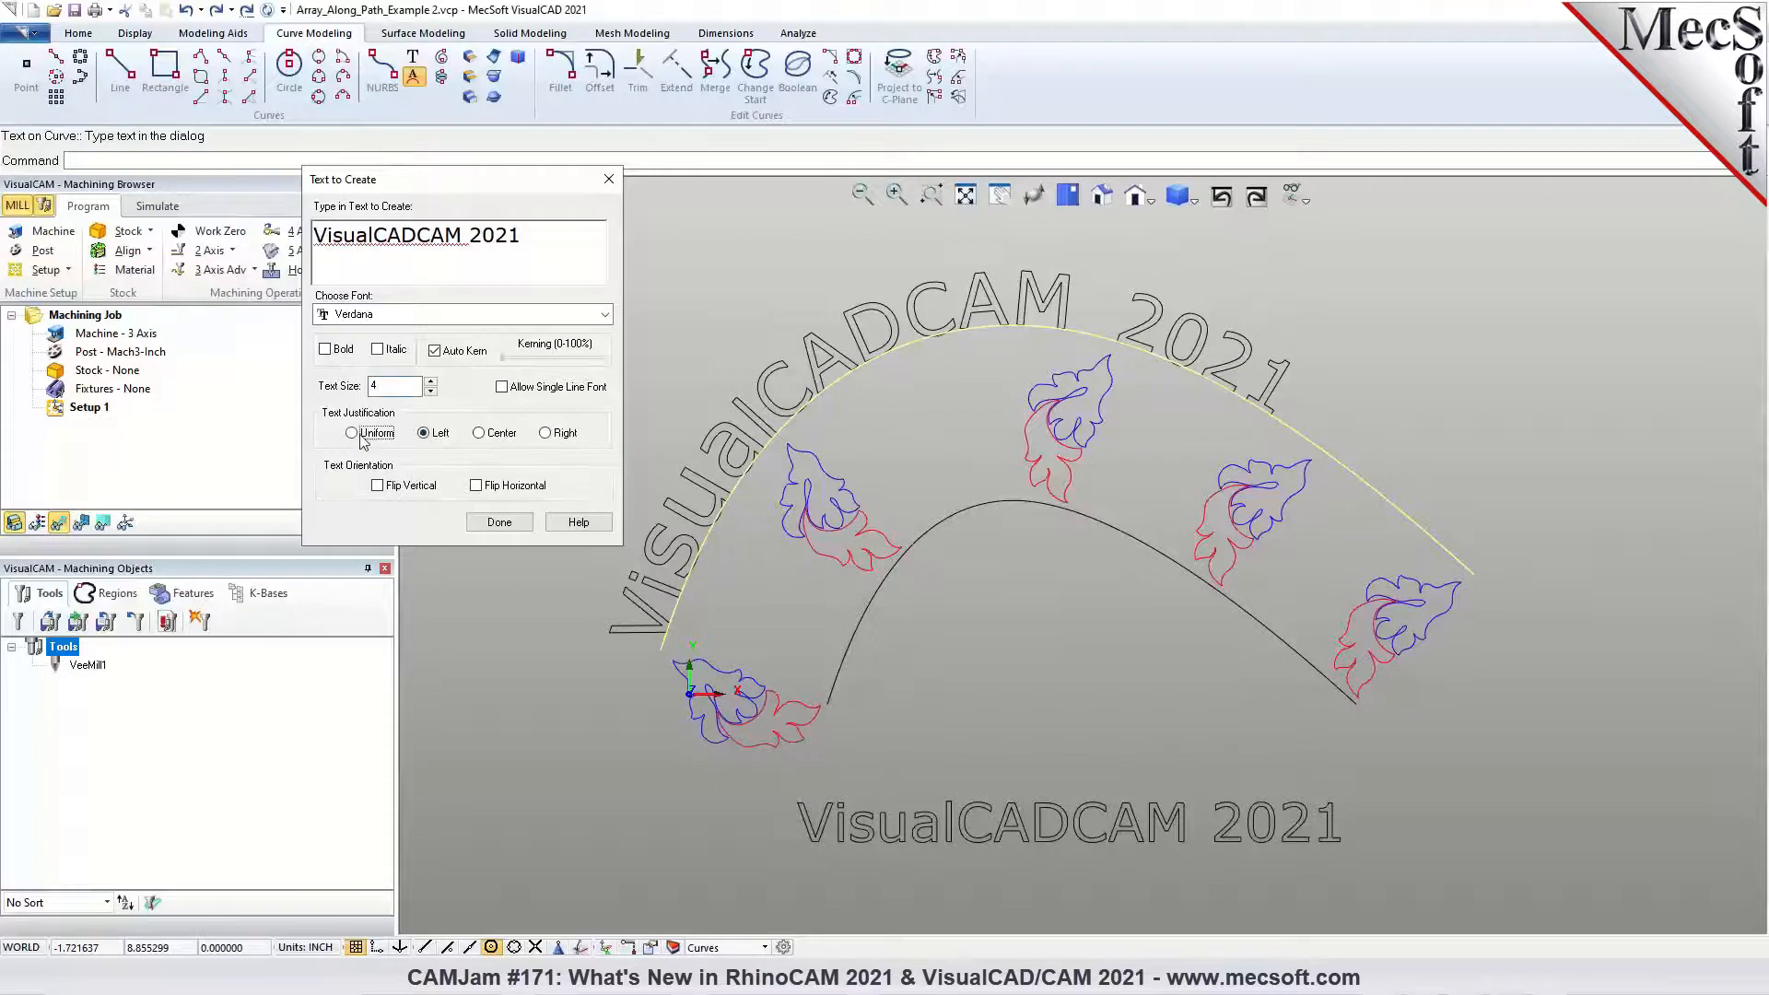
left_click(437, 437)
left_click(483, 439)
left_click(551, 434)
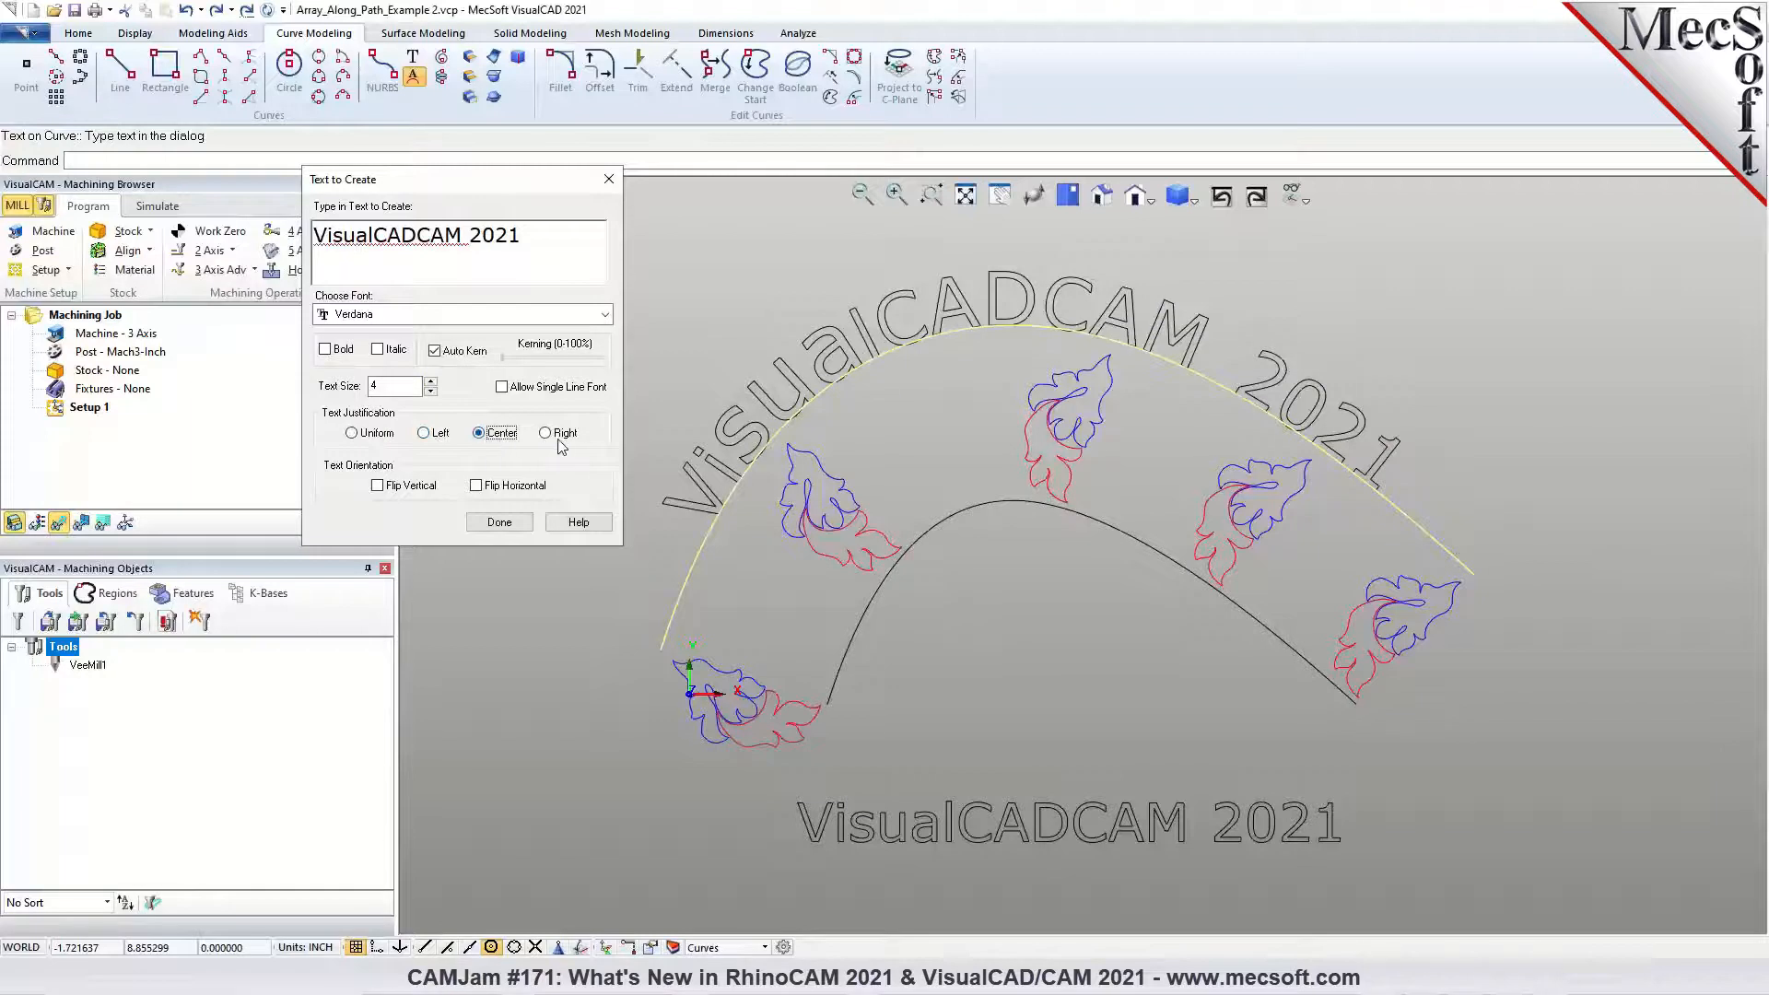
left_click(479, 434)
left_click(408, 487)
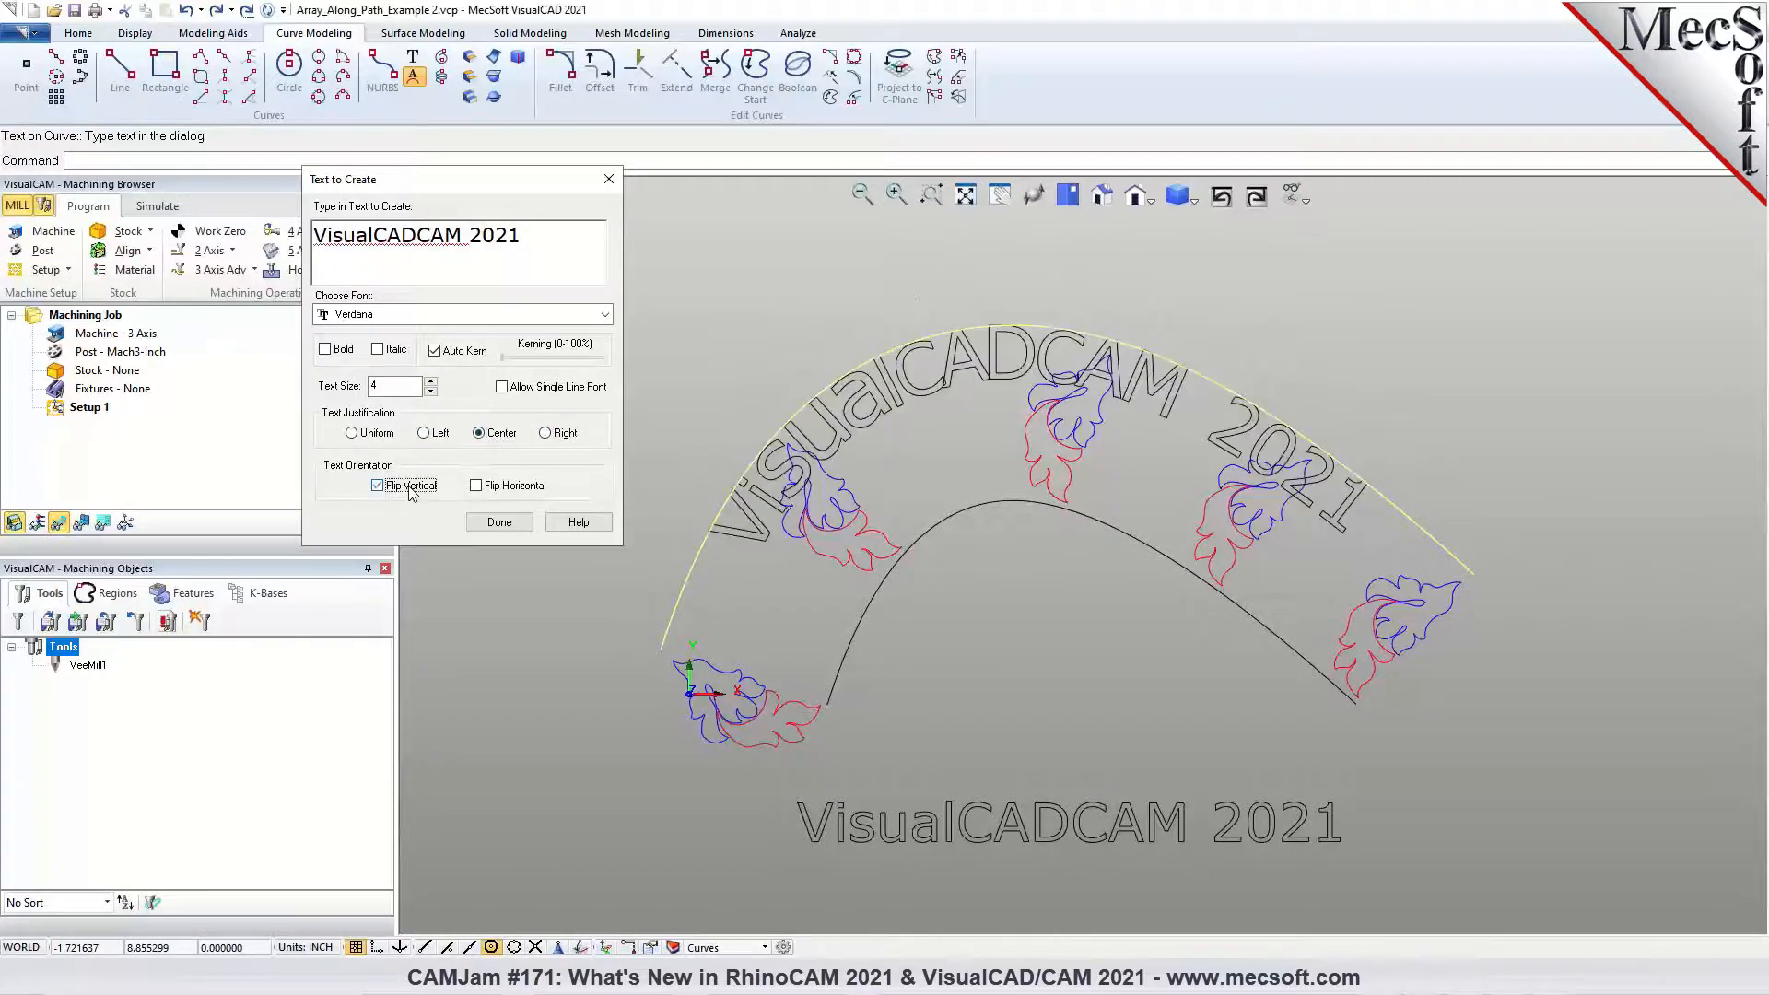
left_click(410, 488)
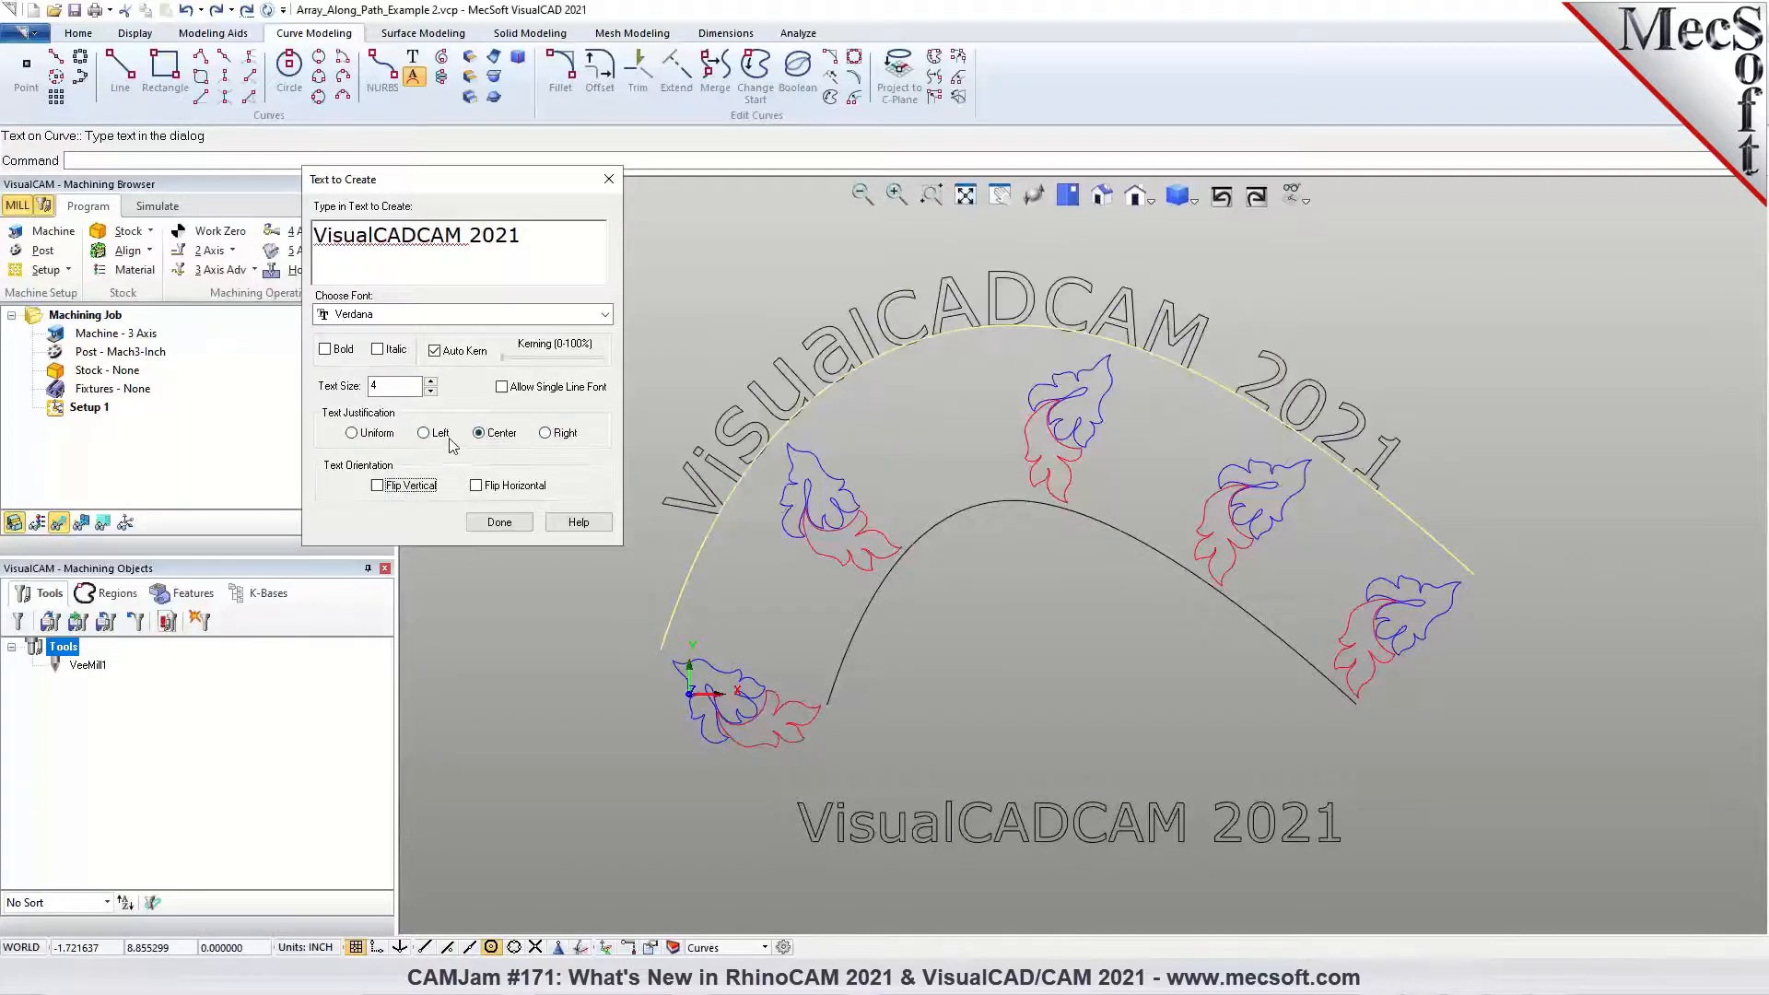
left_click(498, 522)
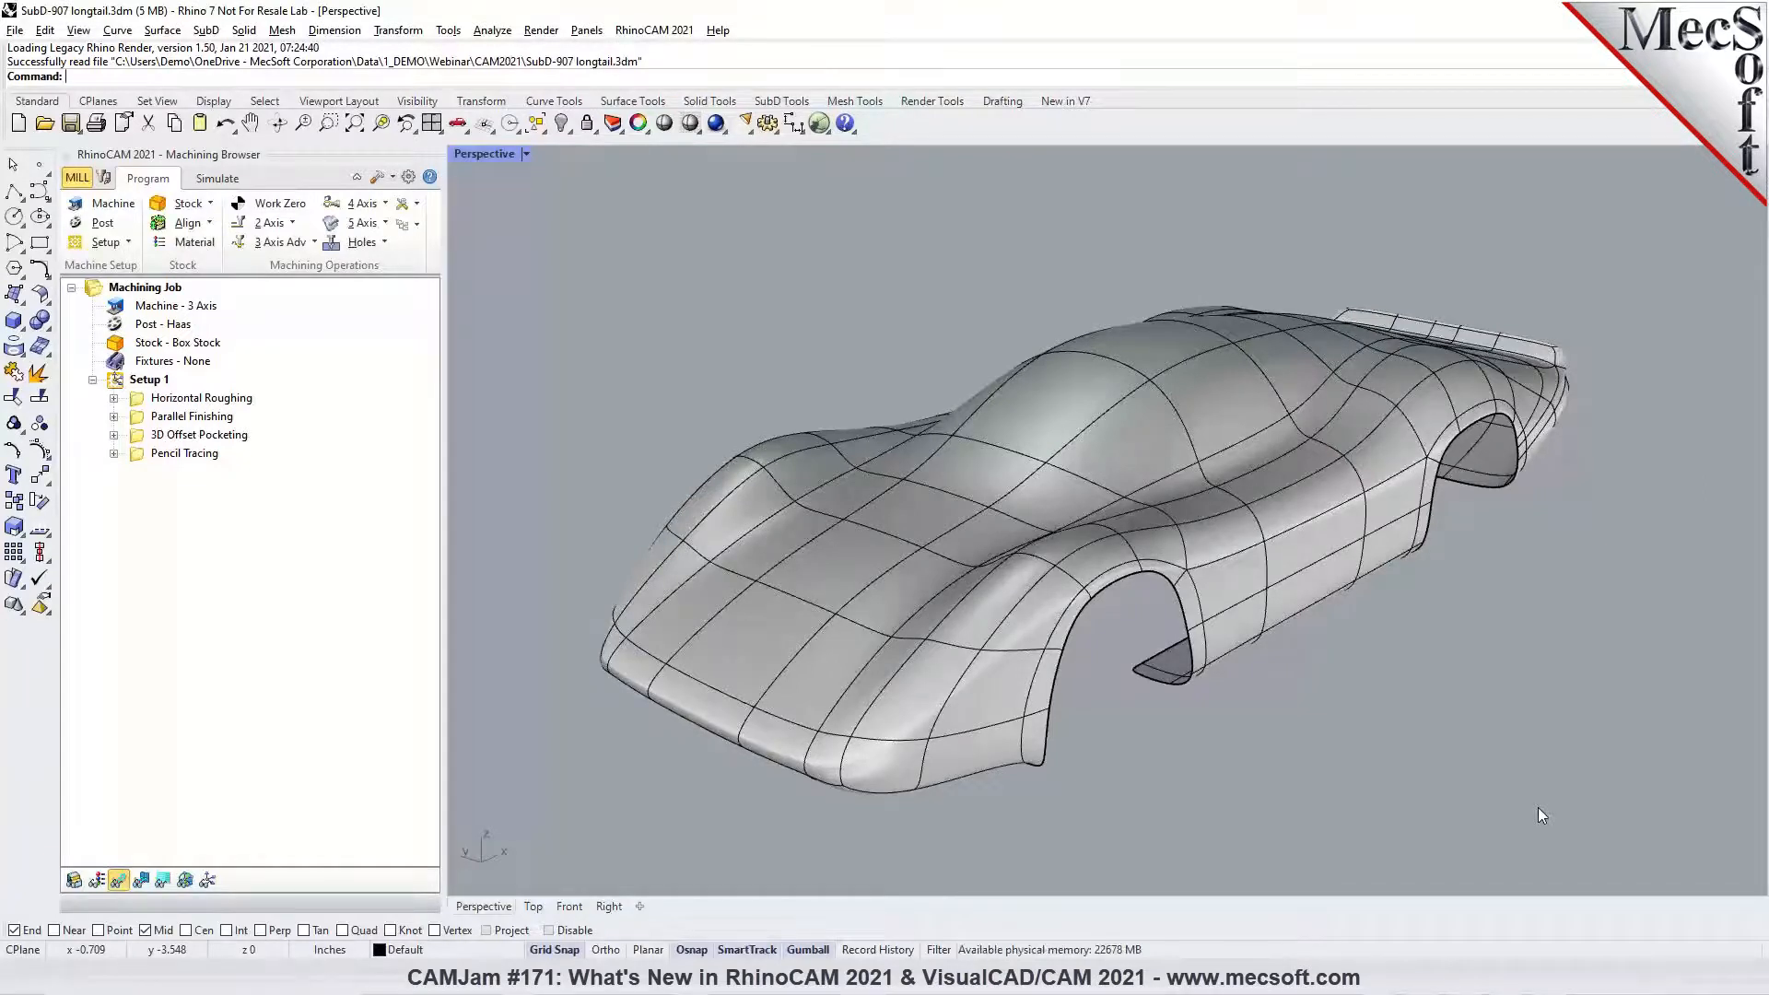
In Rhino 7, look over the SubD tools, the RhinoCAM 2021 module list and the SubD car body
left_click(779, 103)
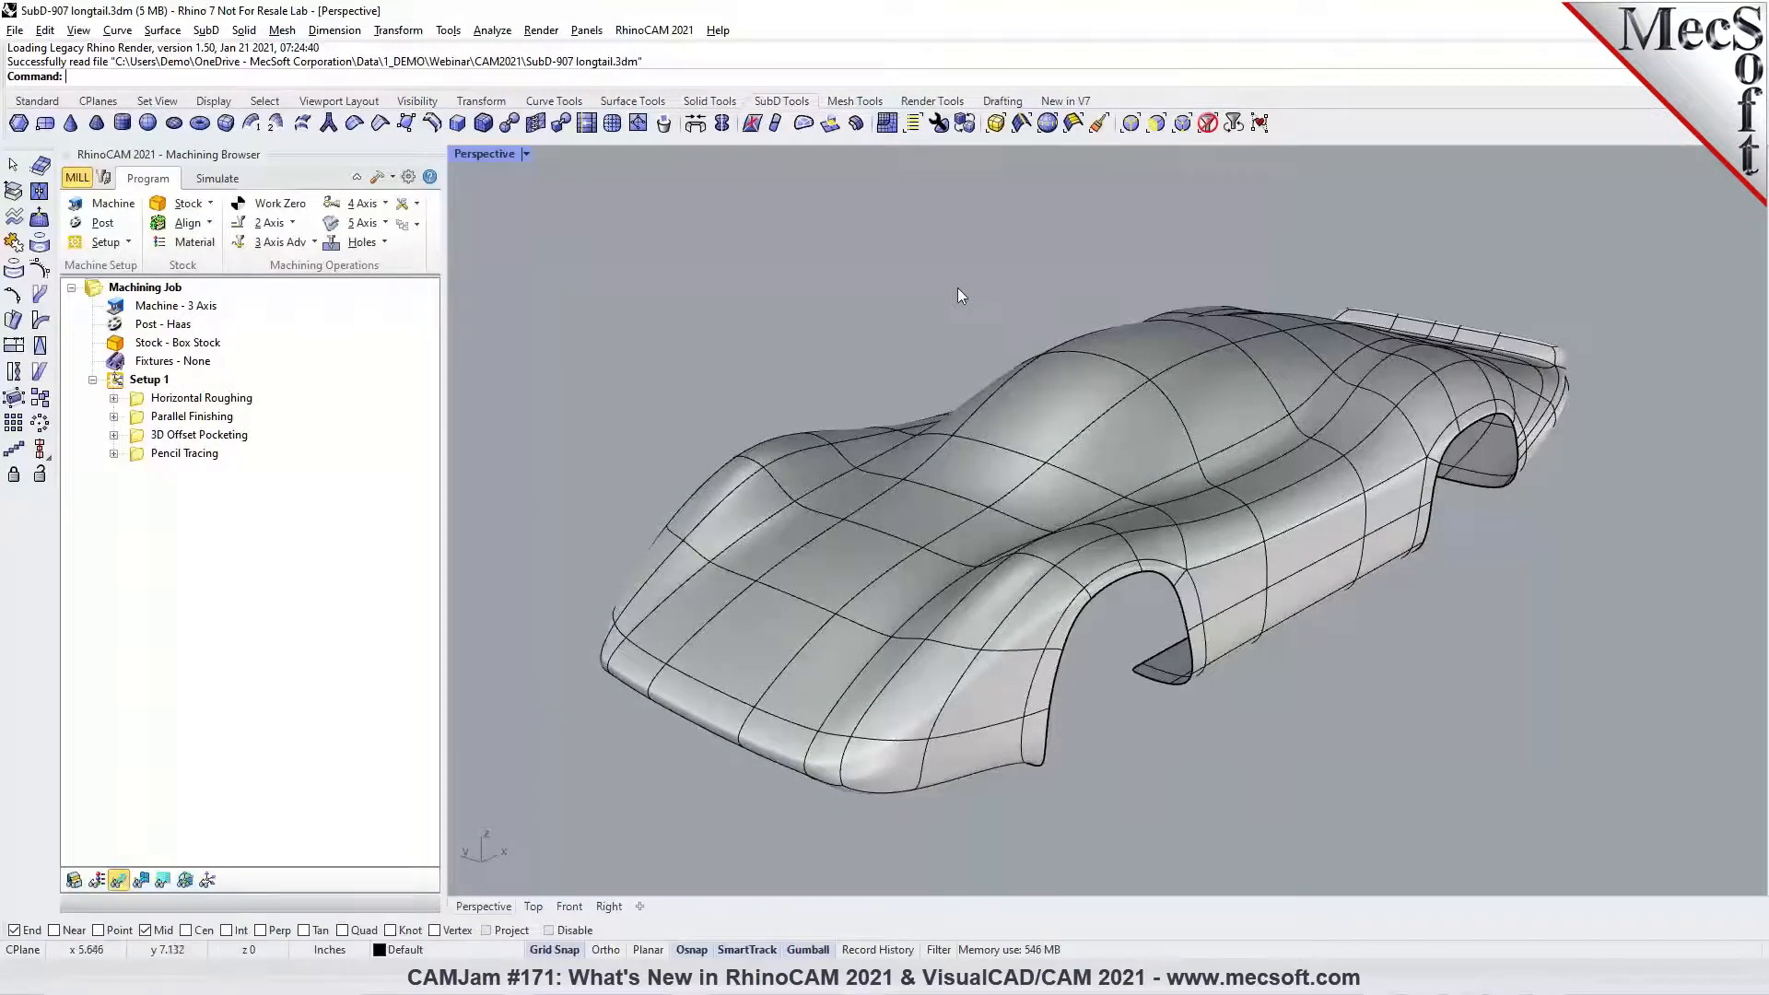
left_click(664, 32)
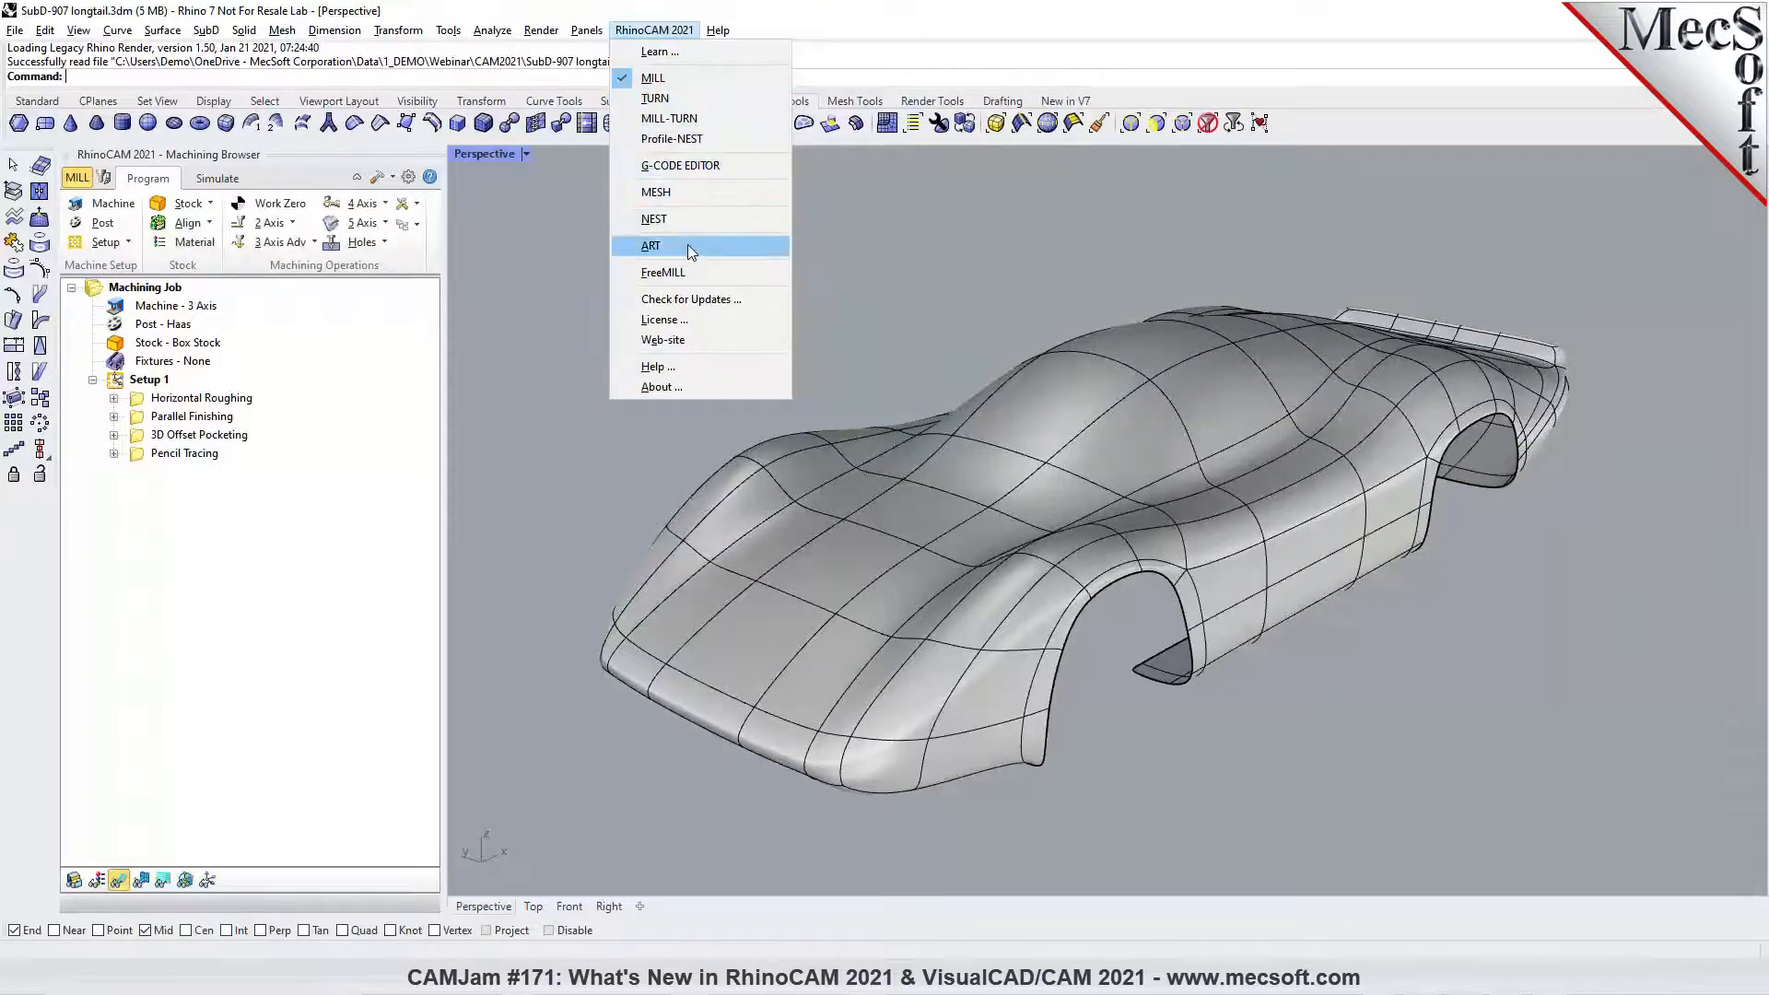
left_click(905, 264)
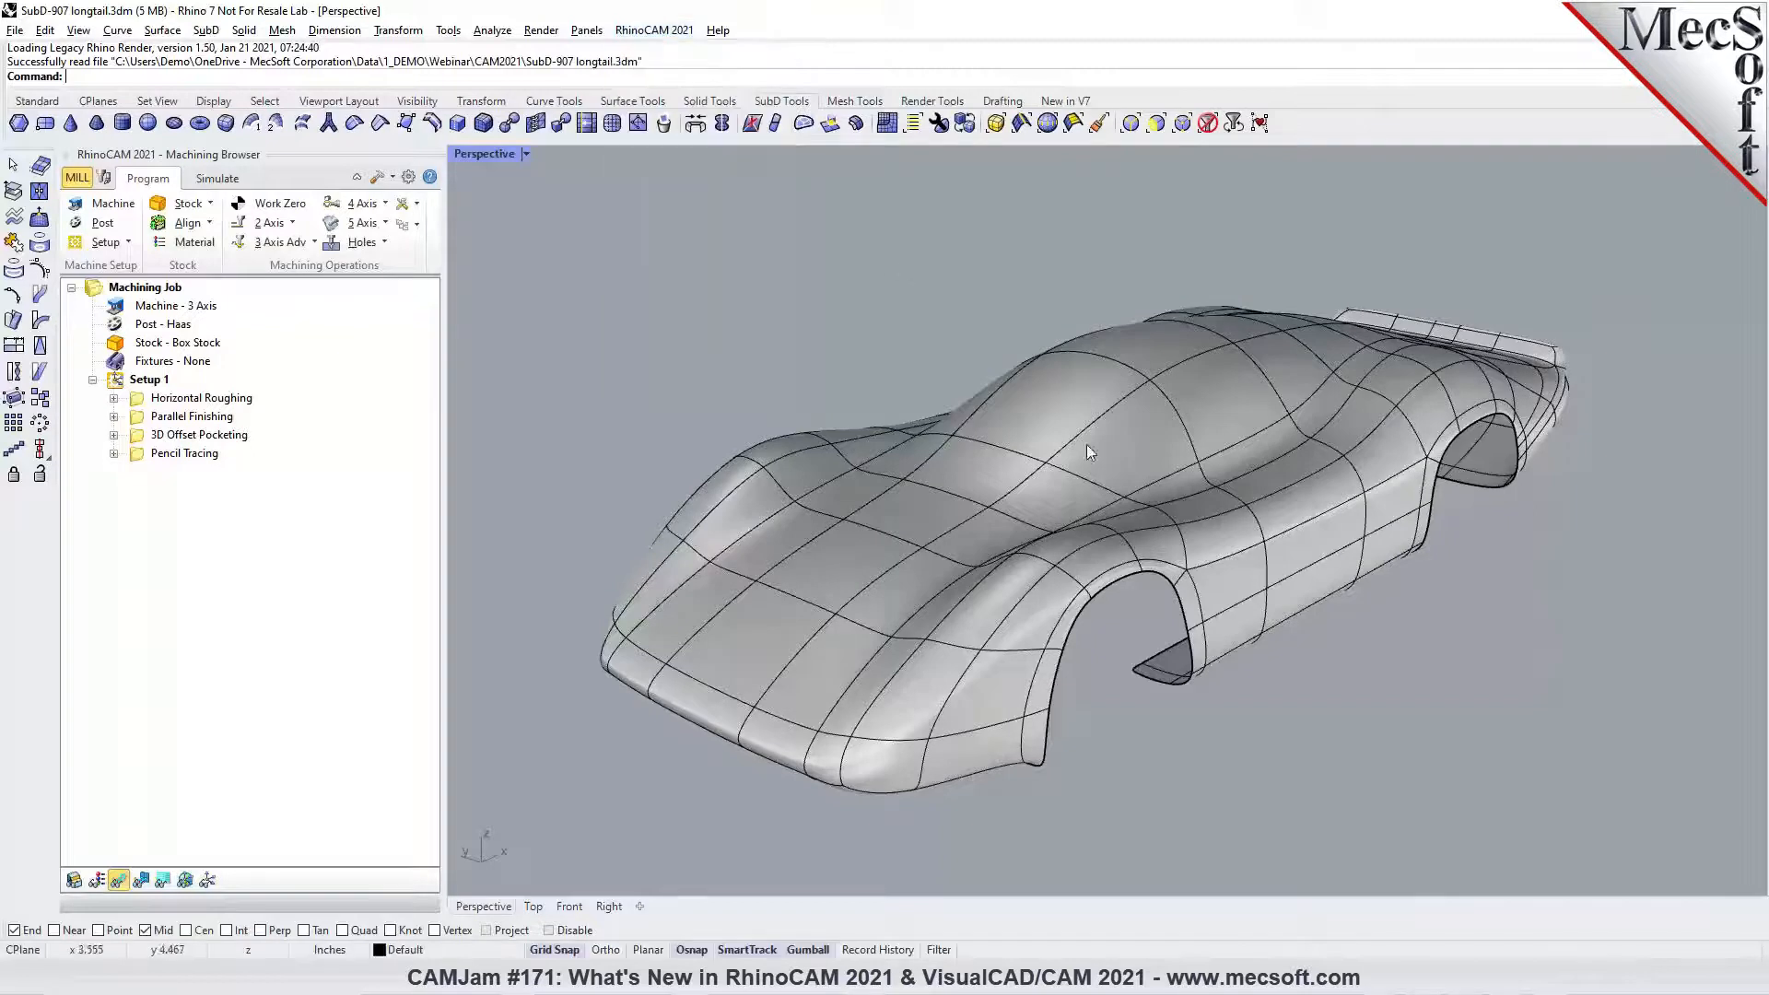
scroll(1281, 540, "up", 5)
scroll(1239, 601, "down", 5)
right_click_drag(1310, 605, 1315, 608)
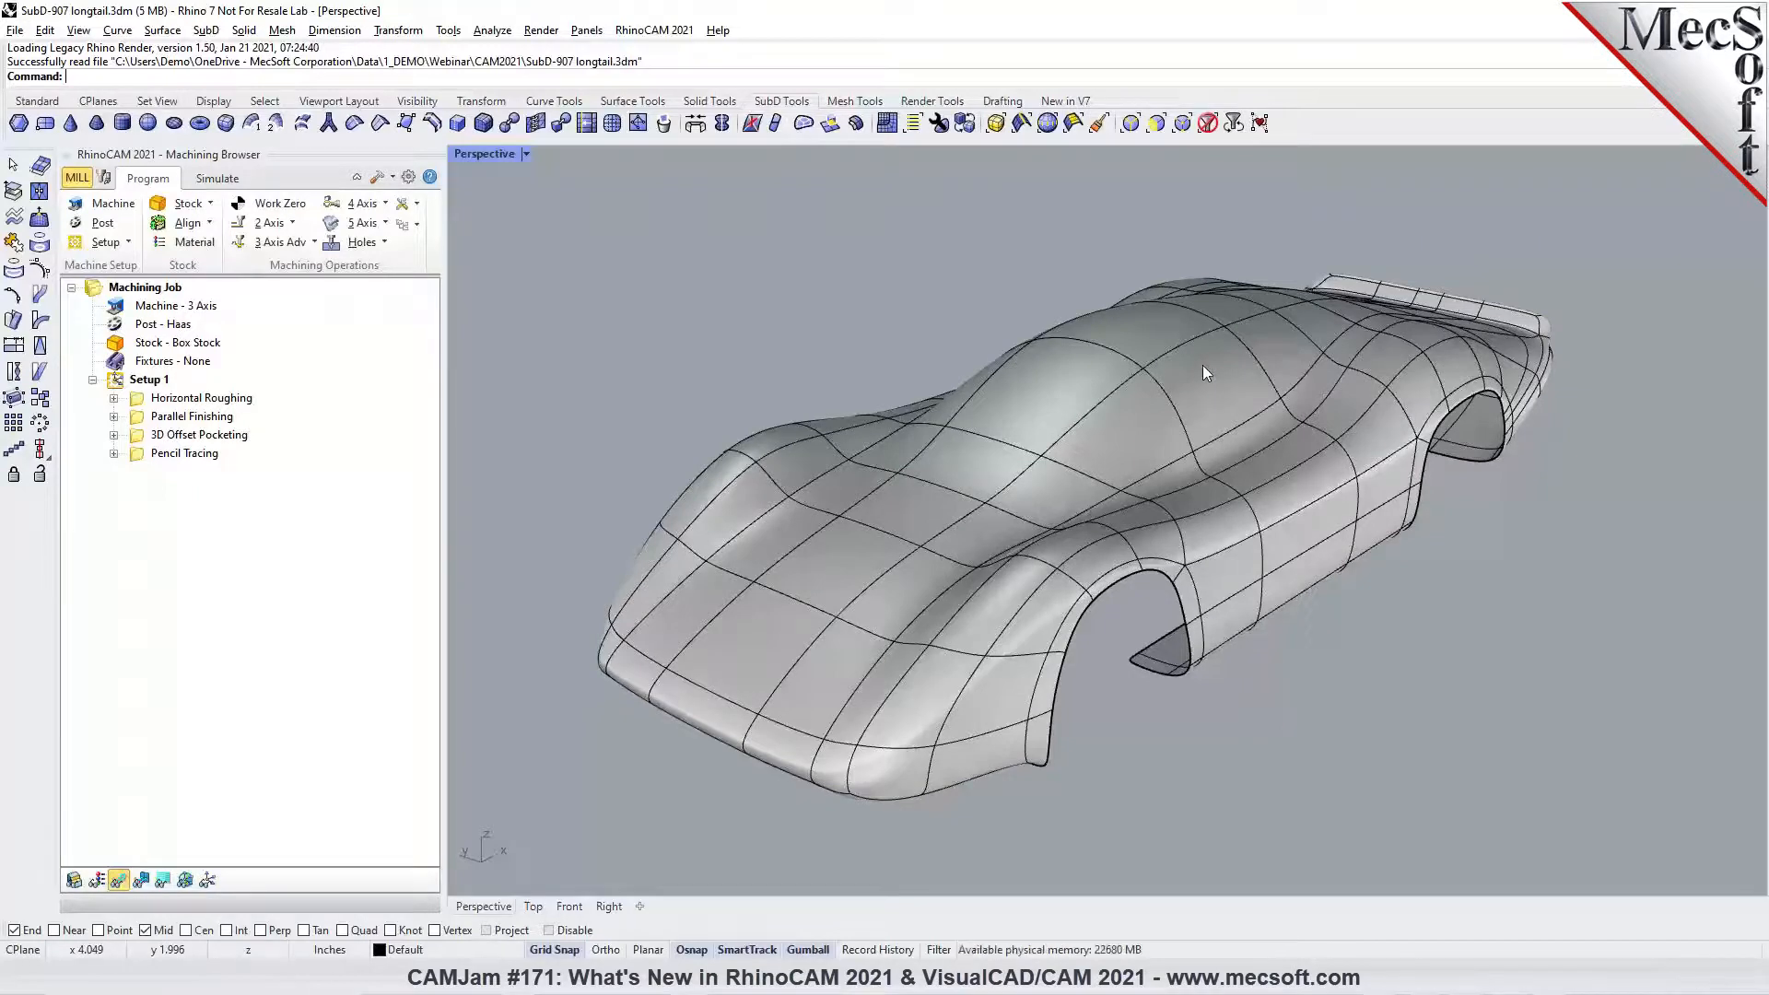
Examine the Horizontal Roughing, Parallel Finishing, 3D Offset Pocketing and Pencil Tracing toolpaths on the car body
left_click(146, 404)
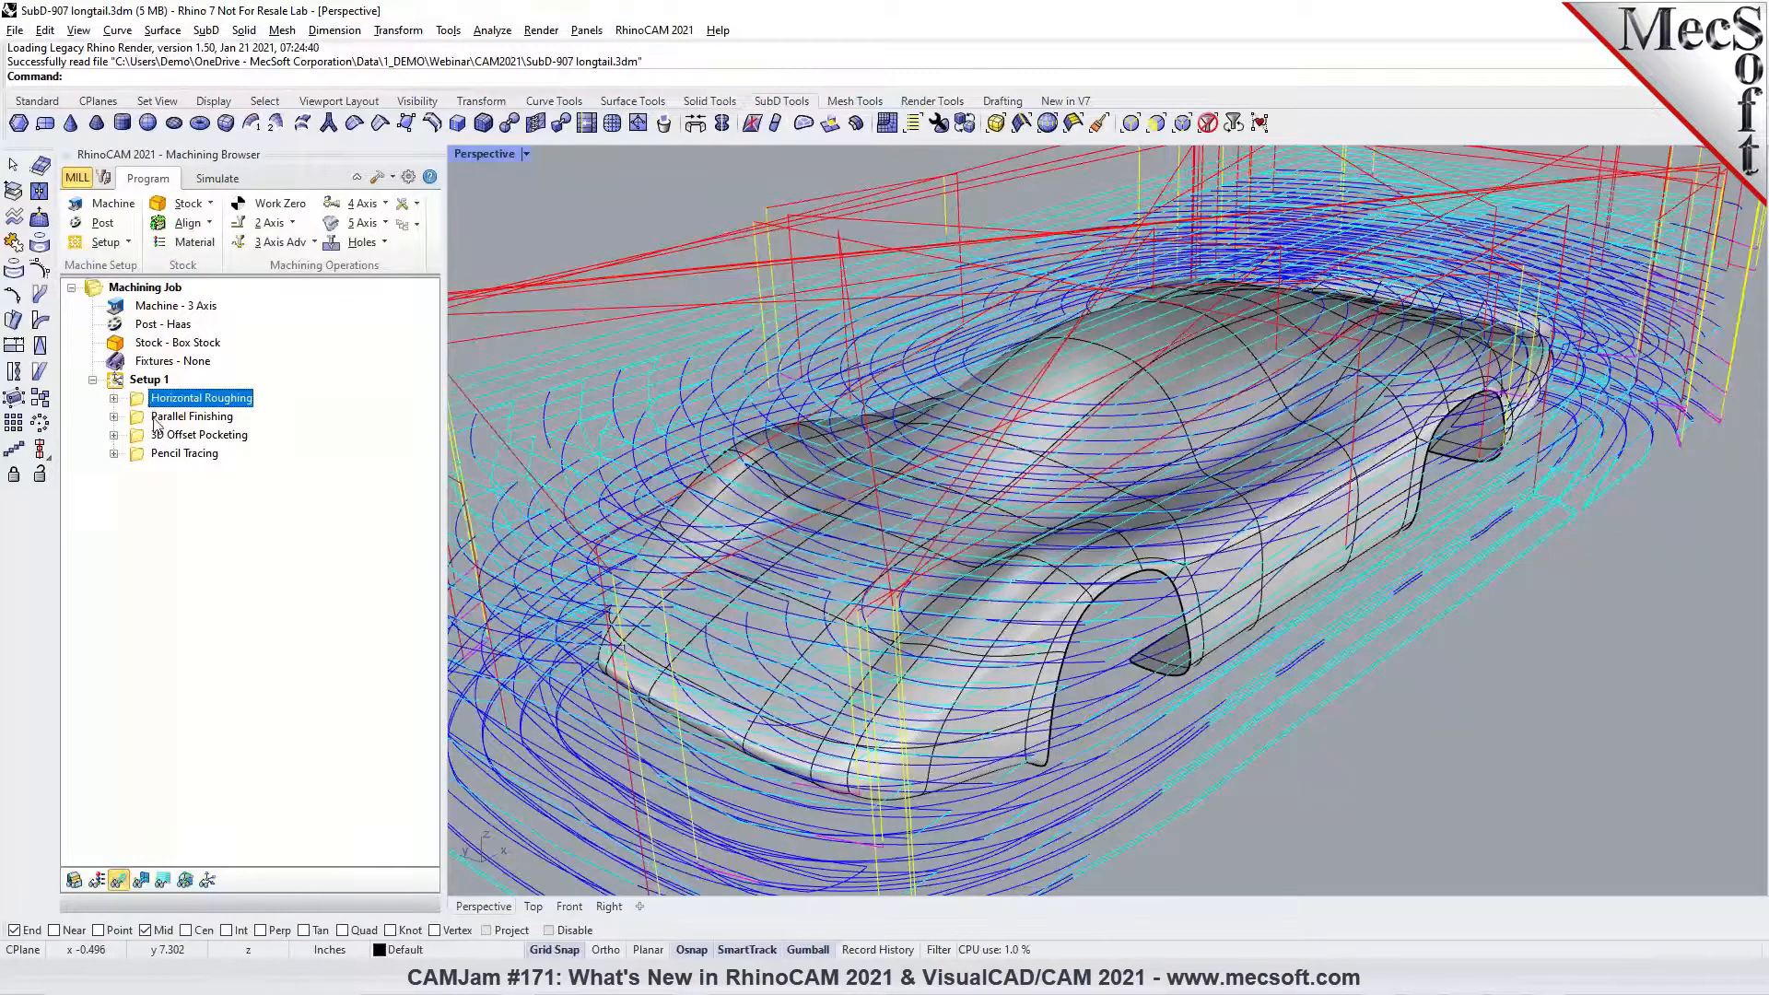
left_click(155, 422)
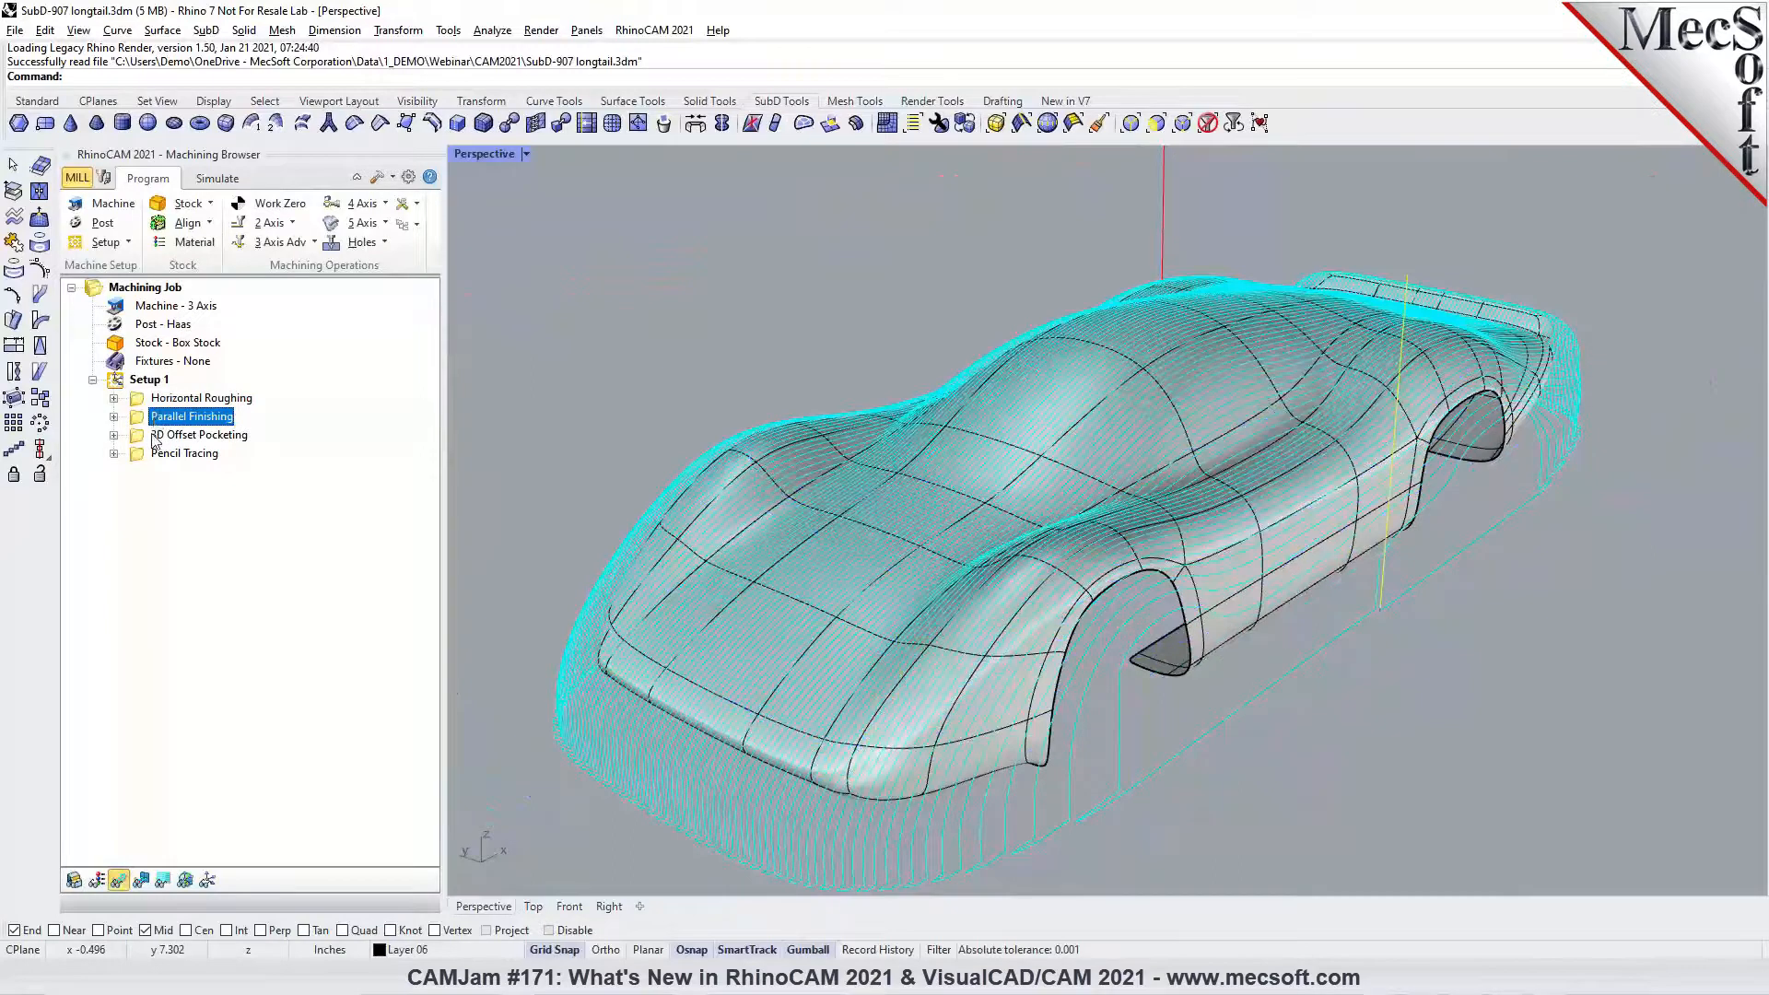
left_click(155, 439)
left_click(157, 455)
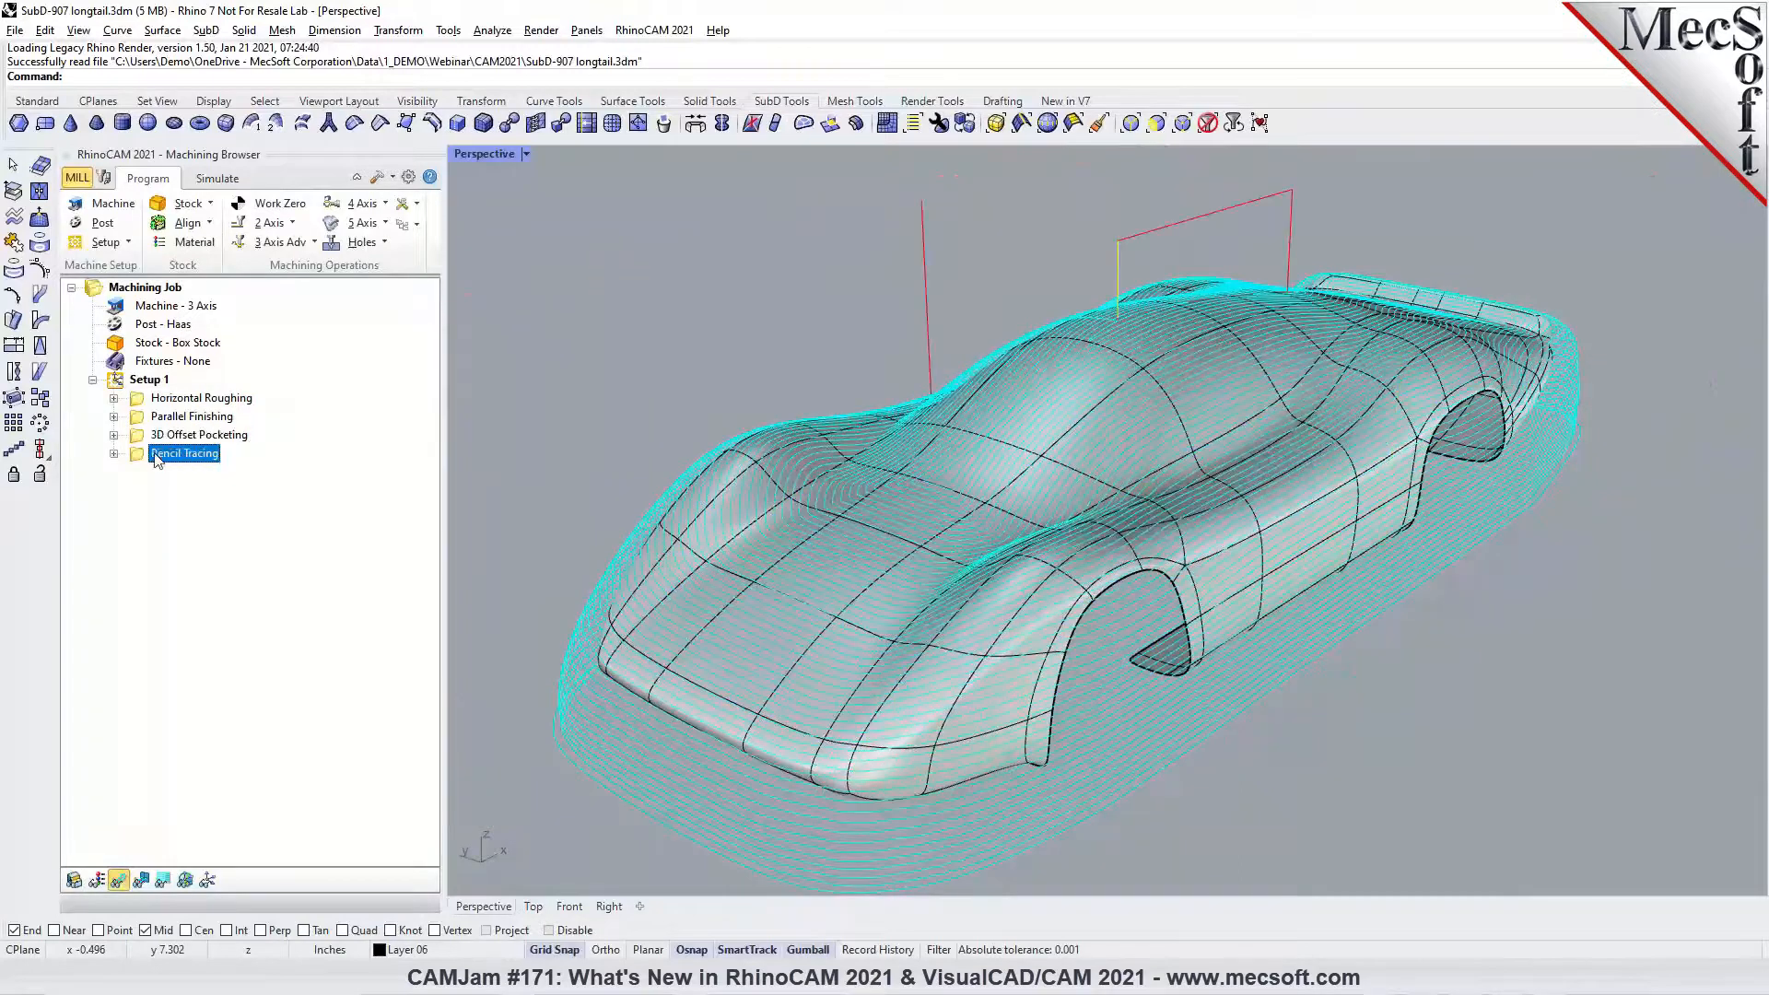
left_click(149, 398)
left_click(146, 382)
left_click(147, 401)
Turn on Simulate by Moves and play the toolpath simulation of Setup 1 on the car body
left_click(230, 180)
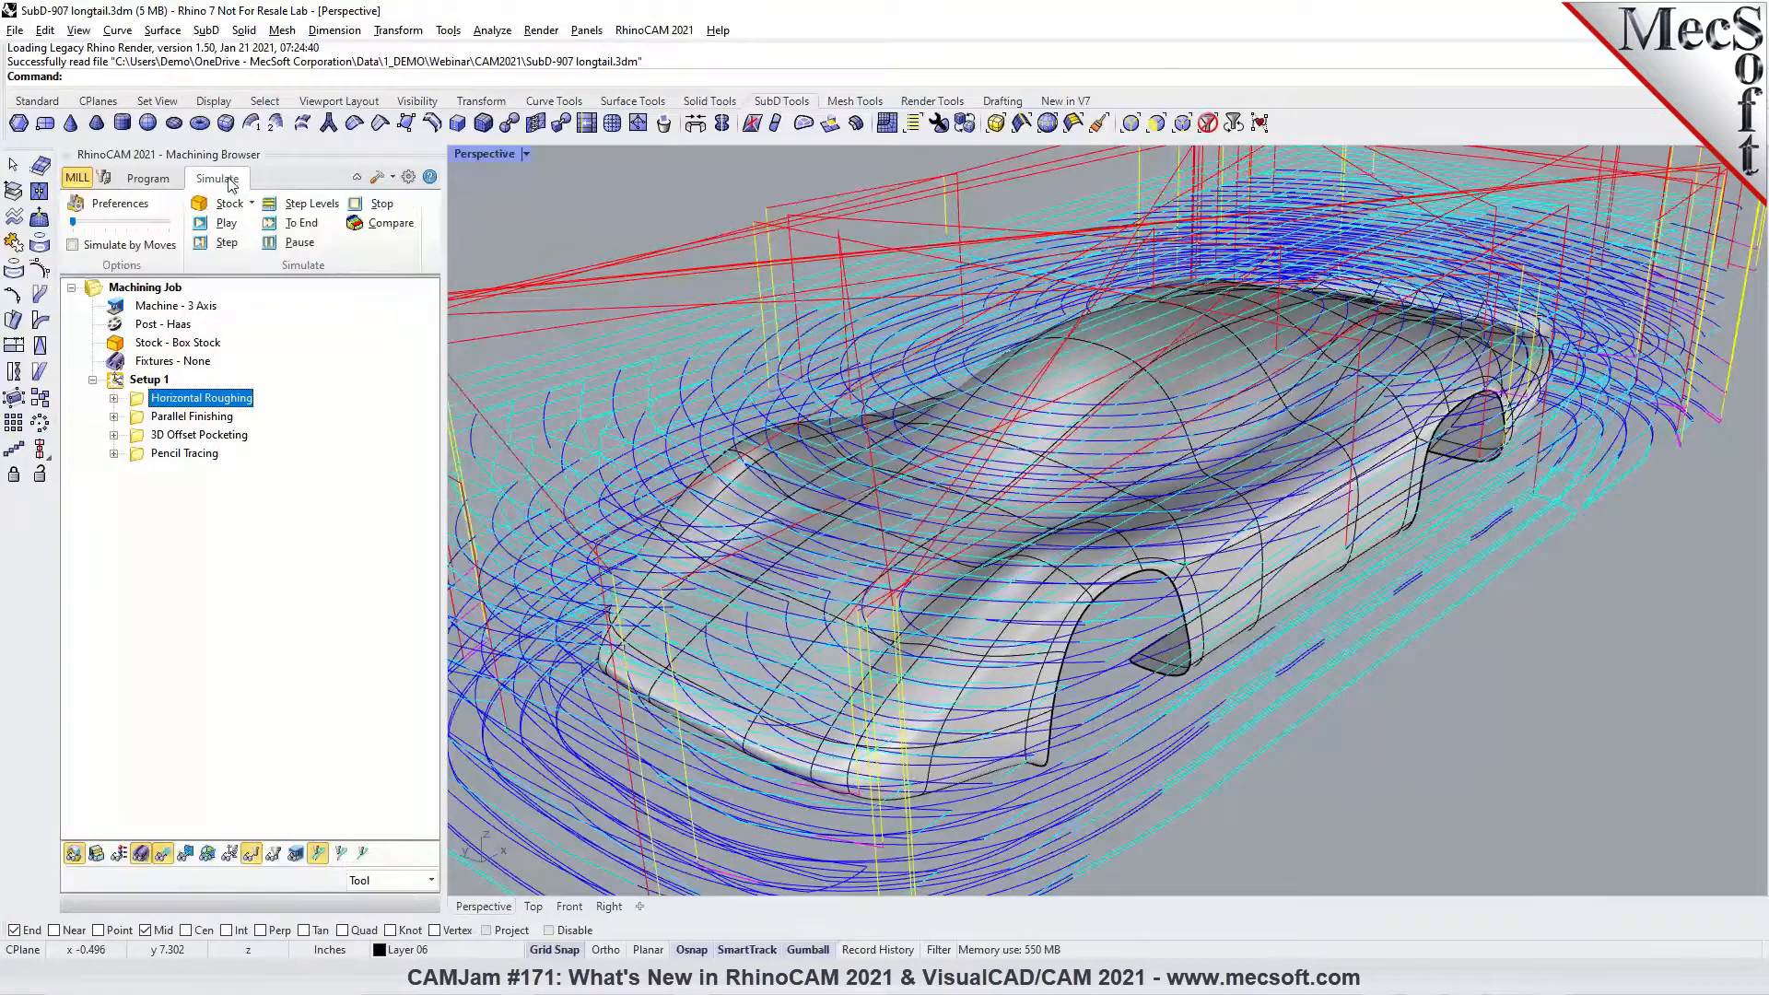
left_click(144, 379)
left_click(115, 246)
left_click(221, 223)
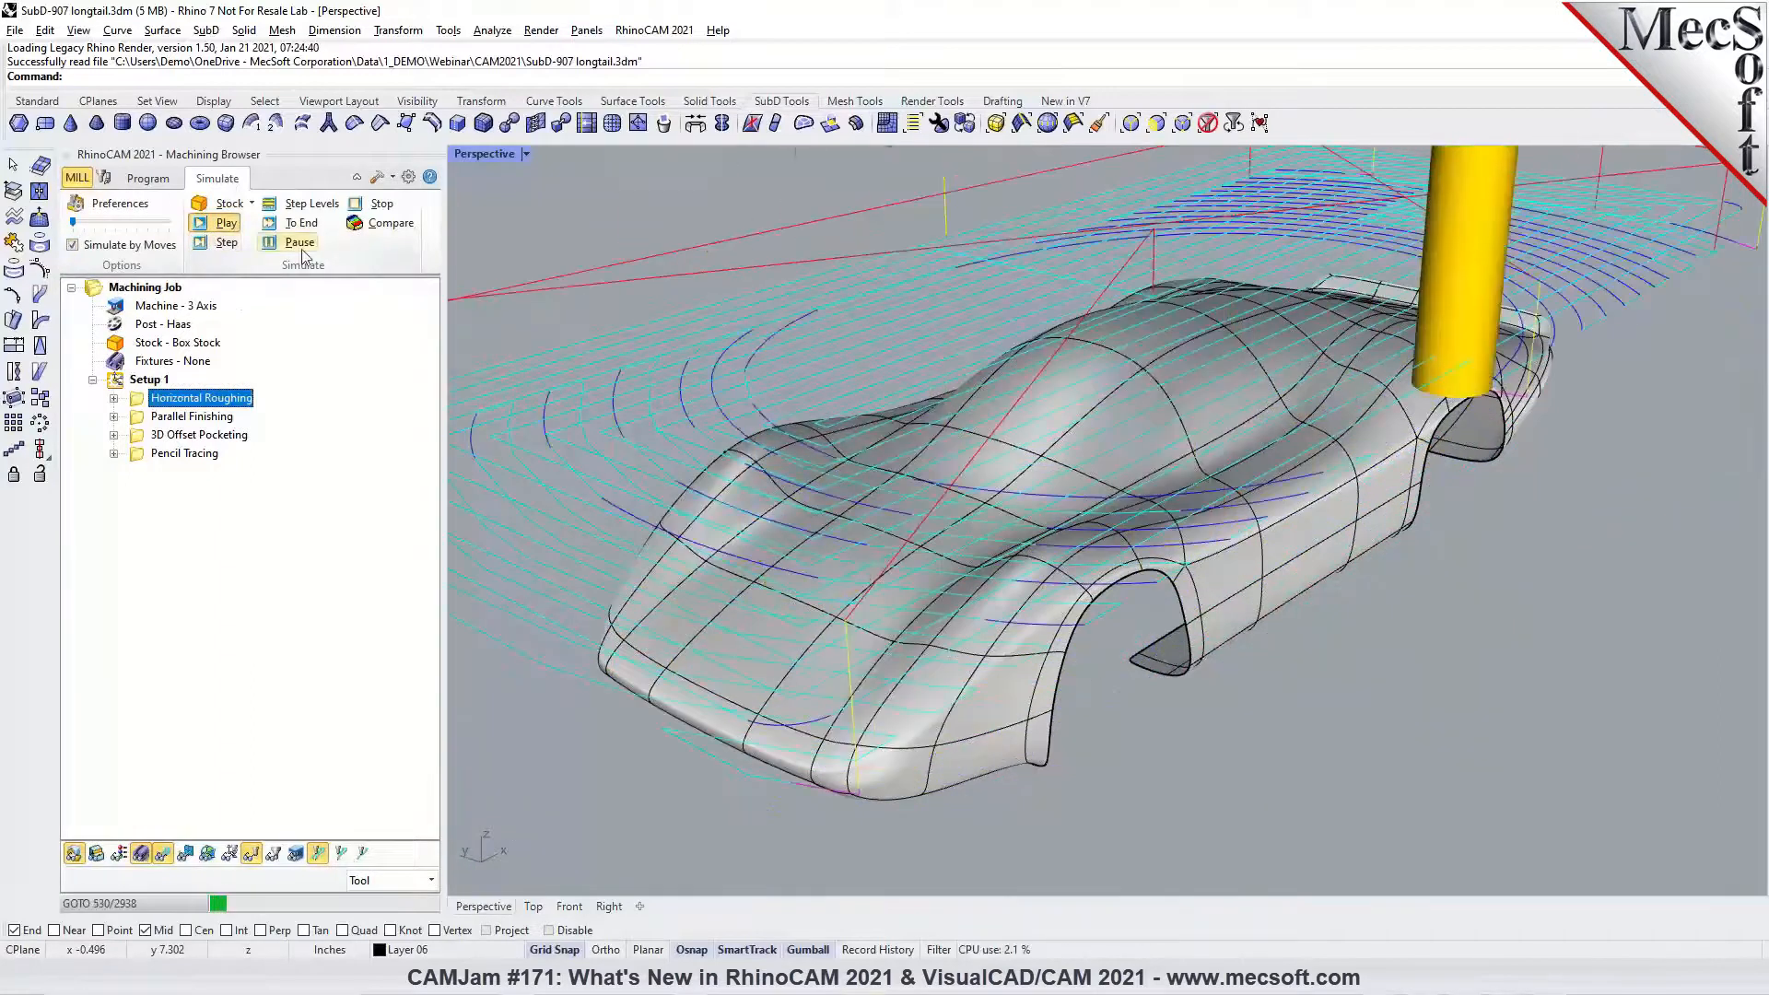
Restart the Setup 1 simulation with the box stock shown and the toolpaths hidden
left_click(145, 379)
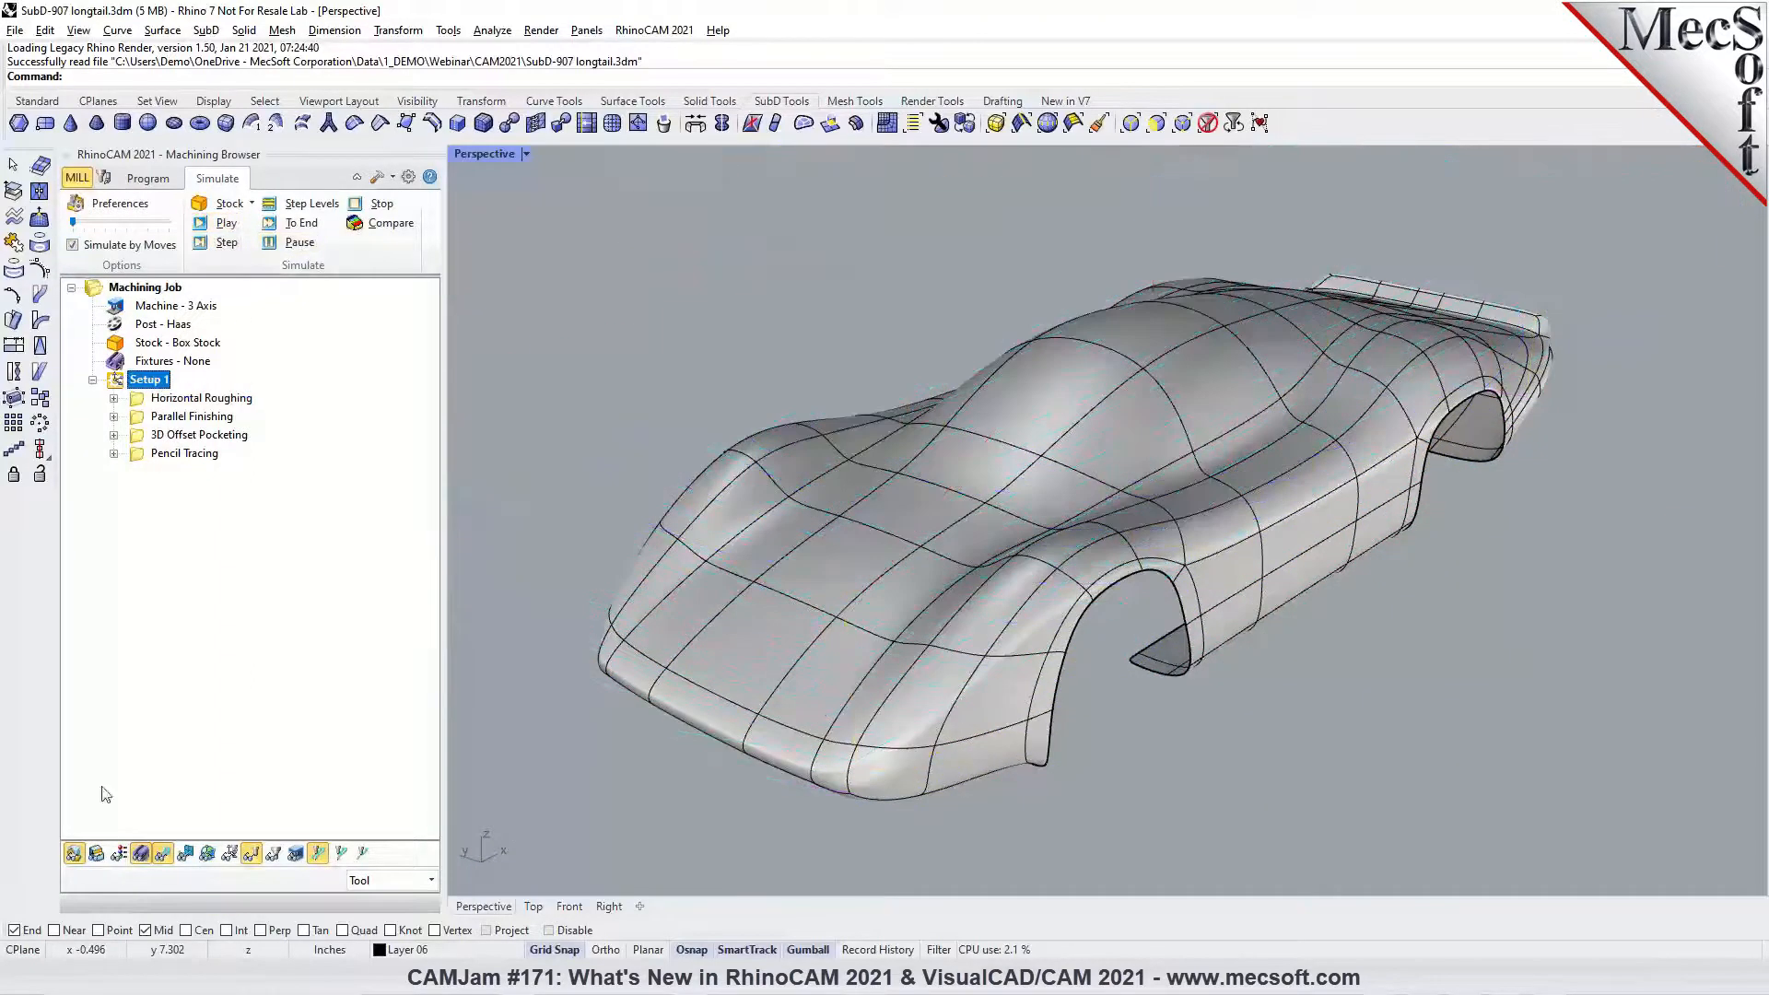
left_click(96, 853)
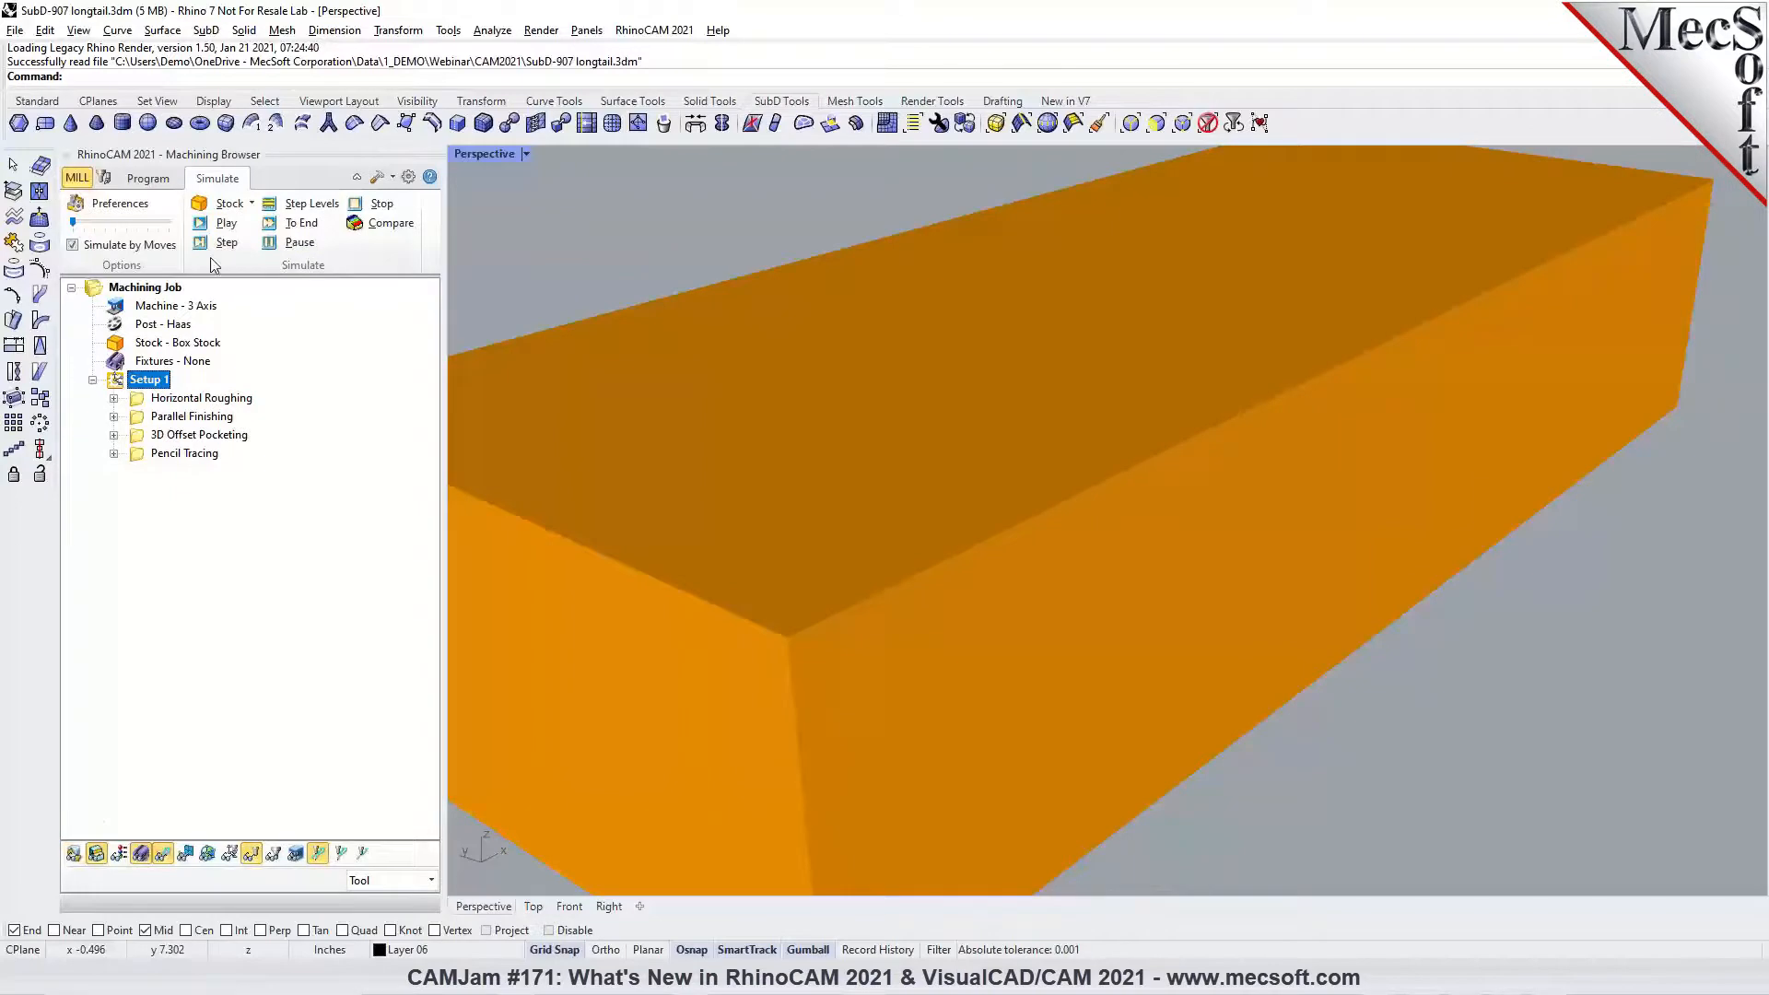
left_click(221, 223)
left_click(164, 857)
scroll(822, 650, "down", 4)
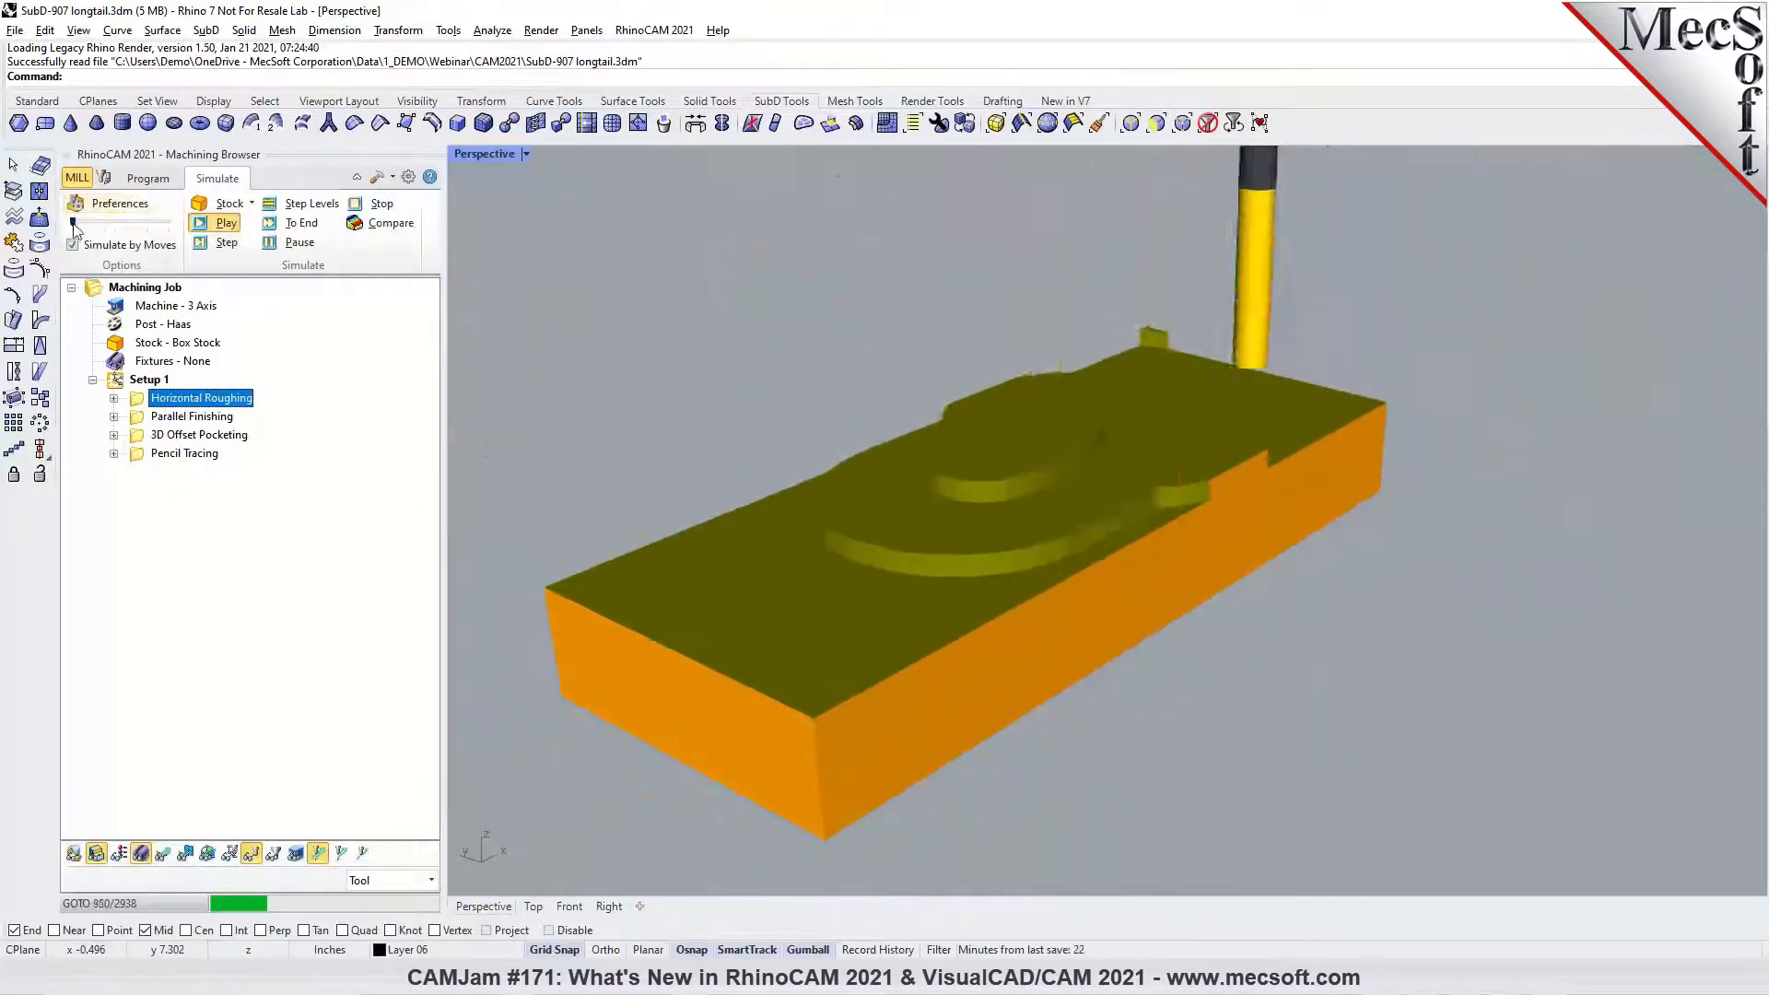
Raise the simulation speed to its maximum and inspect the car's front end while the finishing operations run
left_click_drag(74, 223, 147, 223)
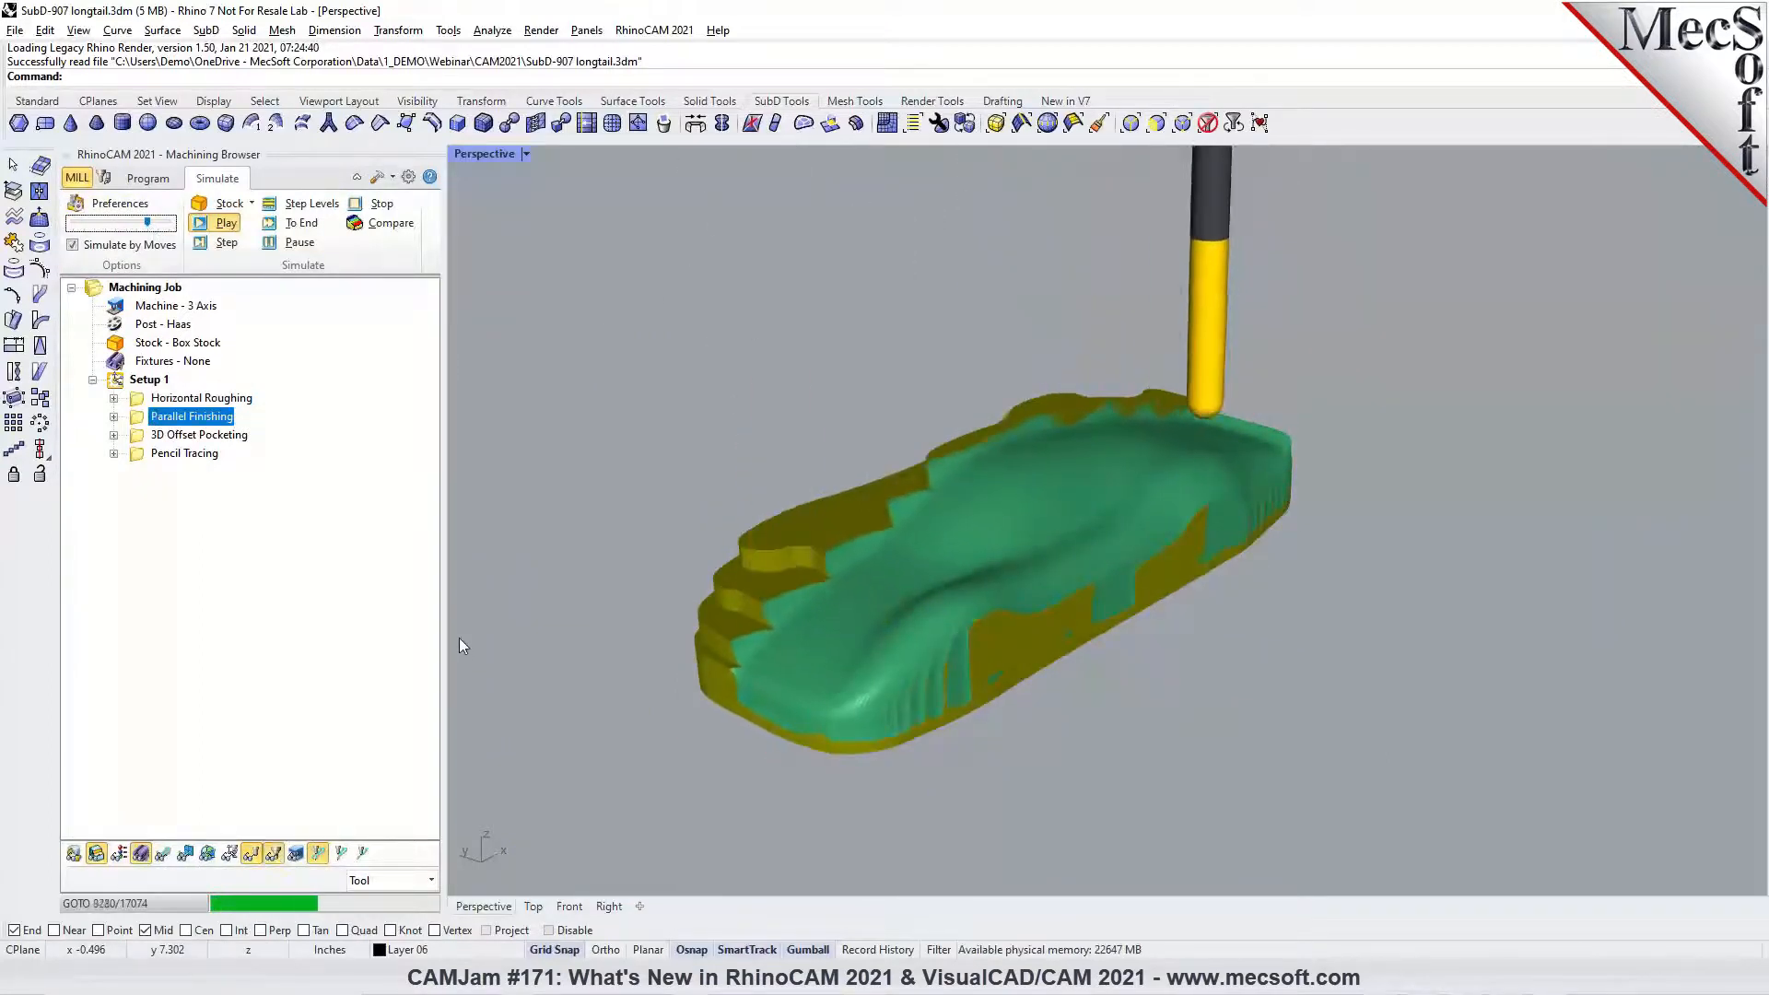
right_click_drag(1056, 660, 1156, 650)
scroll(763, 828, "up", 3)
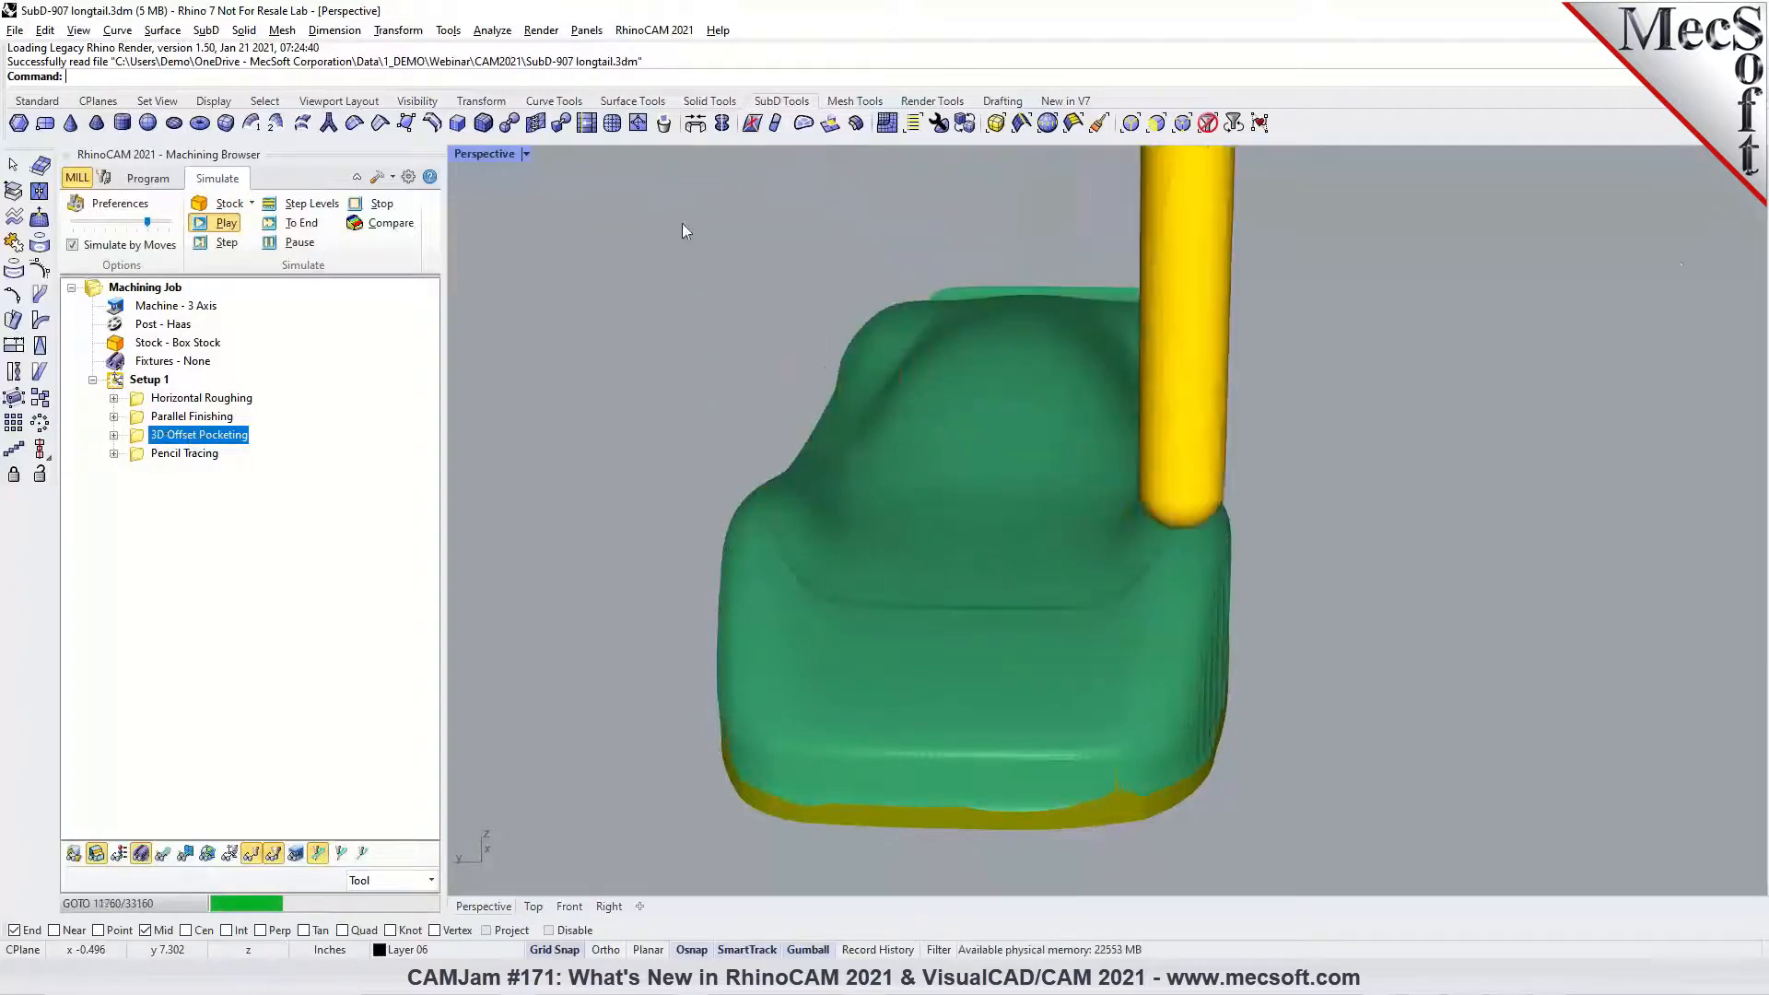
left_click_drag(147, 222, 168, 225)
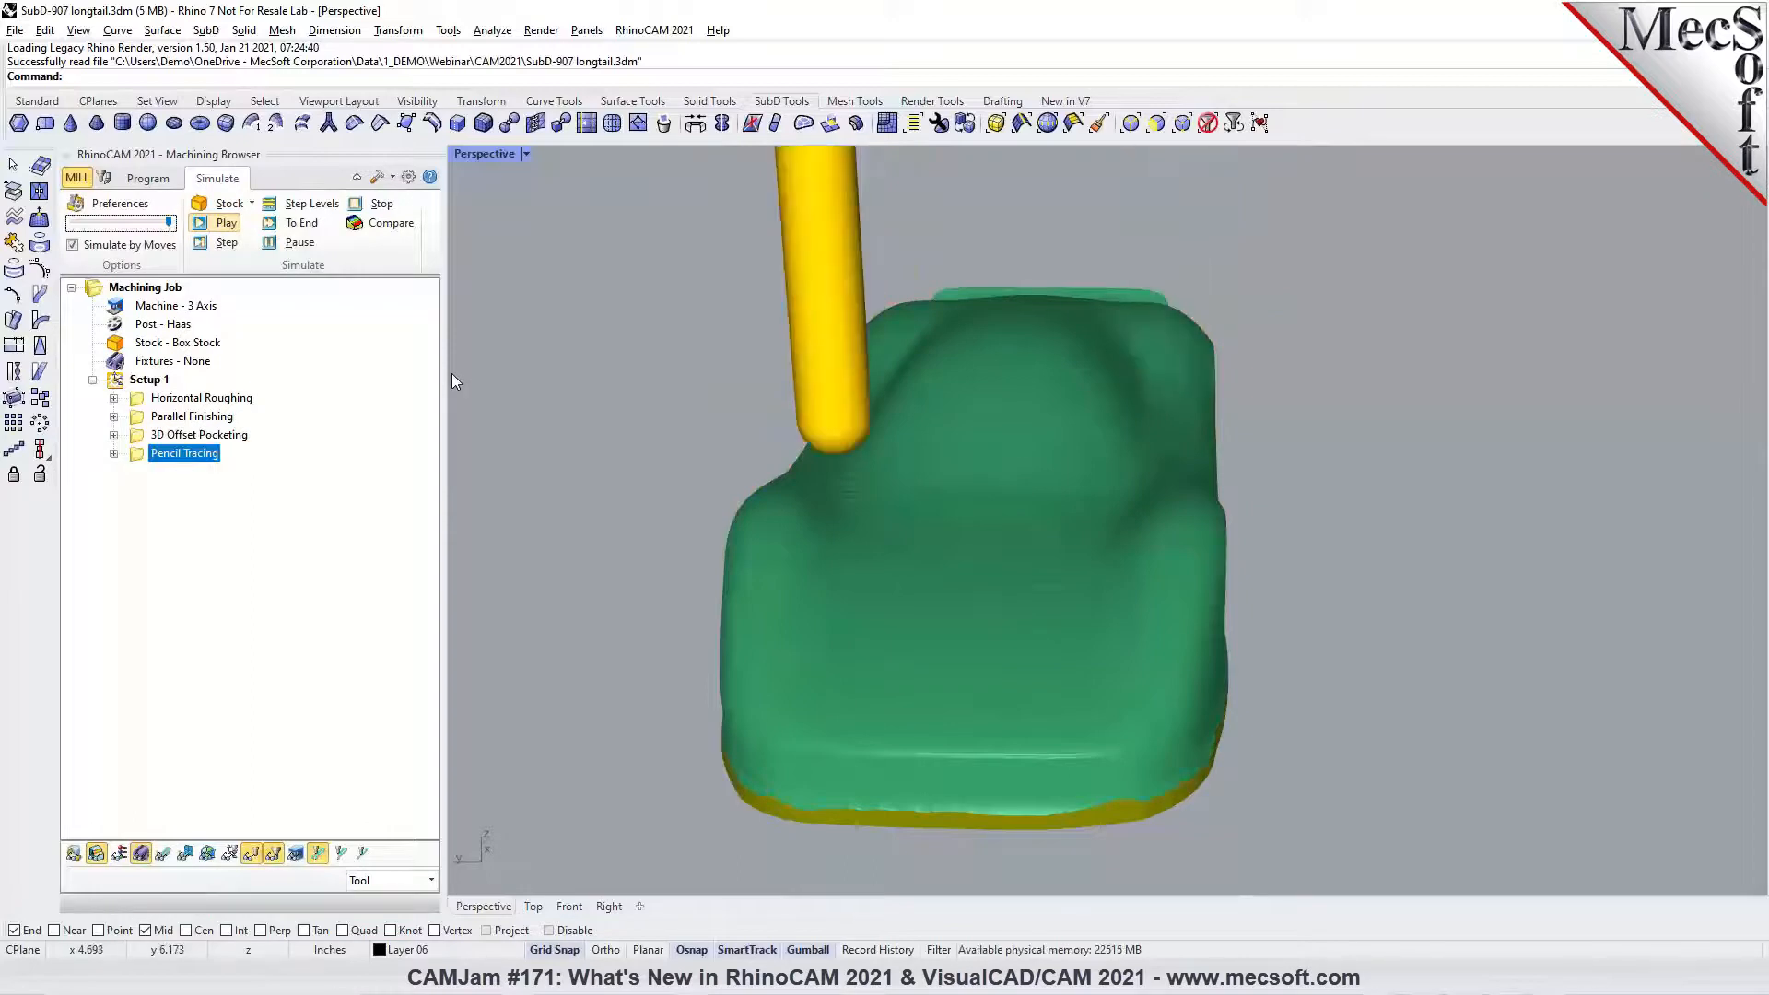
right_click_drag(1302, 502, 1271, 526)
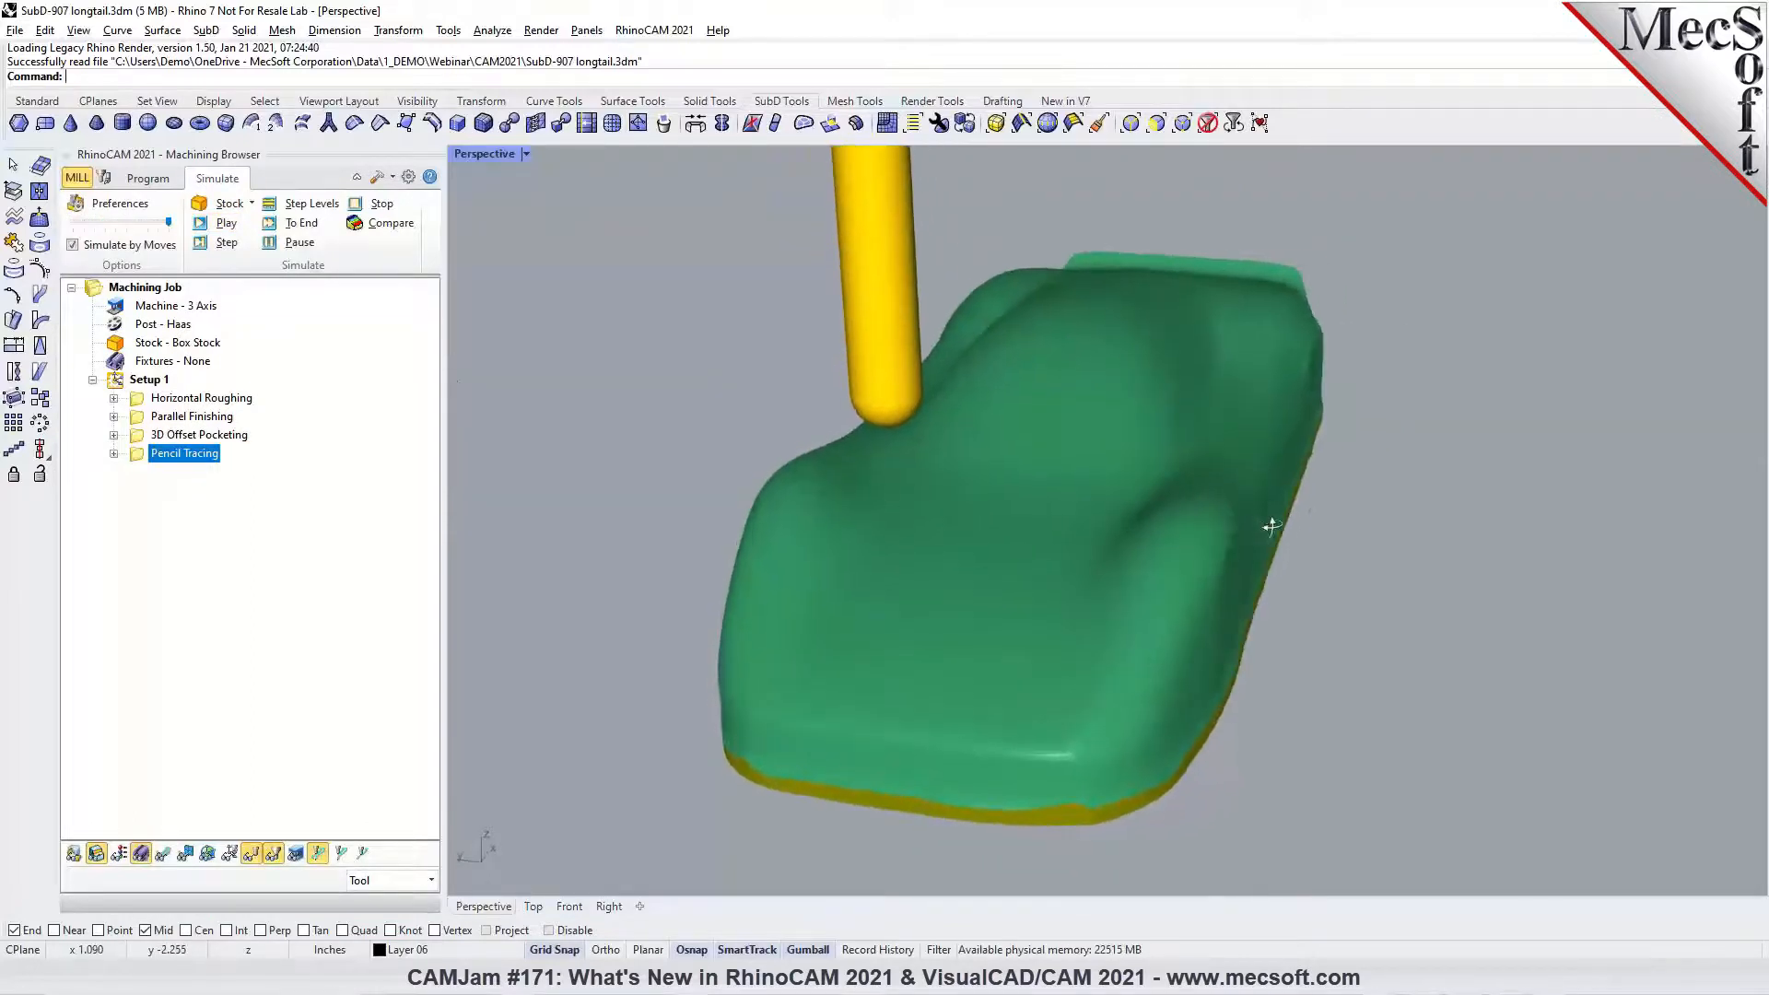
Return to programming the Parallel Finishing operation and limit the selection filter to surfaces and faces
left_click(147, 178)
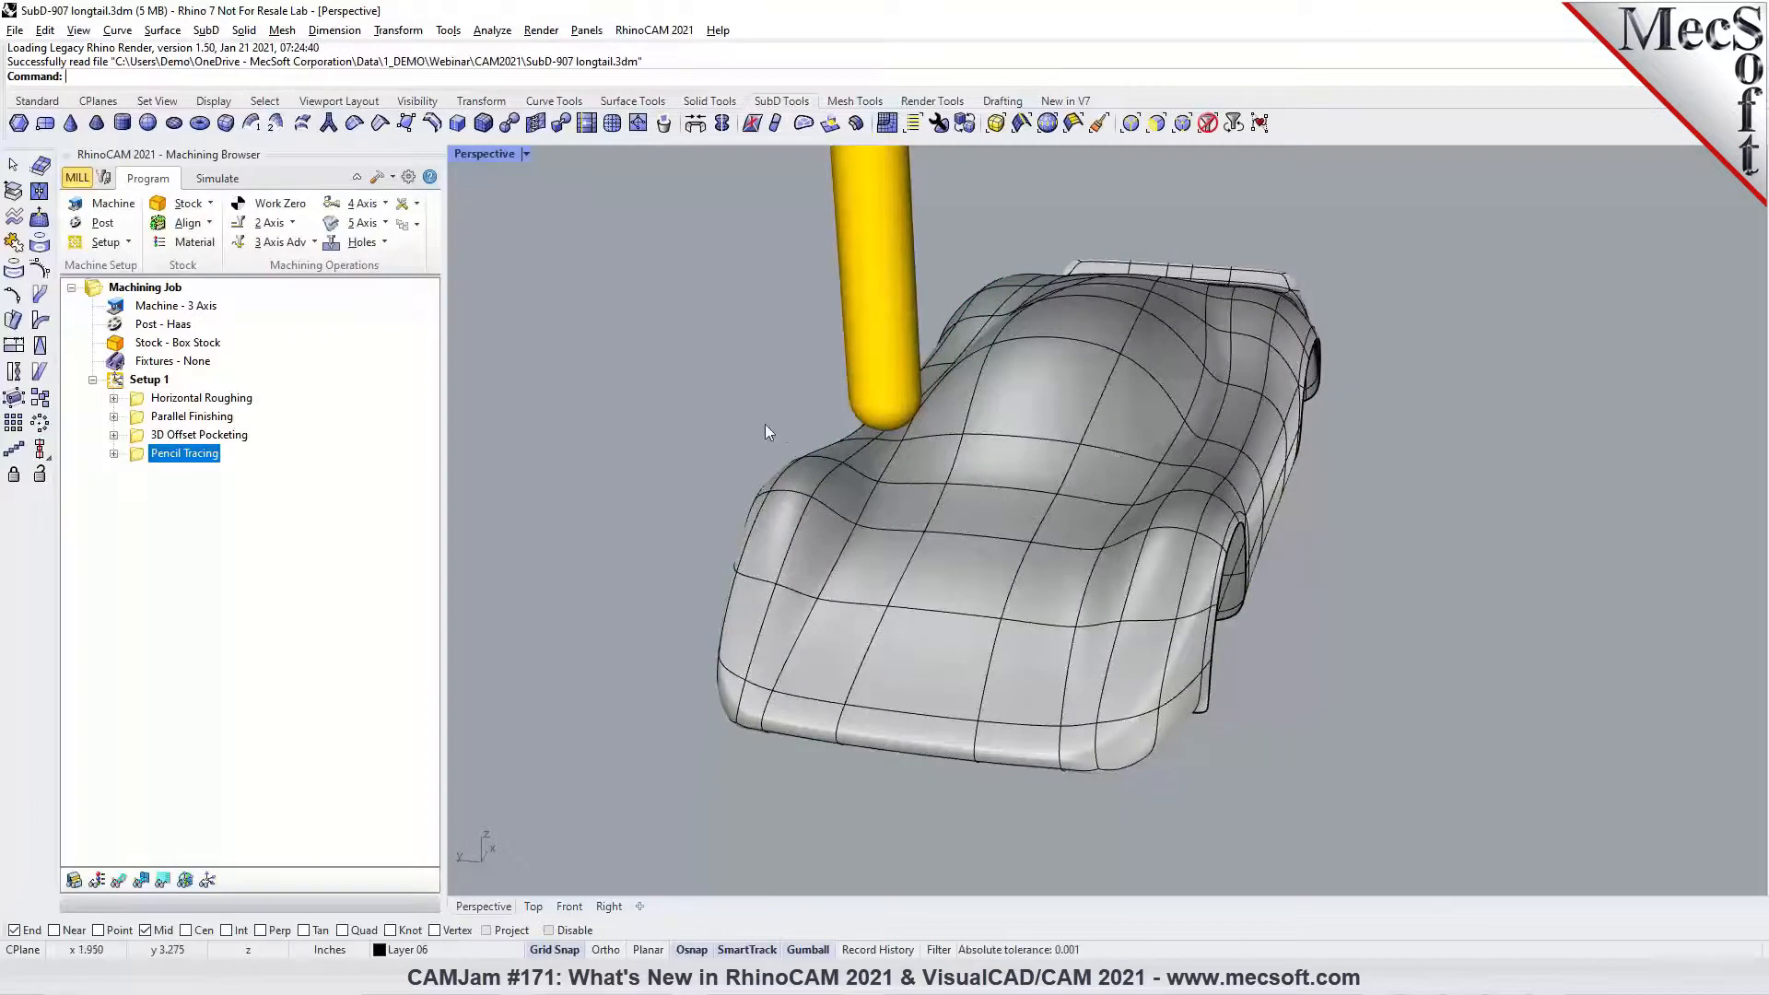
left_click(208, 420)
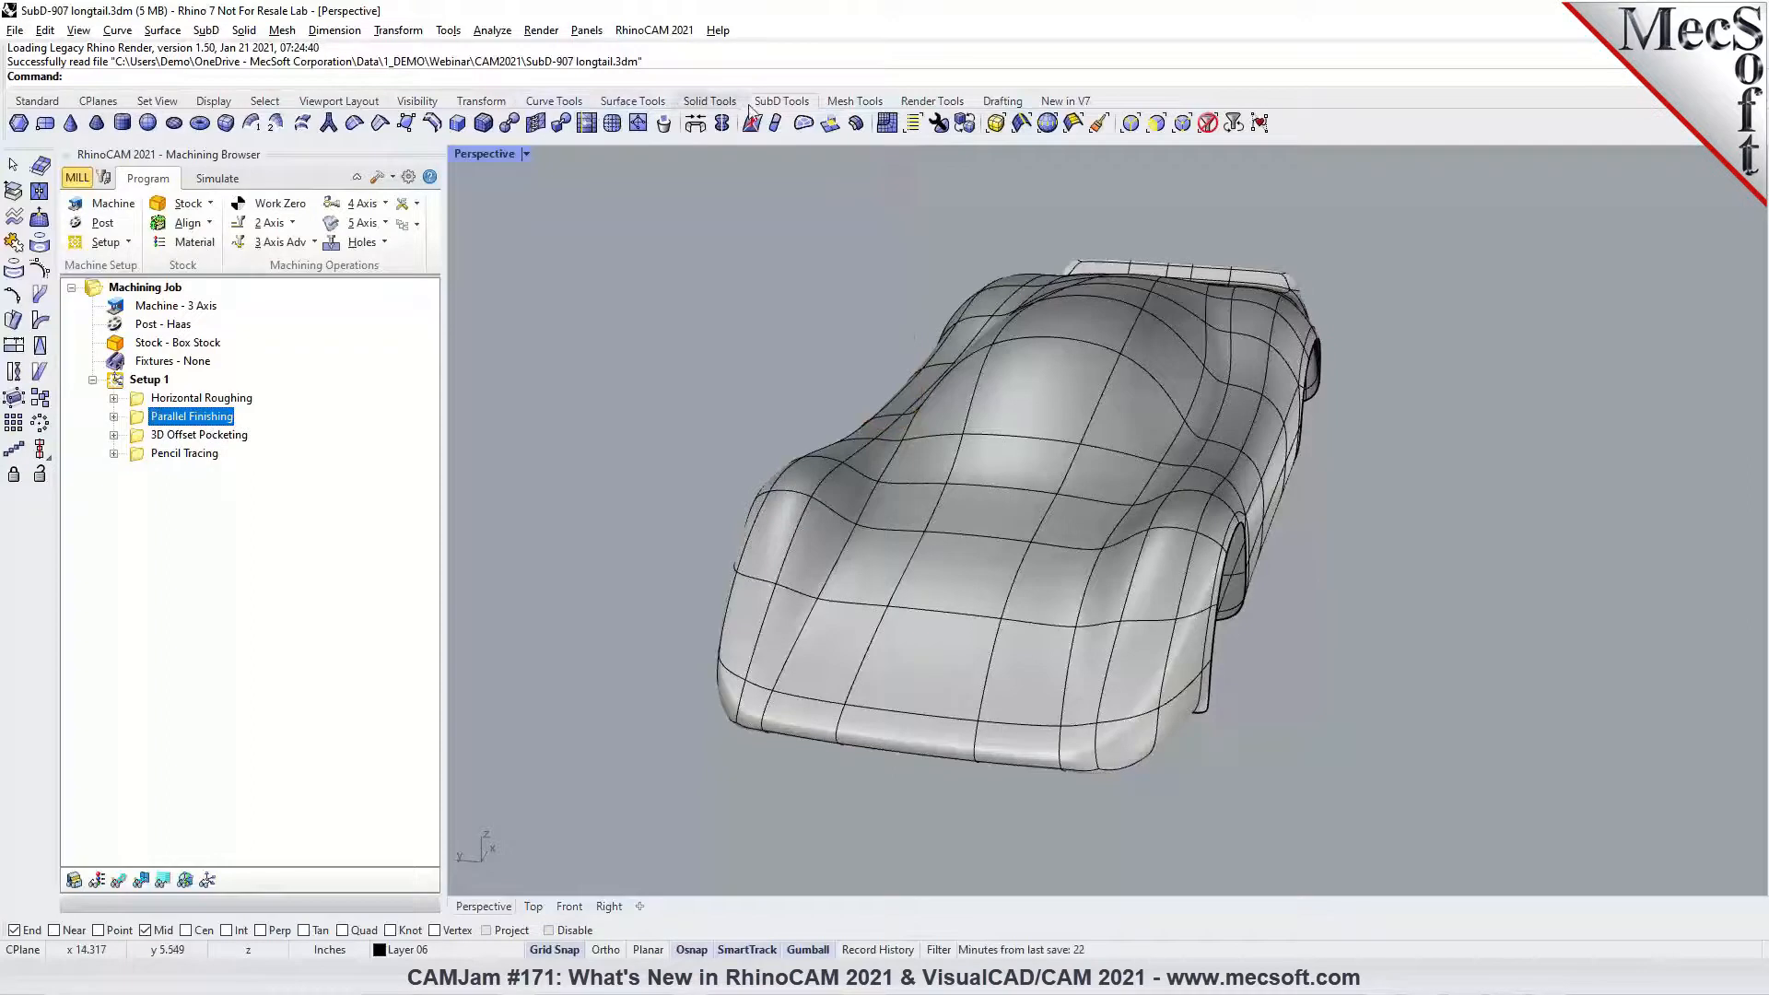
left_click(1143, 130)
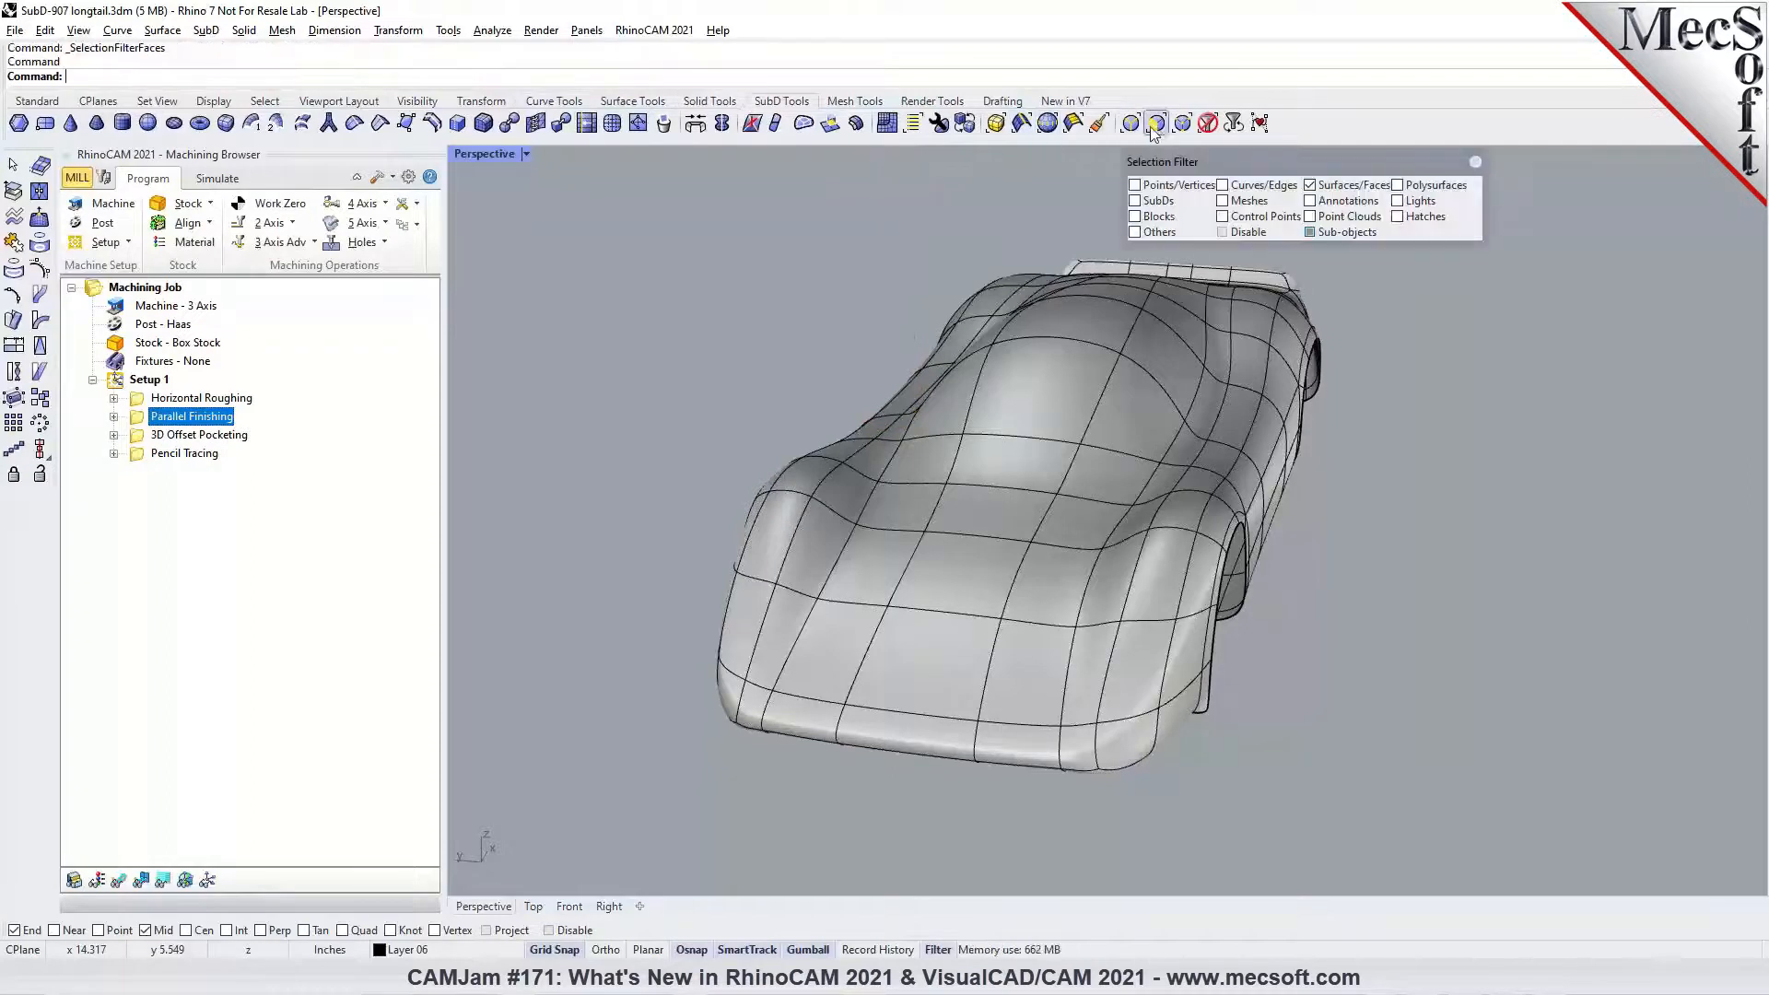
Assign the SubD faces of the car's windshield and canopy as part surfaces of Parallel Finishing and generate the toolpath
double_click(141, 422)
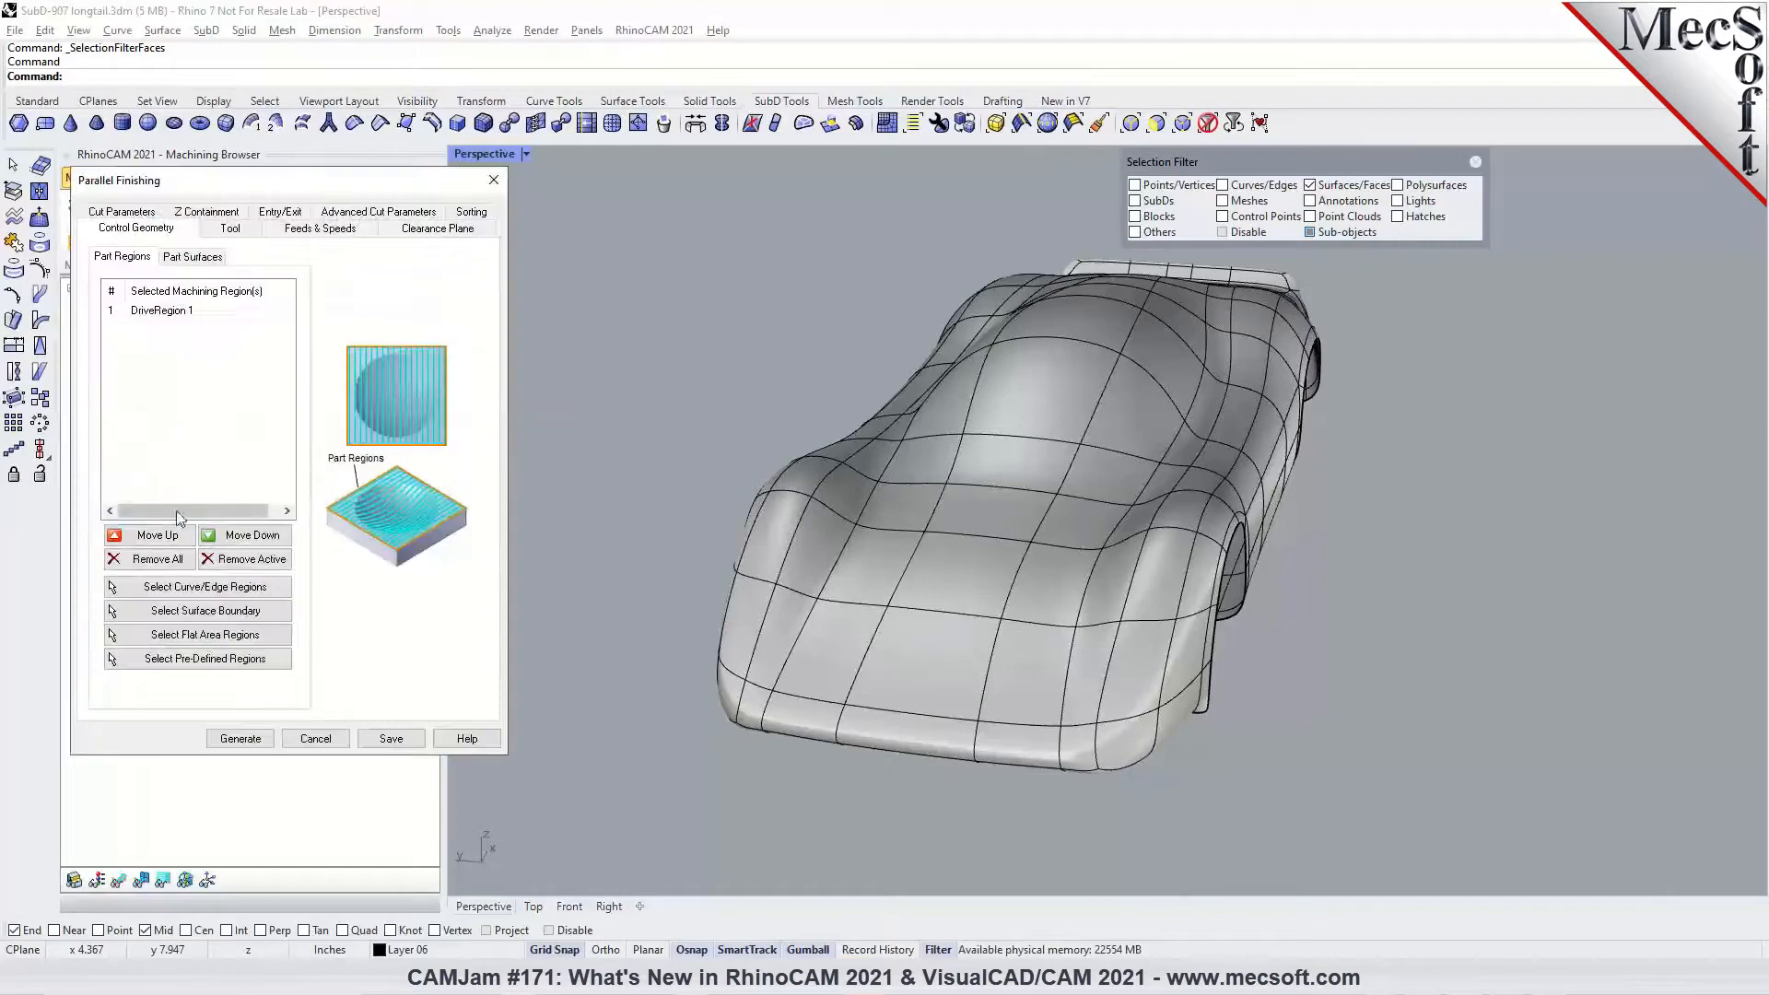
left_click(192, 257)
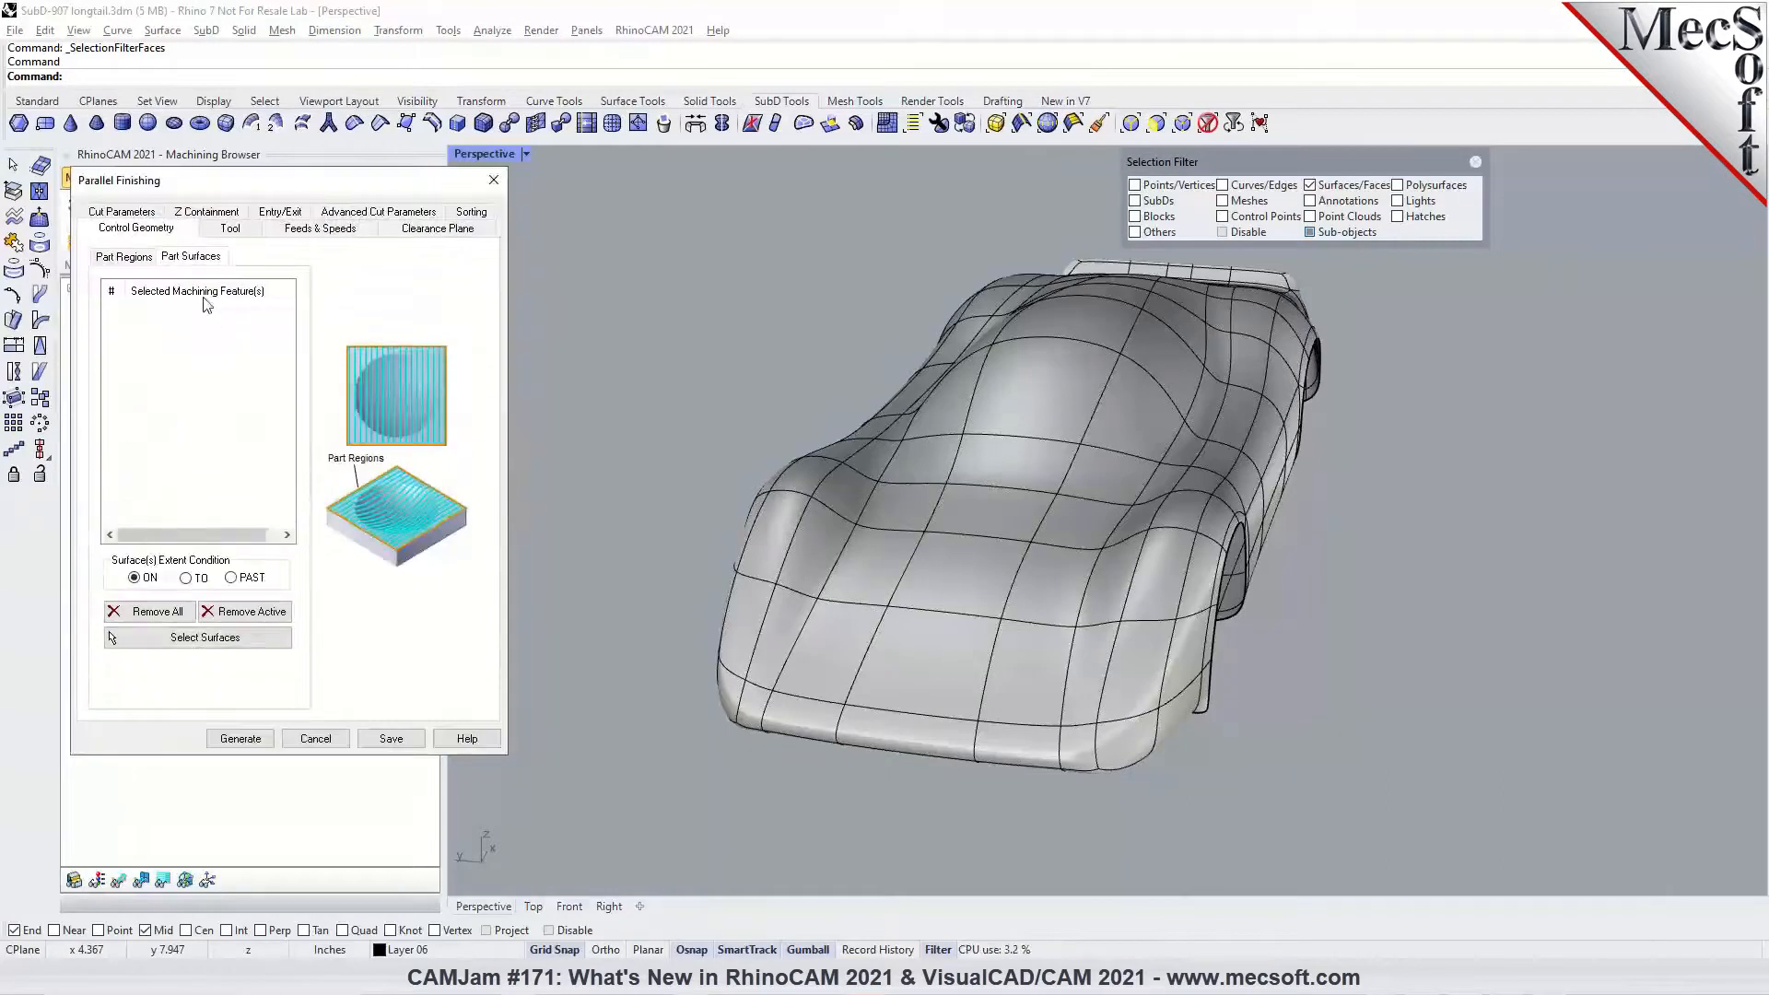
left_click(205, 637)
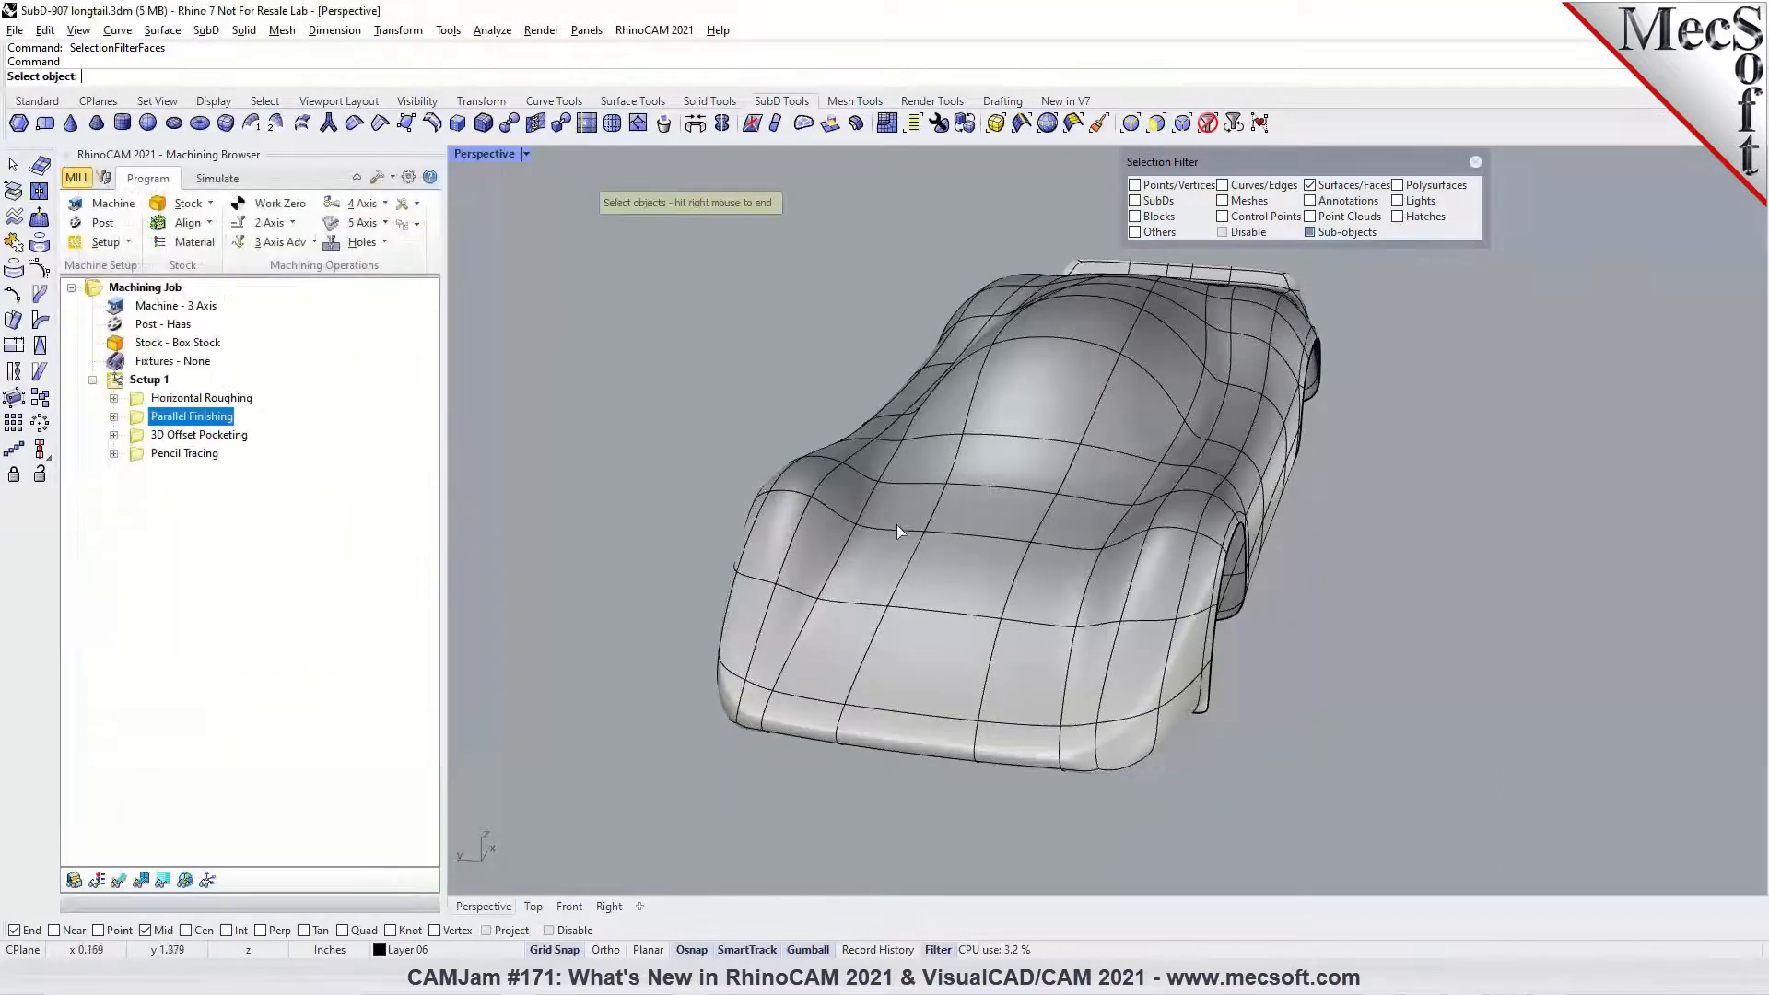
left_click(934, 518)
left_click(973, 516)
left_click(1080, 512)
left_click(1098, 479)
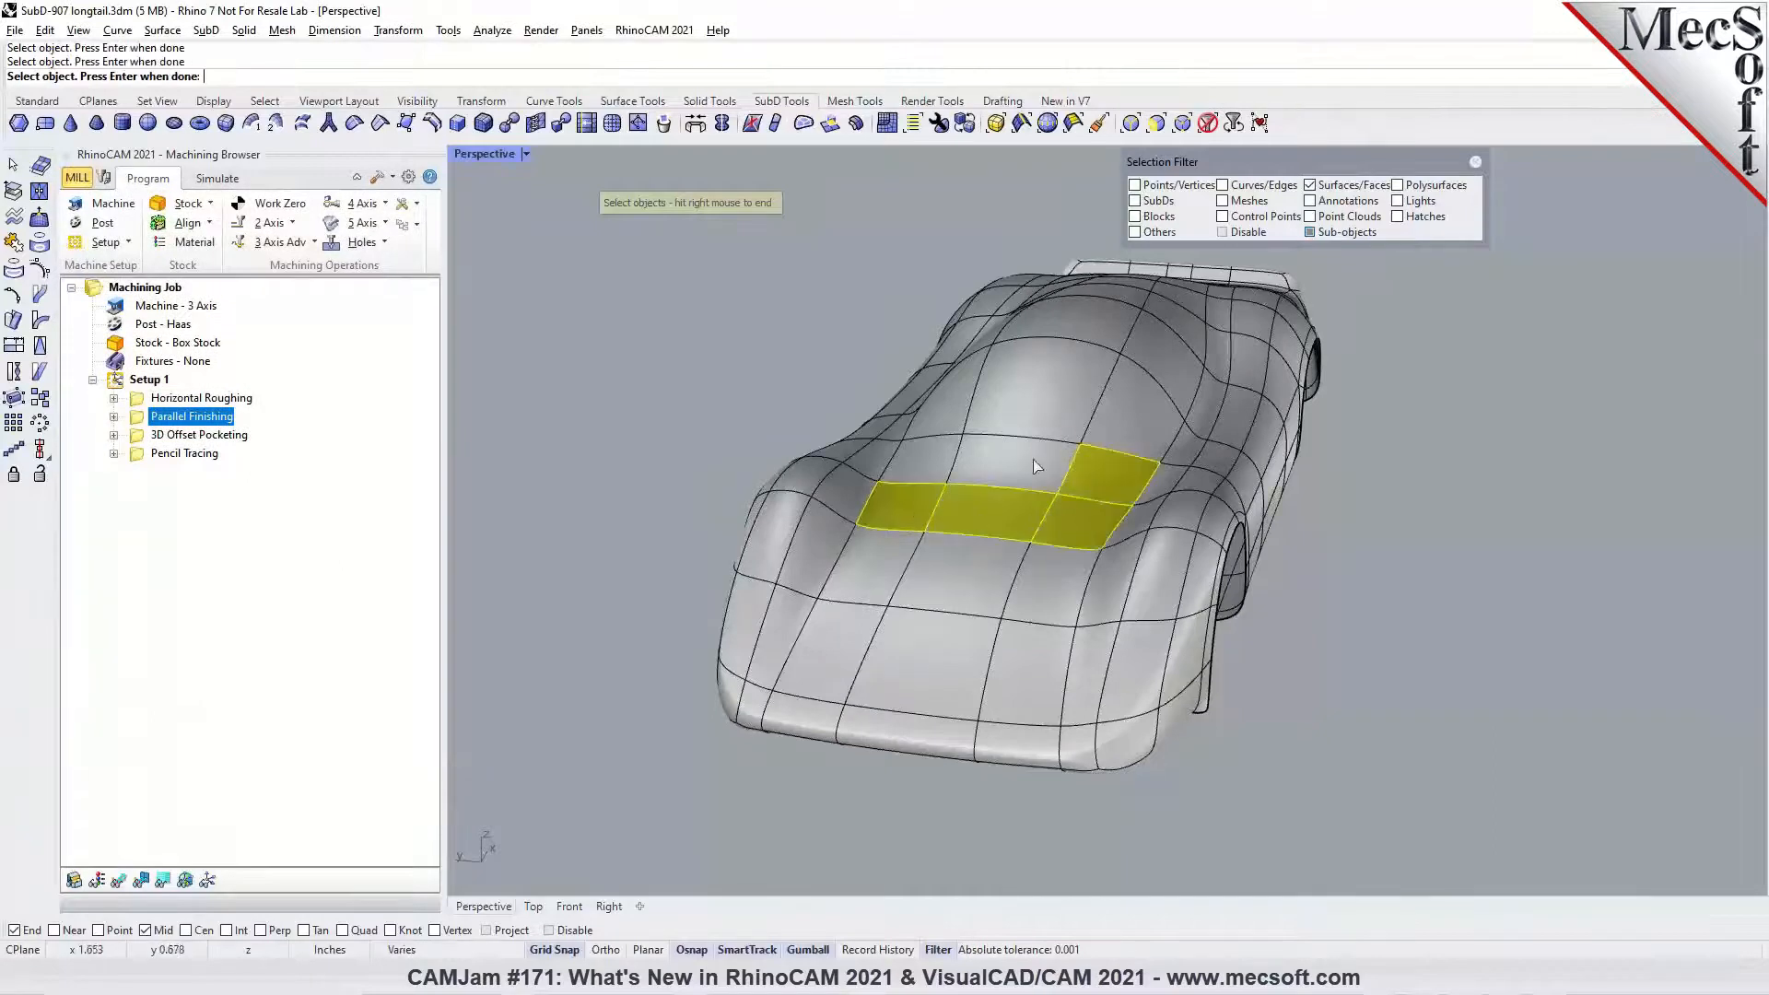
left_click(1073, 405)
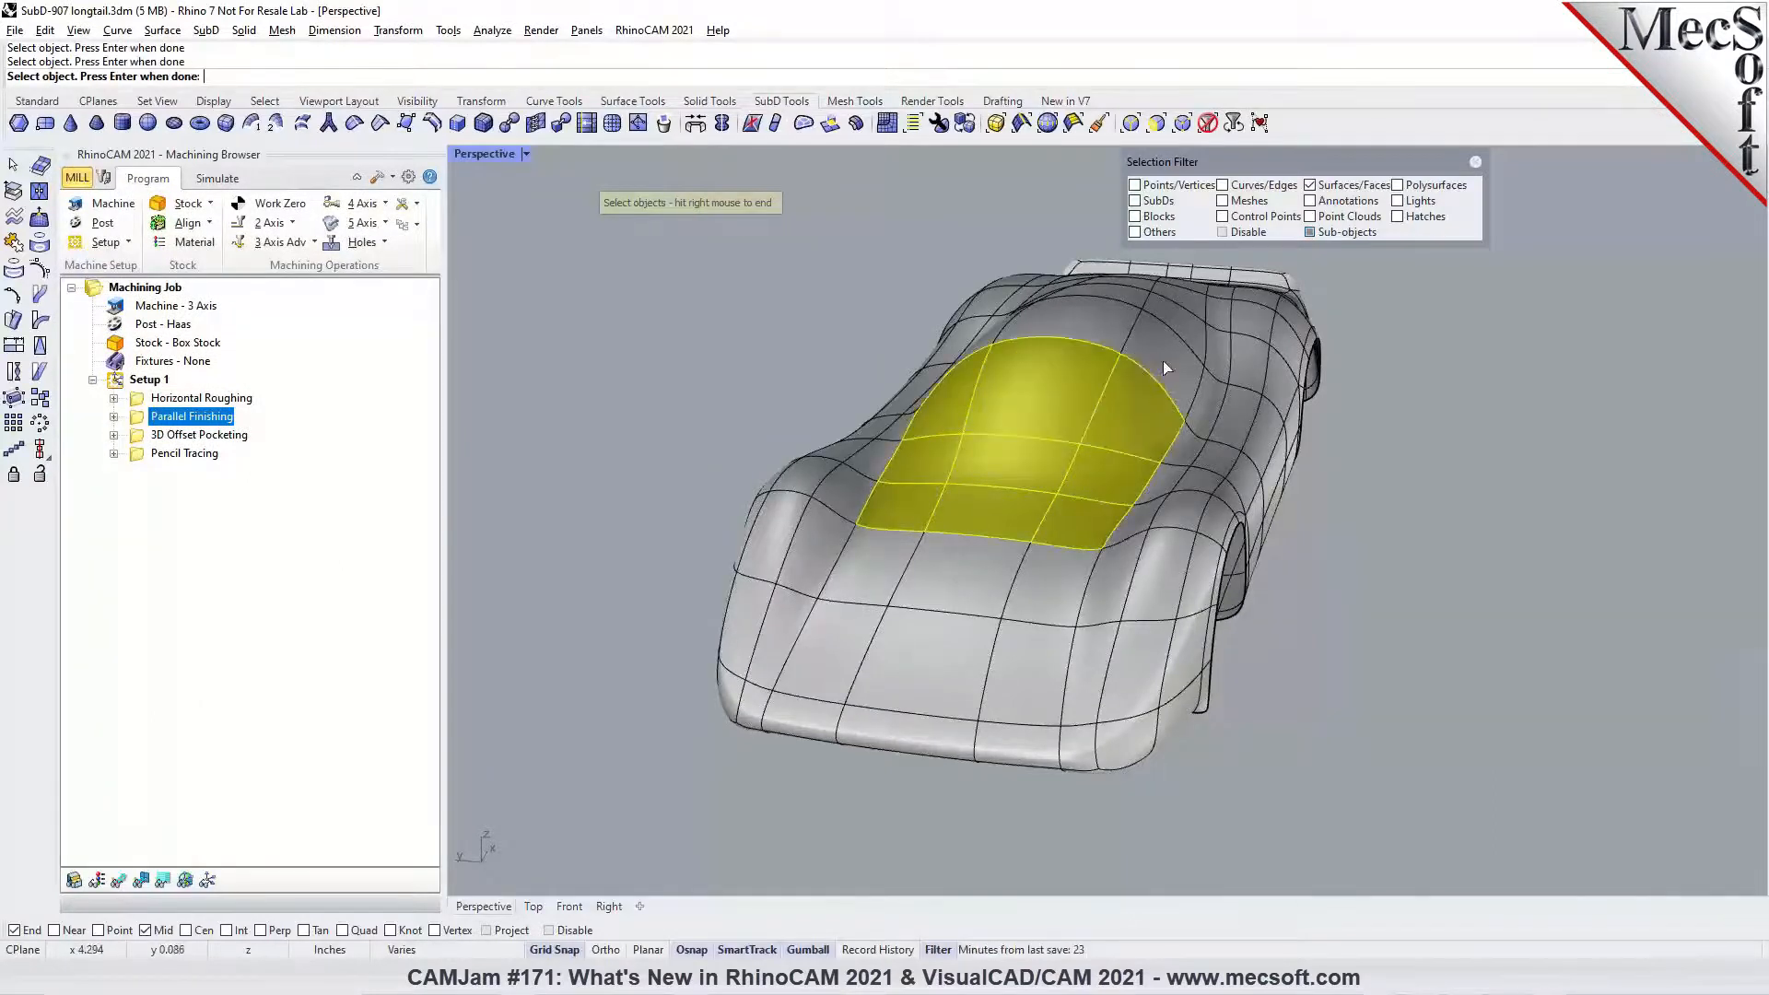
right_click_drag(1075, 316, 798, 359)
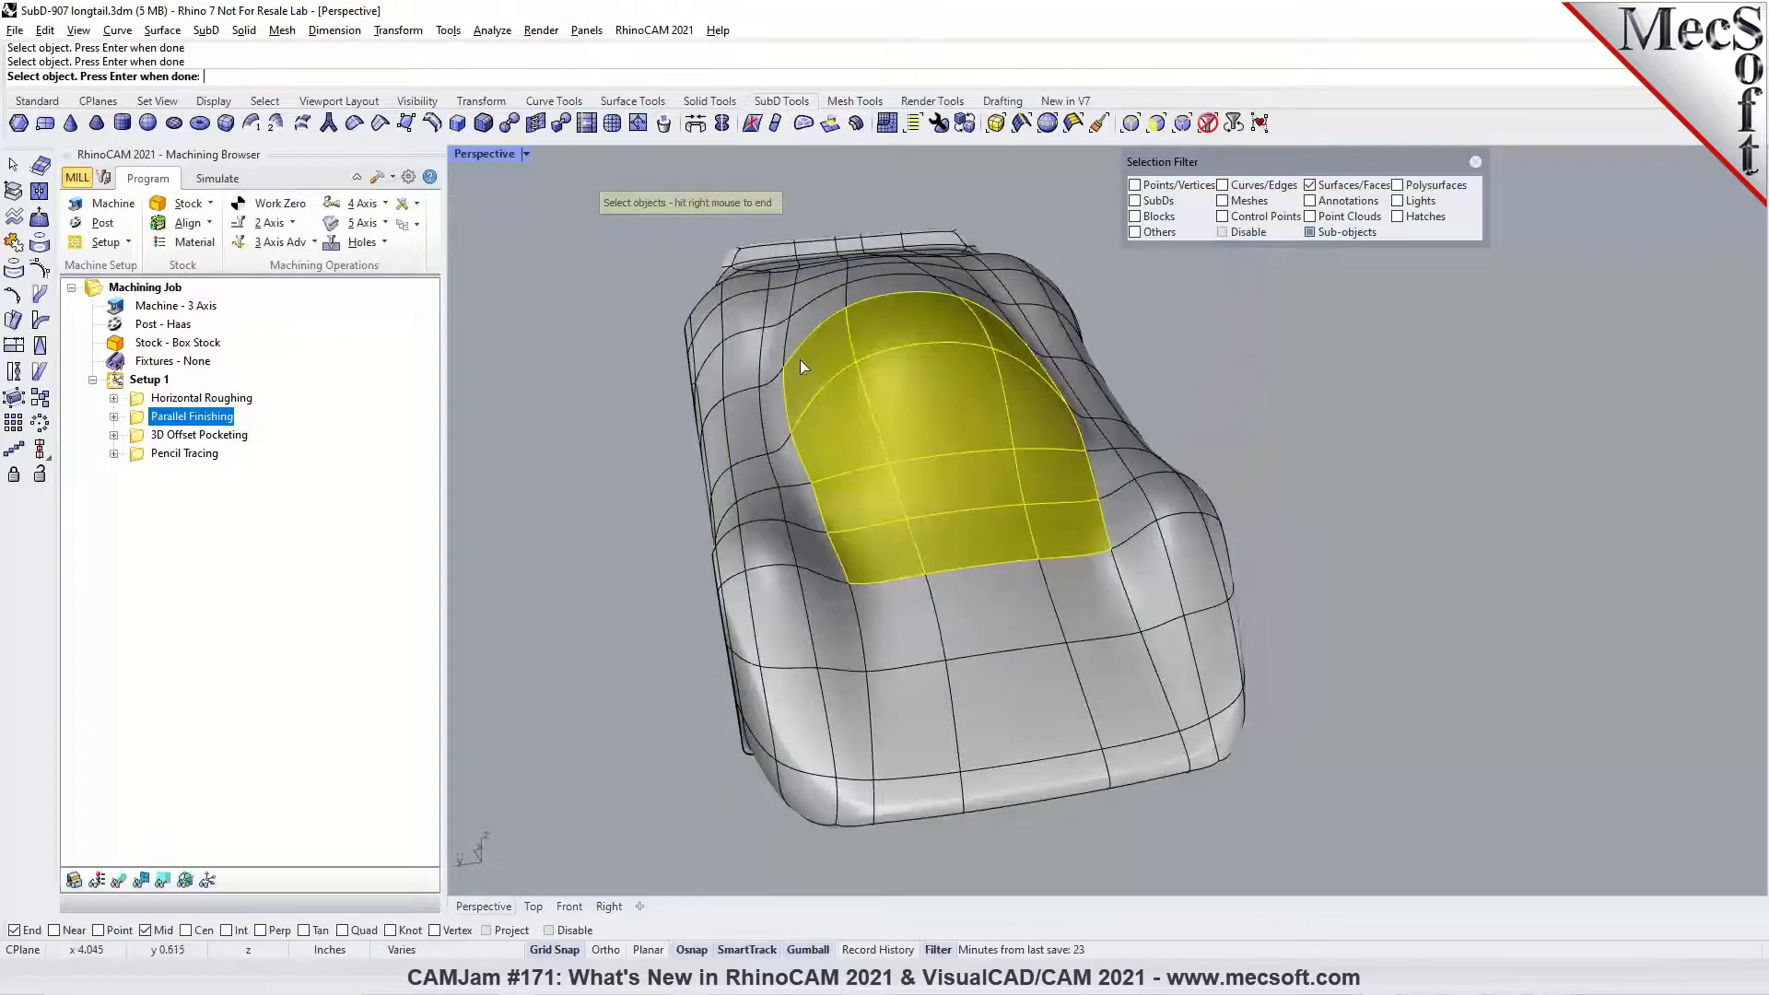
right_click(638, 325)
left_click(253, 749)
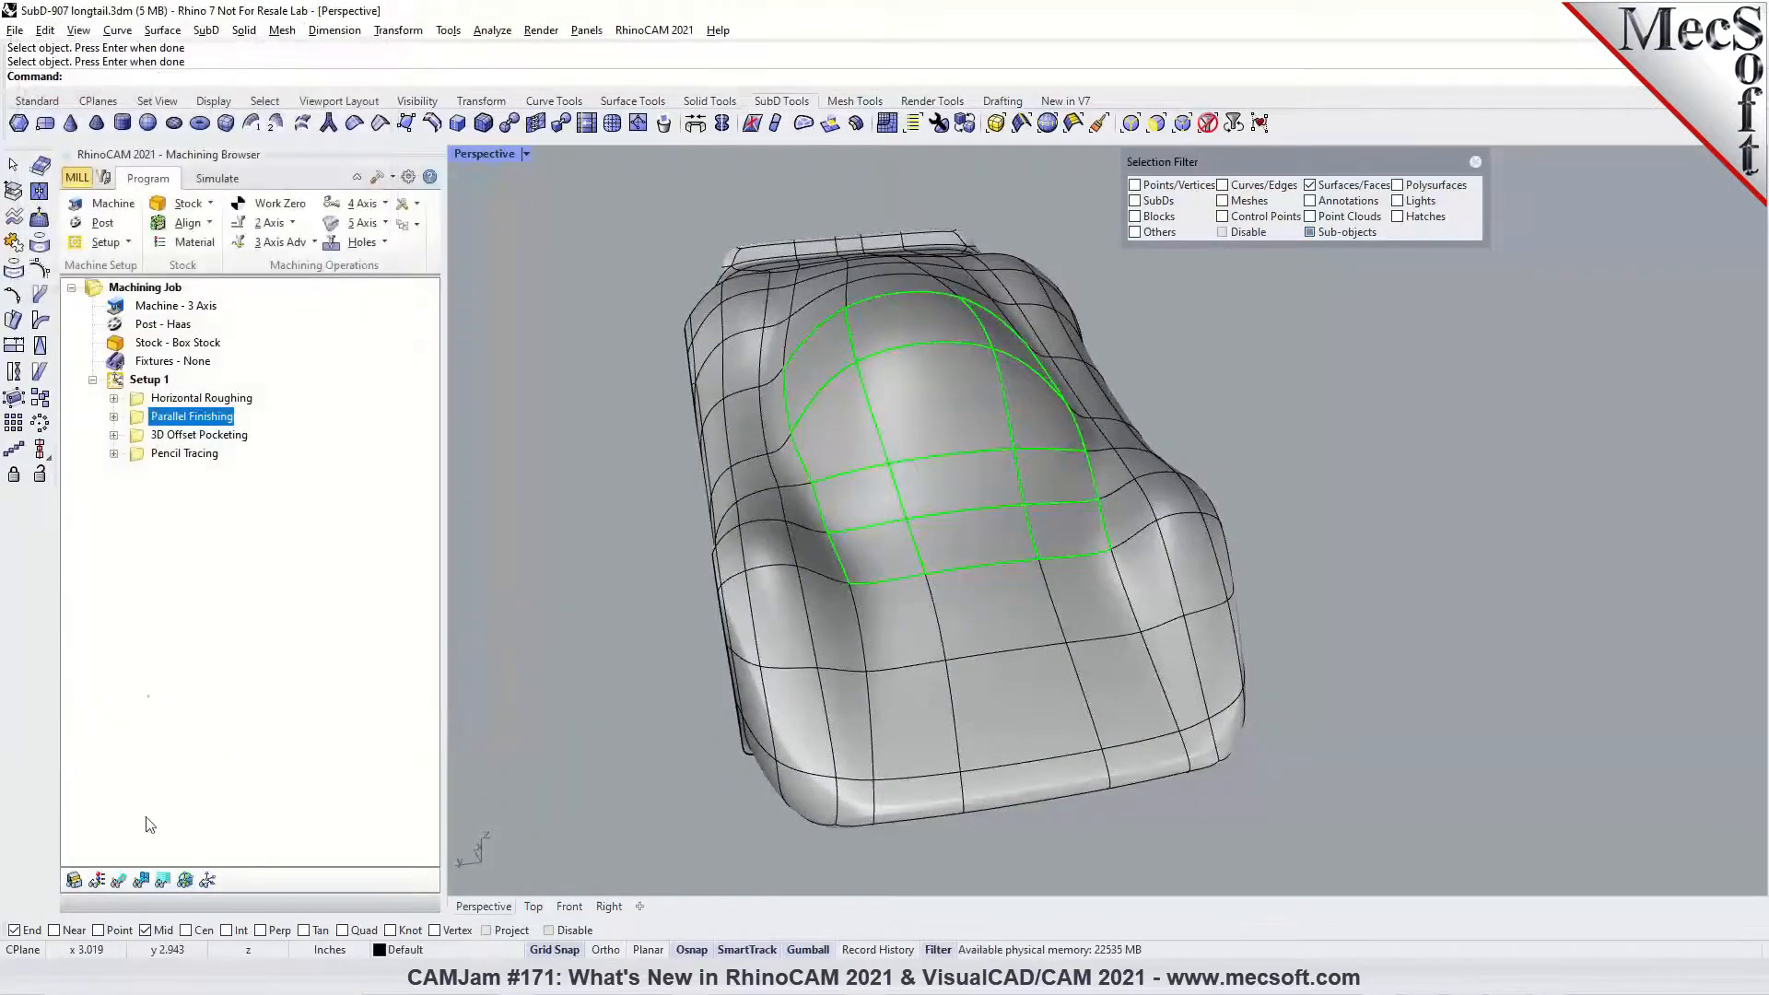
right_click_drag(1060, 502, 1108, 506)
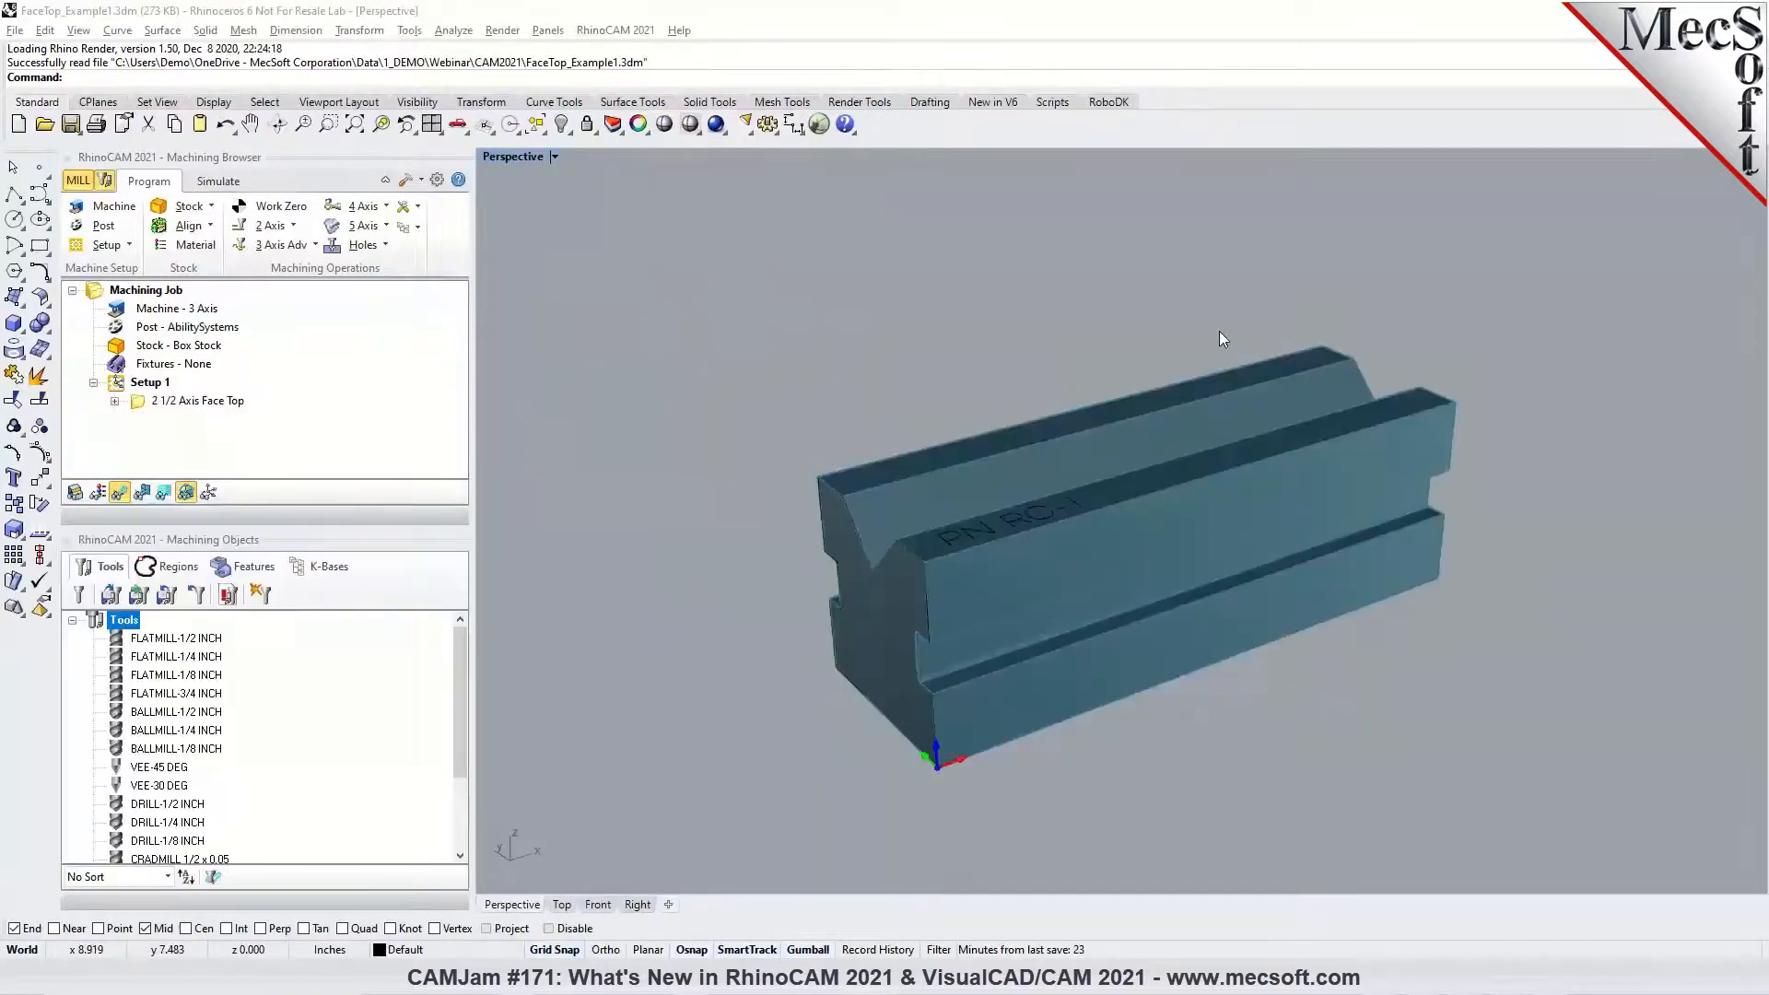
Examine the 2 1/2 Axis Face Top operation's toolpath, box stock and cut parameters in FaceTop_Example1
left_click(293, 225)
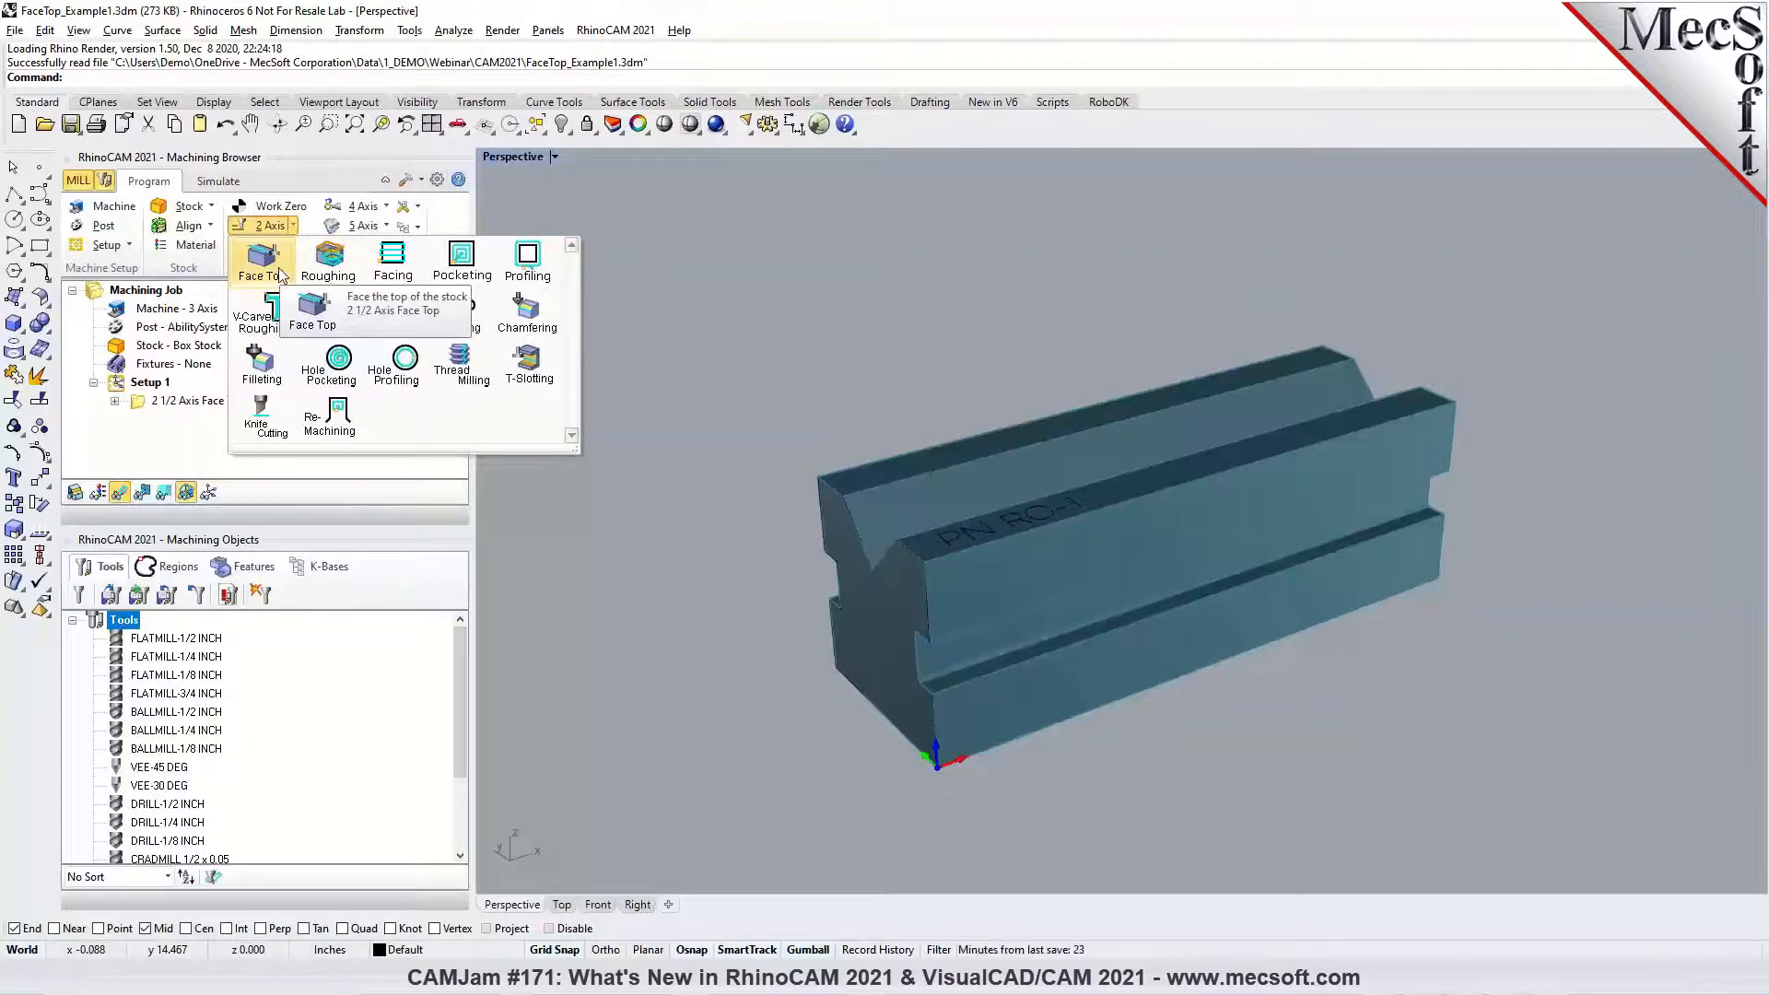
left_click(149, 402)
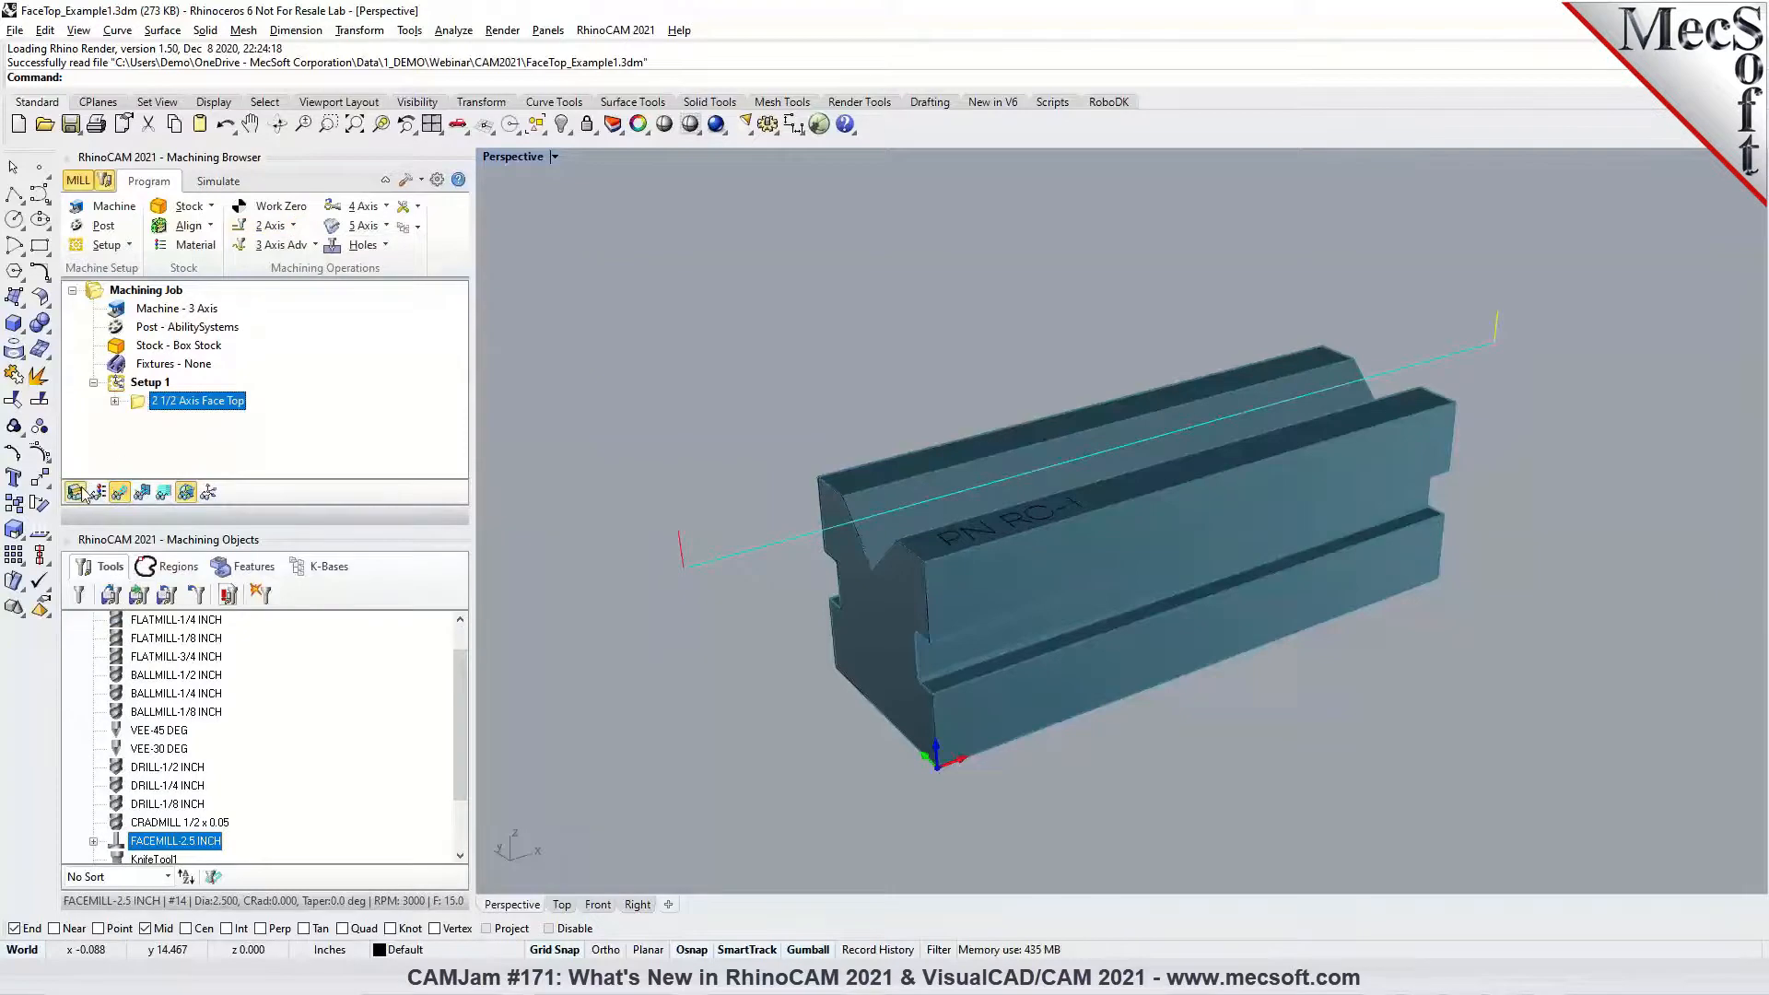
left_click(155, 348)
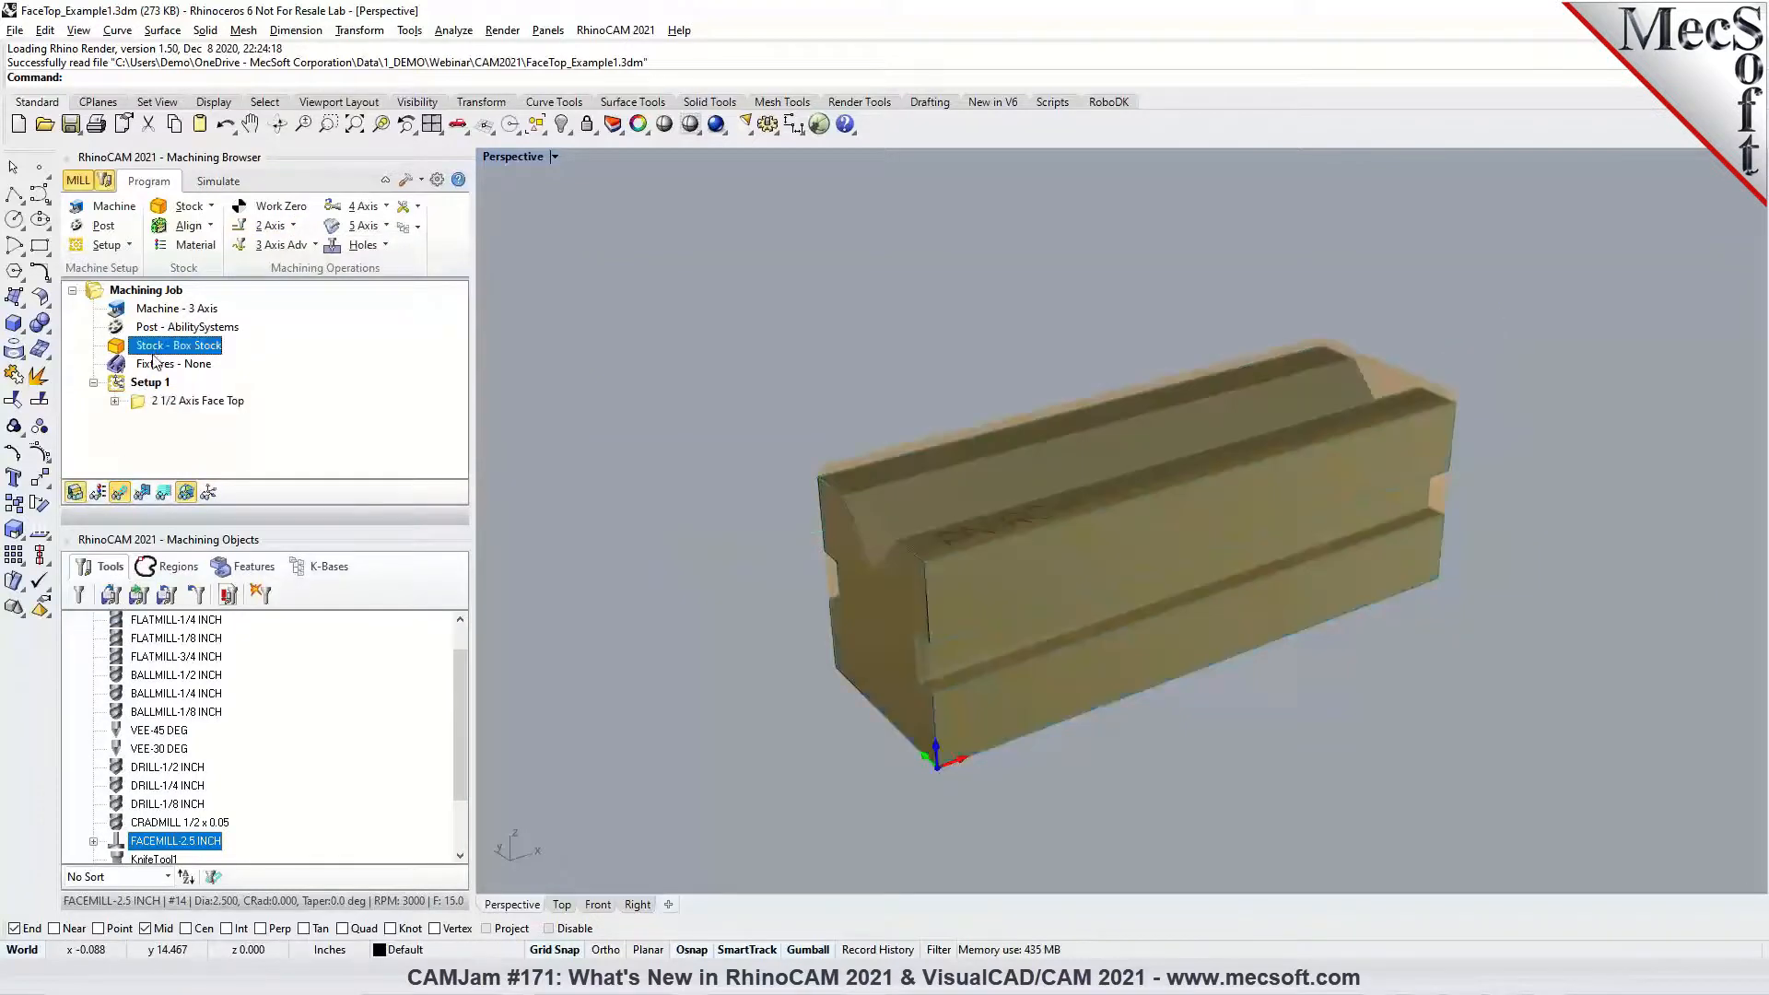
double_click(152, 403)
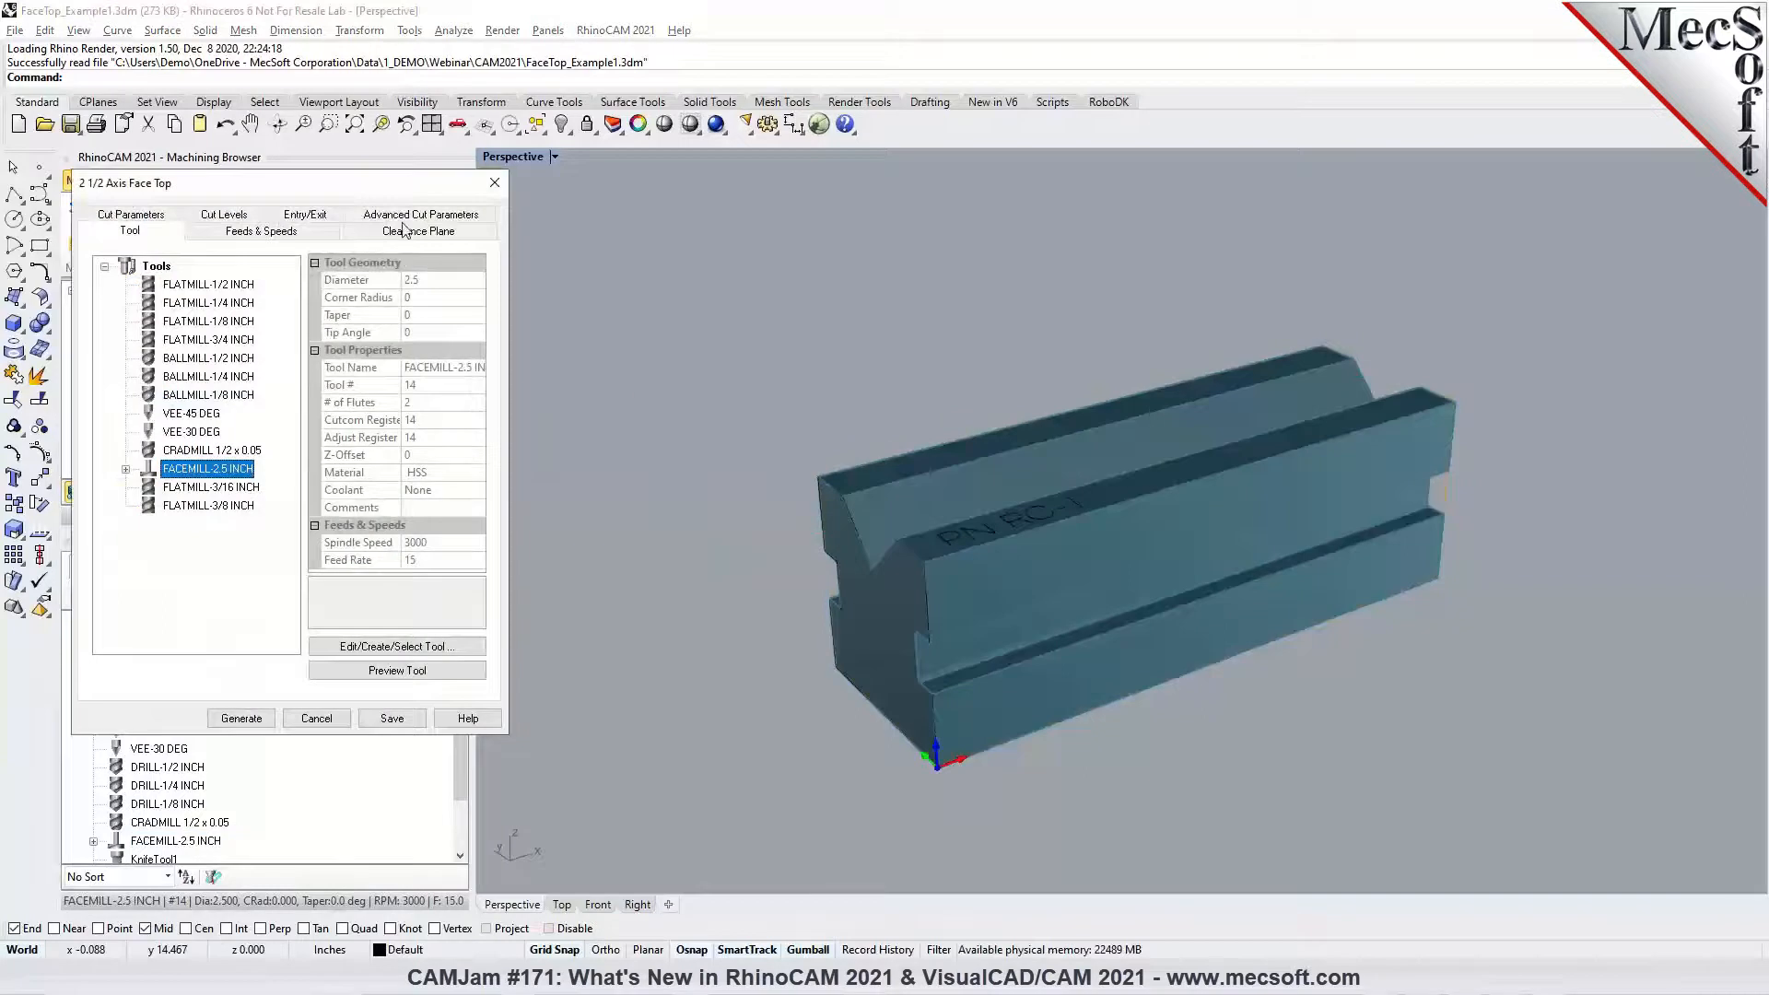
left_click(147, 218)
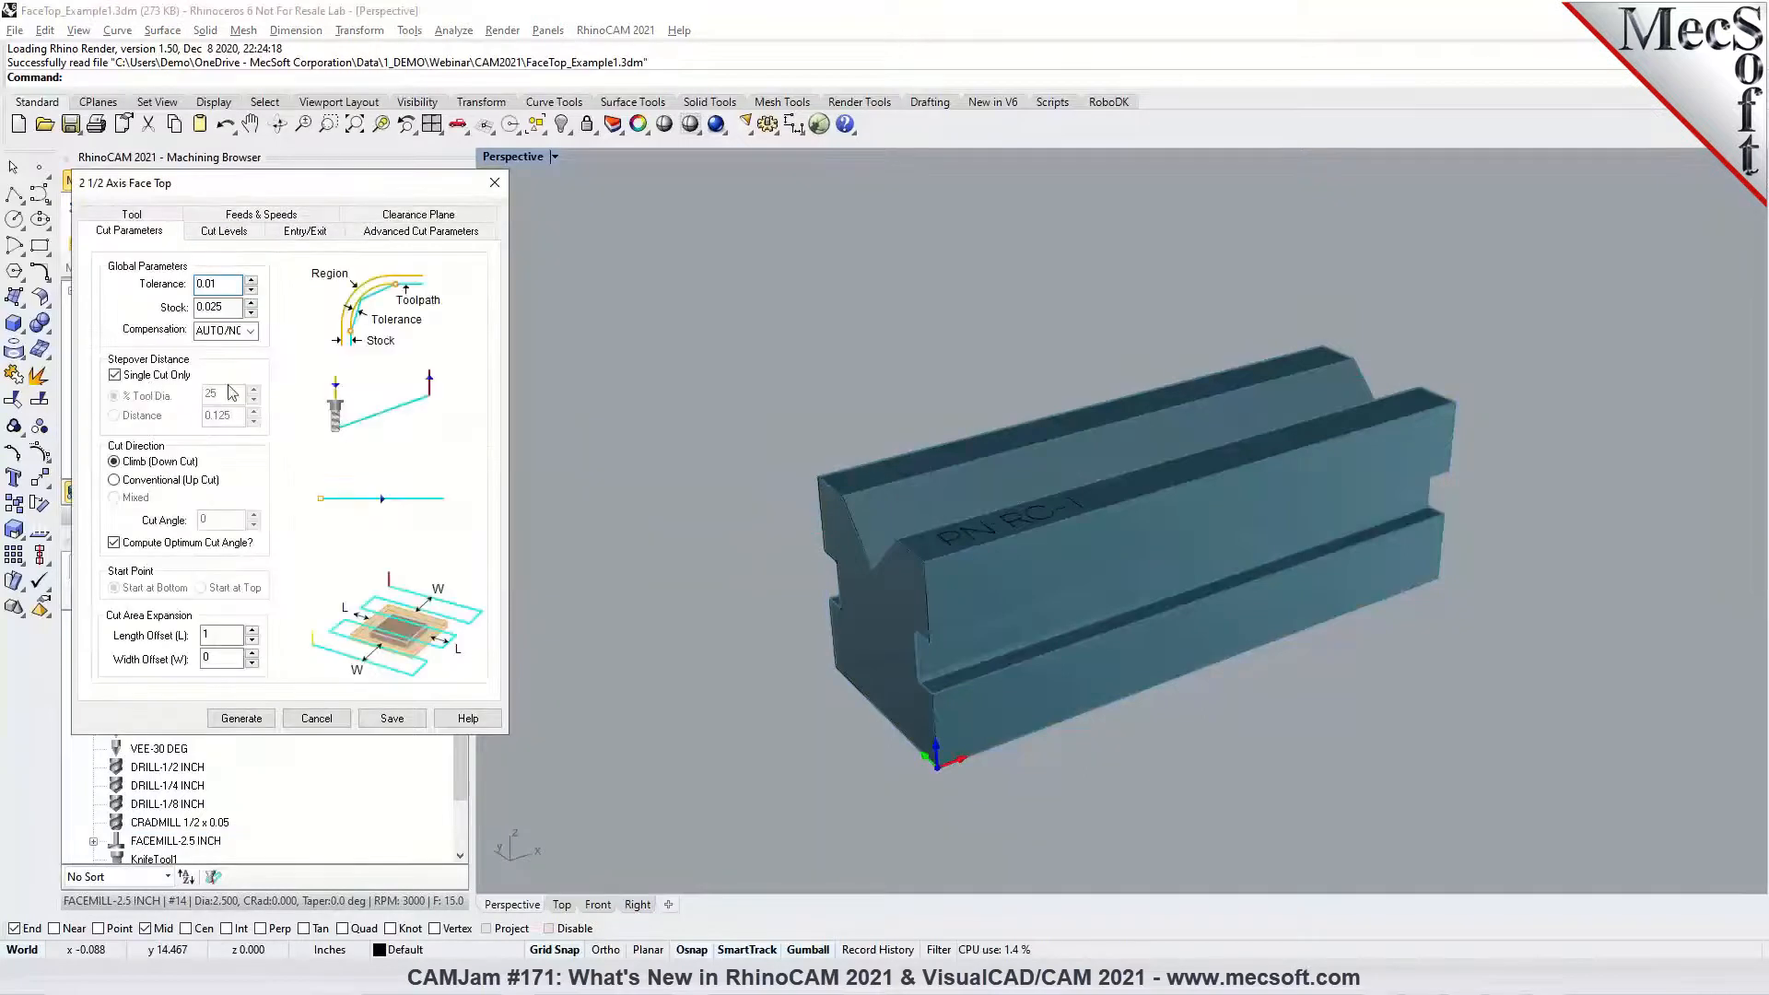
mouse_move(178, 387)
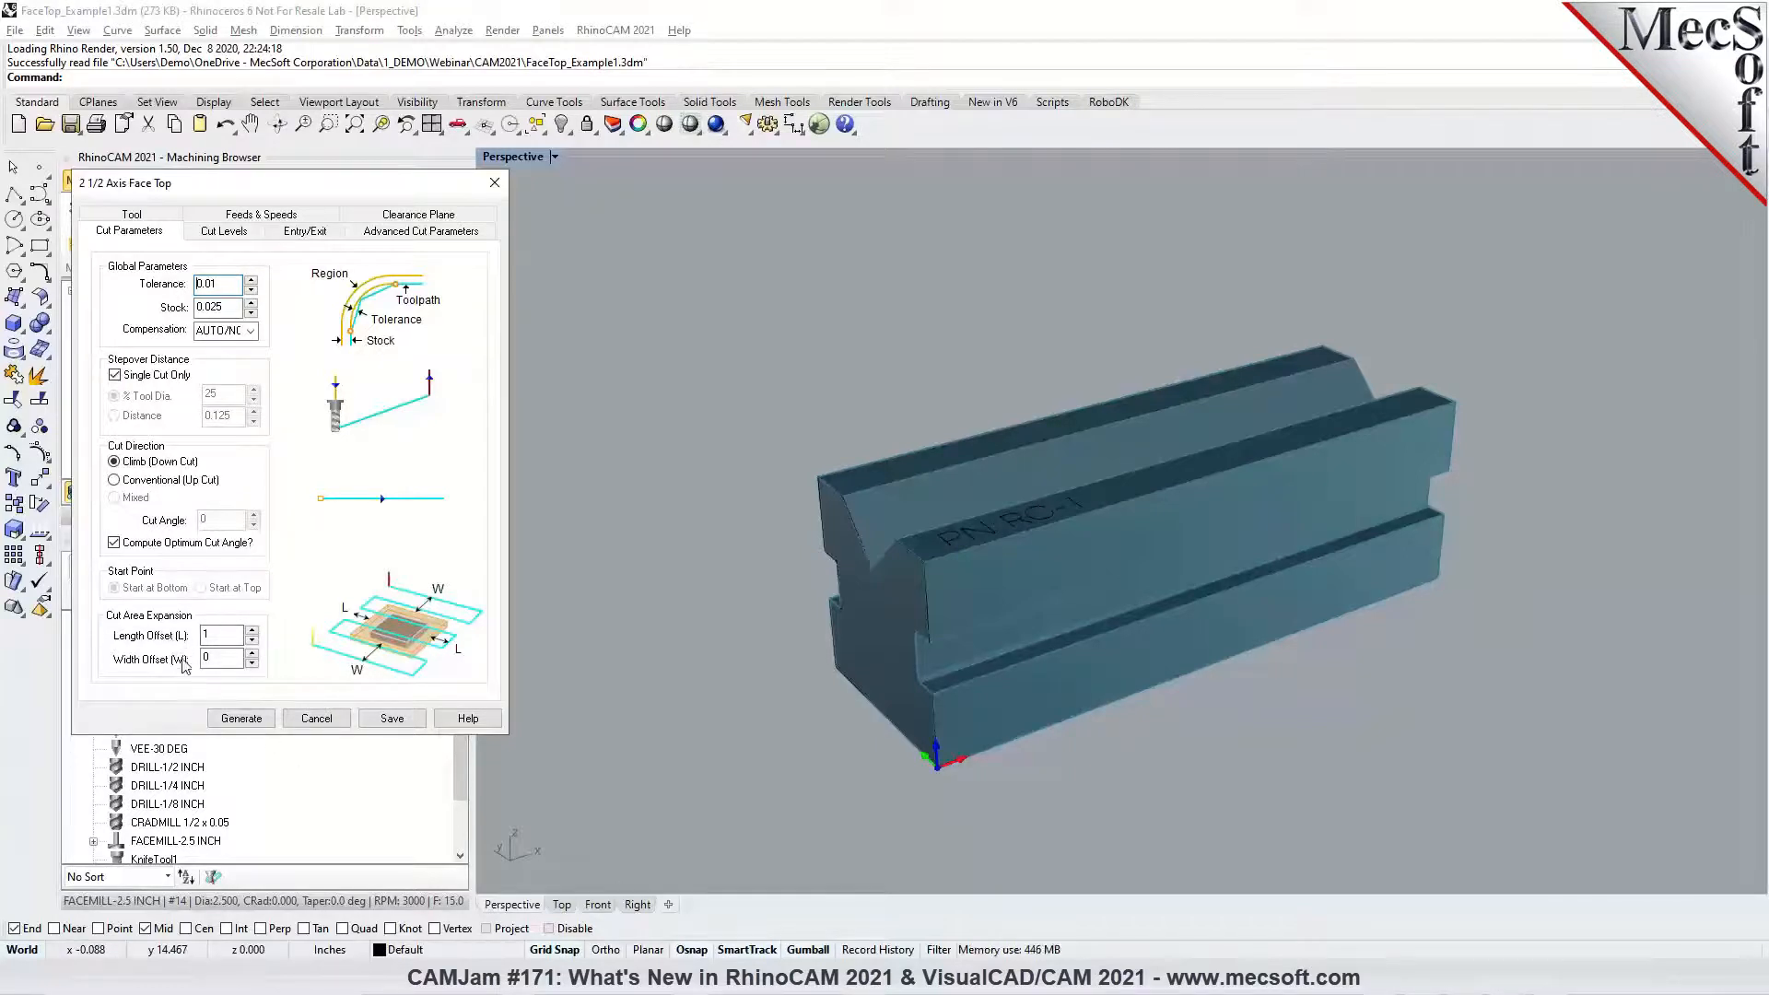
left_click(314, 720)
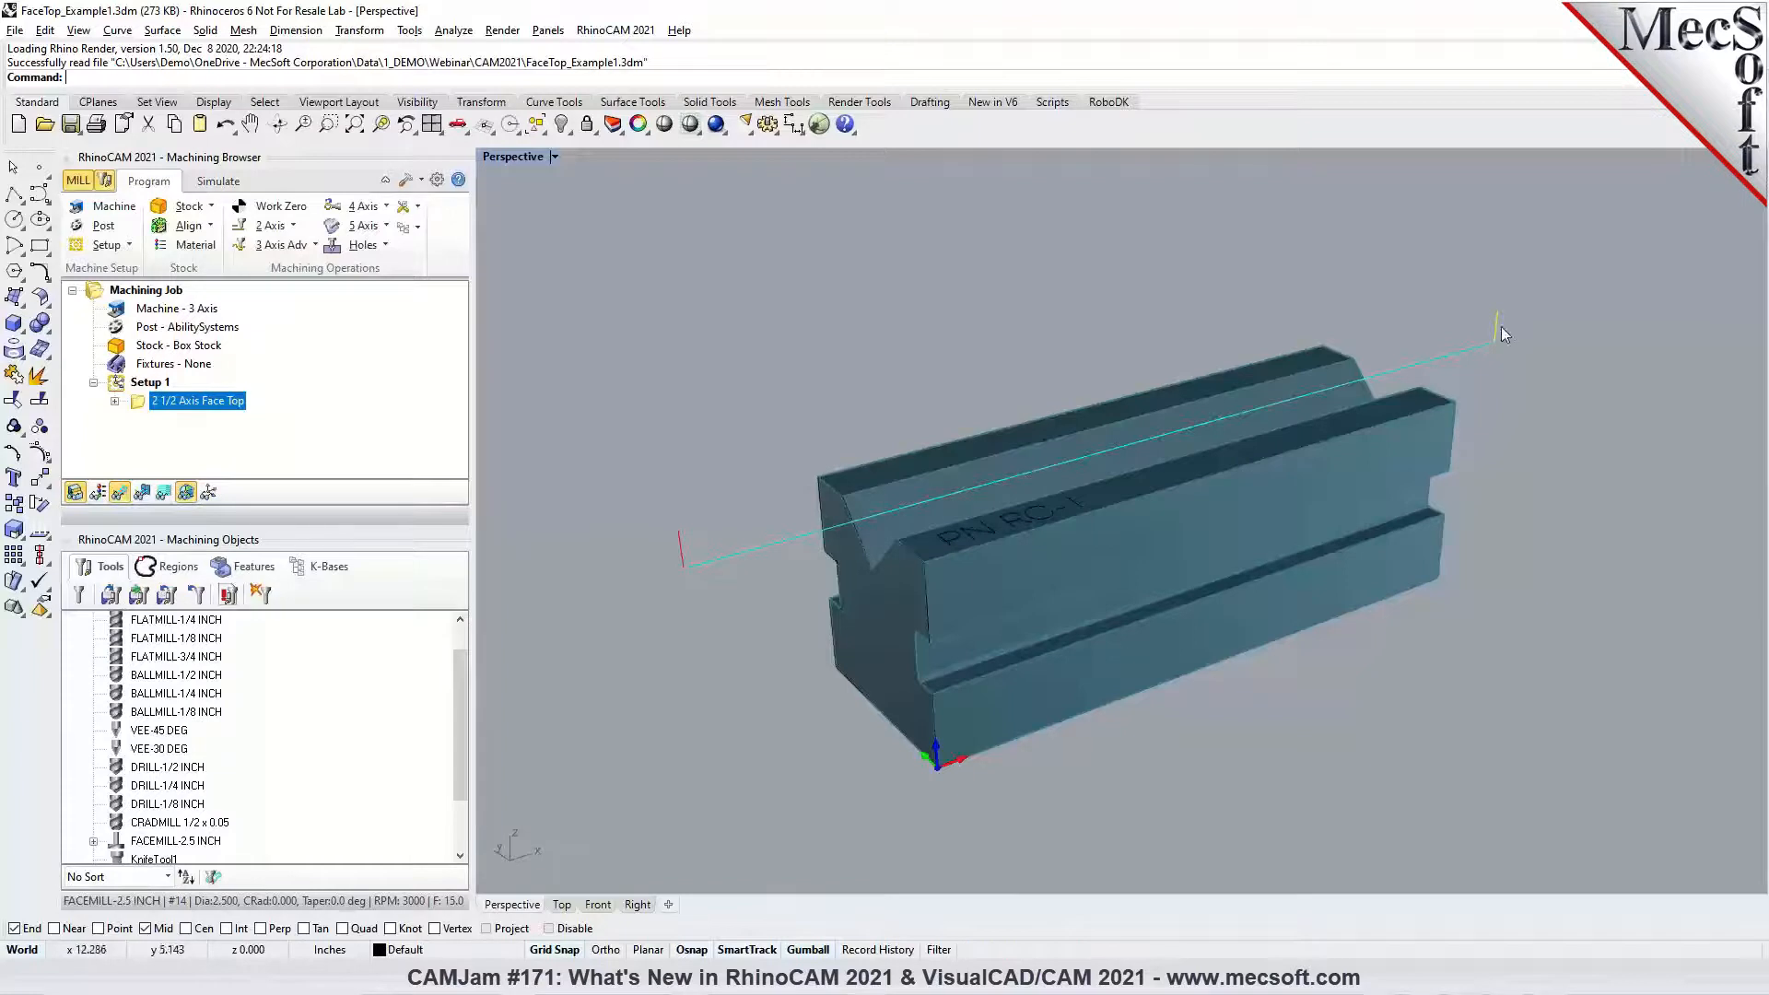
Simulate the 2 1/2 Axis Face Top toolpath on the box stock at a reduced speed
left_click(218, 181)
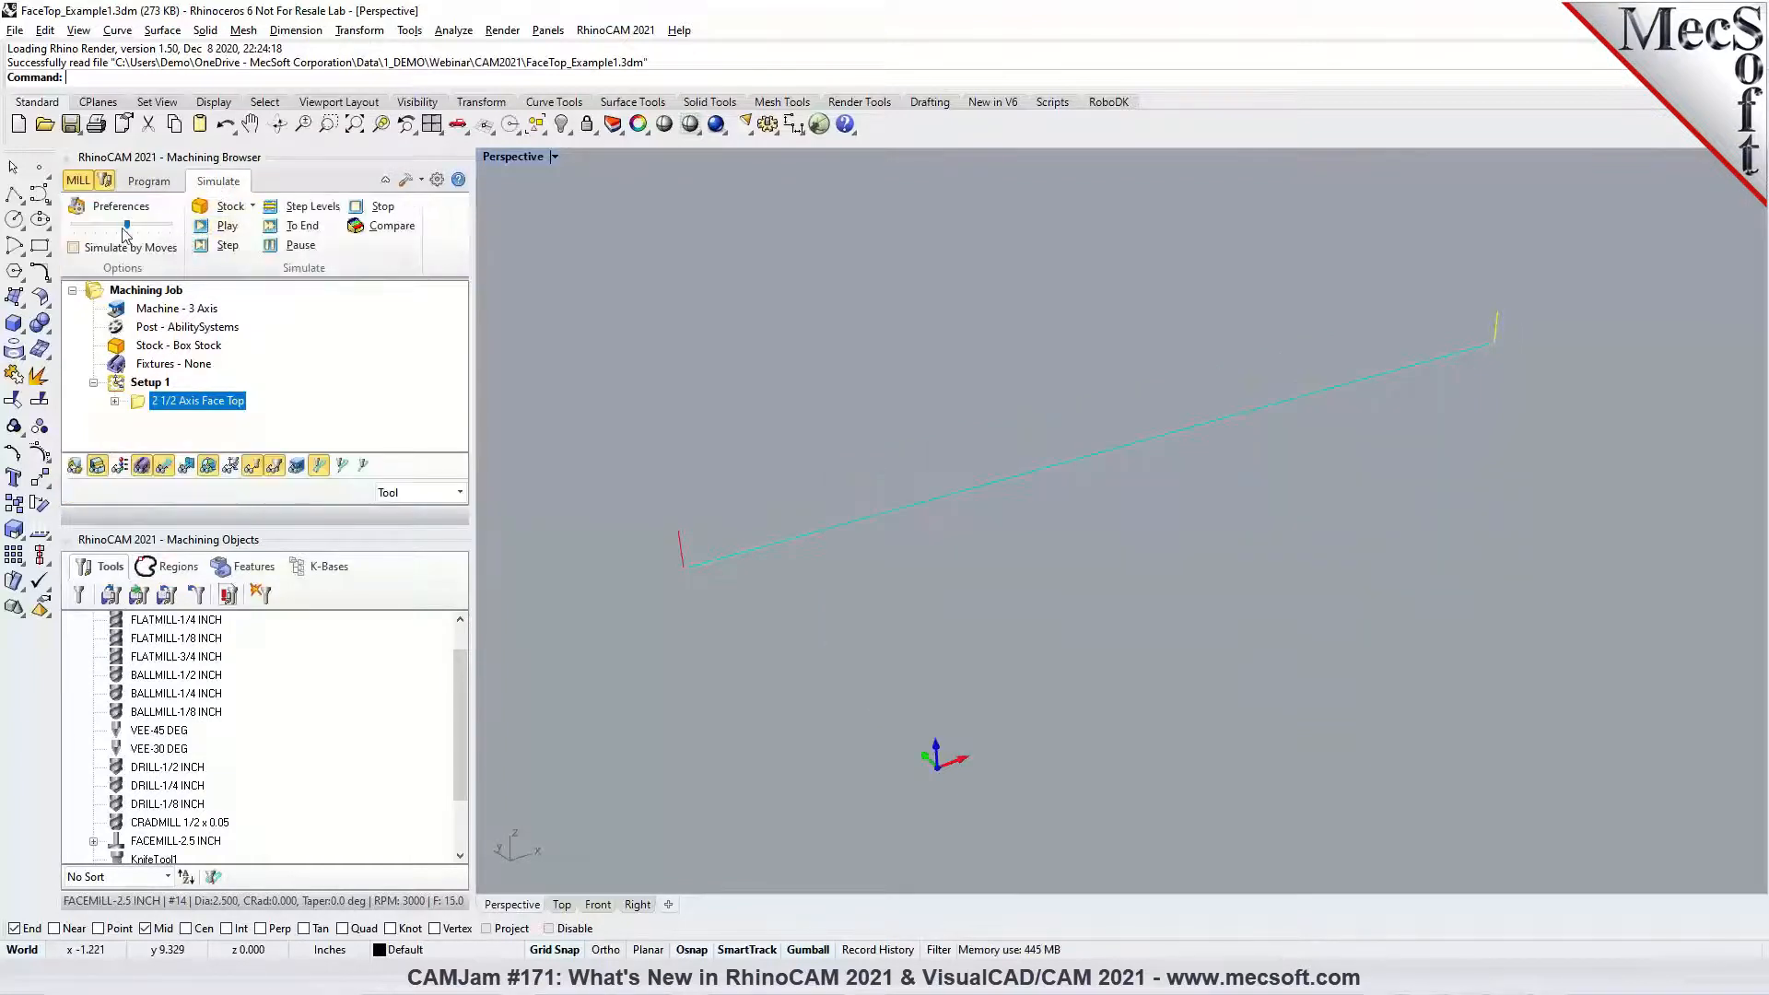
left_click(223, 227)
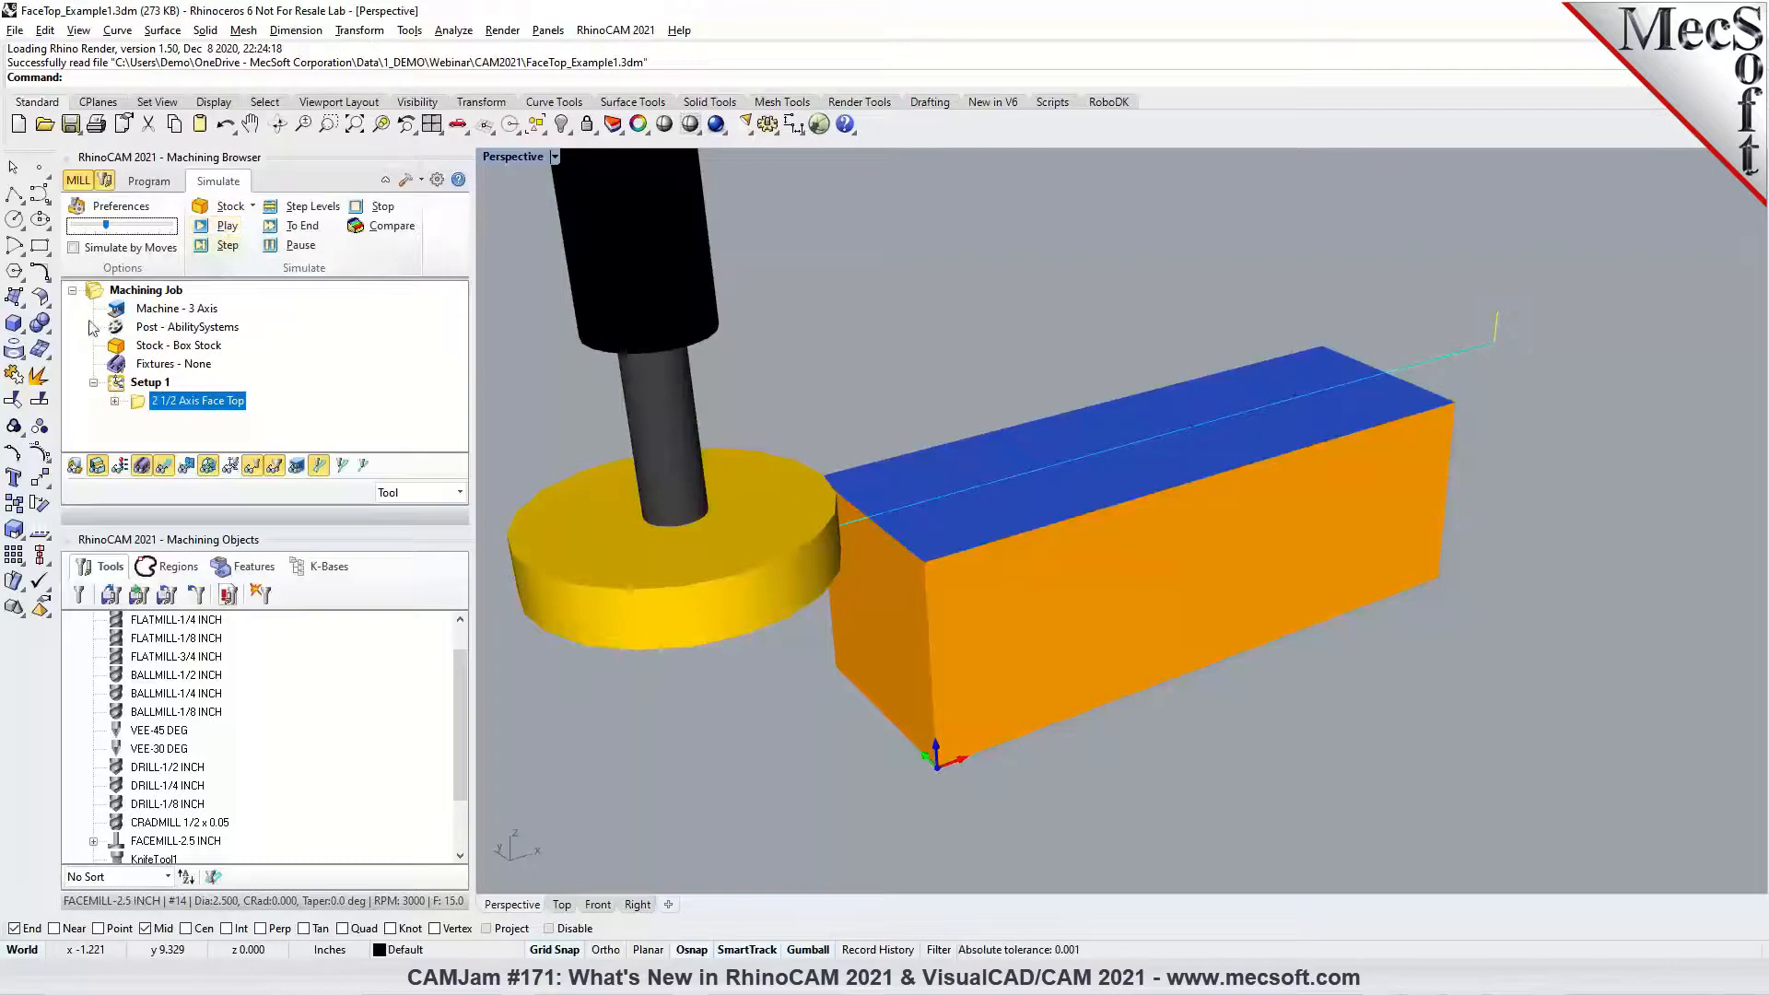
Set the Face Top cut area's length offset to 1.5, then regenerate and simulate the toolpath on the box stock
double_click(140, 406)
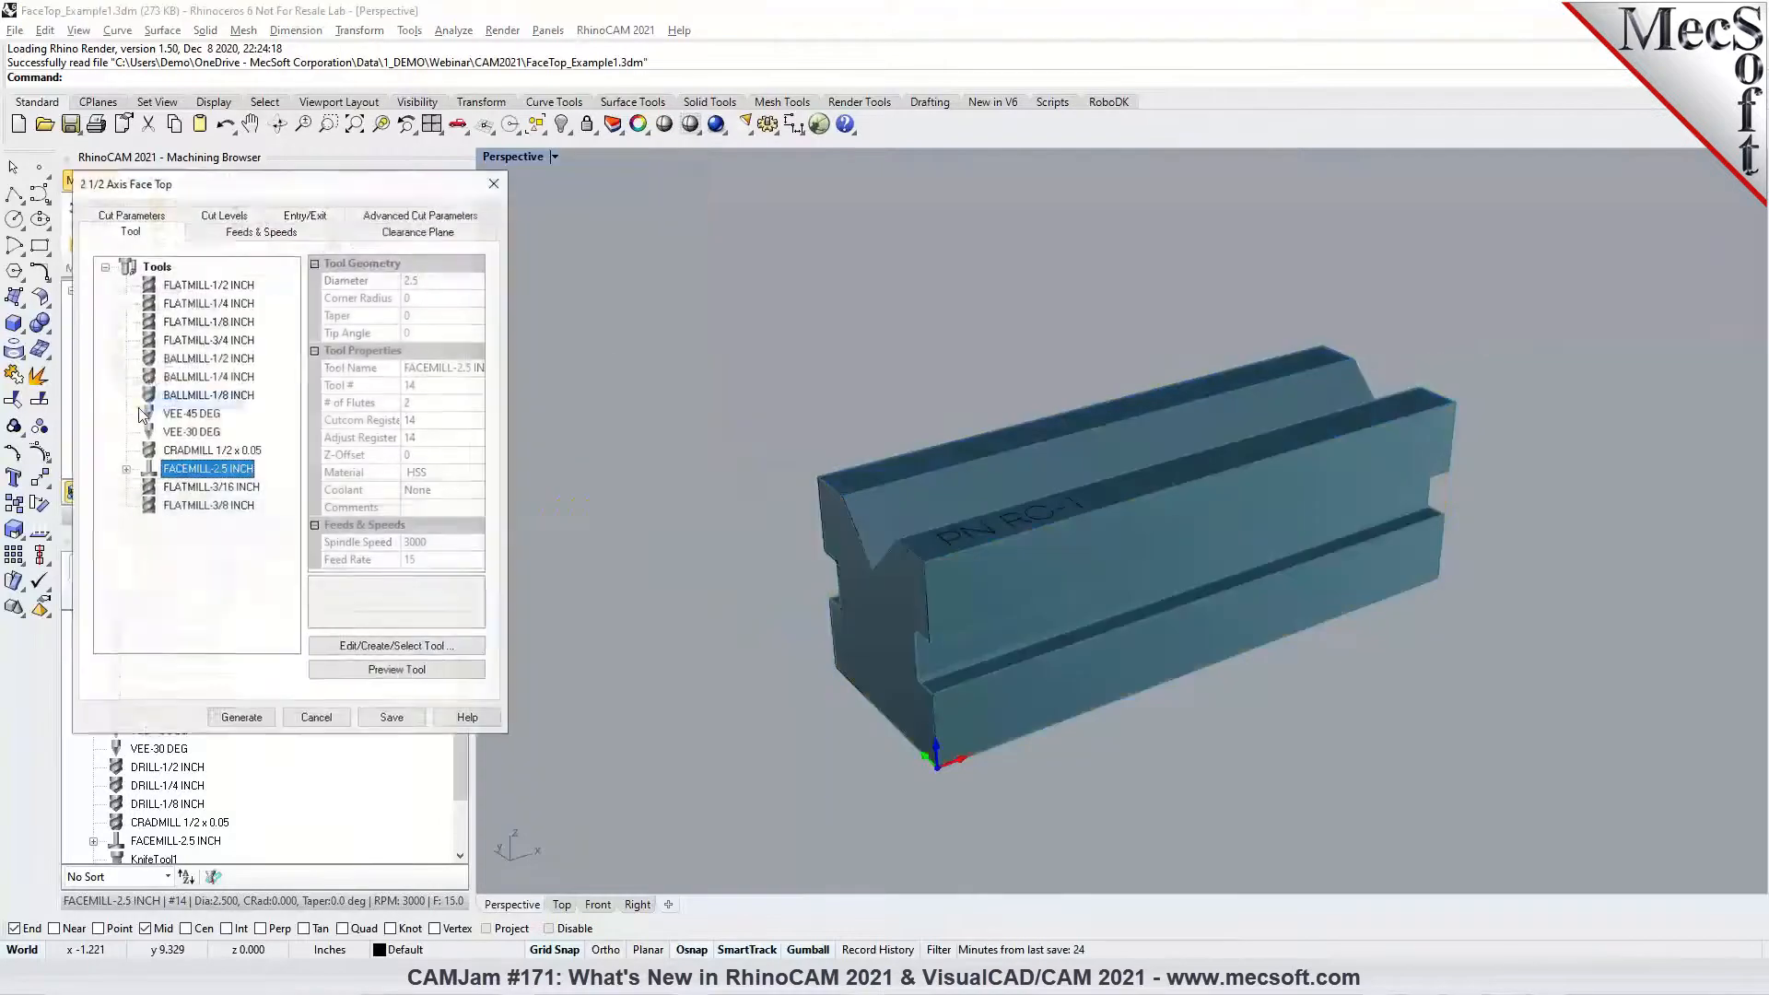
left_click(231, 219)
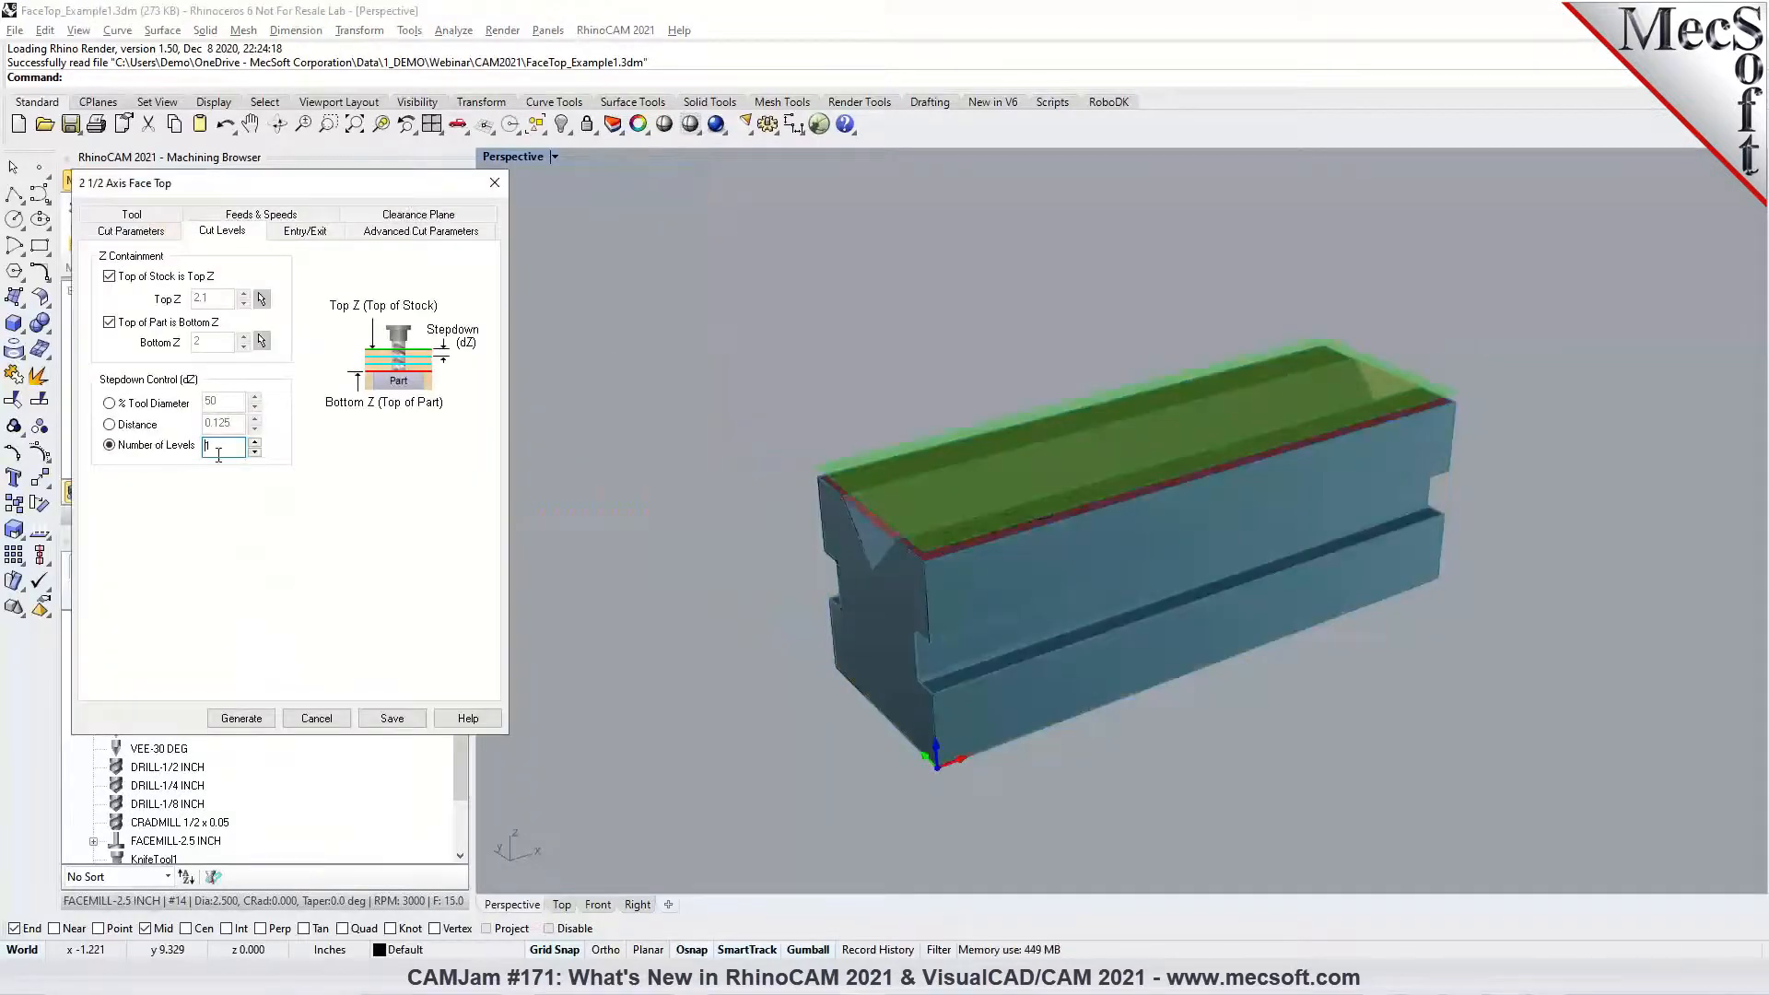
left_click(138, 232)
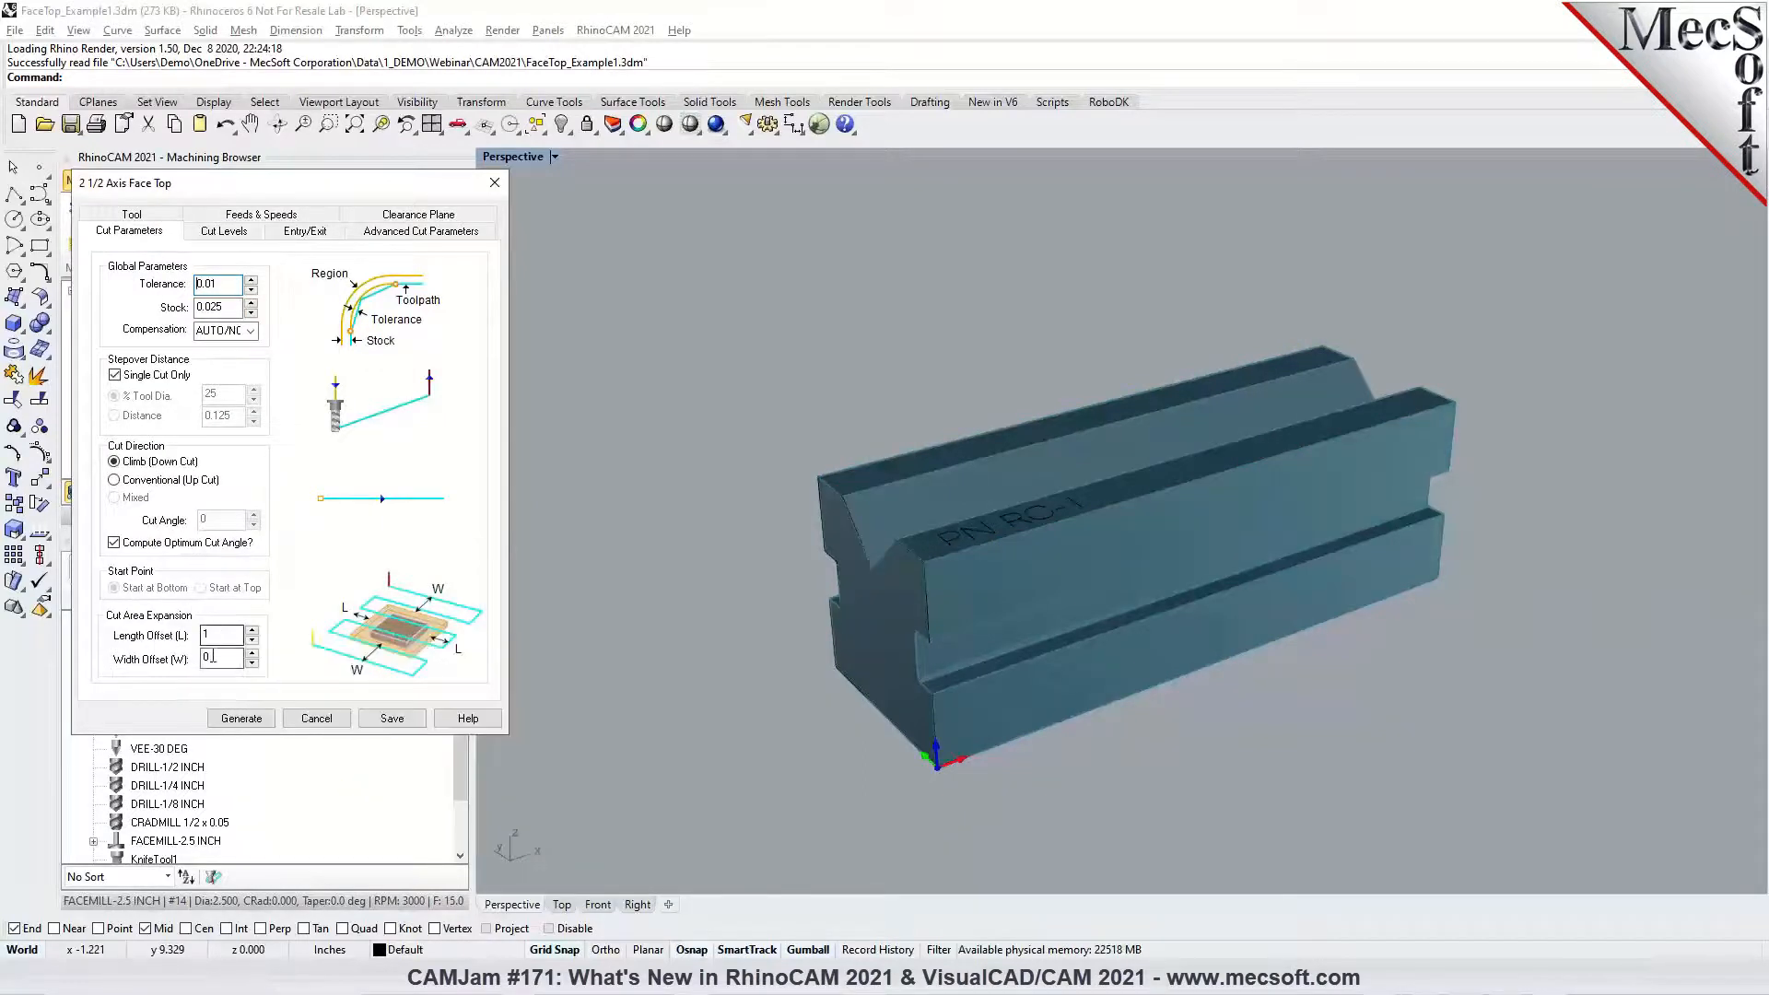
mouse_move(212, 637)
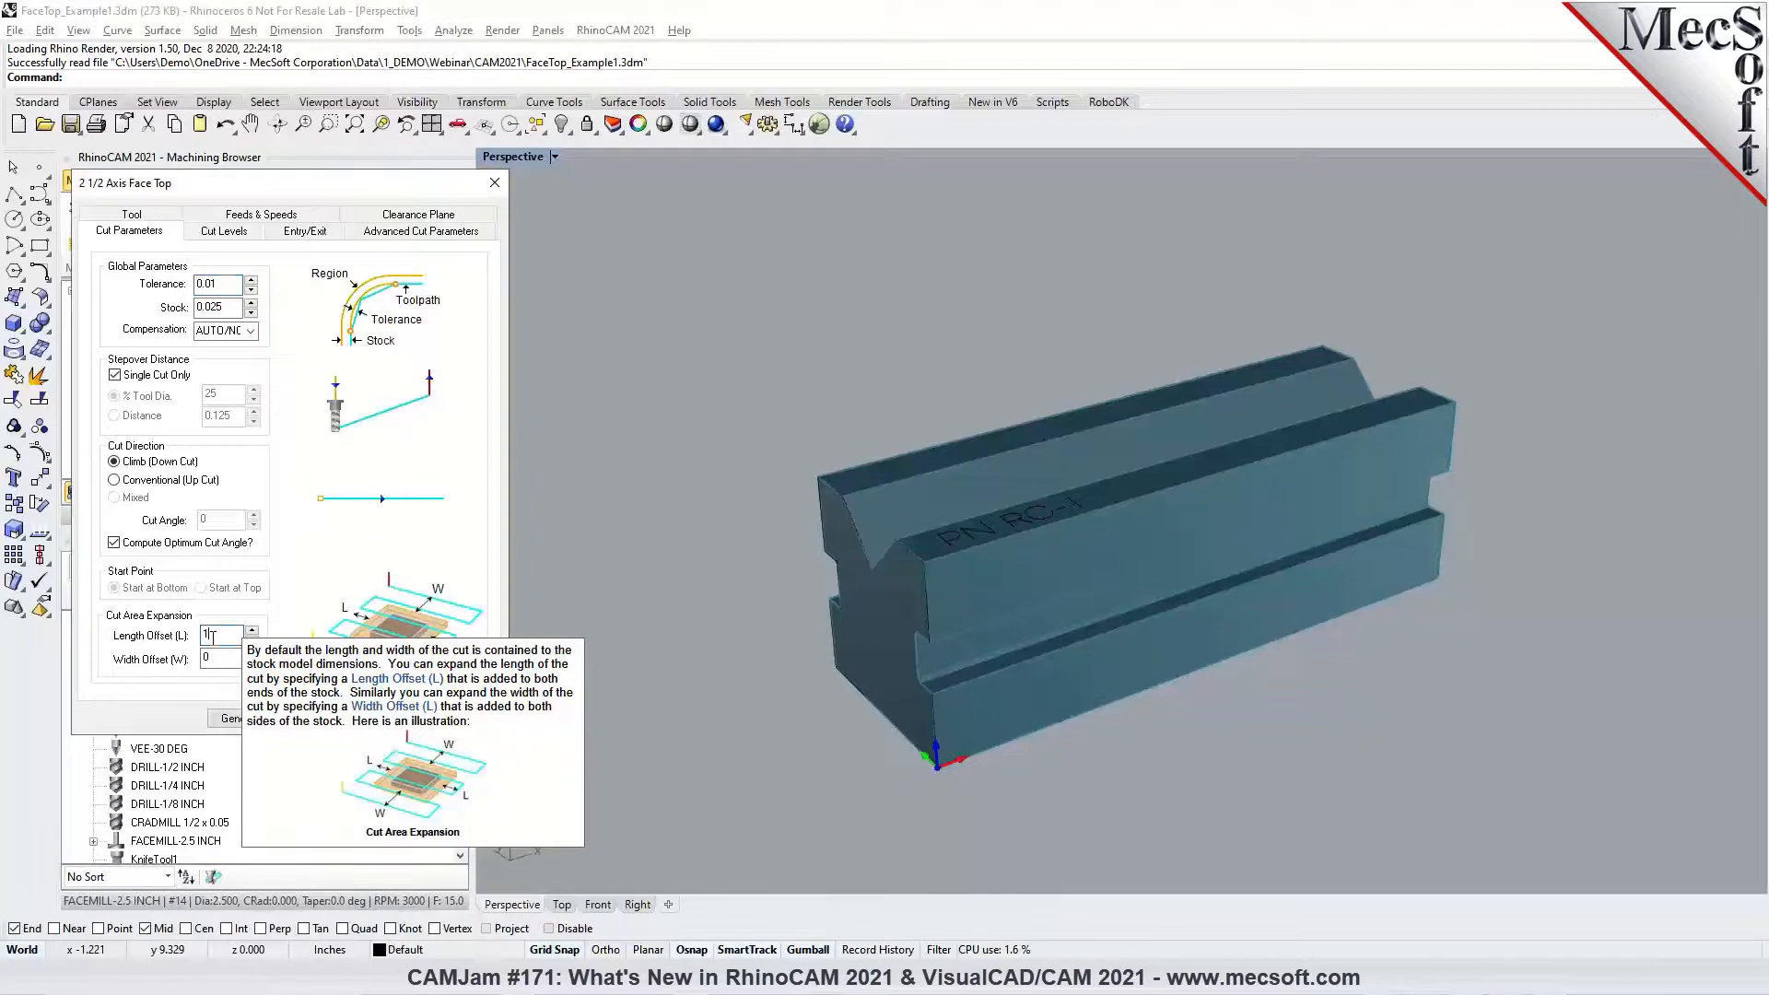
type(".5")
left_click(231, 718)
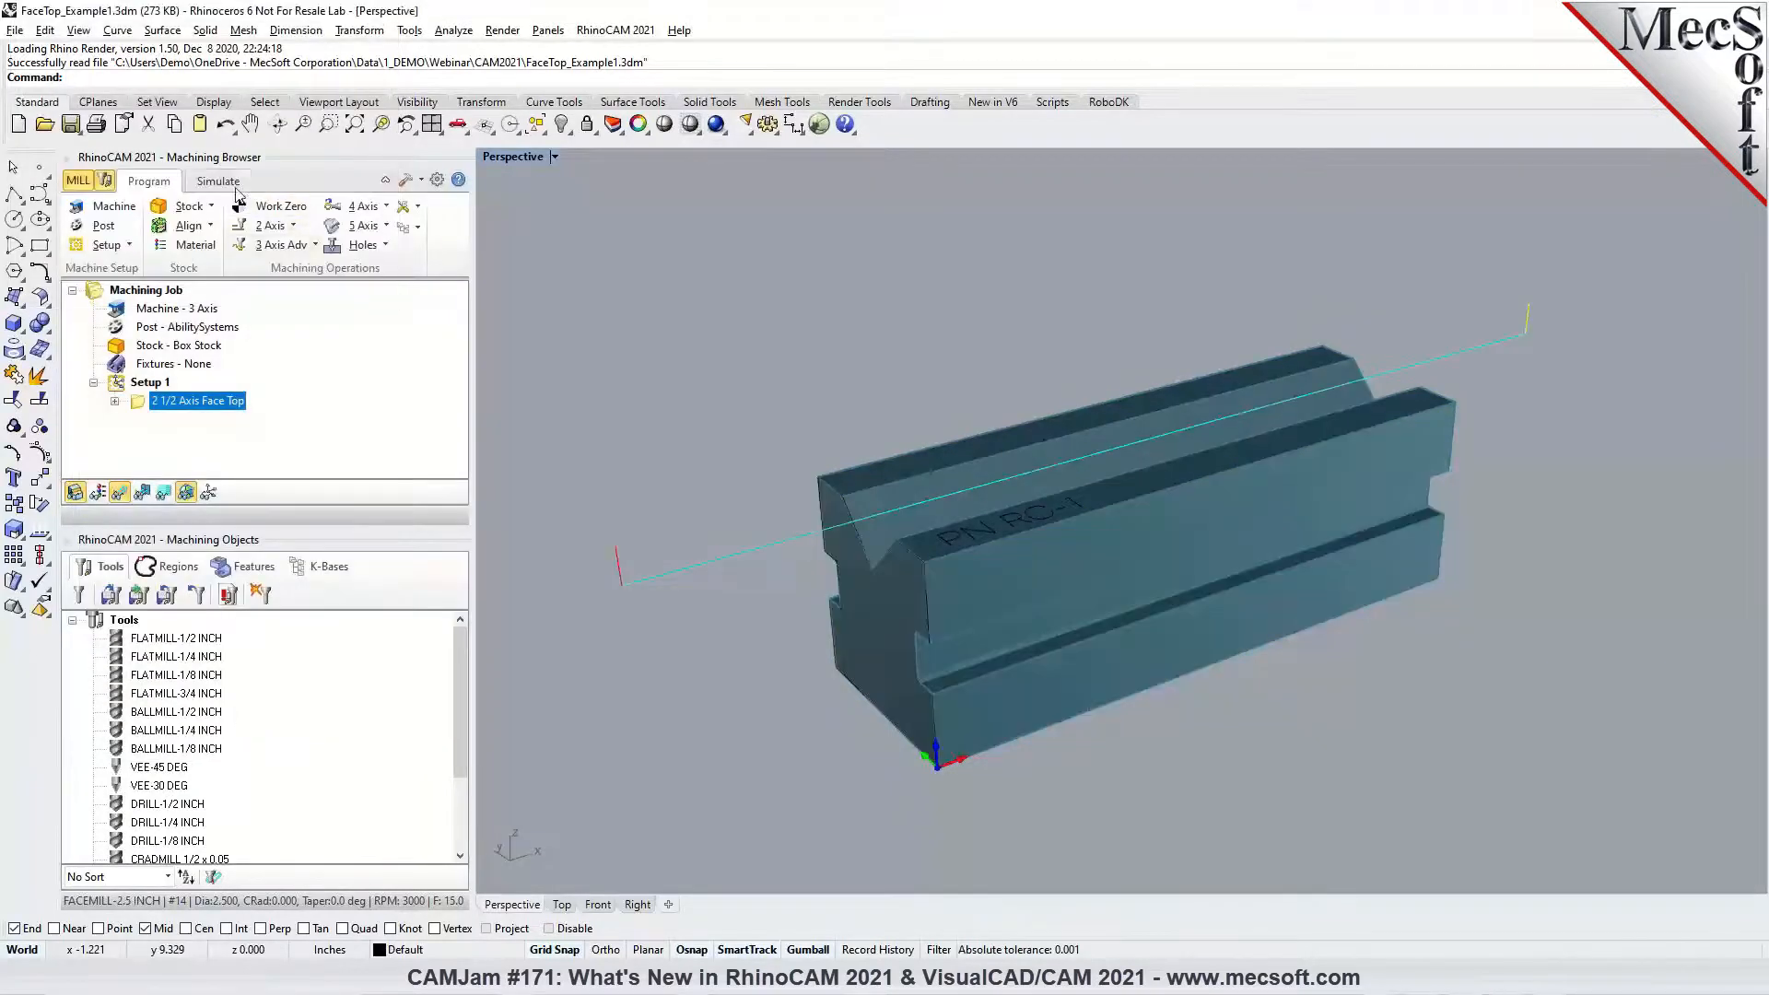
left_click(218, 180)
left_click(223, 226)
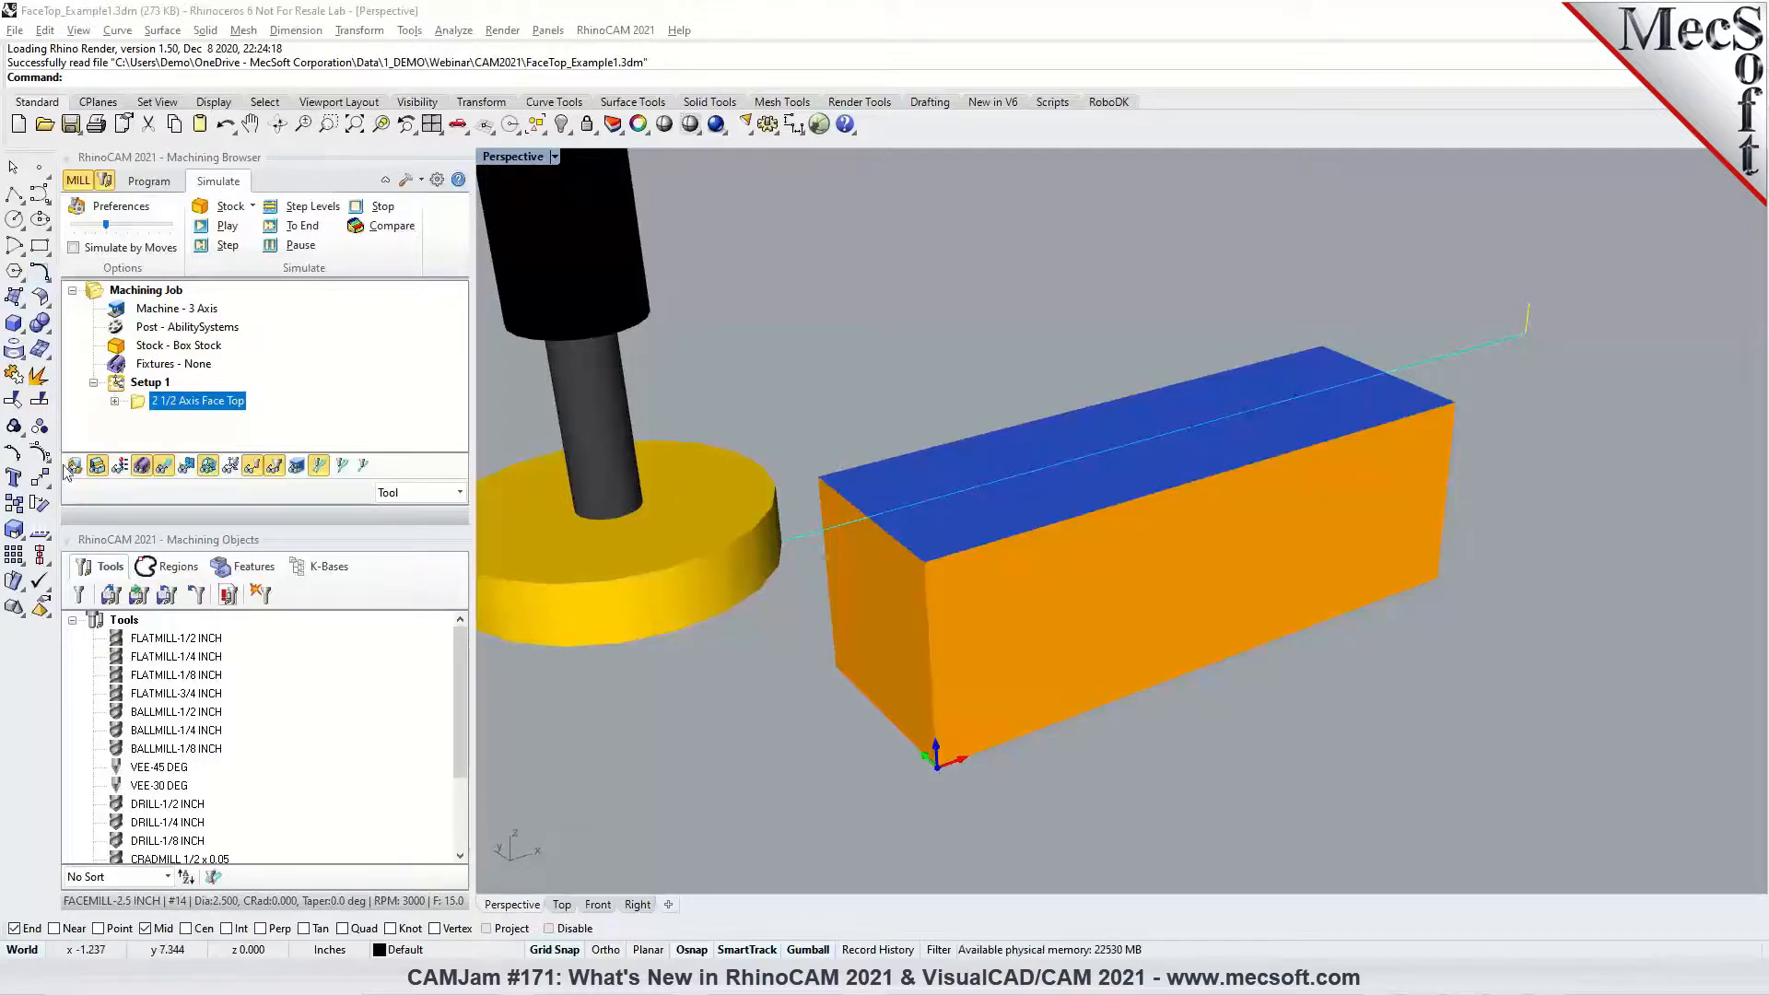
Compare the uncut stock at Setup 1 with the faced stock after the 2 1/2 Axis Face Top operation
scroll(792, 535, "up", 3)
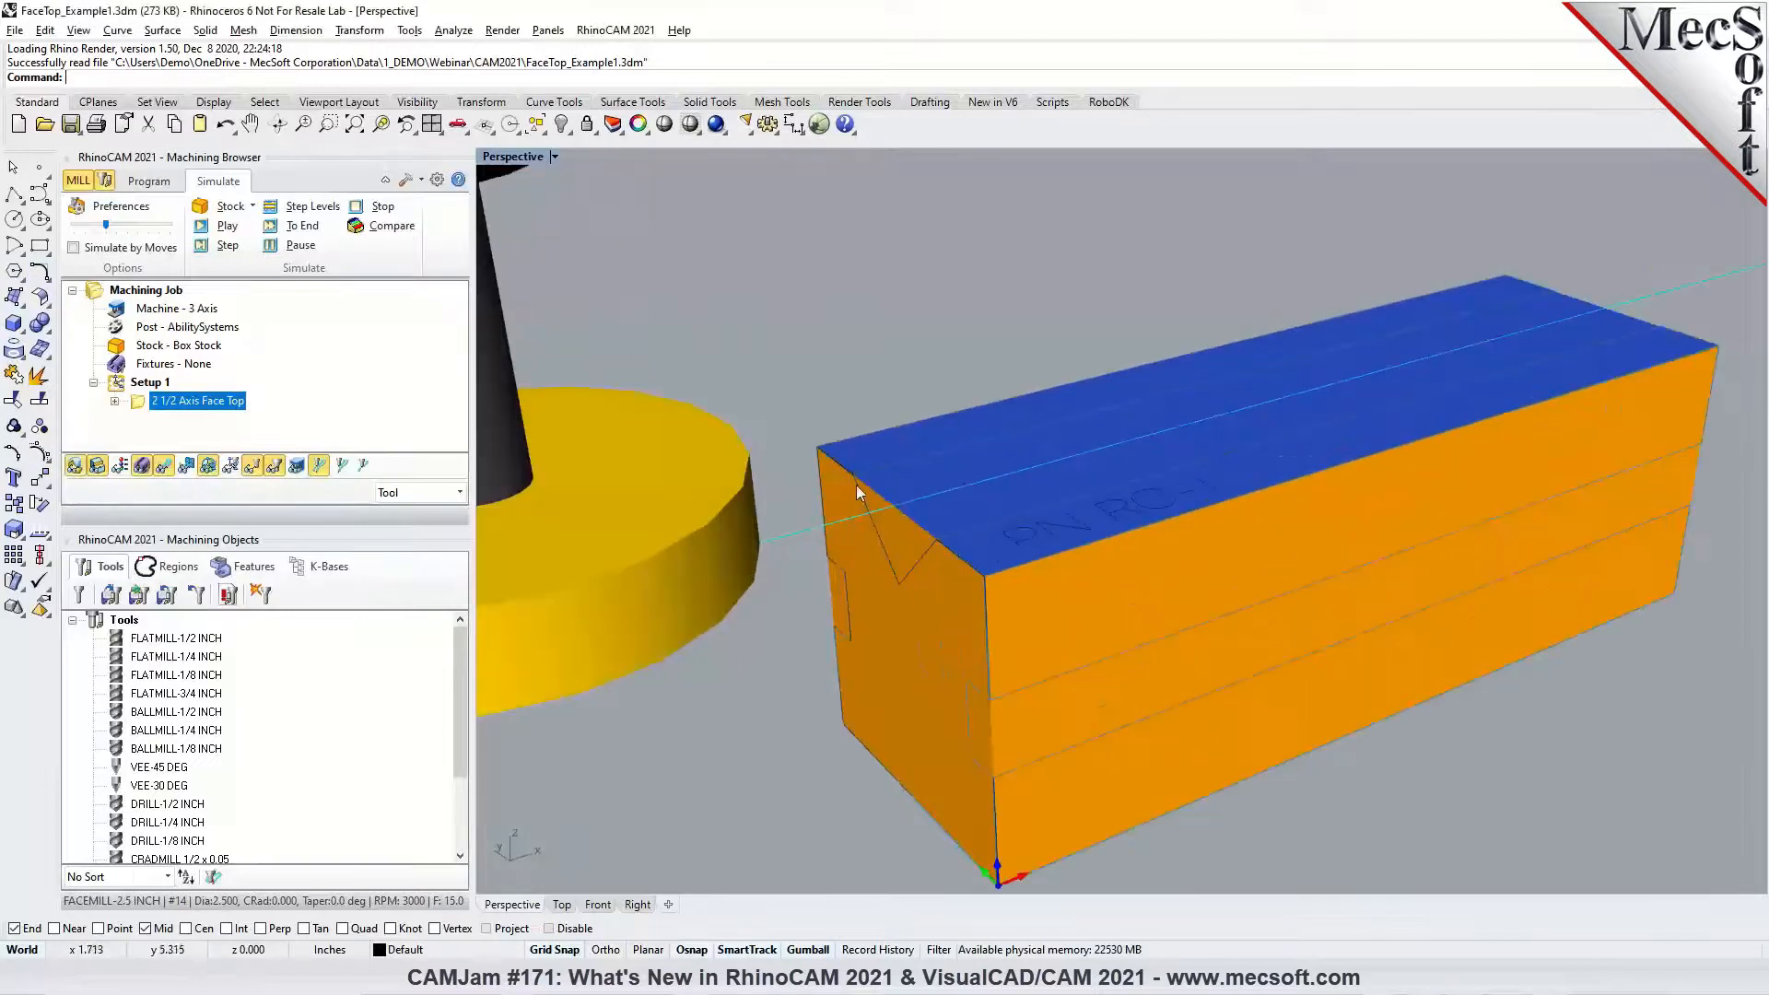
left_click(149, 382)
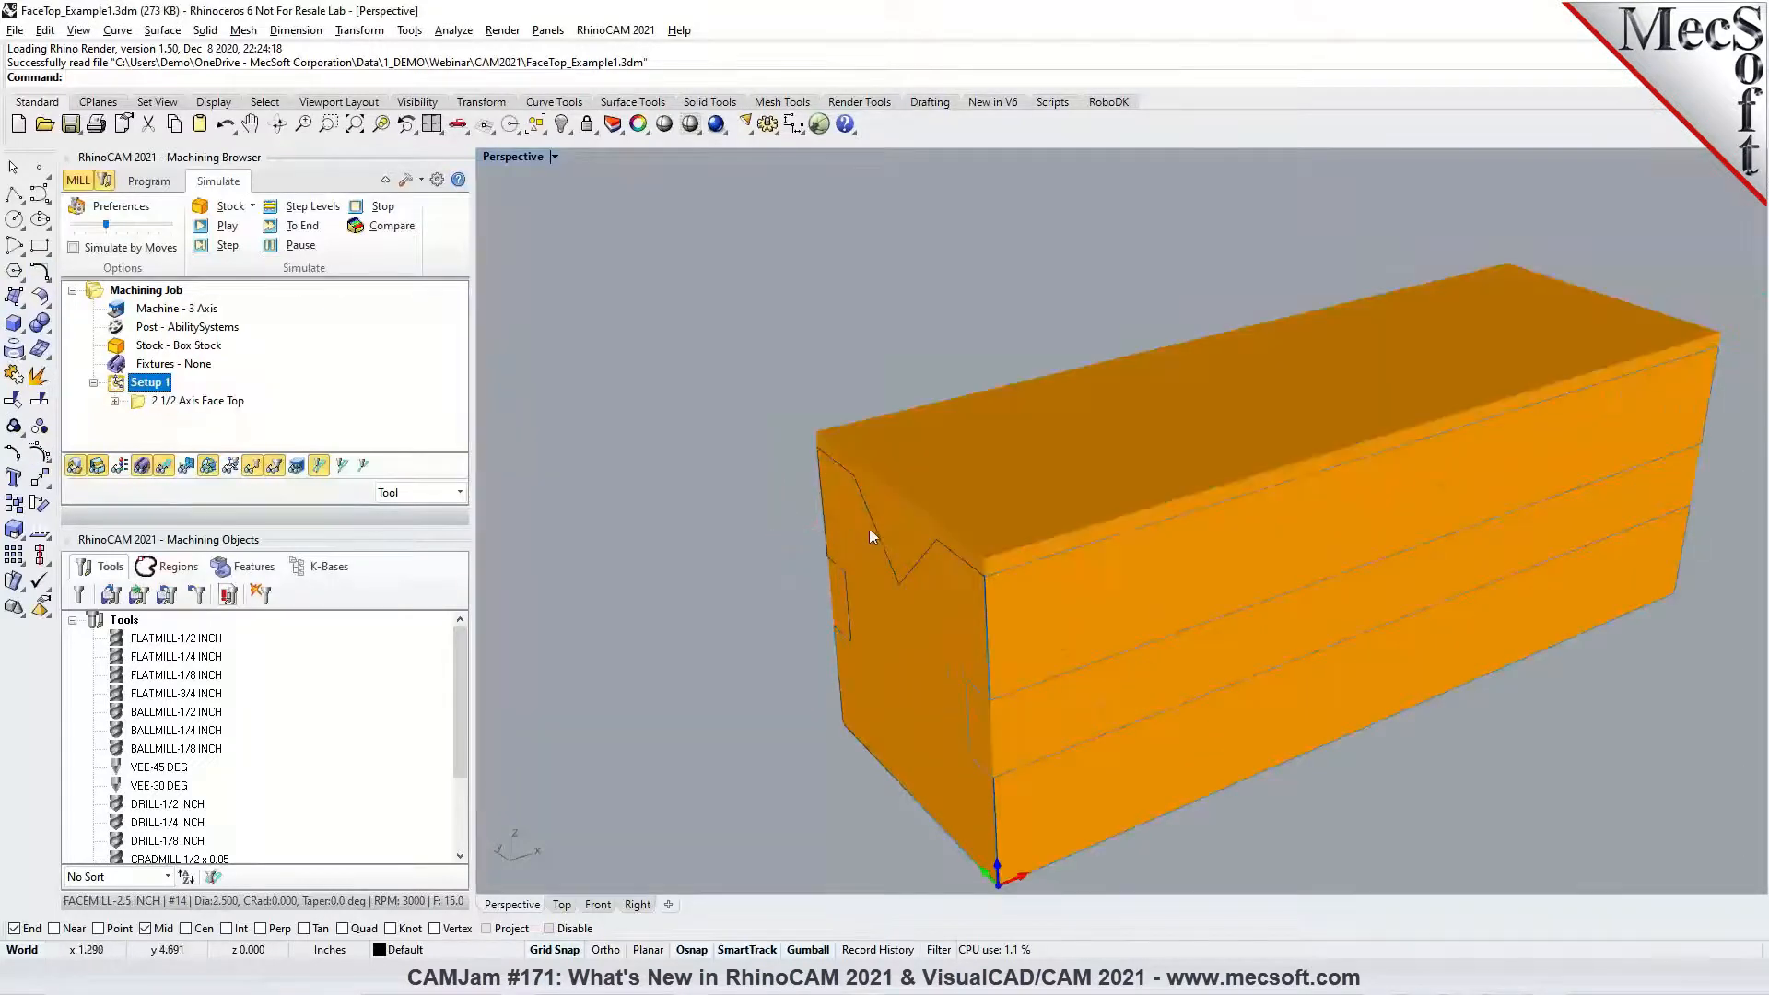
scroll(820, 479, "up", 3)
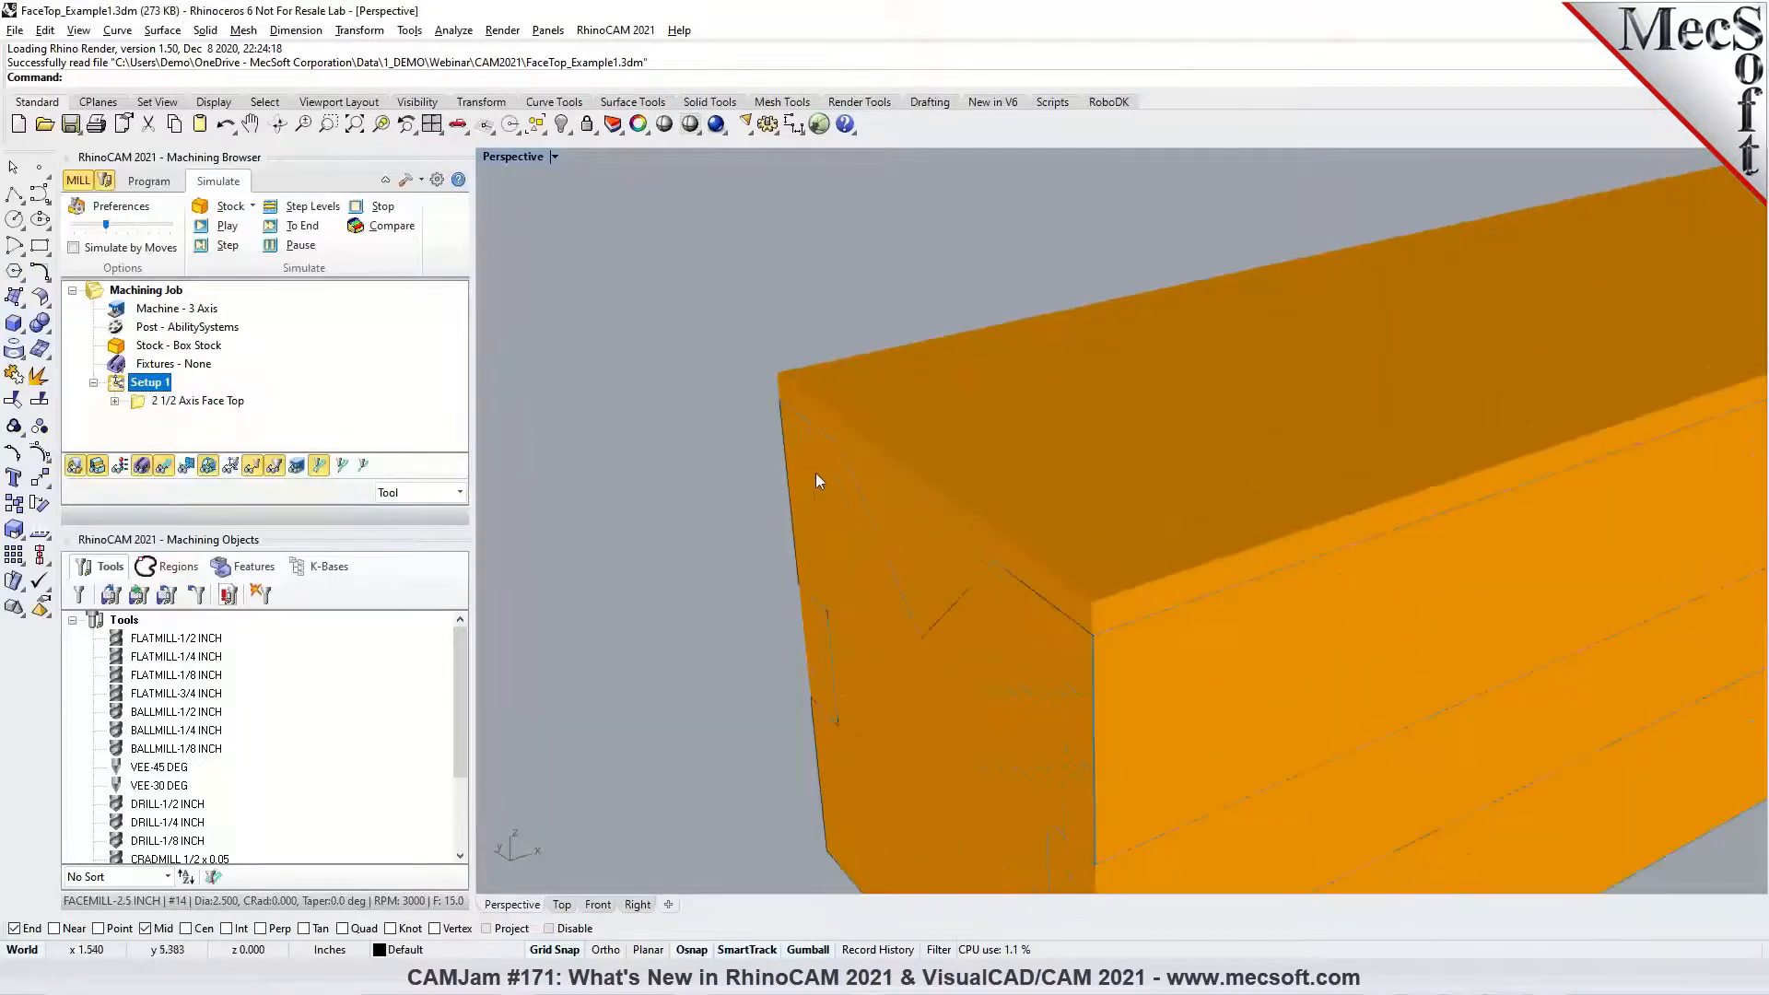
left_click(198, 402)
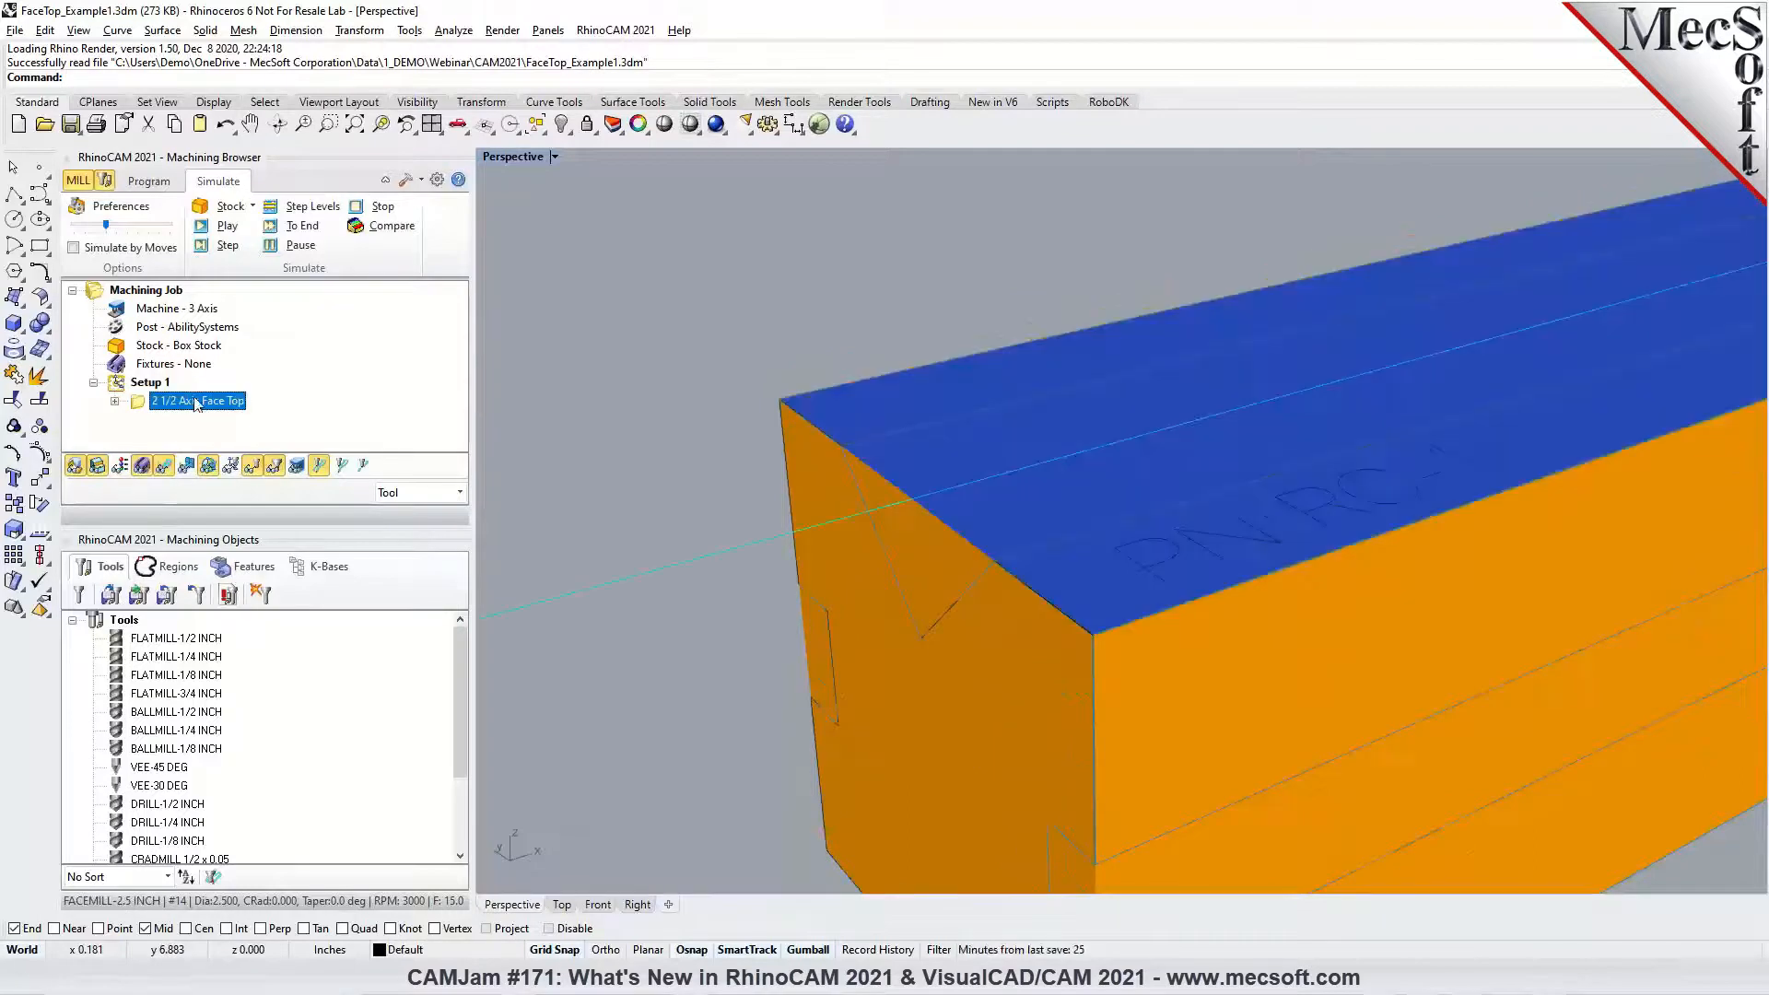
left_click(159, 387)
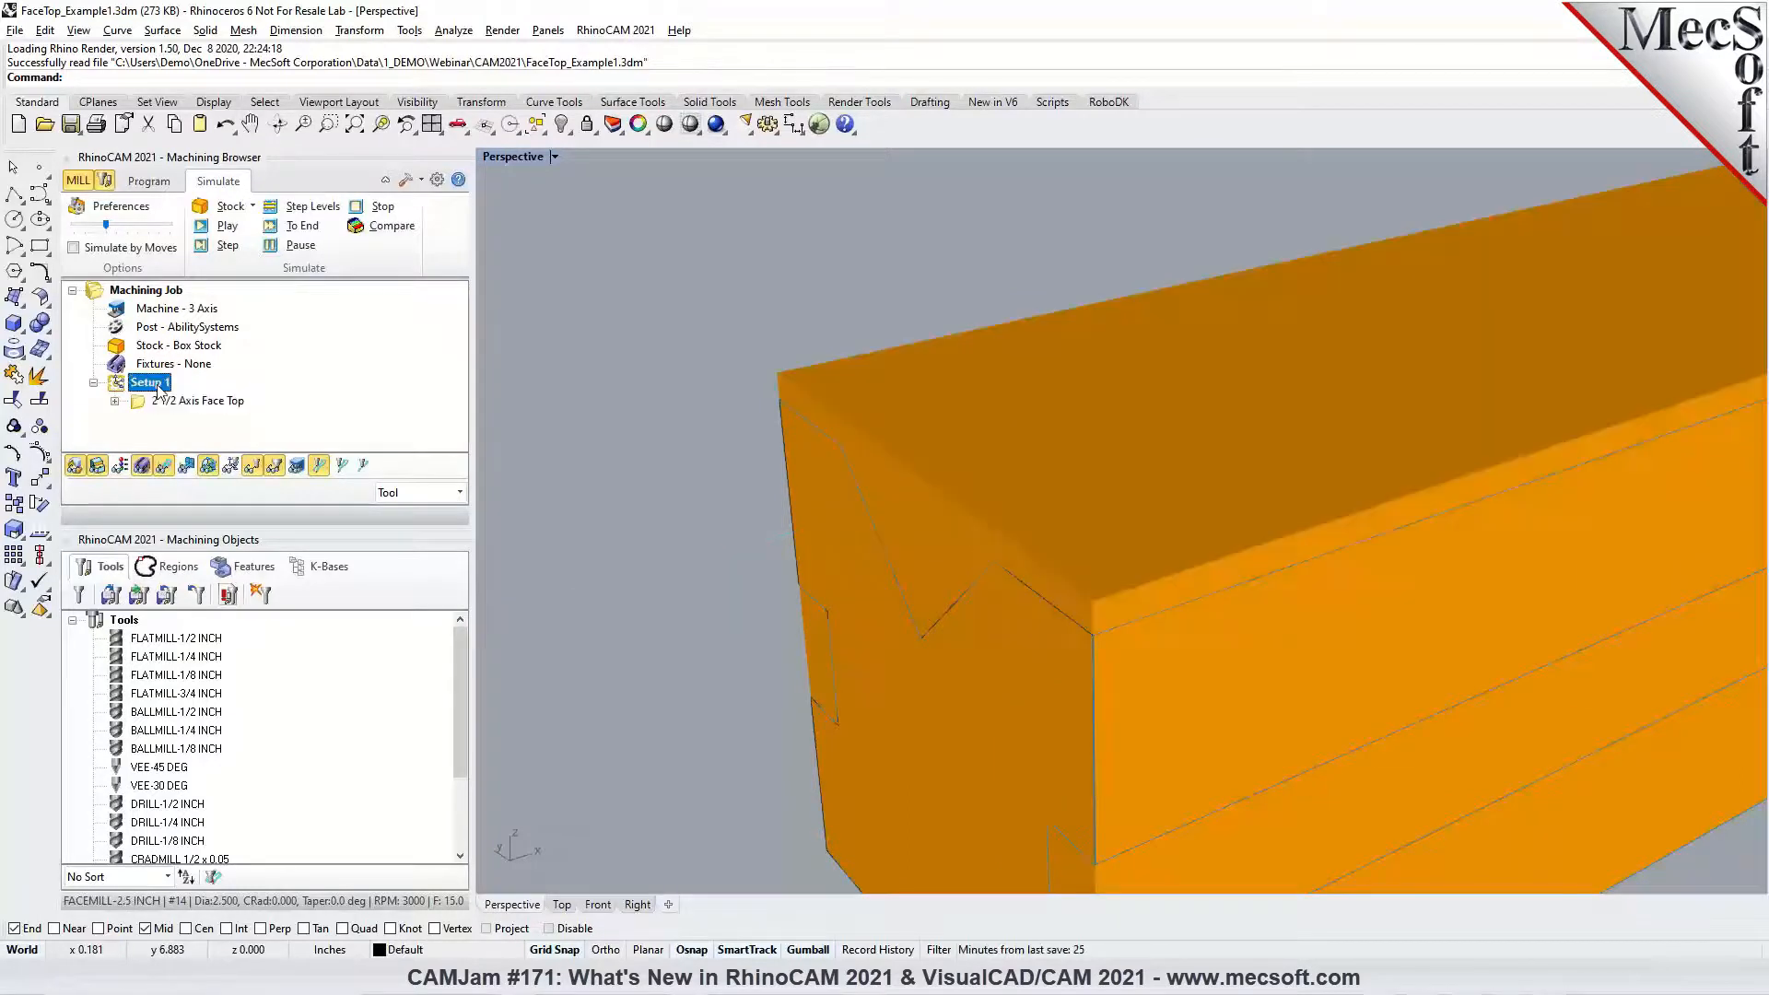
left_click(170, 402)
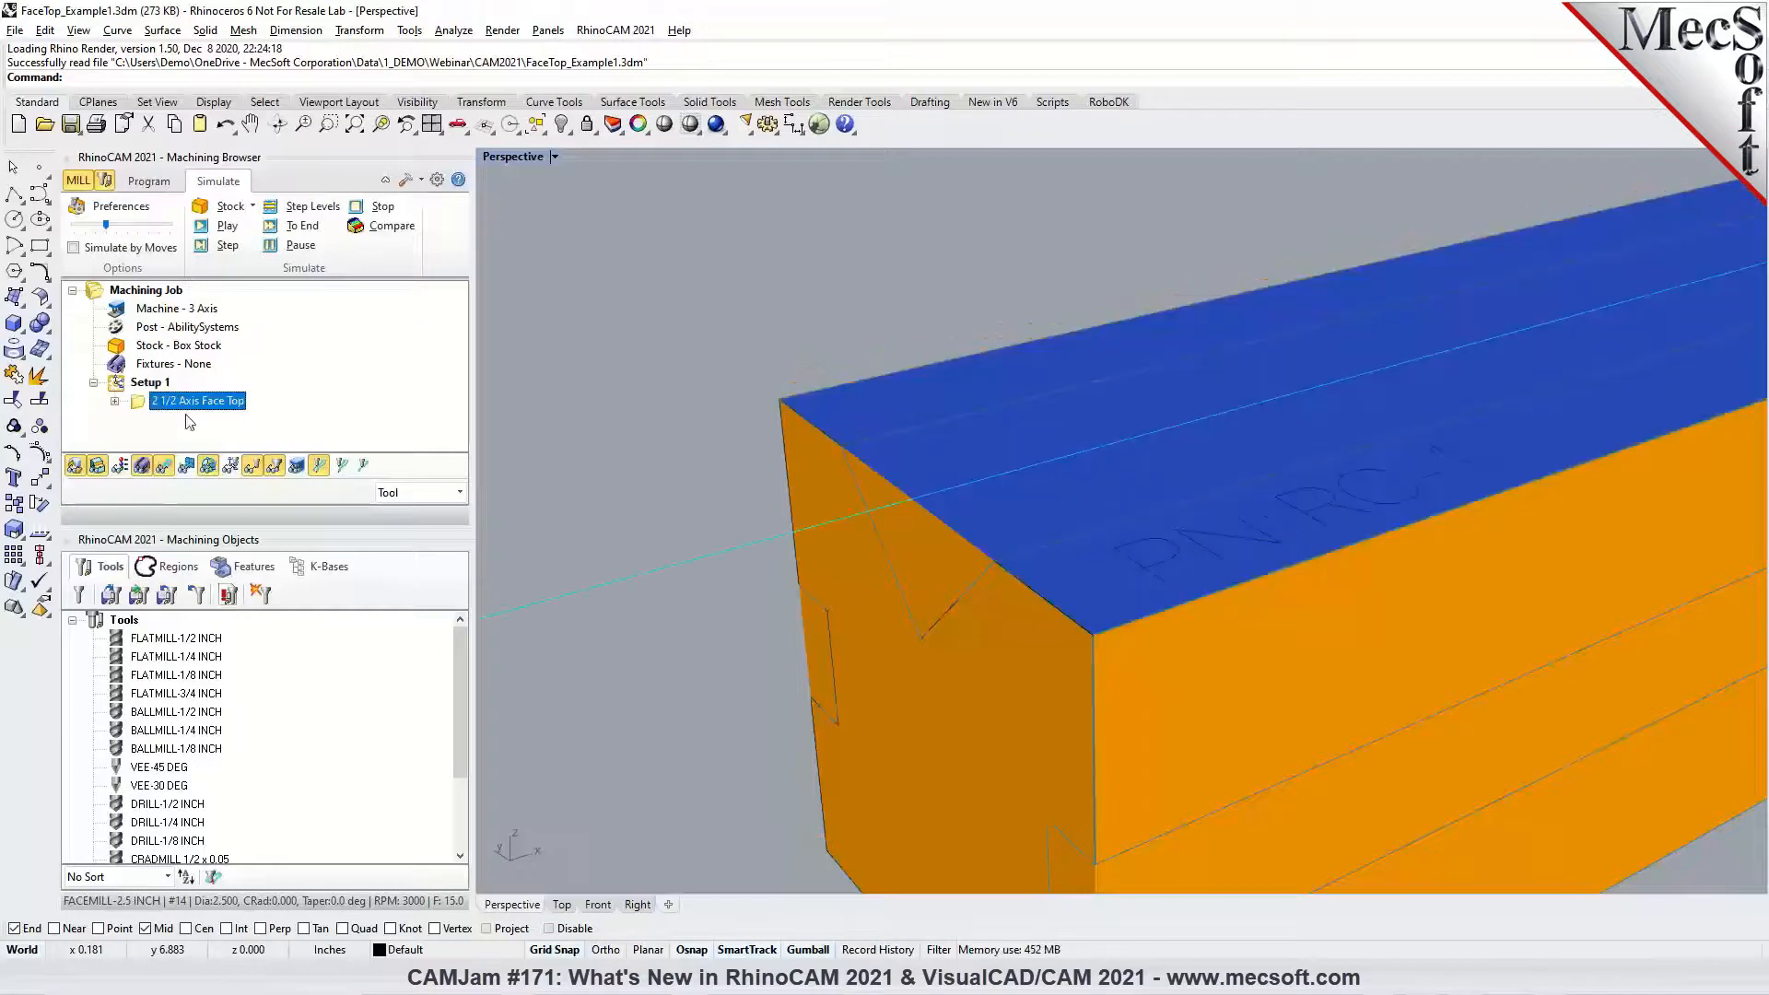
scroll(682, 564, "down", 5)
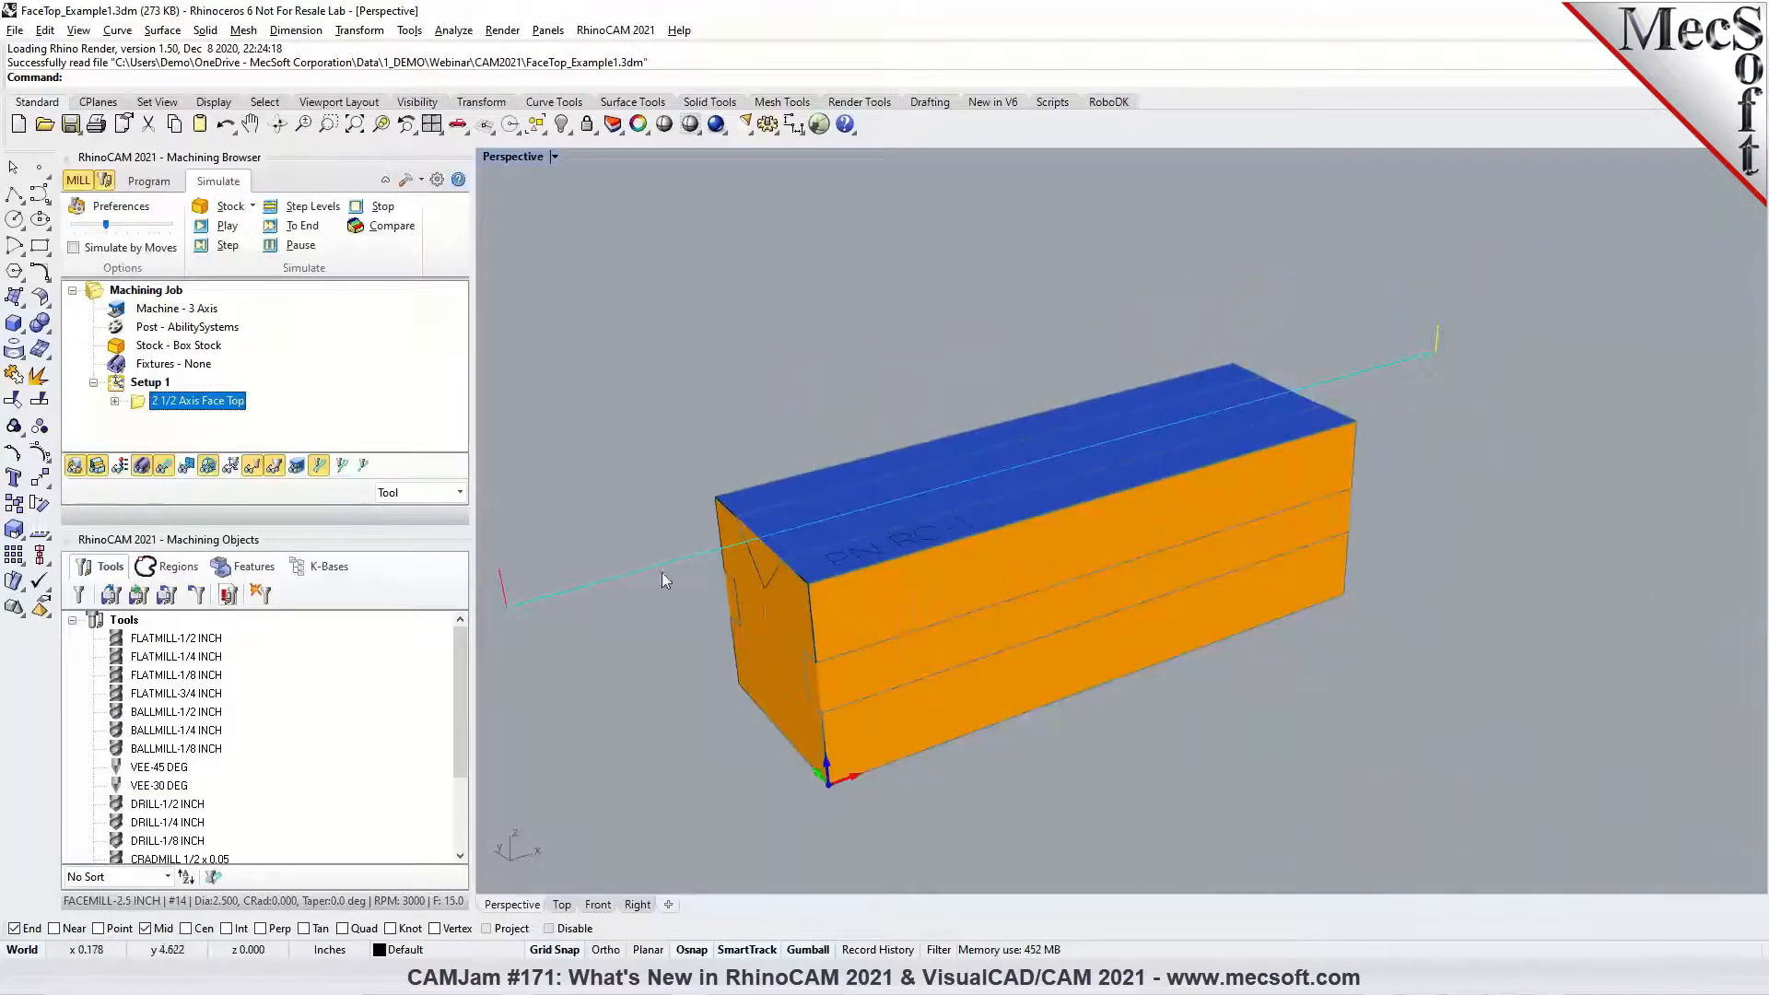
scroll(770, 605, "down", 2)
scroll(662, 625, "up", 1)
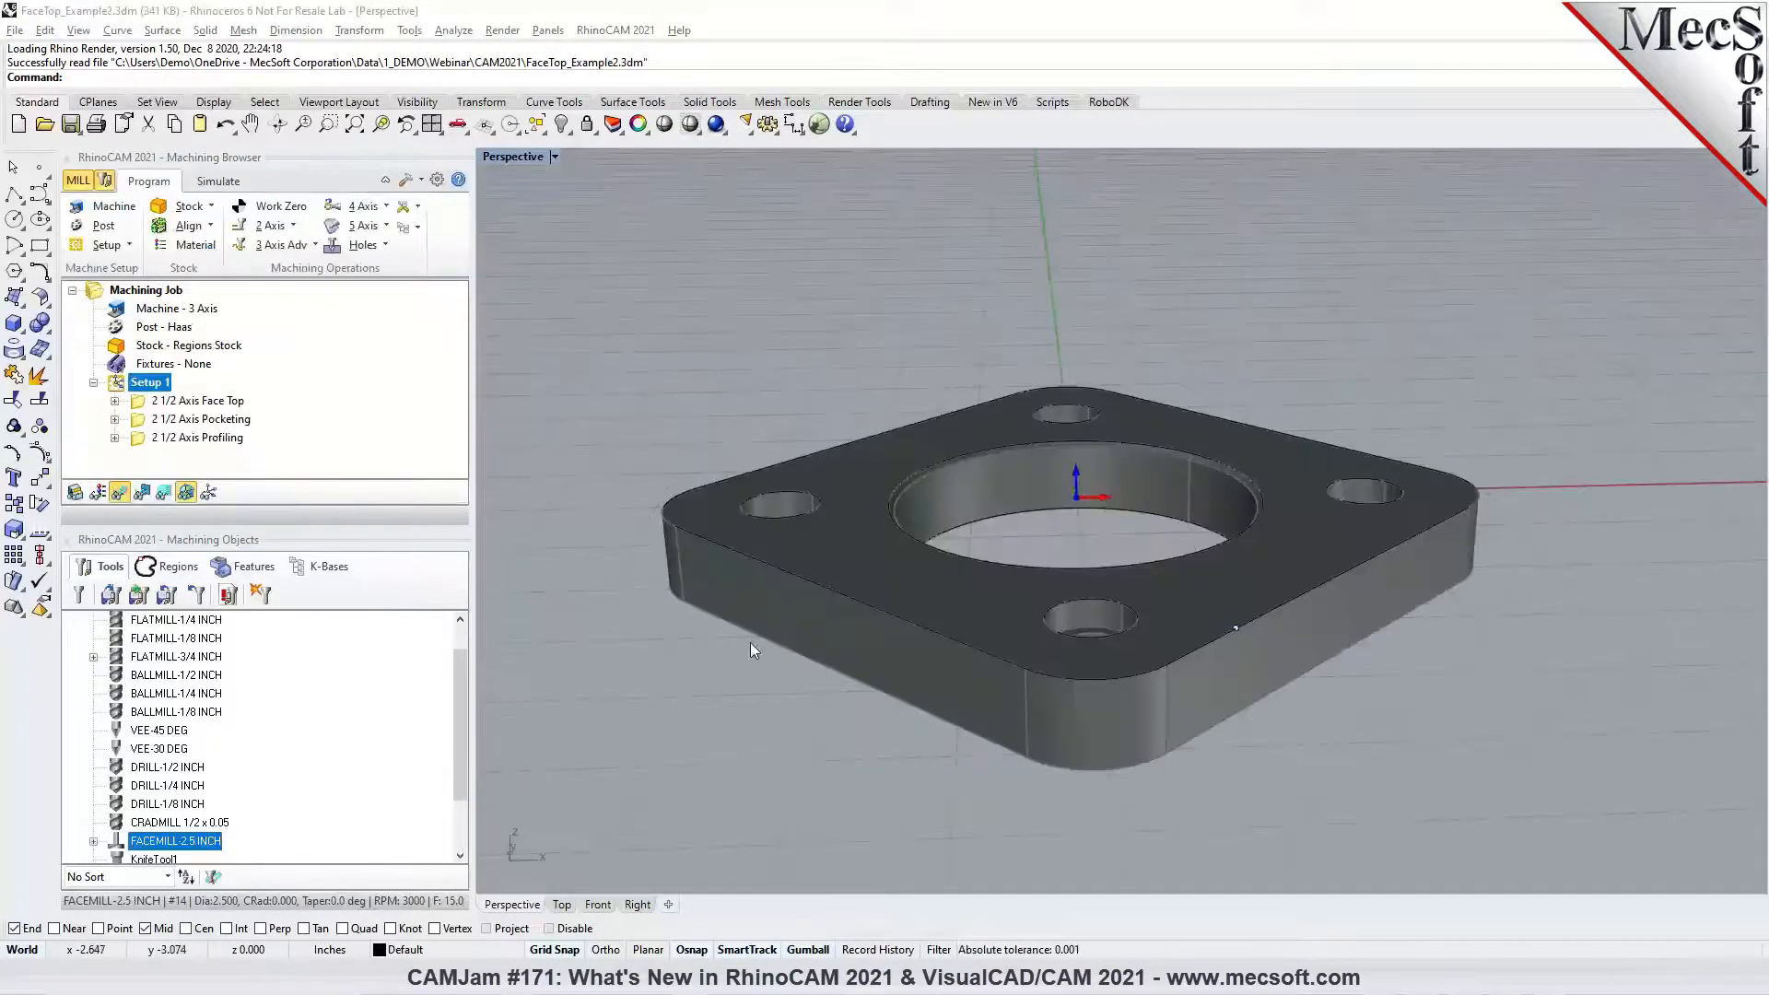
Examine the diamond-oriented flange part in FaceTop_Example2 in perspective and top views, along with its regions stock
scroll(750, 644, "down", 5)
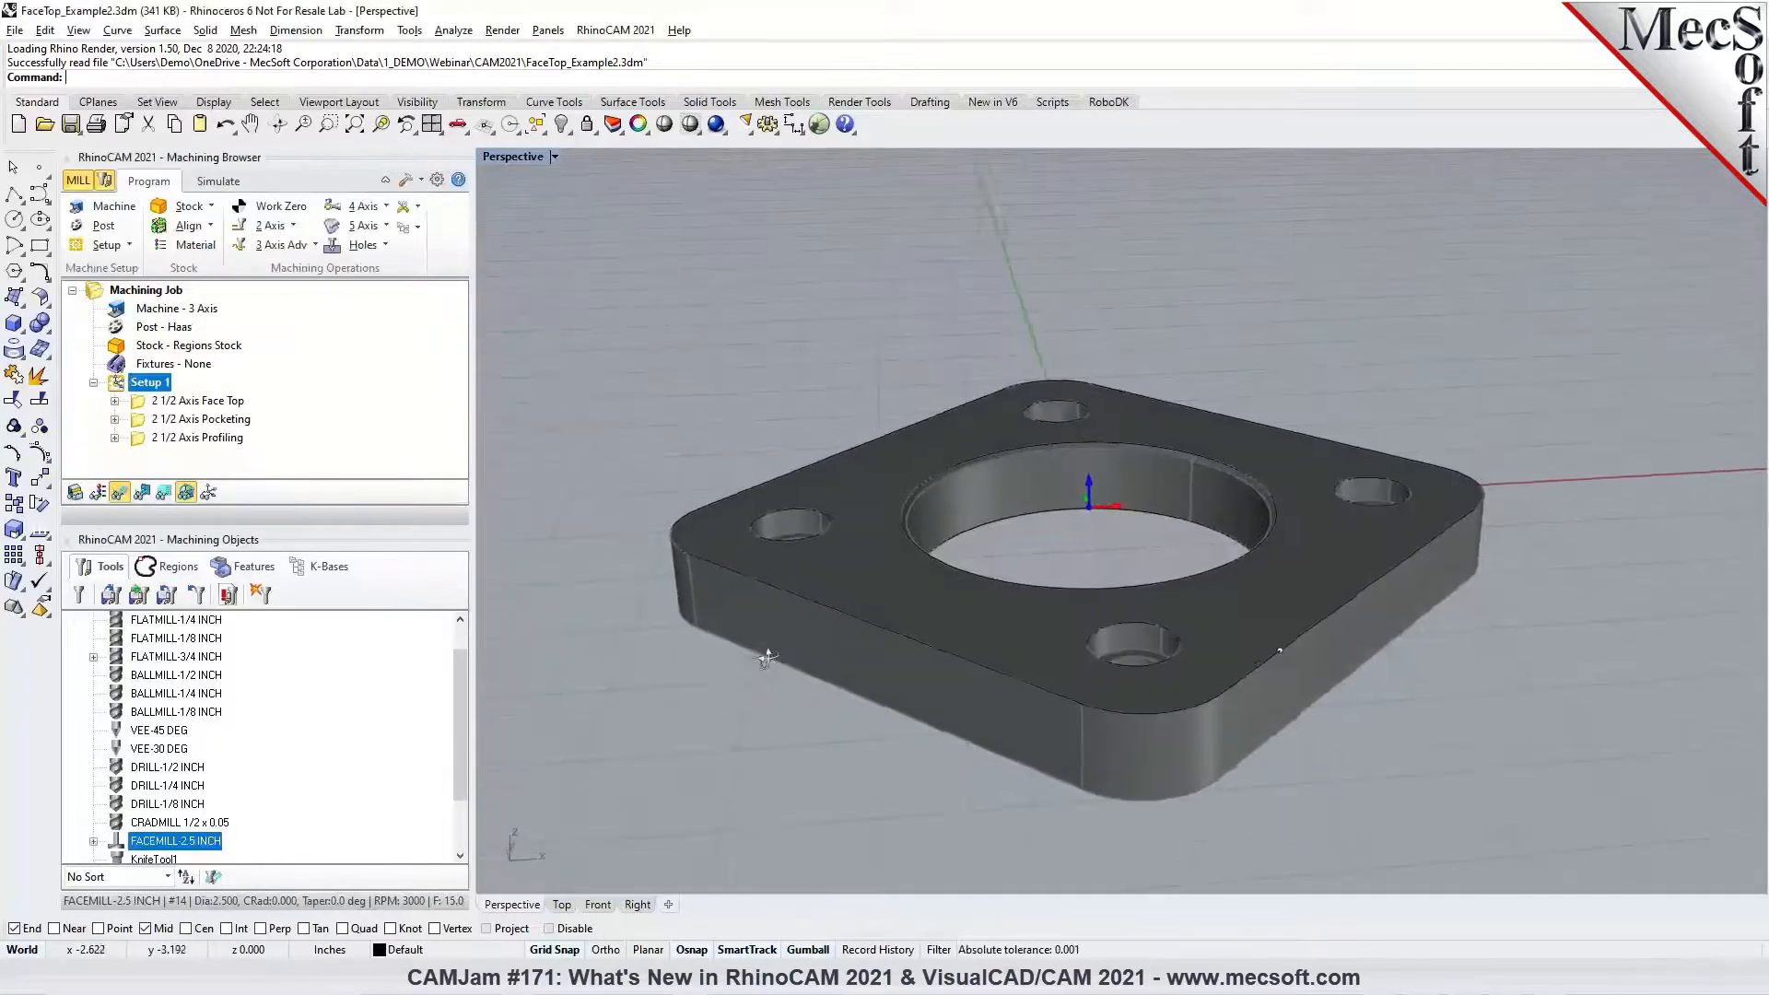
scroll(866, 568, "up", 2)
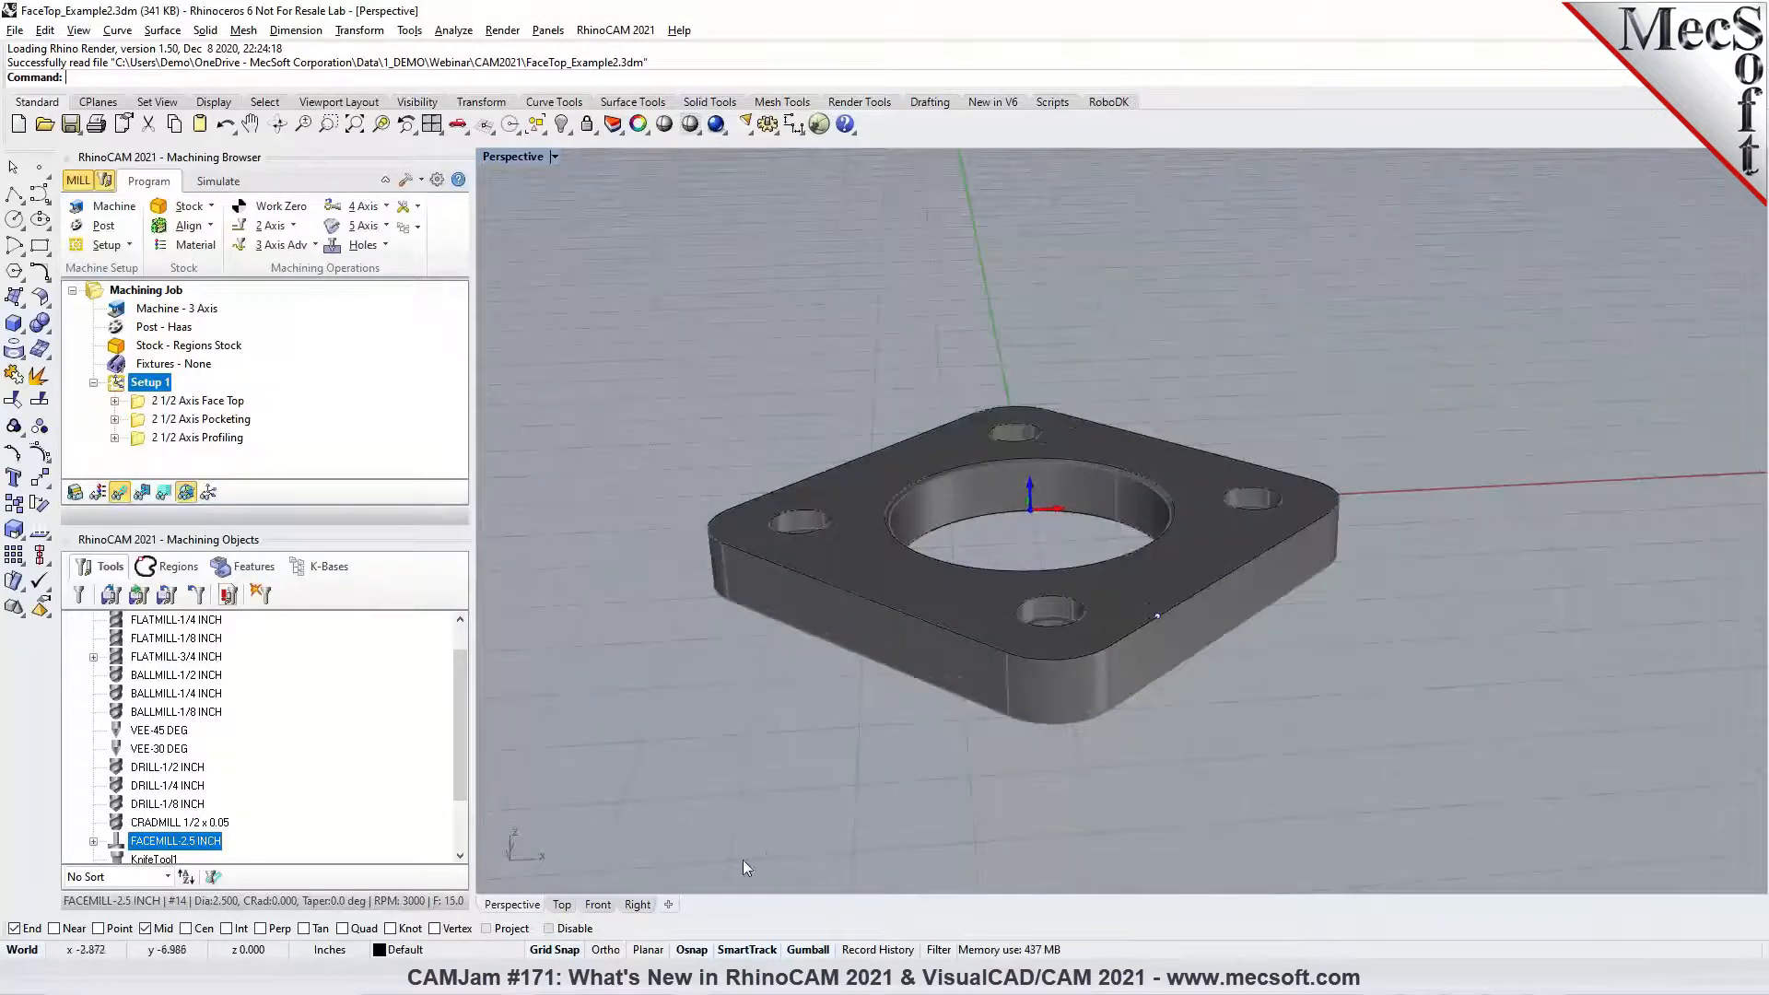
left_click(569, 905)
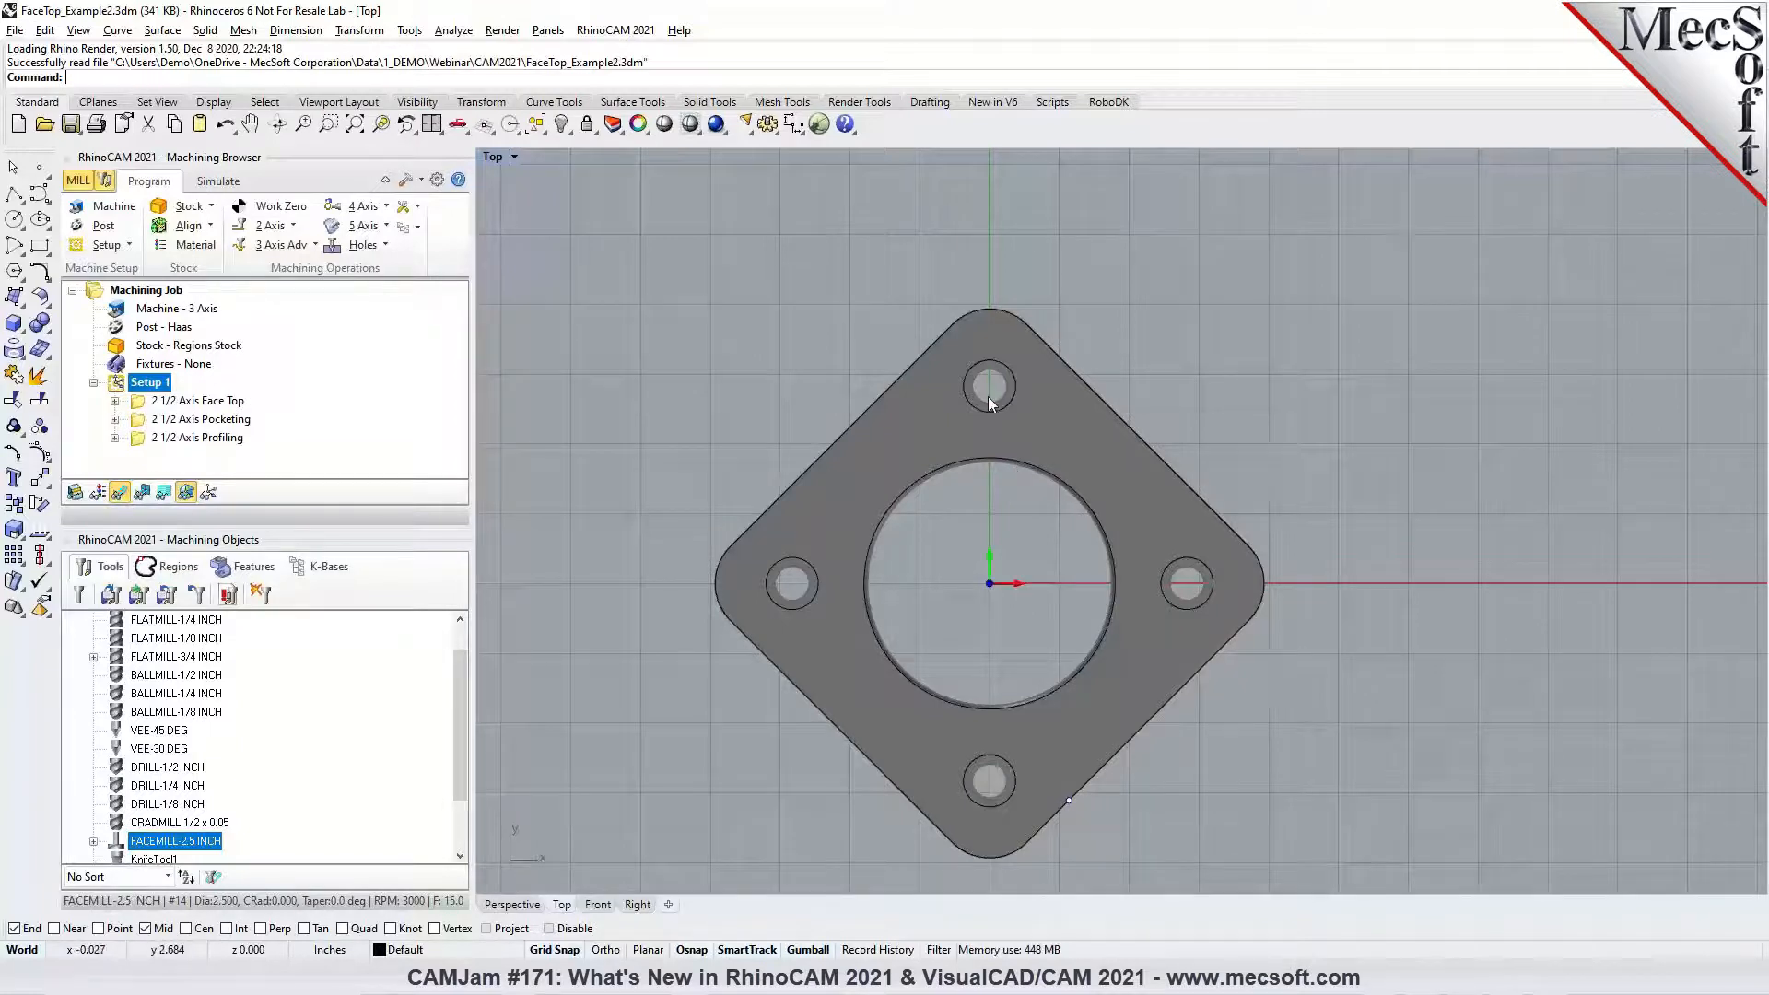
left_click(502, 905)
left_click(189, 346)
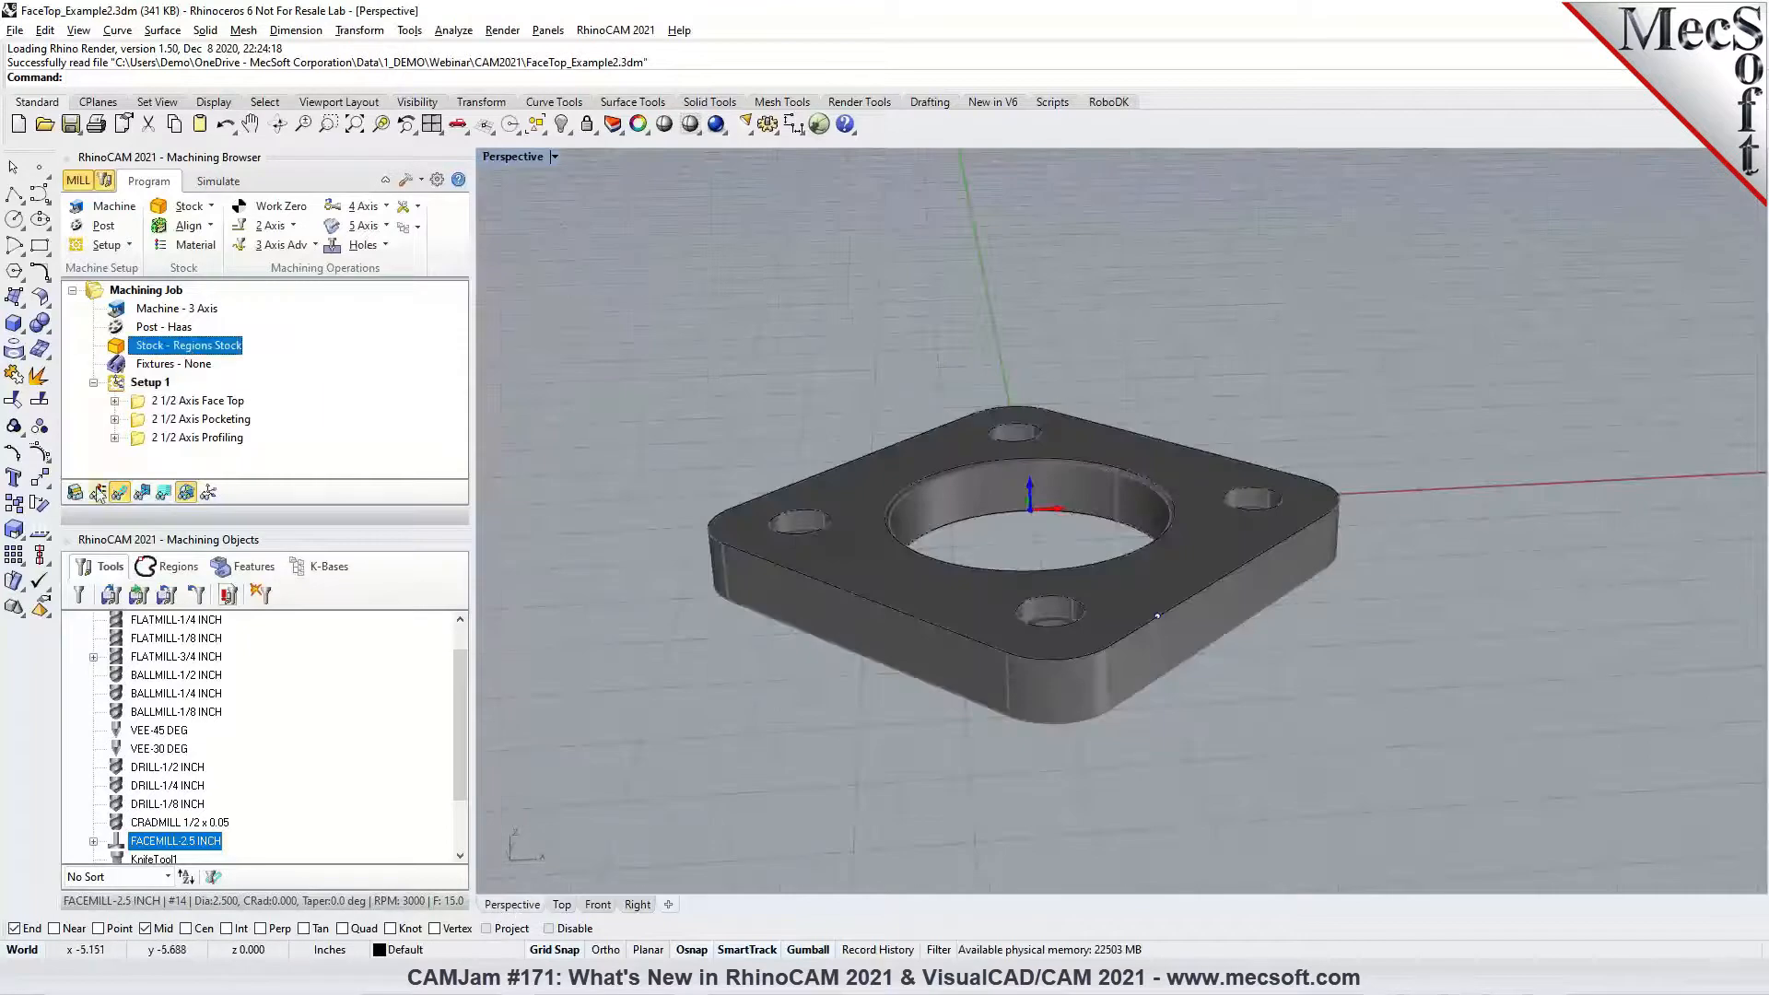
Generate the 2 1/2 Axis Face Top toolpath with Compute Optimum Cut Angle enabled and simulate it on the stock
left_click(184, 402)
double_click(136, 410)
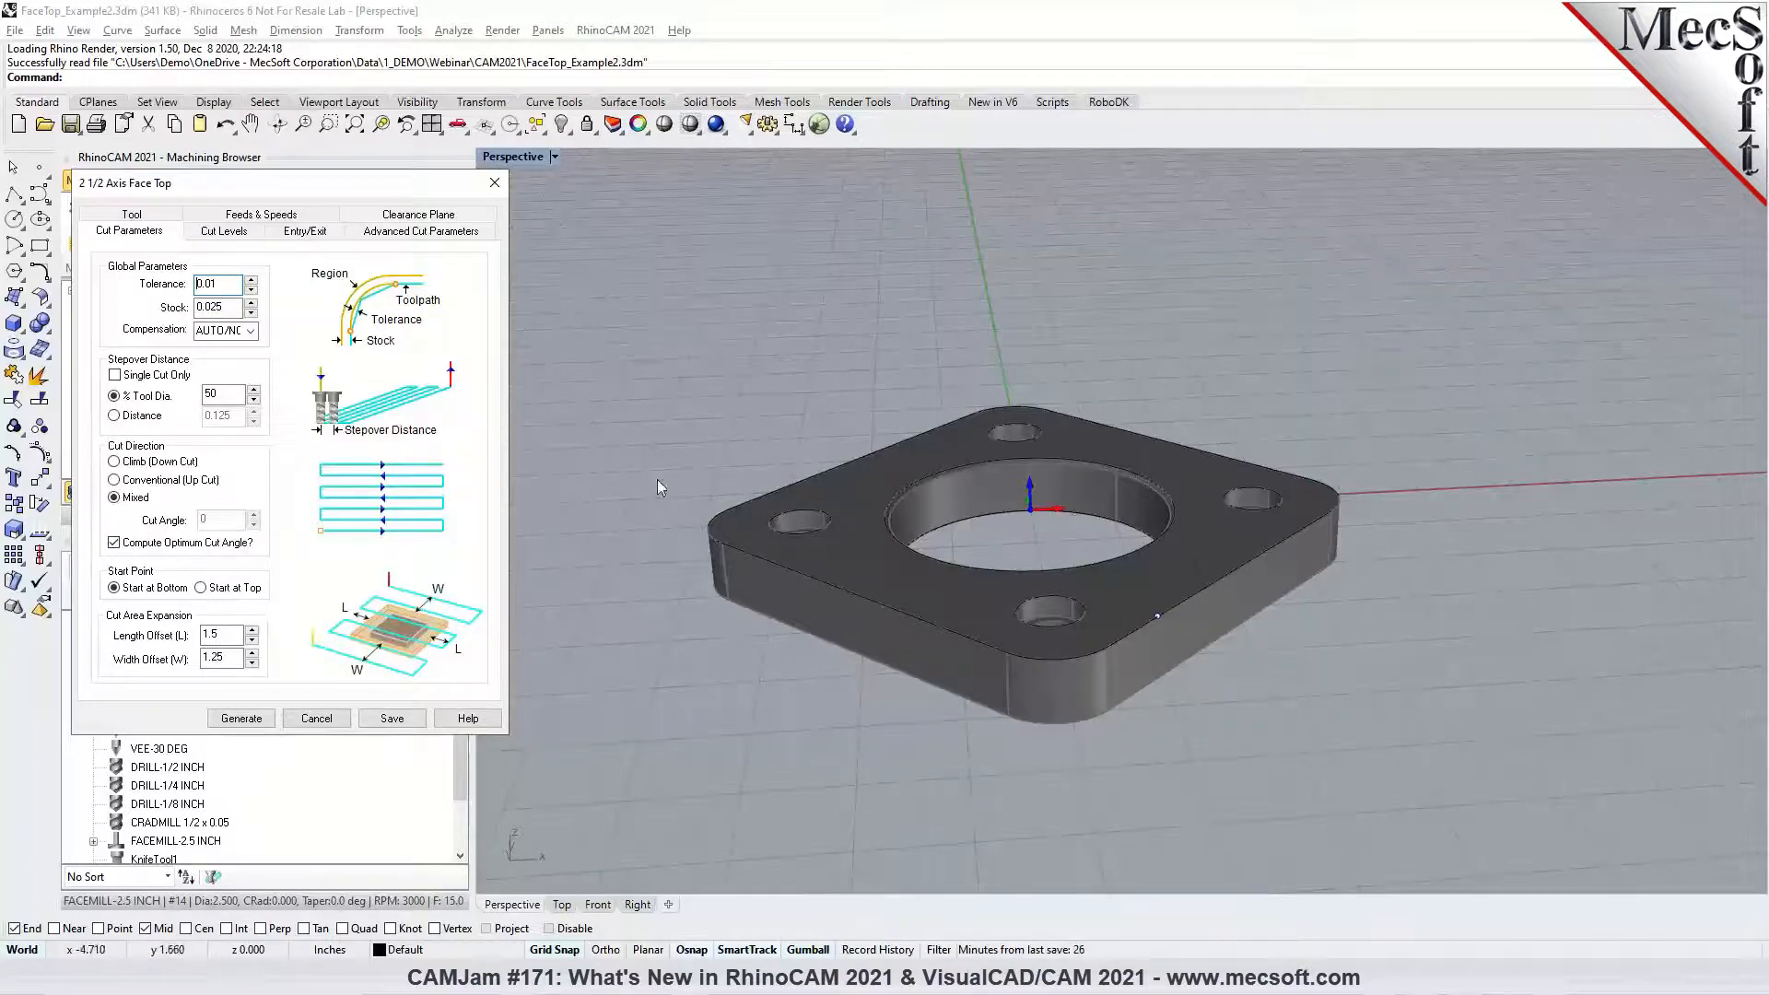
left_click(254, 721)
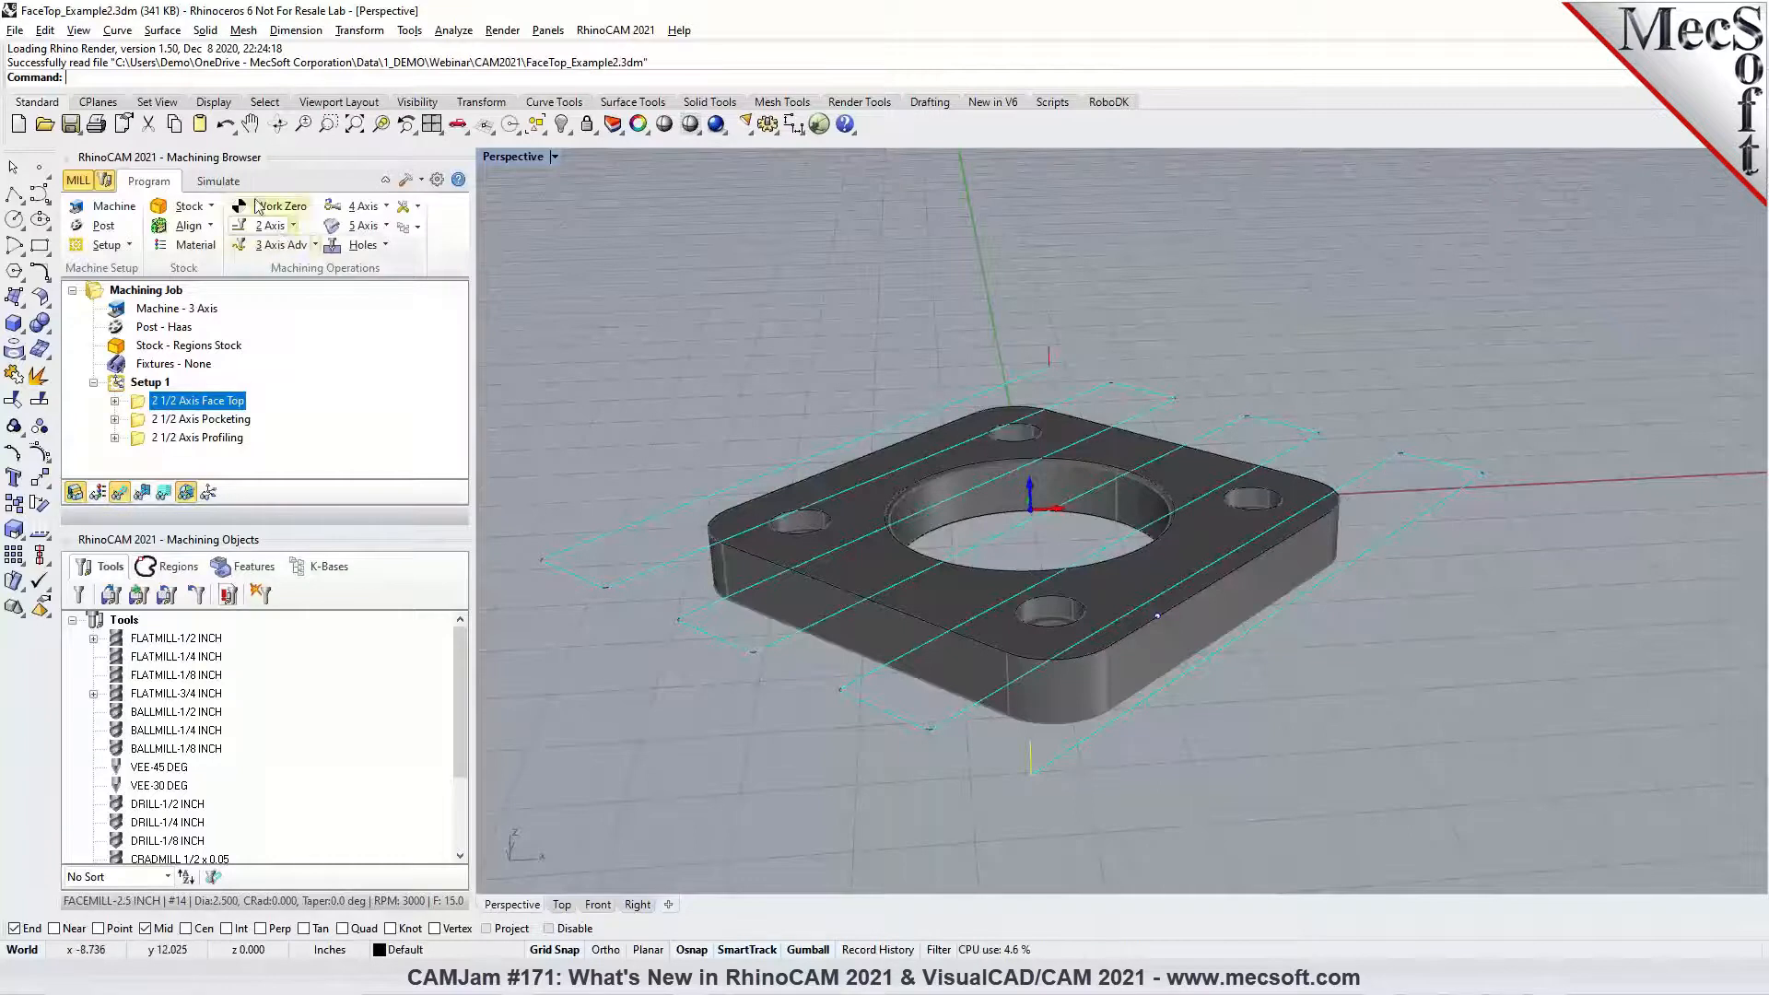
left_click(217, 181)
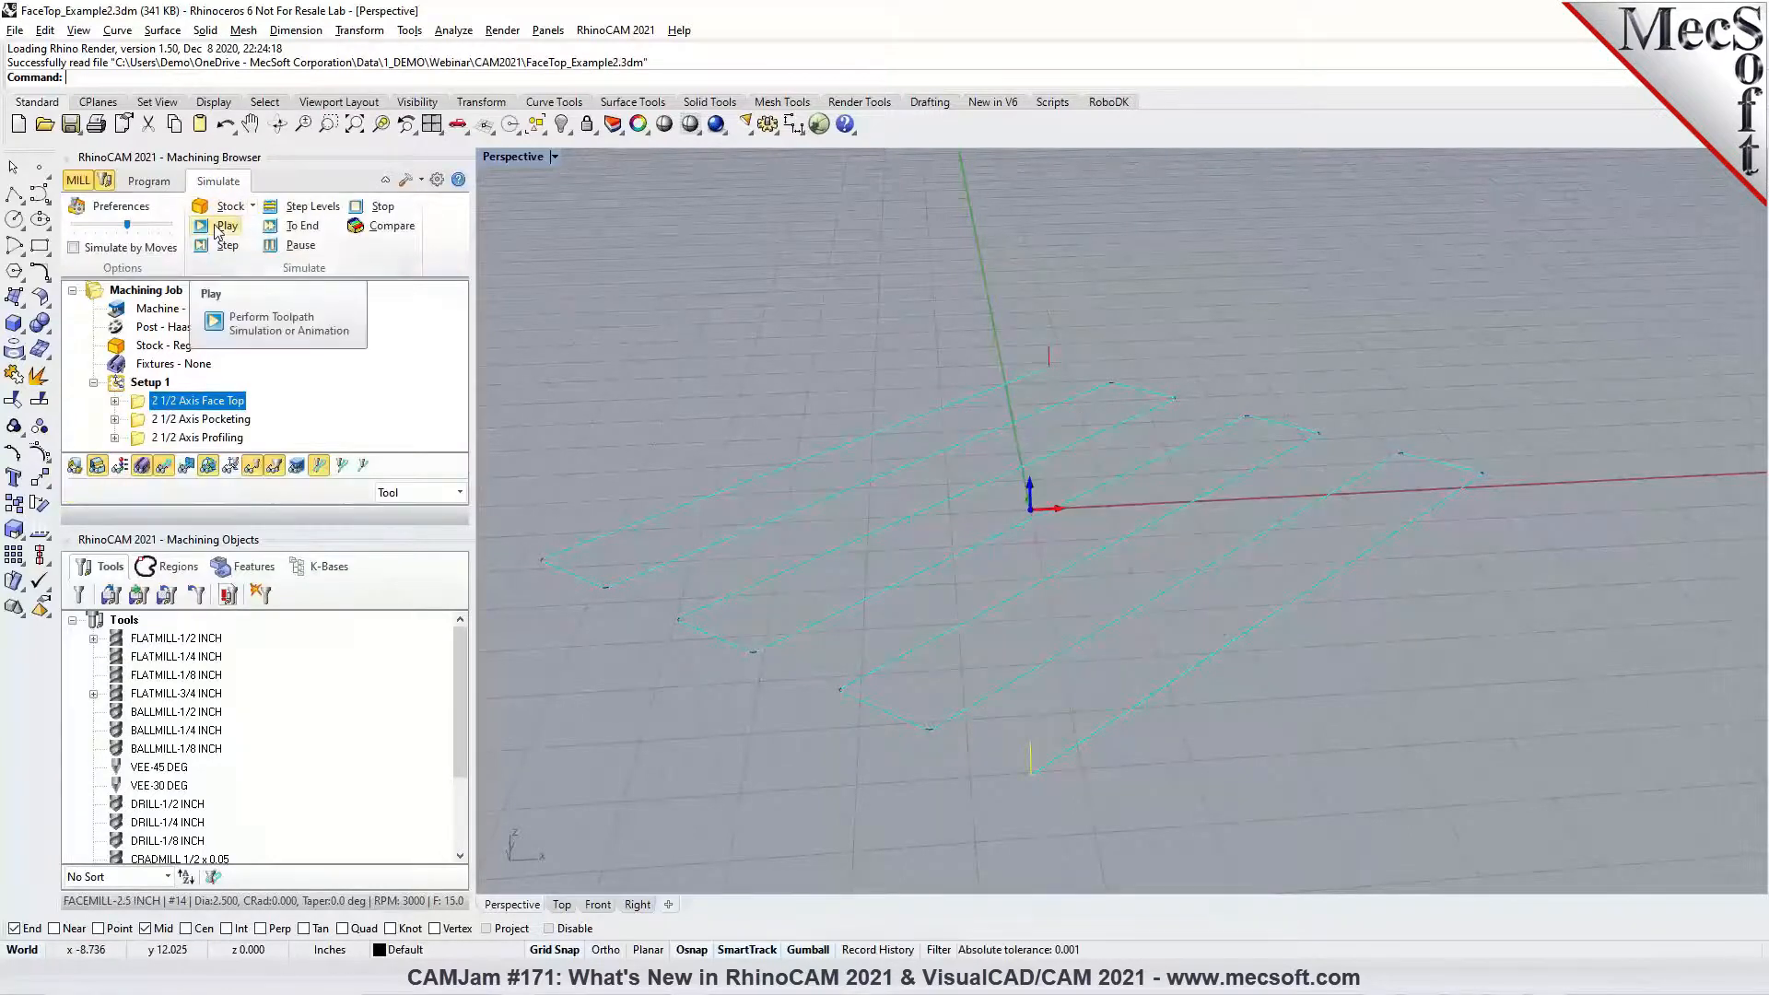
left_click(221, 226)
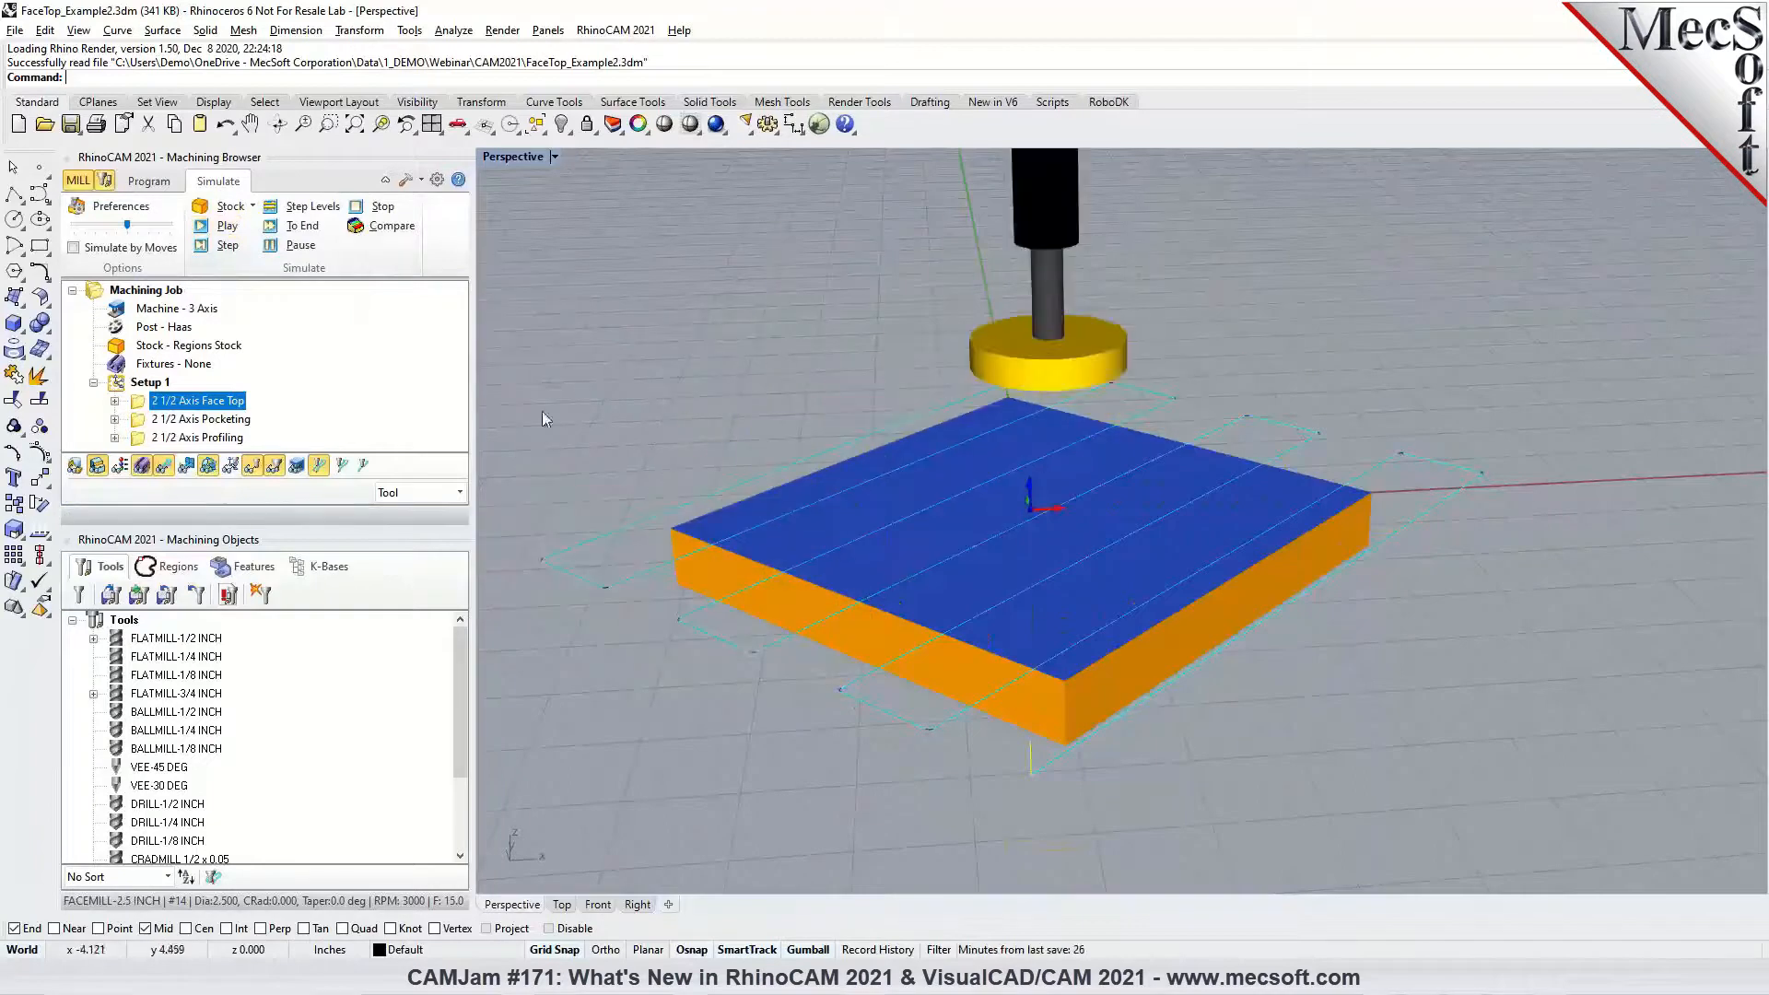
Turn off Compute Optimum Cut Angle for the Face Top operation and regenerate its toolpath at a cut angle of 0
double_click(140, 405)
left_click(147, 216)
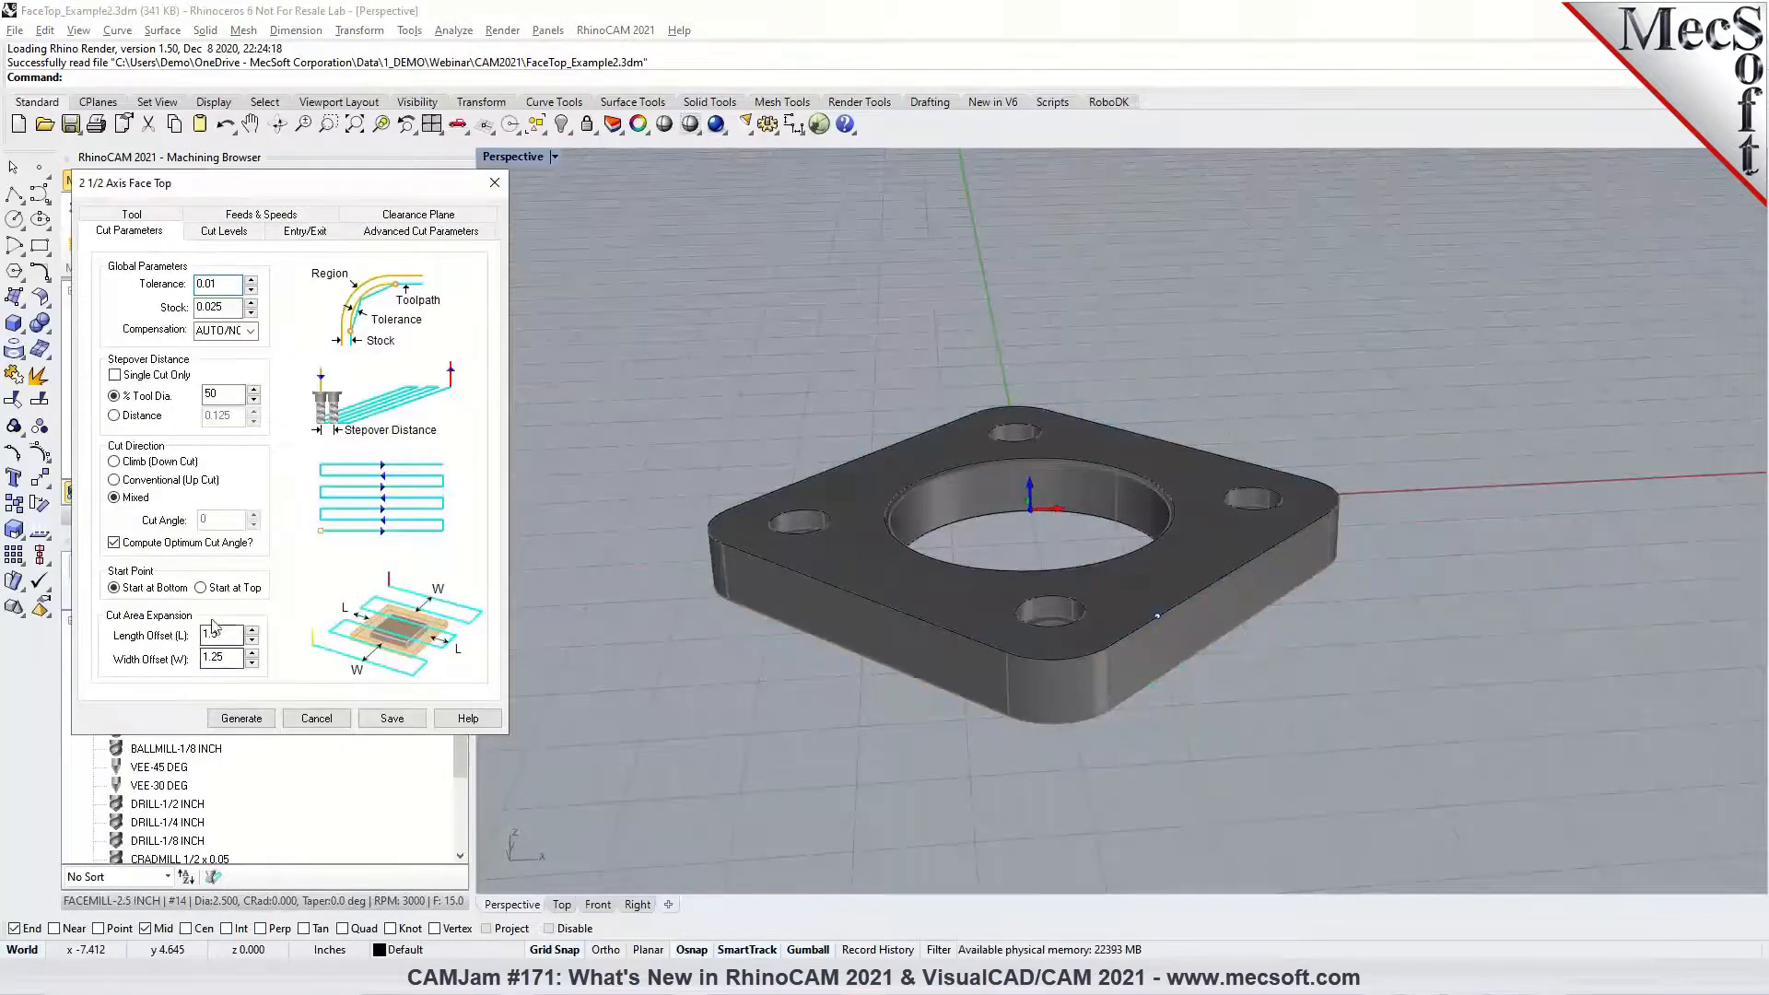
mouse_move(204, 673)
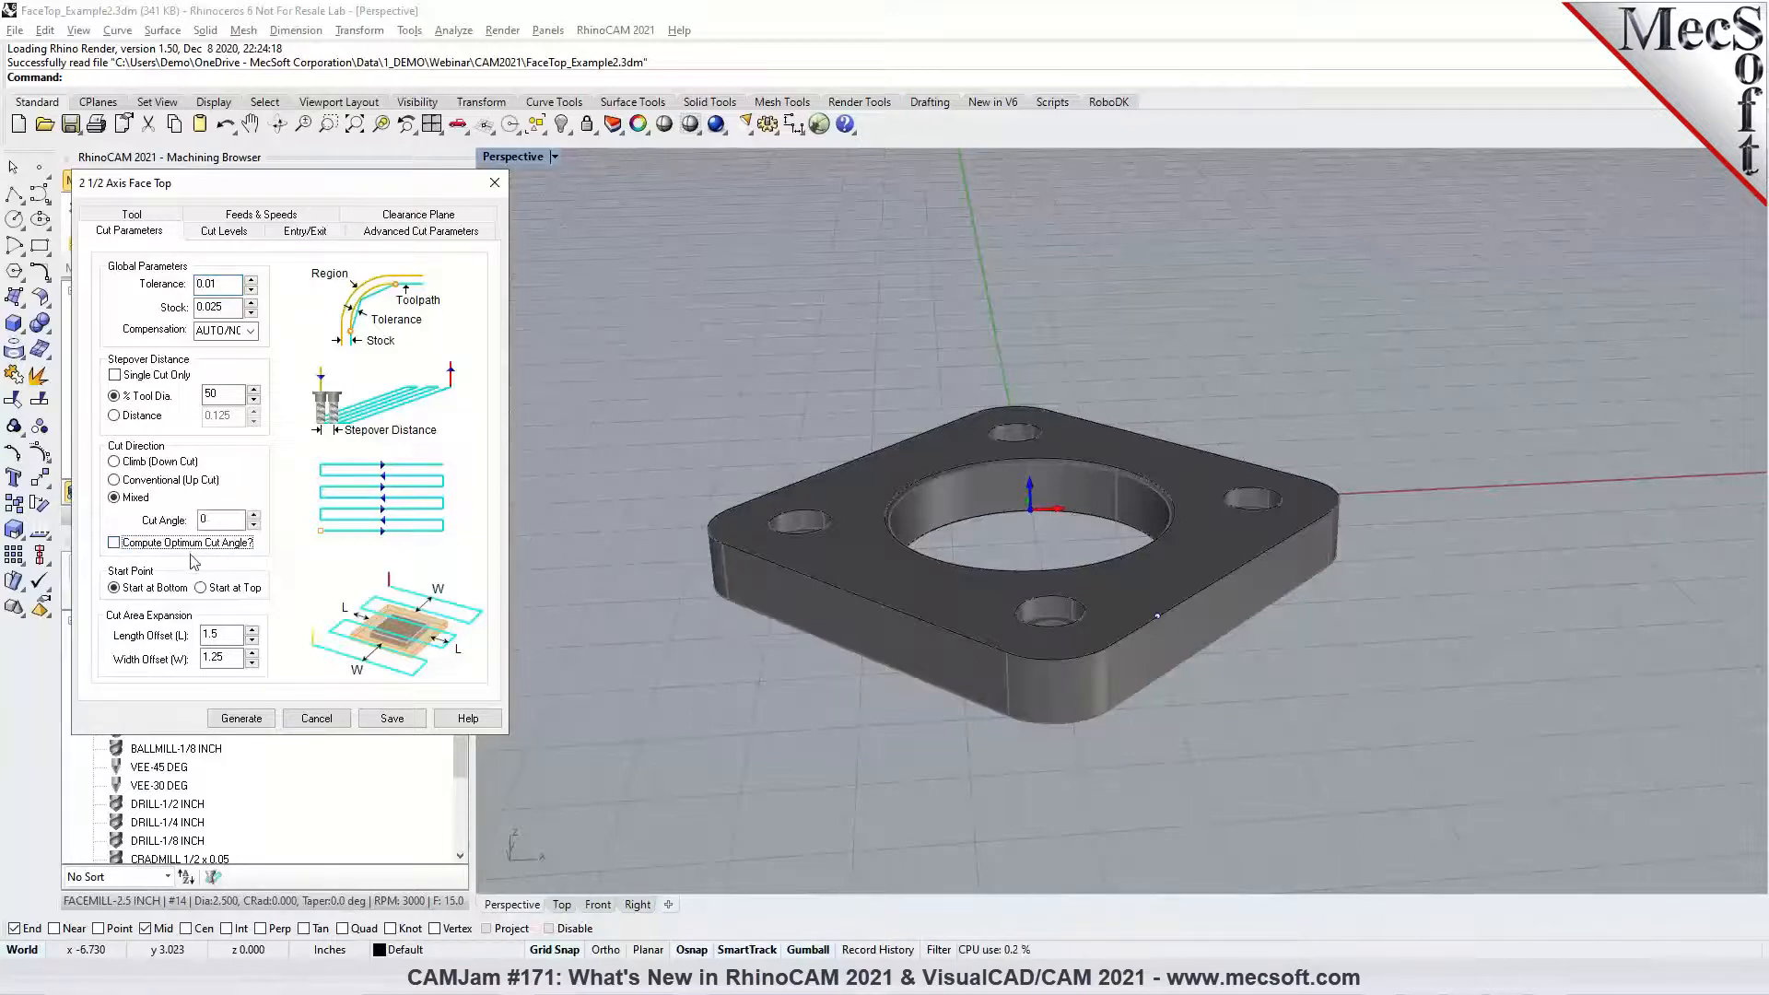
left_click(258, 723)
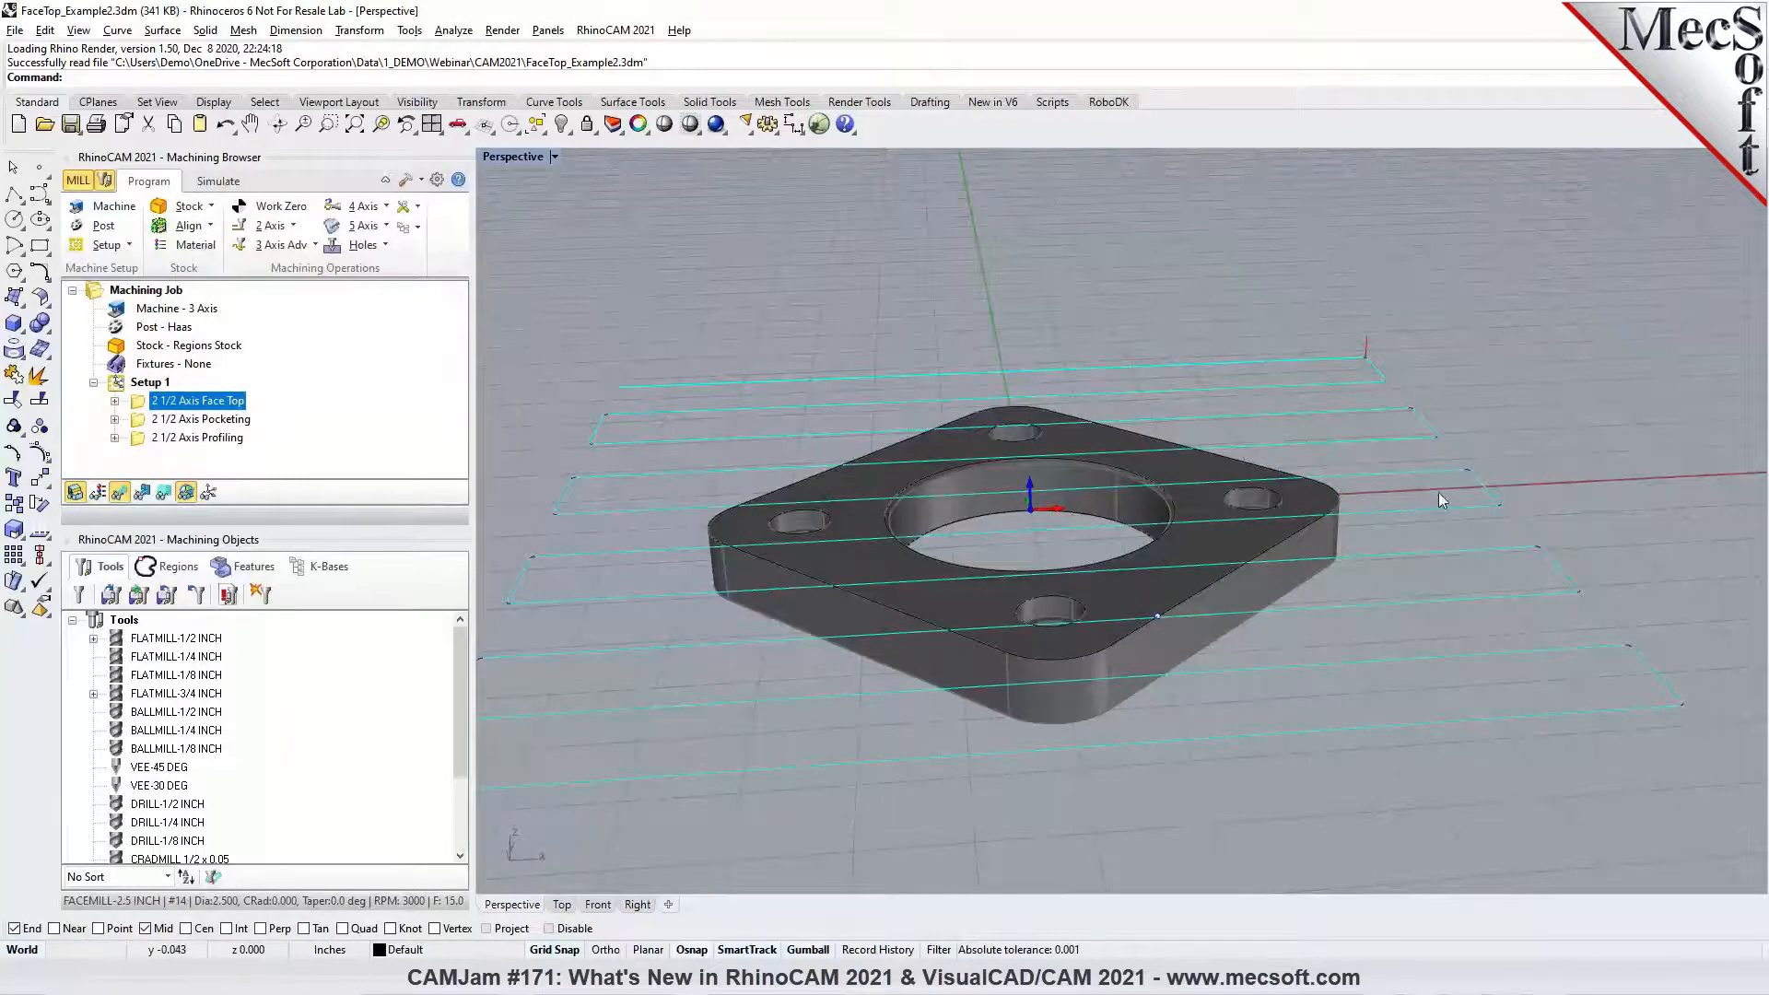
Re-enable Compute Optimum Cut Angle for the Face Top operation, then regenerate and simulate its toolpath on the stock
double_click(143, 406)
left_click(131, 206)
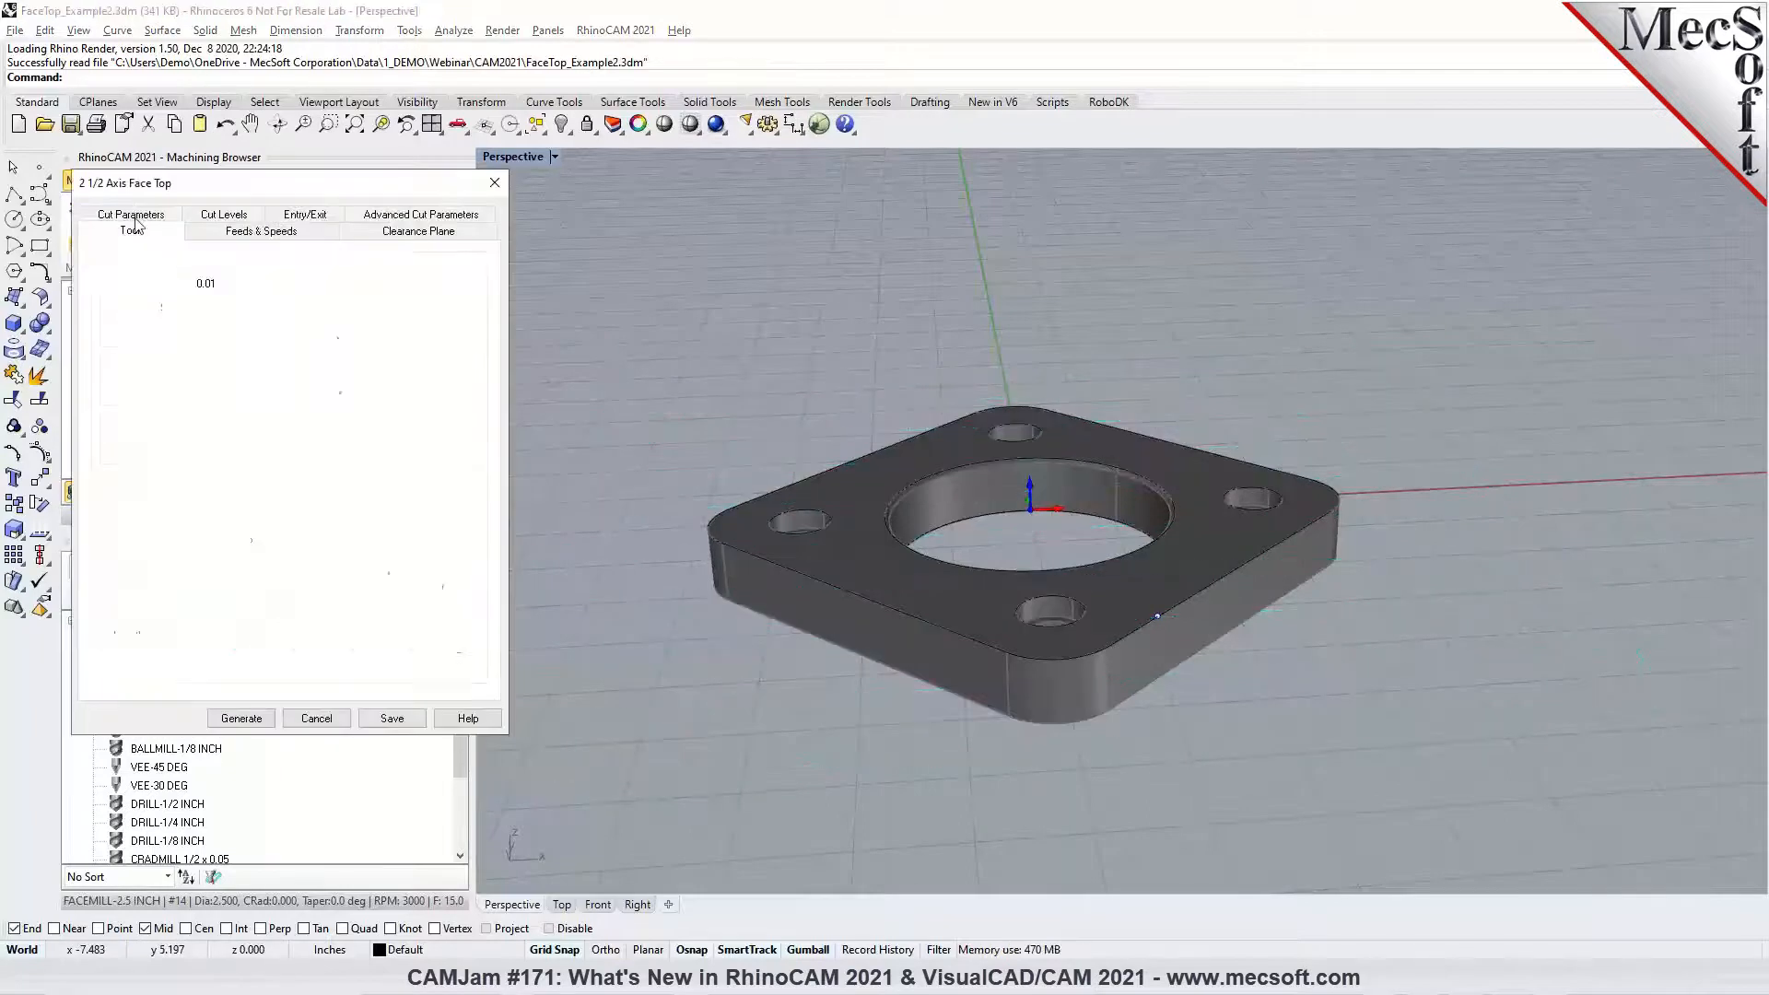
mouse_move(210, 520)
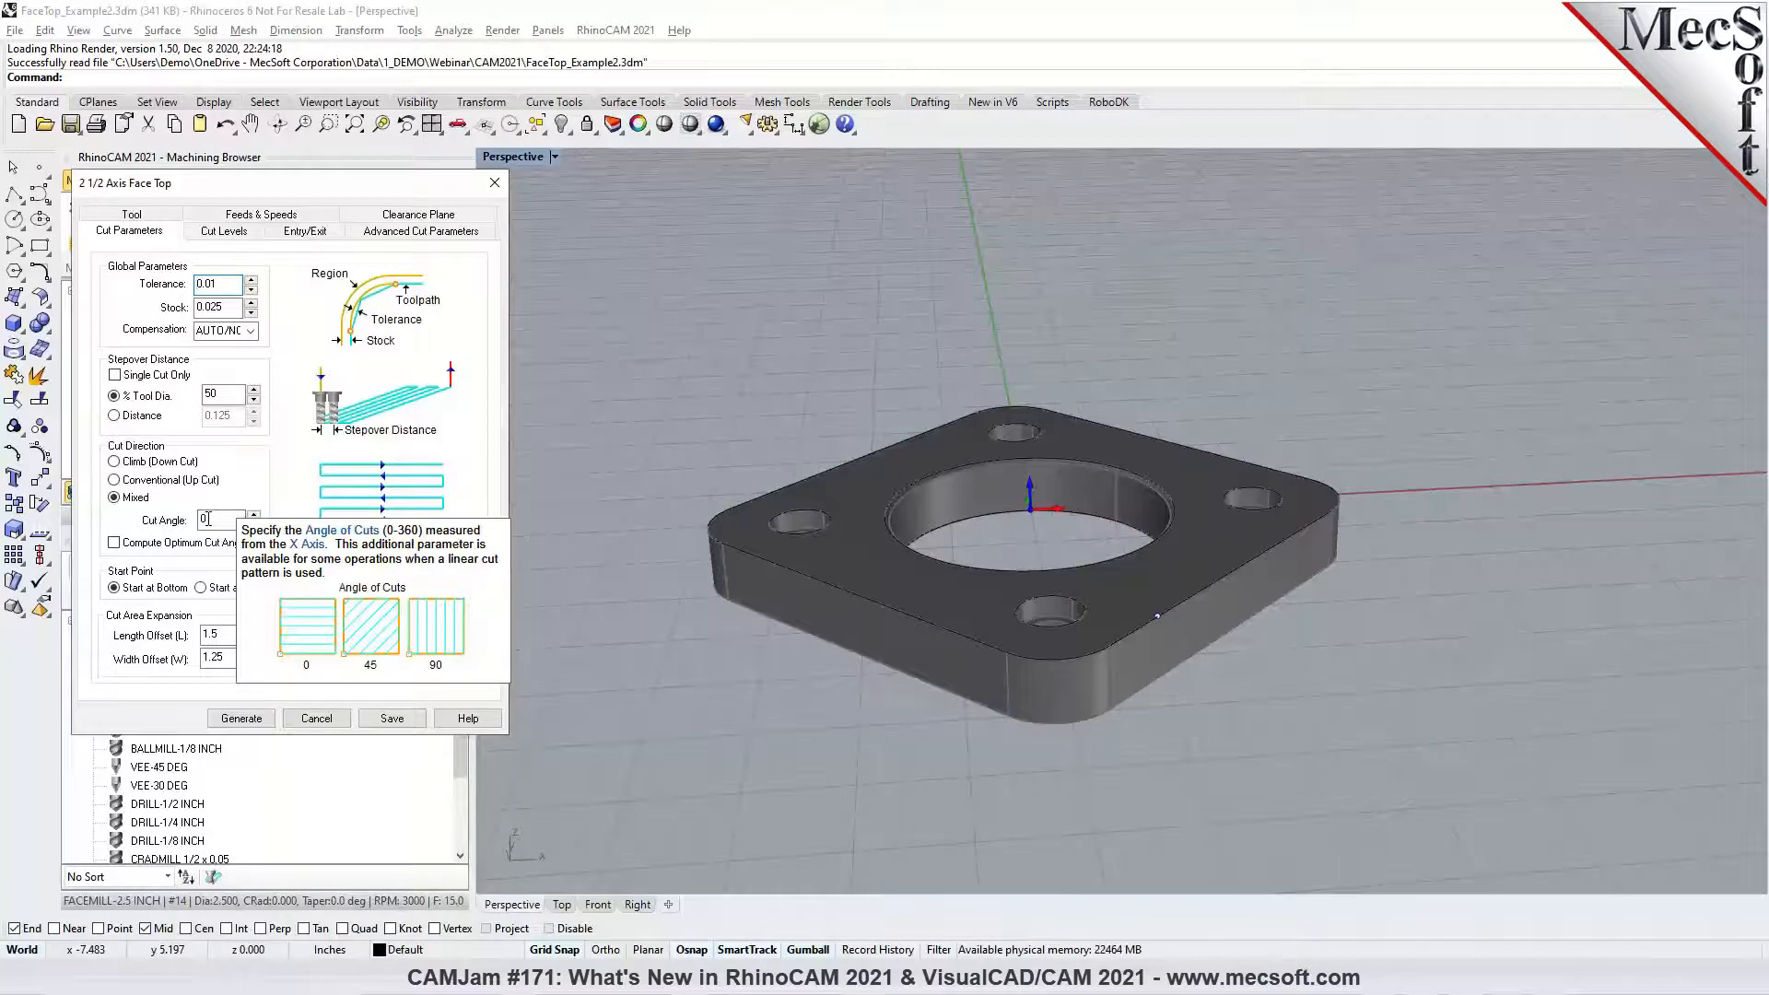
left_click(115, 546)
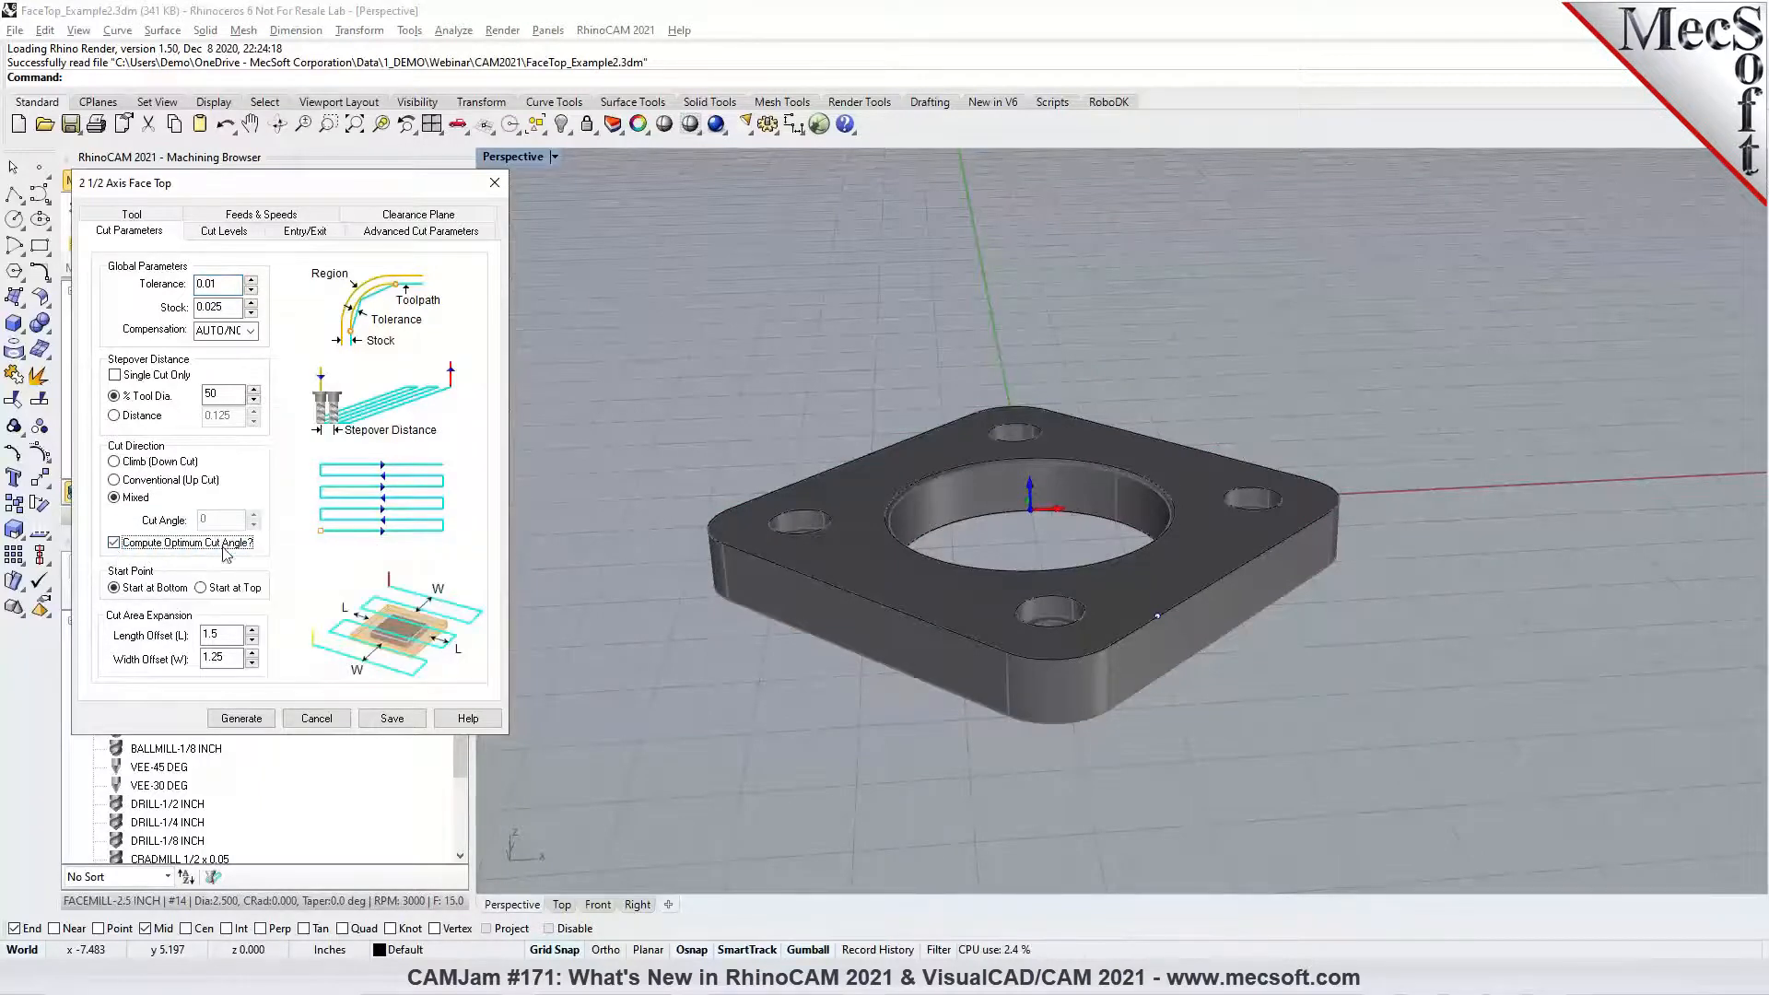
left_click(242, 718)
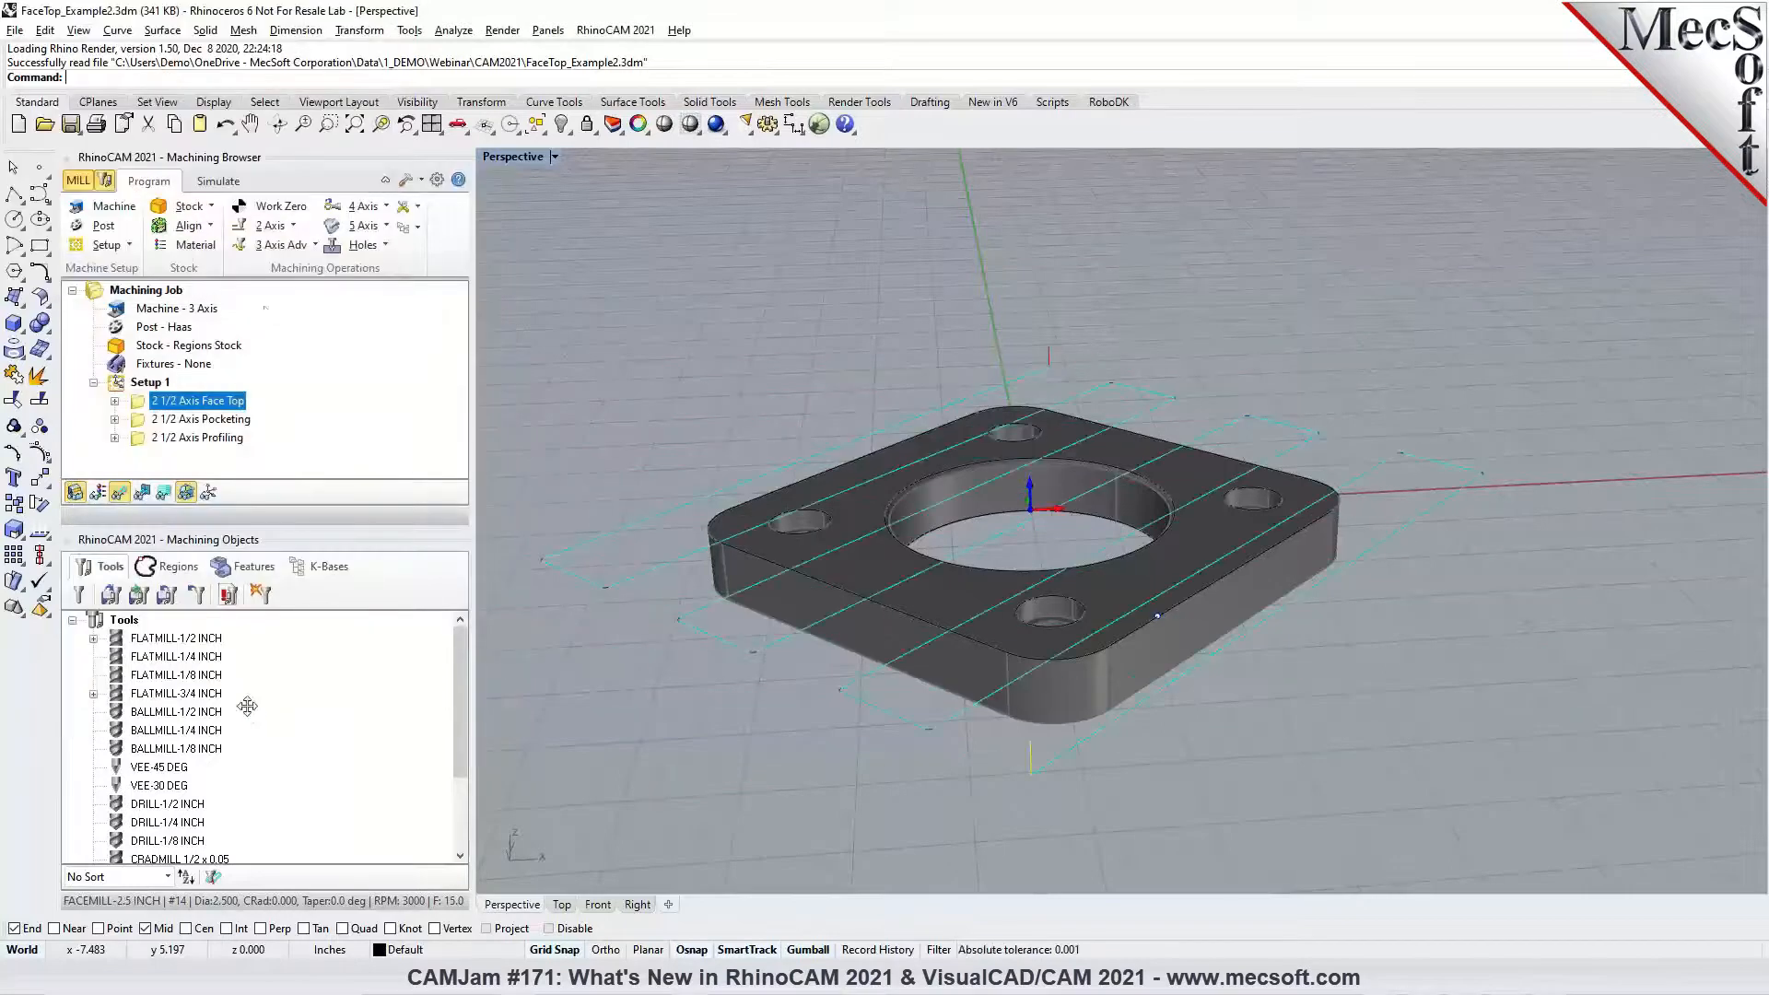
left_click(221, 183)
left_click(208, 230)
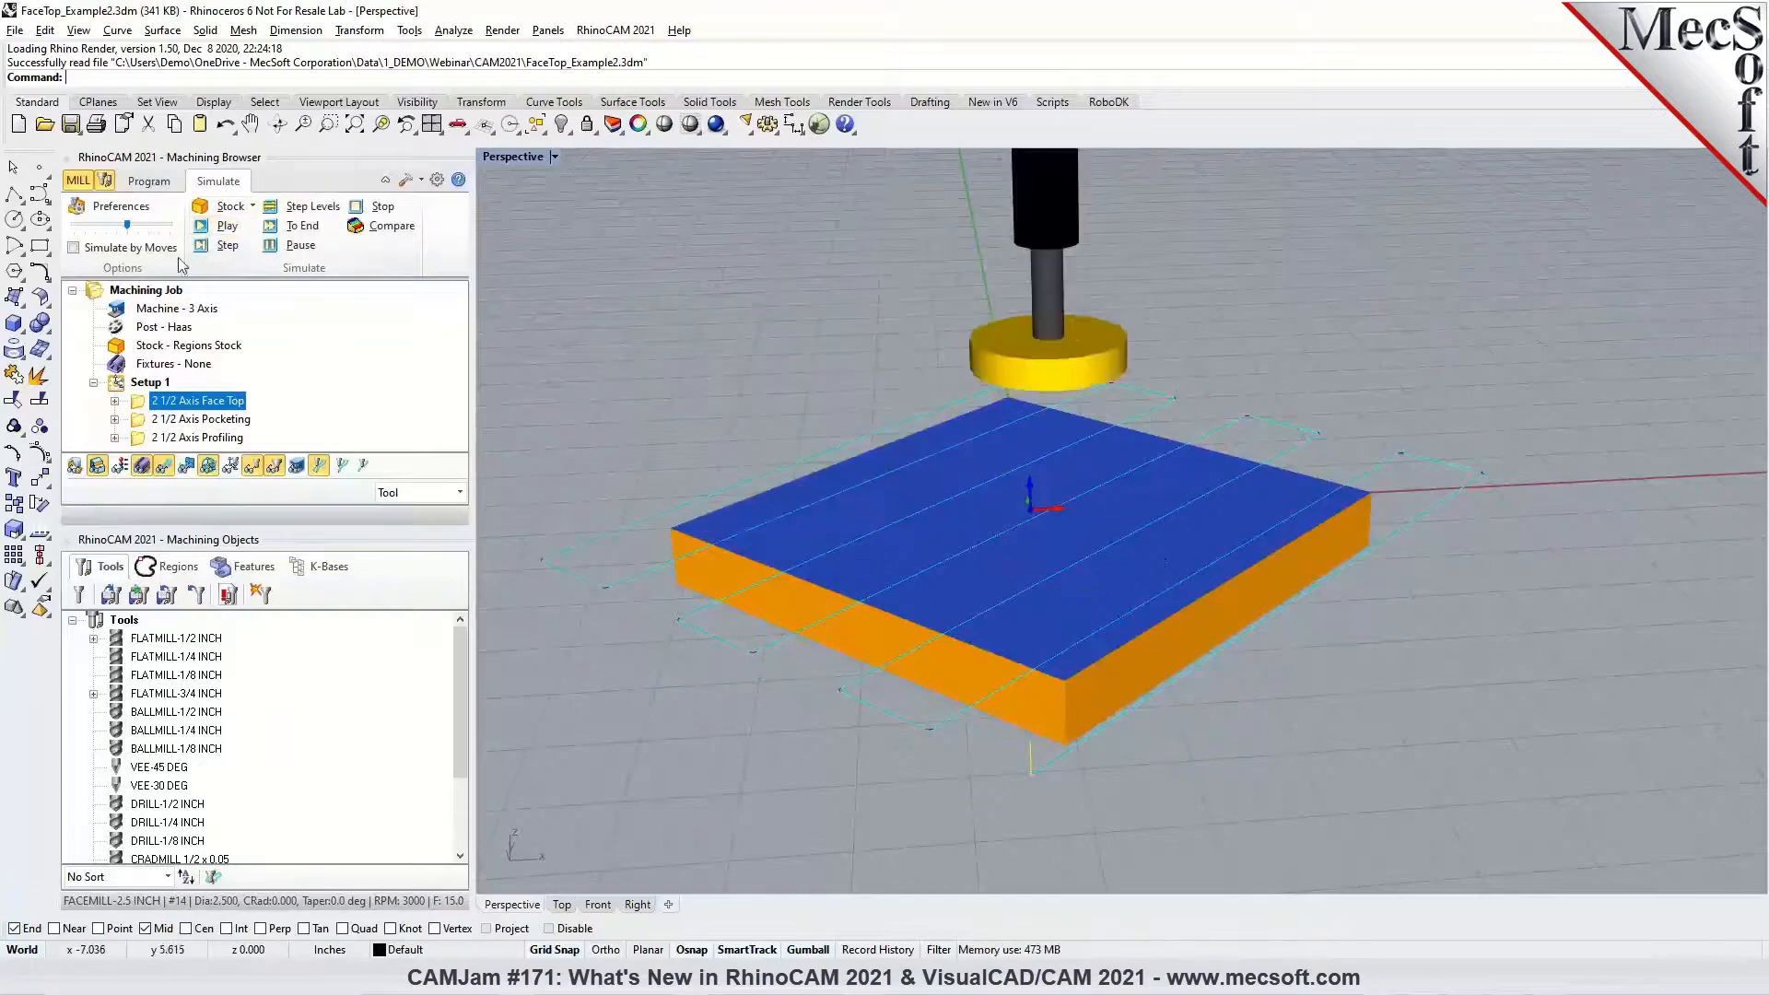
left_click(165, 188)
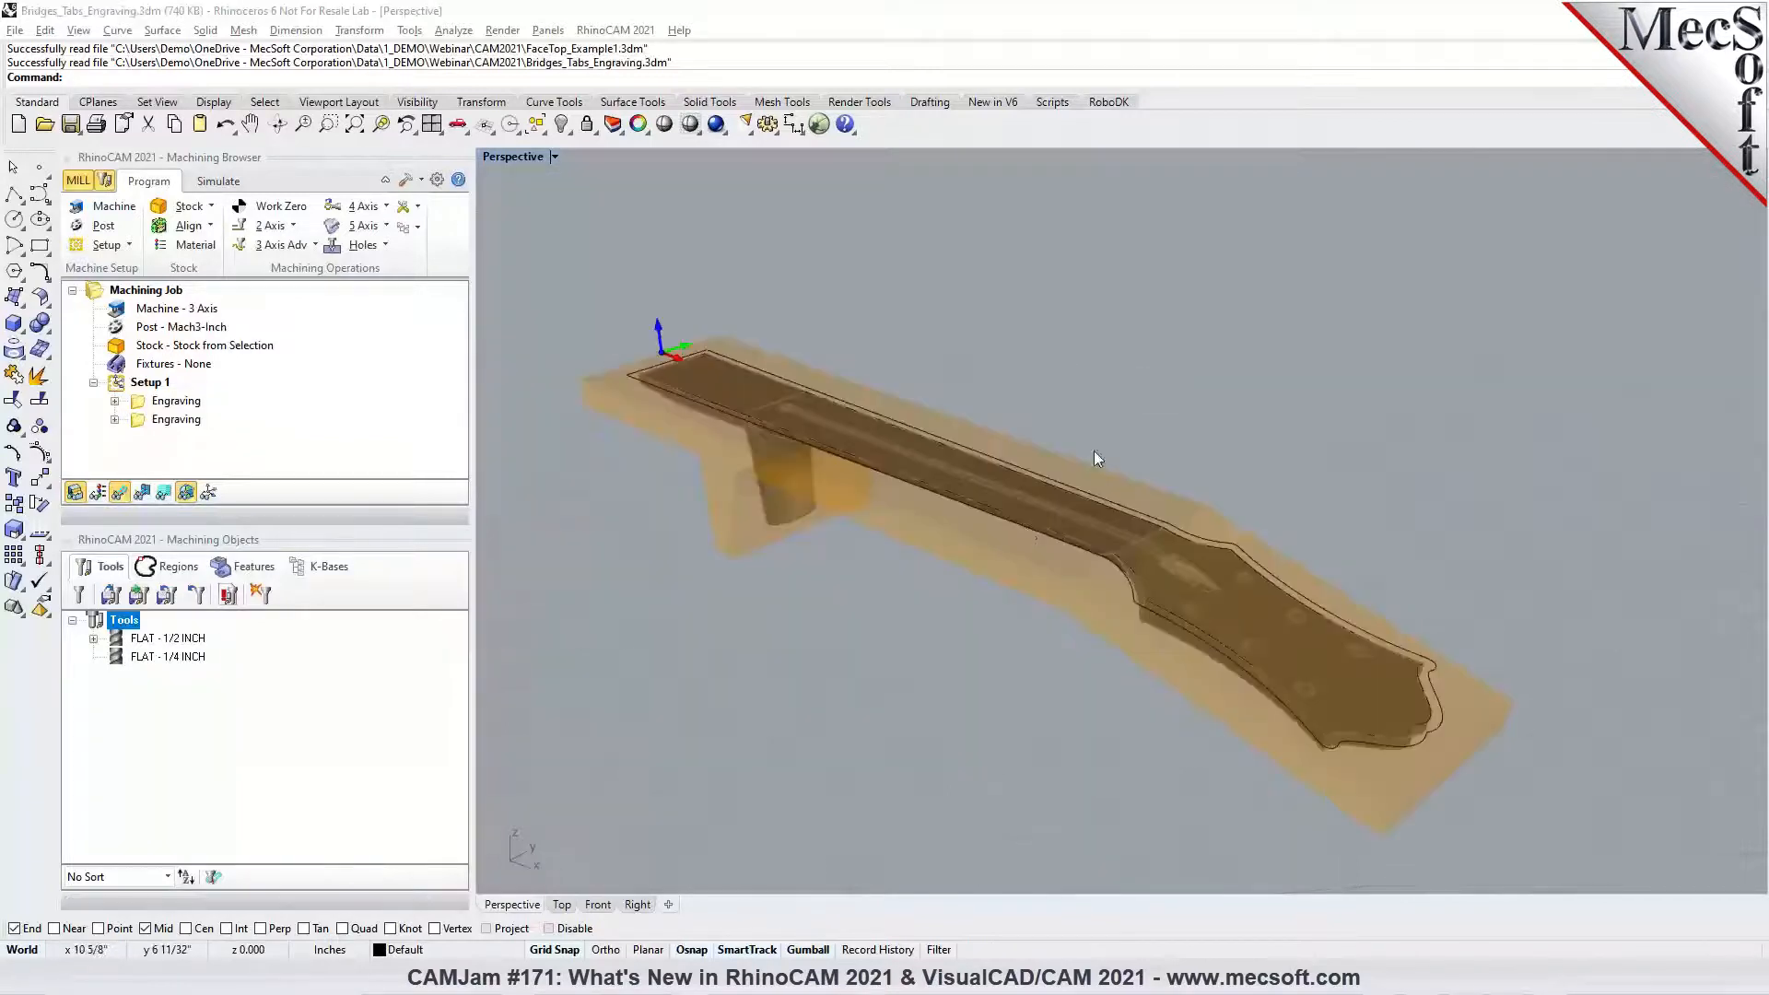
Examine the guitar headstock's outline curve and the first Engraving toolpath in Bridges_Tabs_Engraving
right_click_drag(1246, 662, 1121, 610)
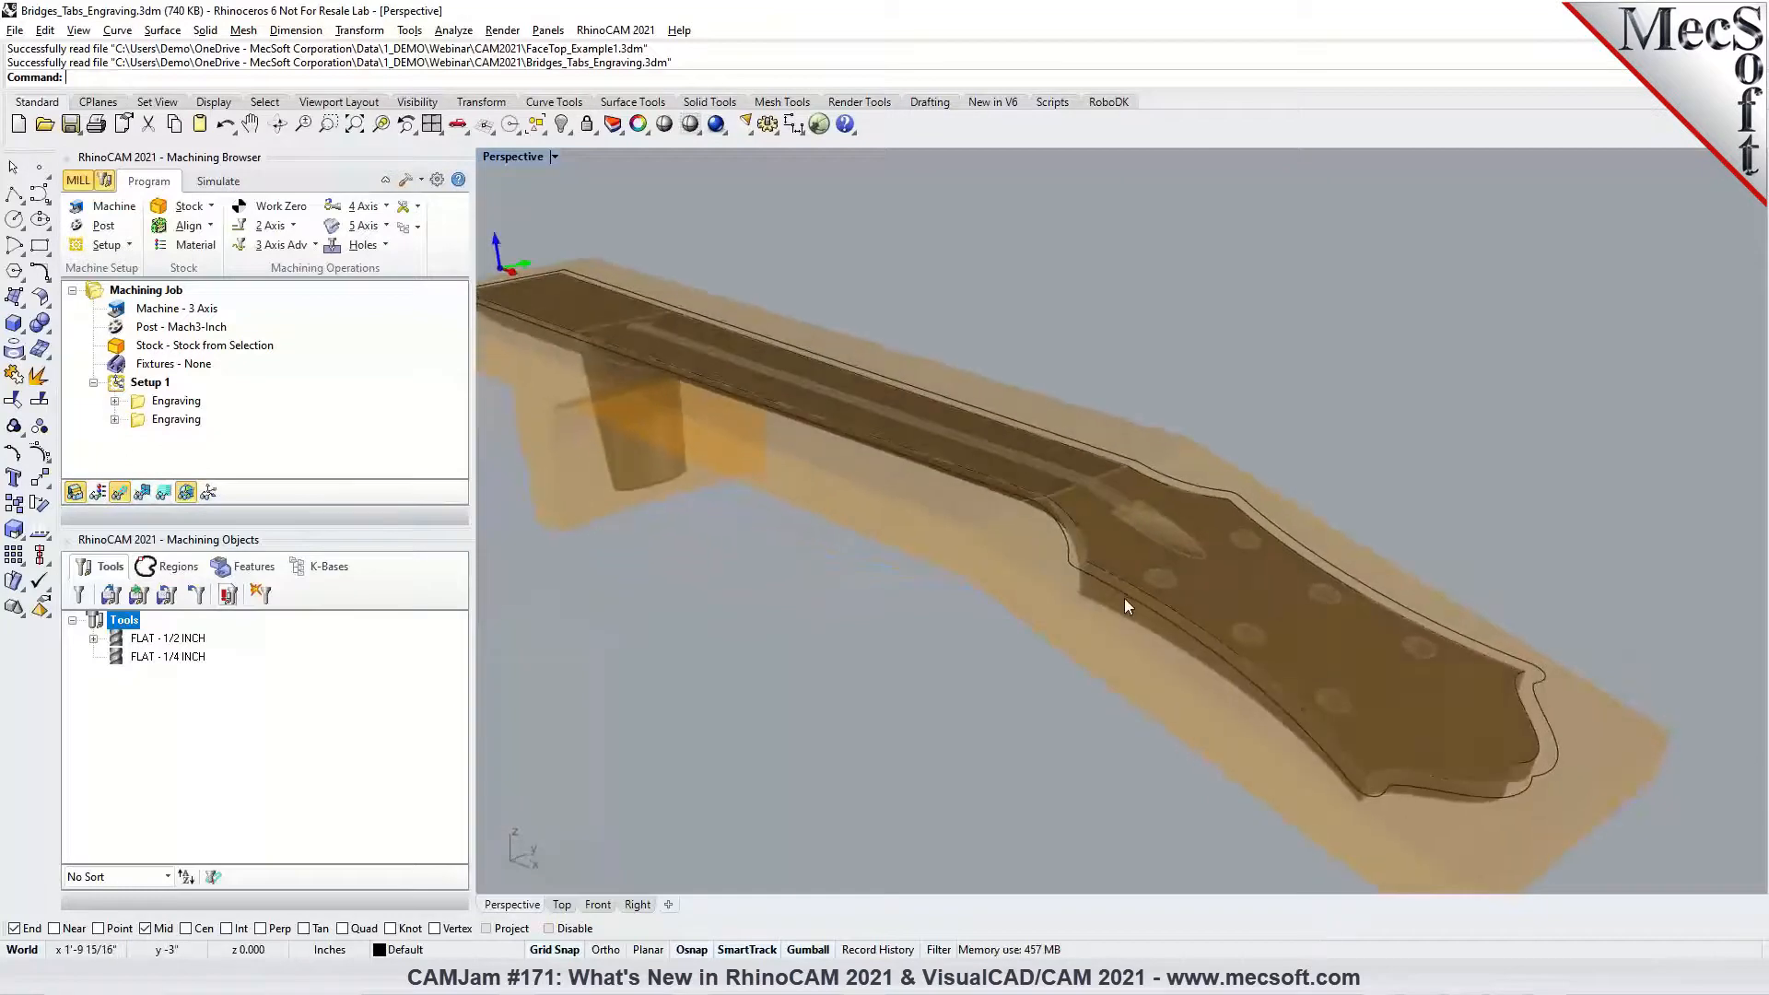
right_click_drag(1265, 711, 1097, 568)
left_click(1094, 561)
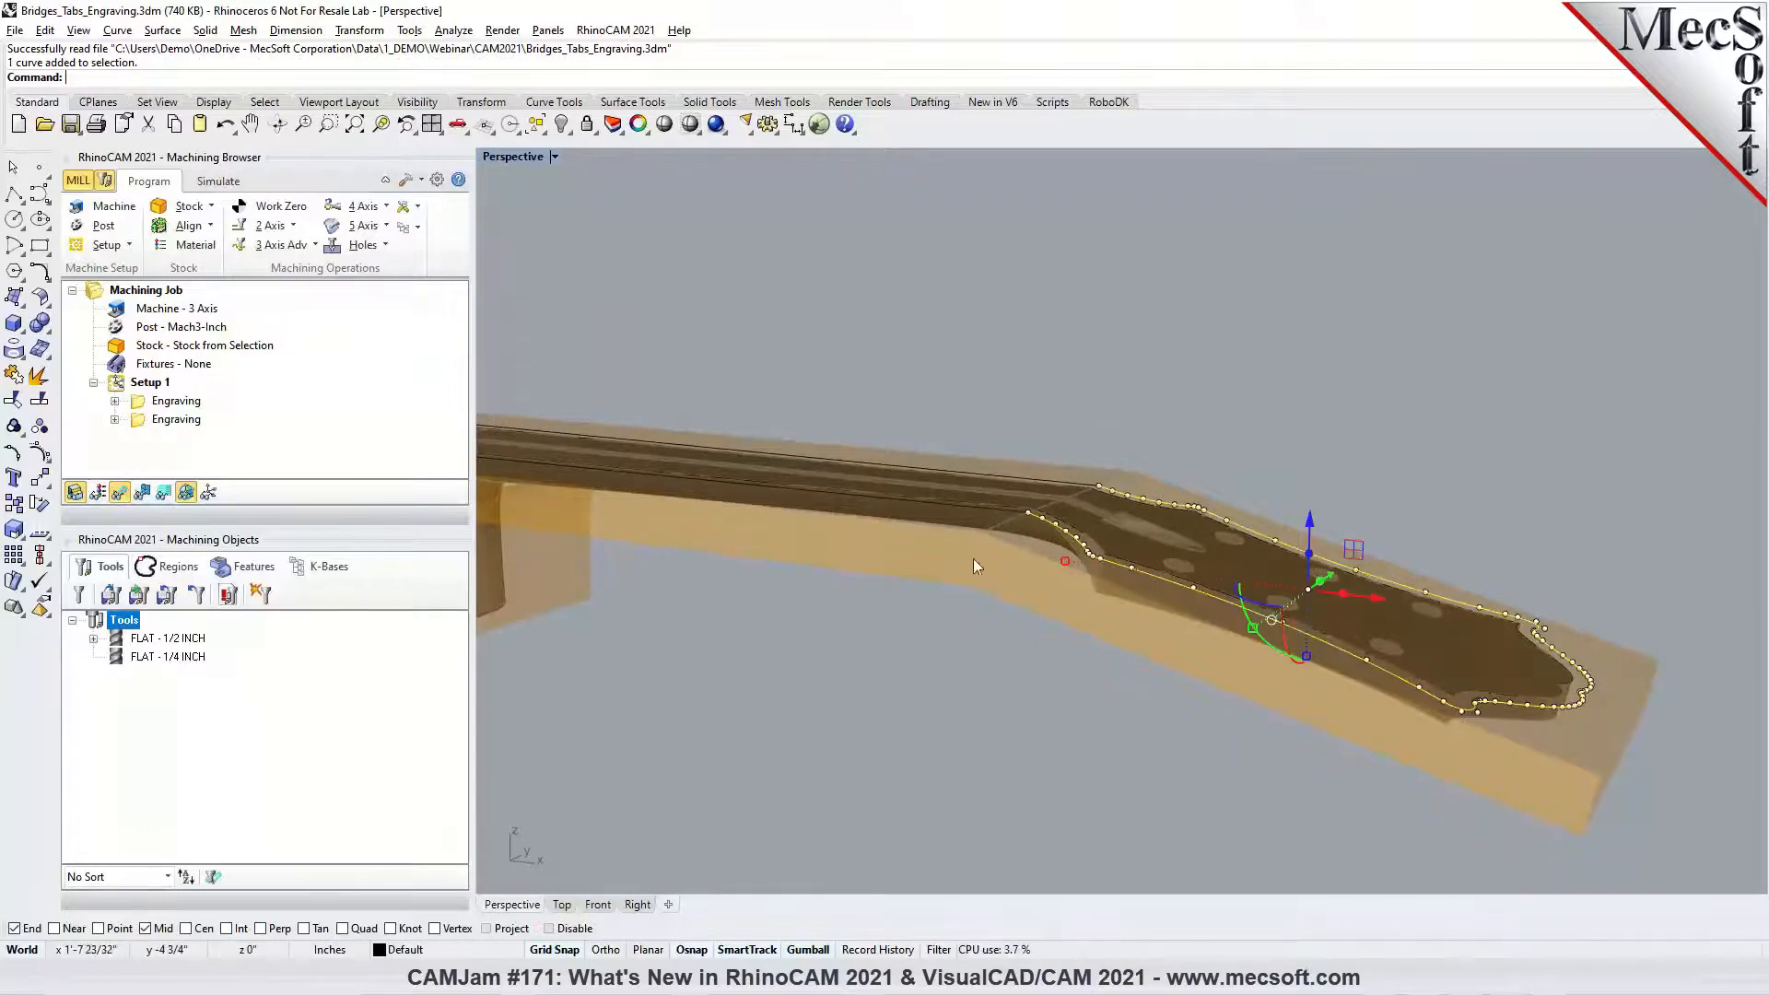
scroll(1426, 630, "down", 2)
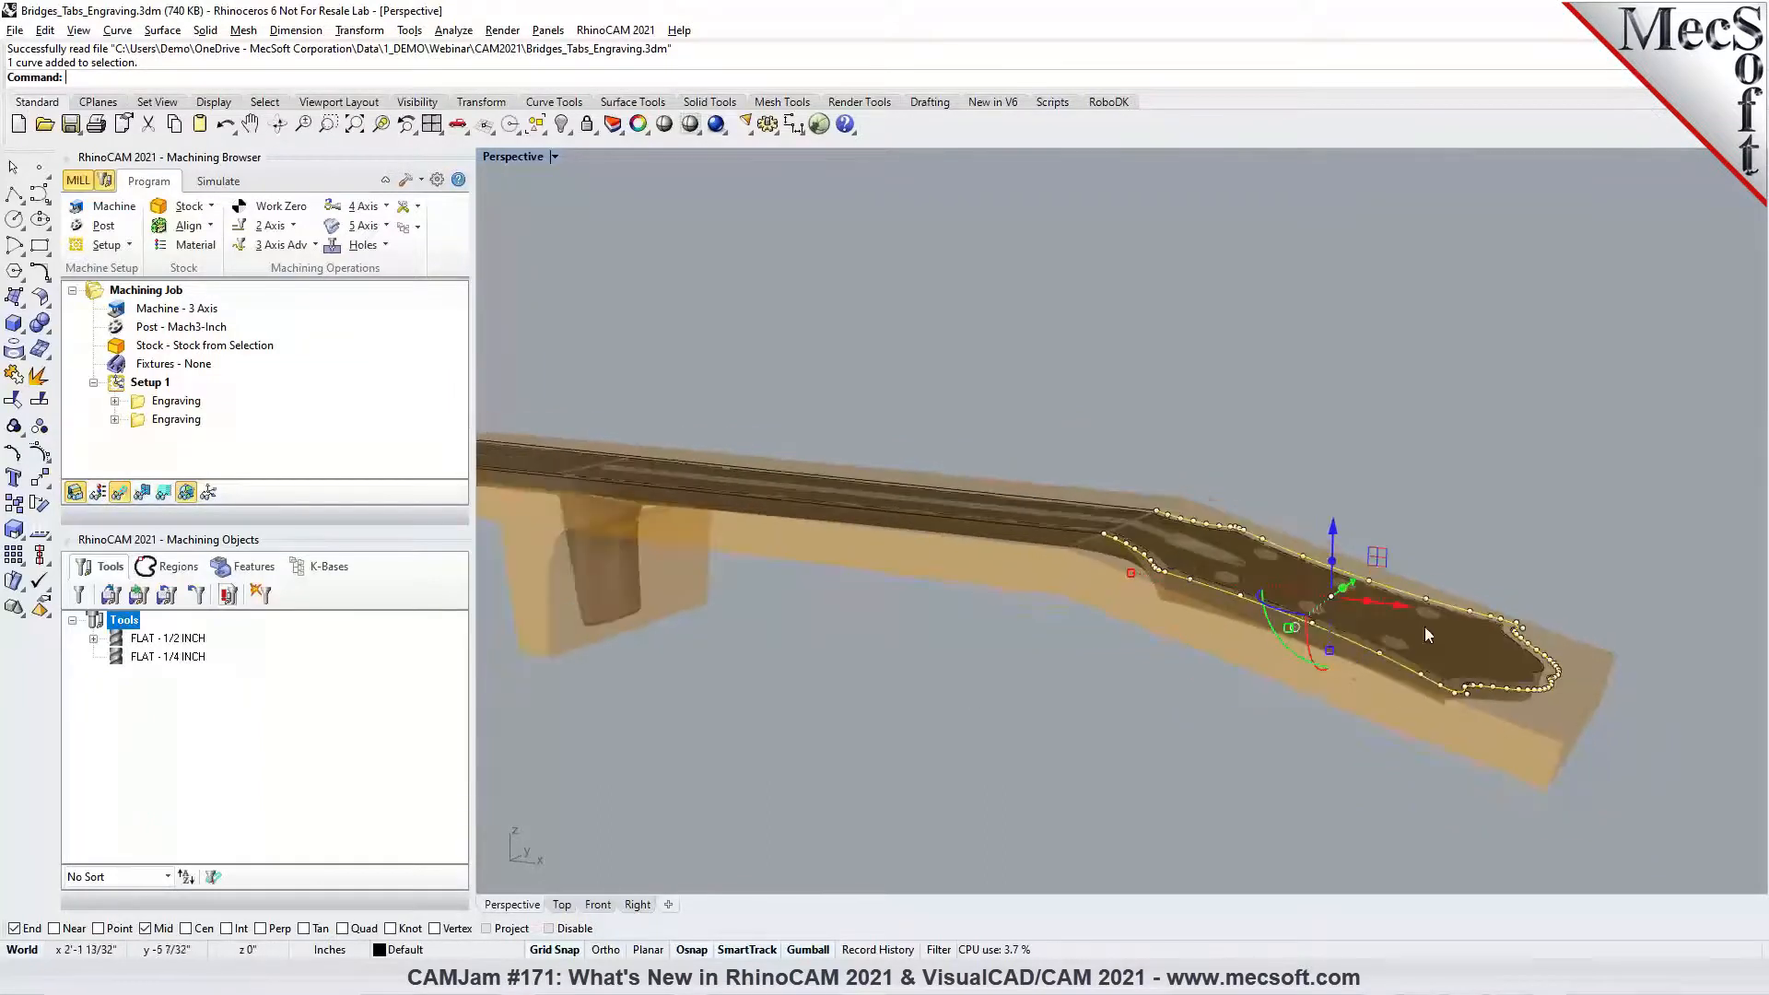
left_click(180, 405)
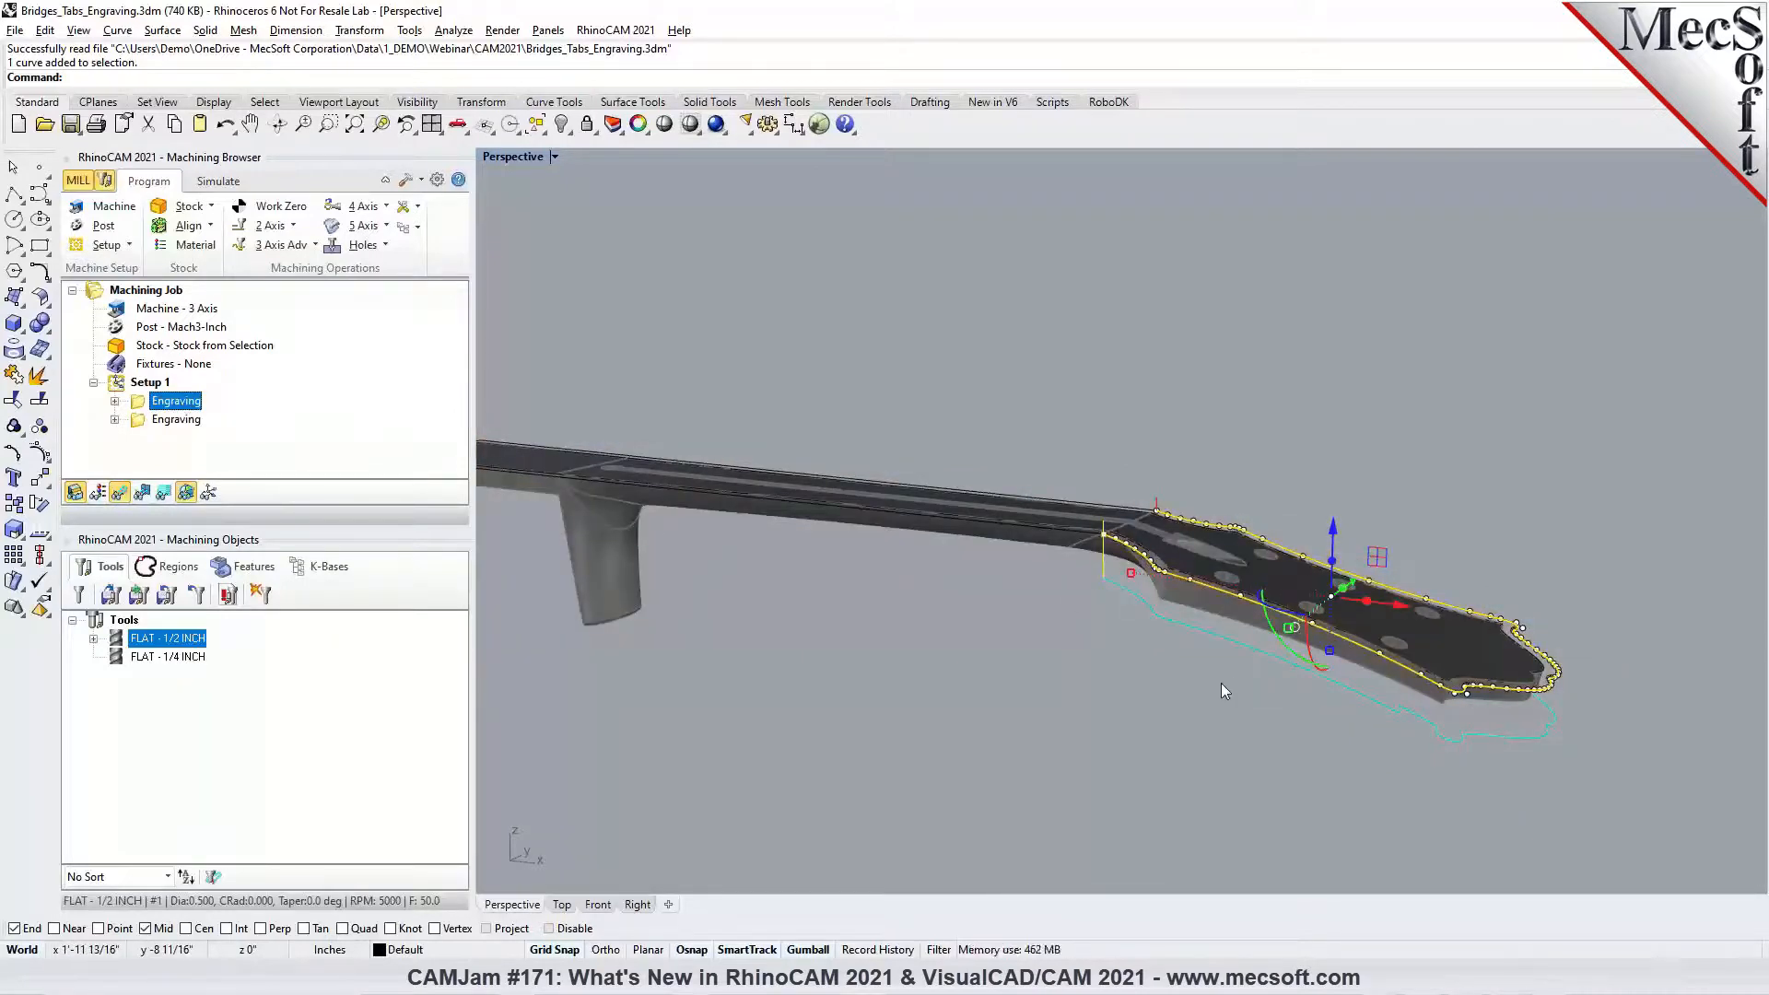
left_click(1196, 732)
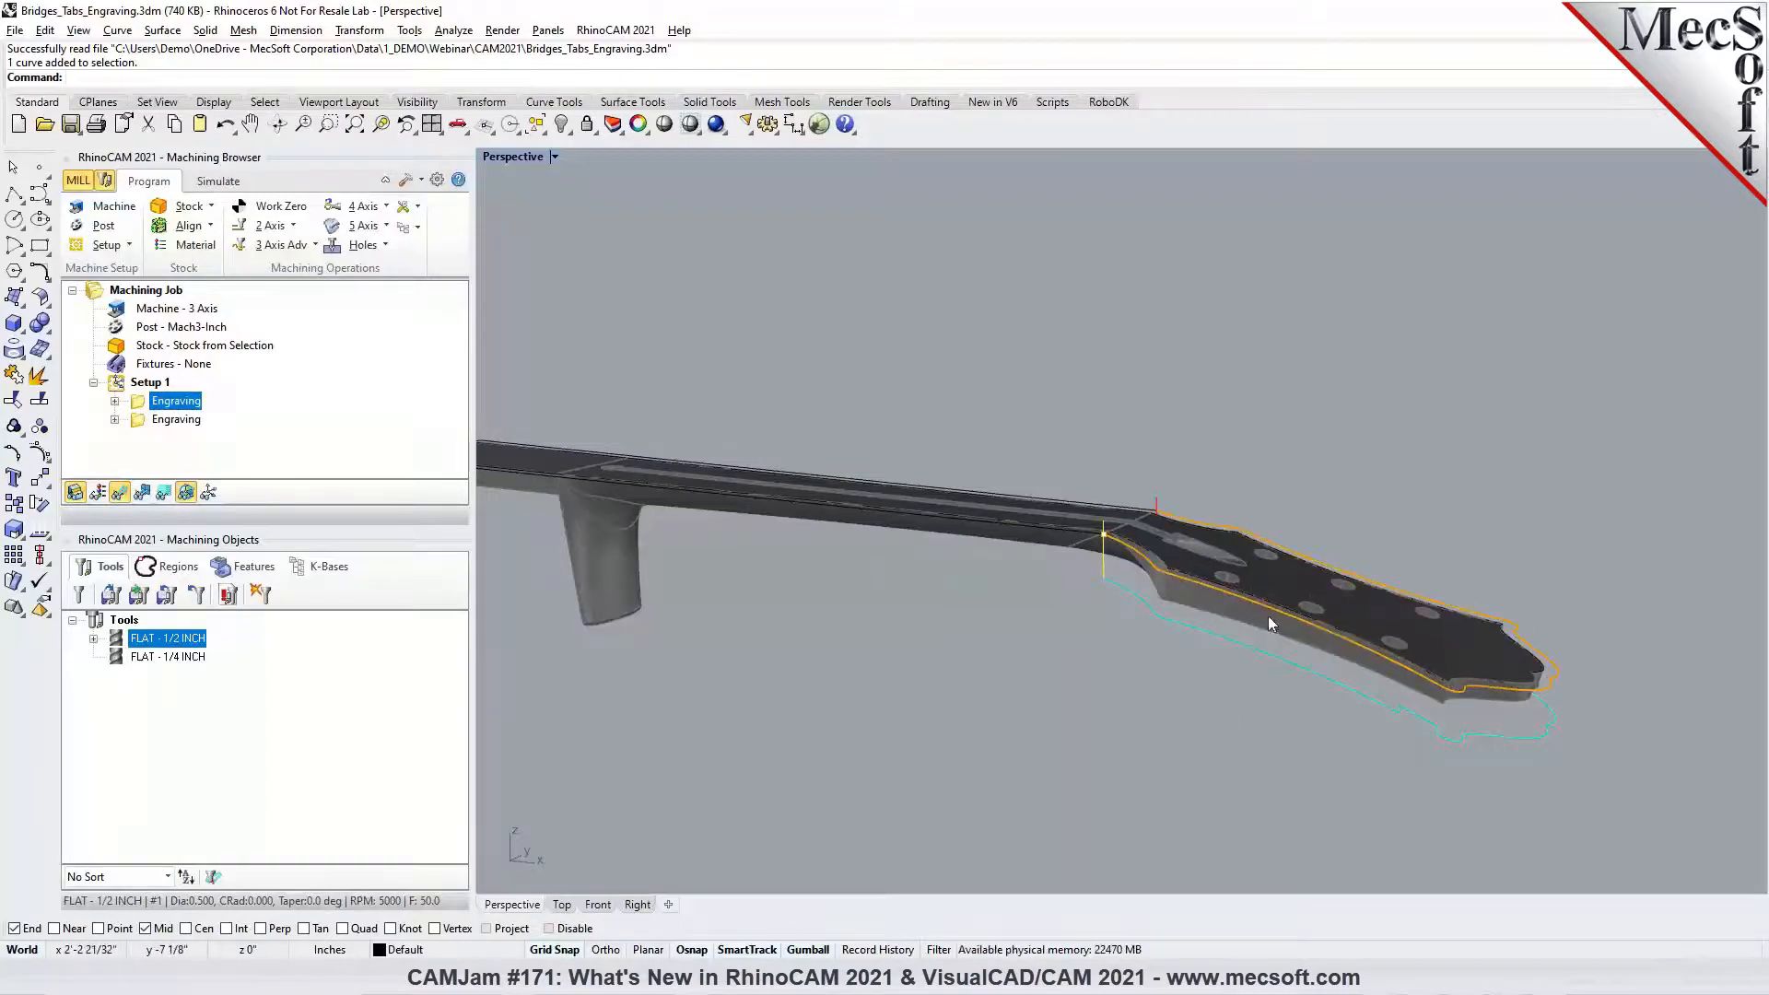
Review the Bridges/Tabs settings in the first Engraving operation's advanced cut parameters, leaving them unmodified
double_click(137, 409)
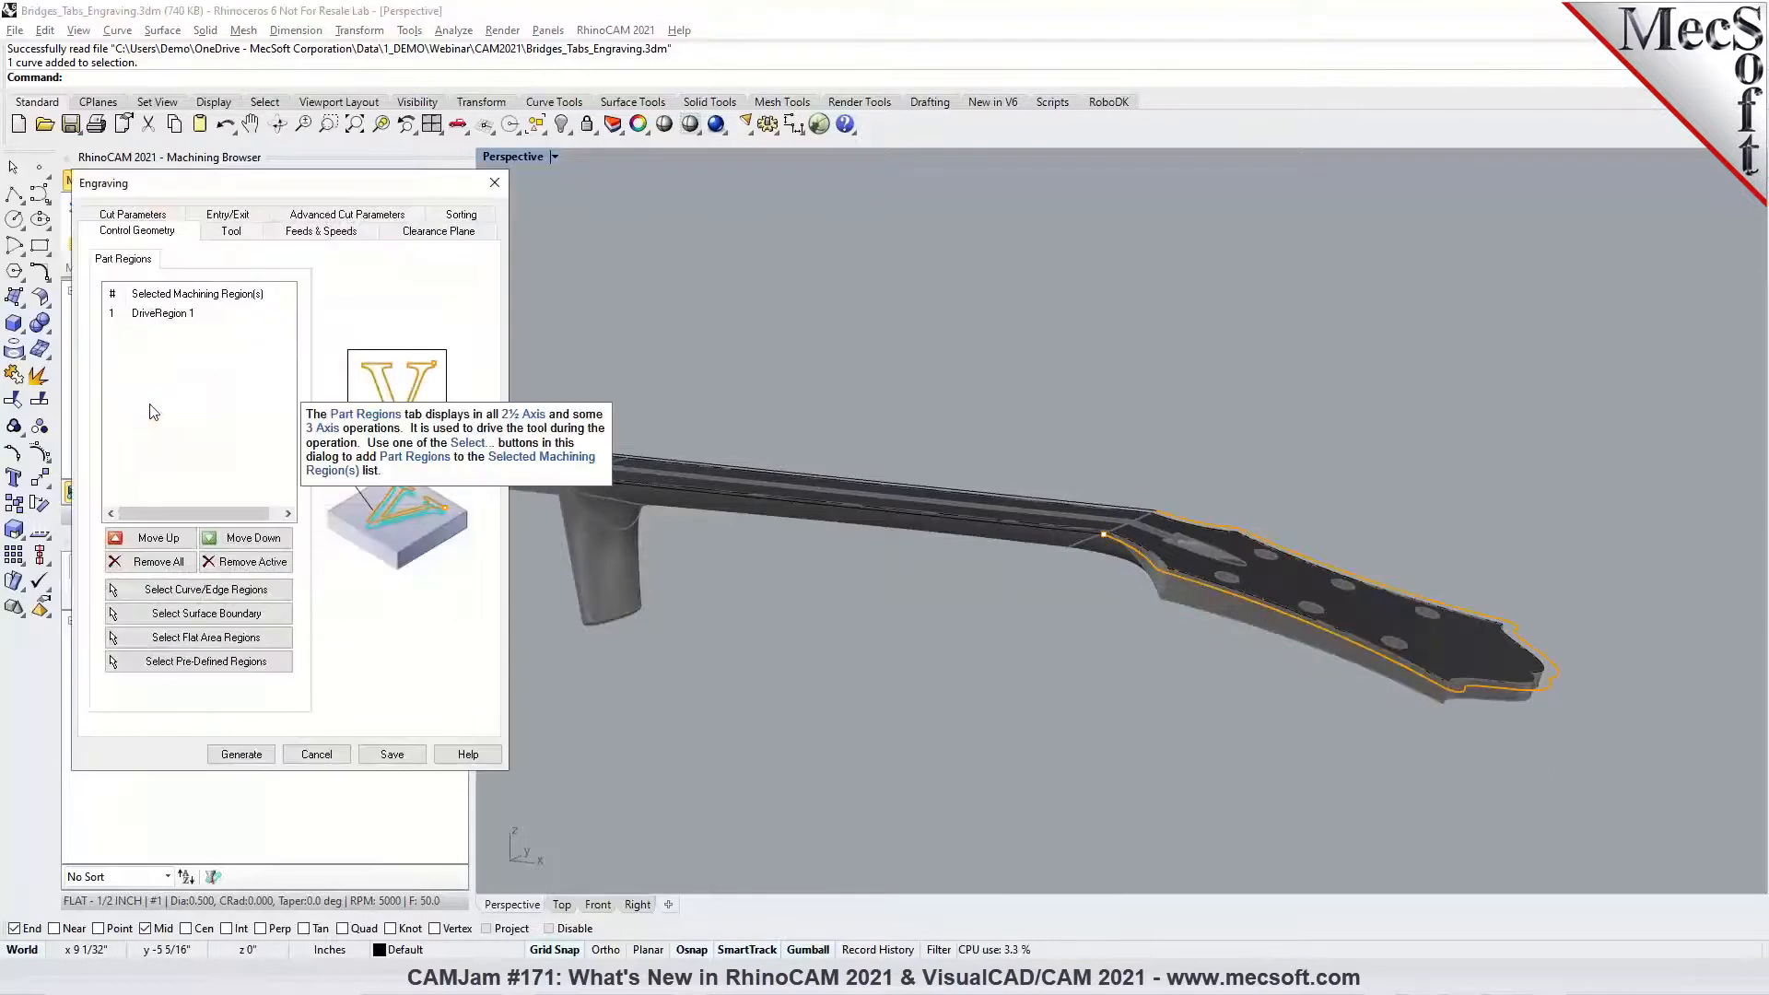
left_click(365, 217)
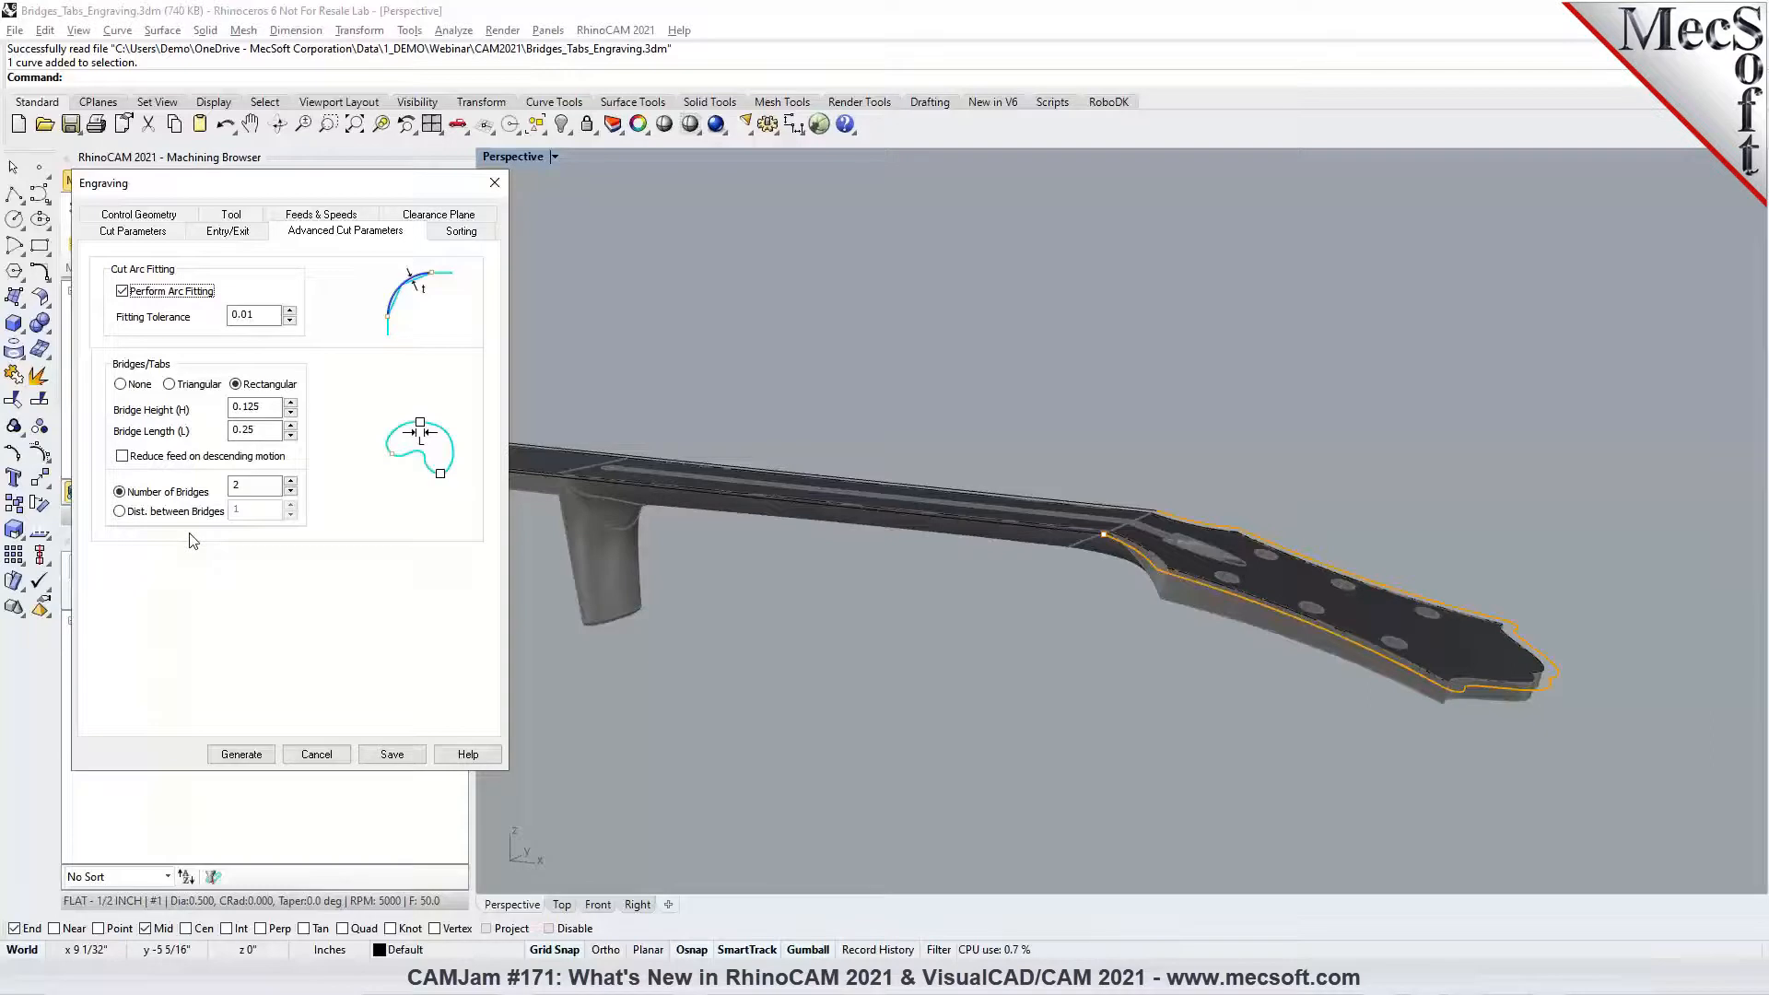
left_click(318, 755)
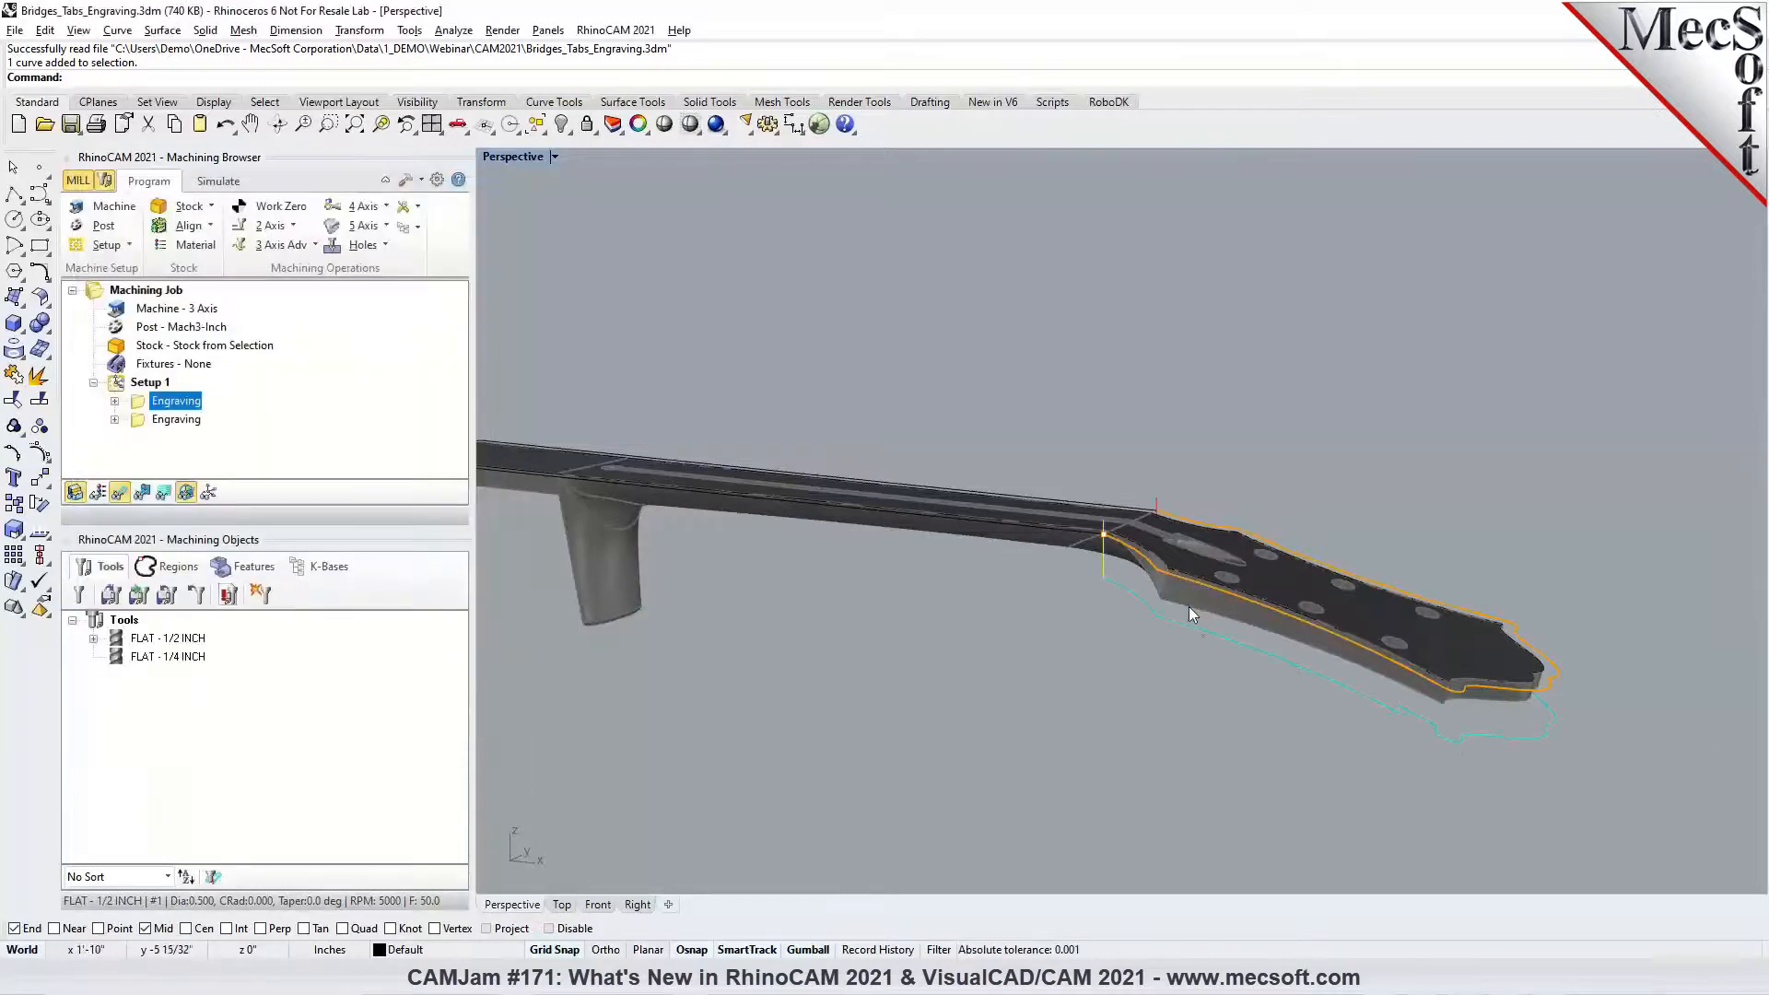
double_click(136, 411)
left_click(353, 222)
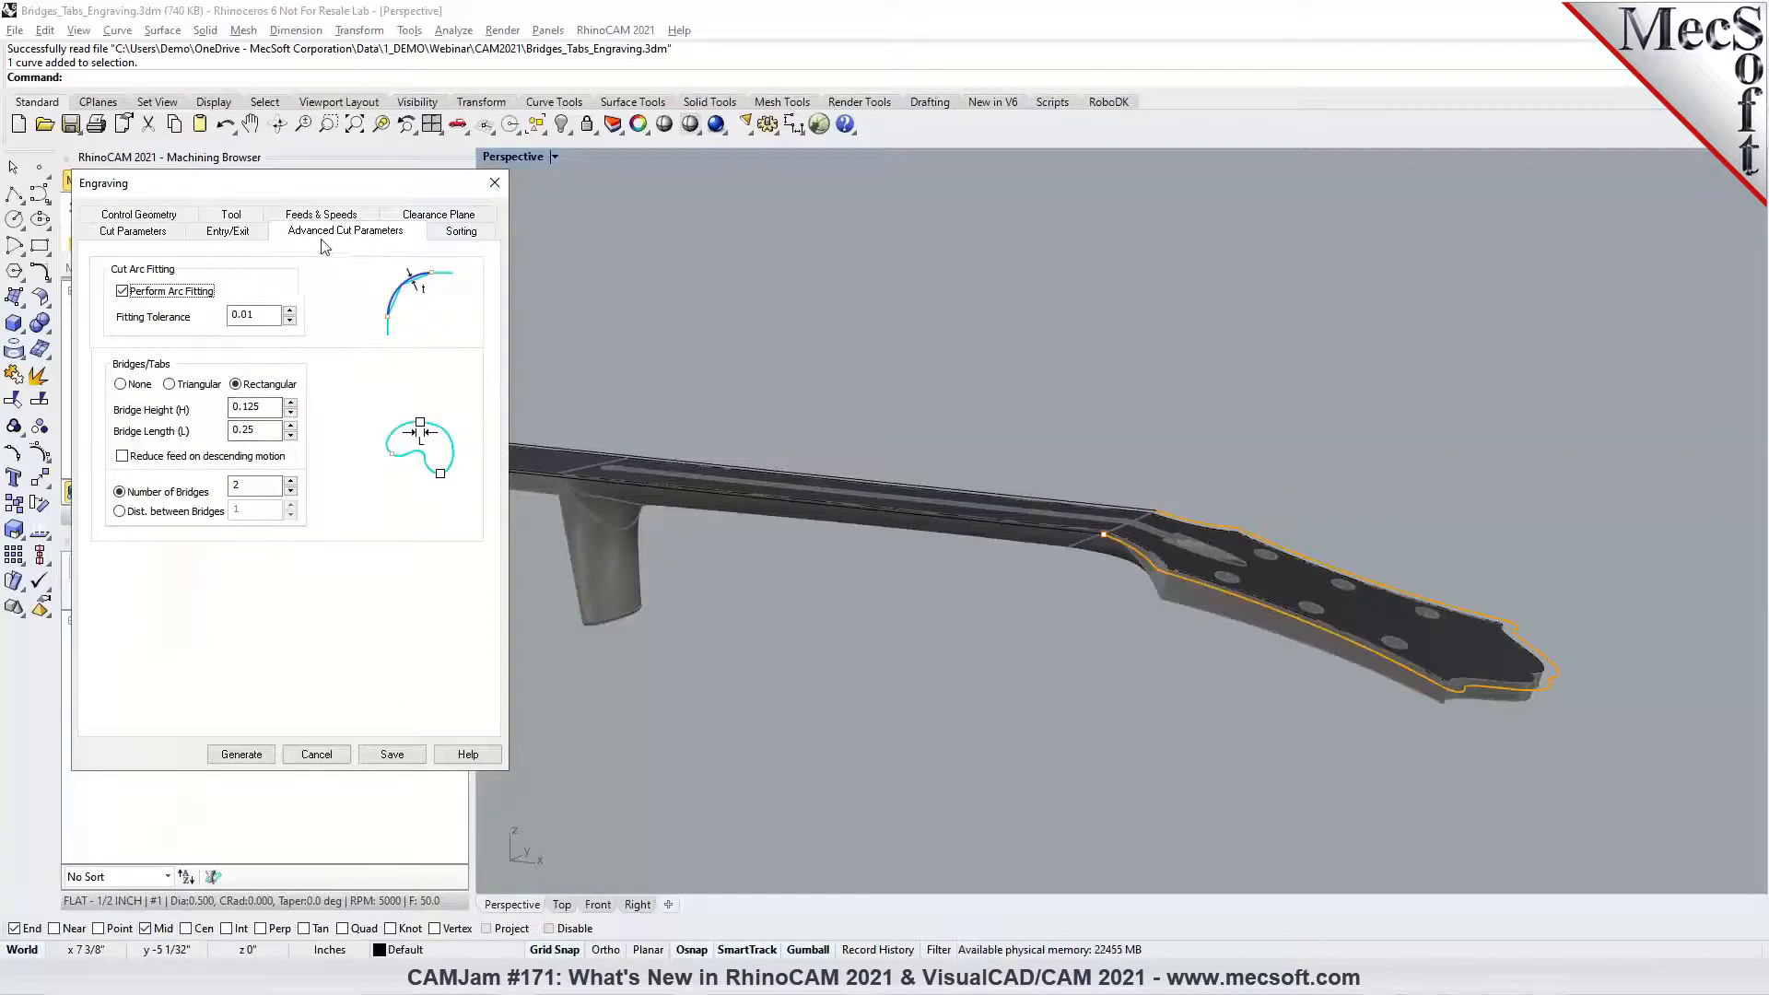
left_click(330, 751)
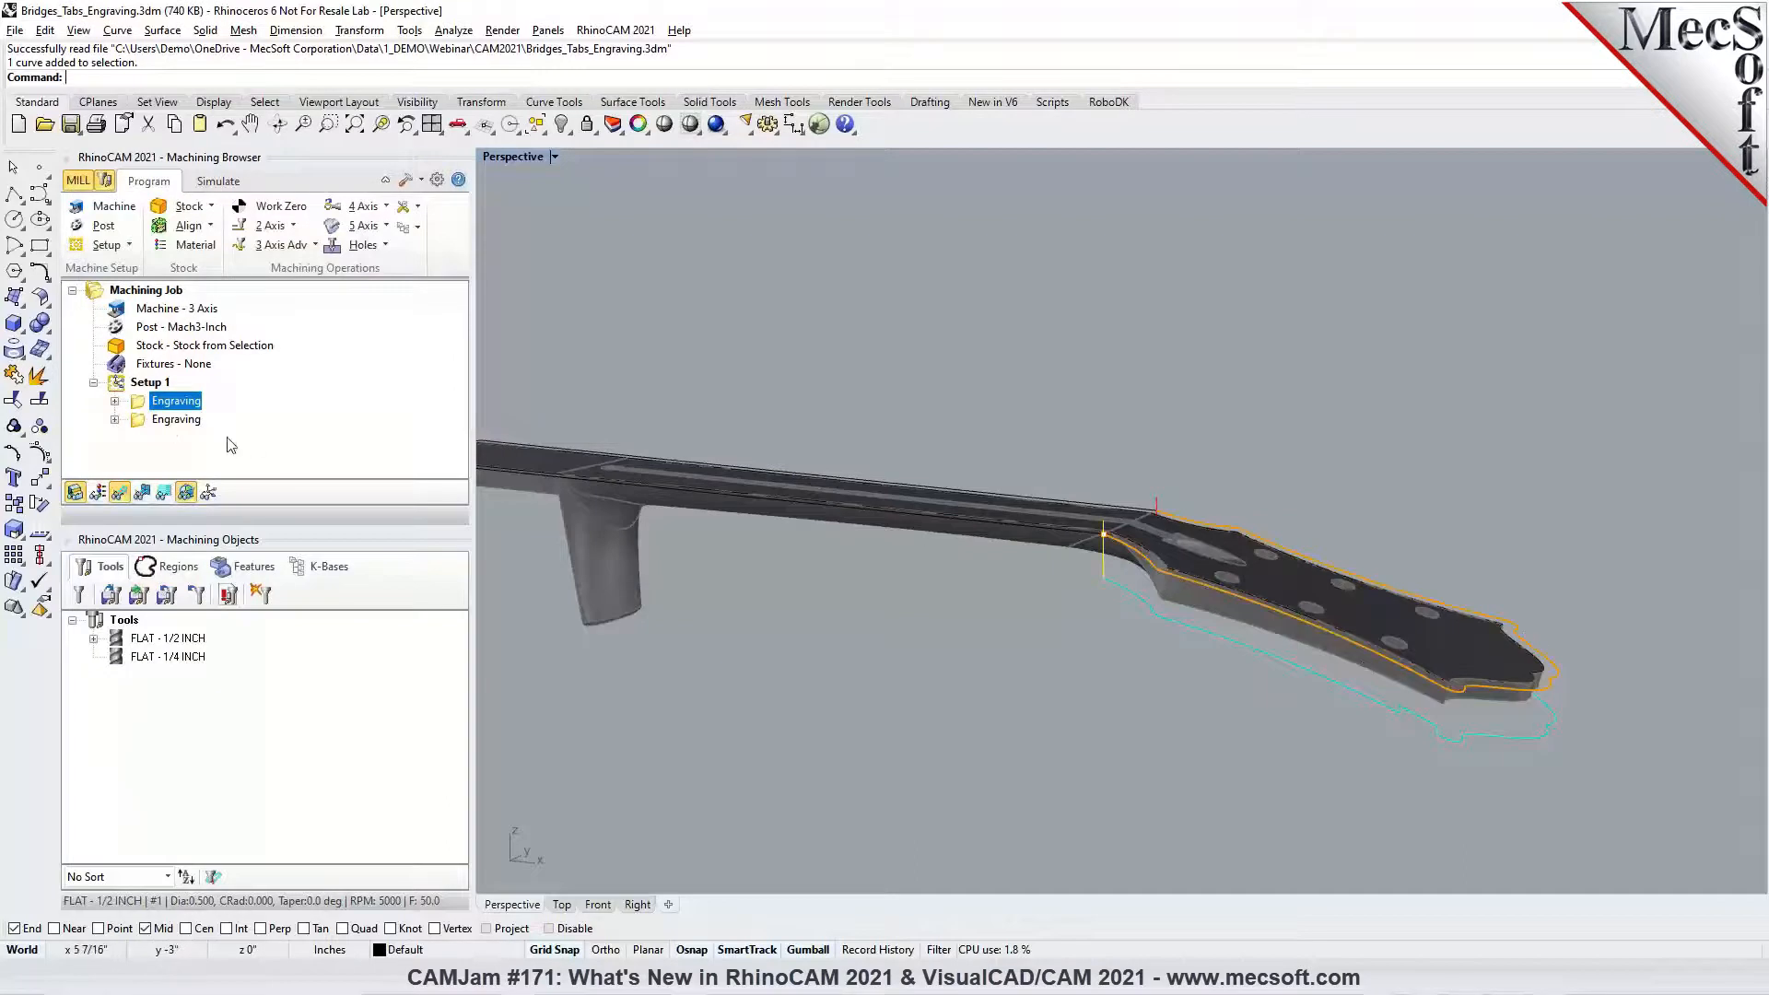
Inspect the second Engraving toolpath along the guitar neck and simulate all of Setup 1's operations on the stock
key("Down")
right_click_drag(1189, 732, 1139, 750)
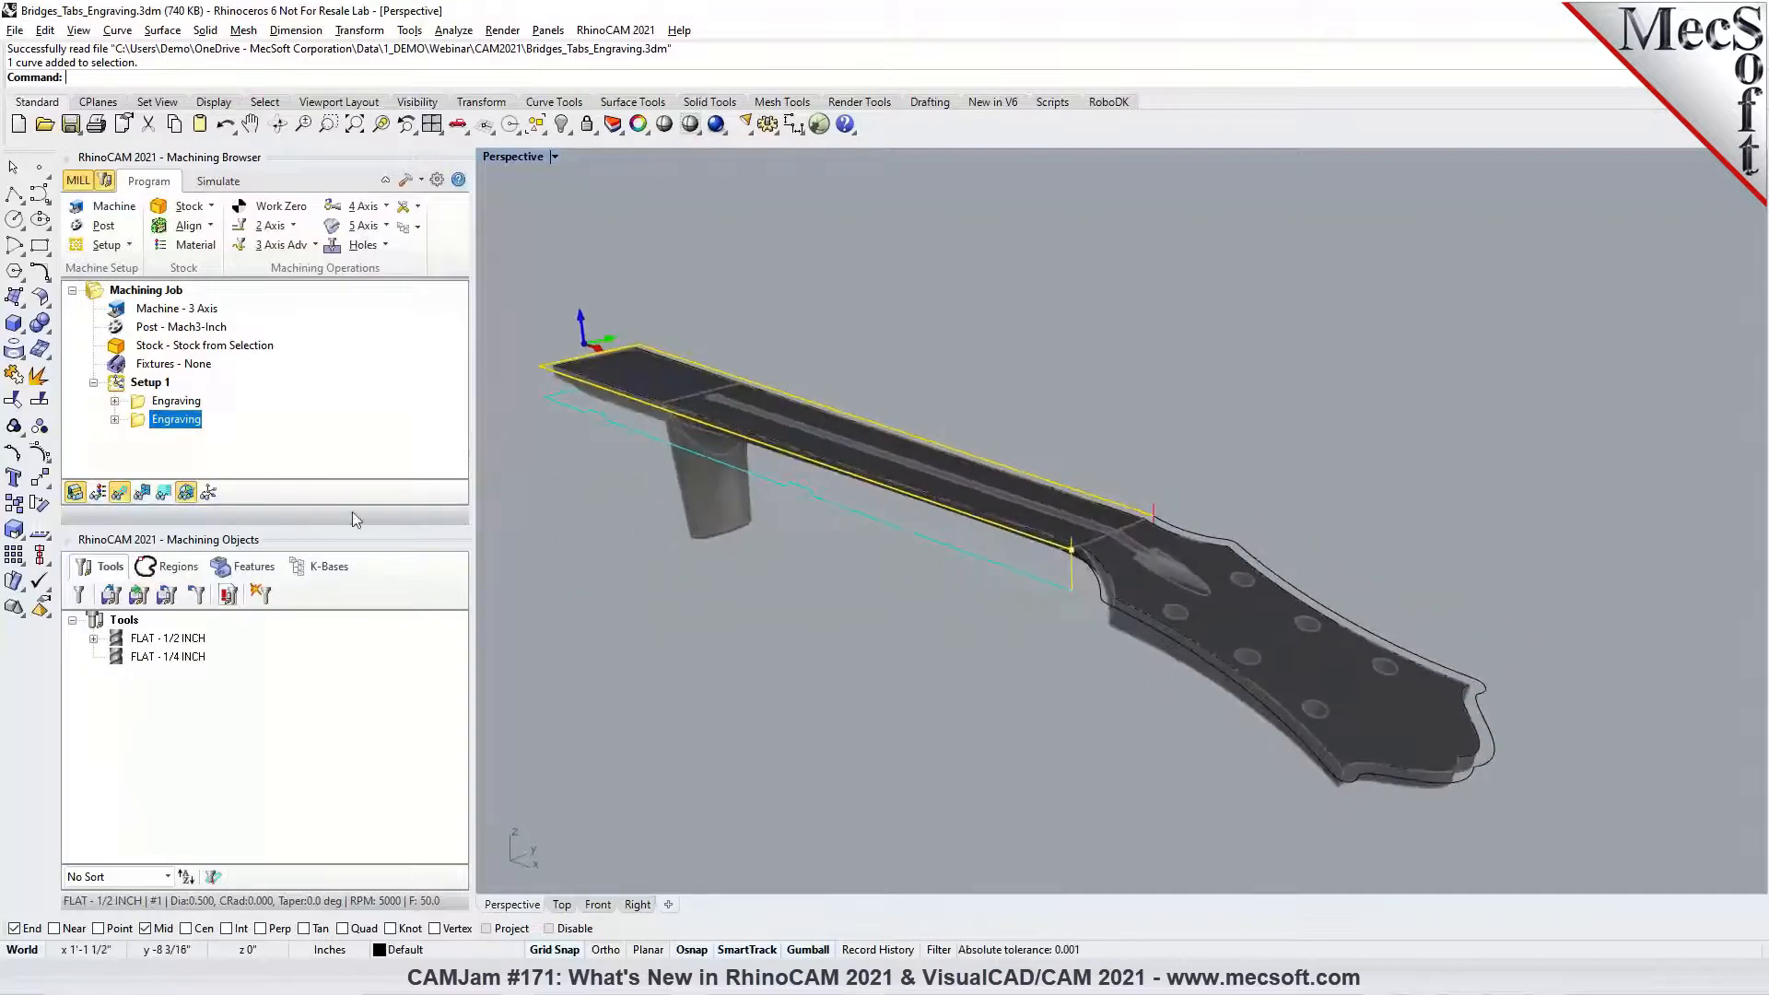
left_click(146, 383)
left_click(219, 182)
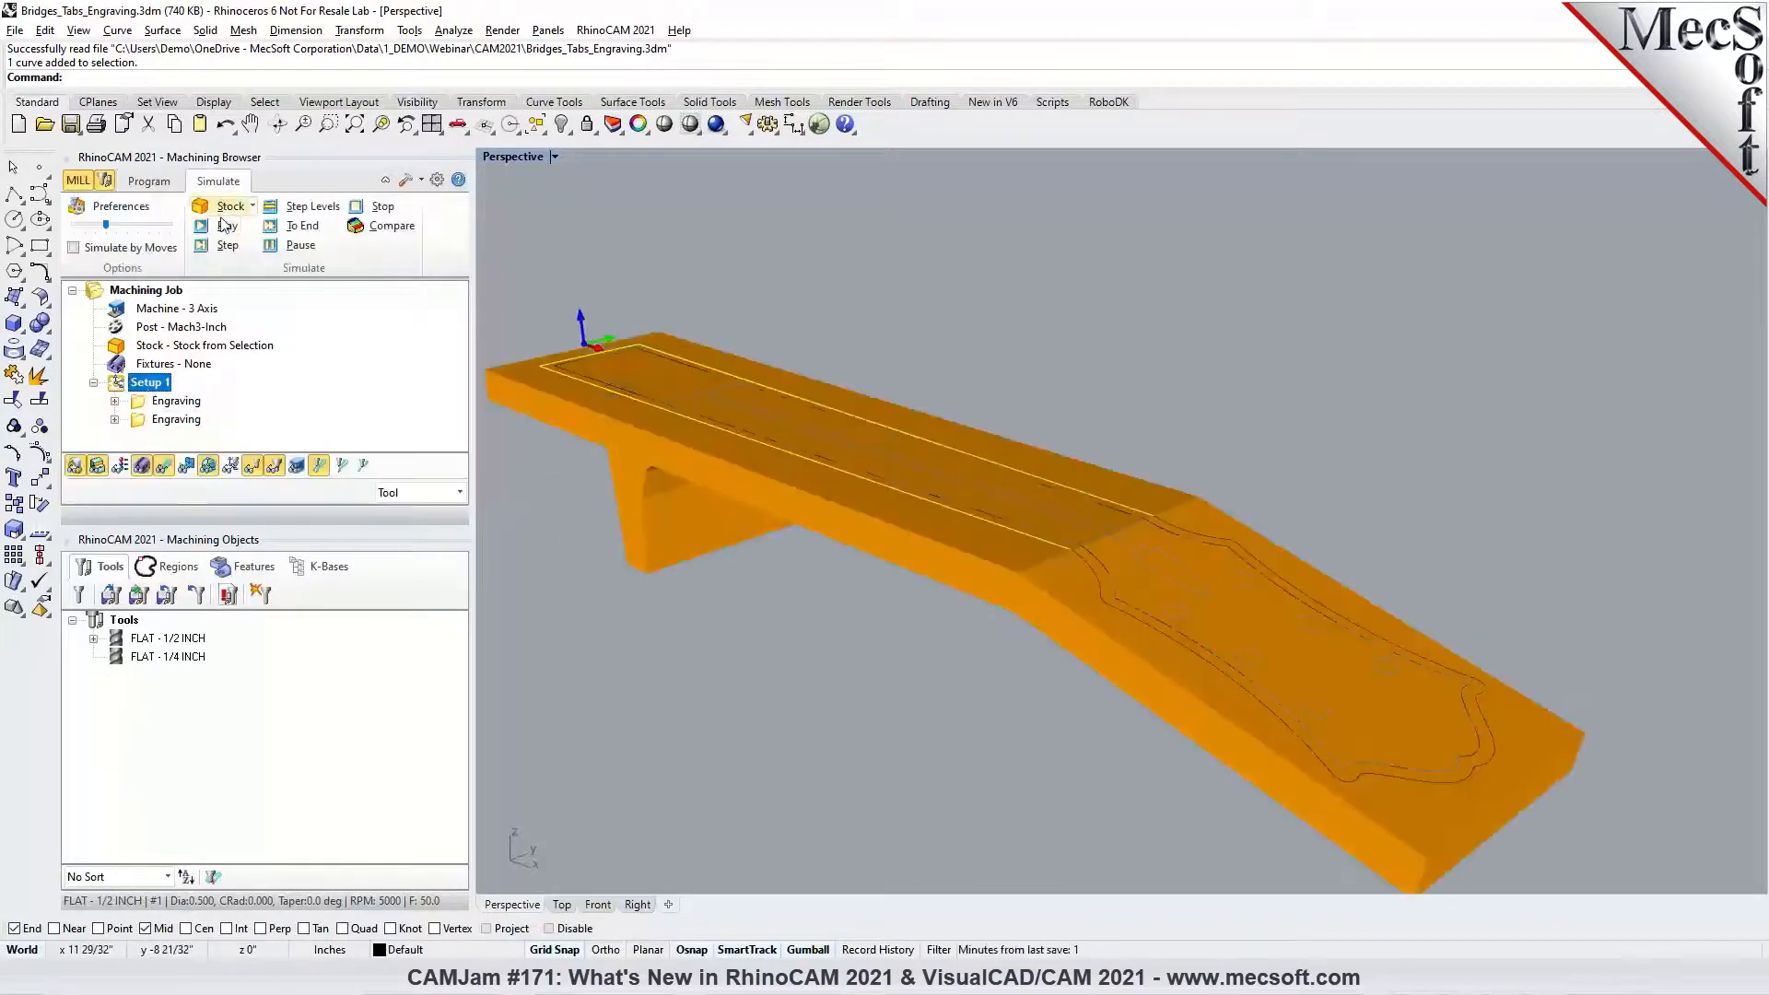
left_click(218, 229)
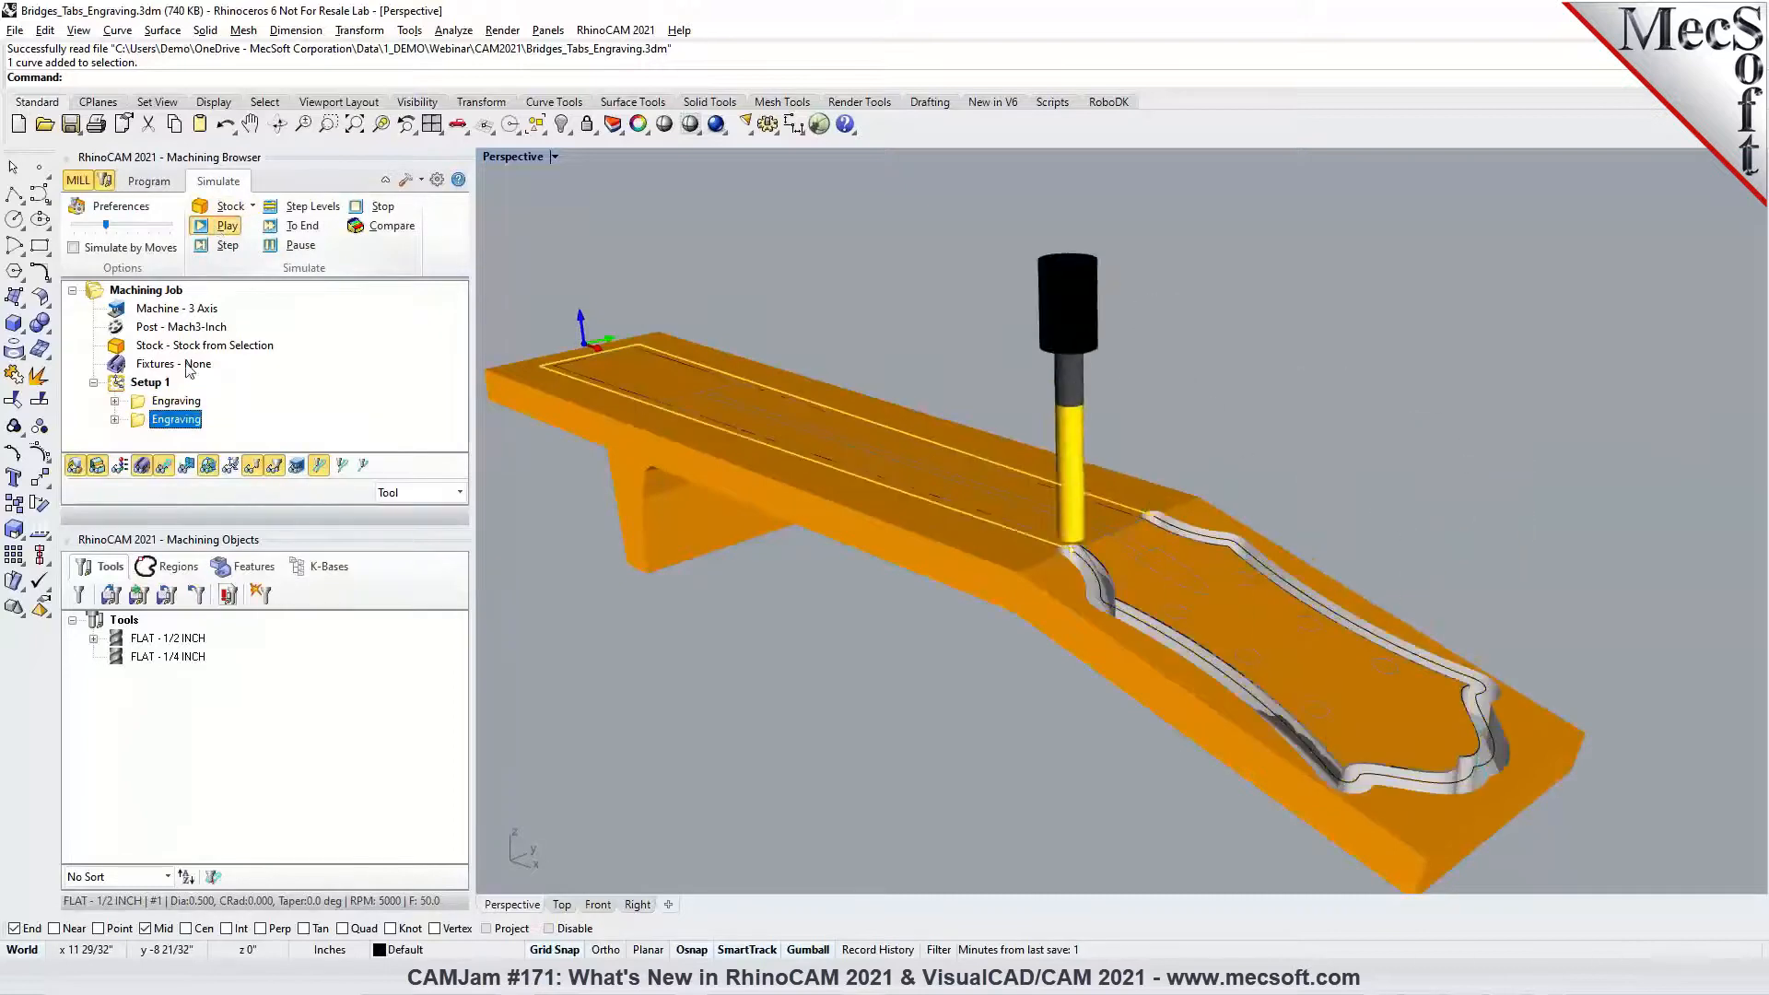
right_click_drag(1214, 710, 1270, 749)
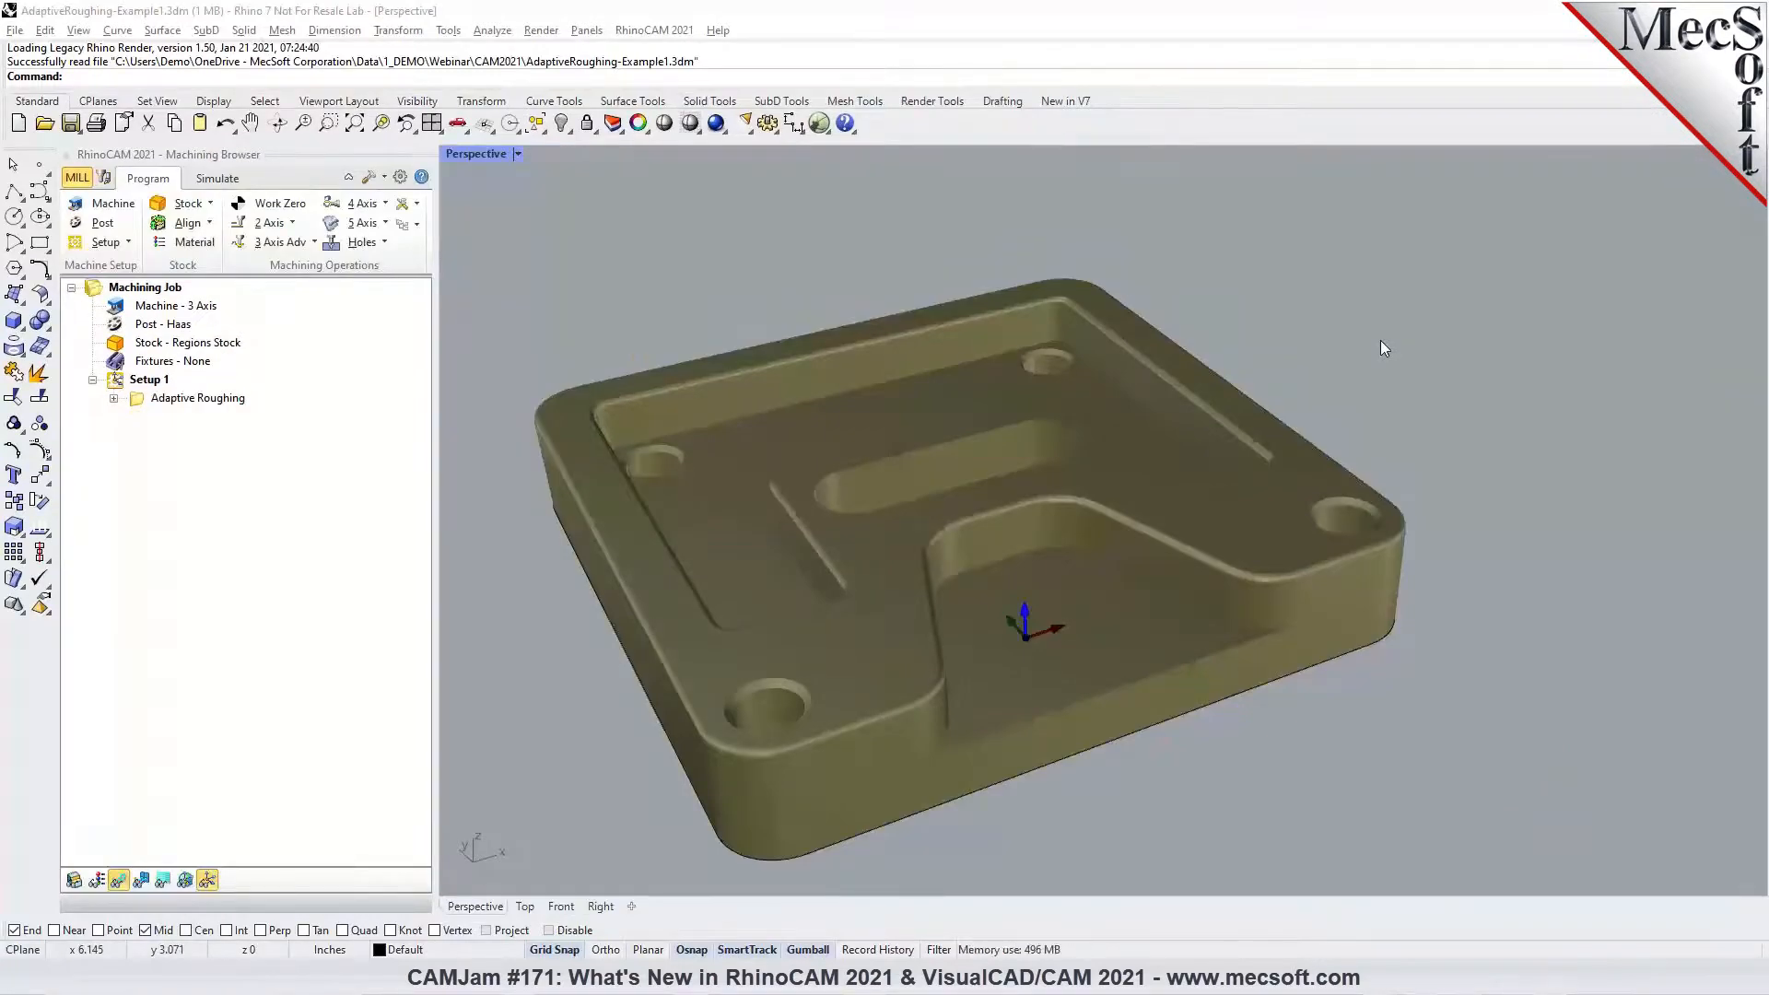
Examine the Adaptive Roughing toolpath on the pocketed part in AdaptiveRoughing-Example1 and find the operation among the 3 Axis Advanced methods
left_click(180, 399)
right_click_drag(1157, 509, 1149, 650)
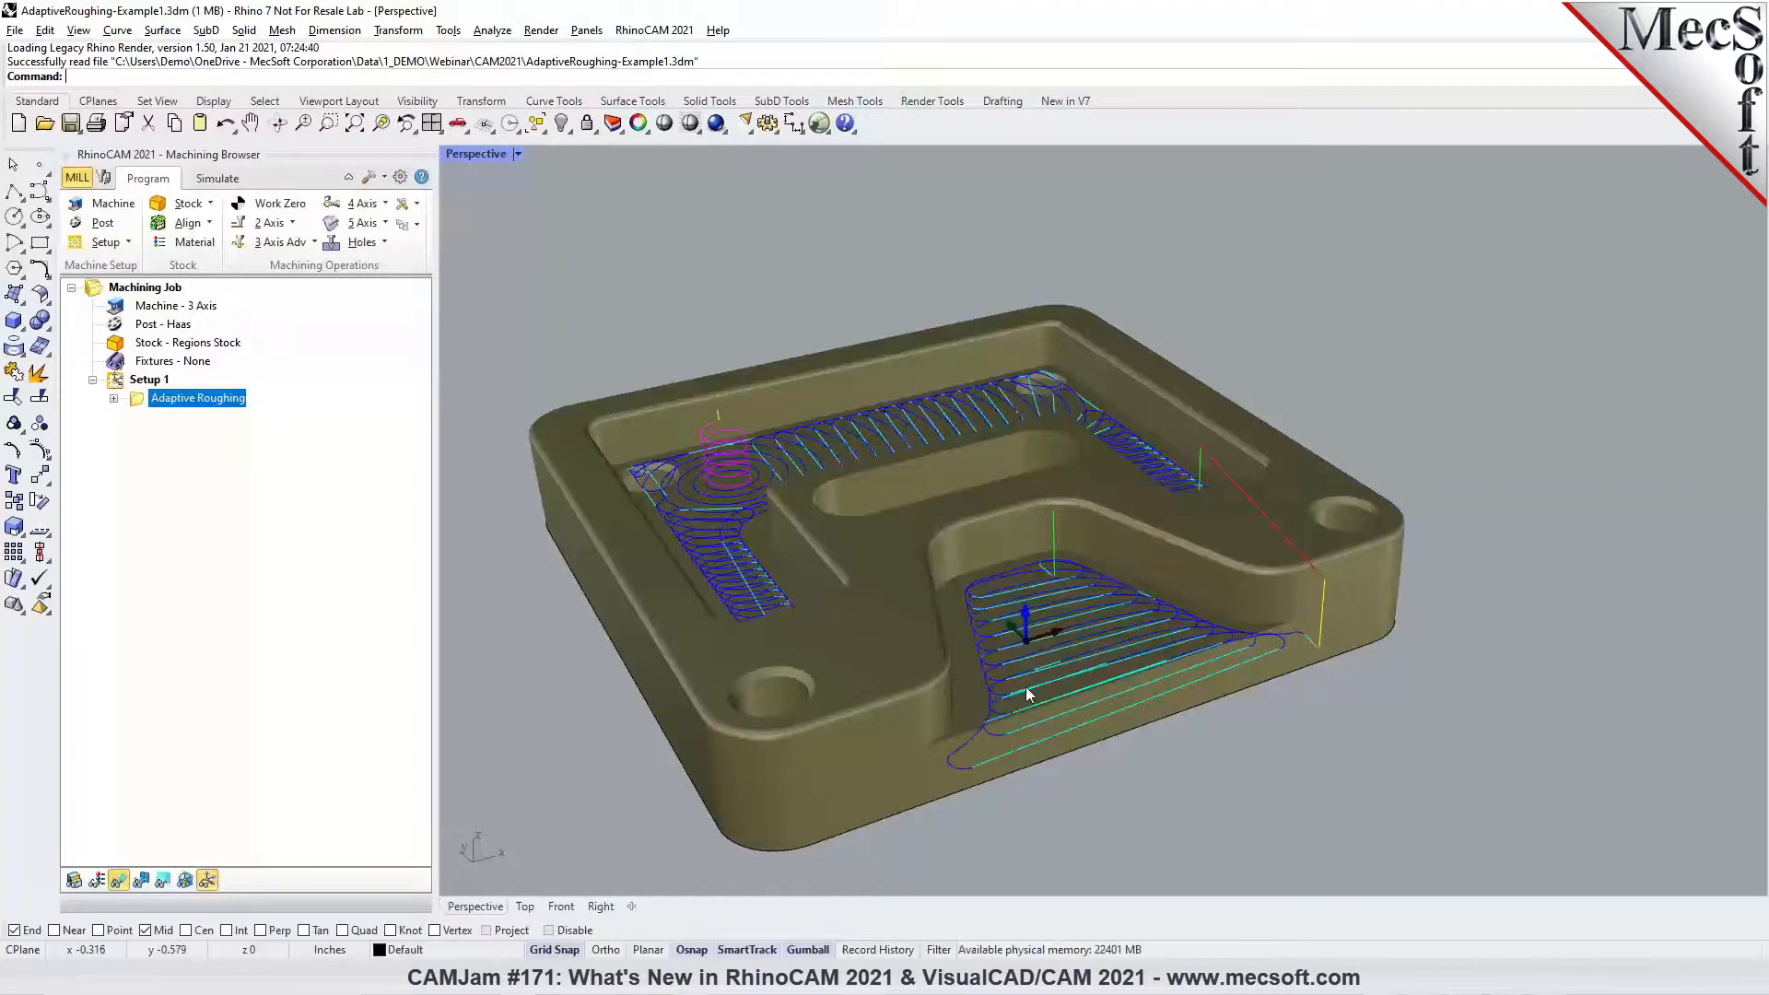
left_click(277, 242)
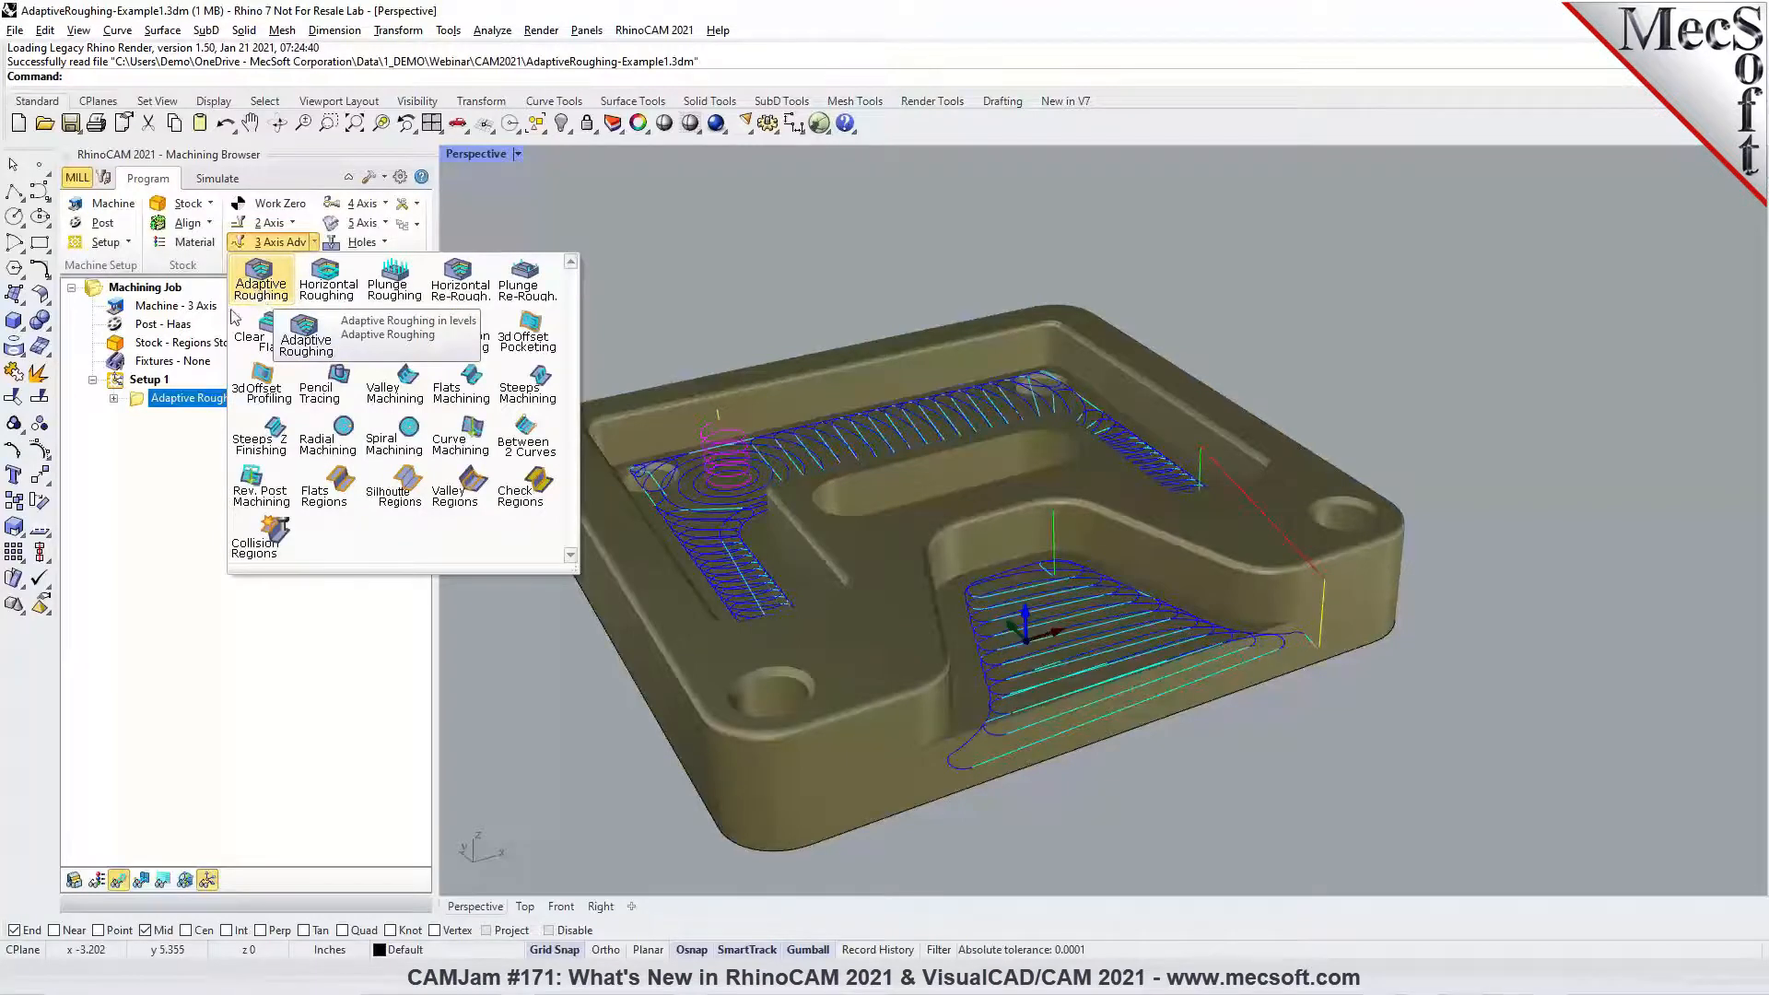
left_click(152, 399)
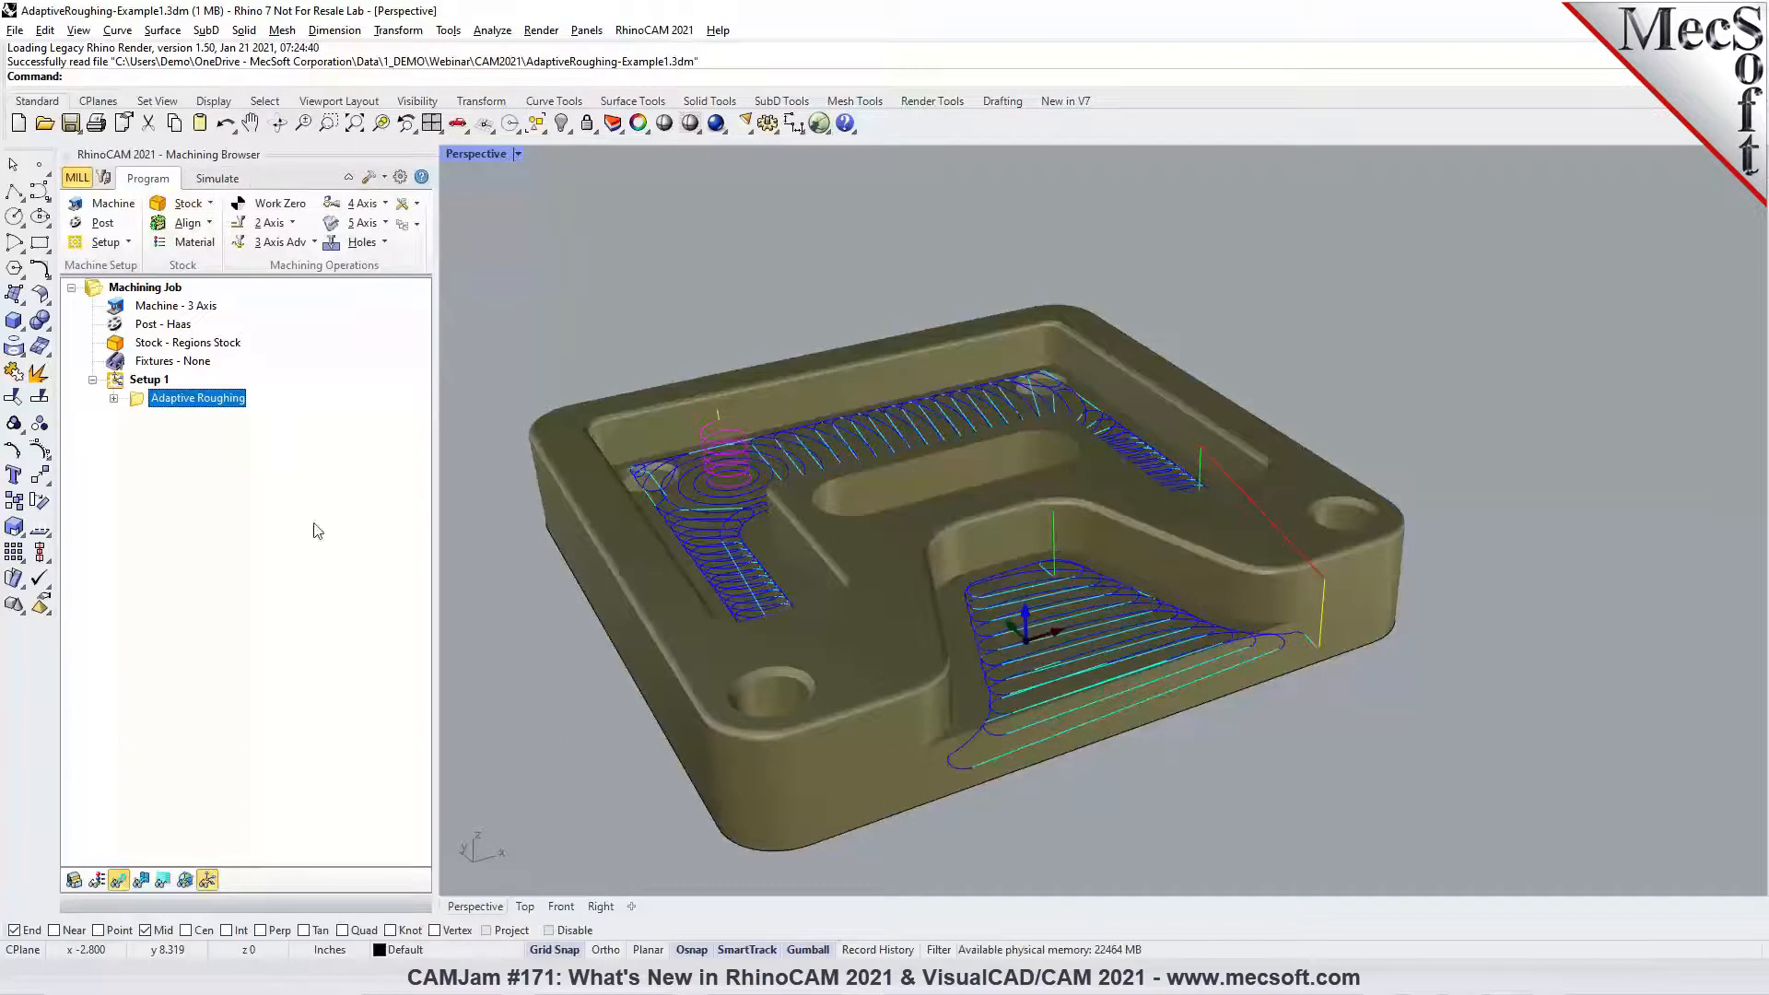
scroll(1069, 652, "up", 5)
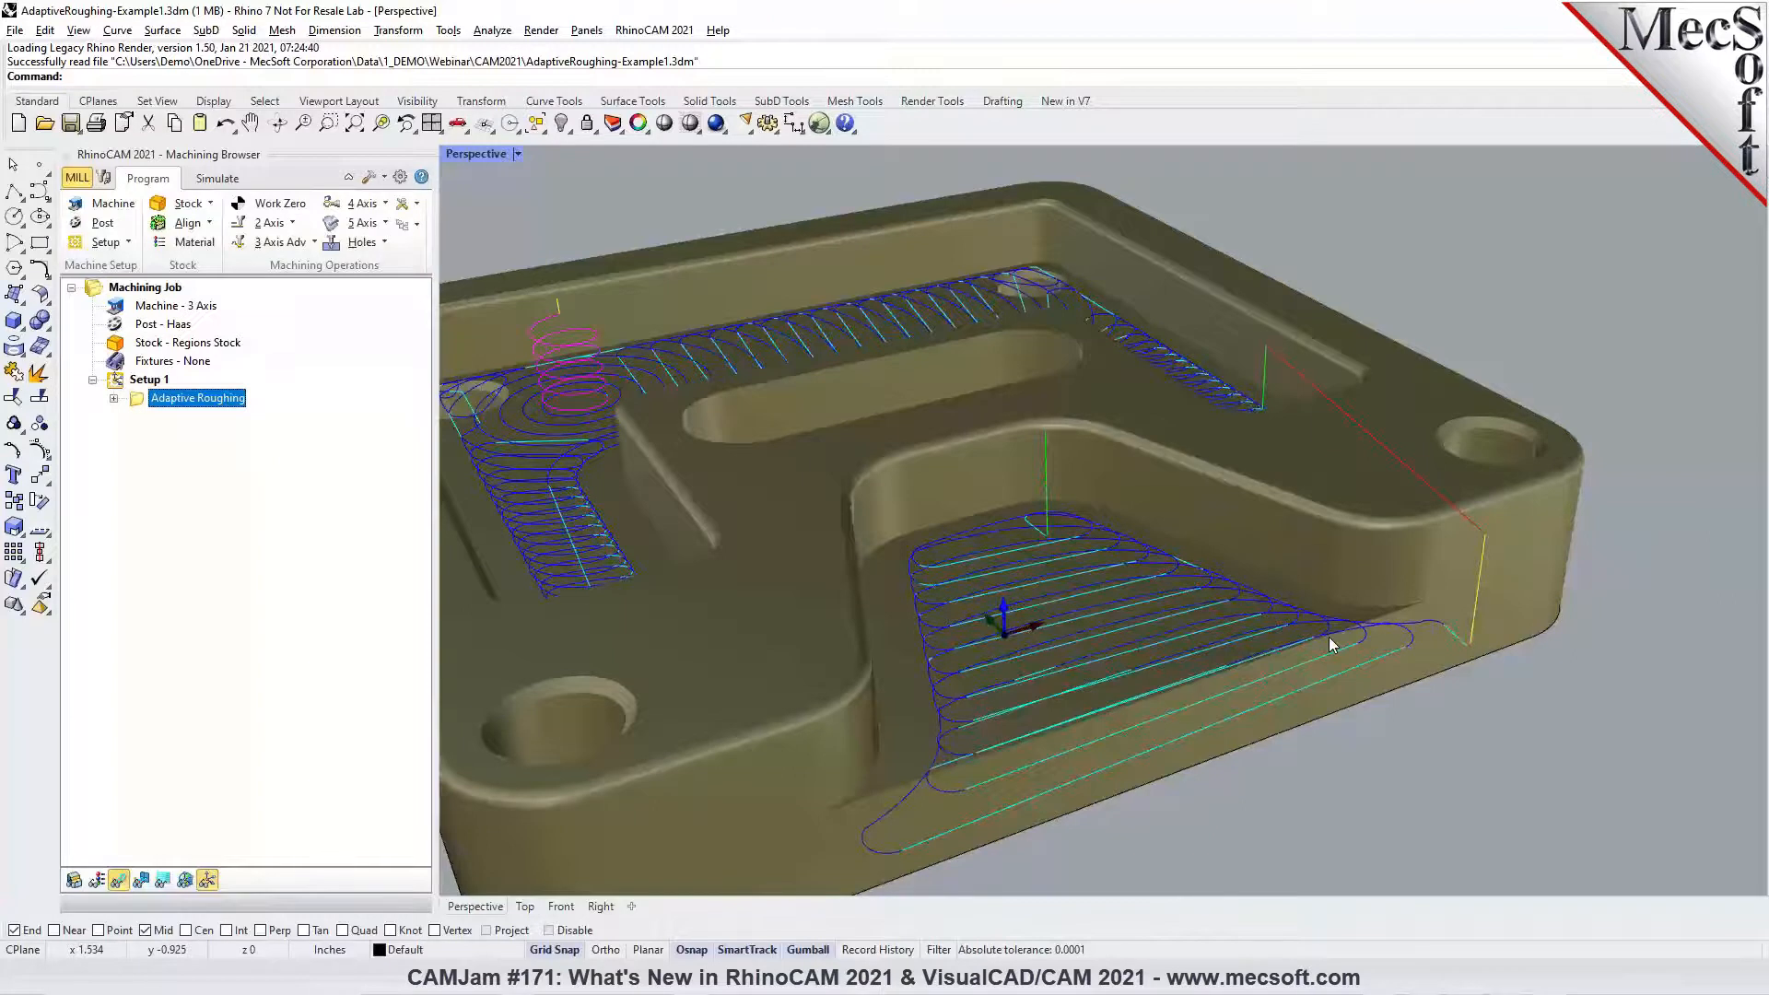
Simulate the Adaptive Roughing toolpath on the pocketed part and adjust the simulation speed while the tool moves
scroll(1473, 551, "down", 3)
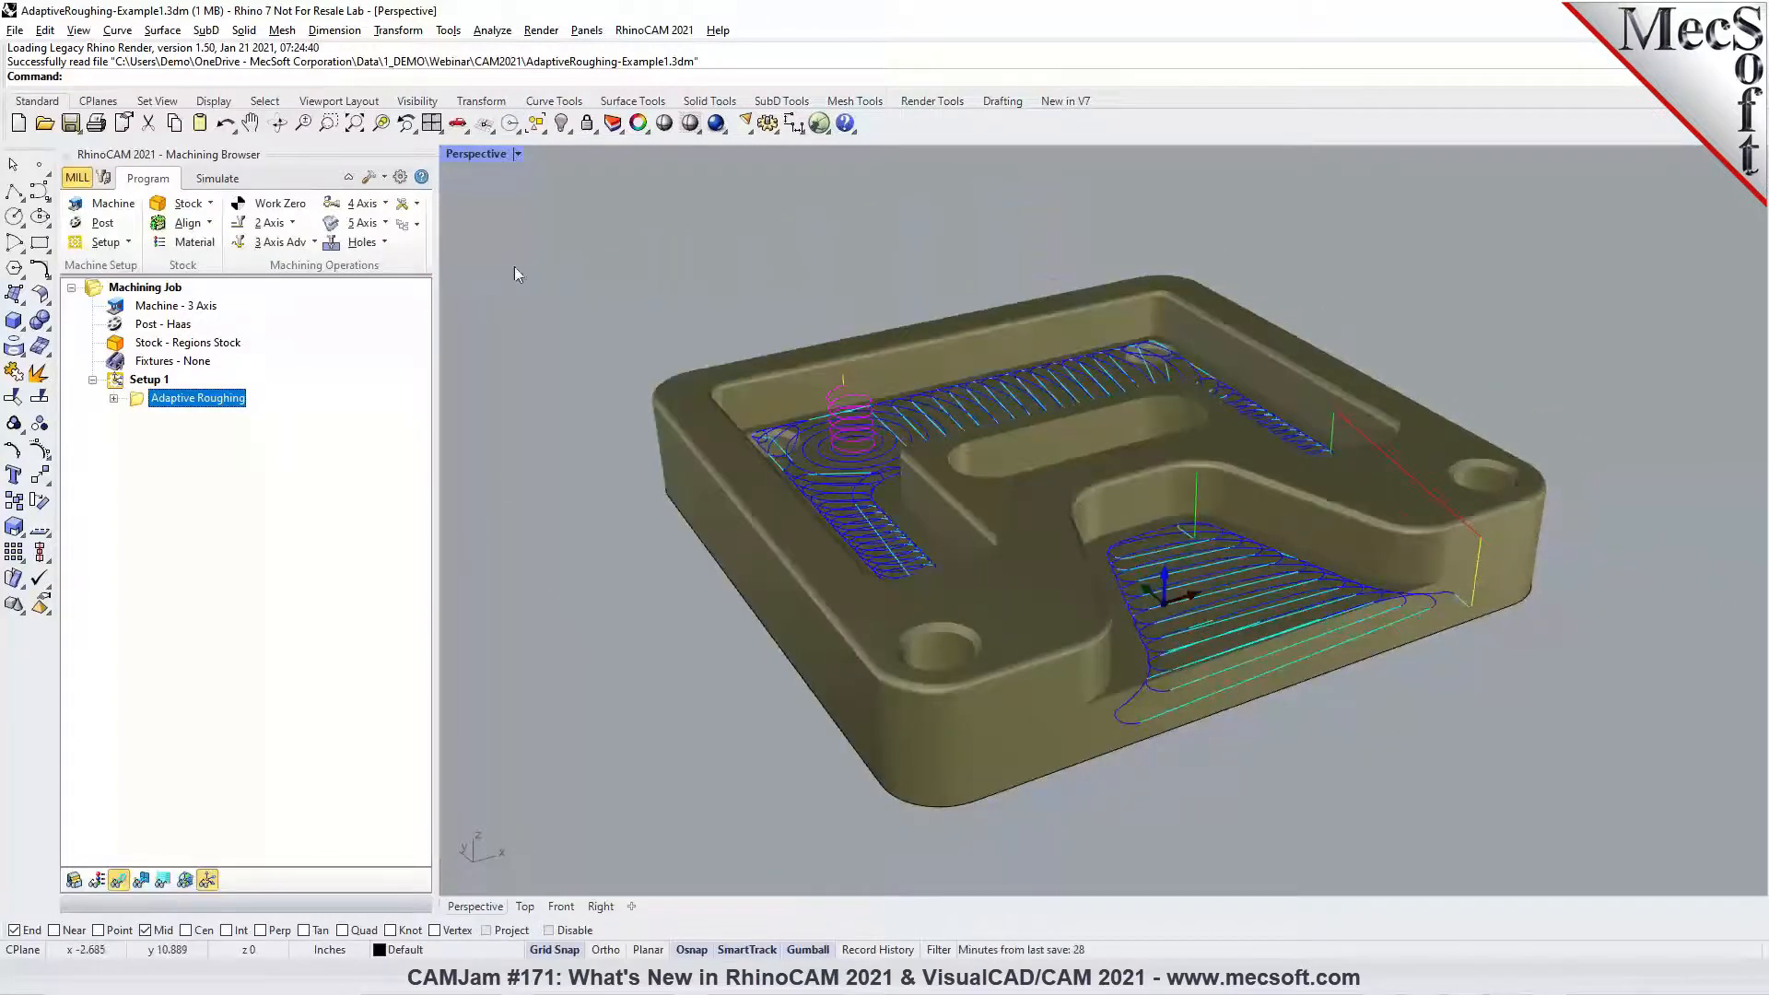
left_click(217, 178)
left_click(221, 224)
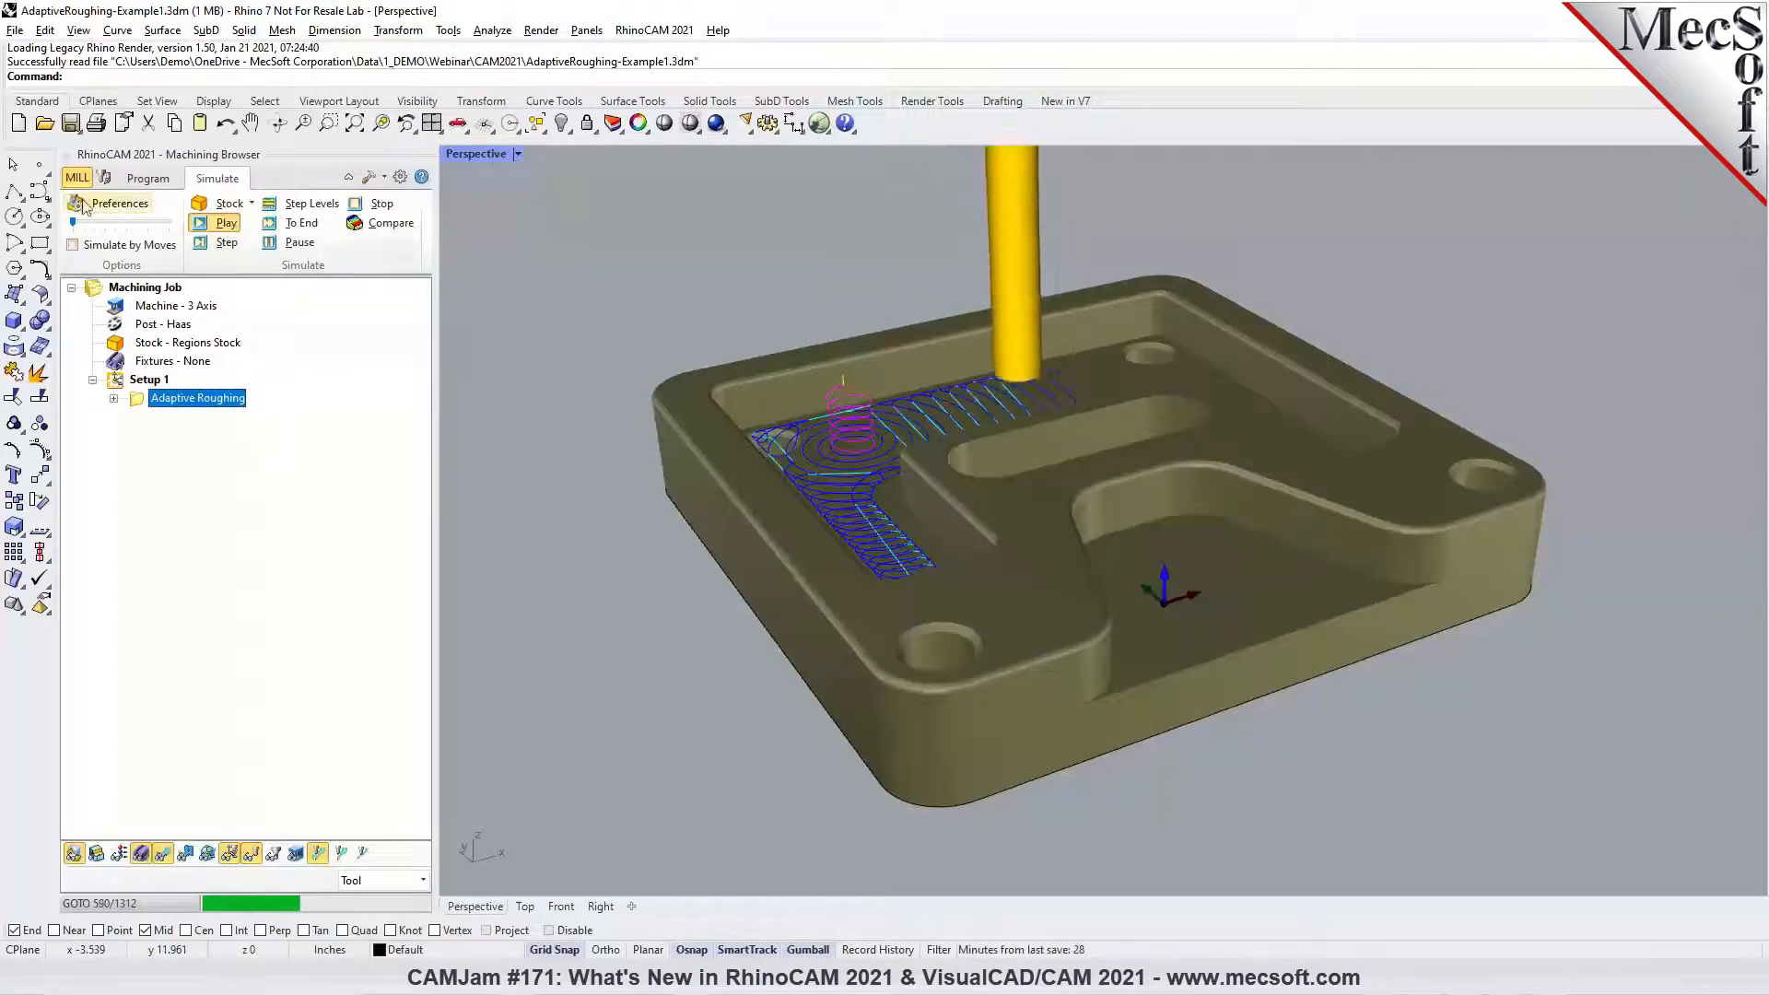
left_click_drag(75, 223, 100, 224)
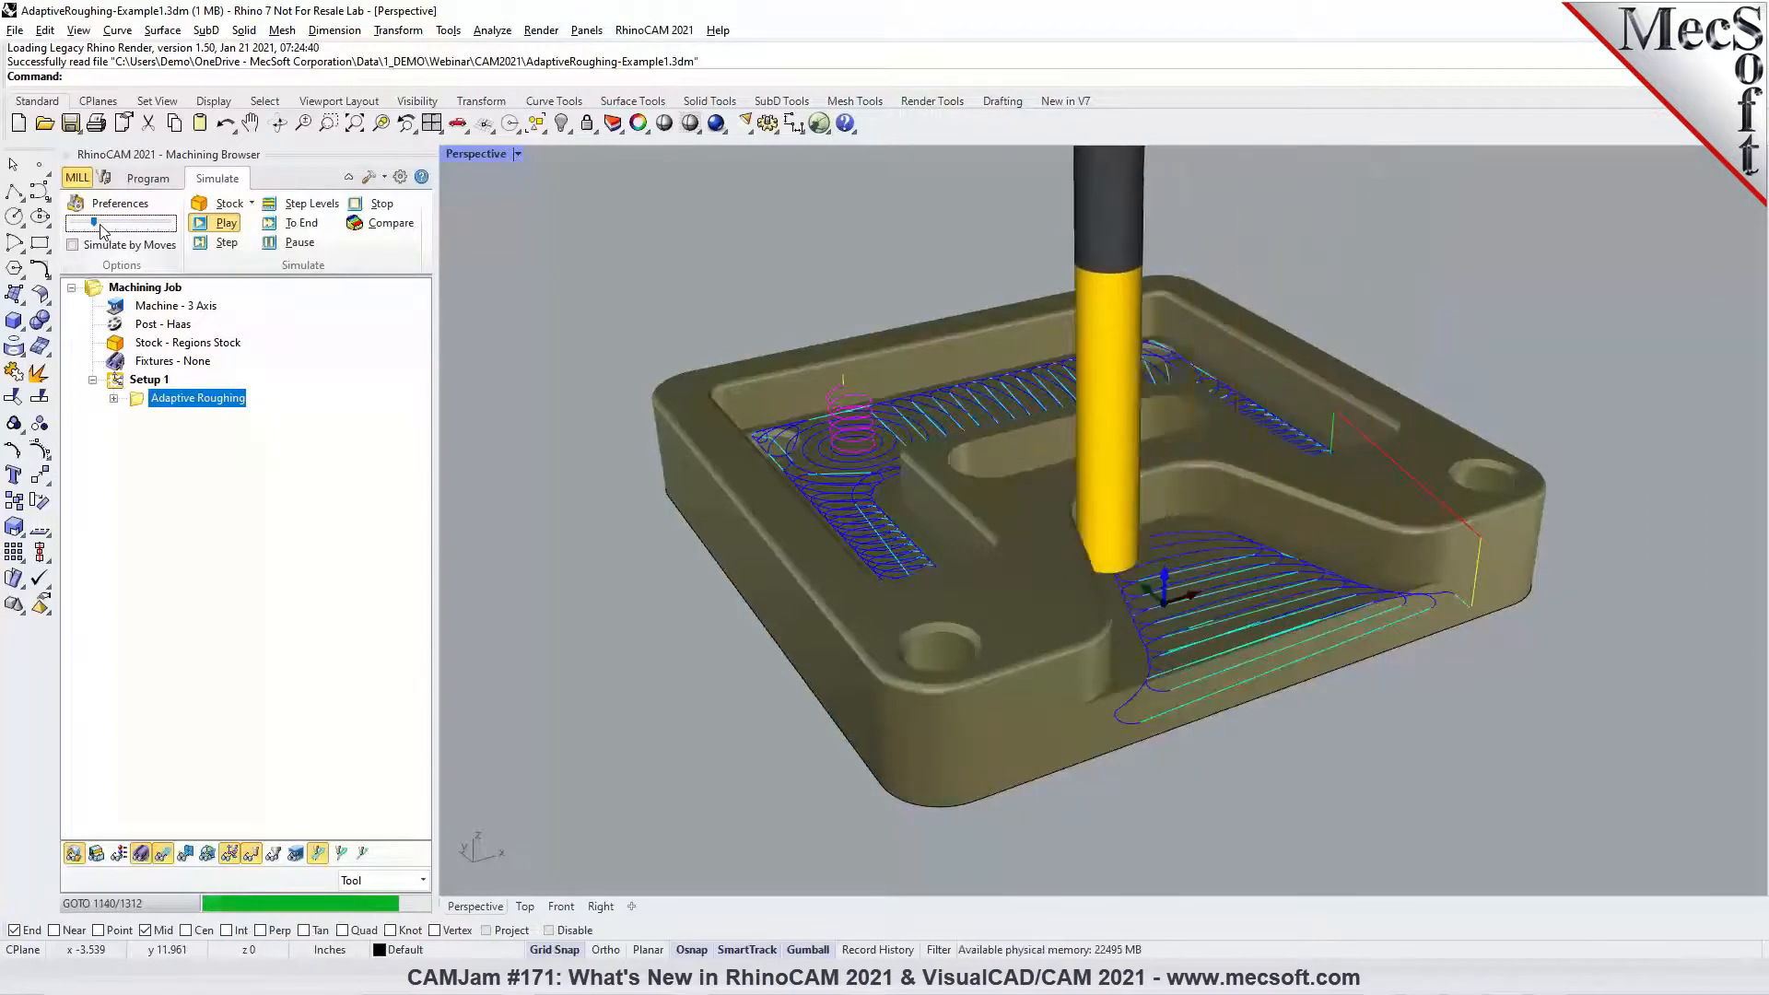
Show the stock model and replay the Adaptive Roughing simulation to view the material removal in both pockets
left_click(96, 853)
left_click(218, 226)
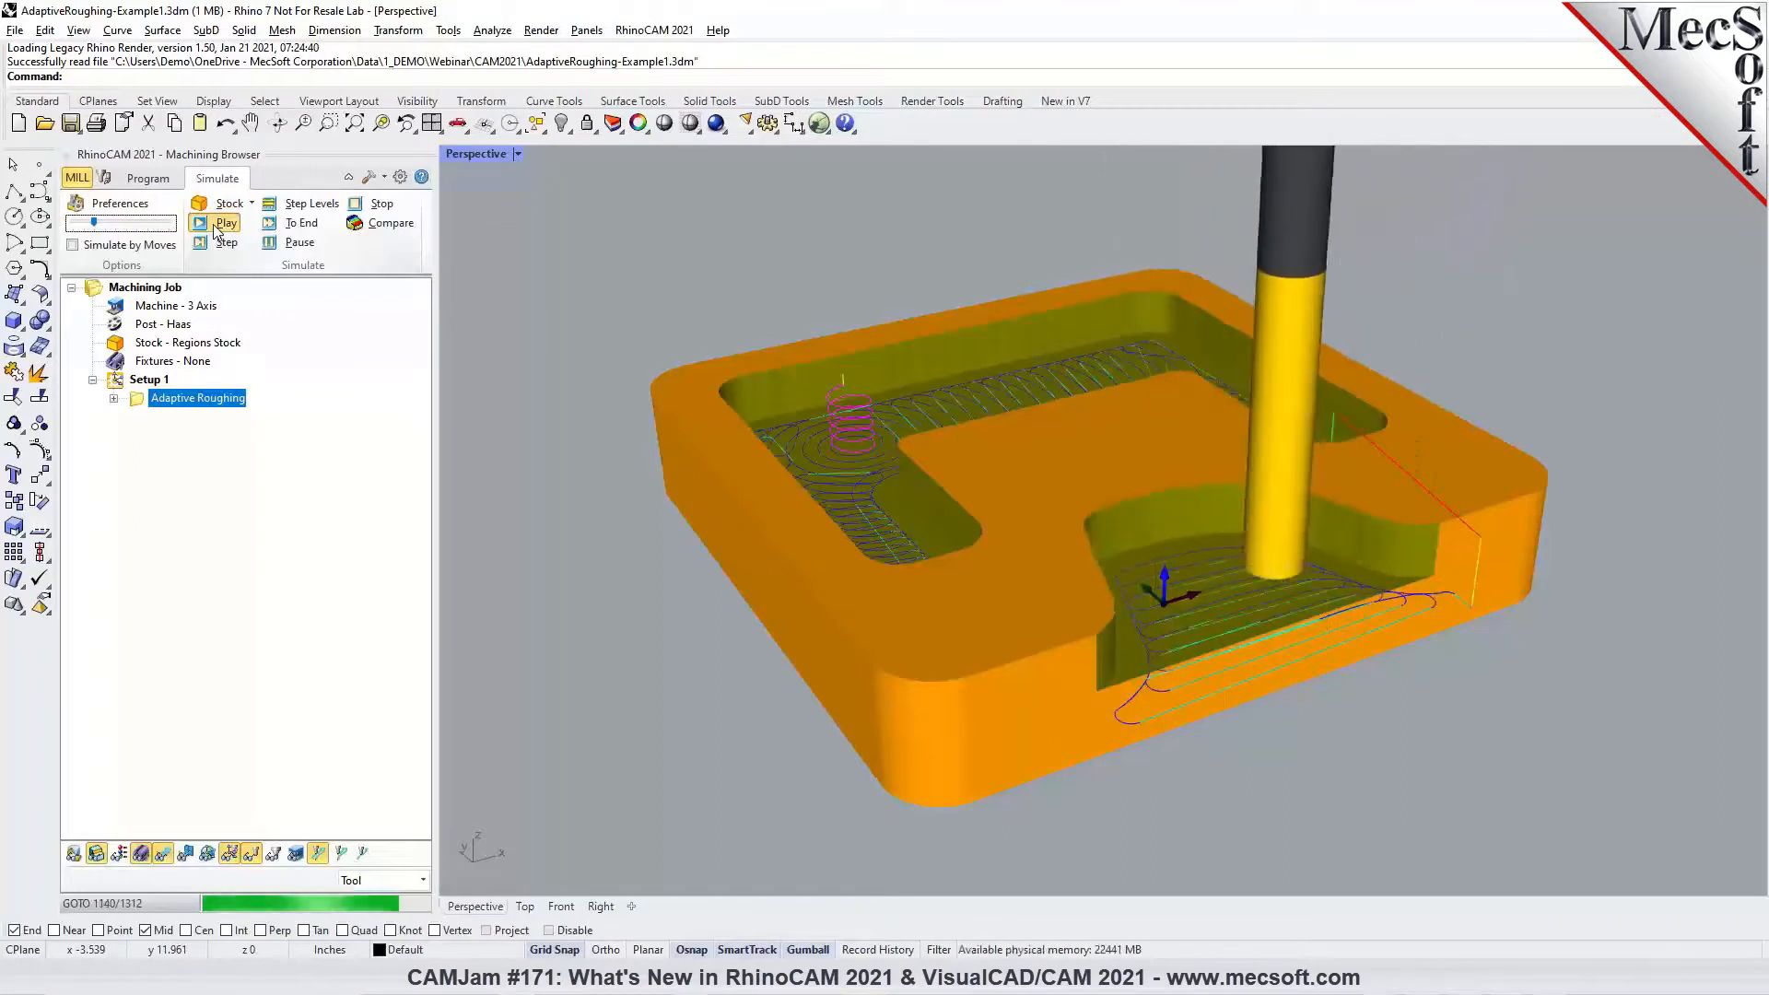
mouse_move(1228, 571)
right_mouse_down()
mouse_move(1272, 557)
mouse_move(1213, 565)
mouse_move(1231, 575)
right_mouse_up()
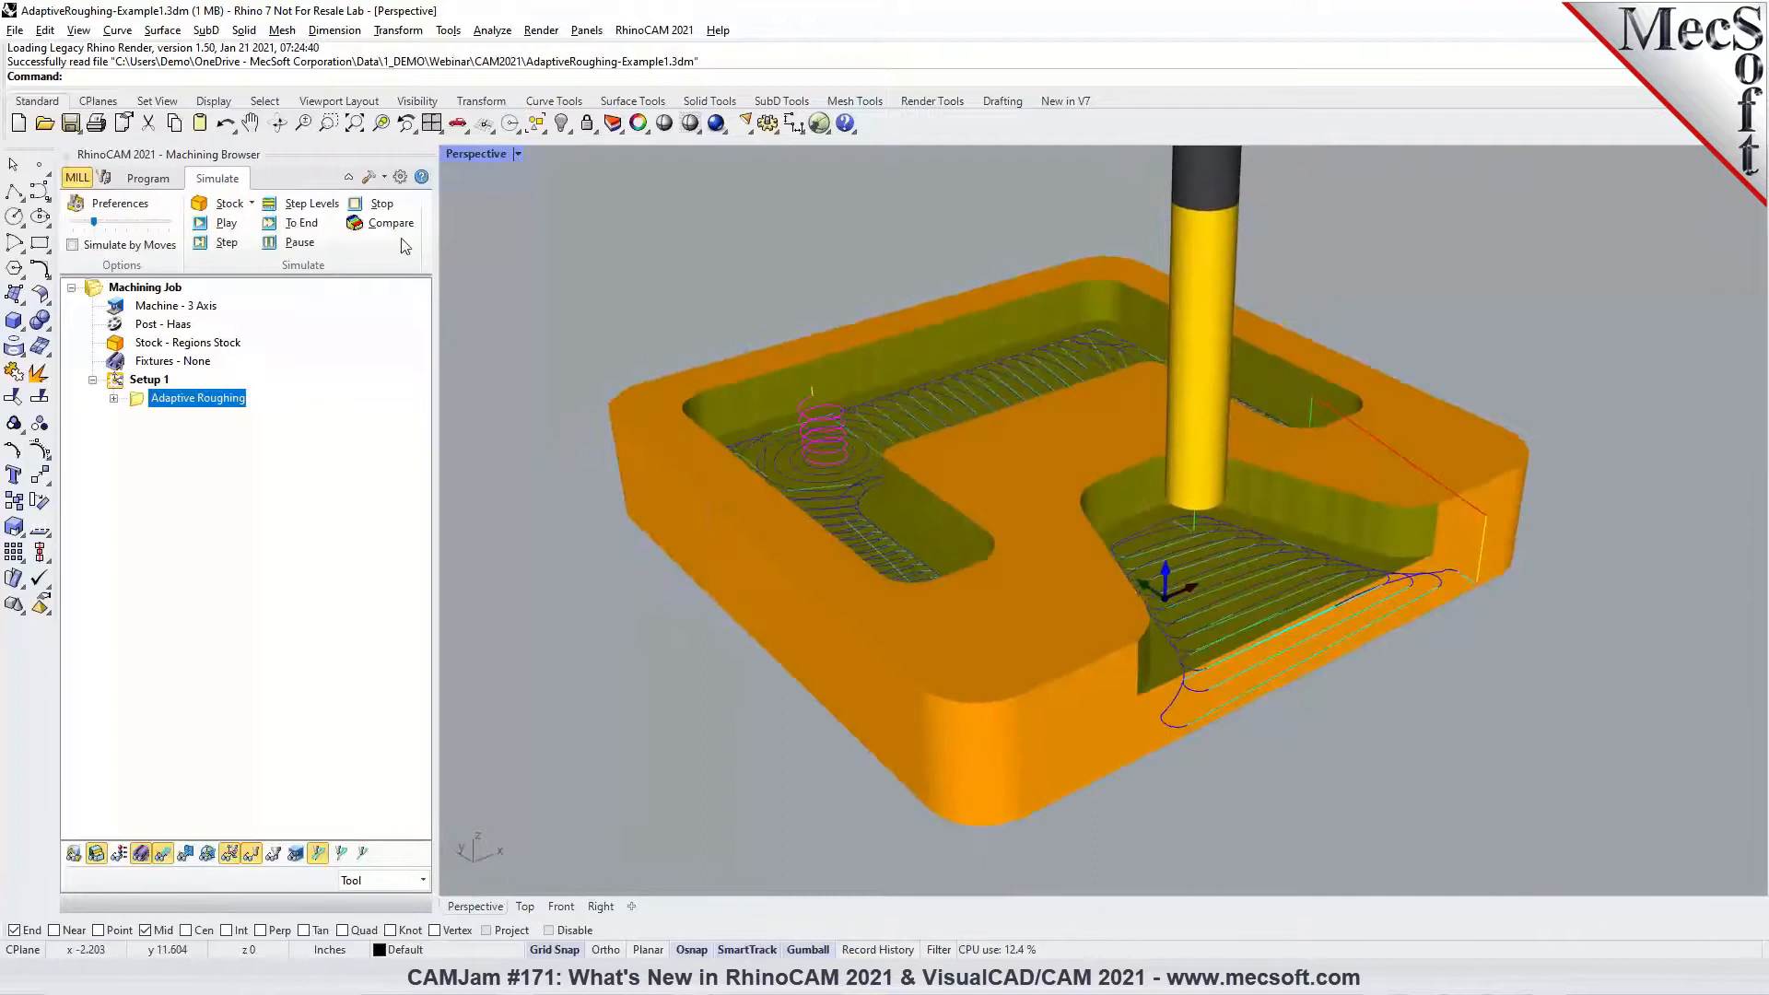
Return to programming the job and locate Adaptive Roughing among the 3 Axis Advanced methods
left_click(148, 177)
left_click(313, 242)
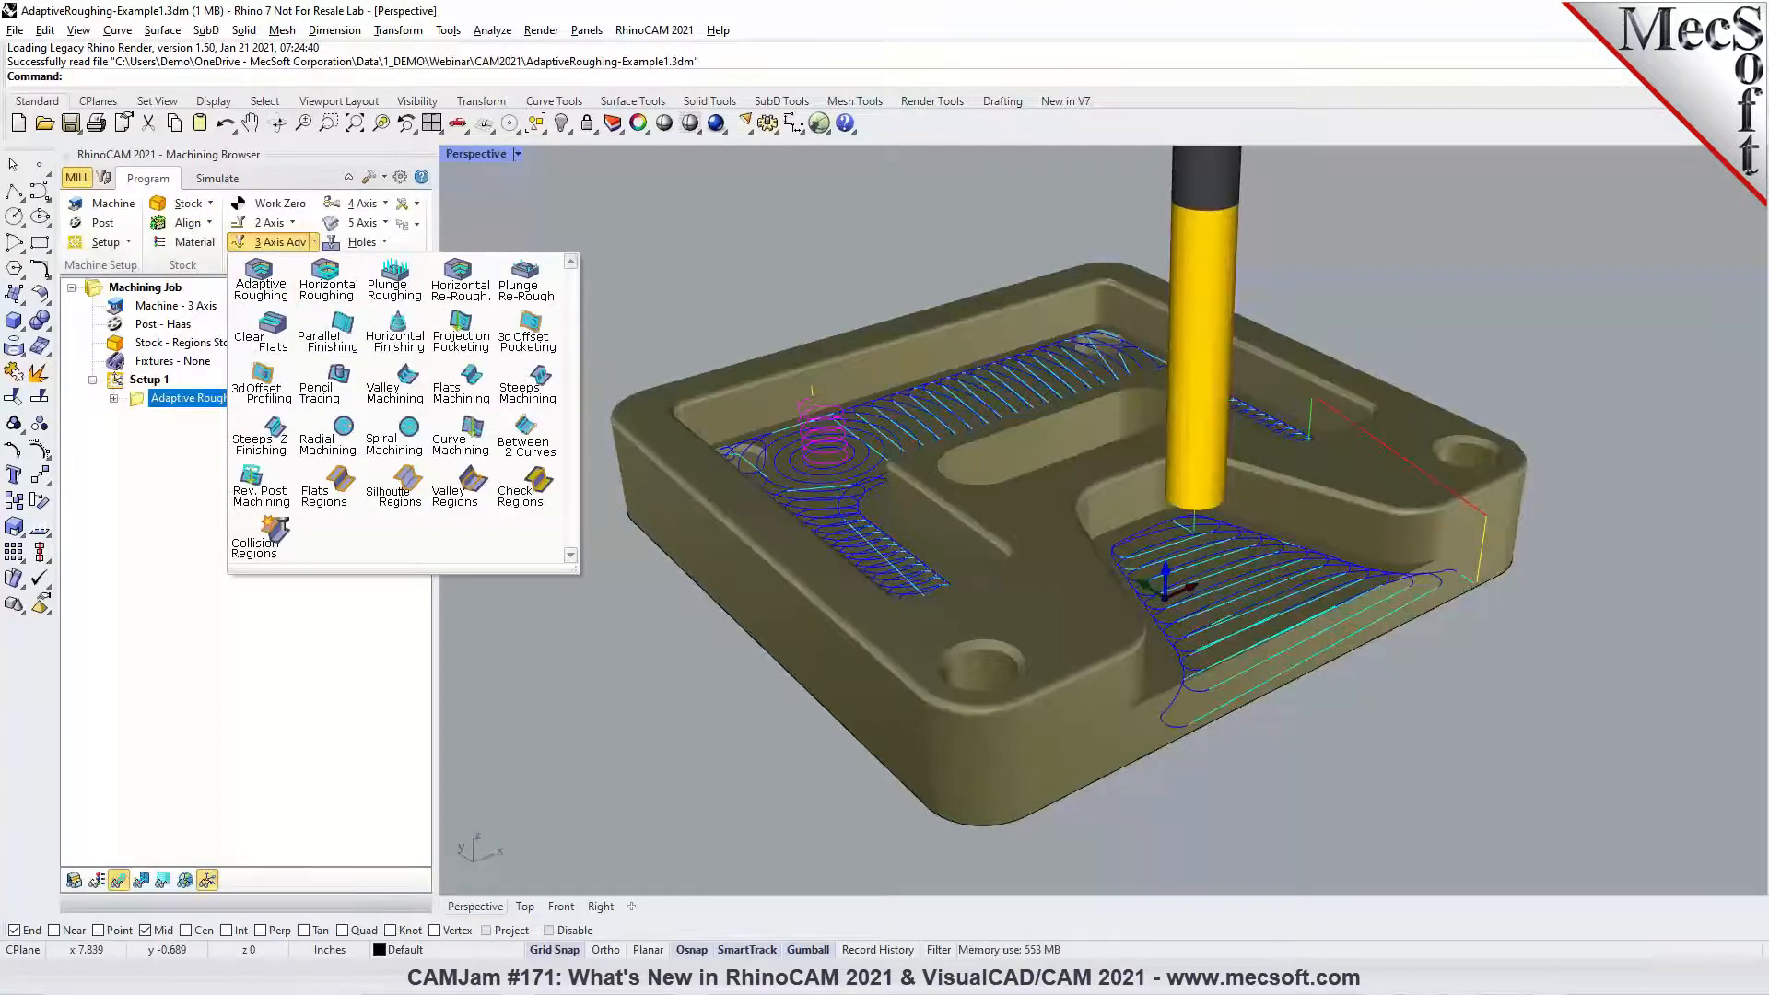
left_click(261, 291)
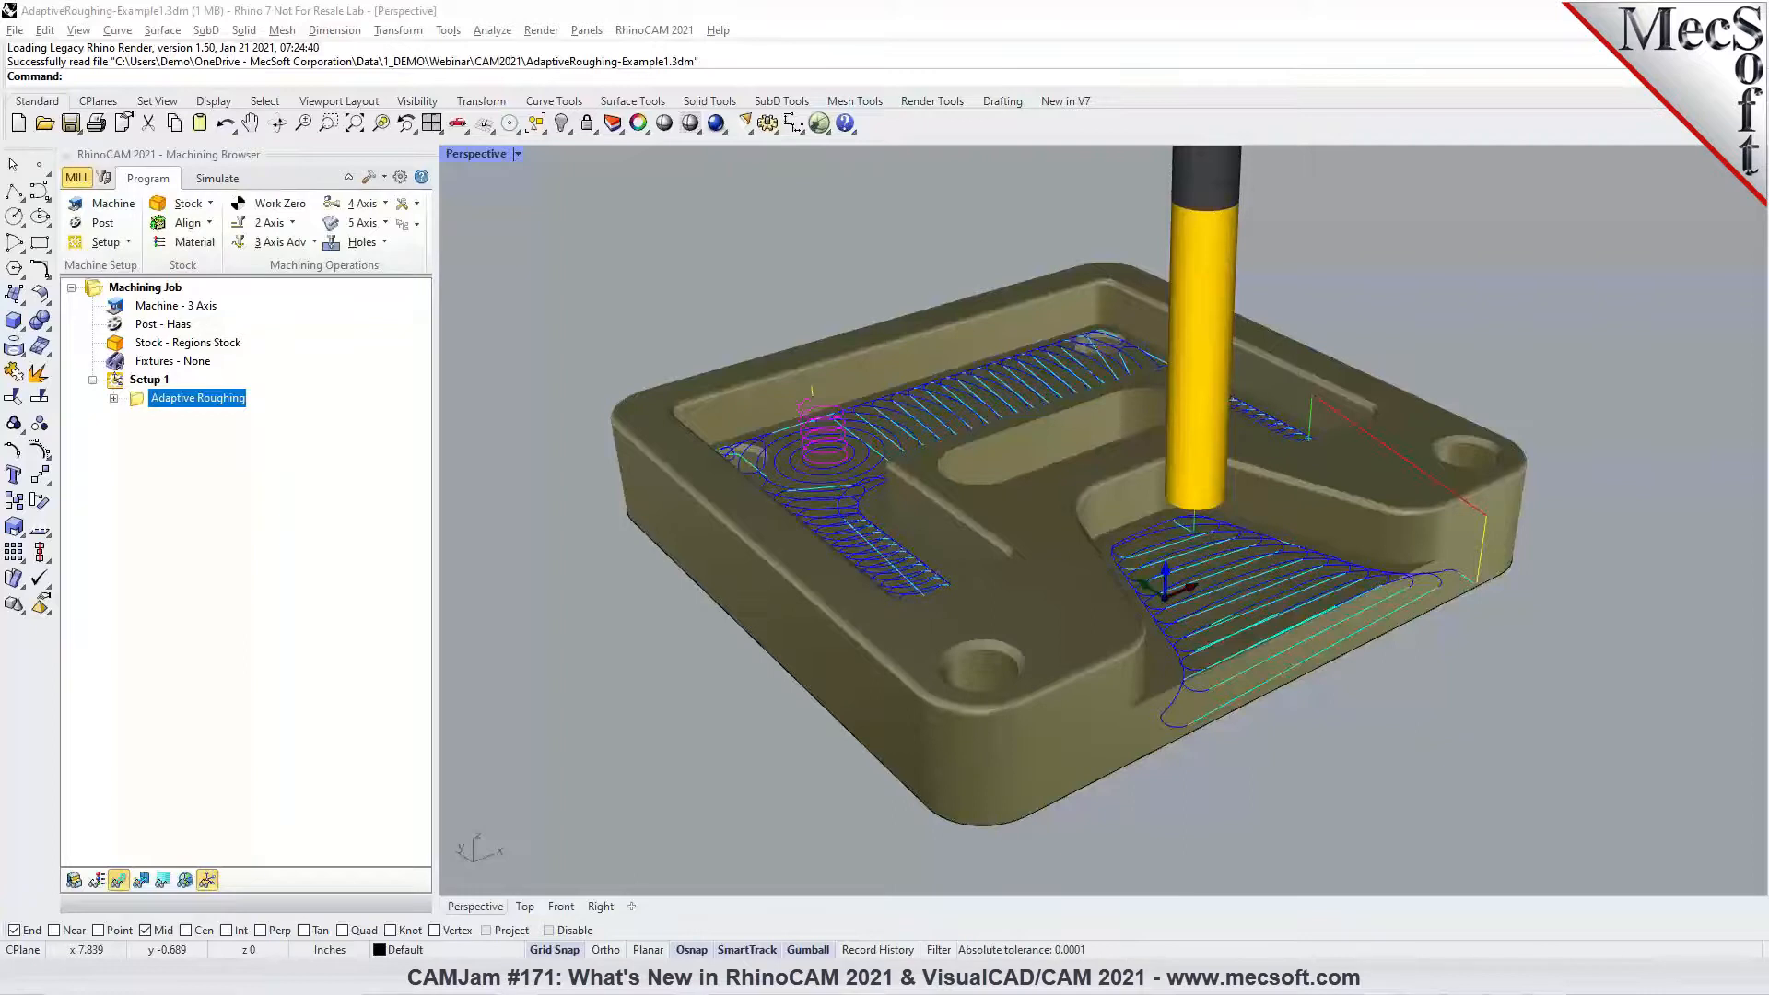
Open 3DMold-AdaptiveRoughing-Example1.3dm and display the toolpath of its Adaptive Roughing operation
left_click_drag(1543, 322, 1542, 322)
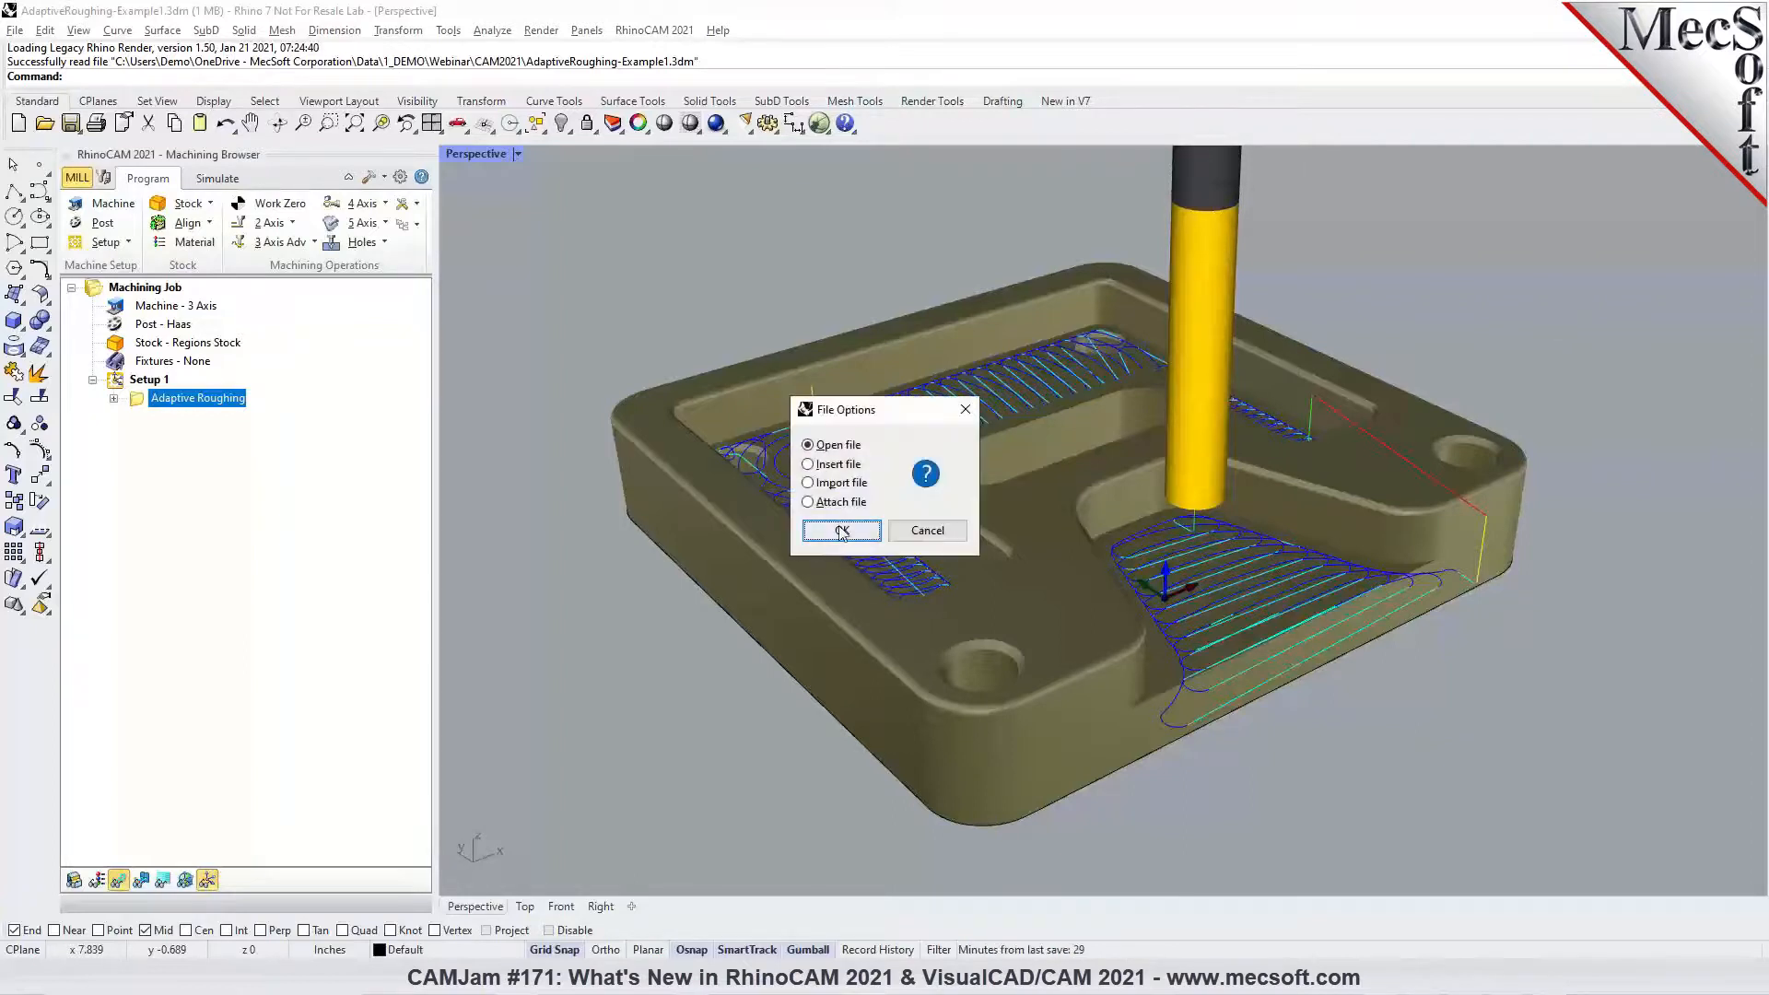
left_click(841, 529)
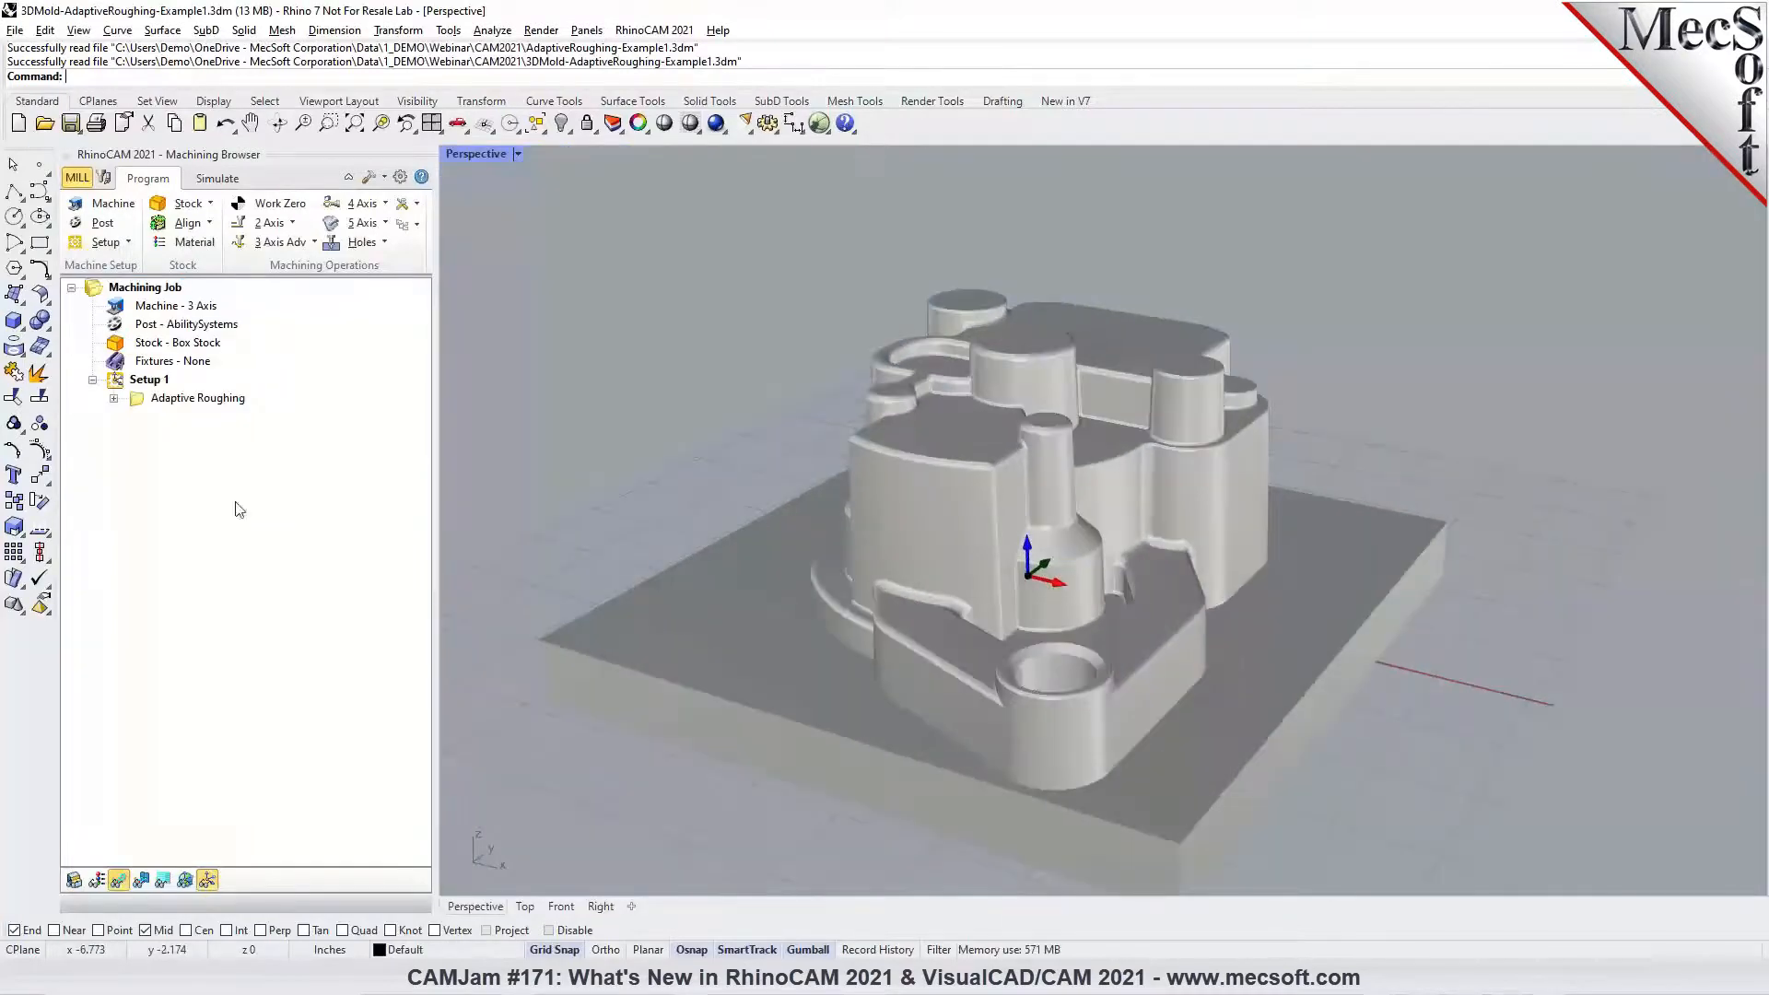
left_click(177, 403)
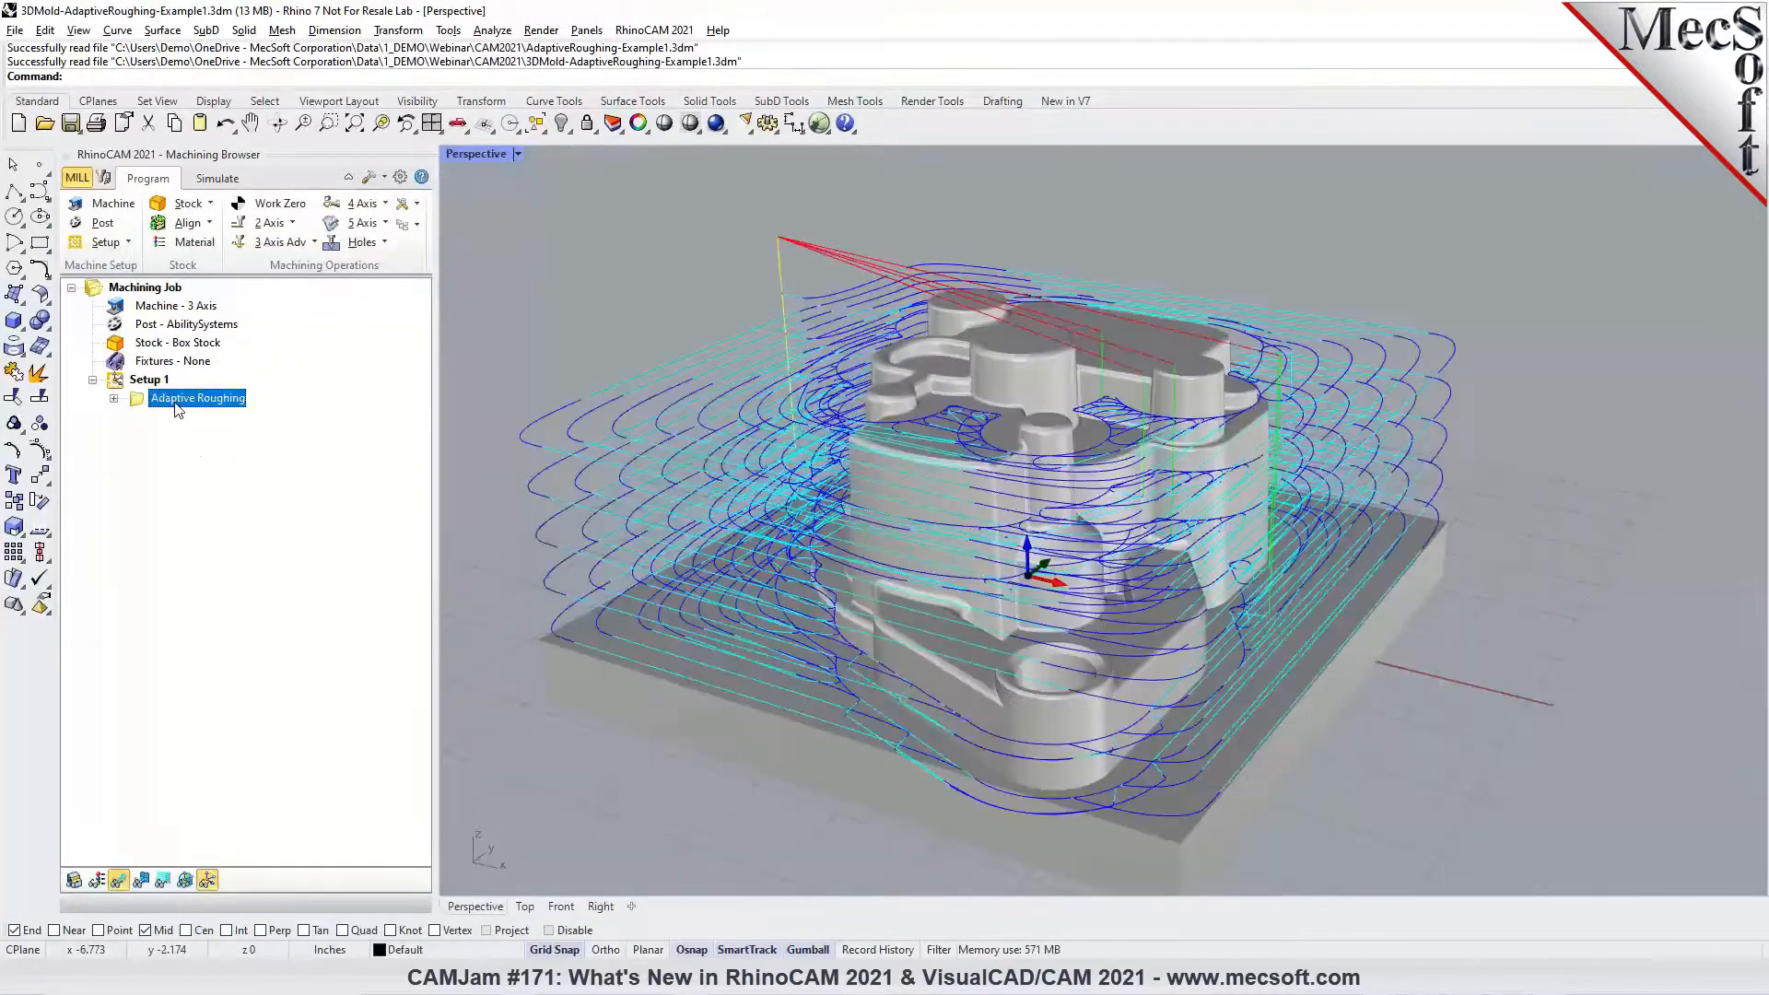
Examine the mold's Adaptive Roughing toolpath one Z level at a time, from the highest to the lowest and back up
left_click(163, 881)
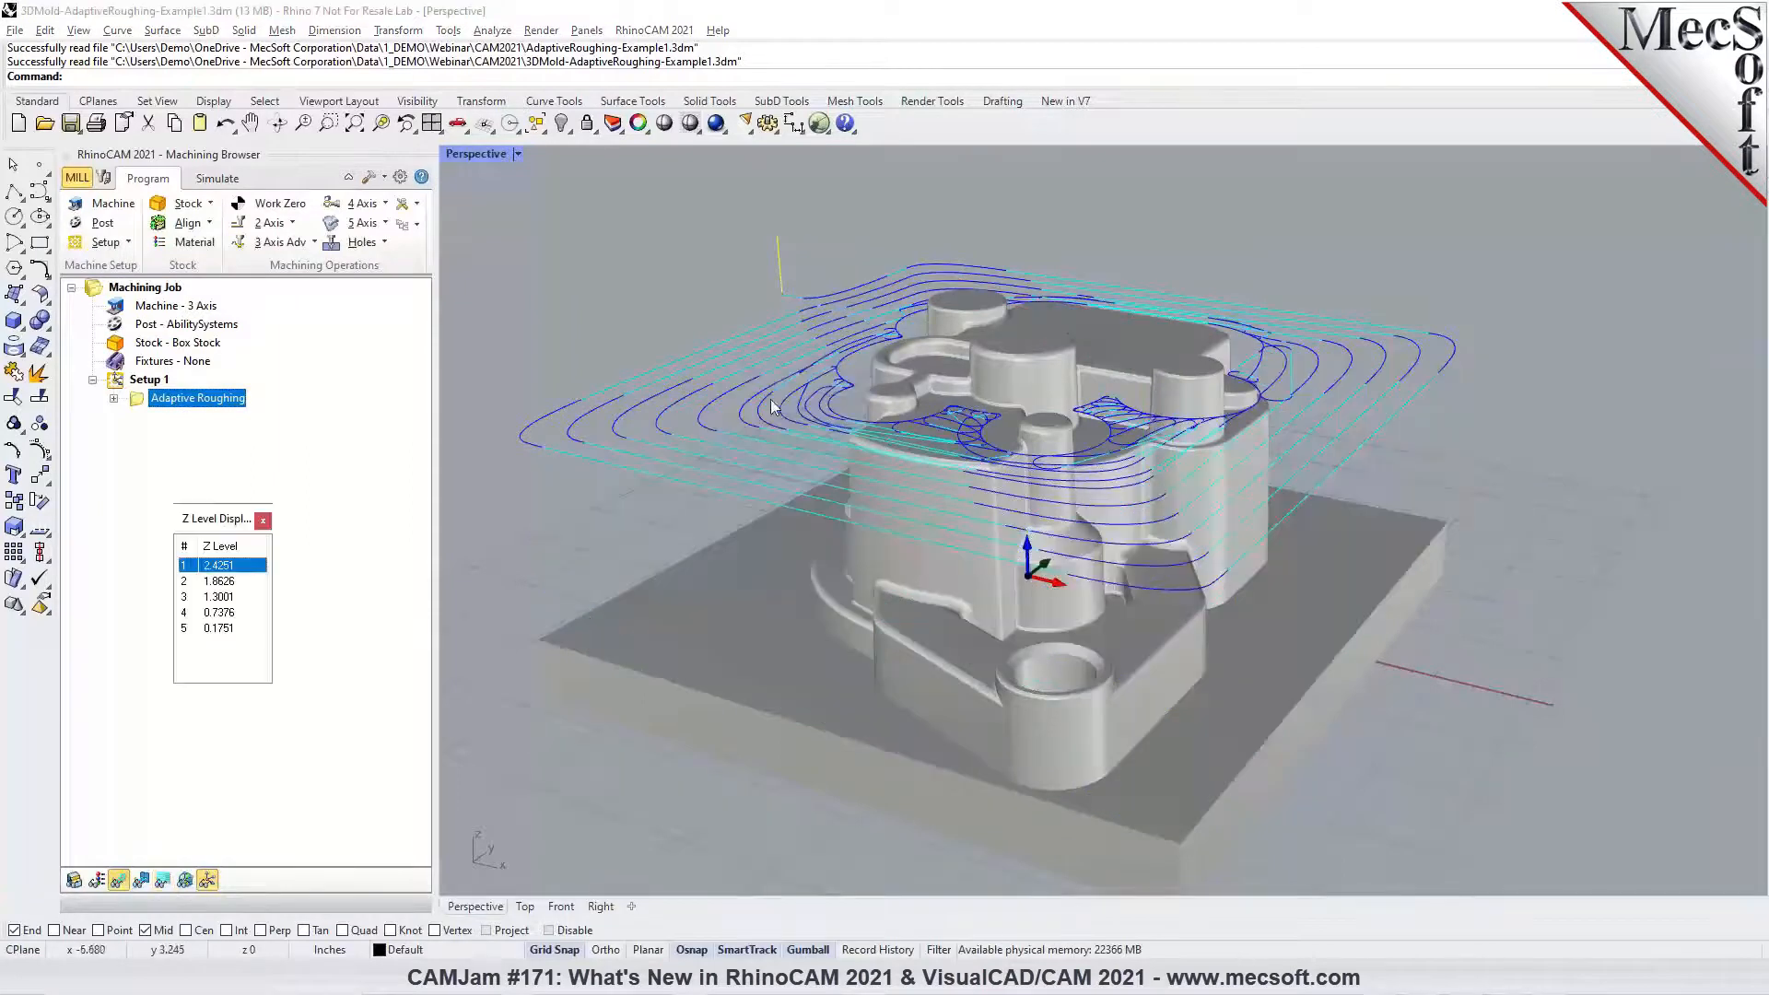
right_click_drag(980, 450, 883, 296)
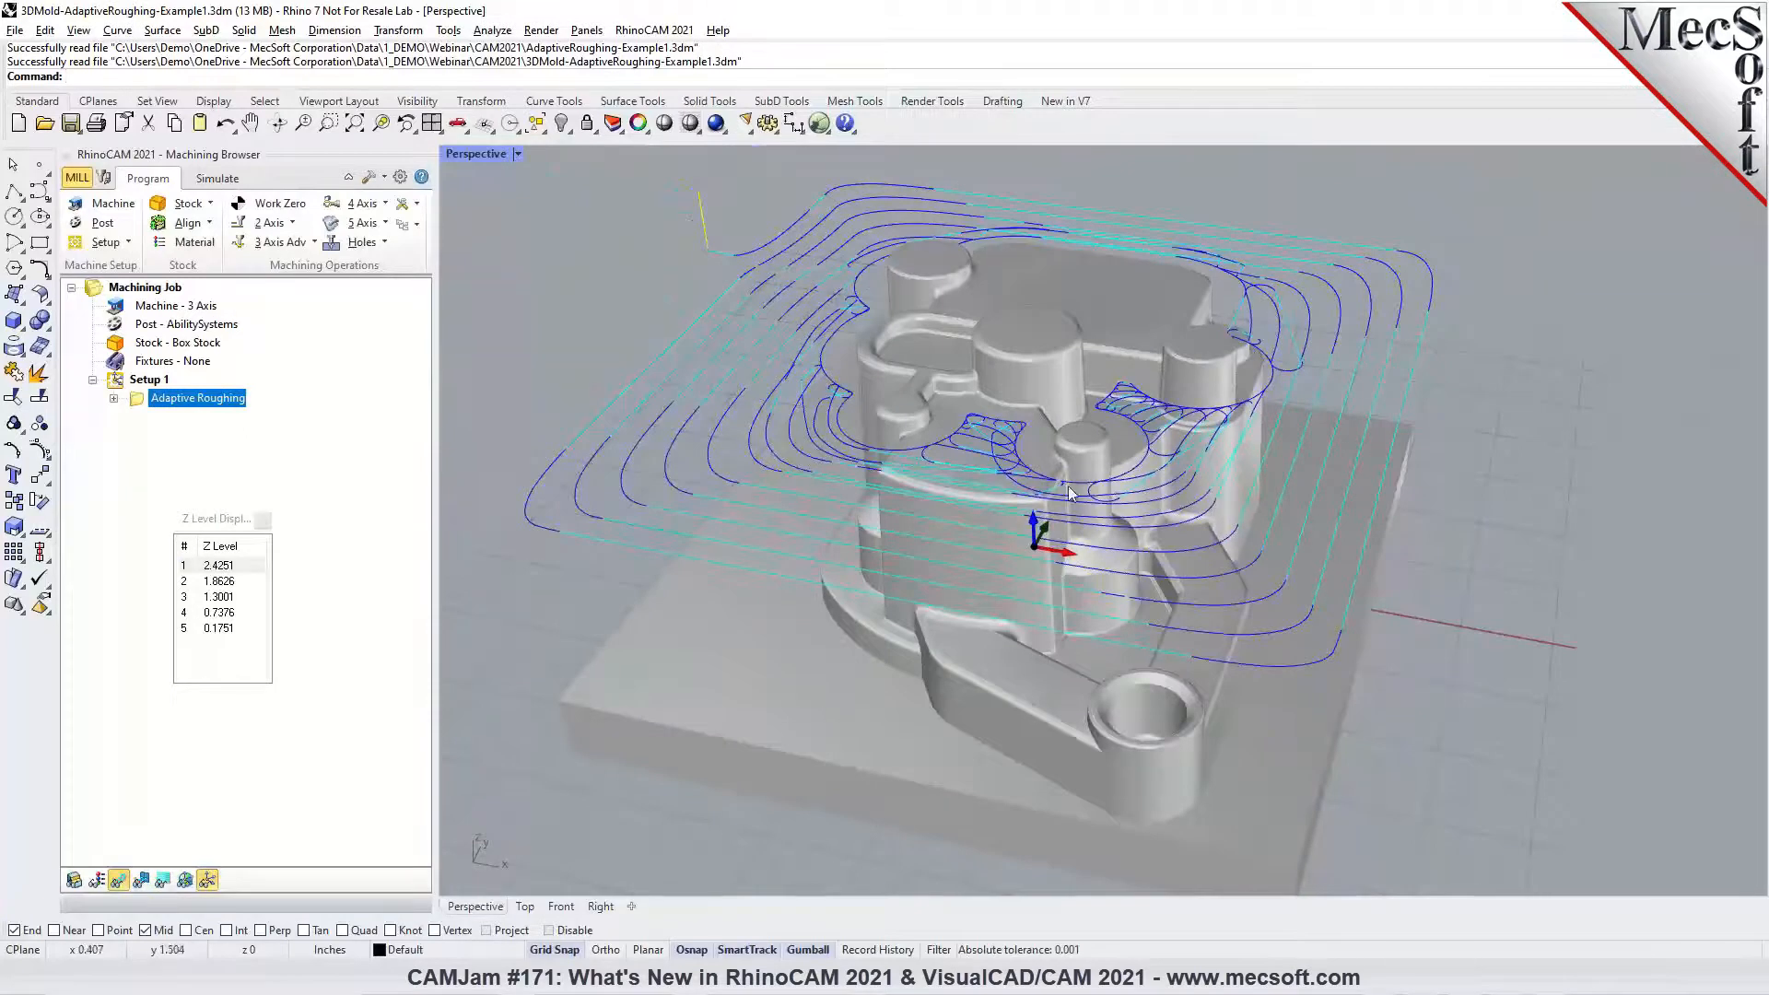
left_click(219, 581)
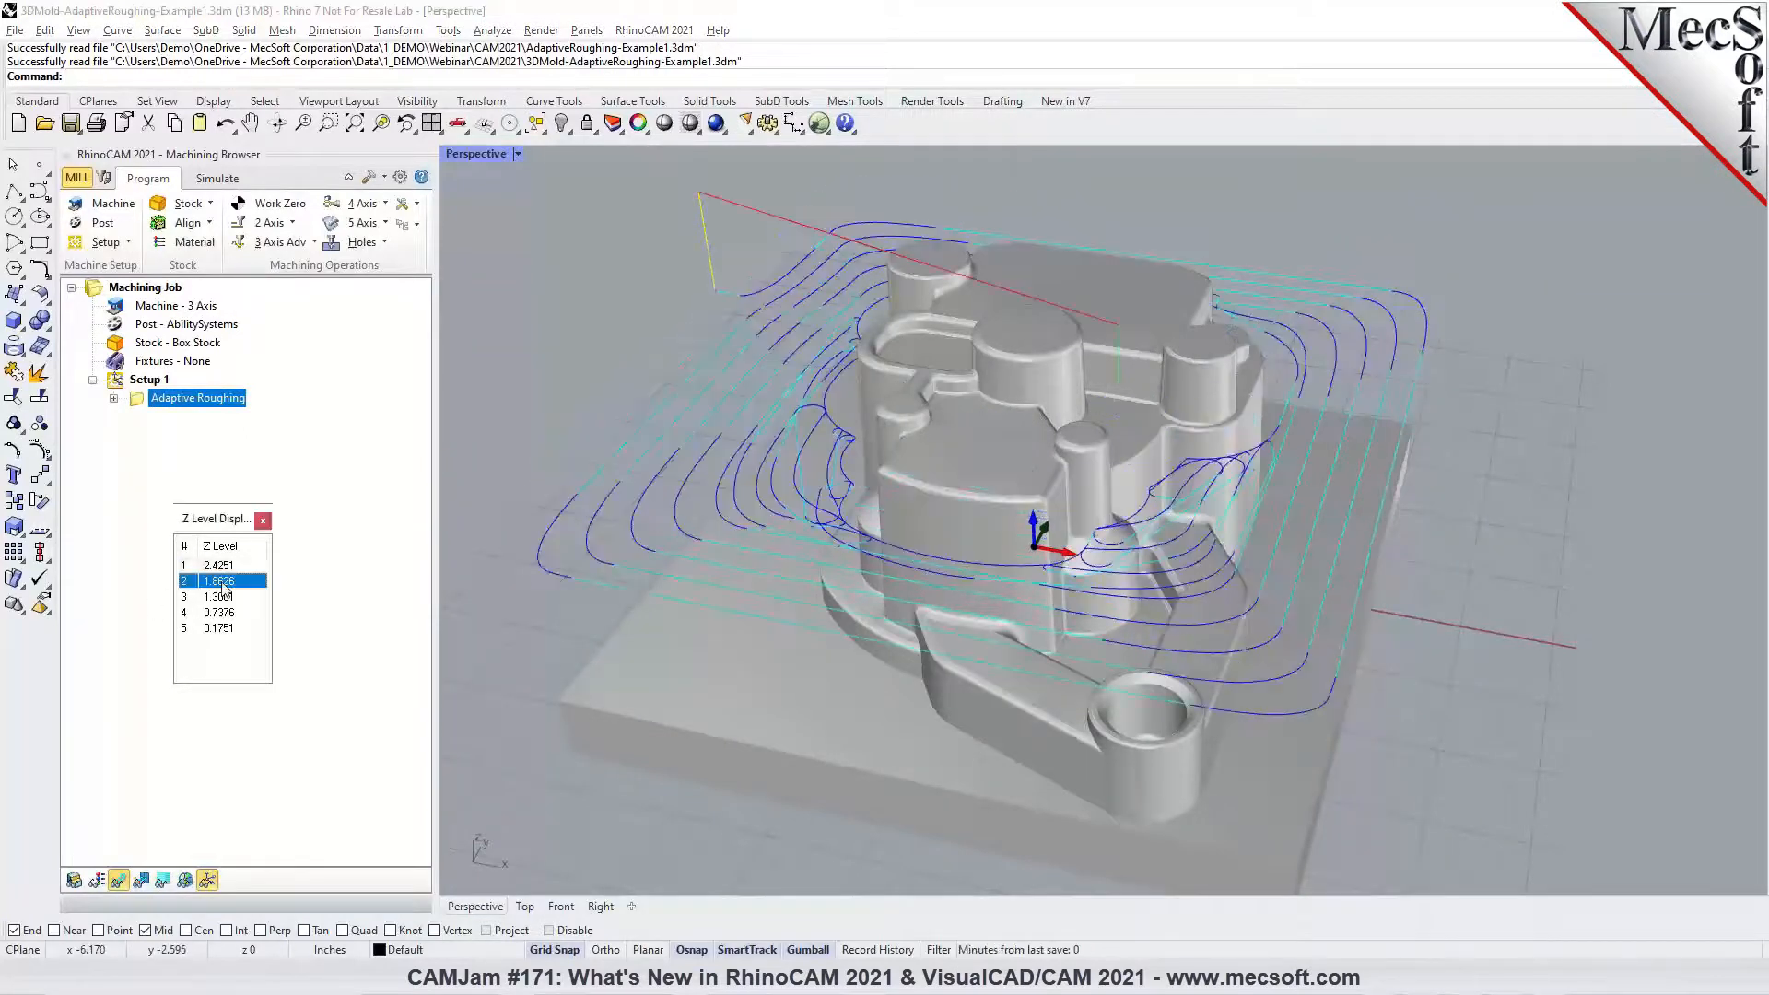
left_click(226, 599)
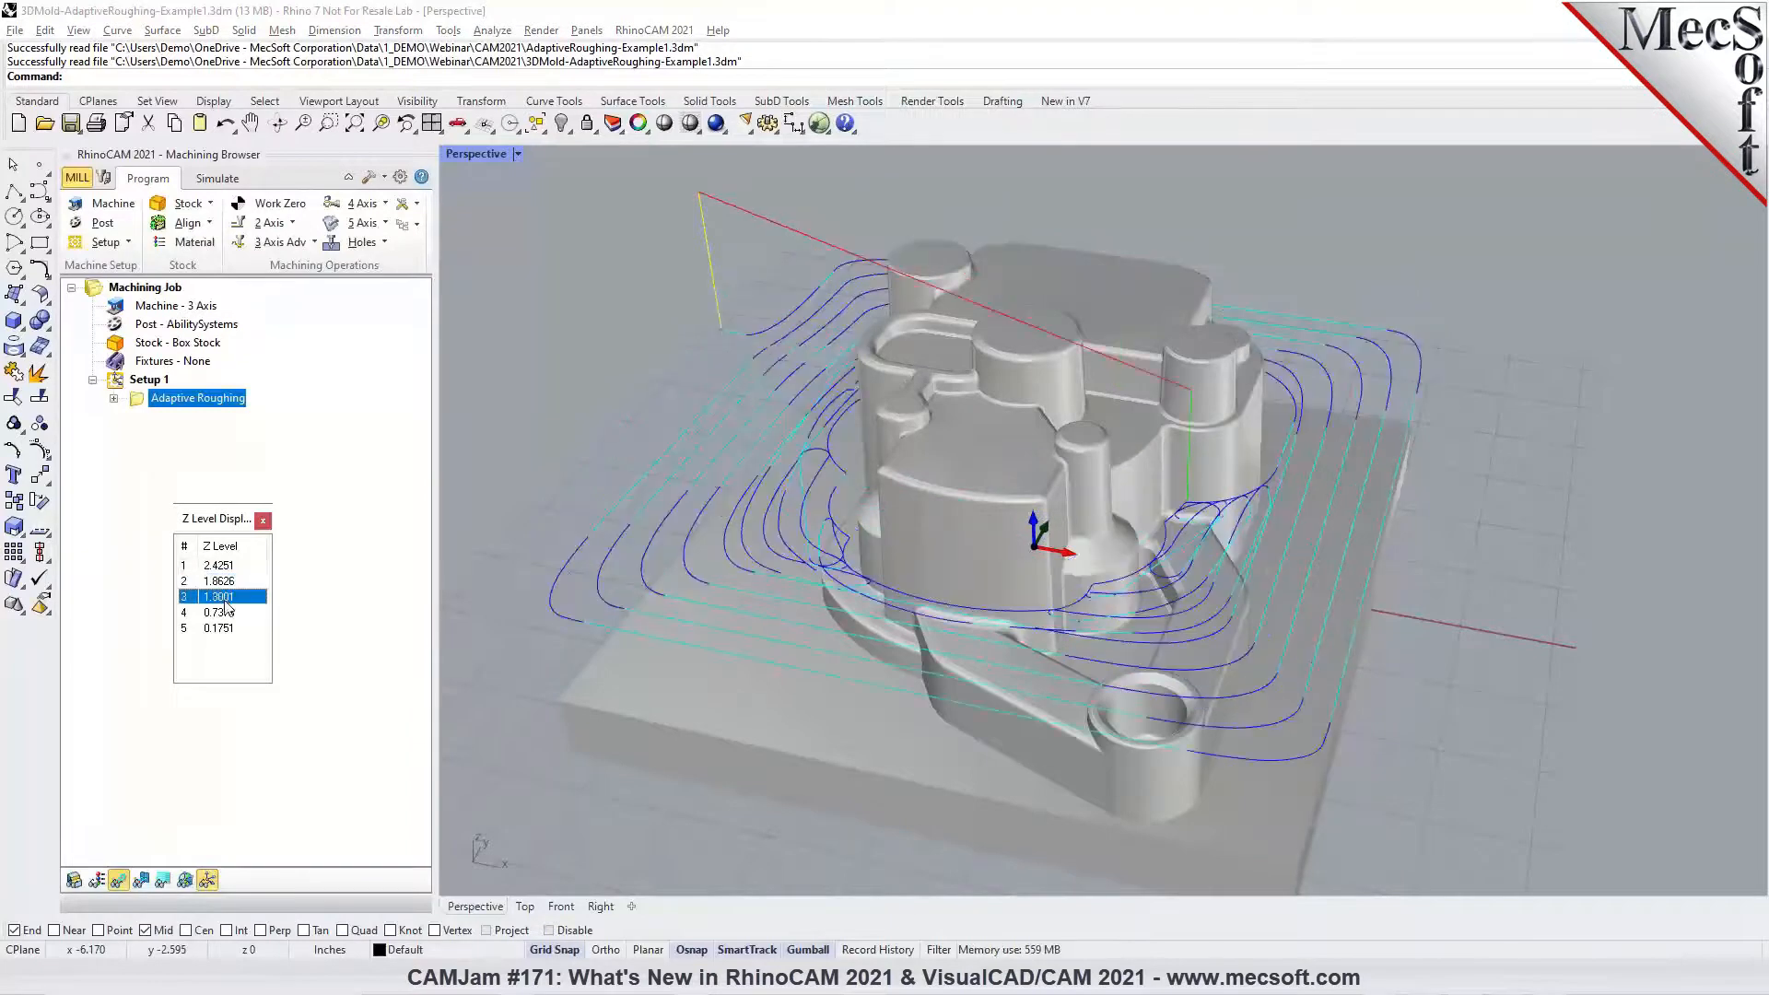
left_click(223, 613)
left_click(221, 629)
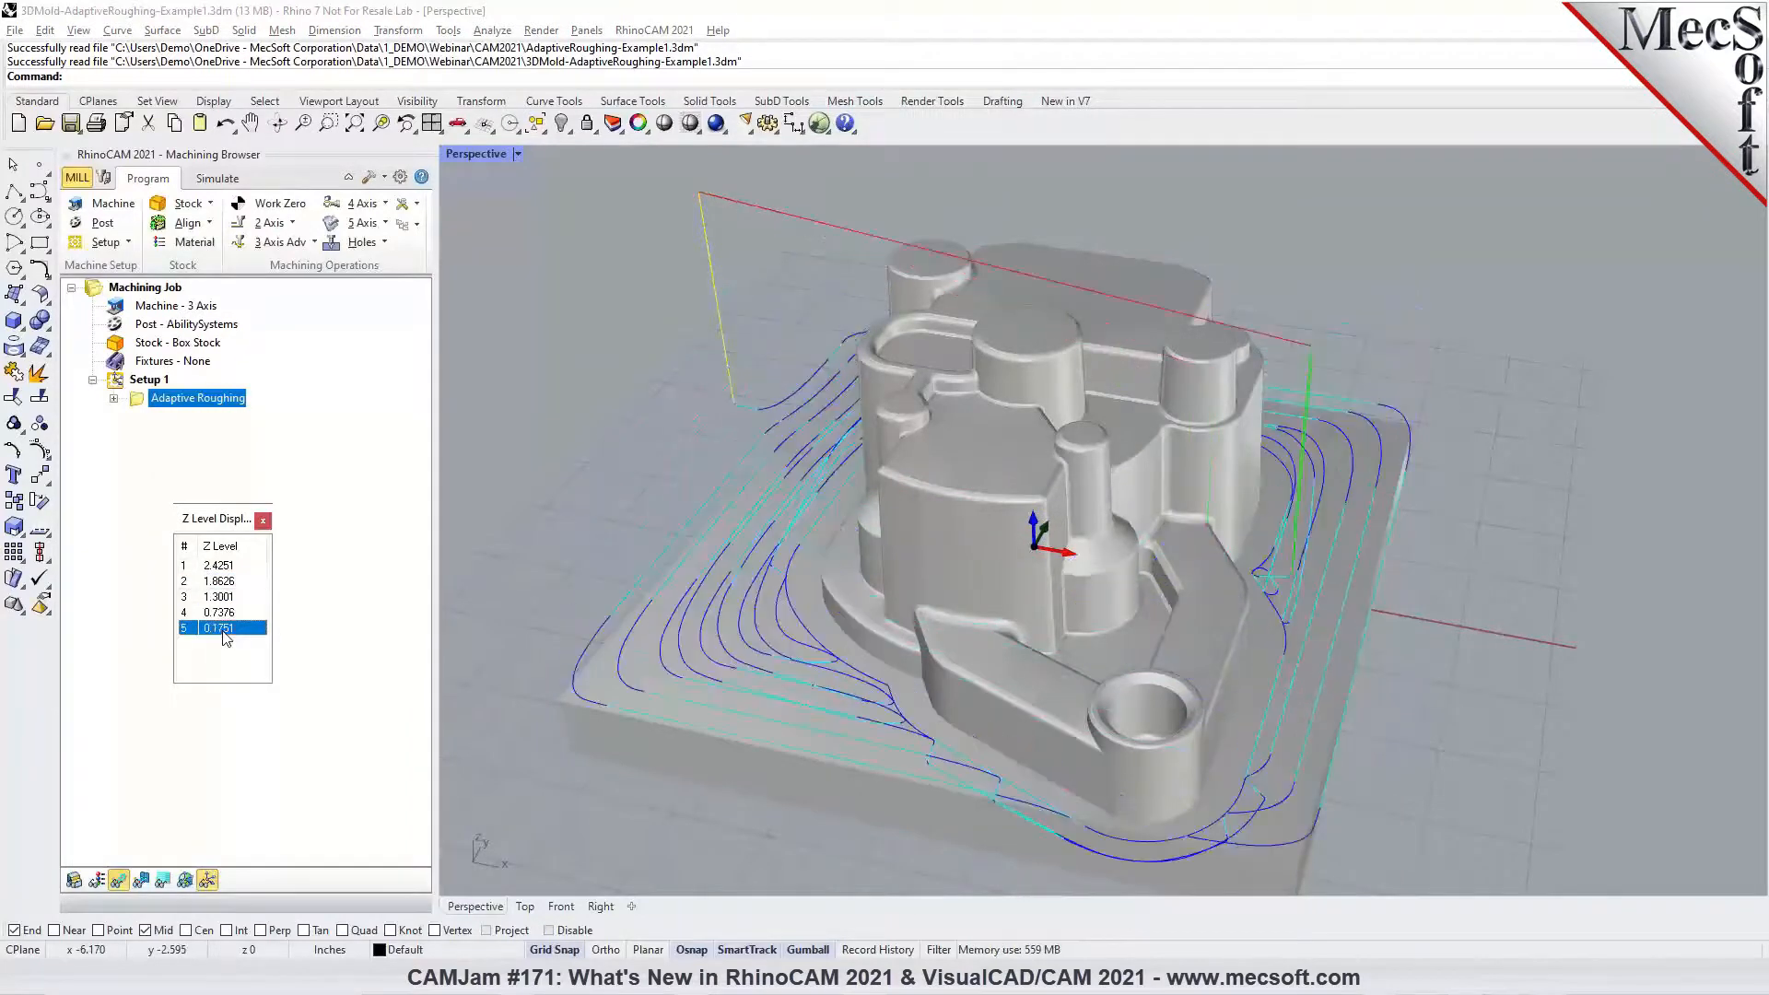
left_click(221, 613)
left_click(222, 597)
left_click(220, 582)
left_click(221, 566)
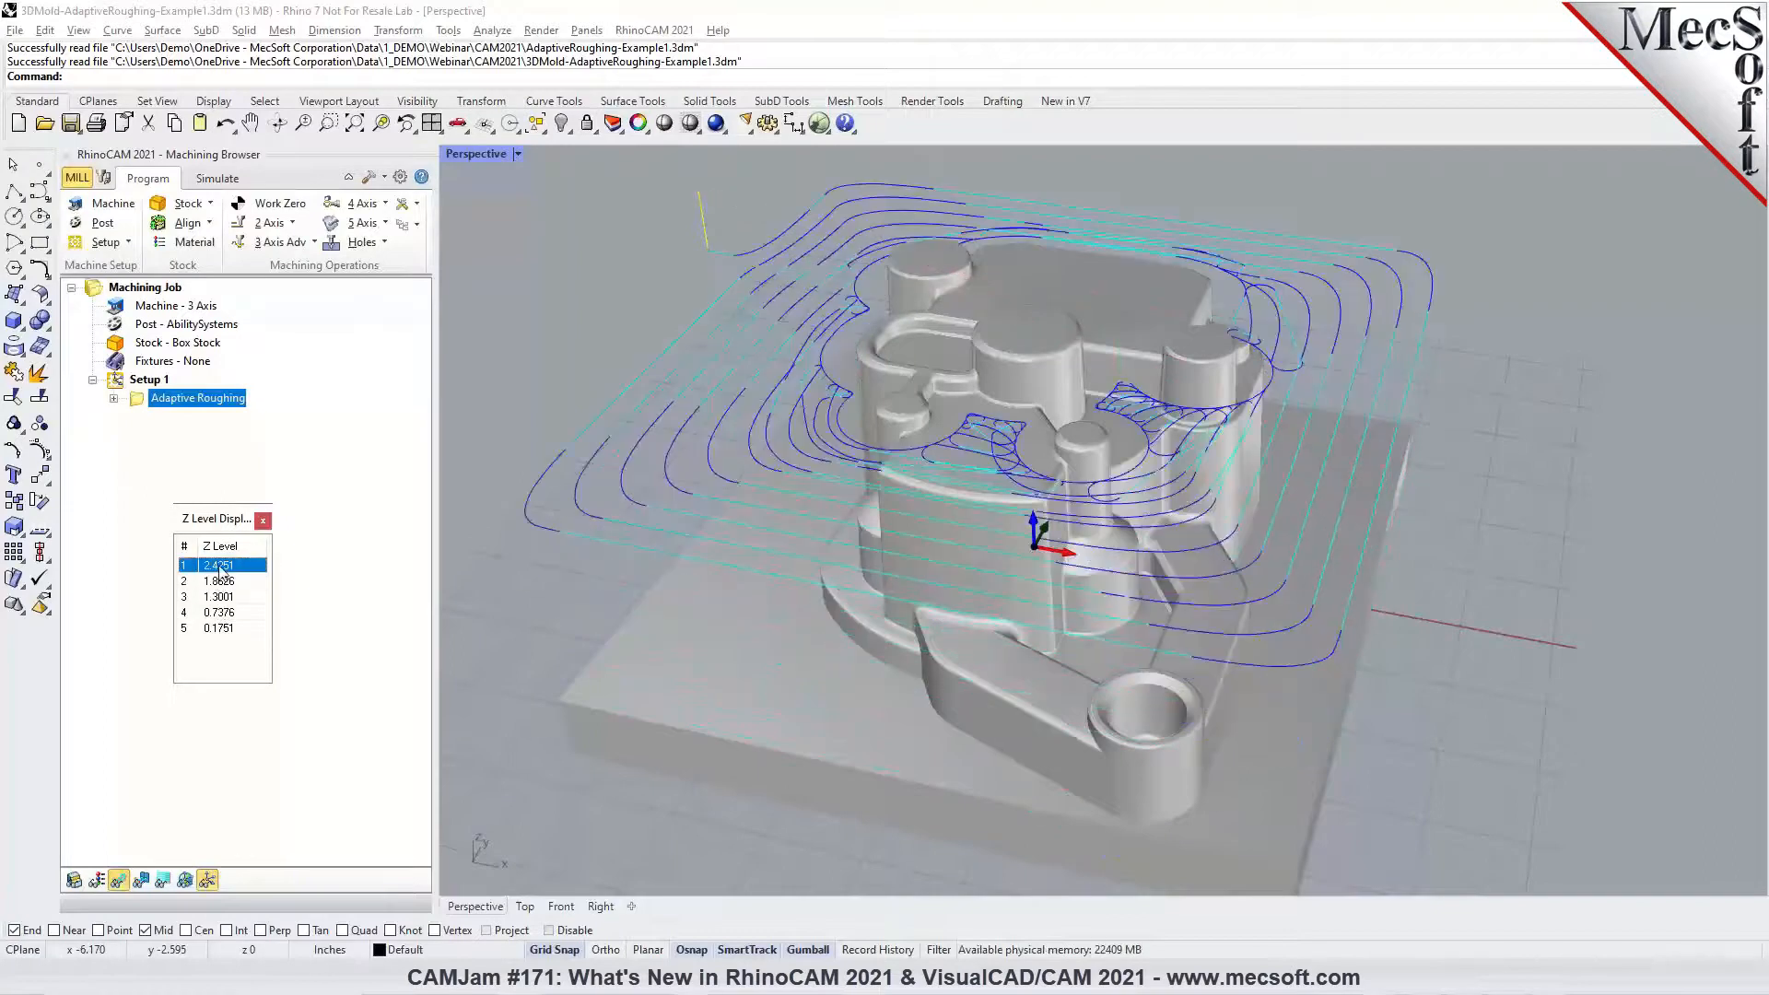
left_click(263, 521)
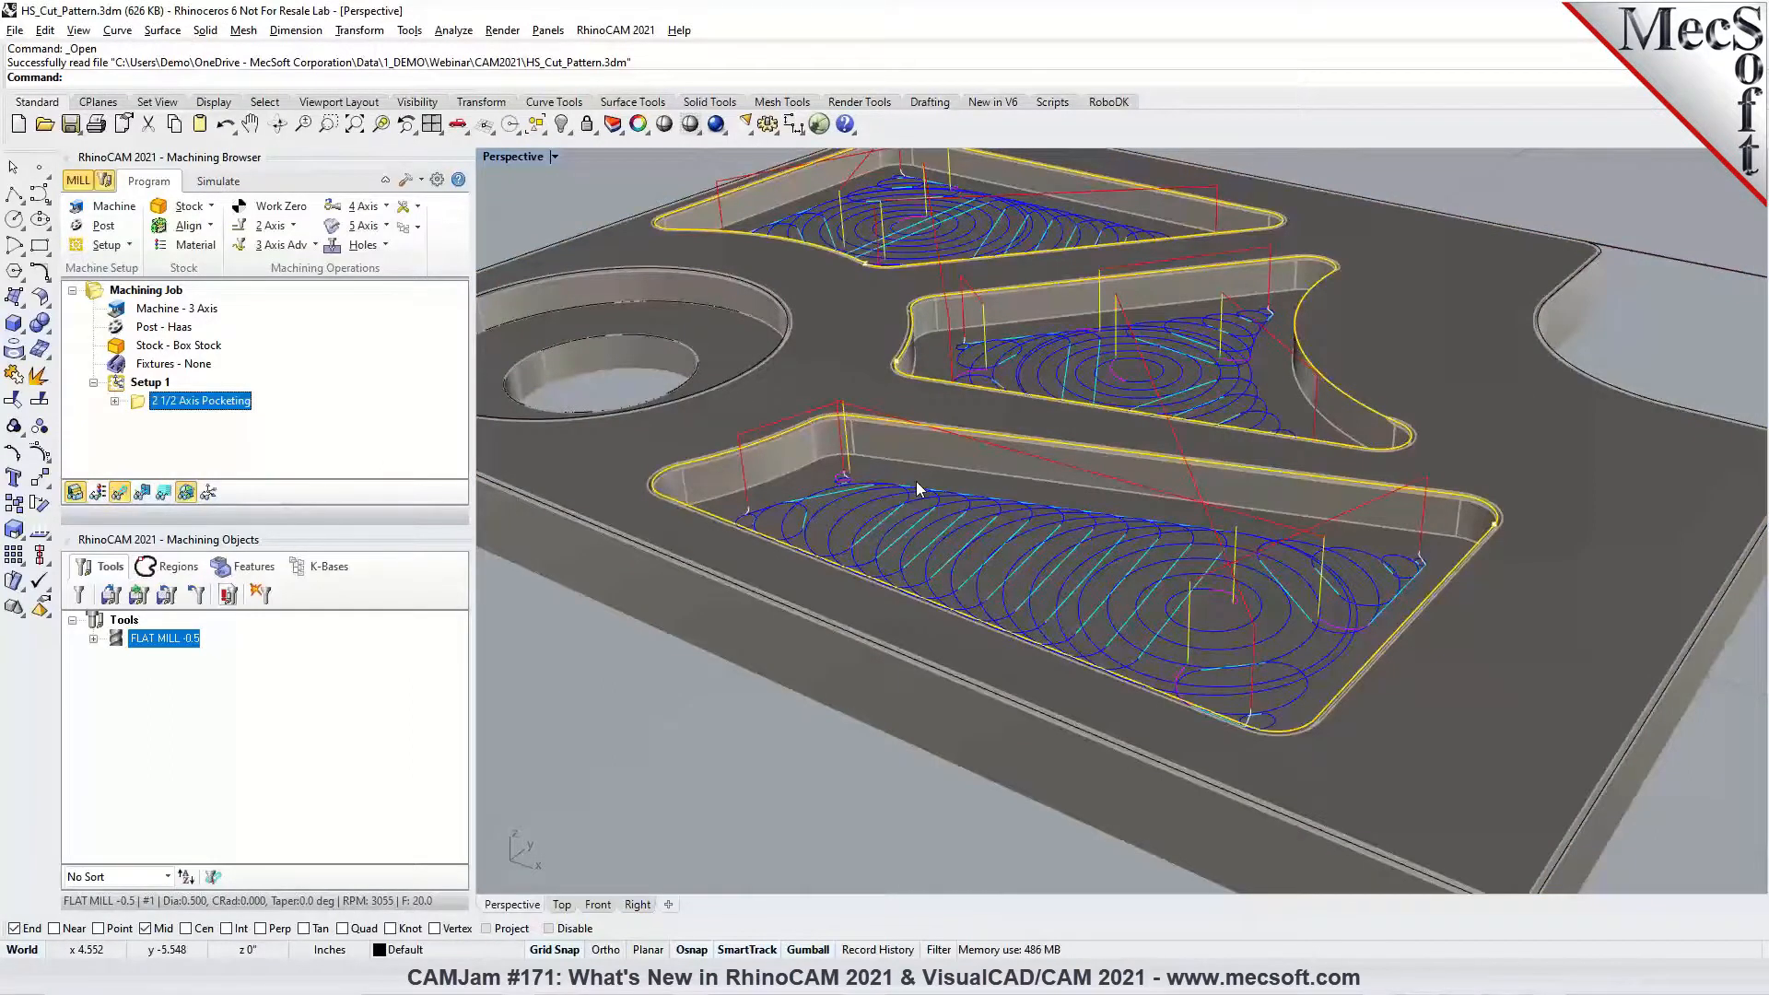
In HS_Cut_Pattern's 2 1/2 Axis Pocketing operation with the High Speed pattern, set the transfer Cut Lift to 0.1 and regenerate the toolpath
scroll(1101, 611, "down", 2)
scroll(1100, 611, "up", 4)
right_click_drag(1213, 671, 1142, 663)
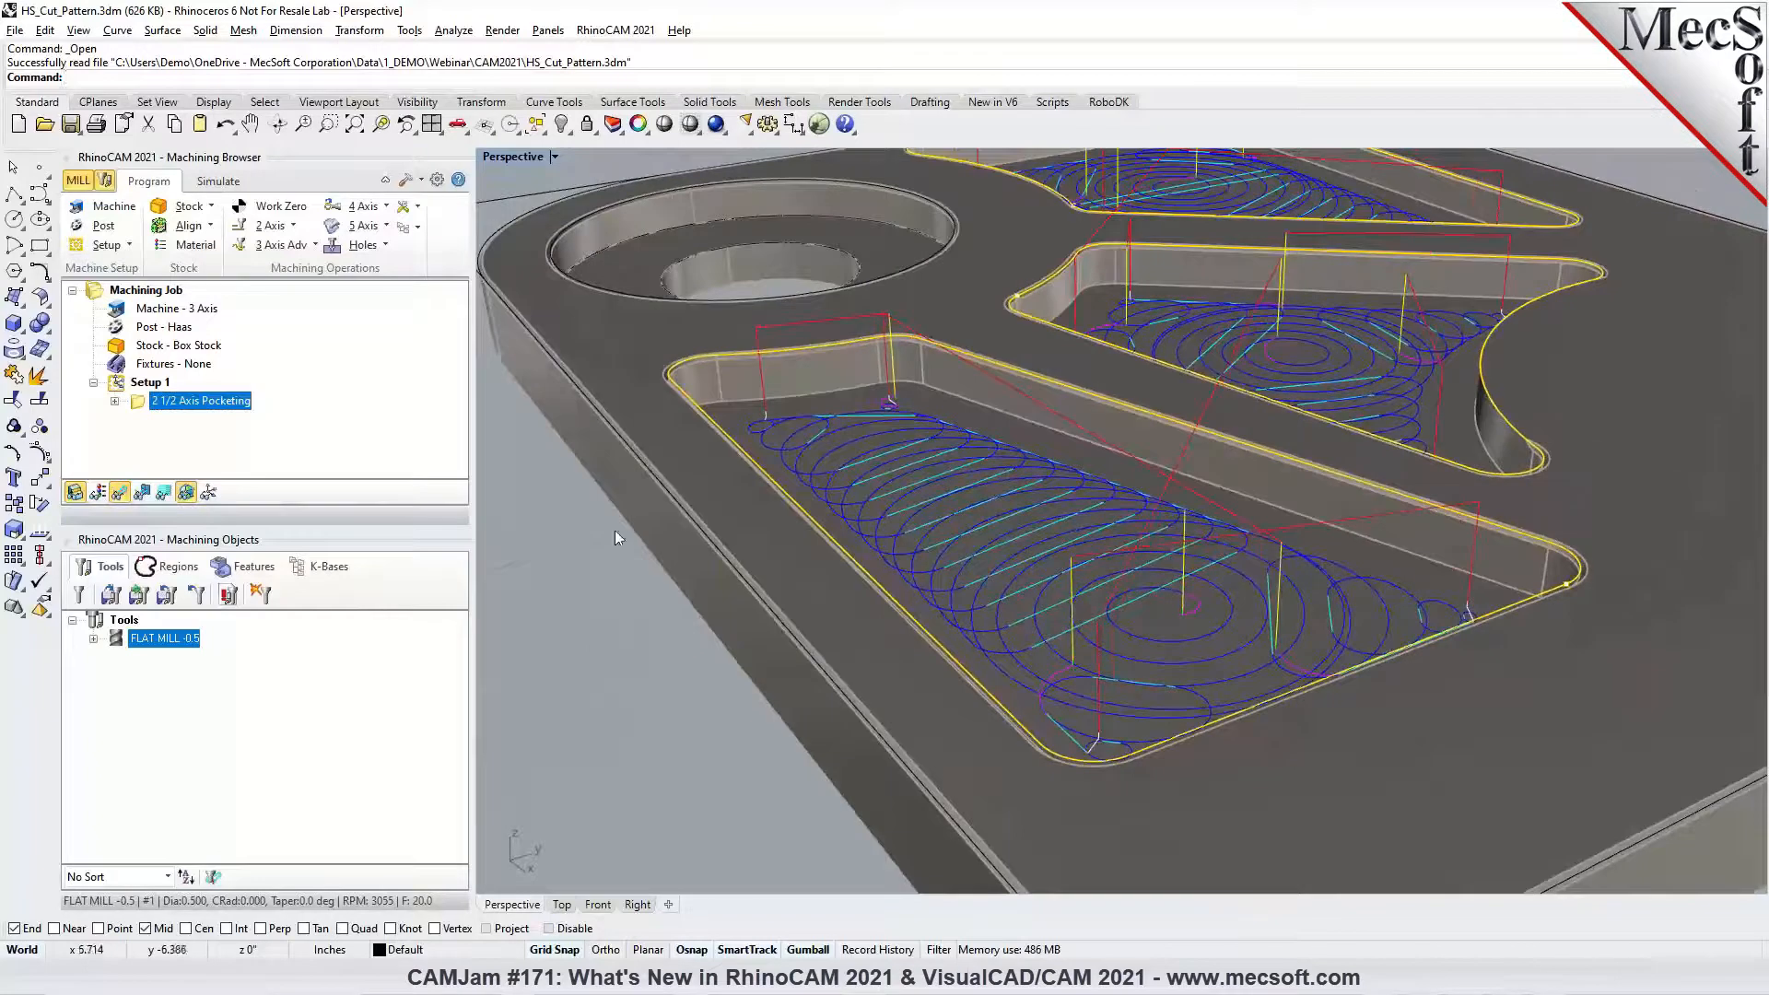
double_click(143, 403)
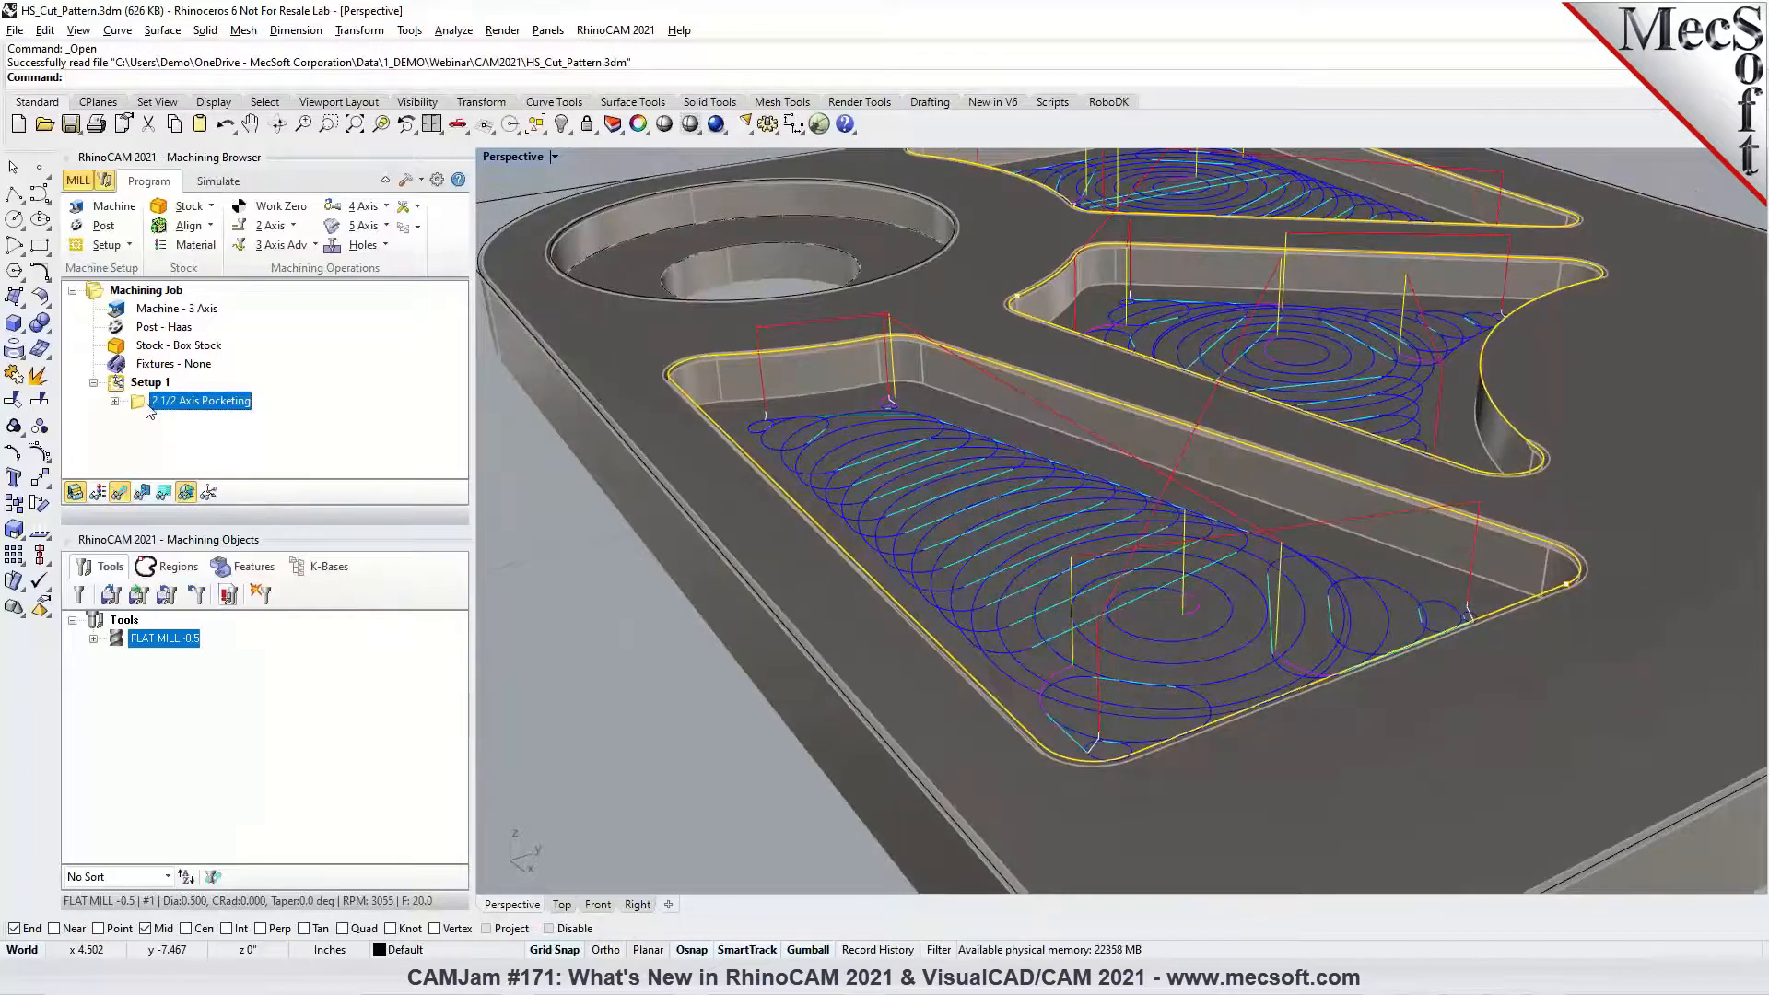
left_click(145, 218)
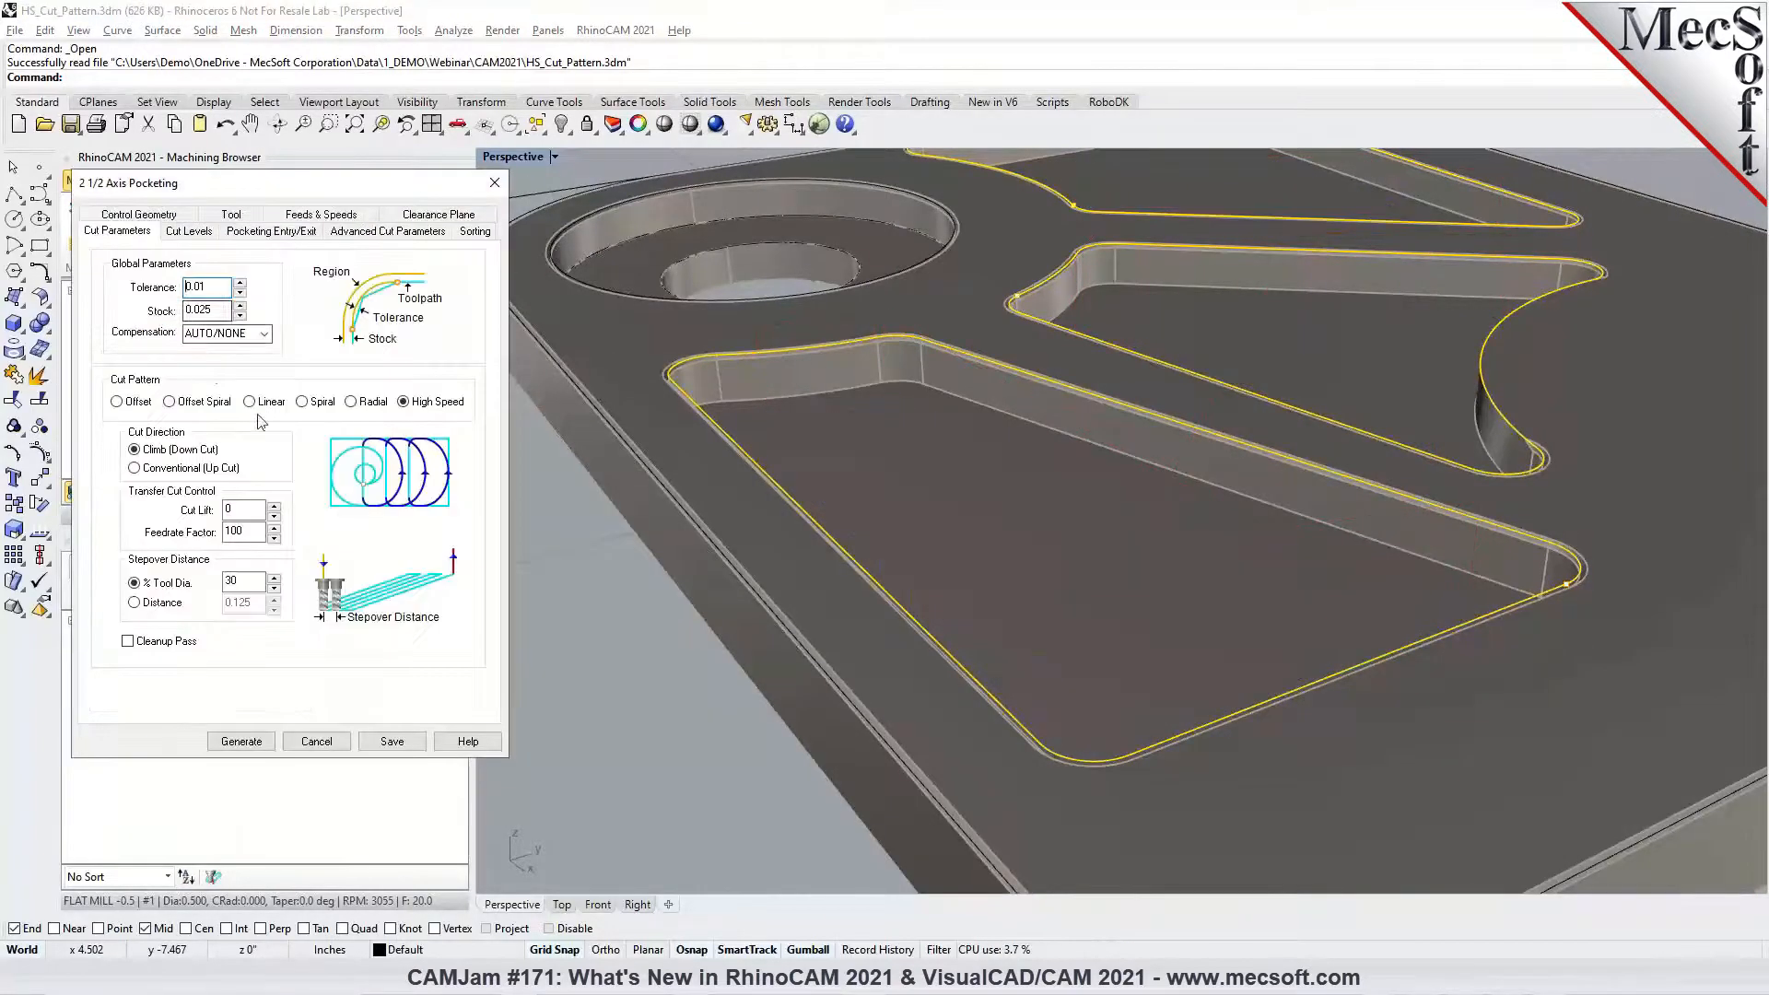
left_click(406, 406)
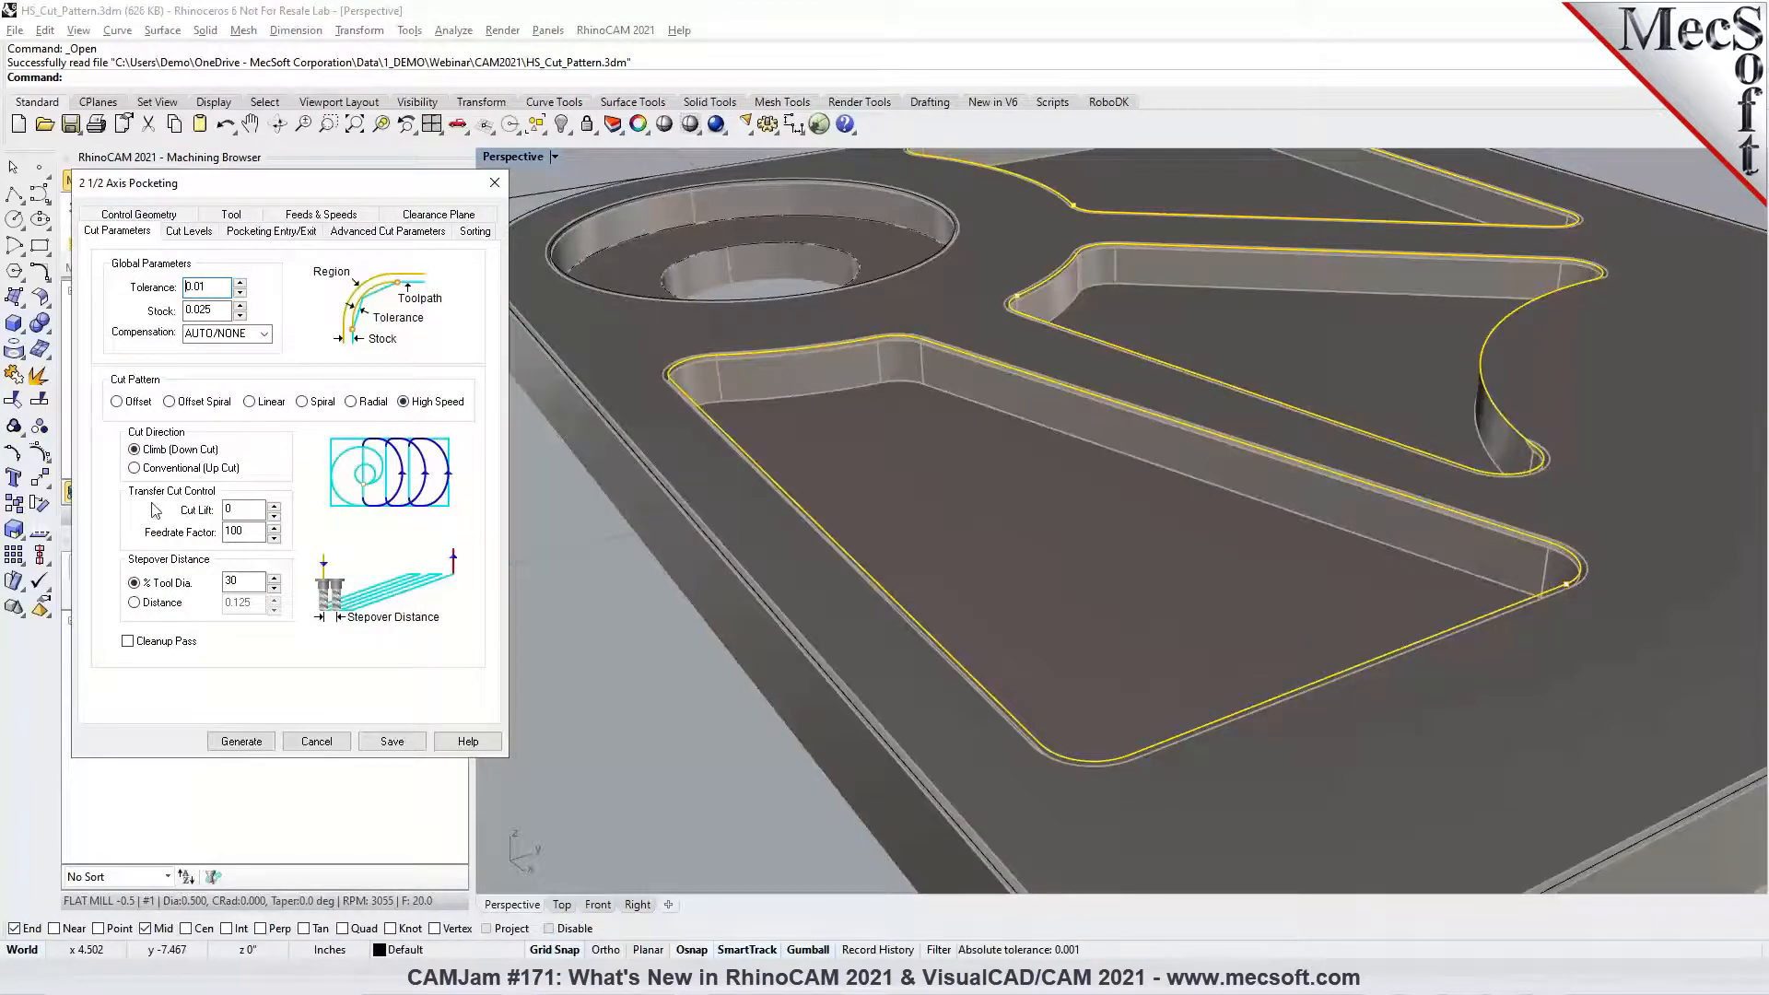
double_click(234, 507)
type("0.1")
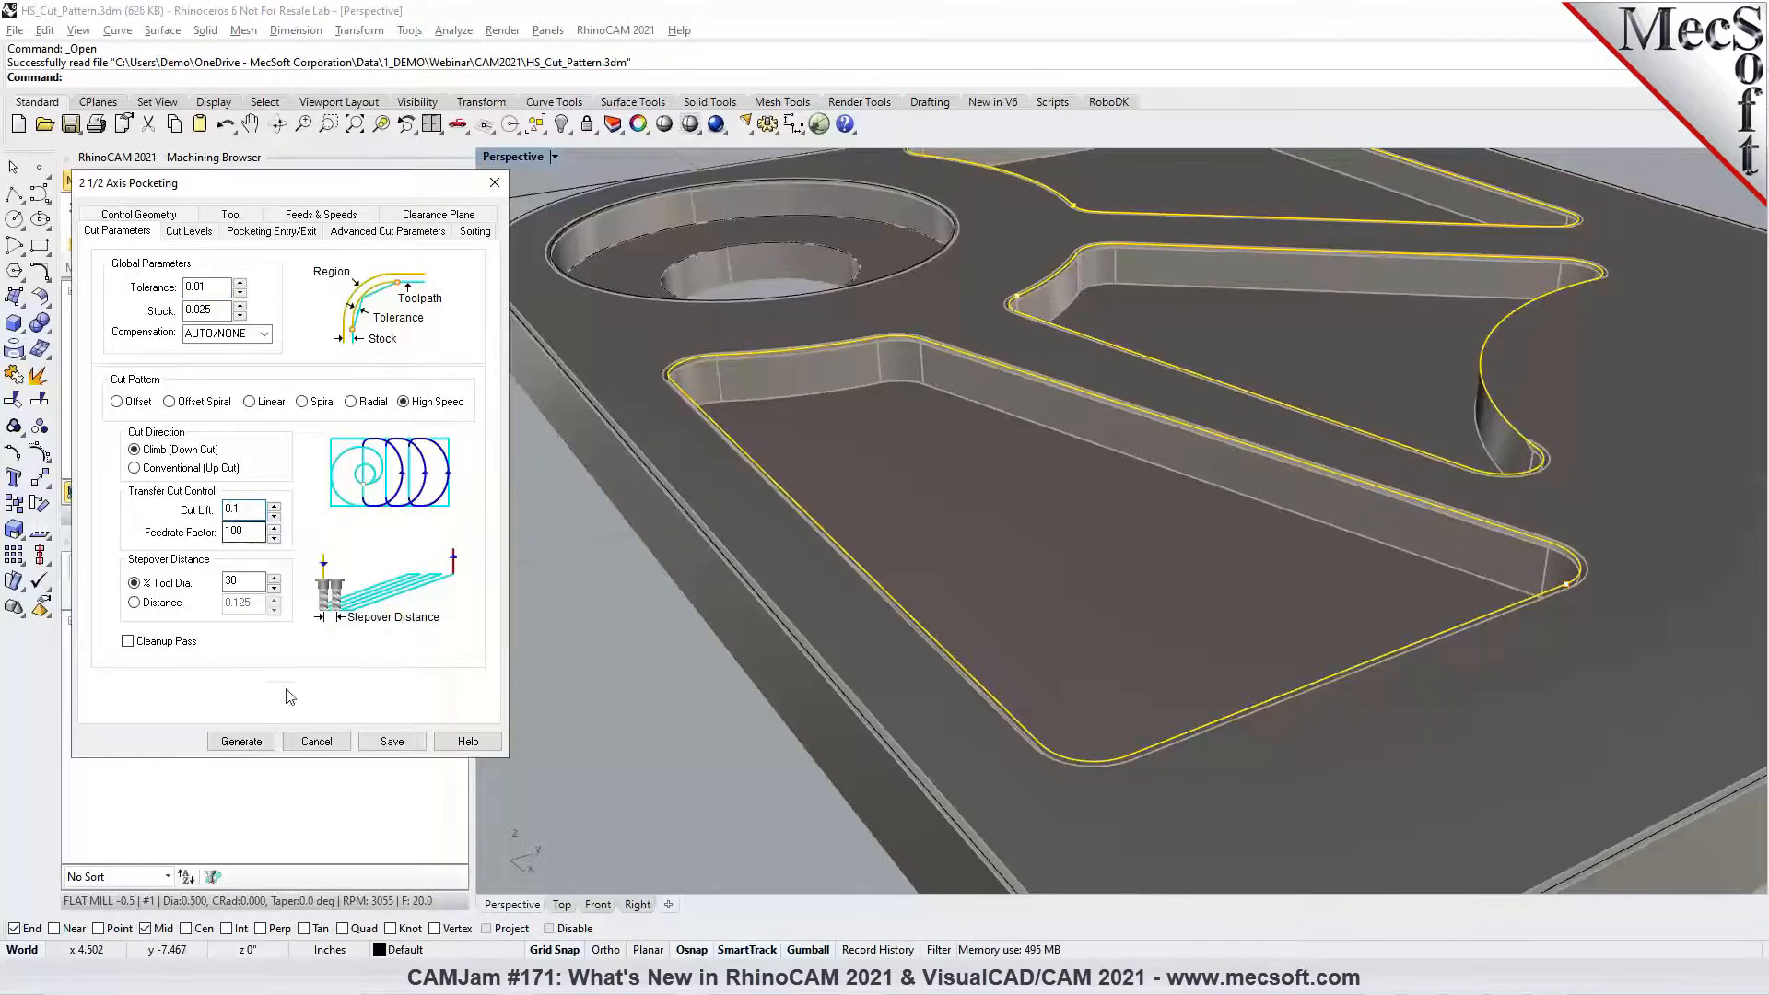
left_click(242, 741)
Examine the lifted transfer moves of the regenerated High Speed pocketing toolpath from several angles in the triangular pocket
scroll(1000, 646, "up", 4)
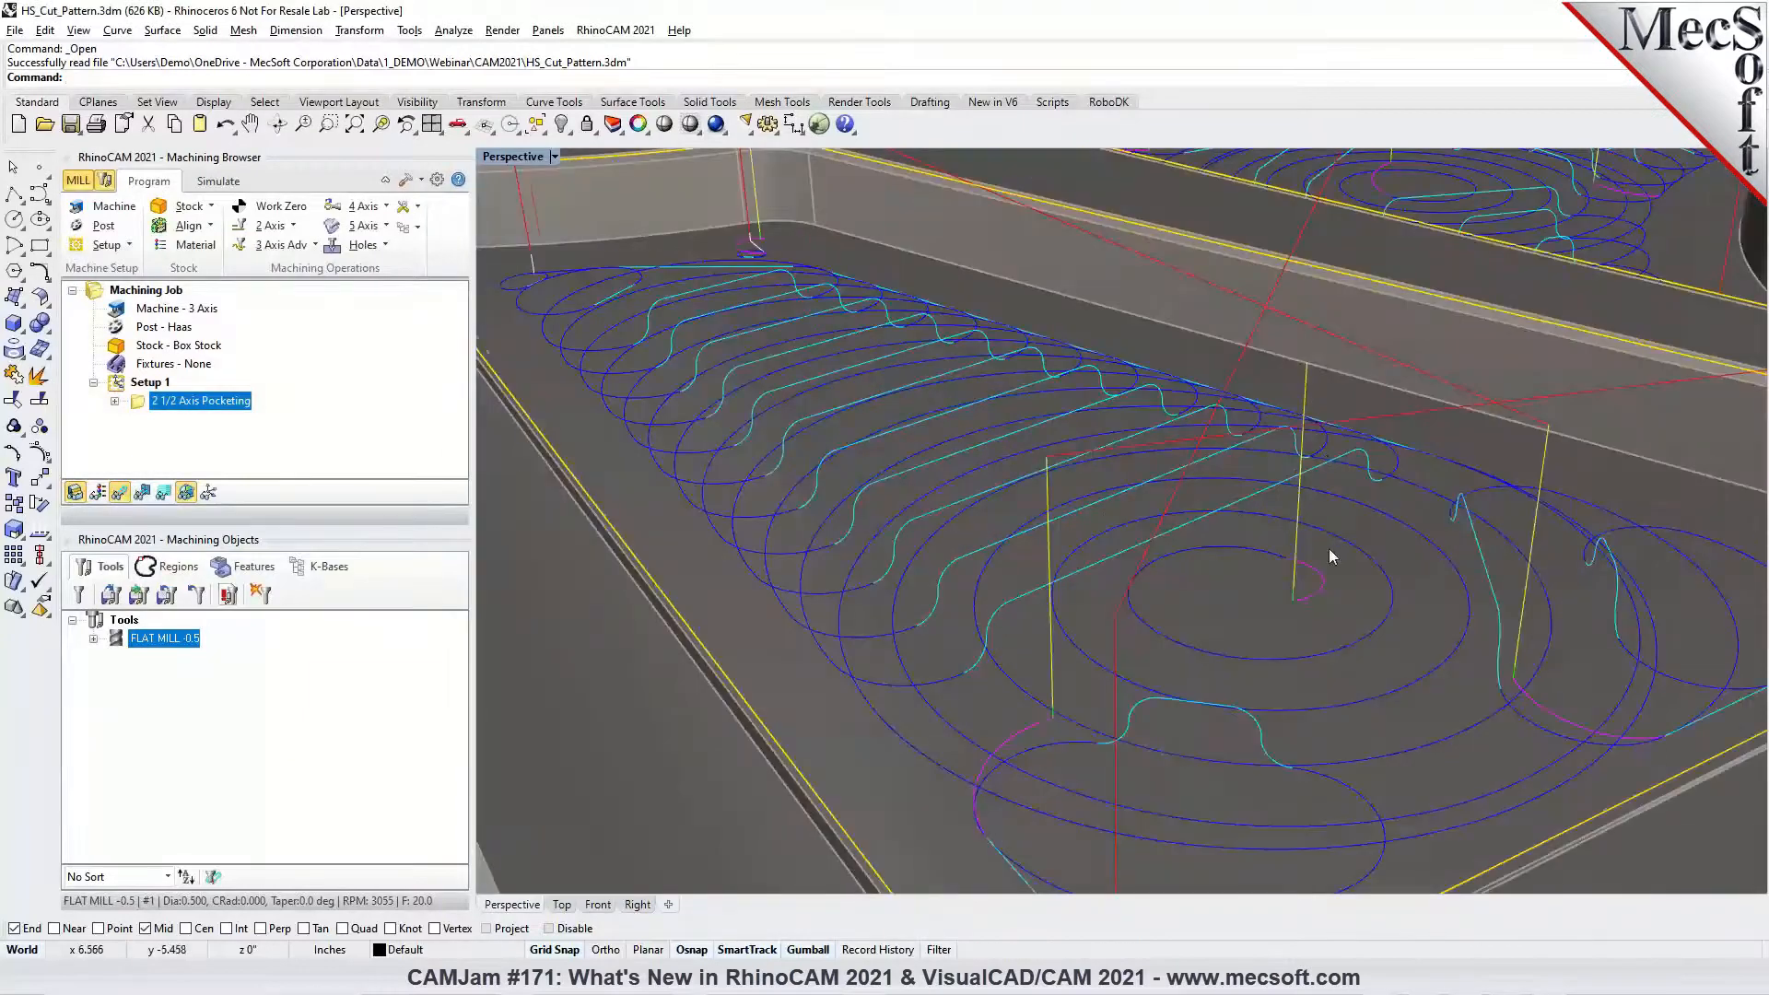
scroll(1274, 517, "down", 5)
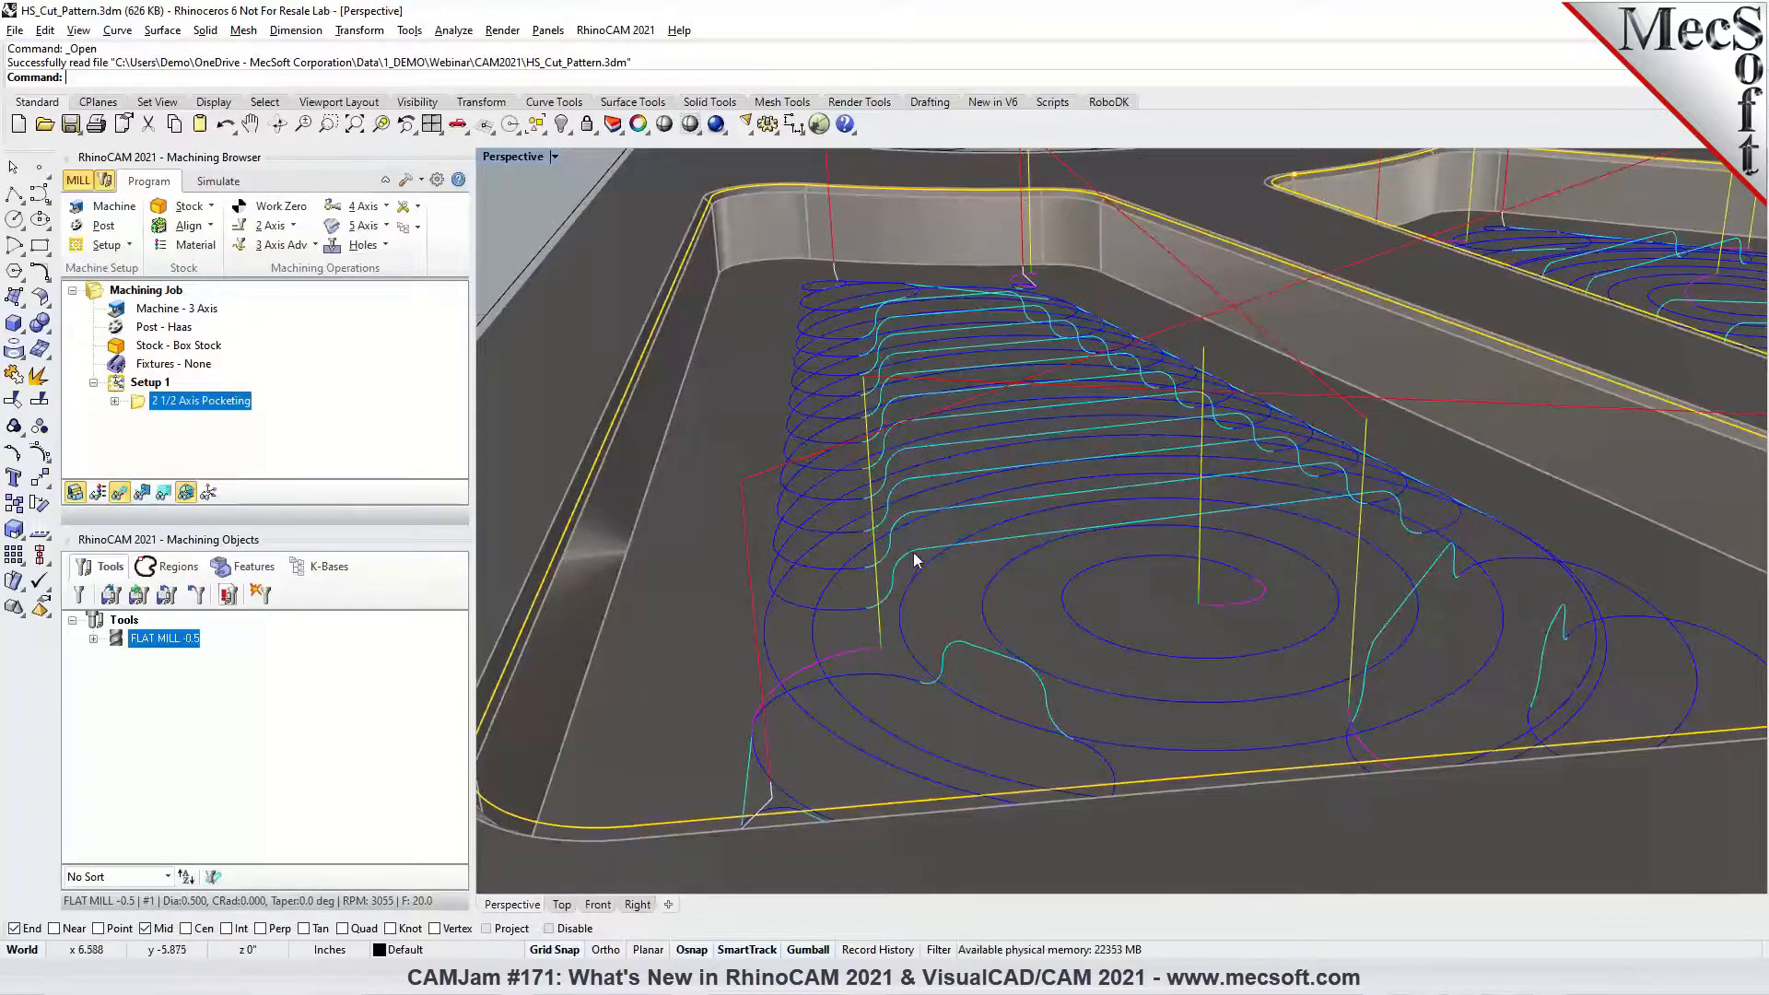
right_click_drag(1260, 551, 1373, 585)
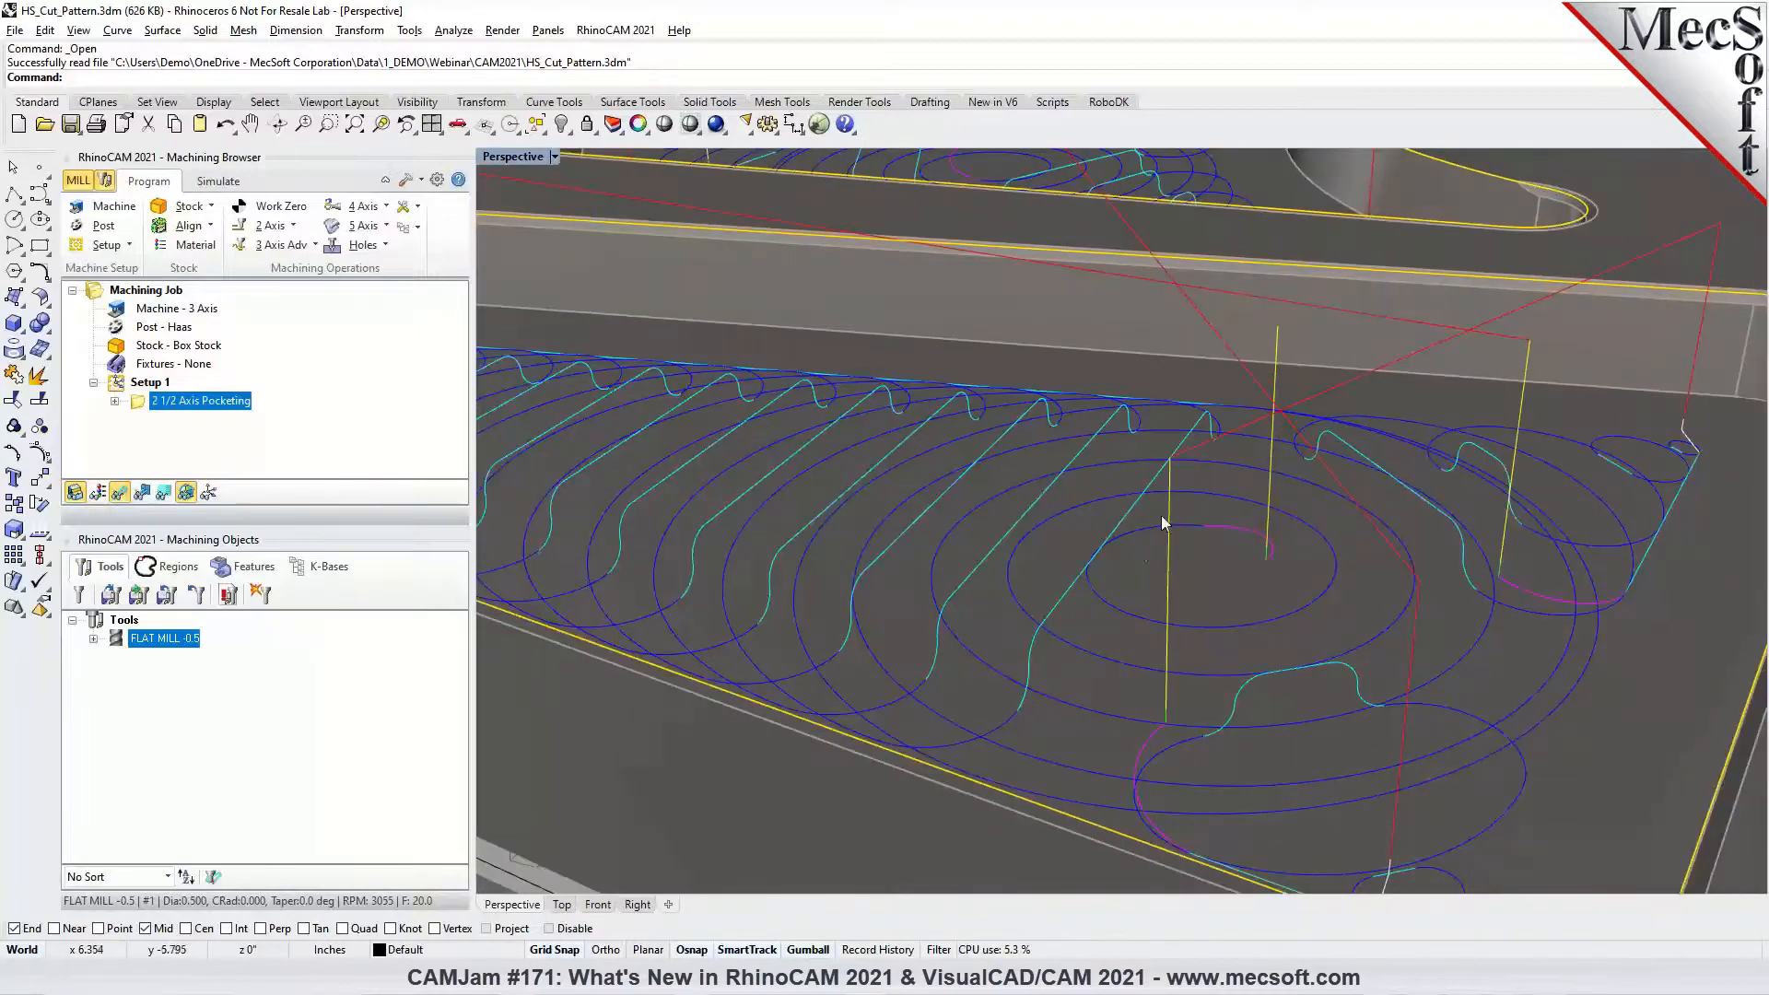
right_click_drag(1303, 549, 987, 643)
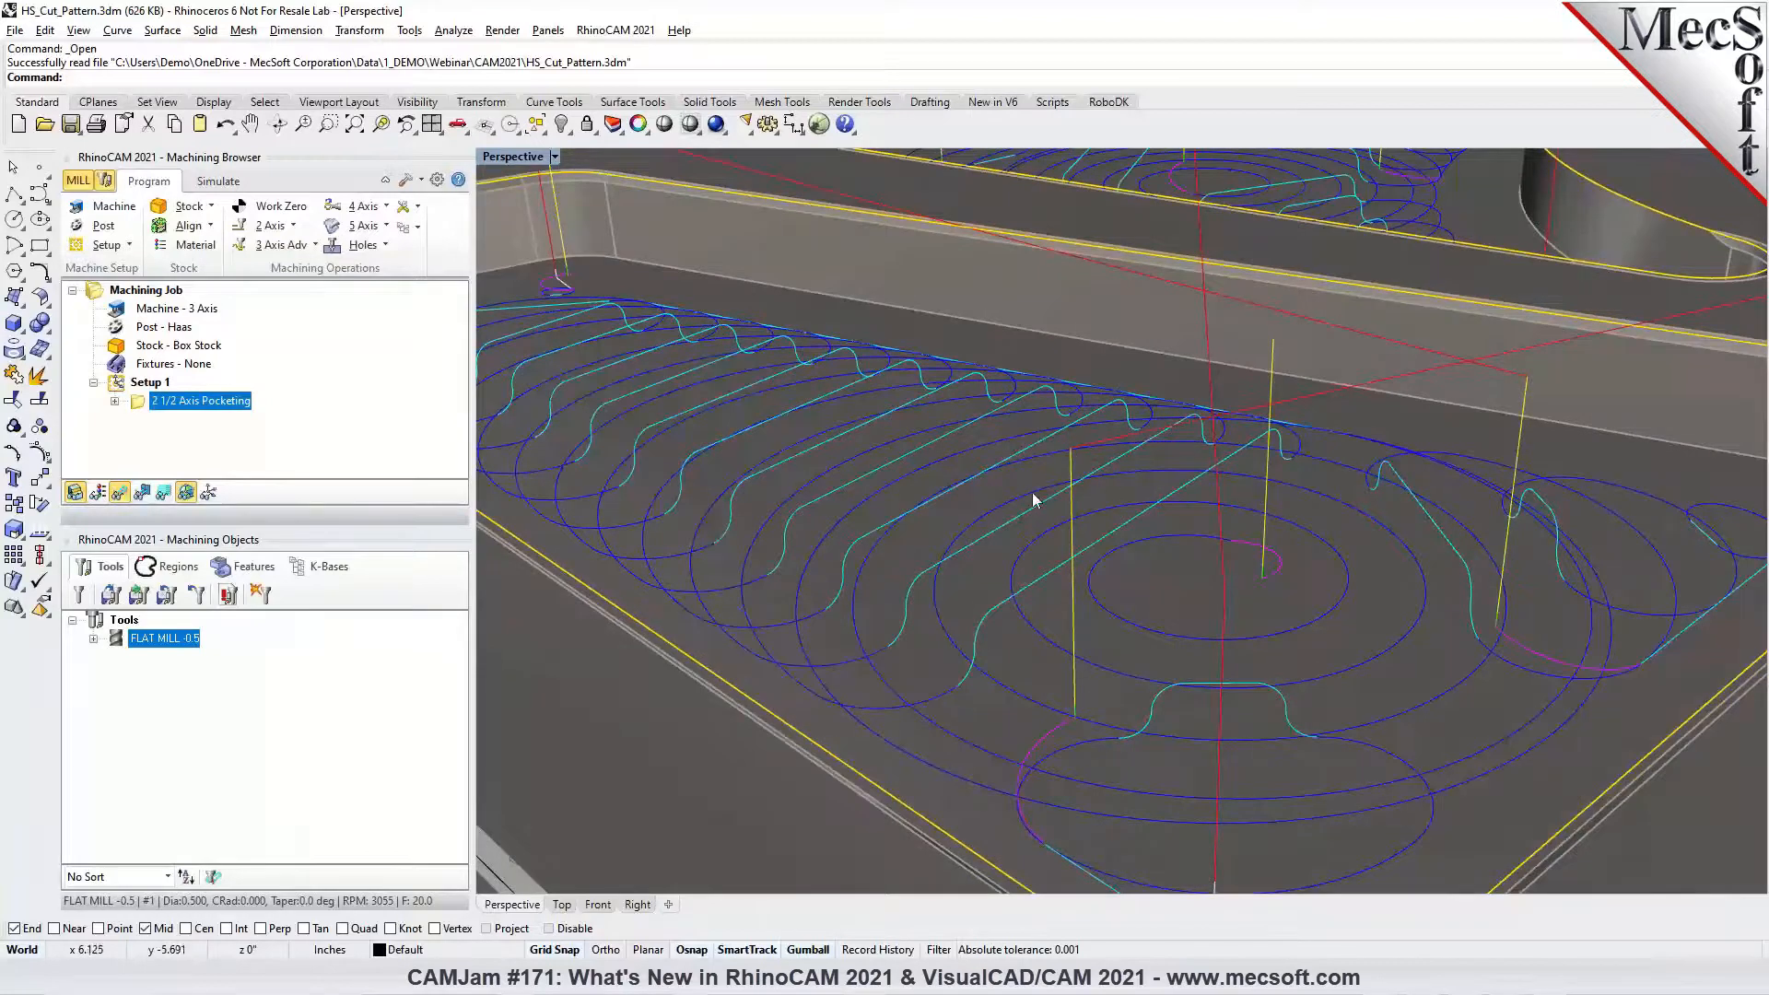
right_click_drag(1209, 562, 1119, 559)
scroll(1087, 522, "down", 5)
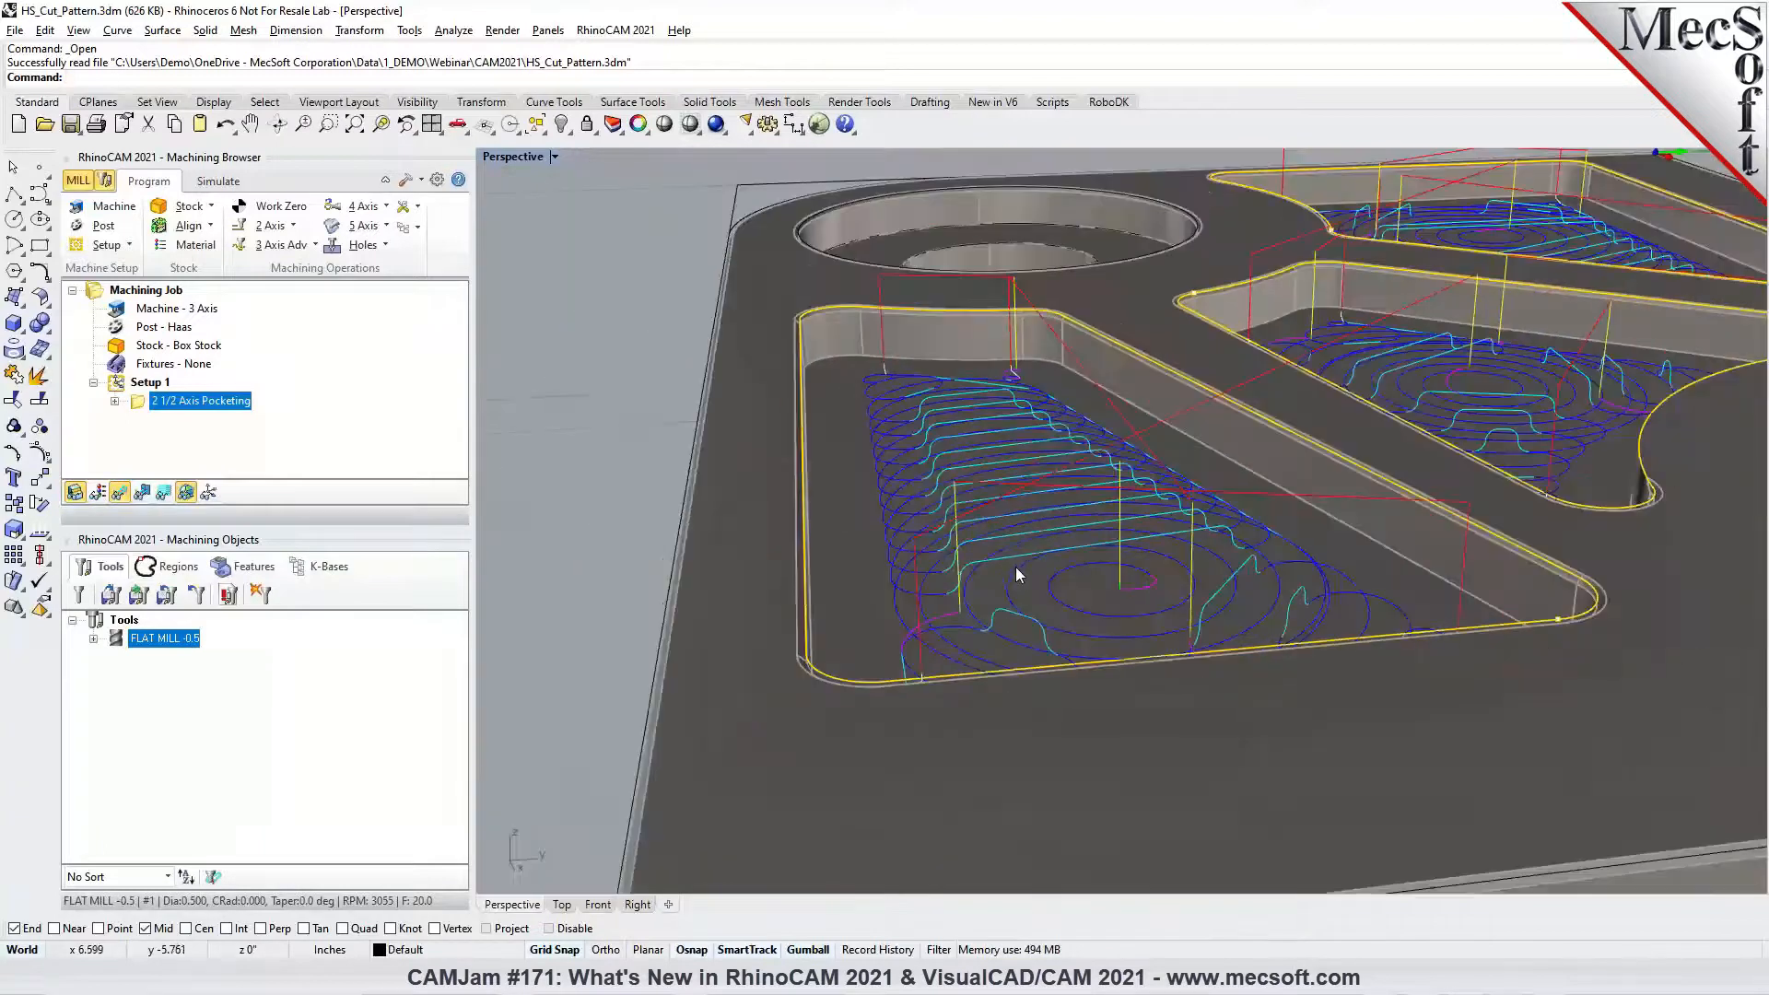
scroll(1592, 389, "up", 5)
scroll(1590, 391, "up", 5)
right_click_drag(1560, 505, 1498, 504)
scroll(1639, 473, "down", 5)
scroll(1030, 551, "up", 6)
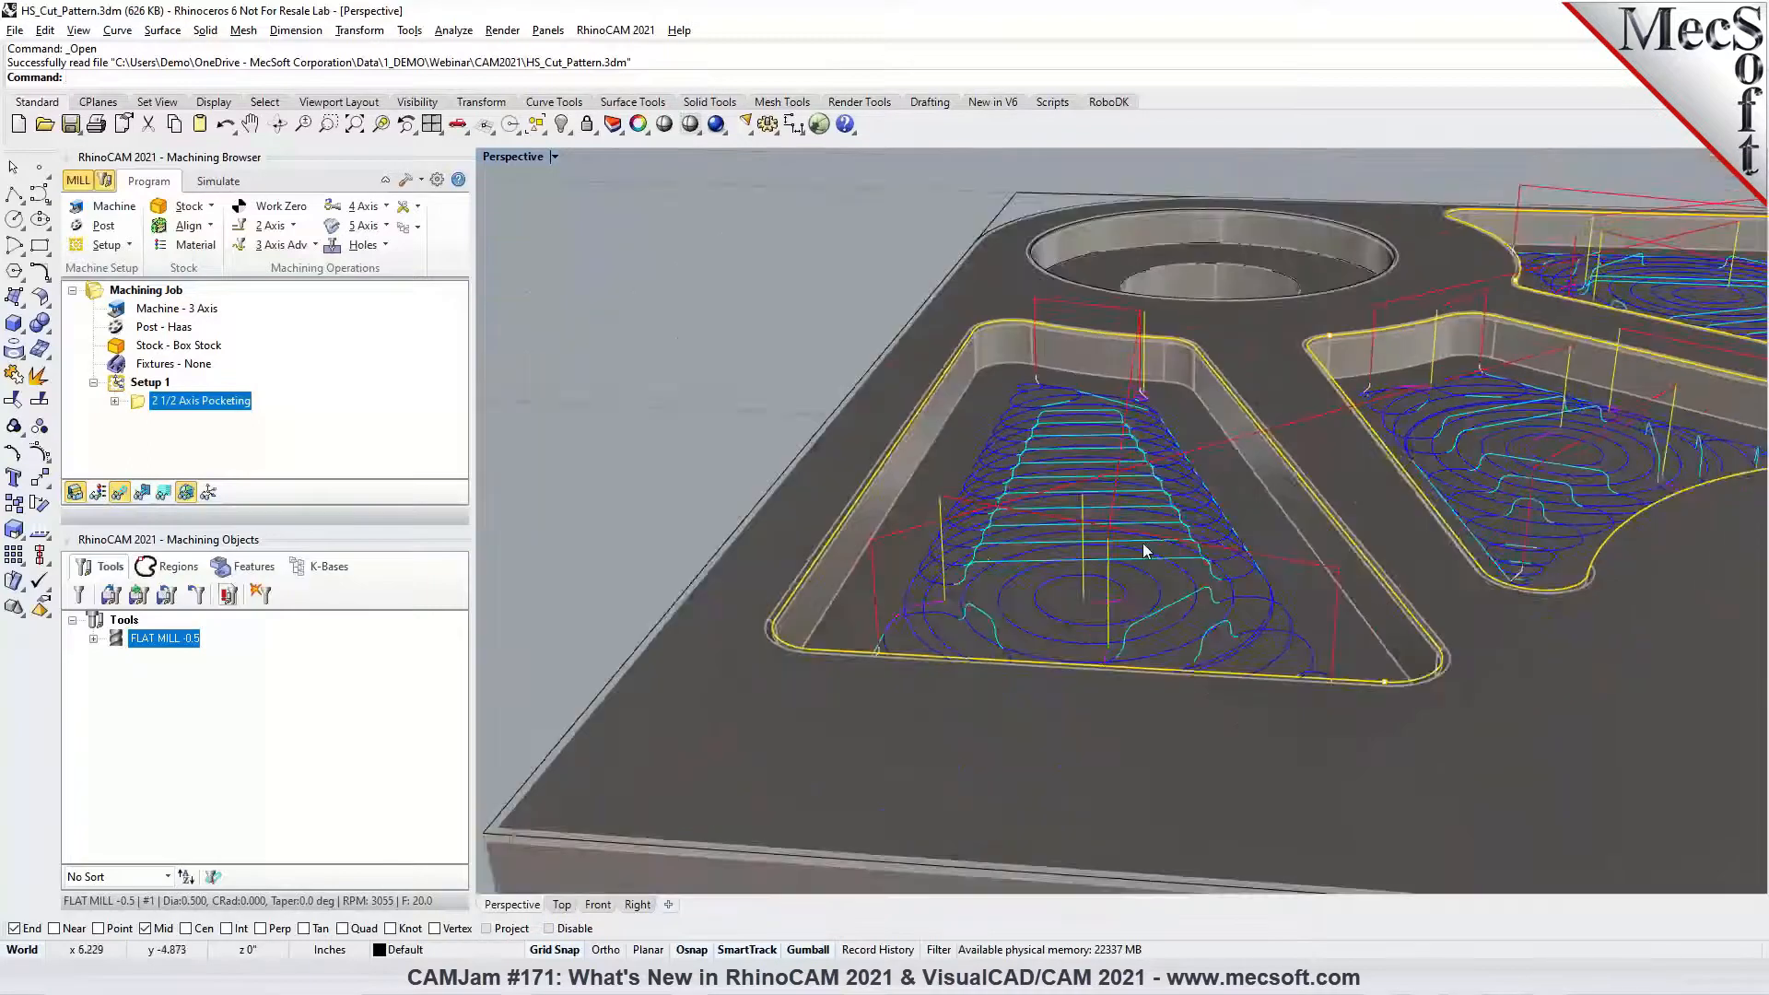
right_click_drag(1040, 583, 1164, 565)
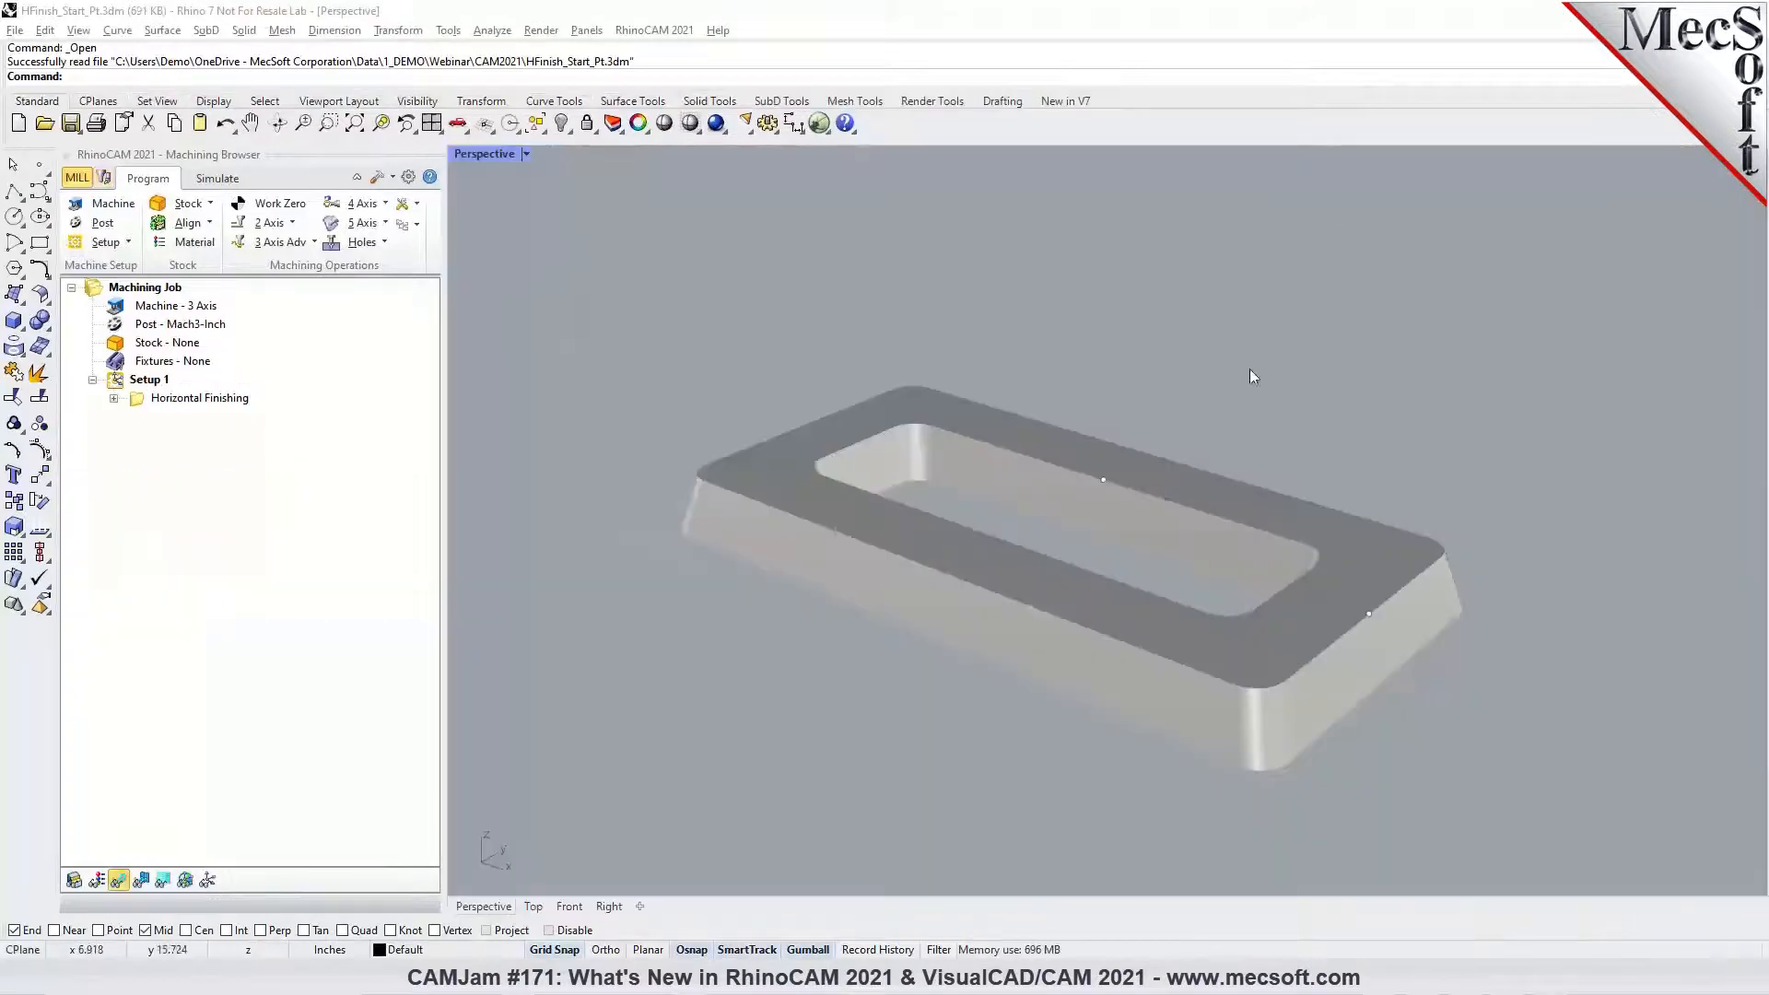
Assign the two points on the part's outer and inner top edges as start points of the Horizontal Finishing operation and regenerate its toolpath
left_click(139, 401)
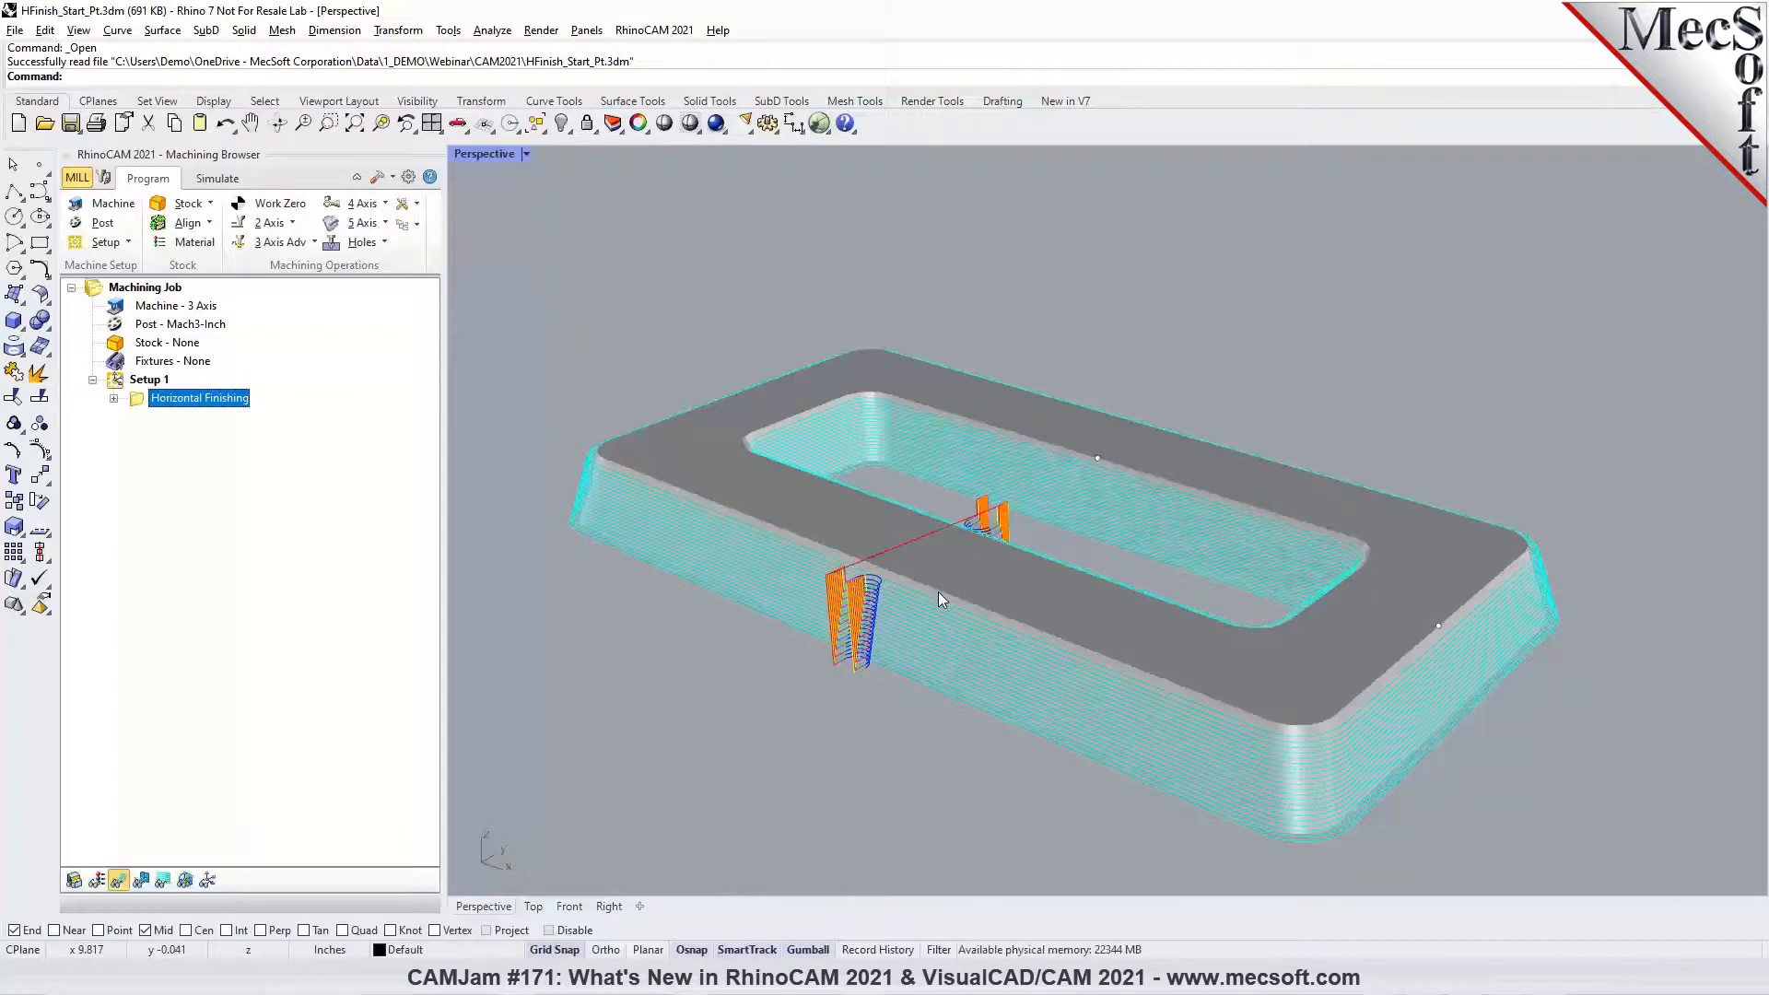
double_click(139, 406)
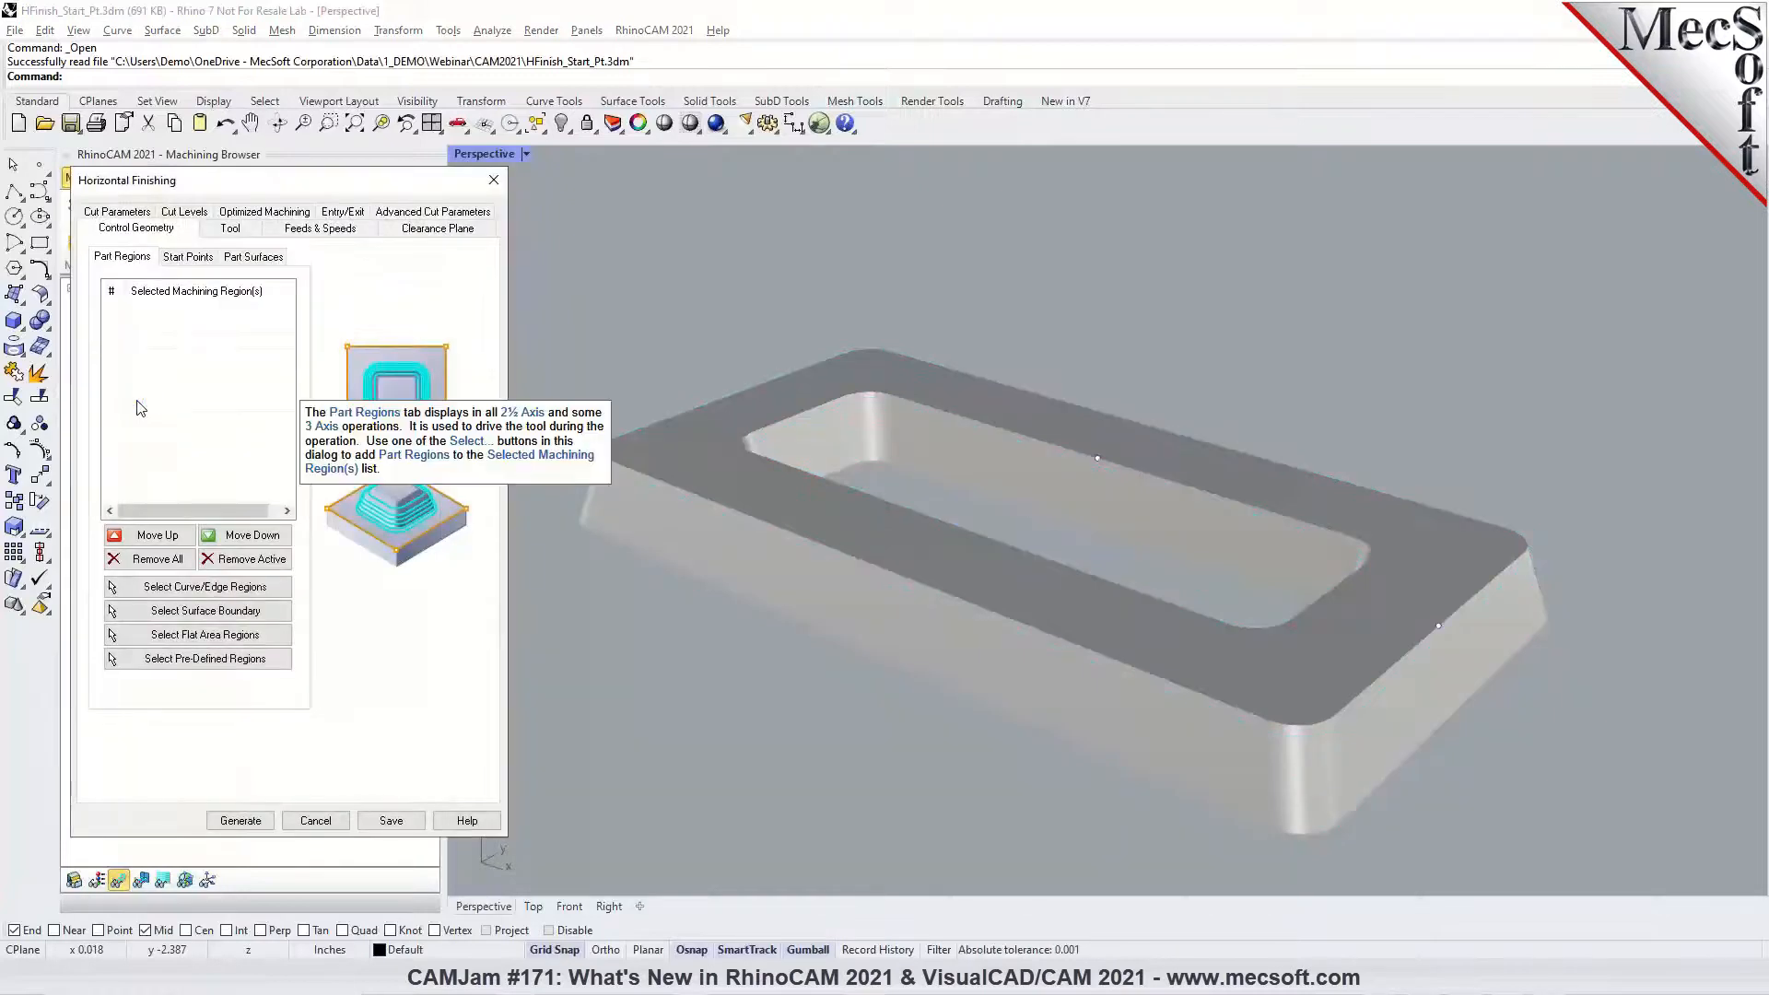
left_click(188, 258)
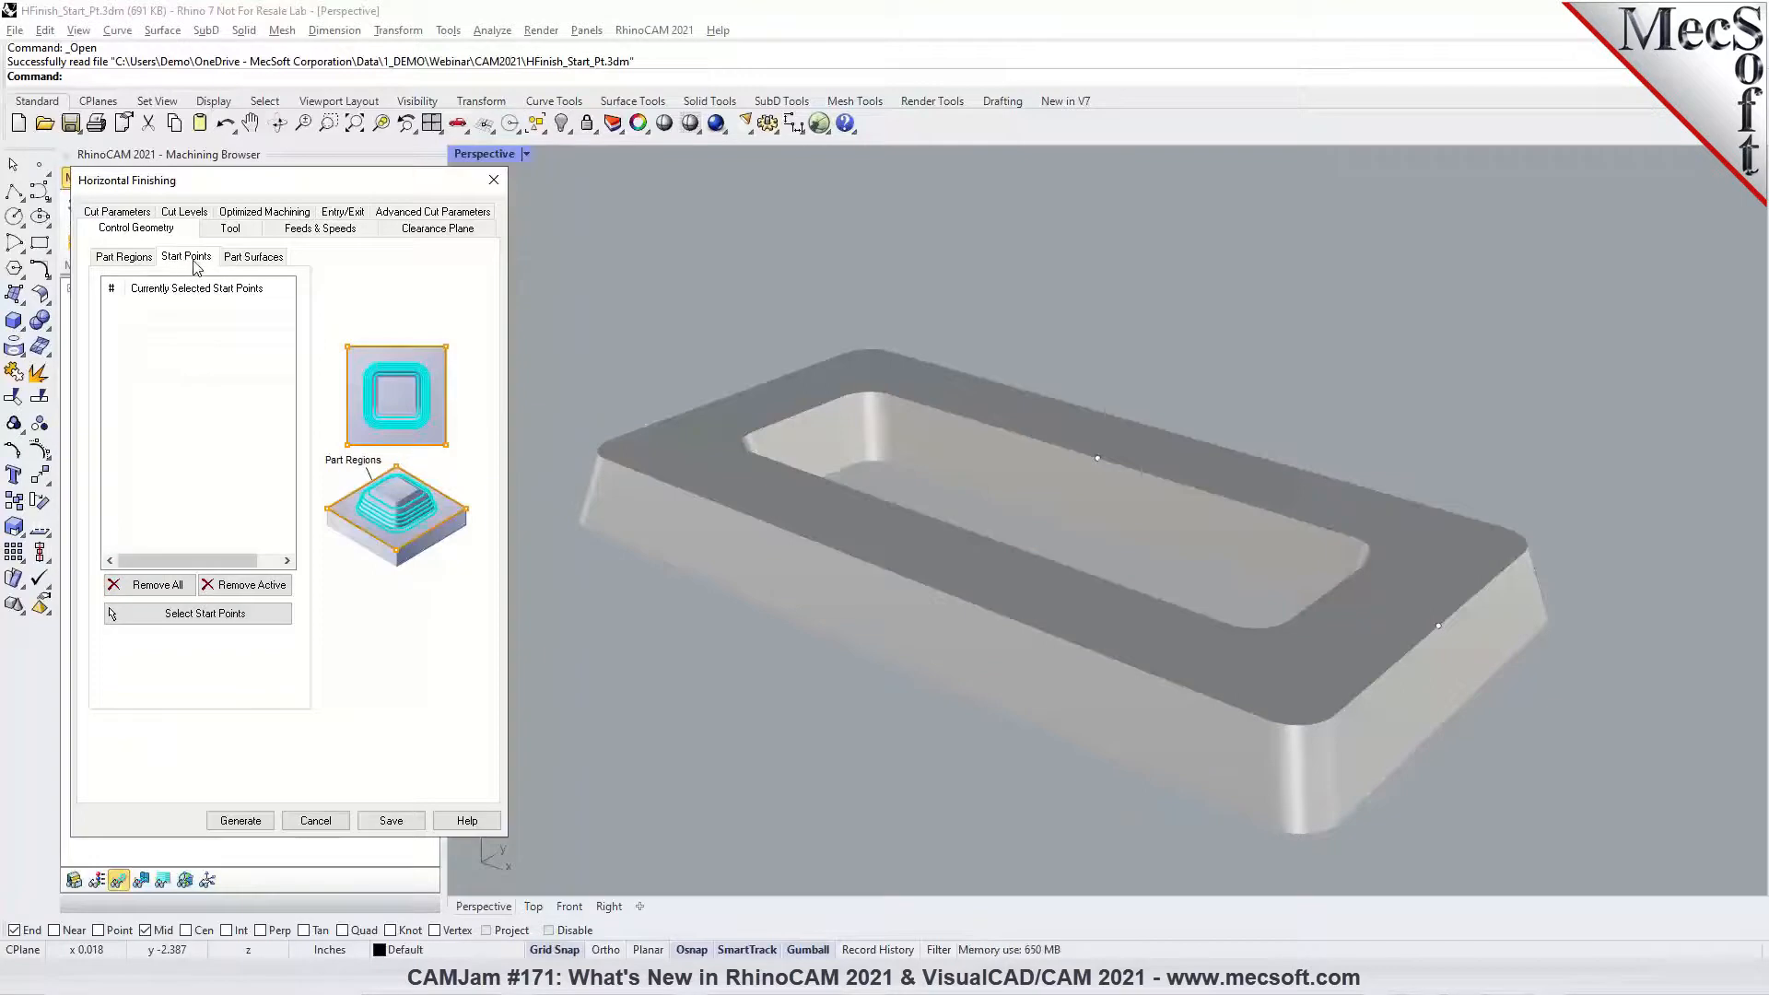
left_click(223, 614)
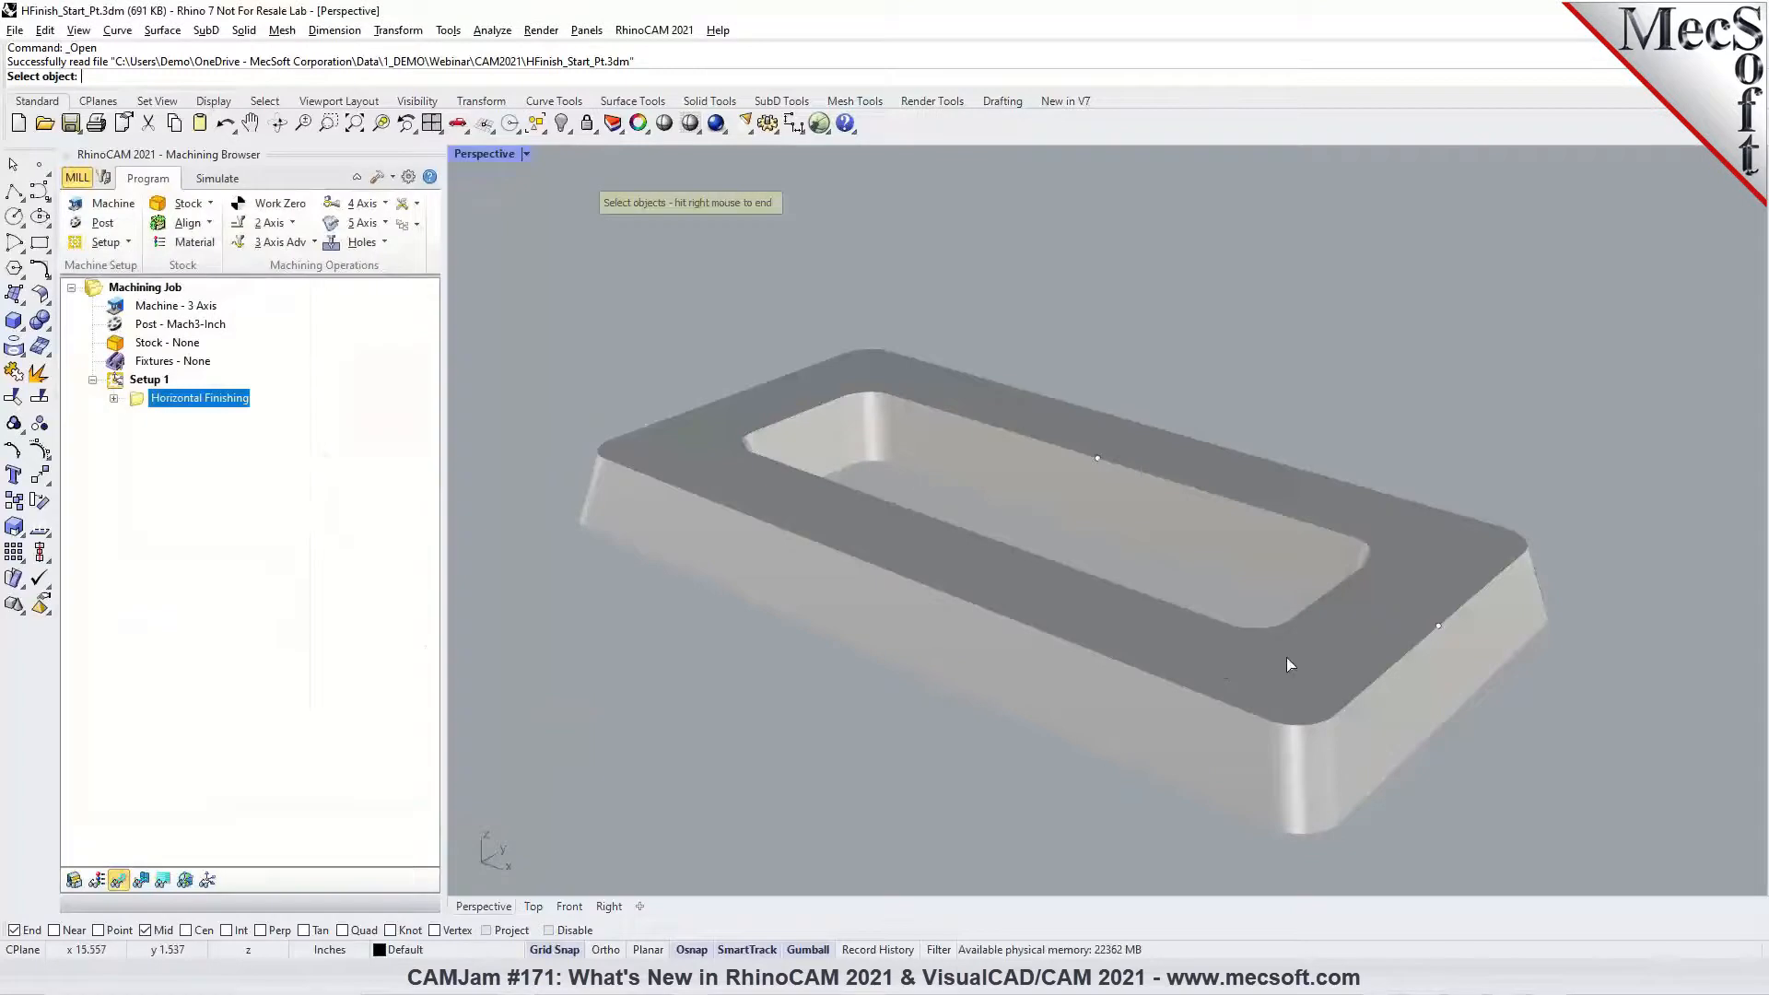
left_click(1440, 628)
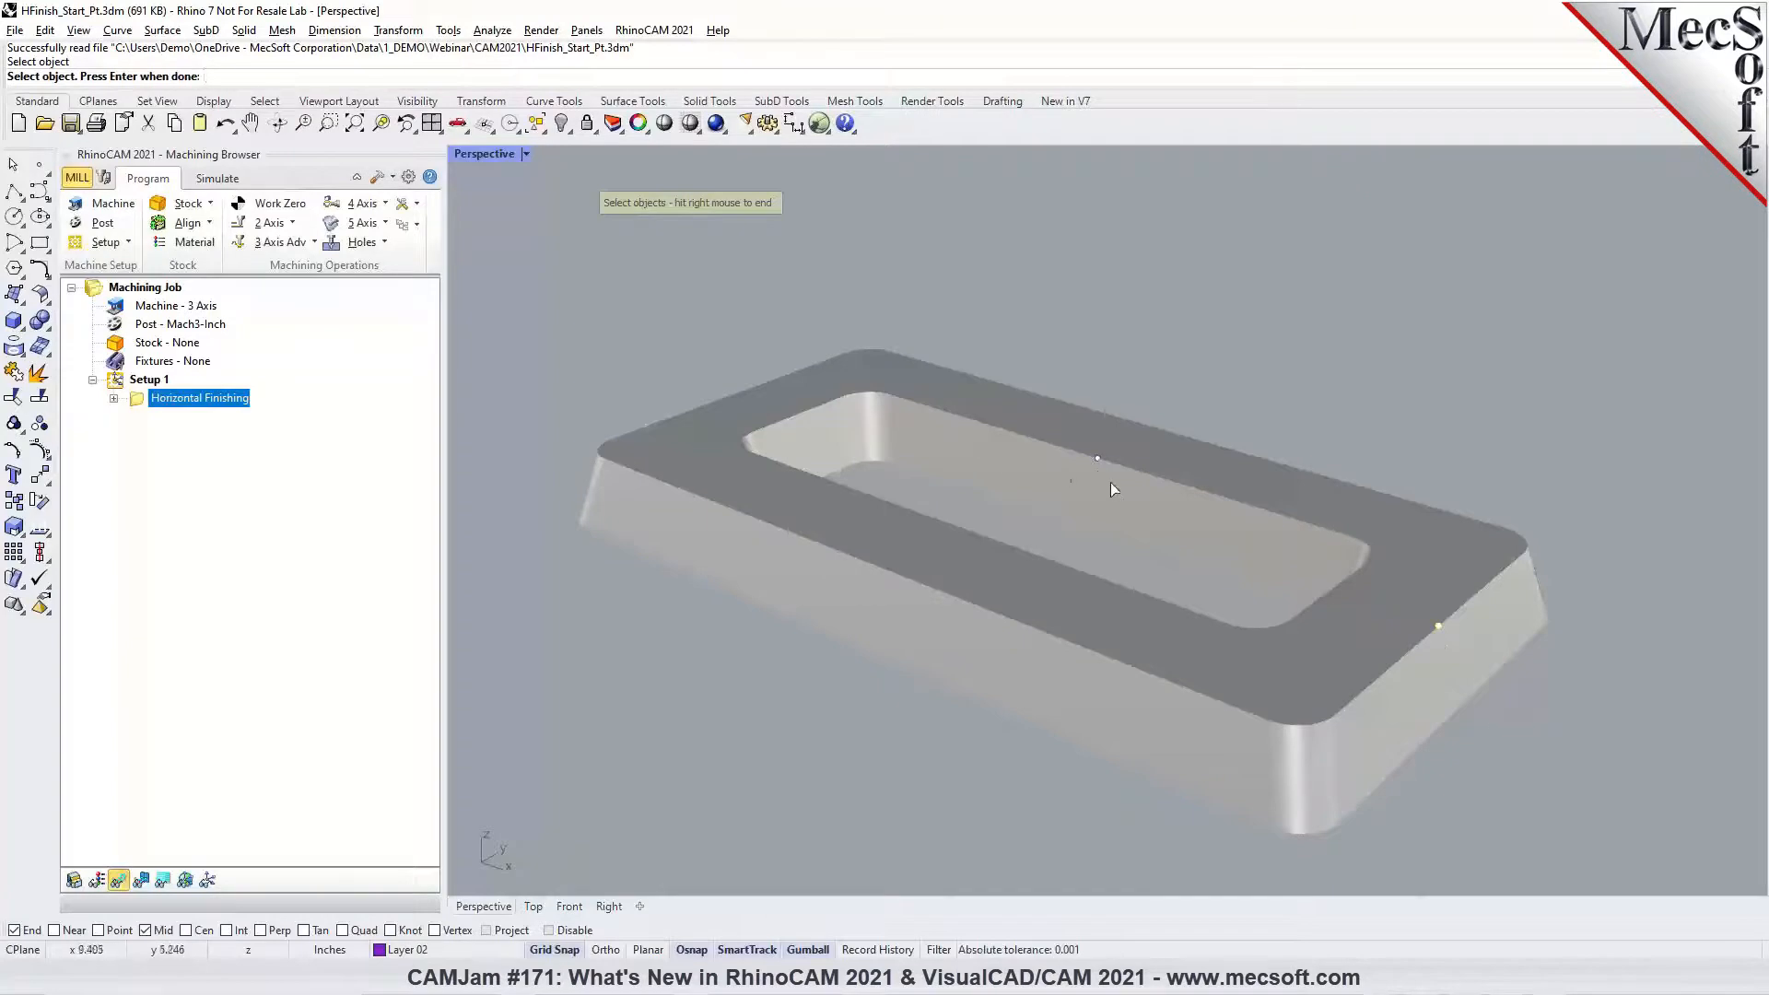
left_click(1098, 459)
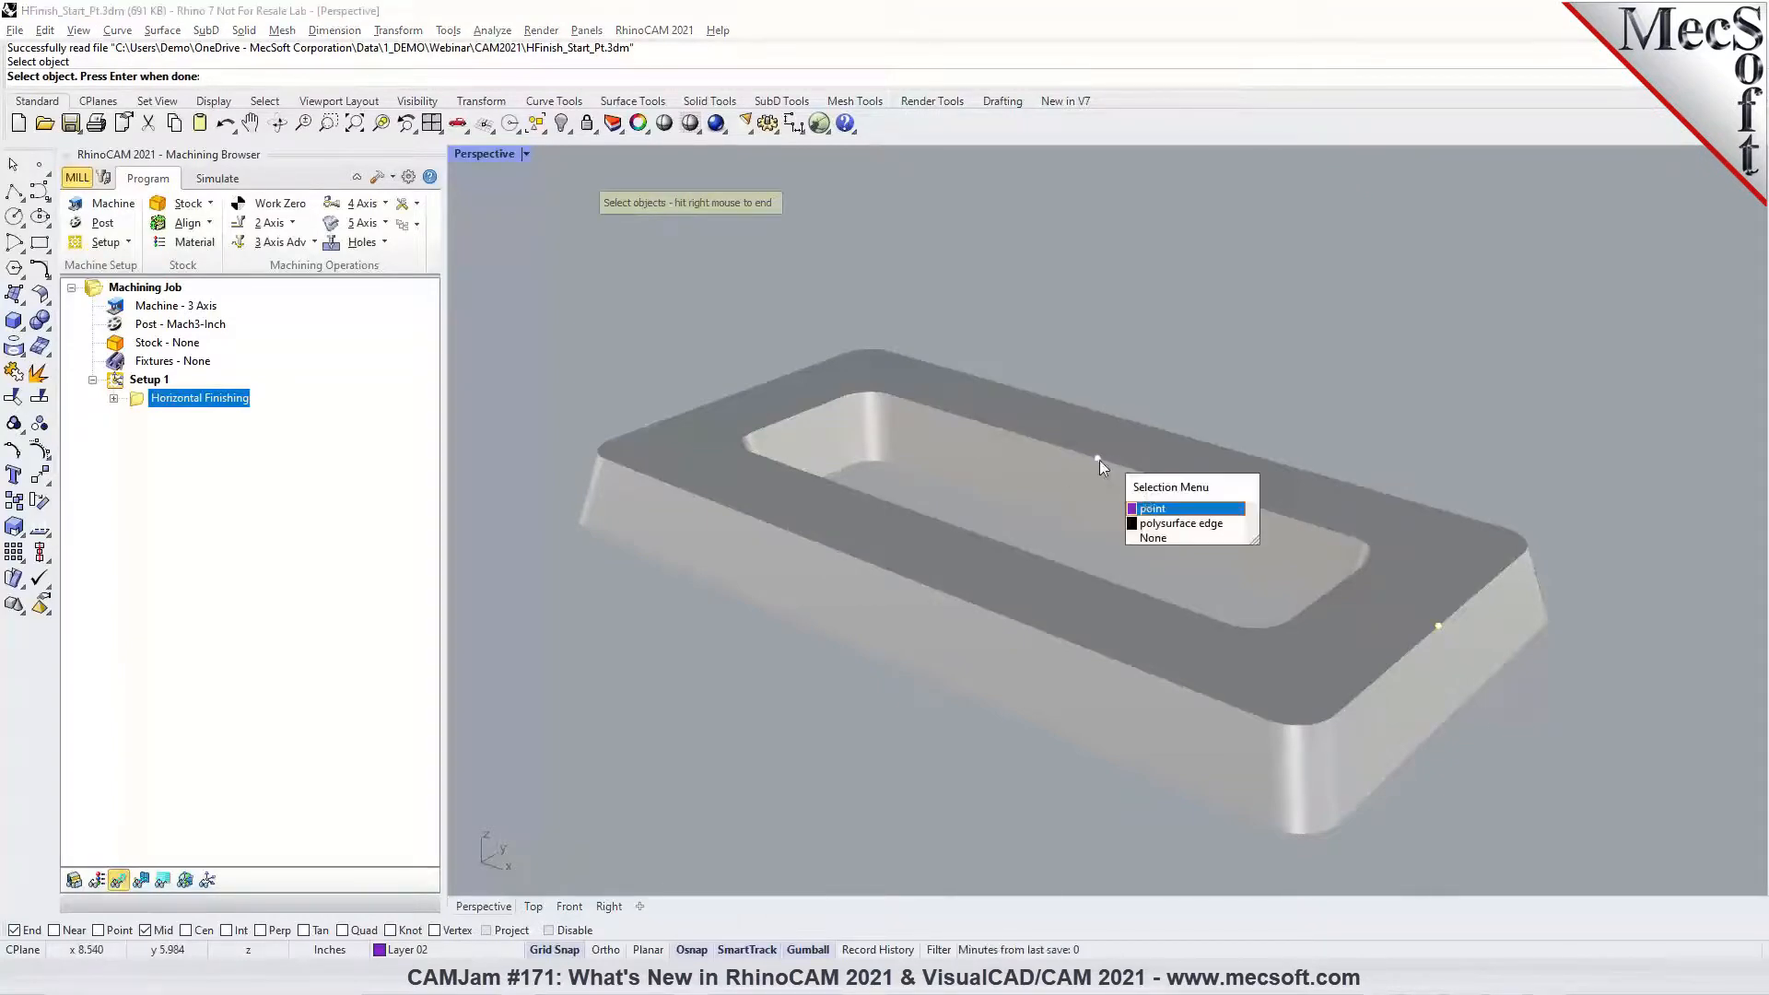
left_click(1150, 506)
right_click(1150, 506)
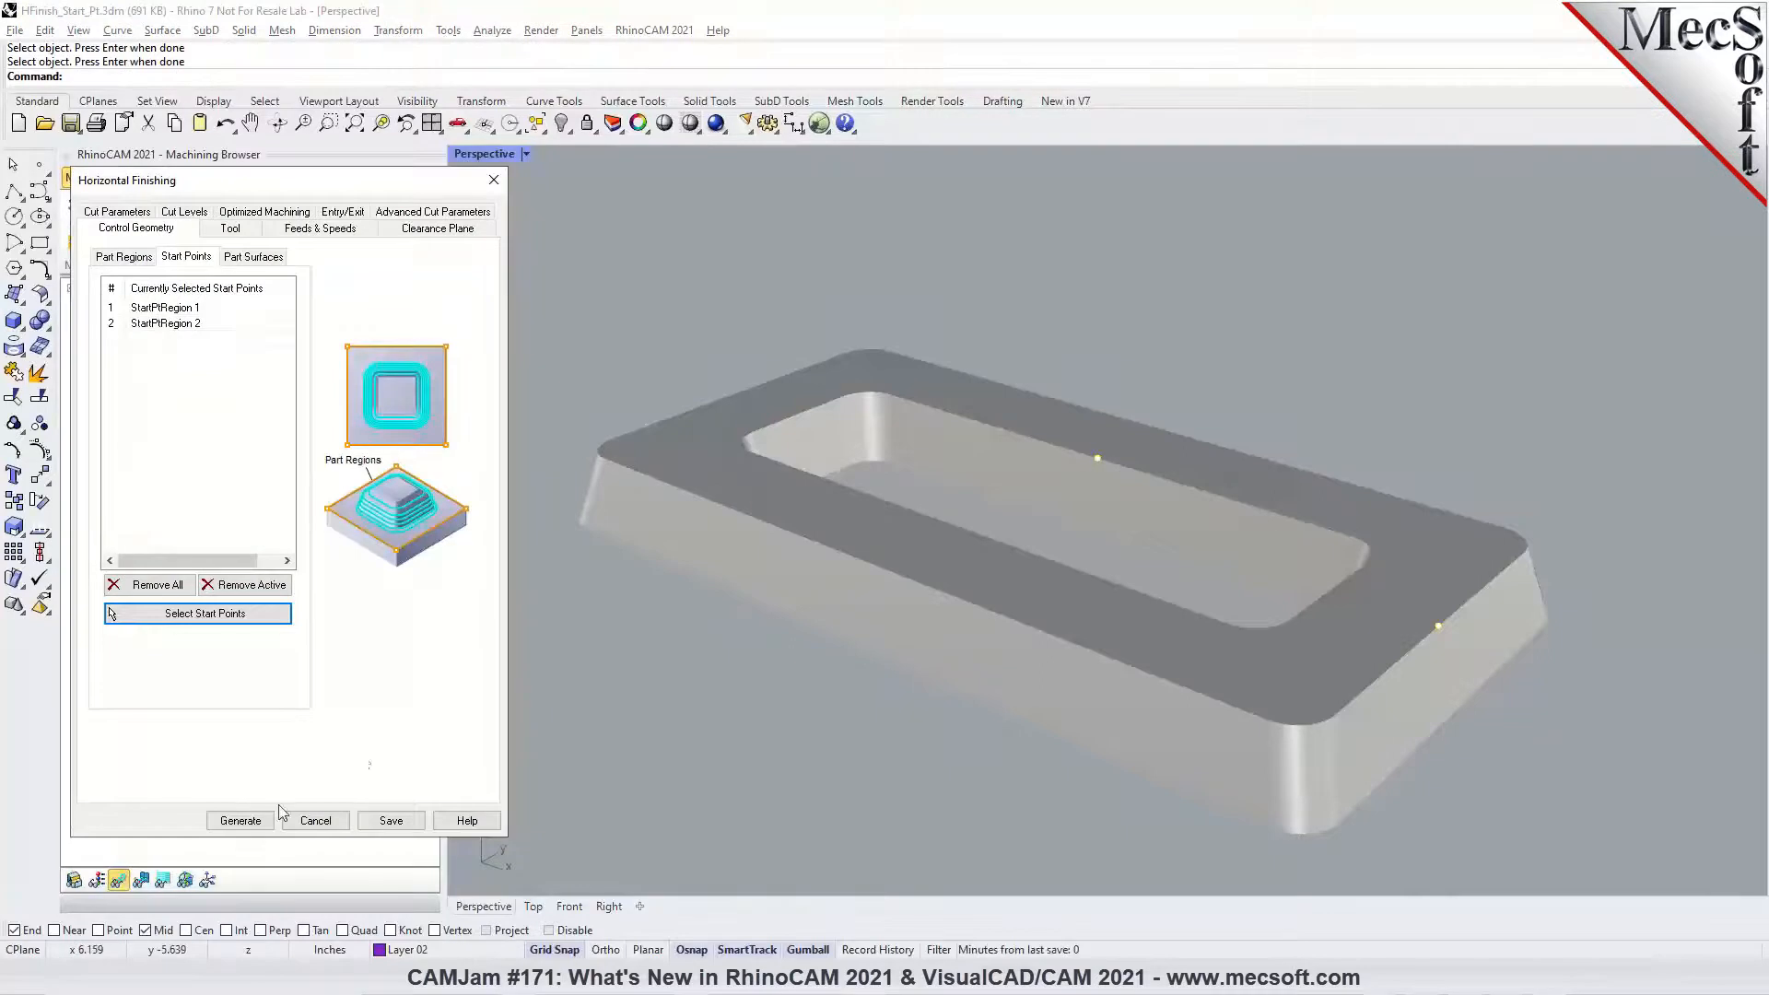
left_click(241, 820)
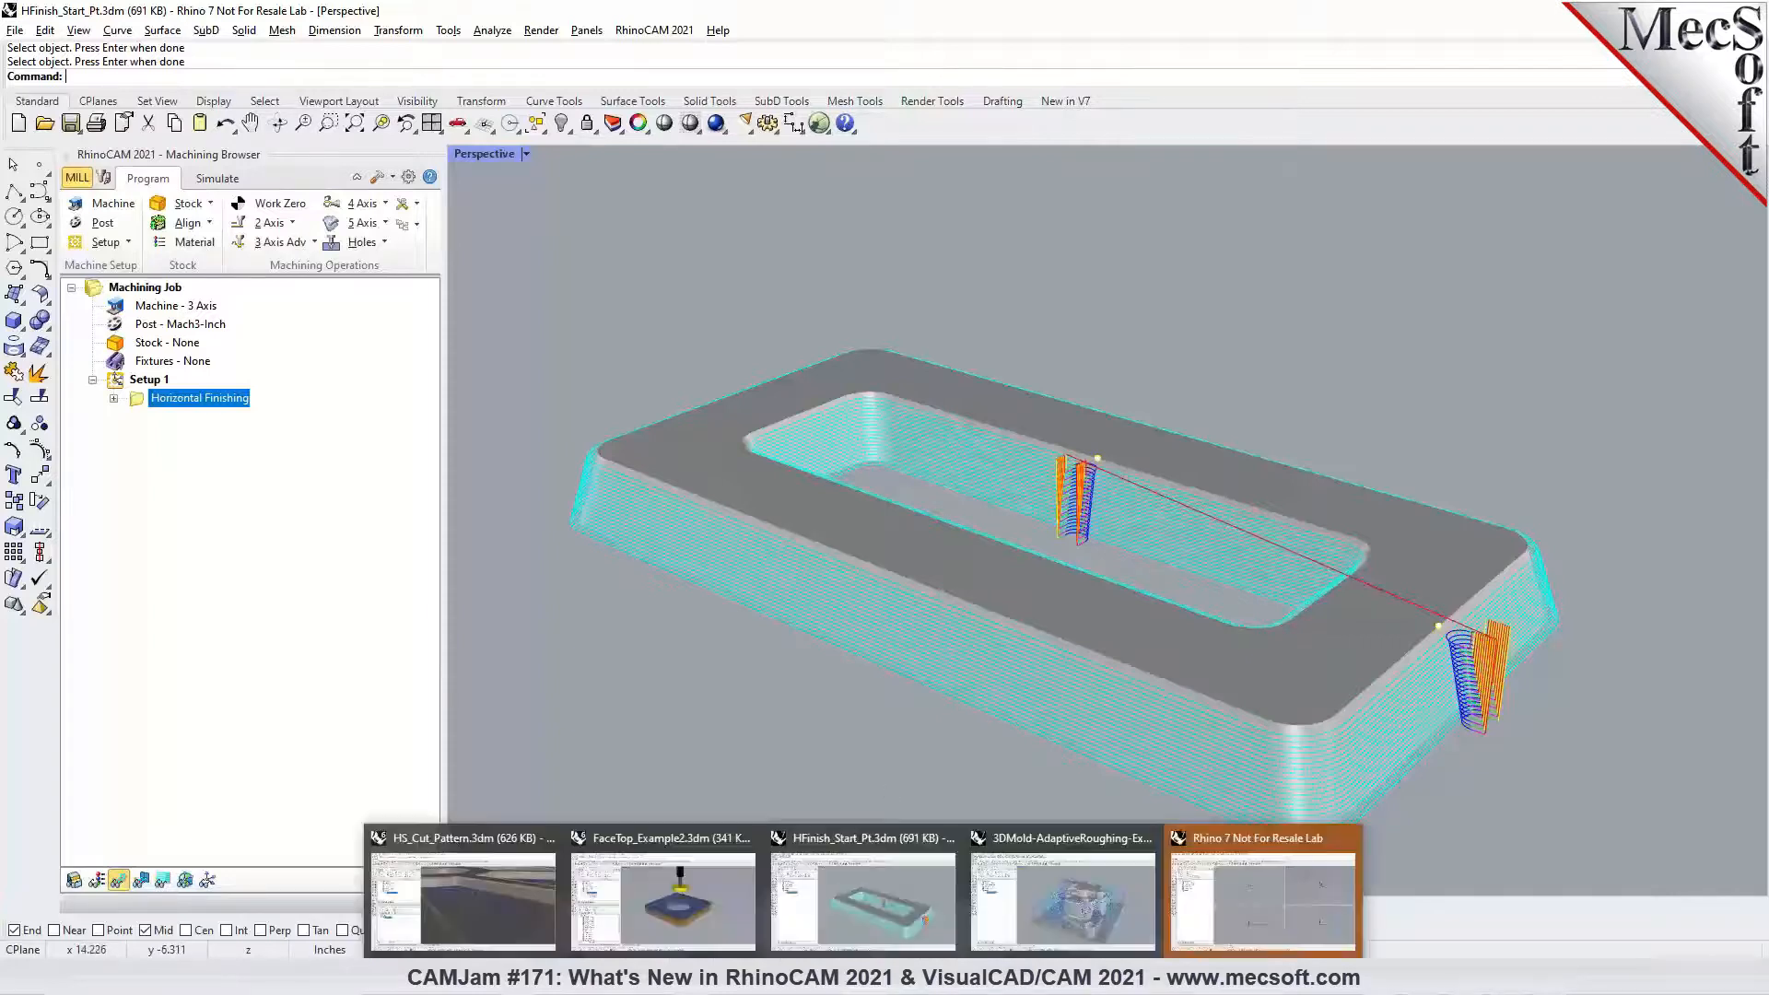
Switch to FaceTop_Example2.3dm, assign the point on the plate's outer top edge as the 2 1/2 Axis Profiling start point, and regenerate the toolpath
left_click(705, 833)
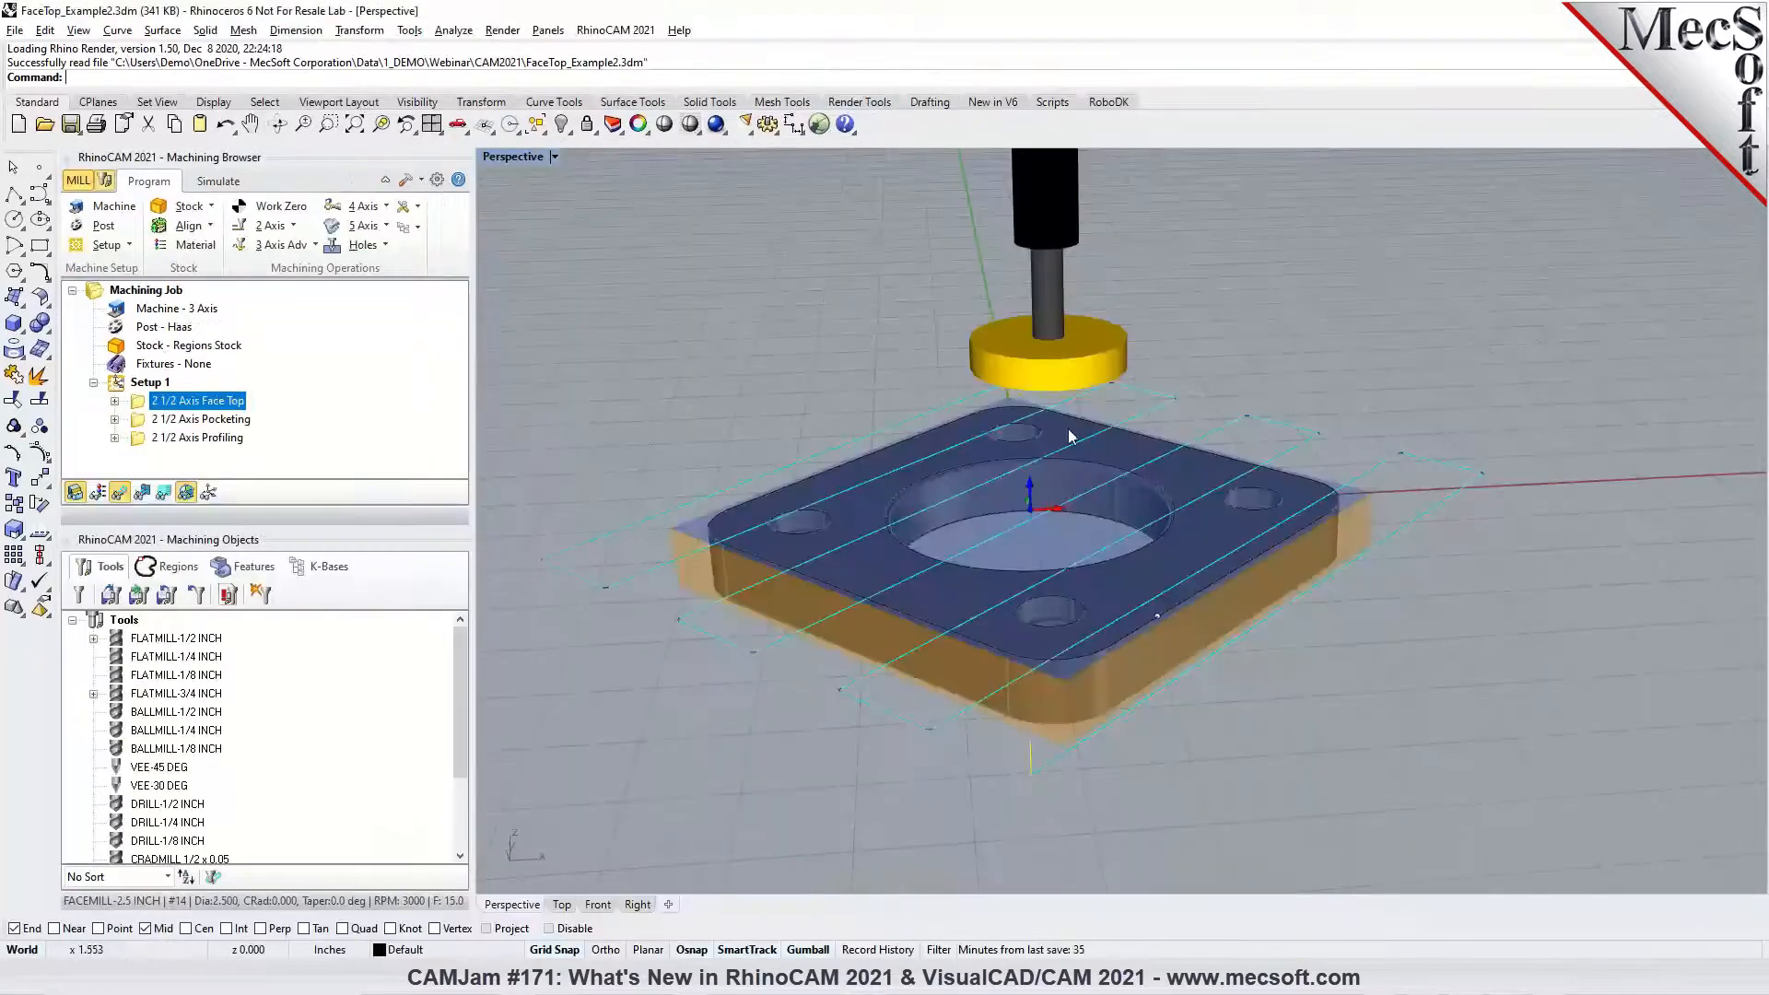
left_click(162, 437)
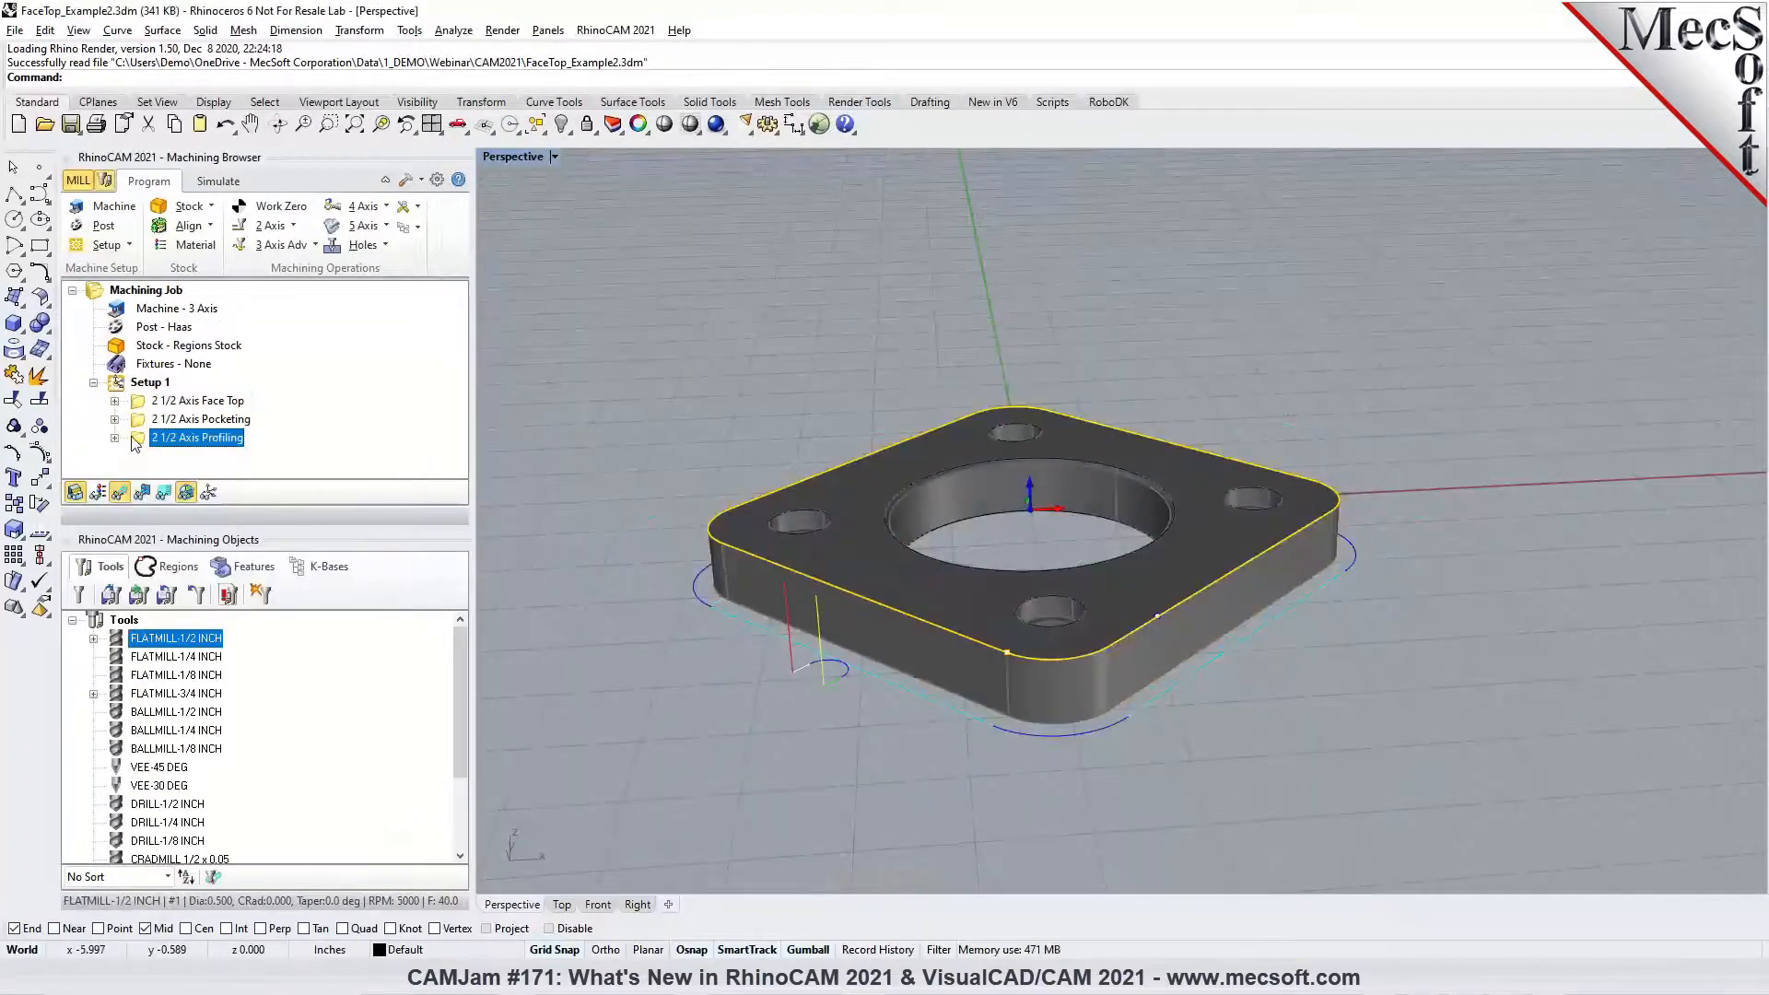
double_click(189, 438)
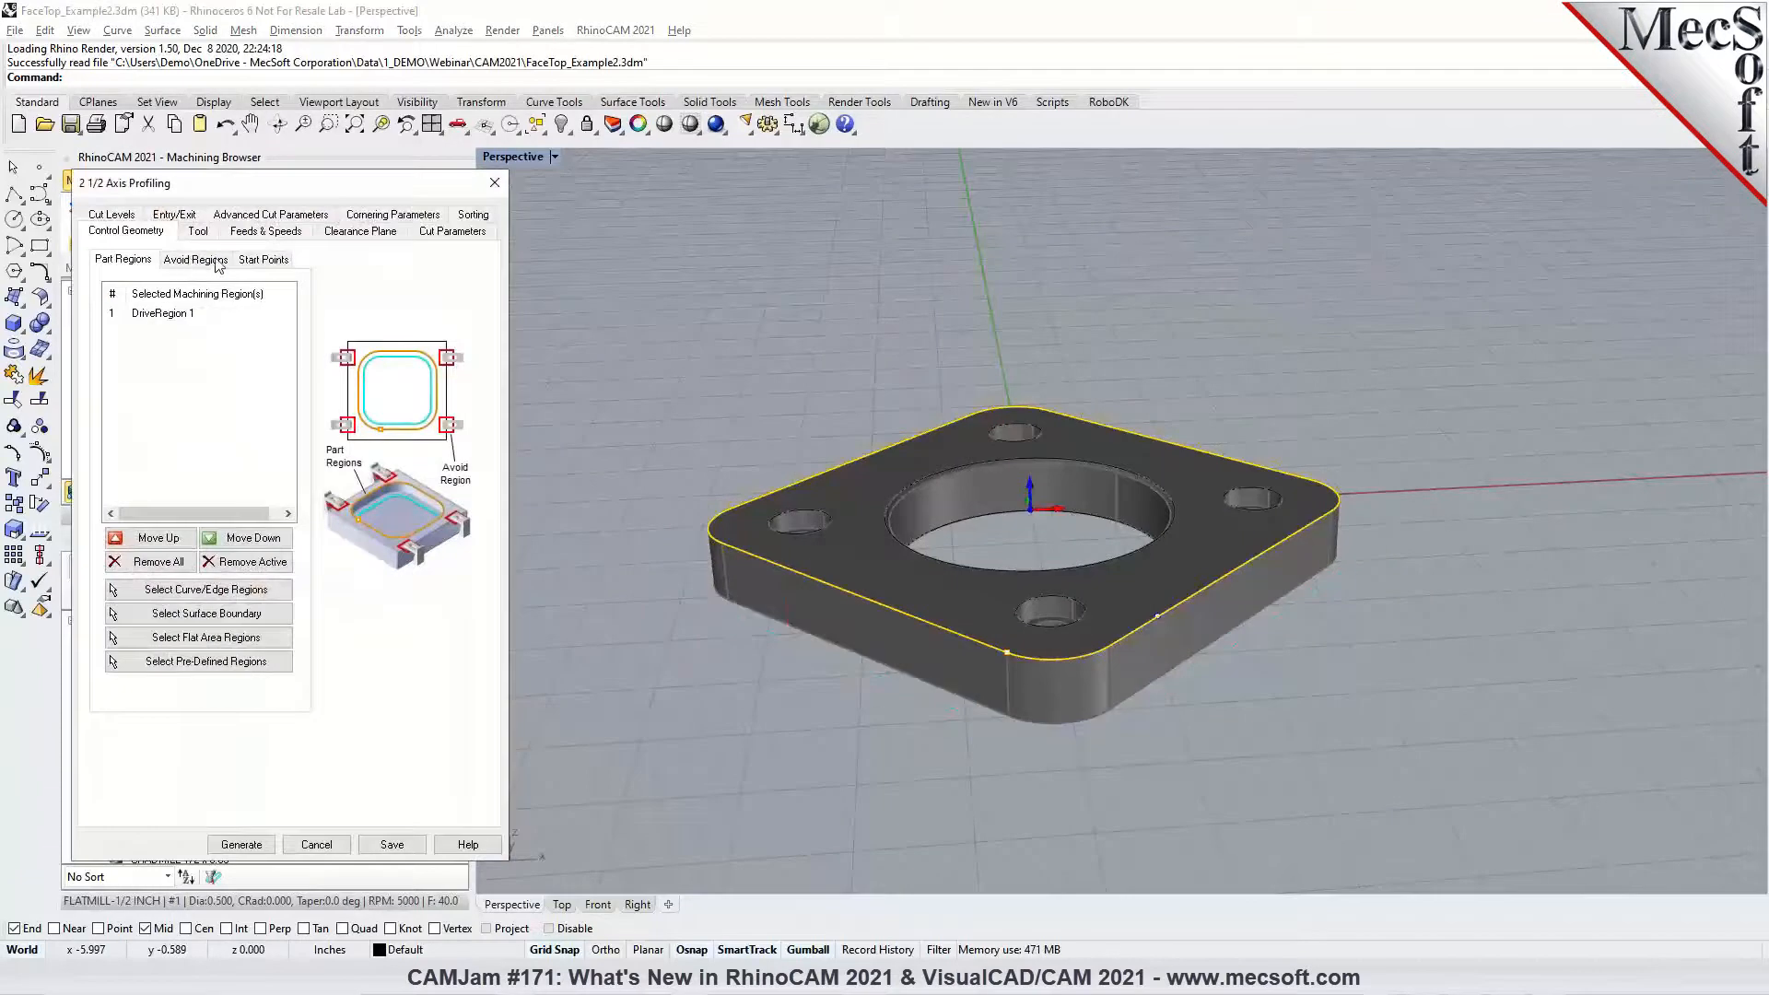
left_click(263, 259)
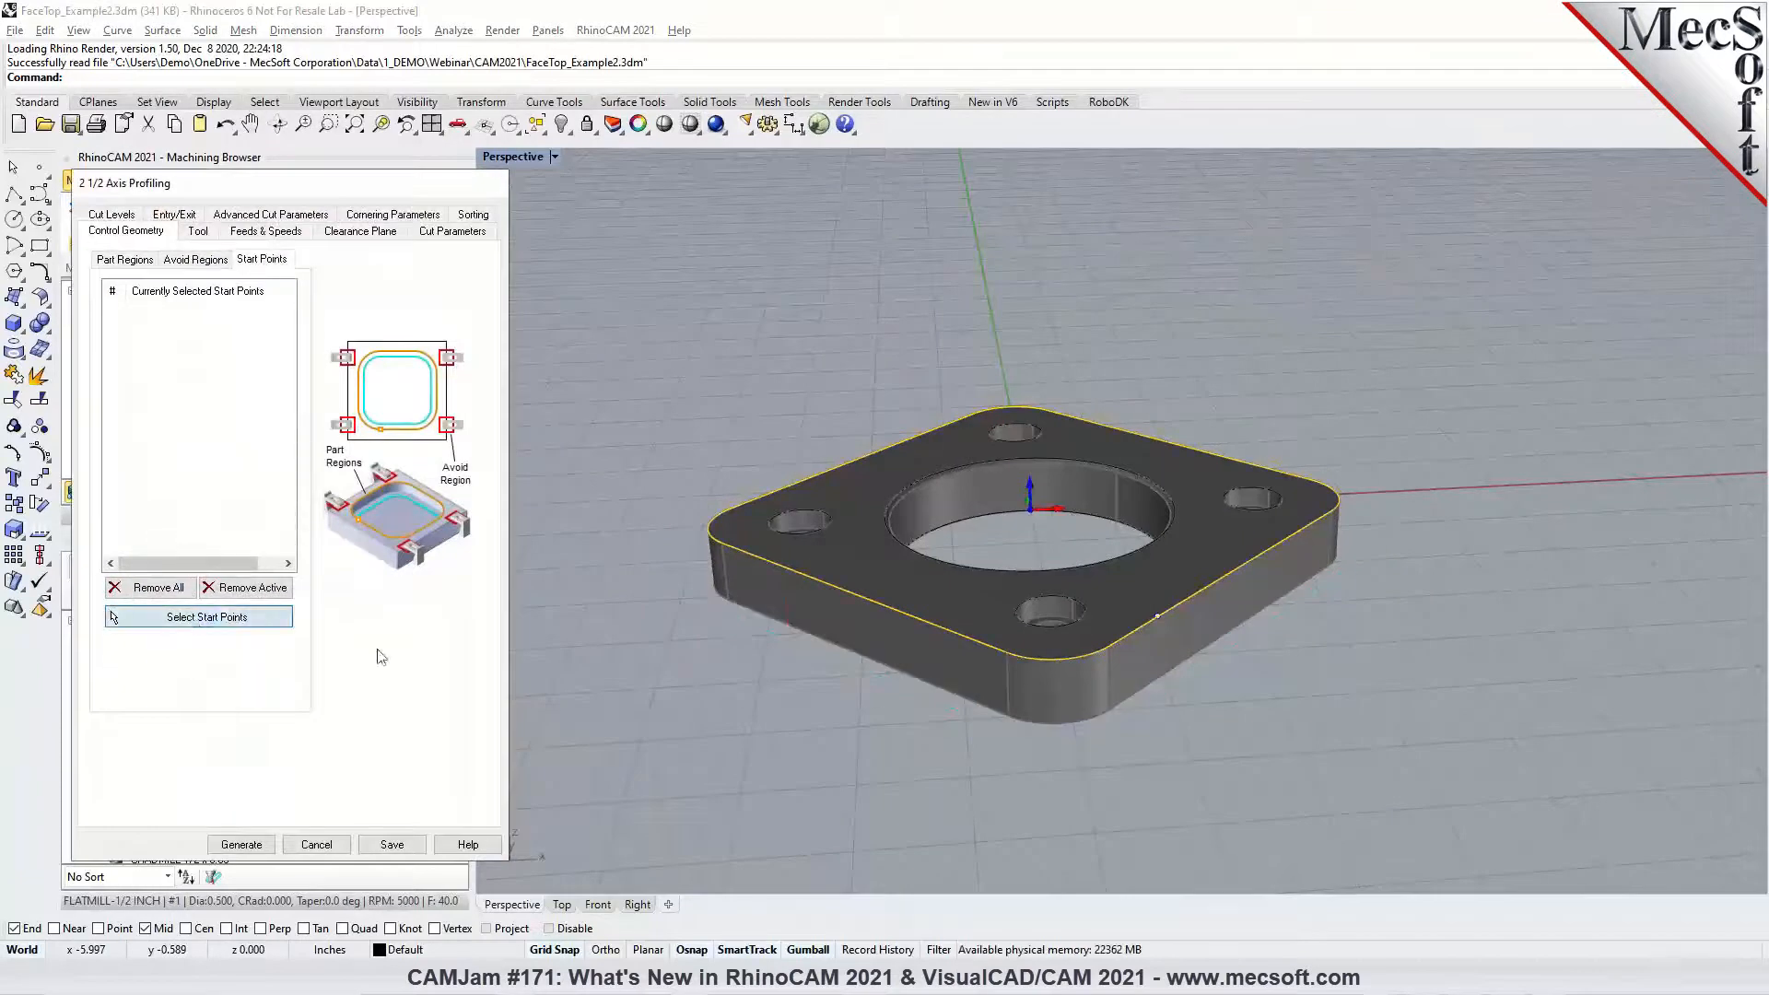
left_click(196, 617)
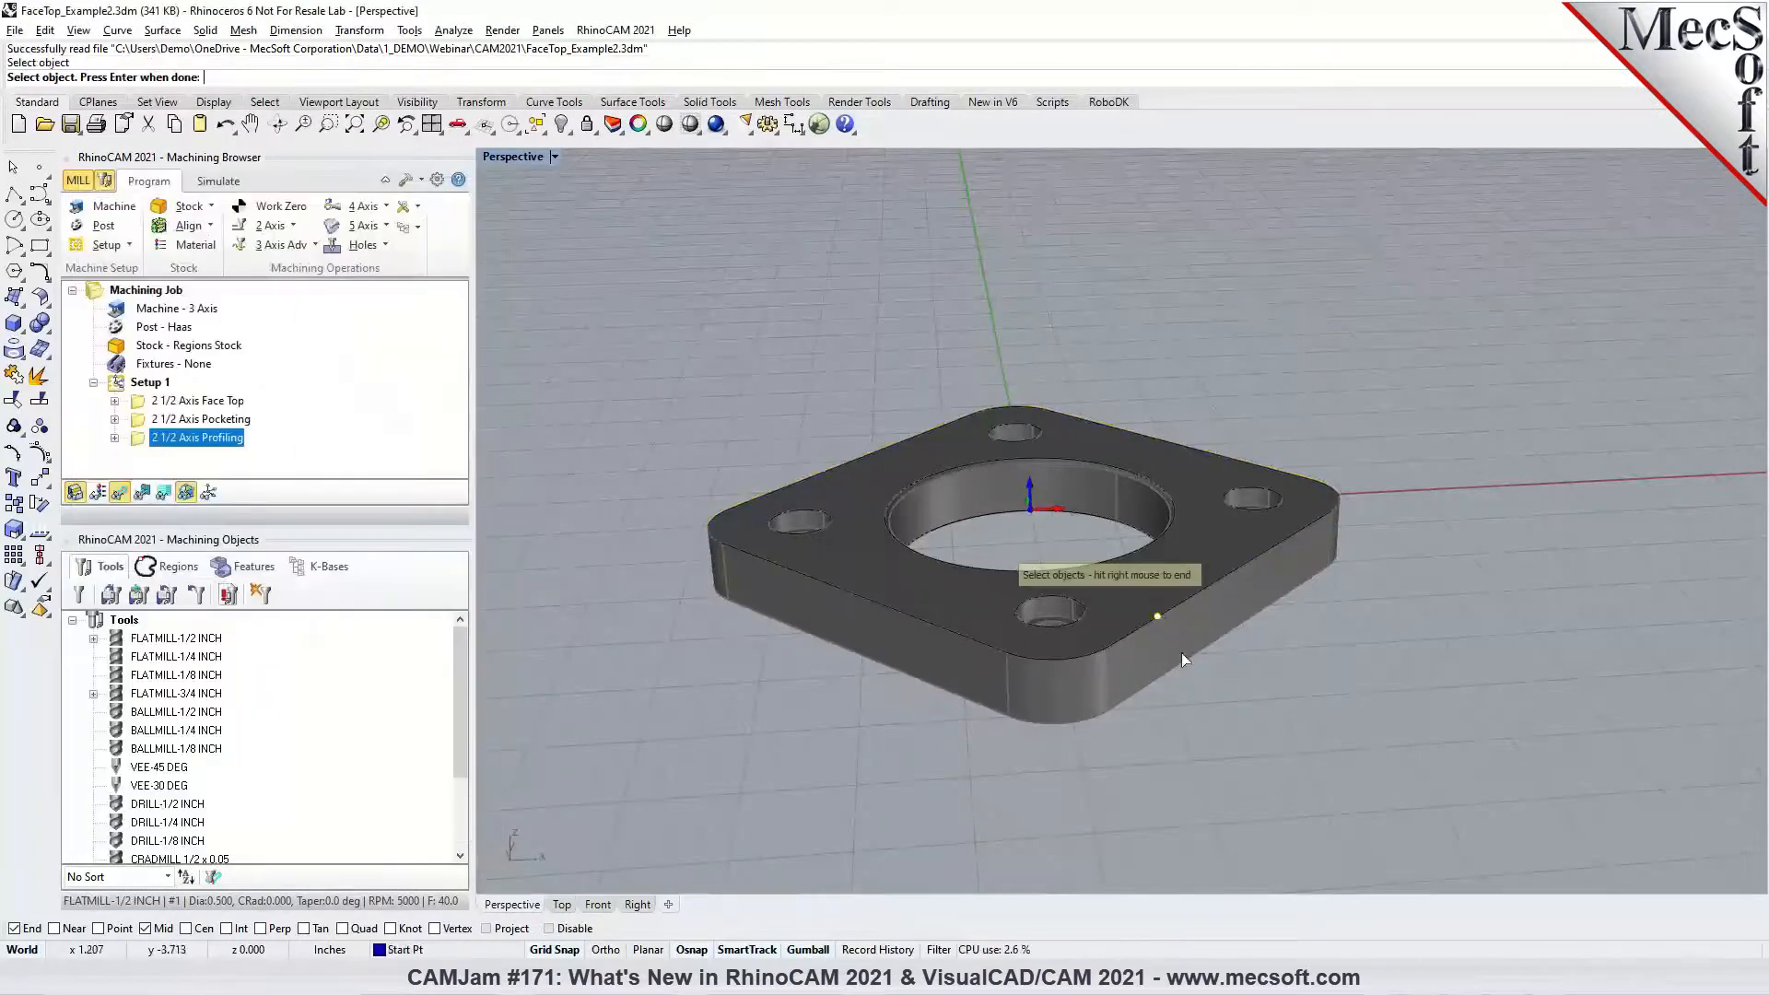
right_click(1184, 660)
left_click(244, 847)
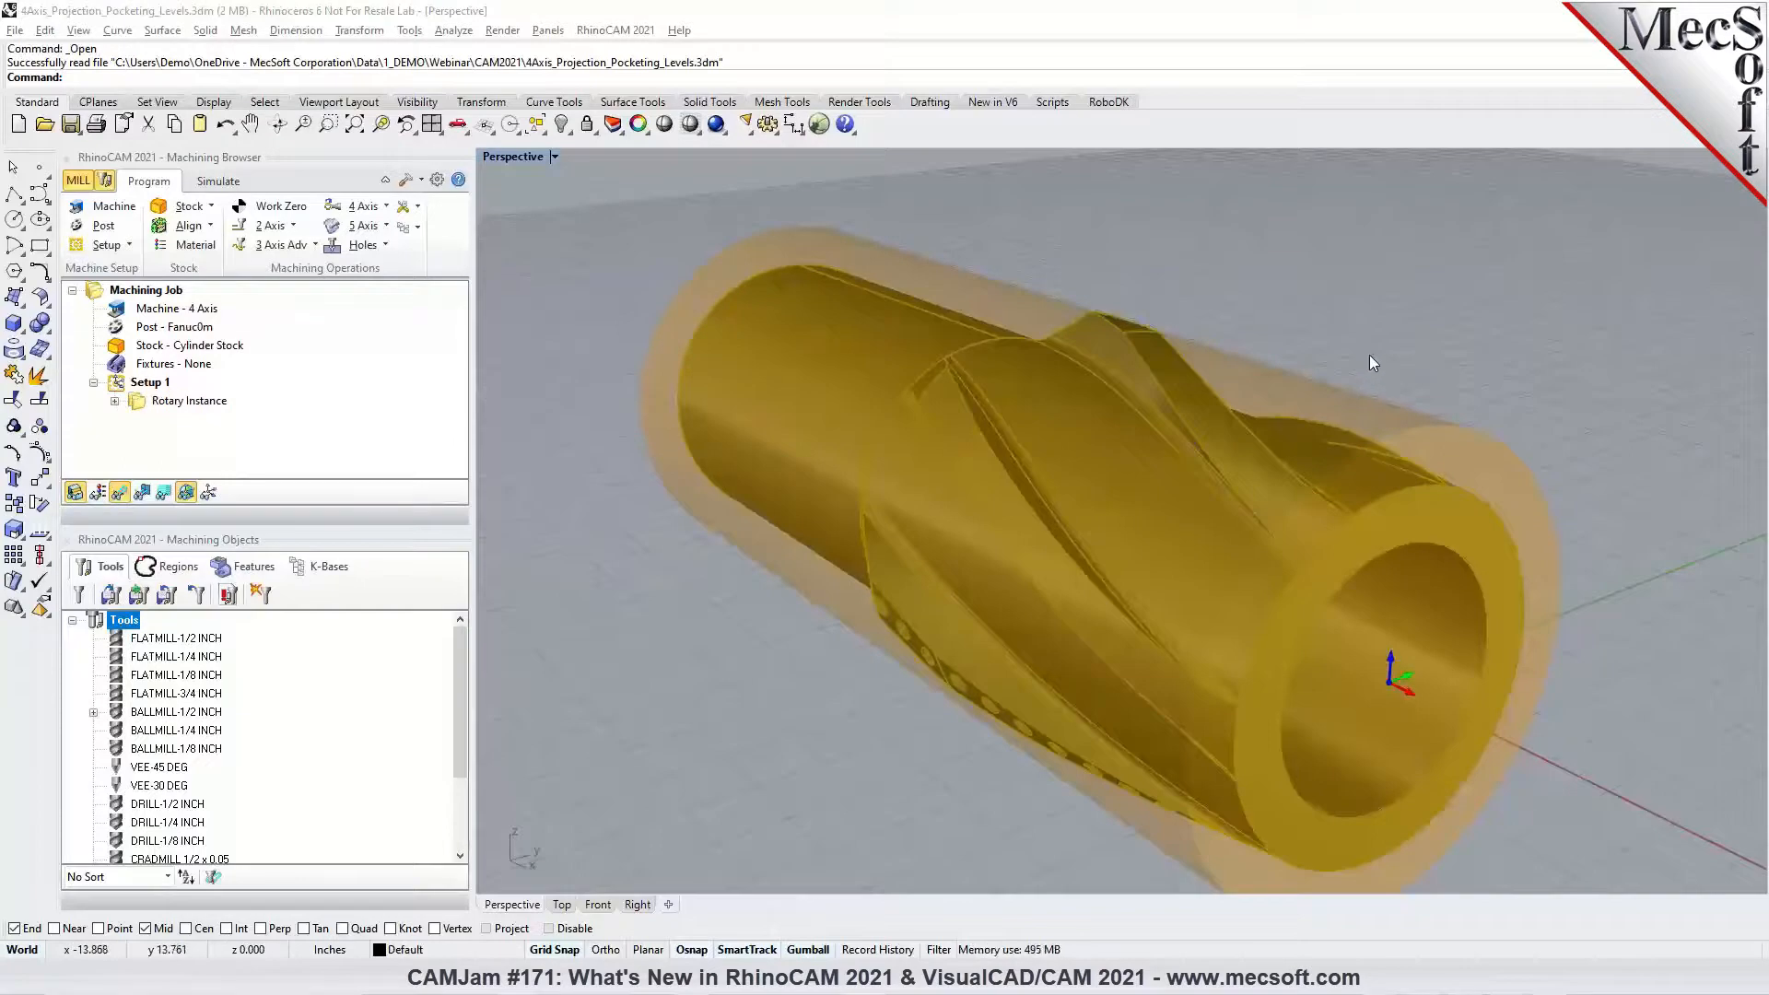
Enable multiple step-down cuts in the 4 Axis Projection Pocketing operation under Rotary Instance and regenerate the toolpath
left_click(114, 403)
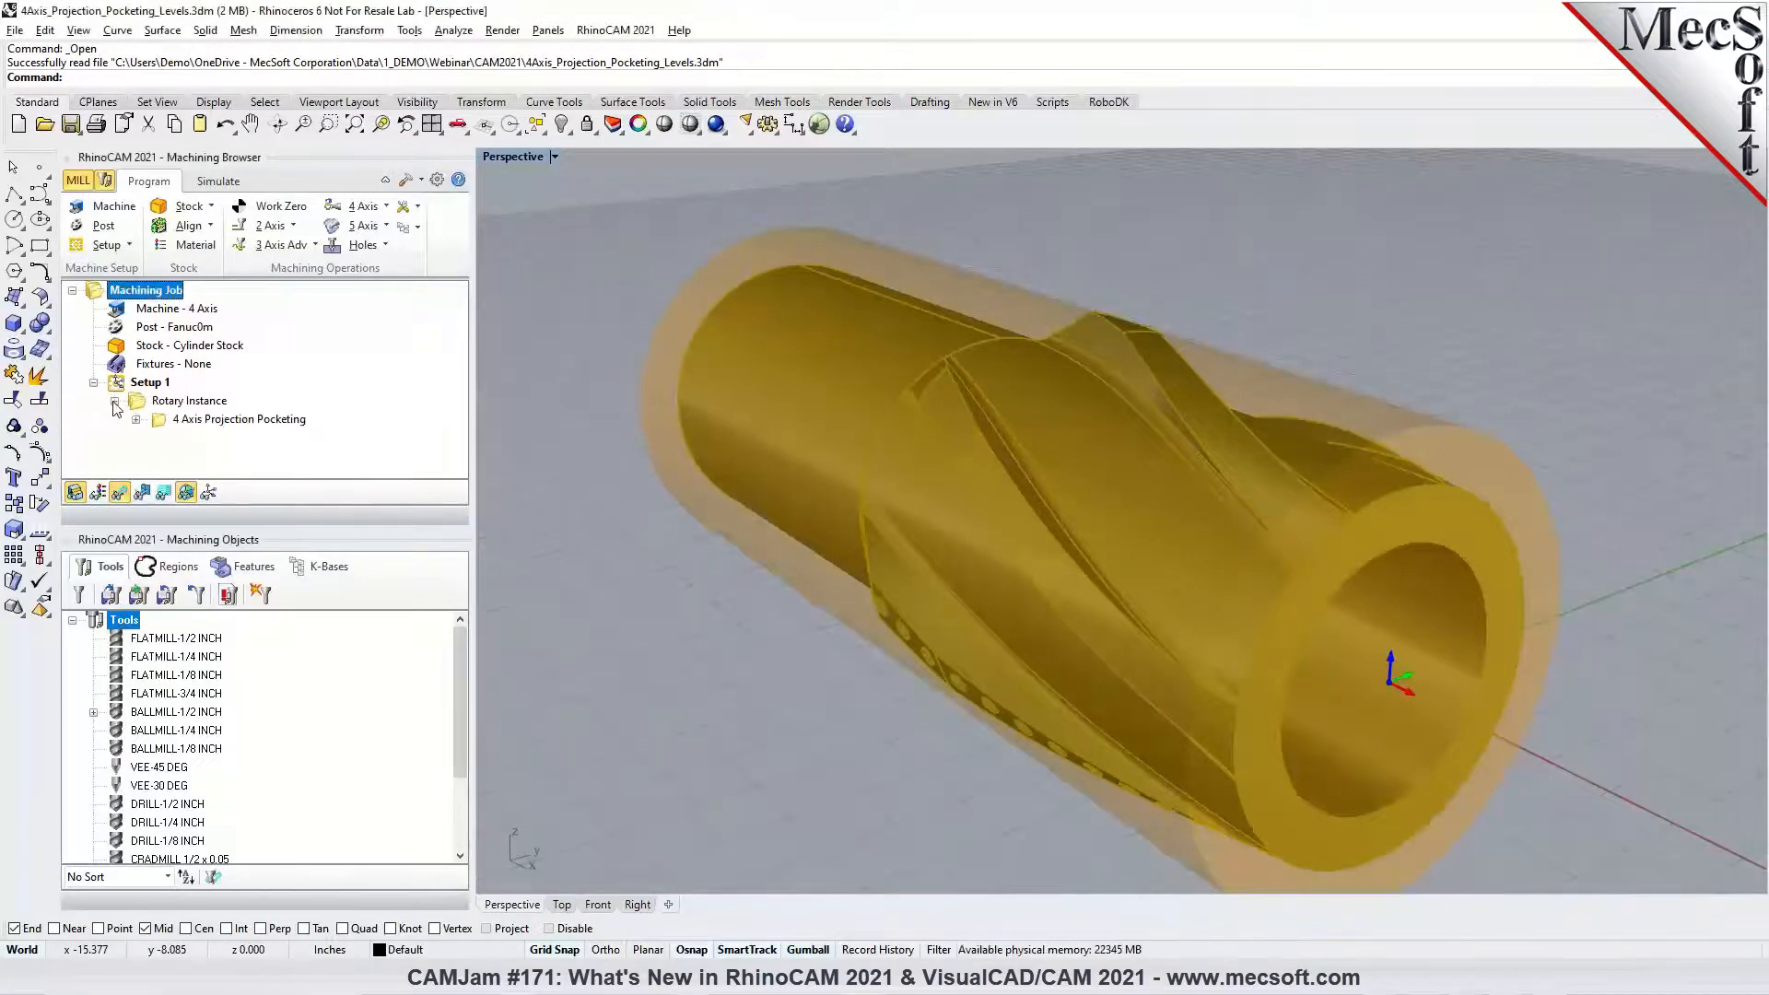
left_click(184, 420)
mouse_move(1241, 622)
right_mouse_down()
mouse_move(1143, 608)
mouse_move(1245, 615)
right_mouse_up()
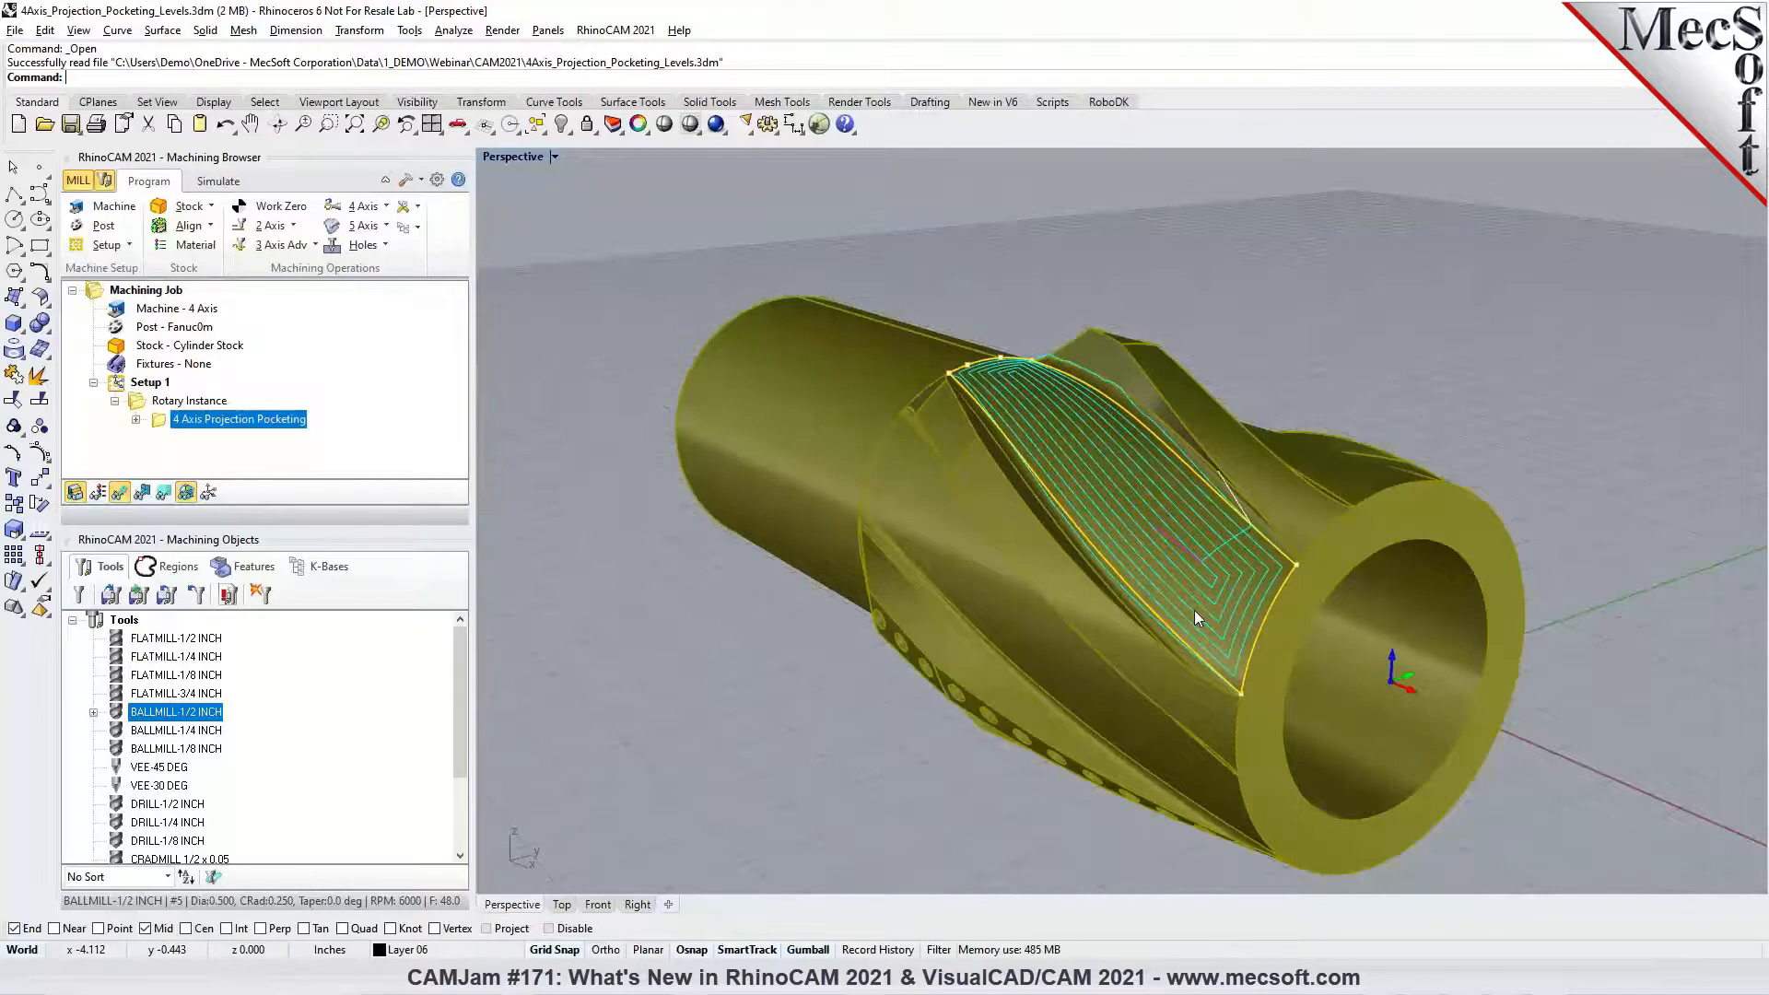
double_click(158, 422)
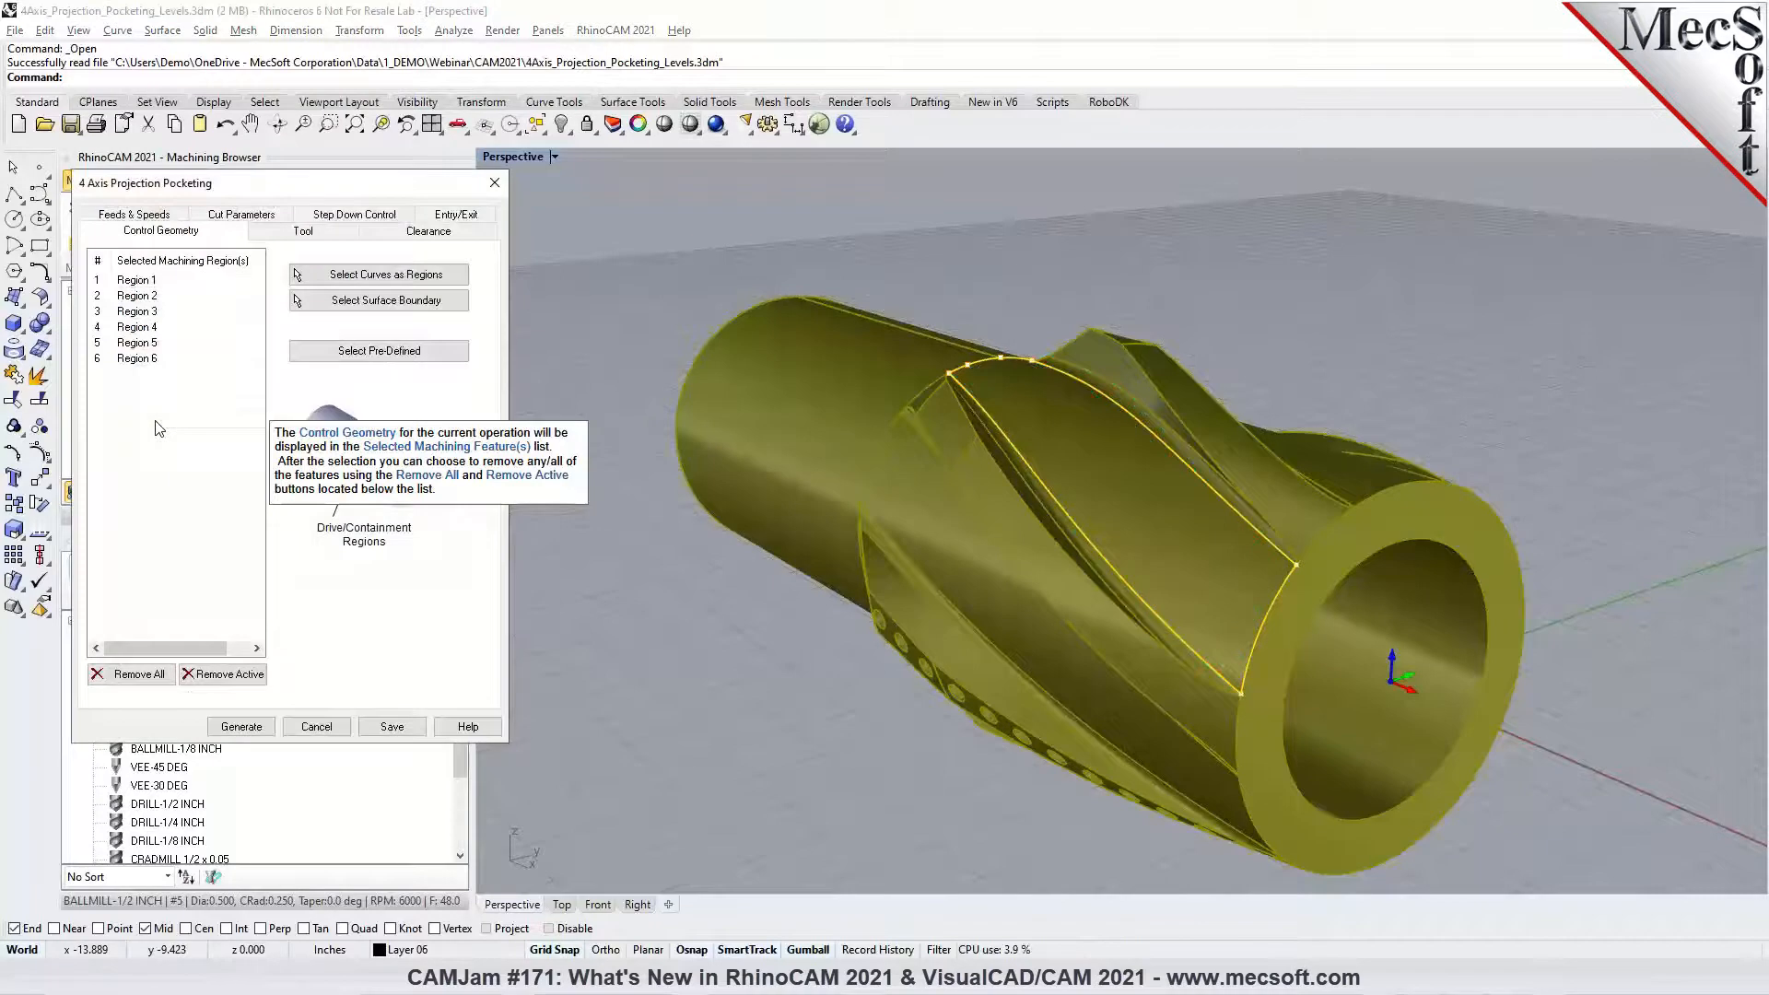
left_click(334, 217)
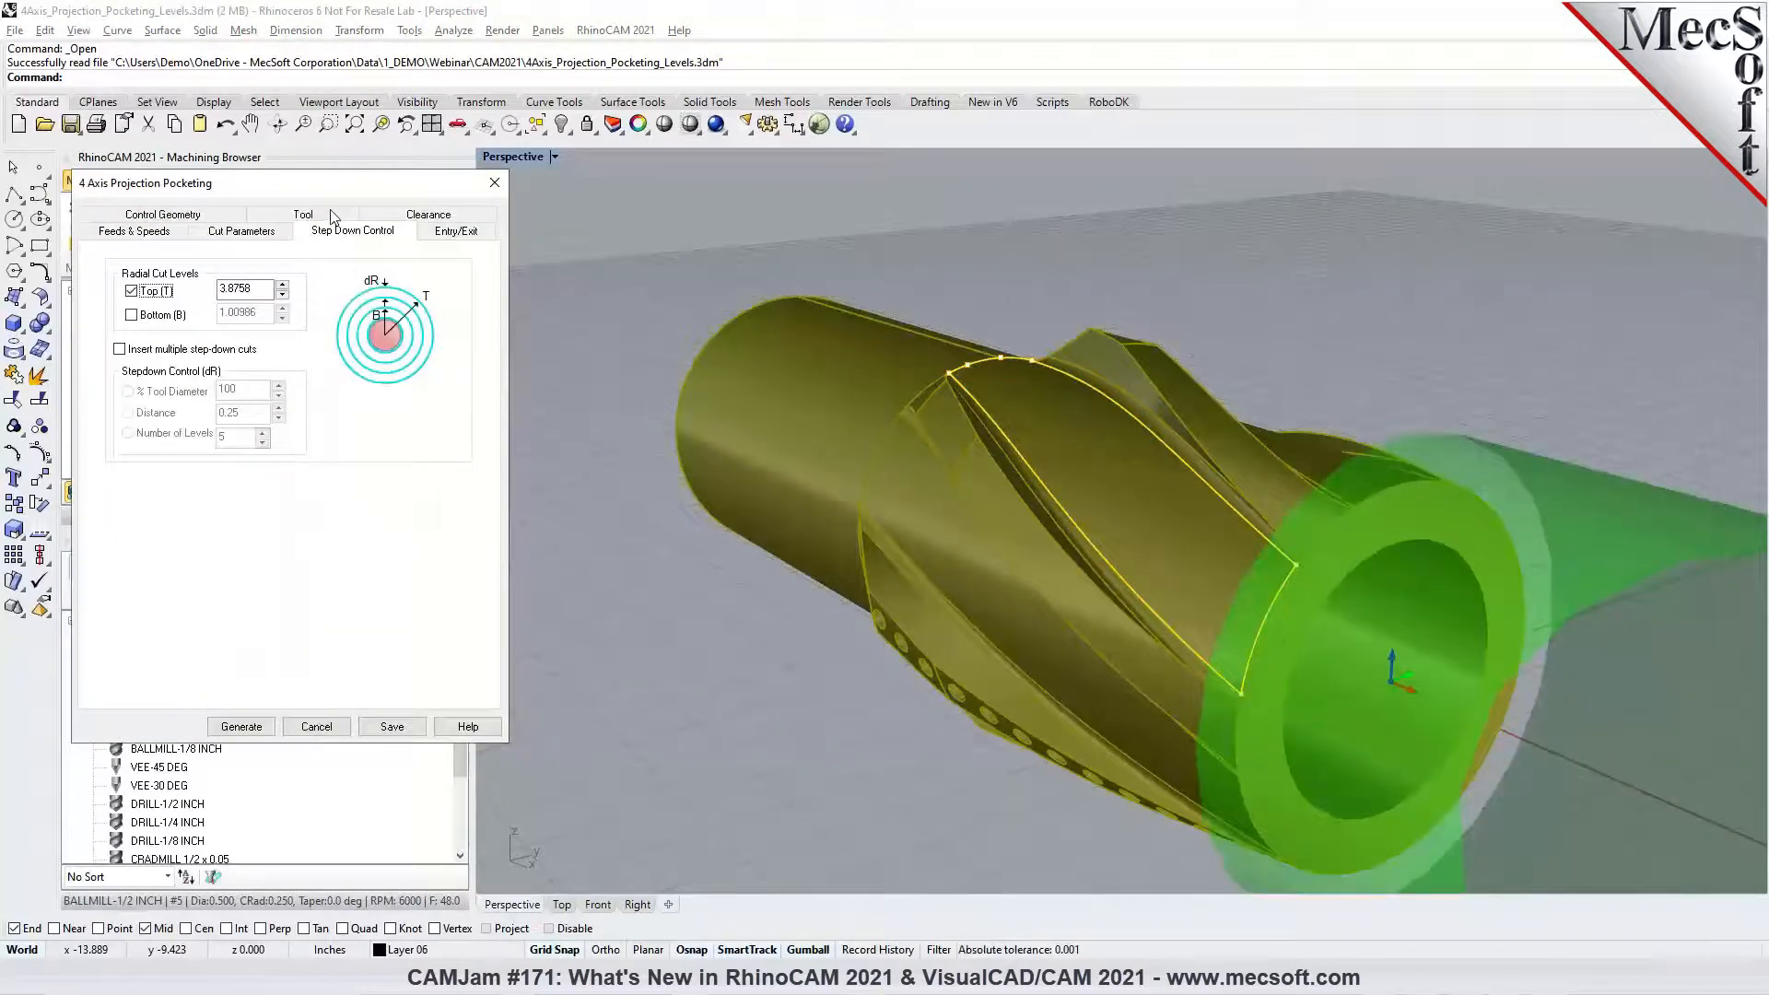
left_click(136, 355)
left_click(136, 354)
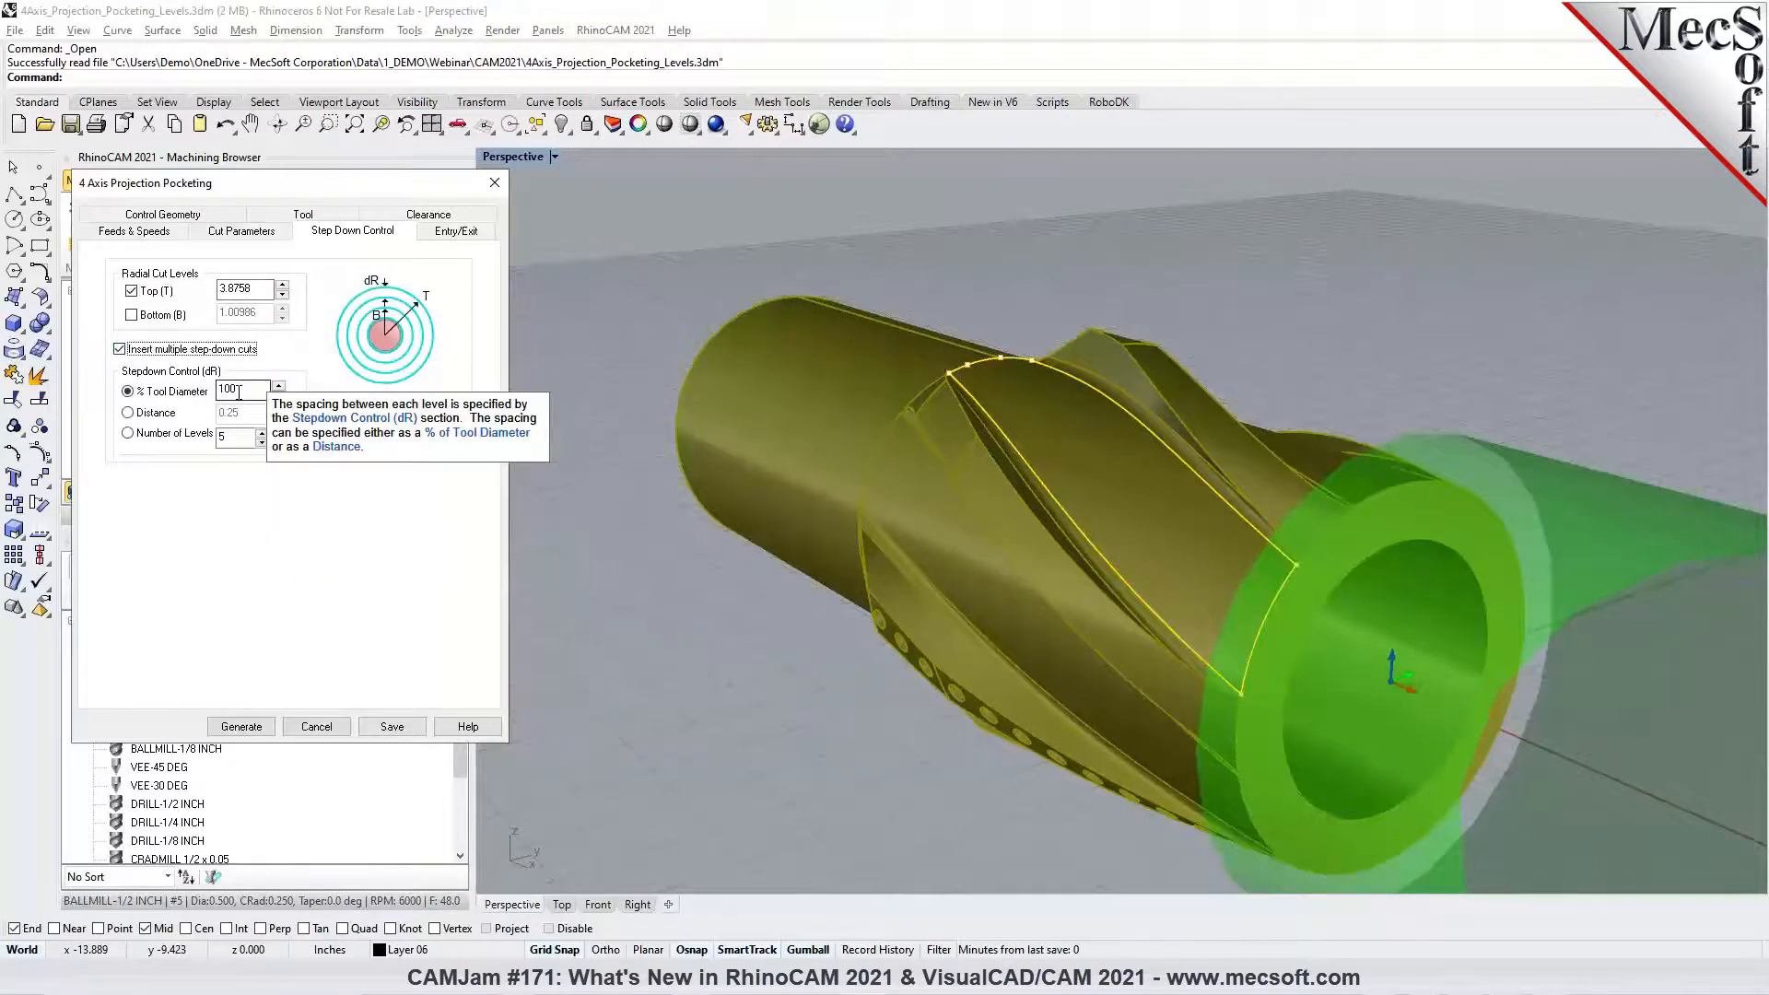
left_click(249, 727)
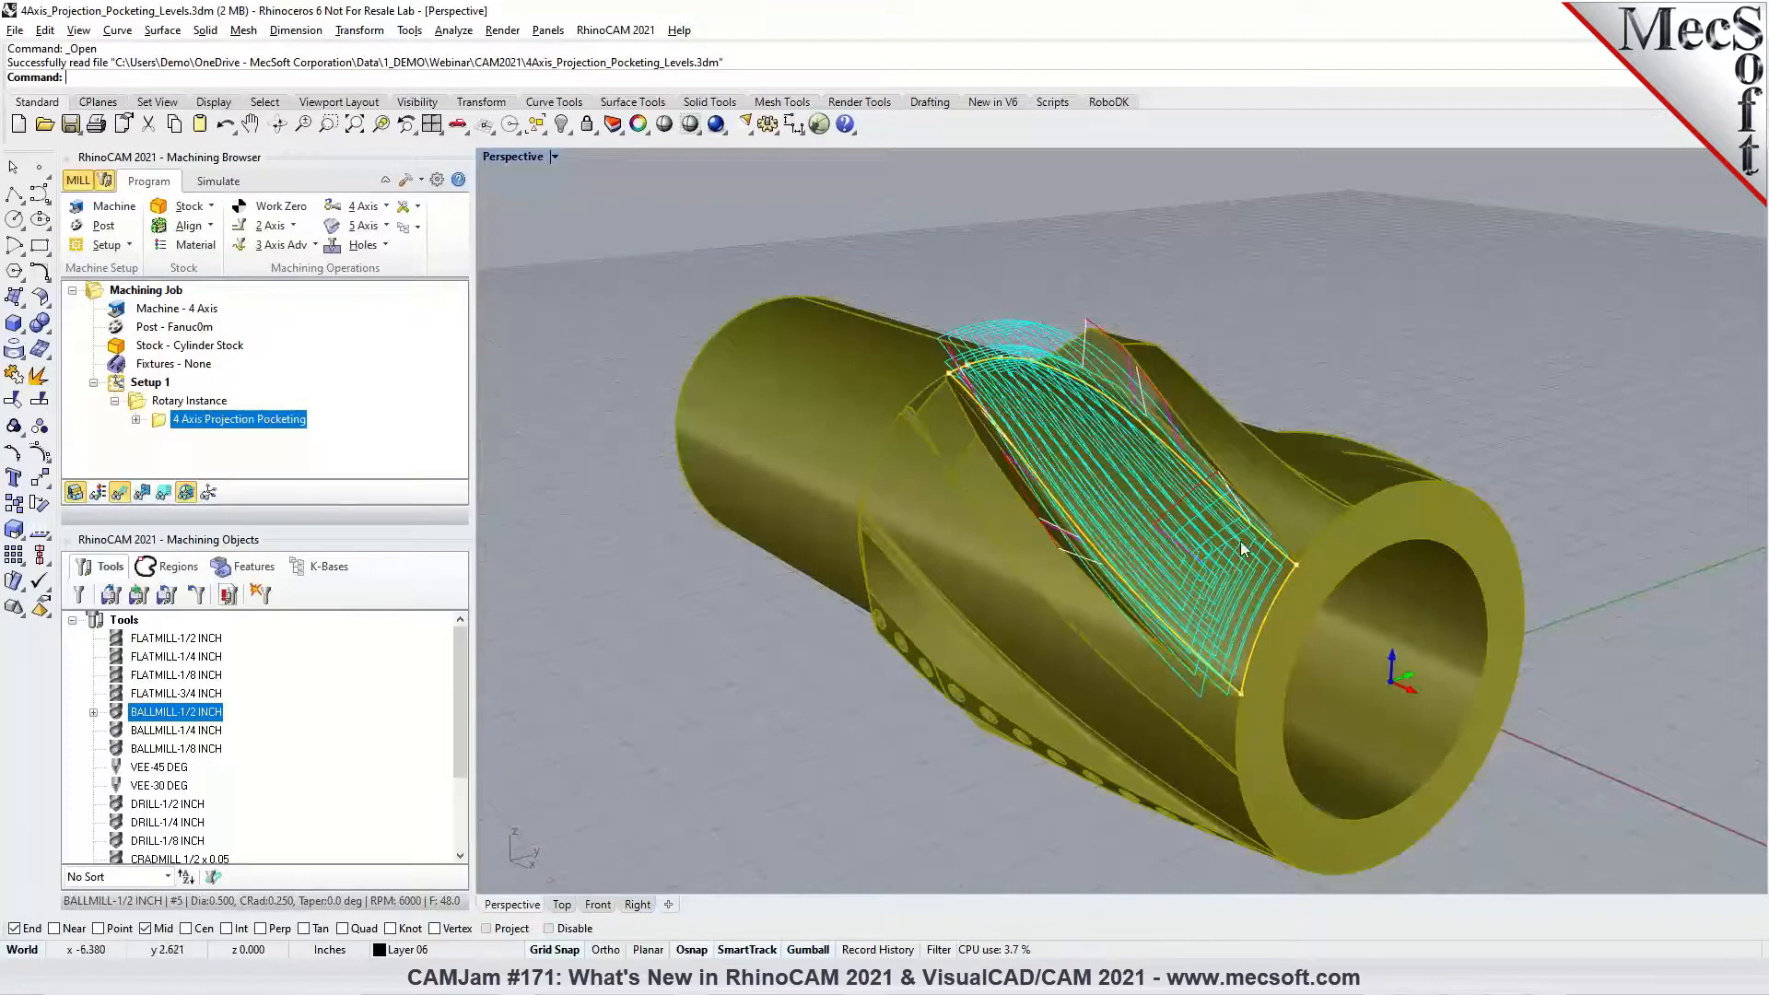
Examine the regenerated 4 Axis Projection Pocketing toolpath one Z level at a time, and all levels together from several angles
right_click_drag(1207, 526, 1183, 496)
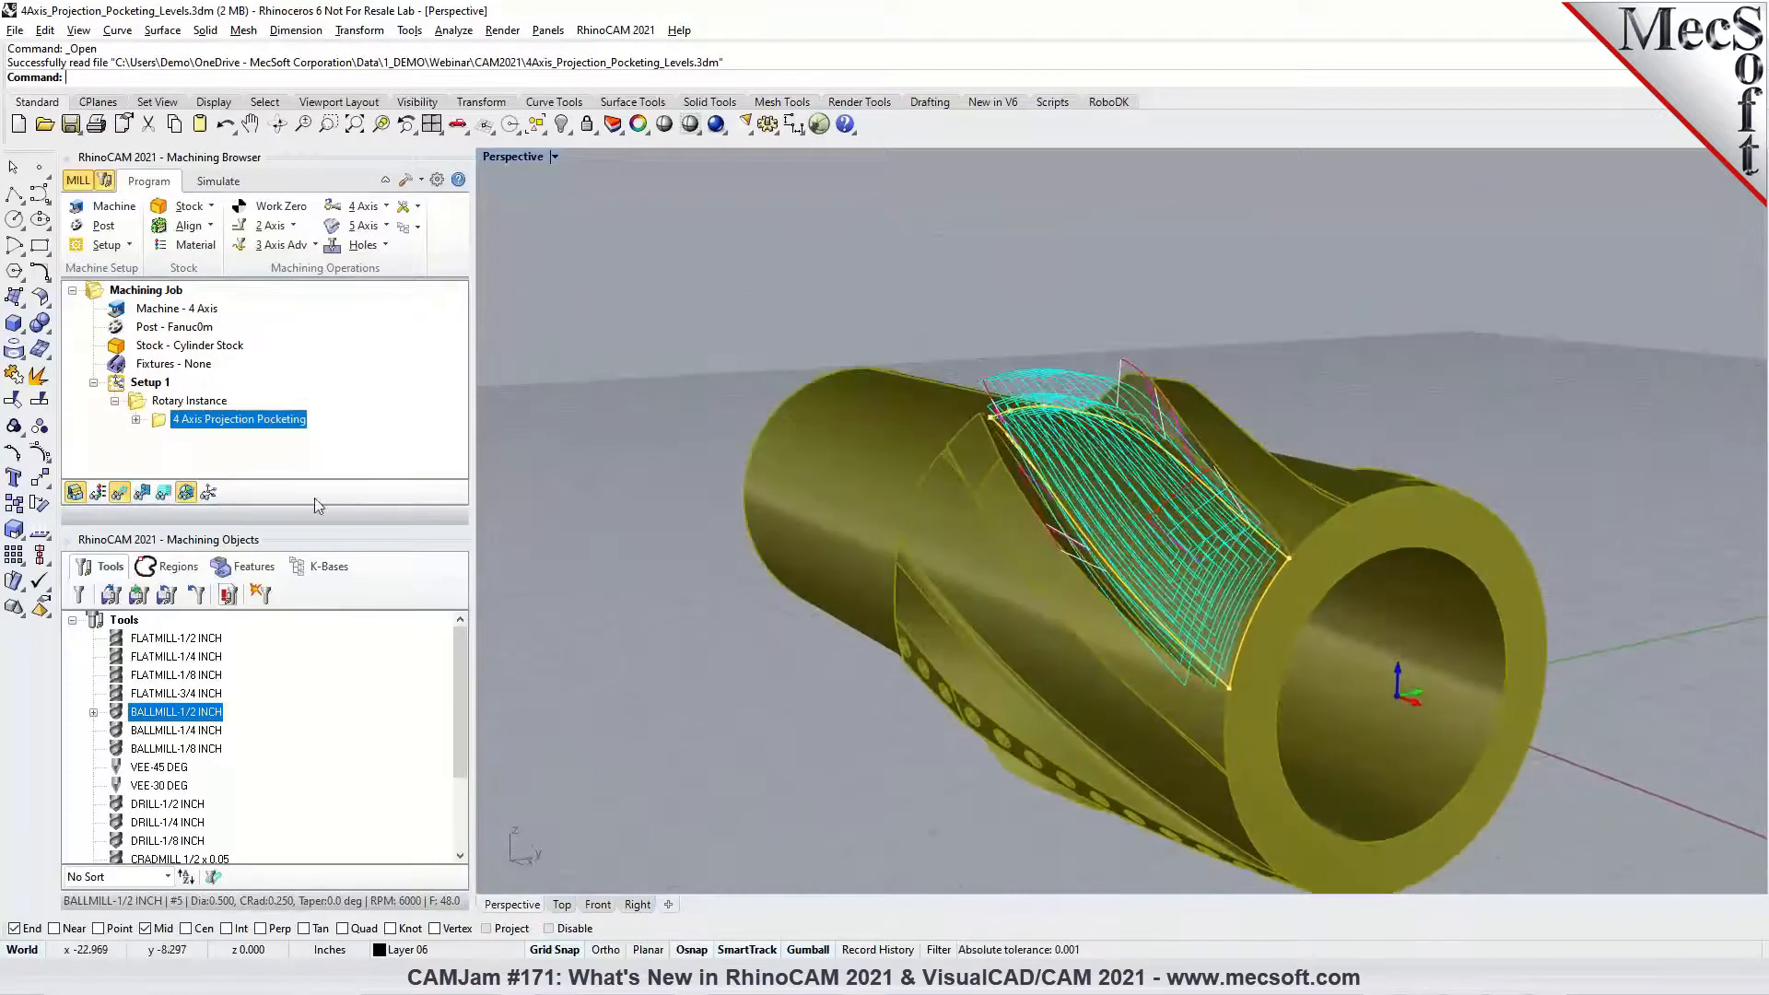
left_click(164, 493)
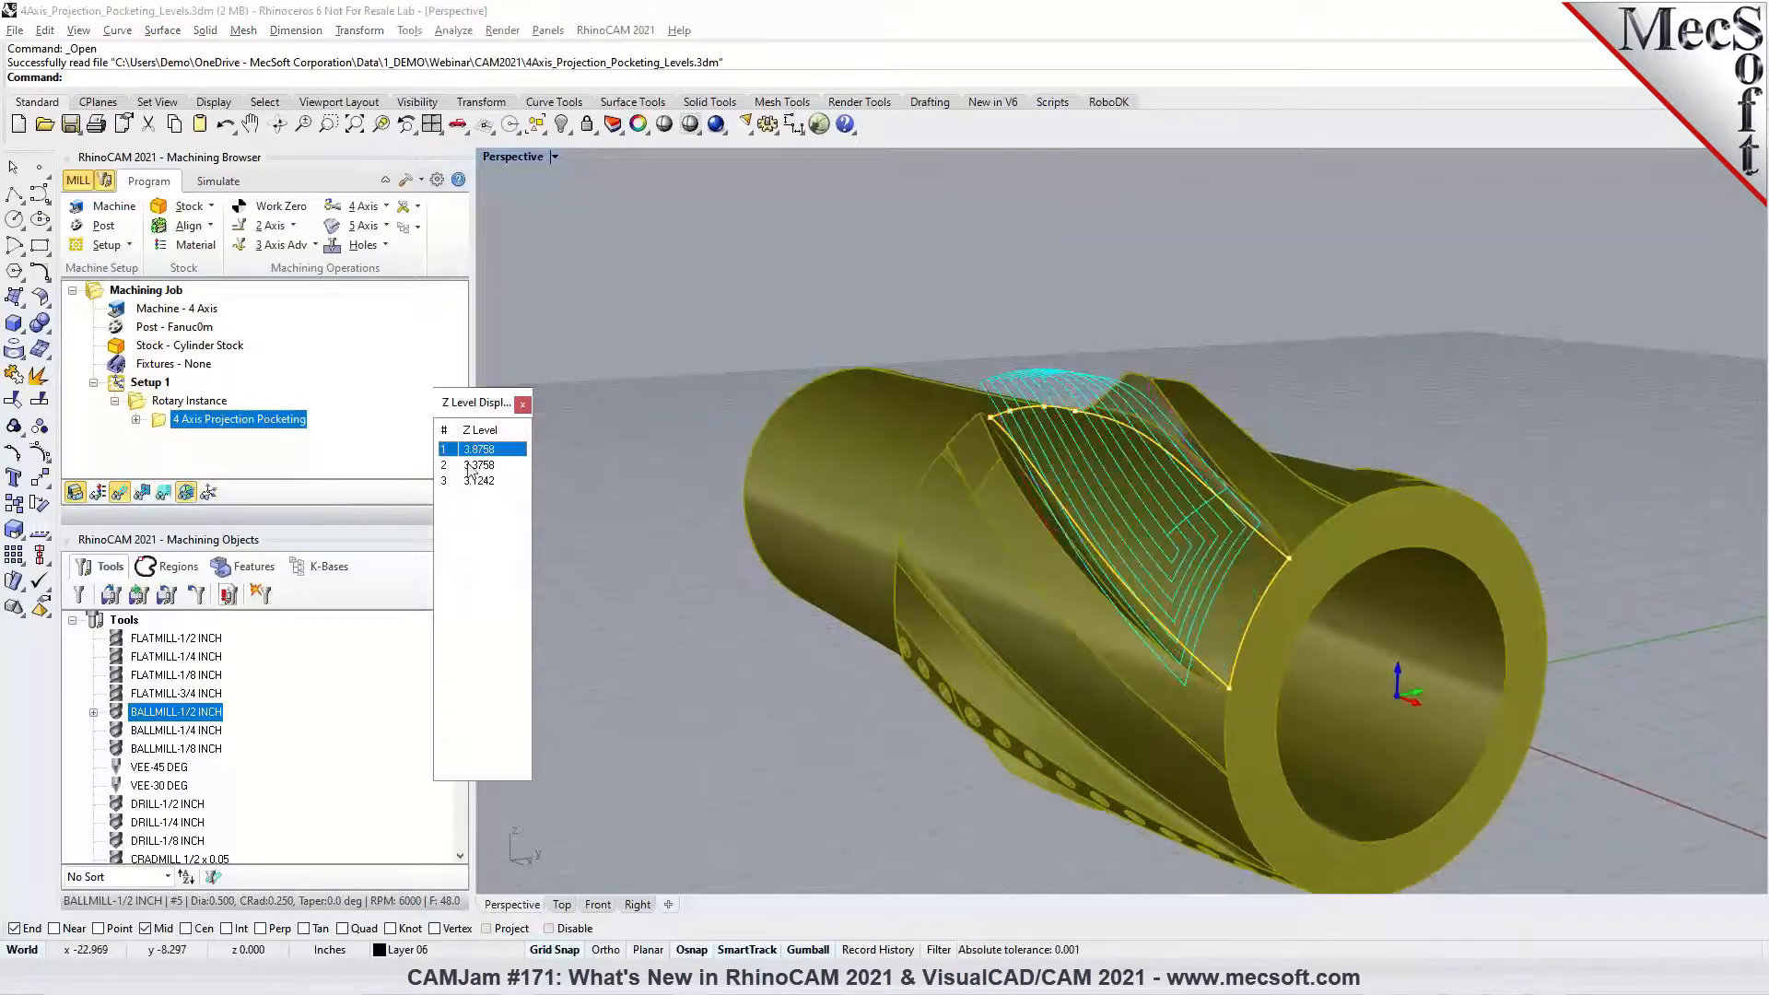
left_click(473, 465)
left_click(469, 479)
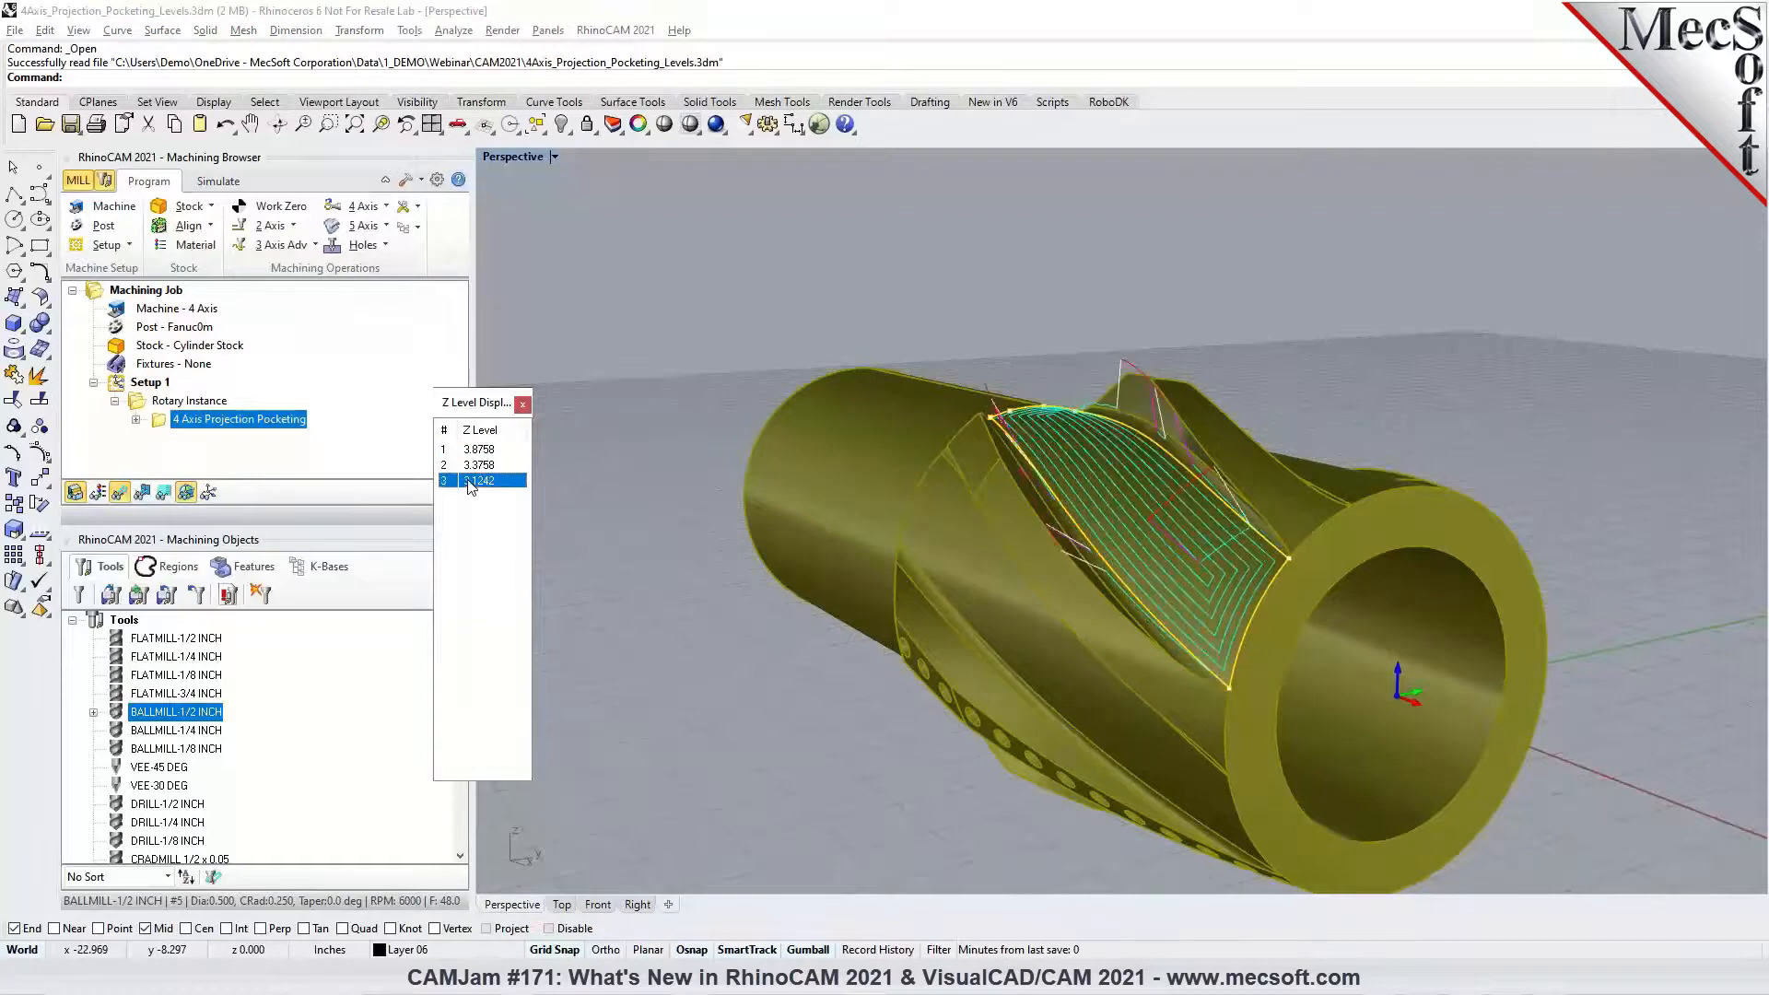
left_click(465, 467)
left_click(465, 450)
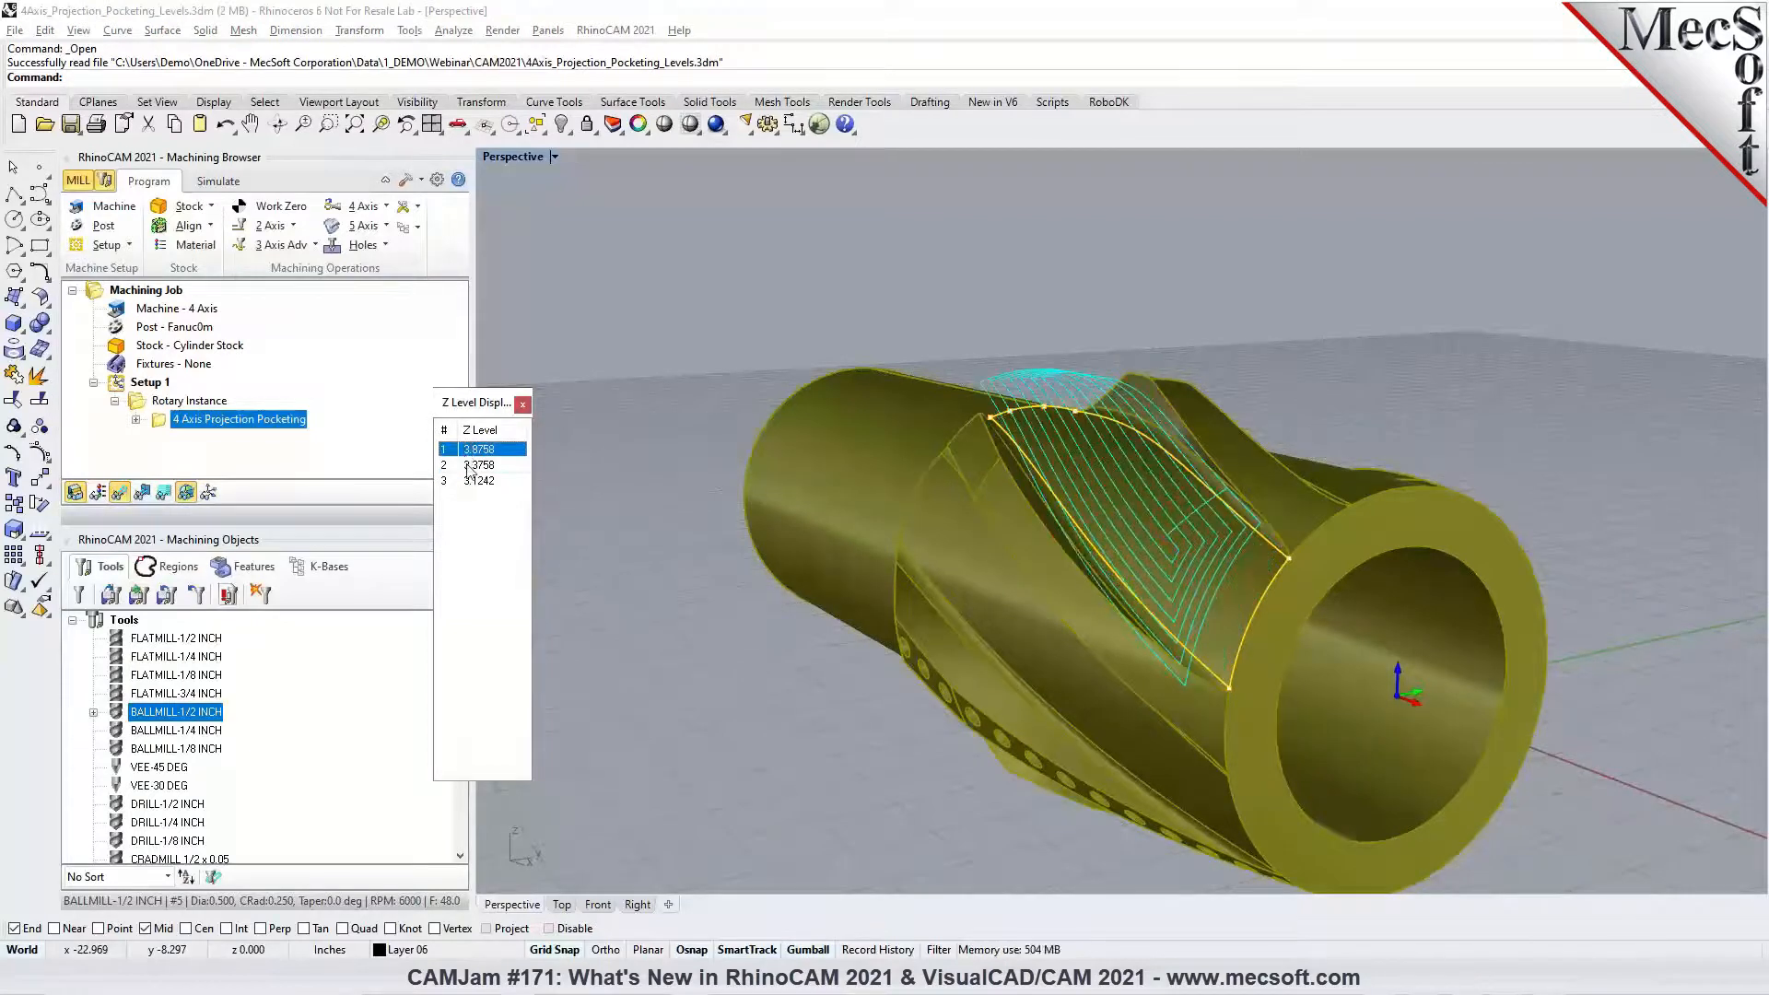
left_click(468, 466)
left_click(469, 483)
left_click(522, 403)
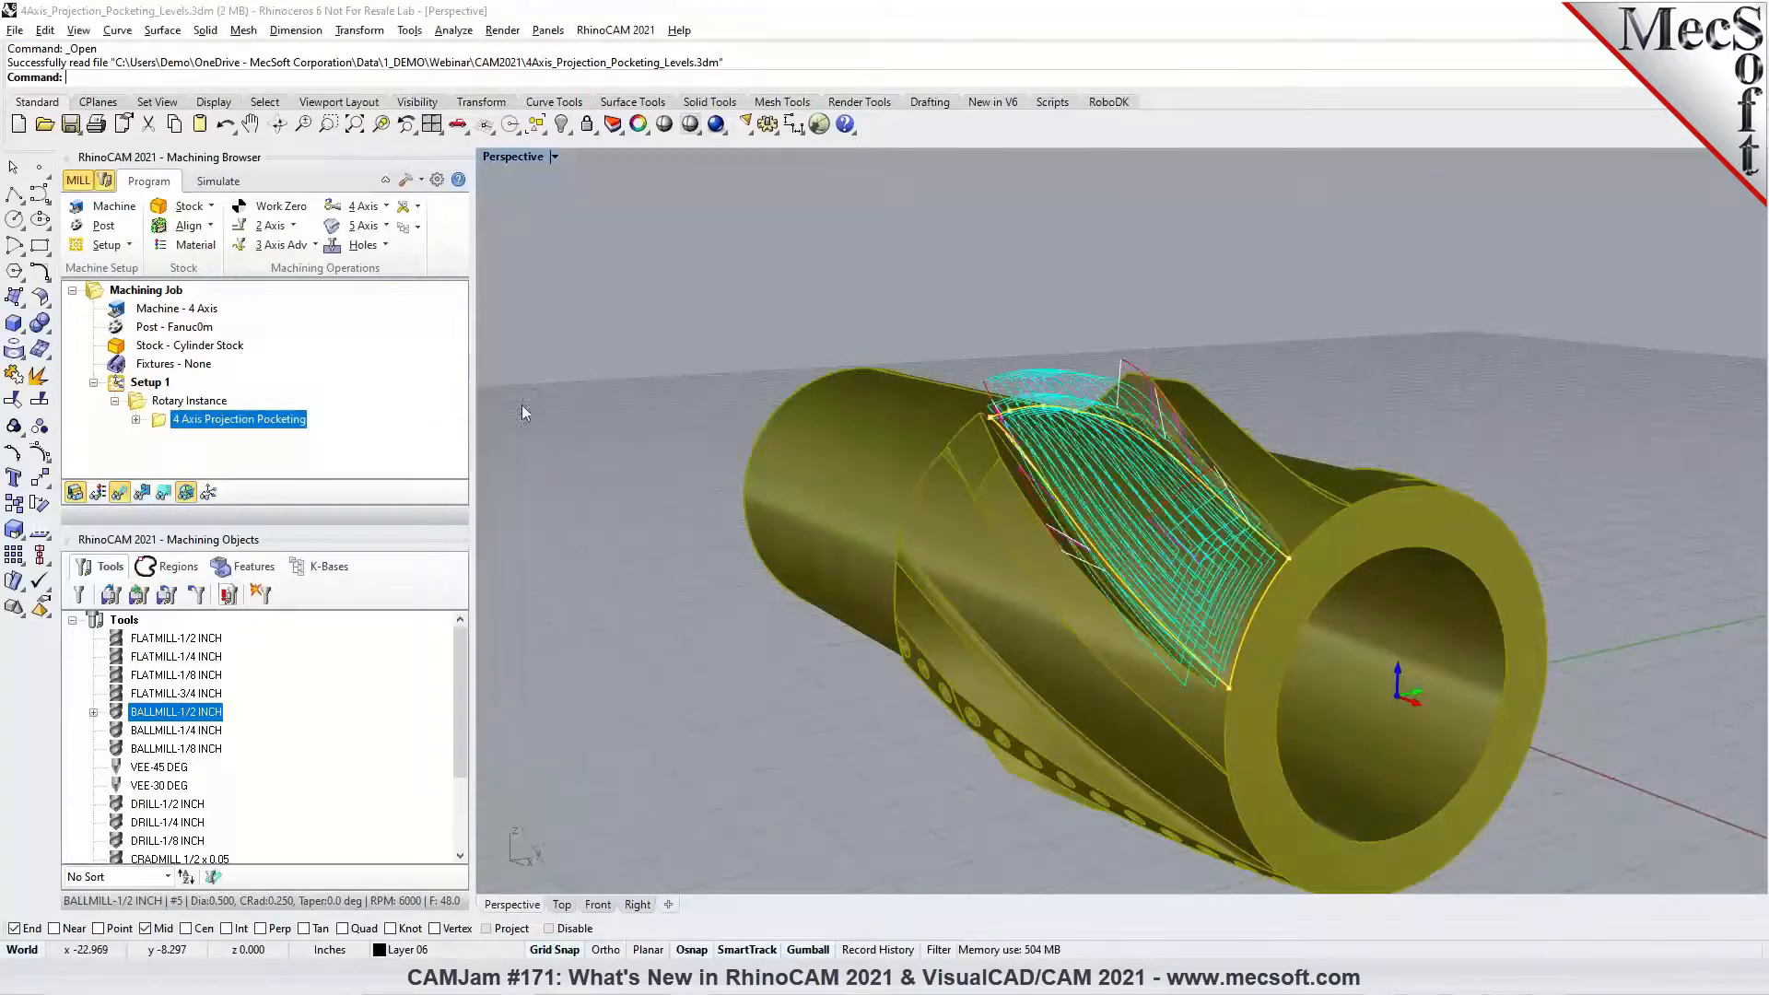
scroll(1292, 512, "up", 2)
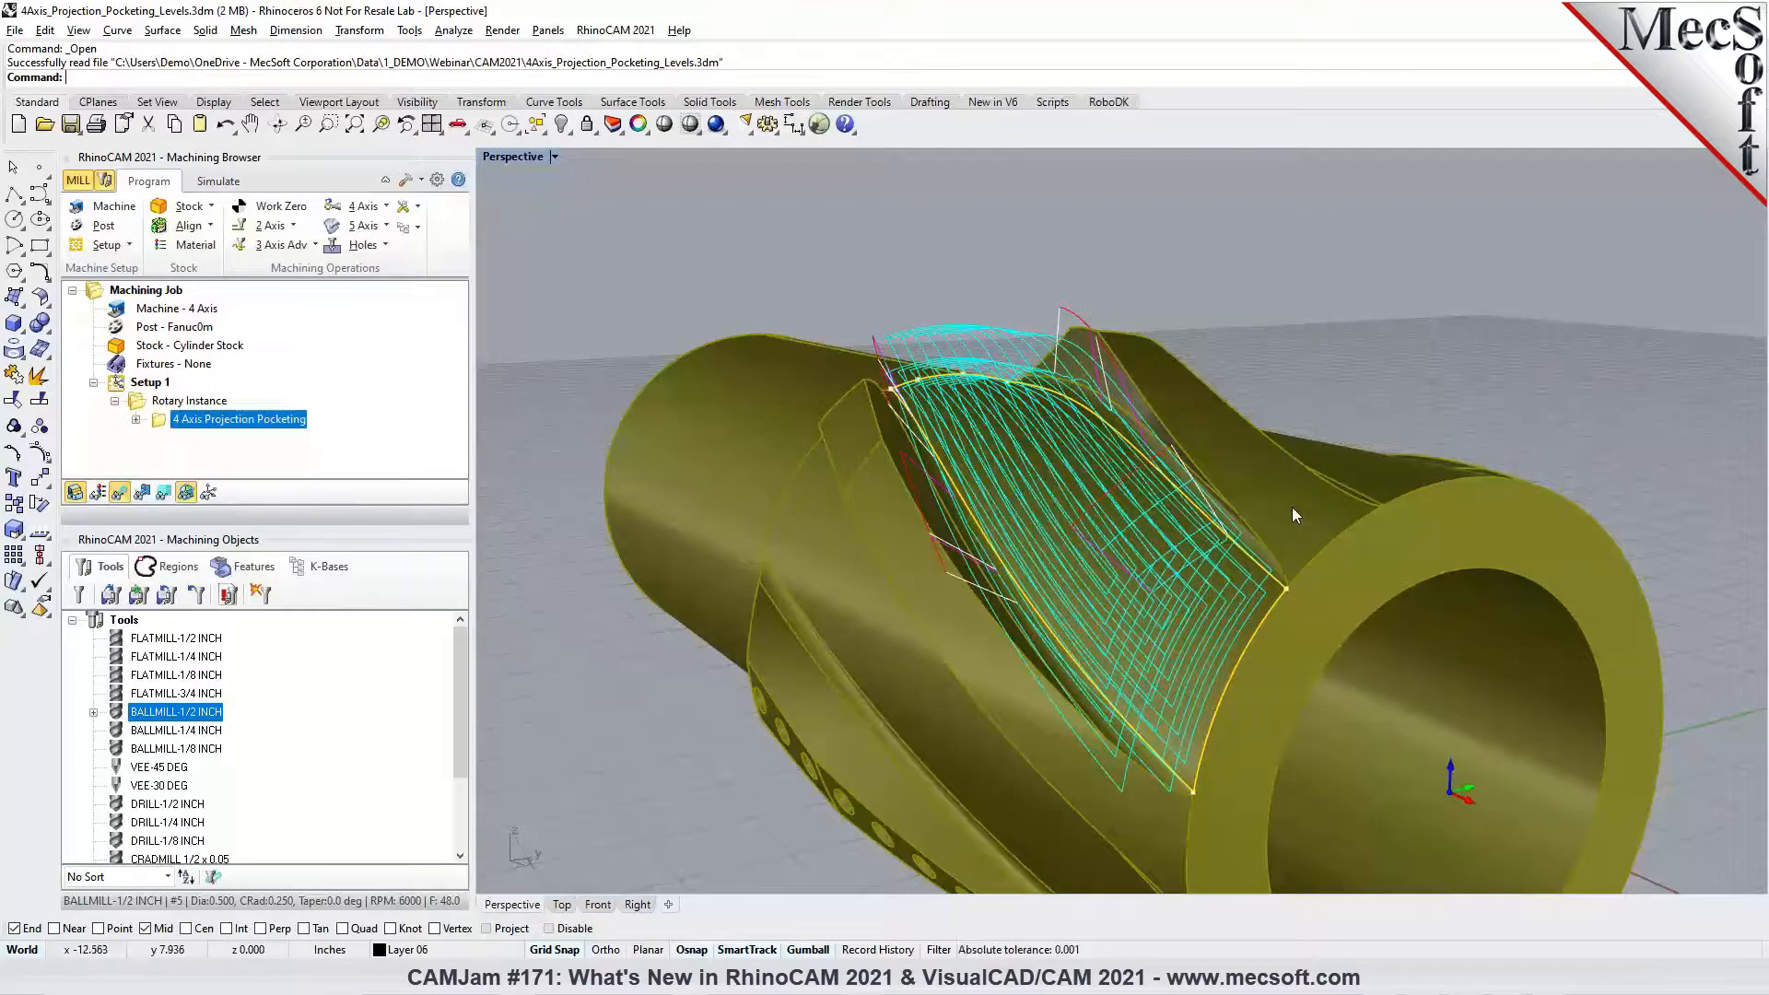
scroll(1126, 402, "down", 2)
right_click_drag(1202, 444, 1131, 479)
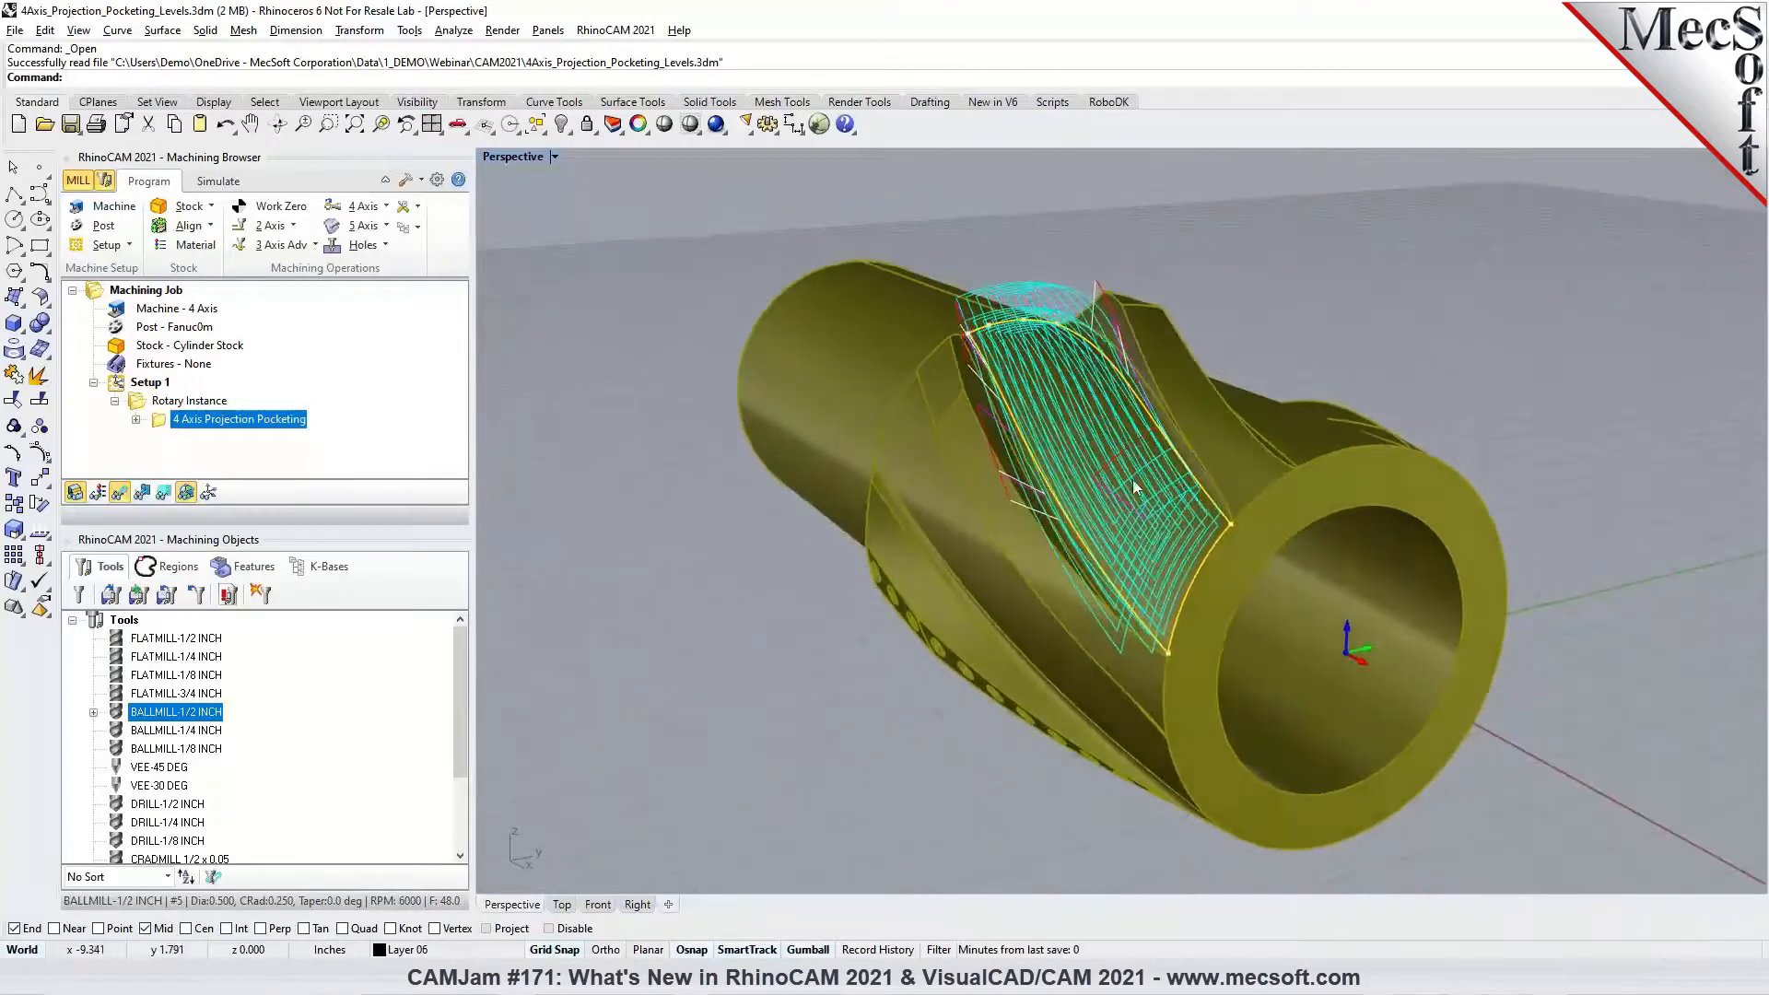
scroll(1131, 479, "down", 1)
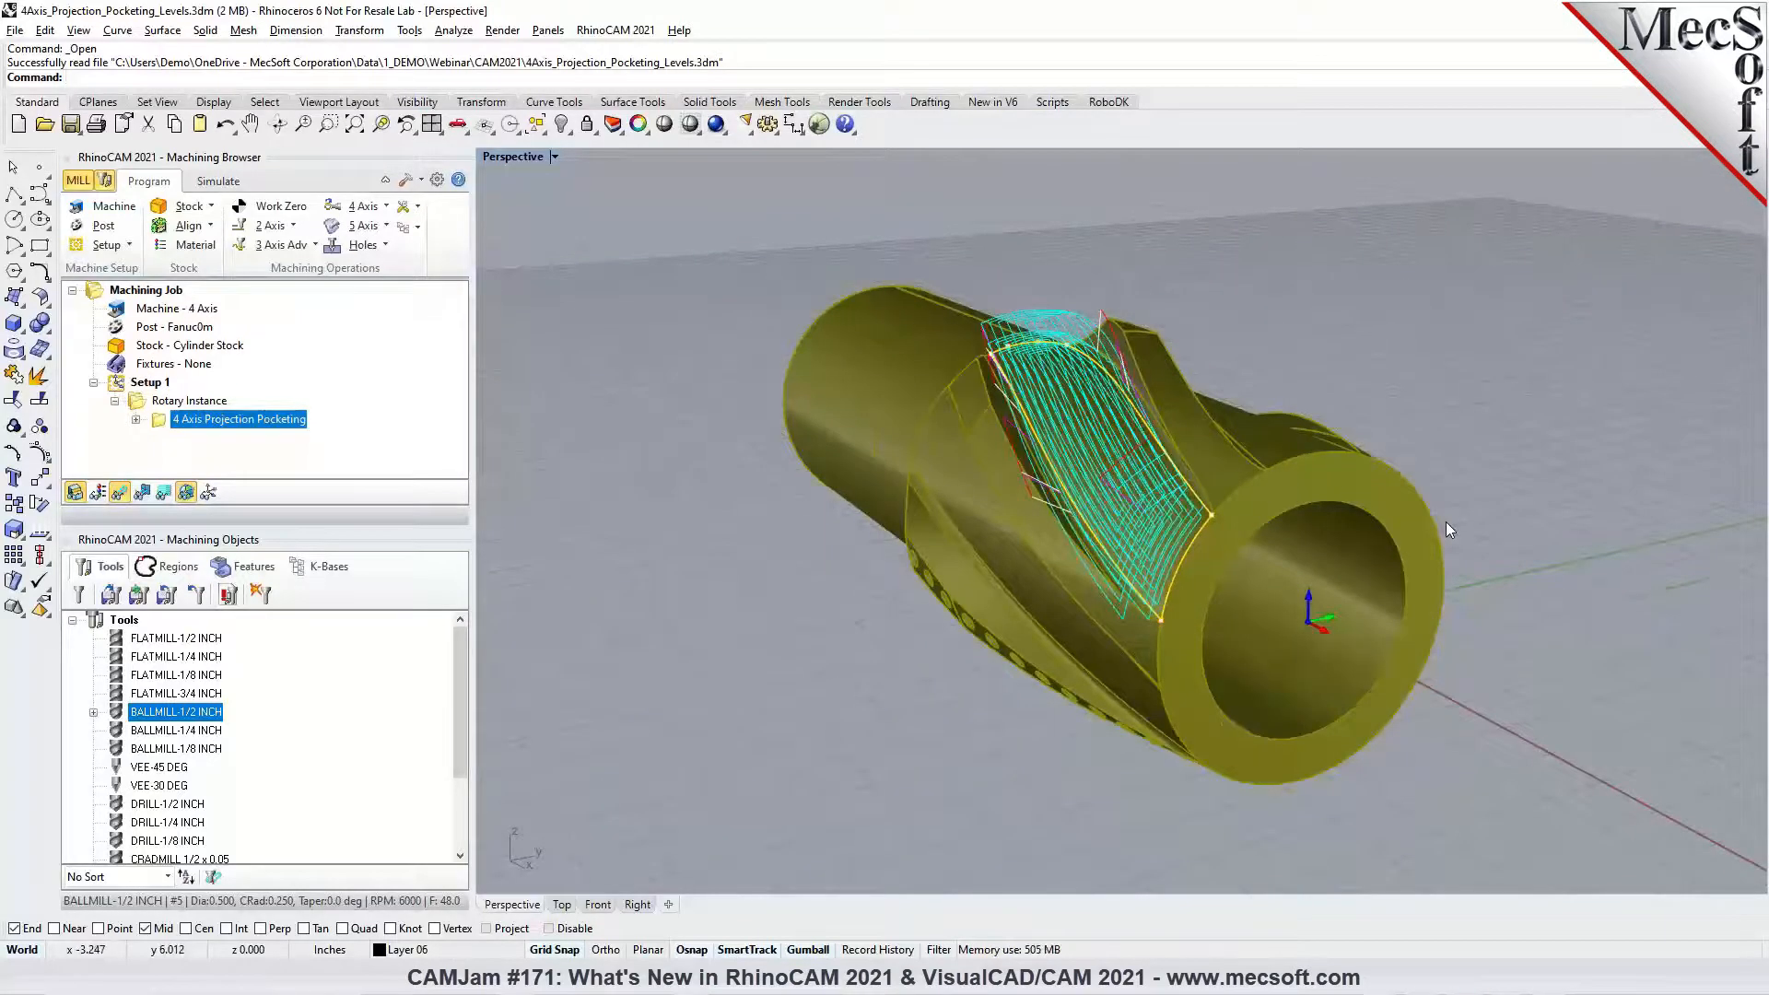
scroll(1446, 521, "up", 1)
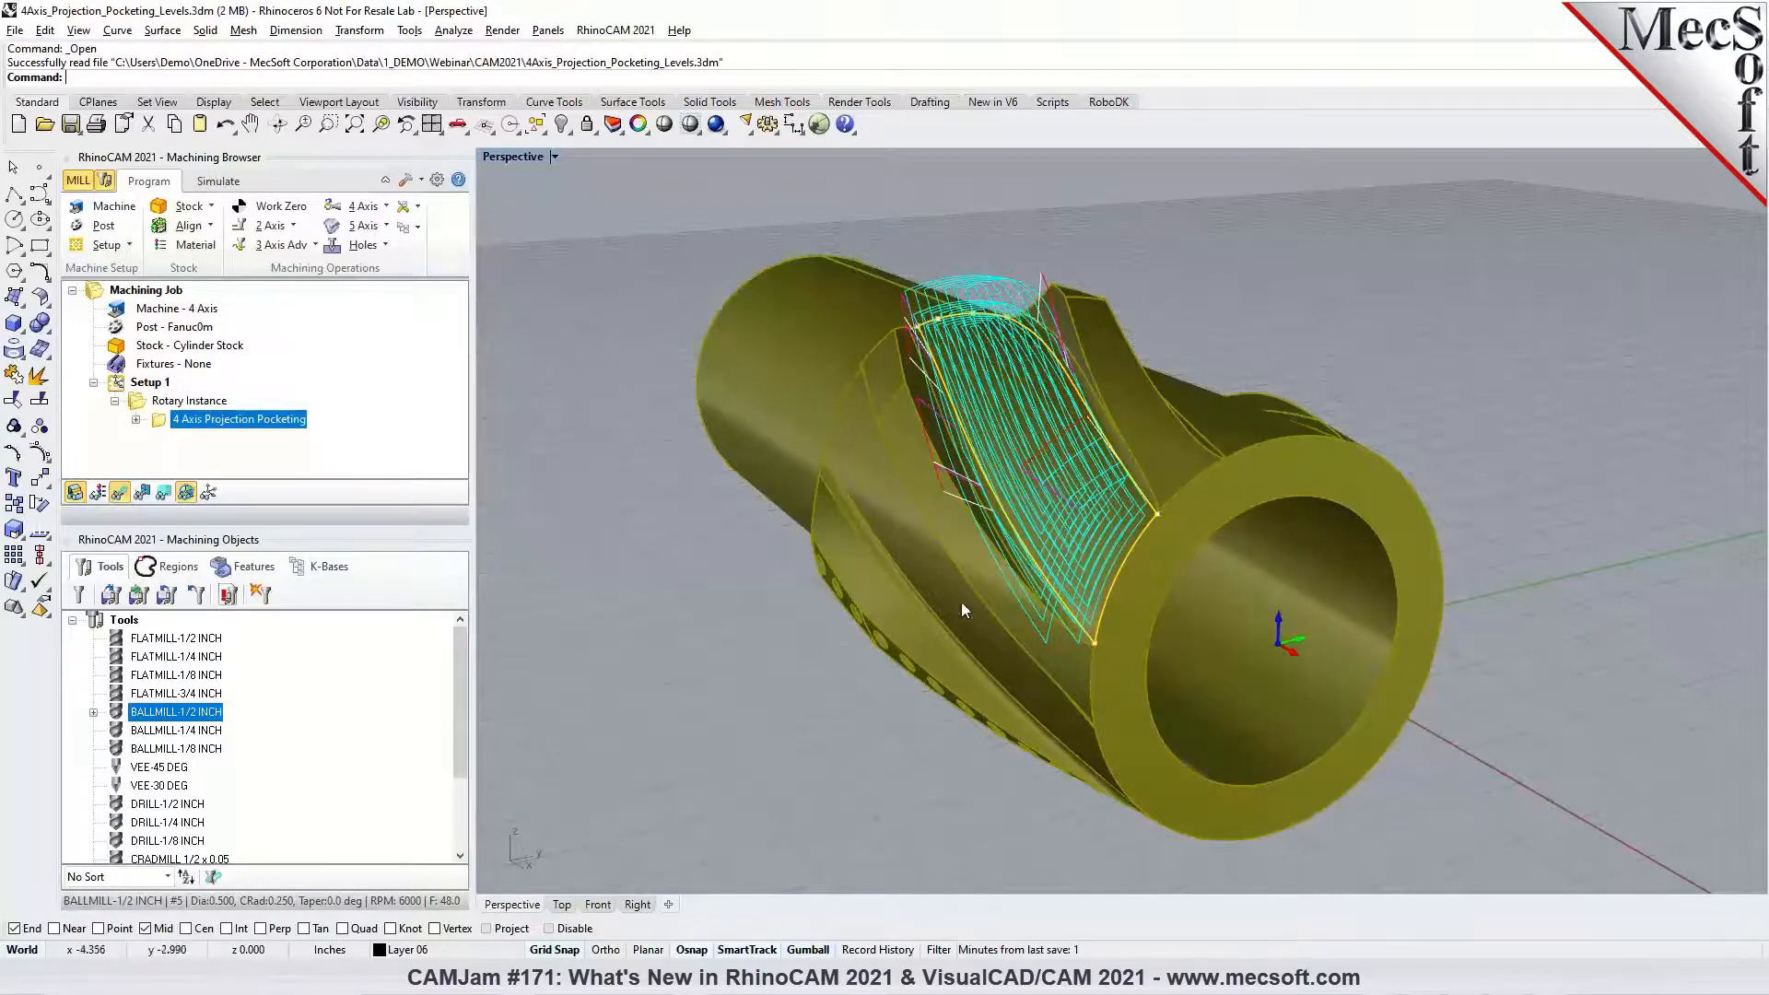
right_click_drag(1026, 647, 1108, 634)
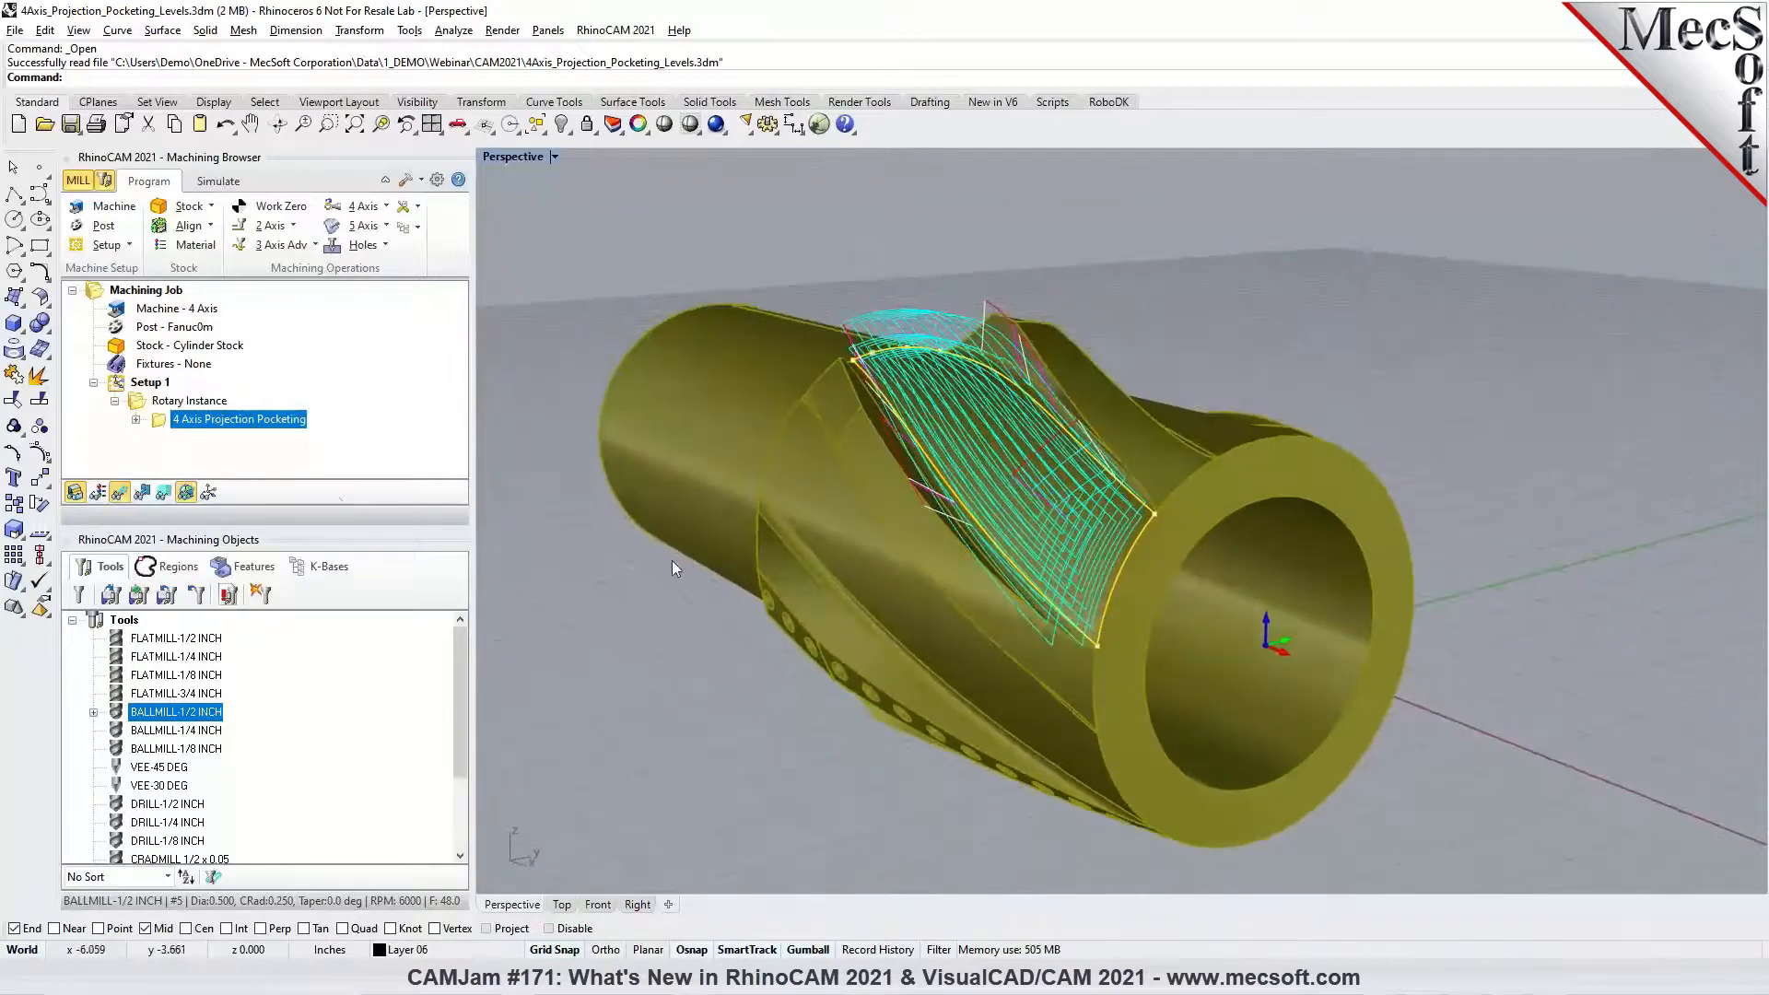
Display the Rotary Instance toolpaths, examine them all around the cylindrical part, and look over the available 4 Axis operations
left_click(162, 405)
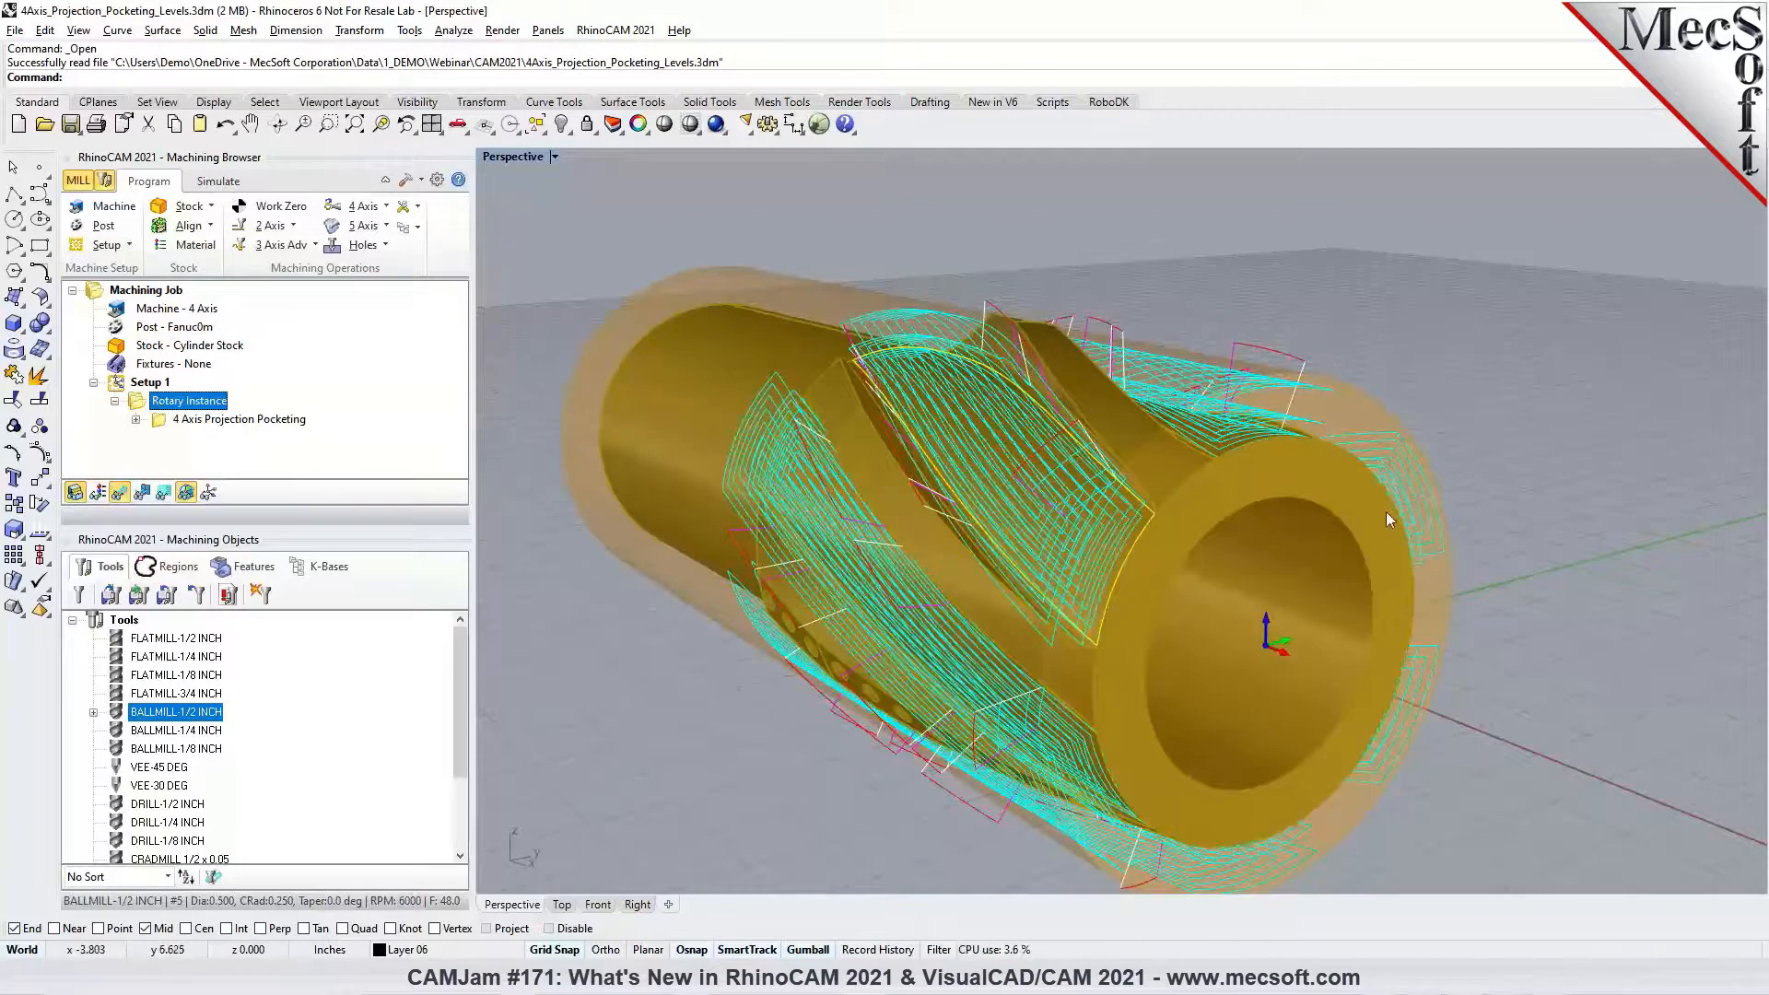
right_click_drag(1332, 591, 1041, 535)
scroll(1041, 534, "down", 7)
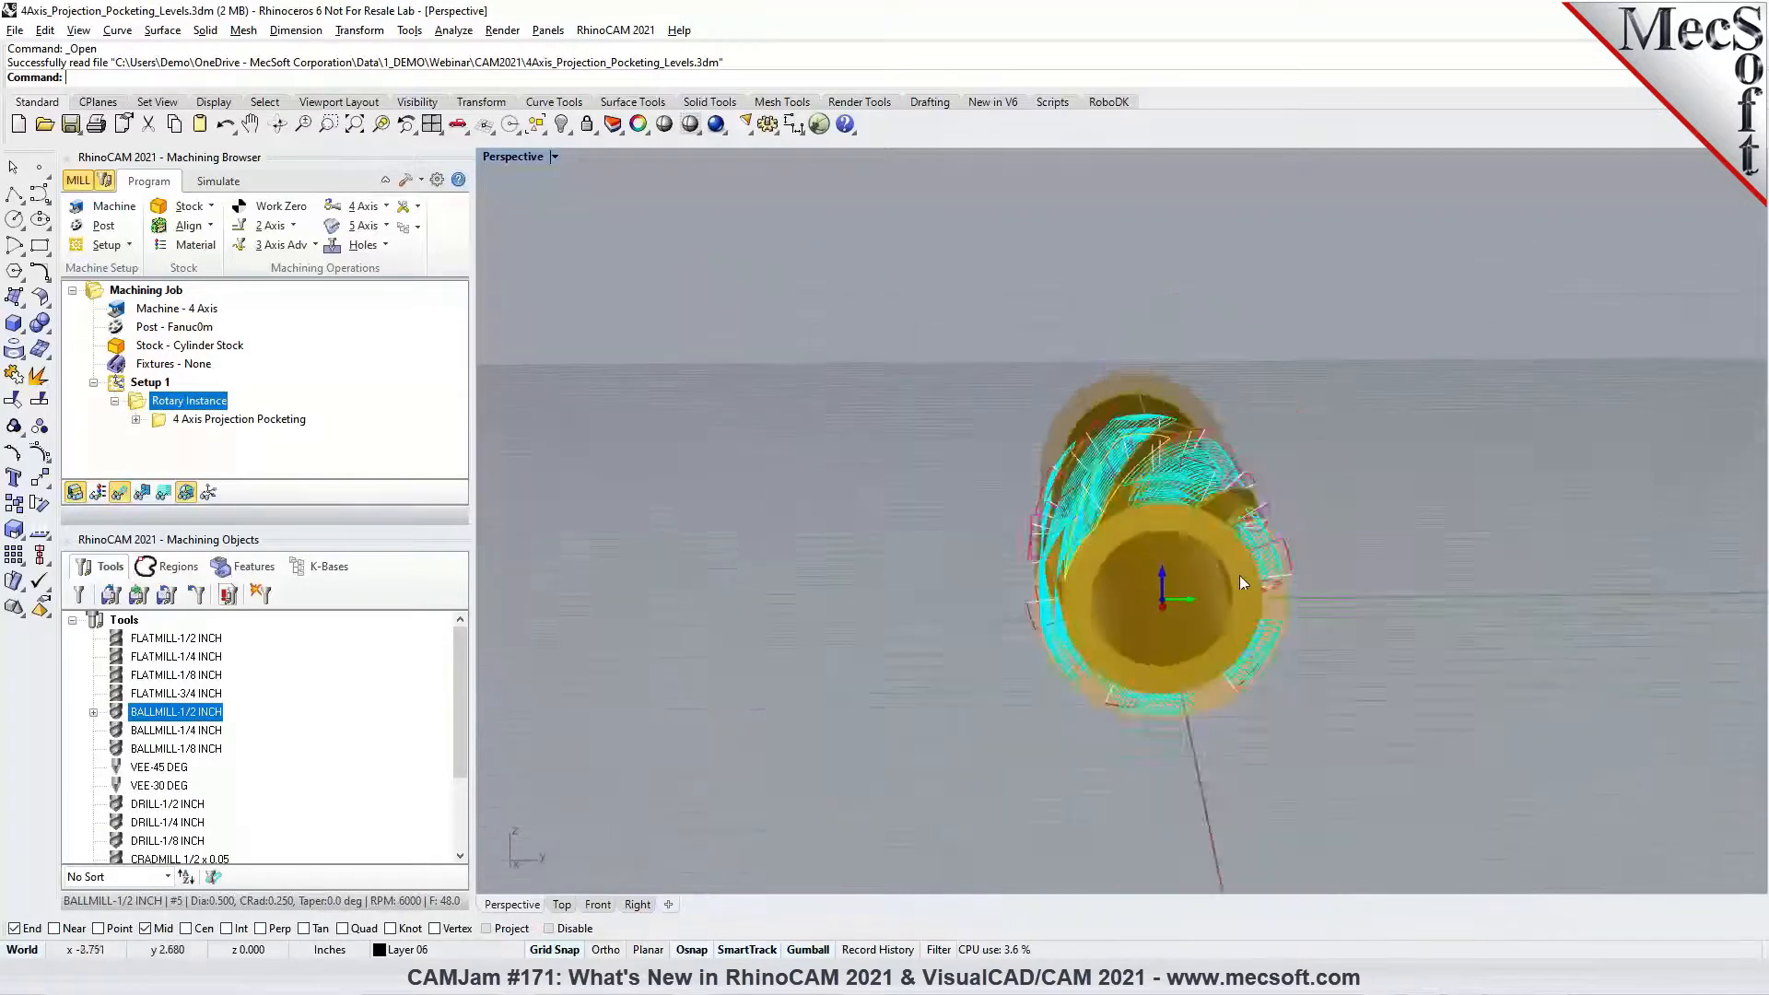
scroll(1235, 569, "up", 4)
right_click_drag(942, 560, 732, 533)
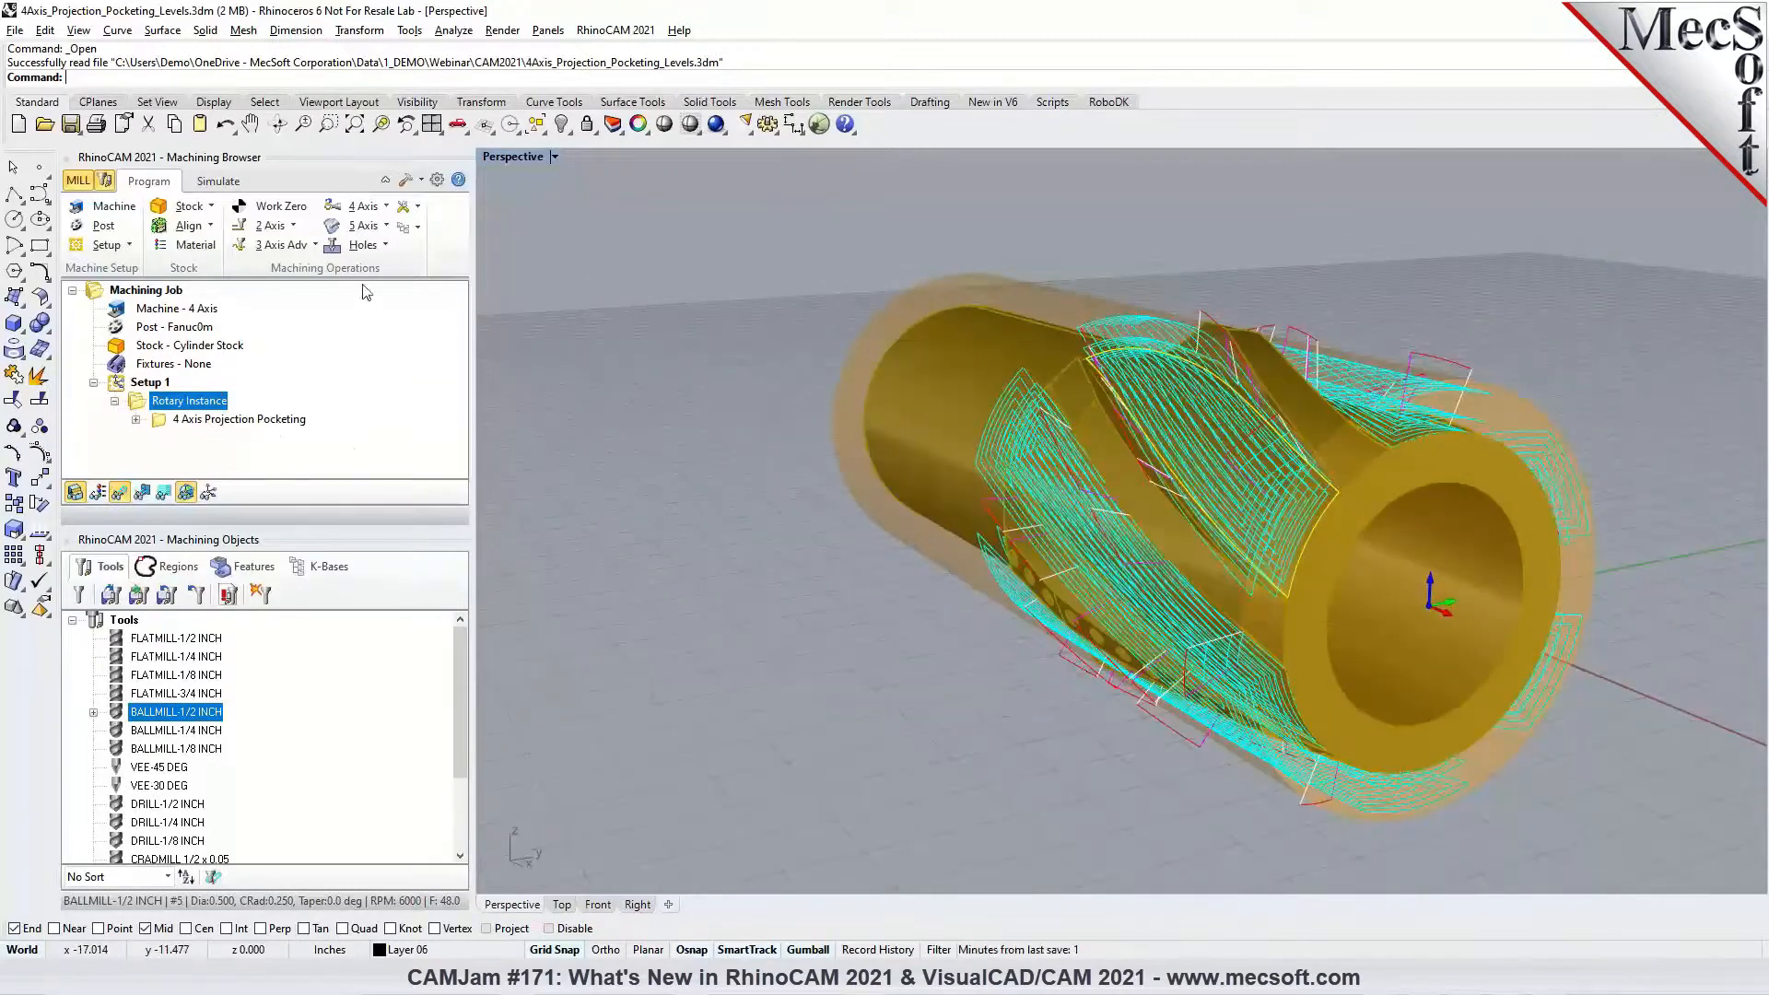
left_click(362, 206)
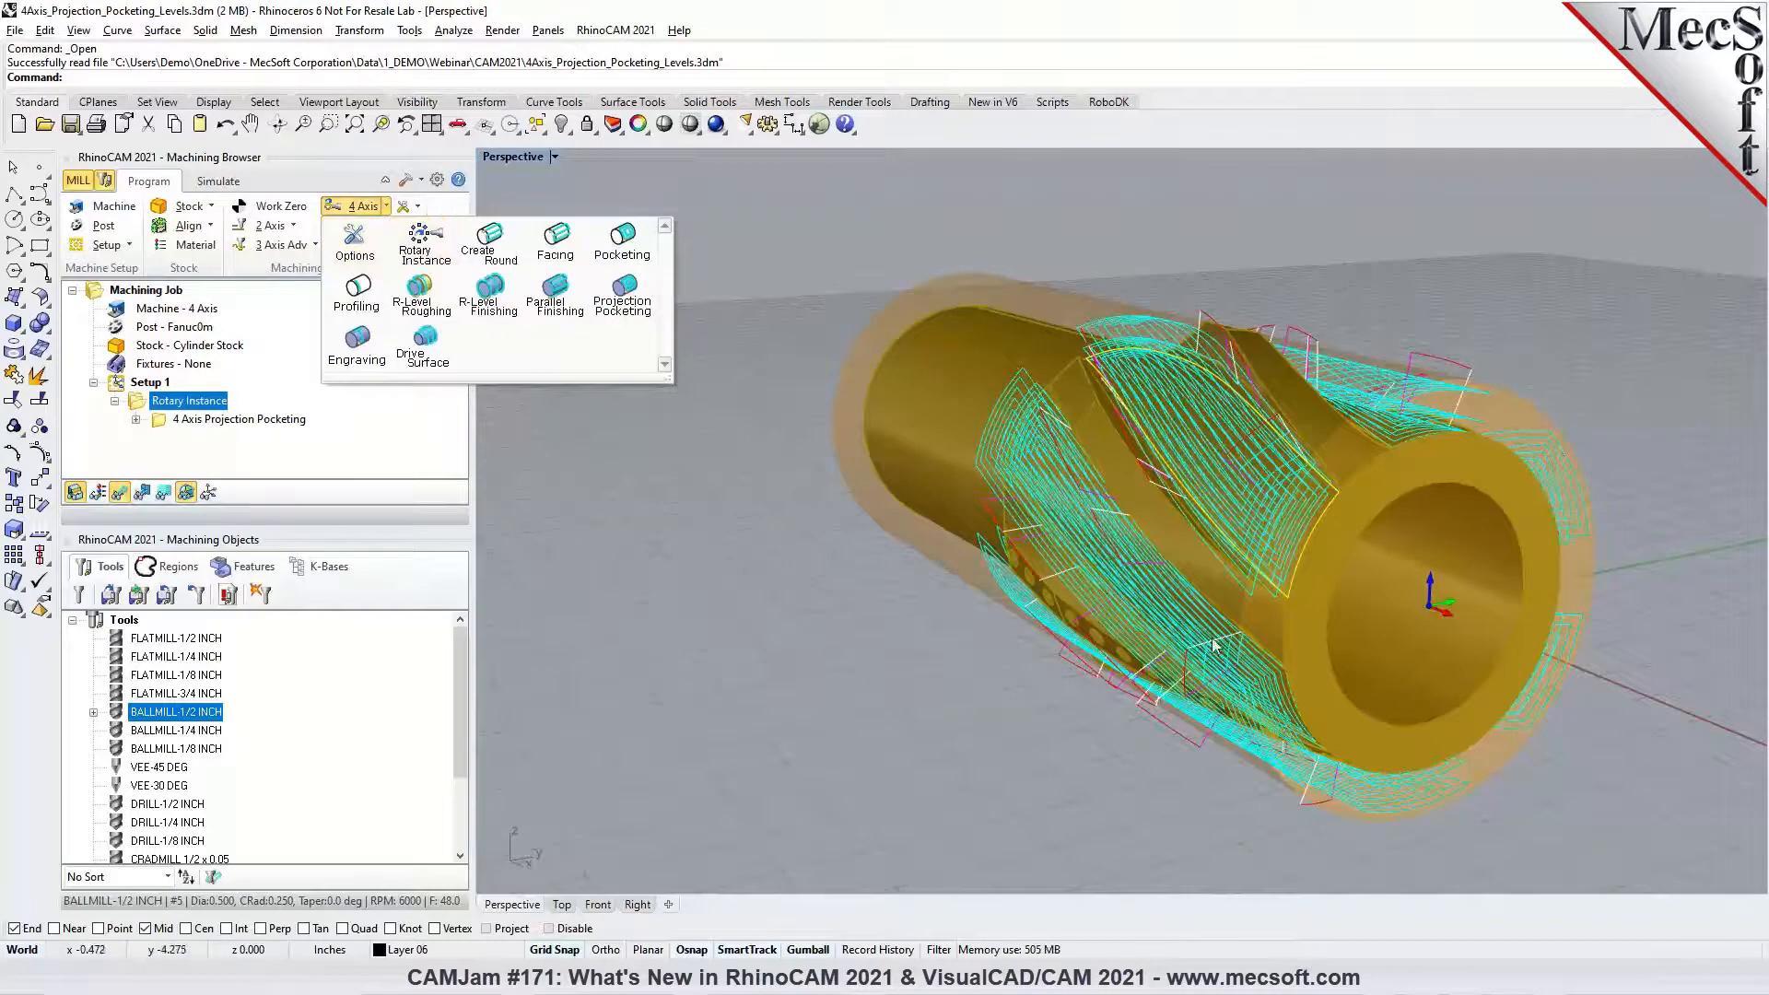
left_click(1705, 397)
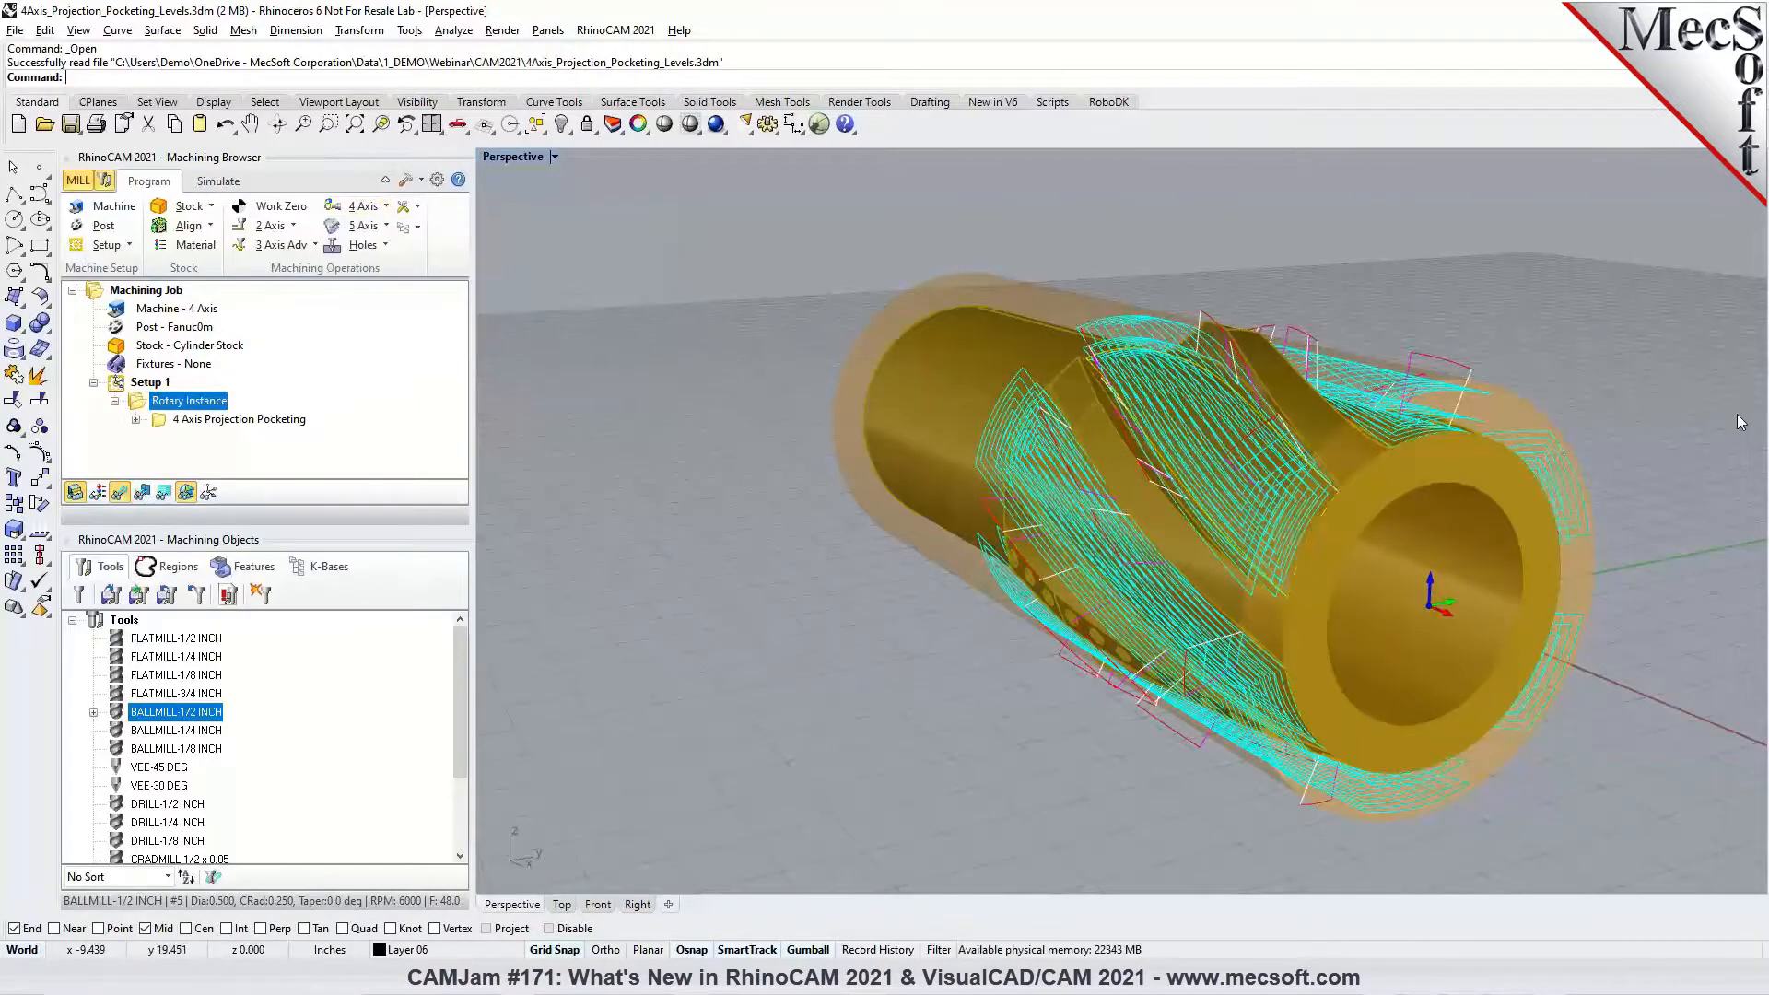
Examine the whole Rotary Instance toolpath and the single 4 Axis Projection Pocketing toolpath, and look over the available 4 Axis operations
scroll(1706, 400, "up", 4)
scroll(1097, 503, "down", 4)
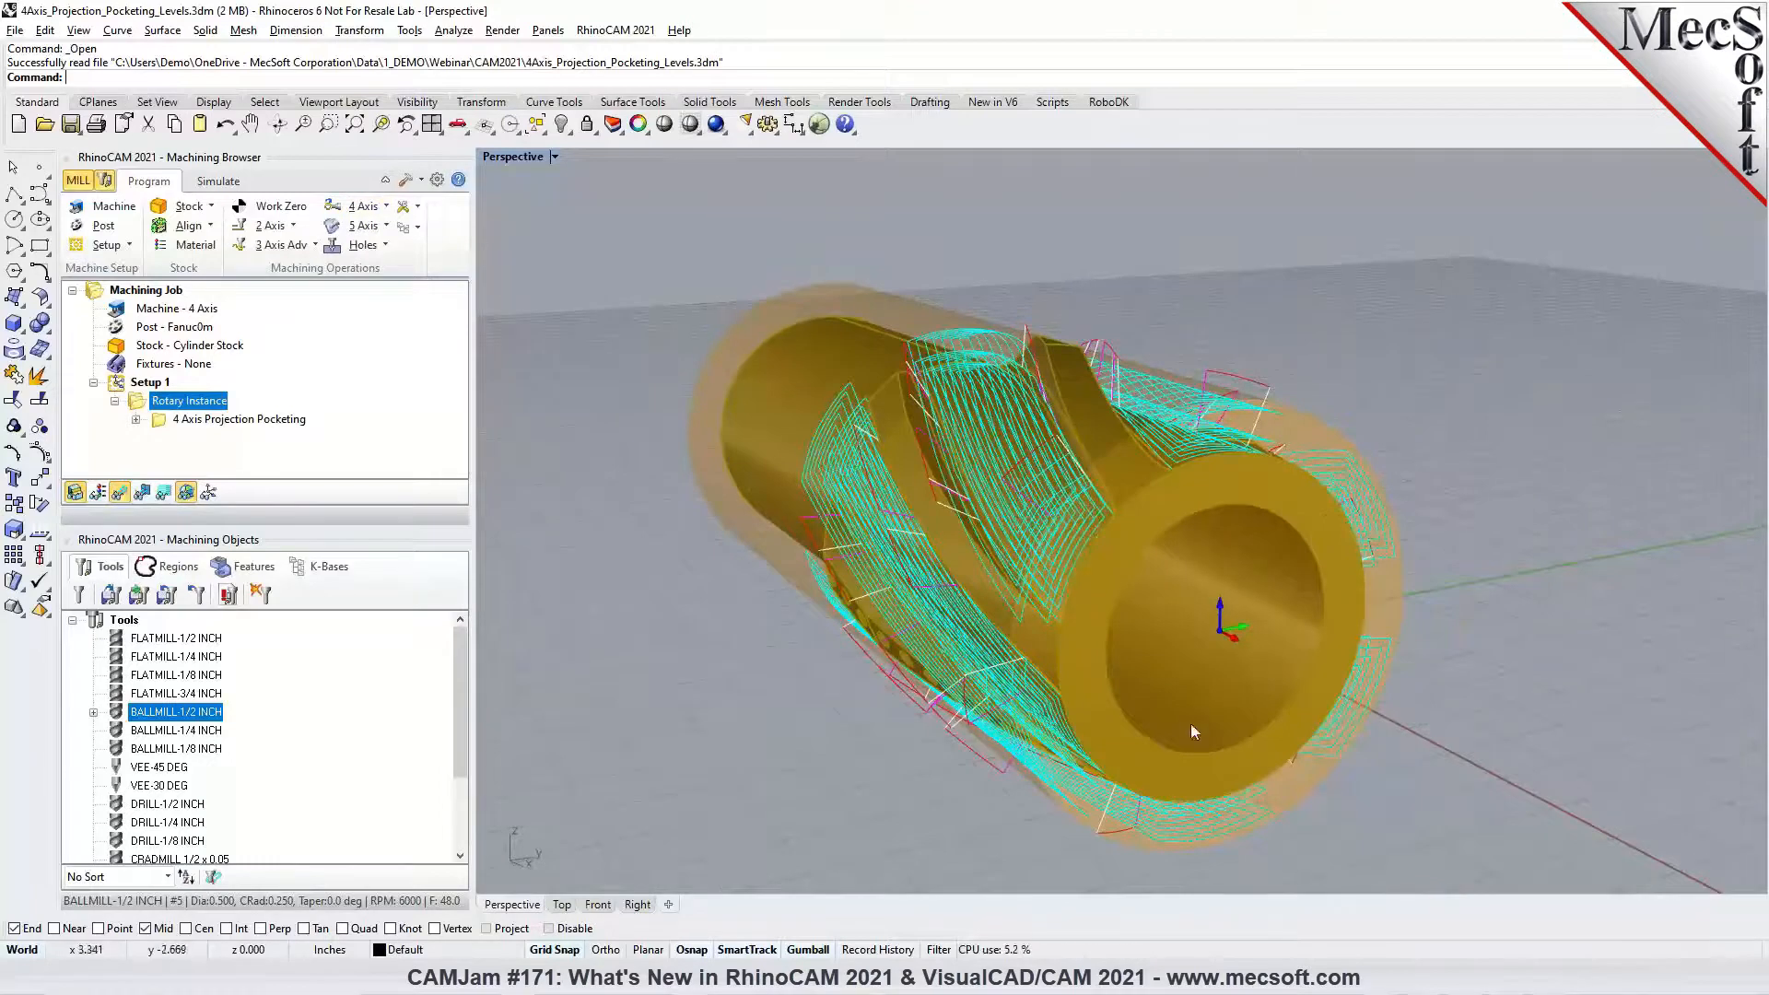
left_click(215, 421)
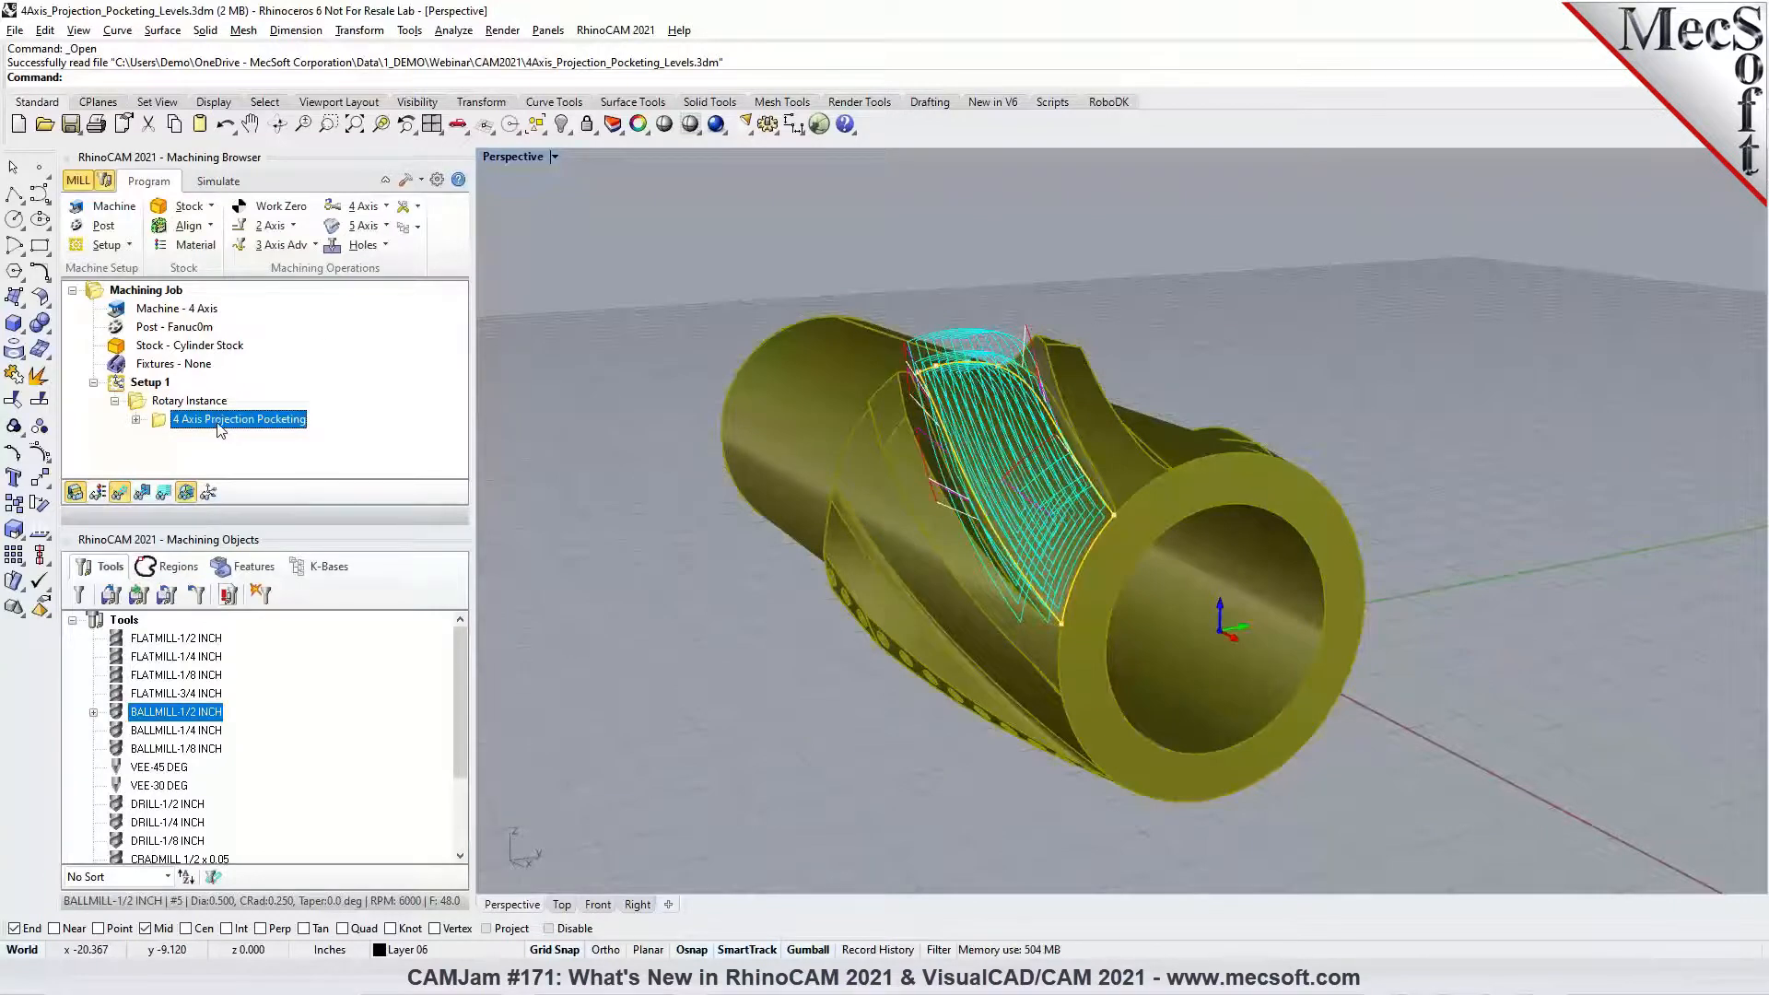
left_click(385, 209)
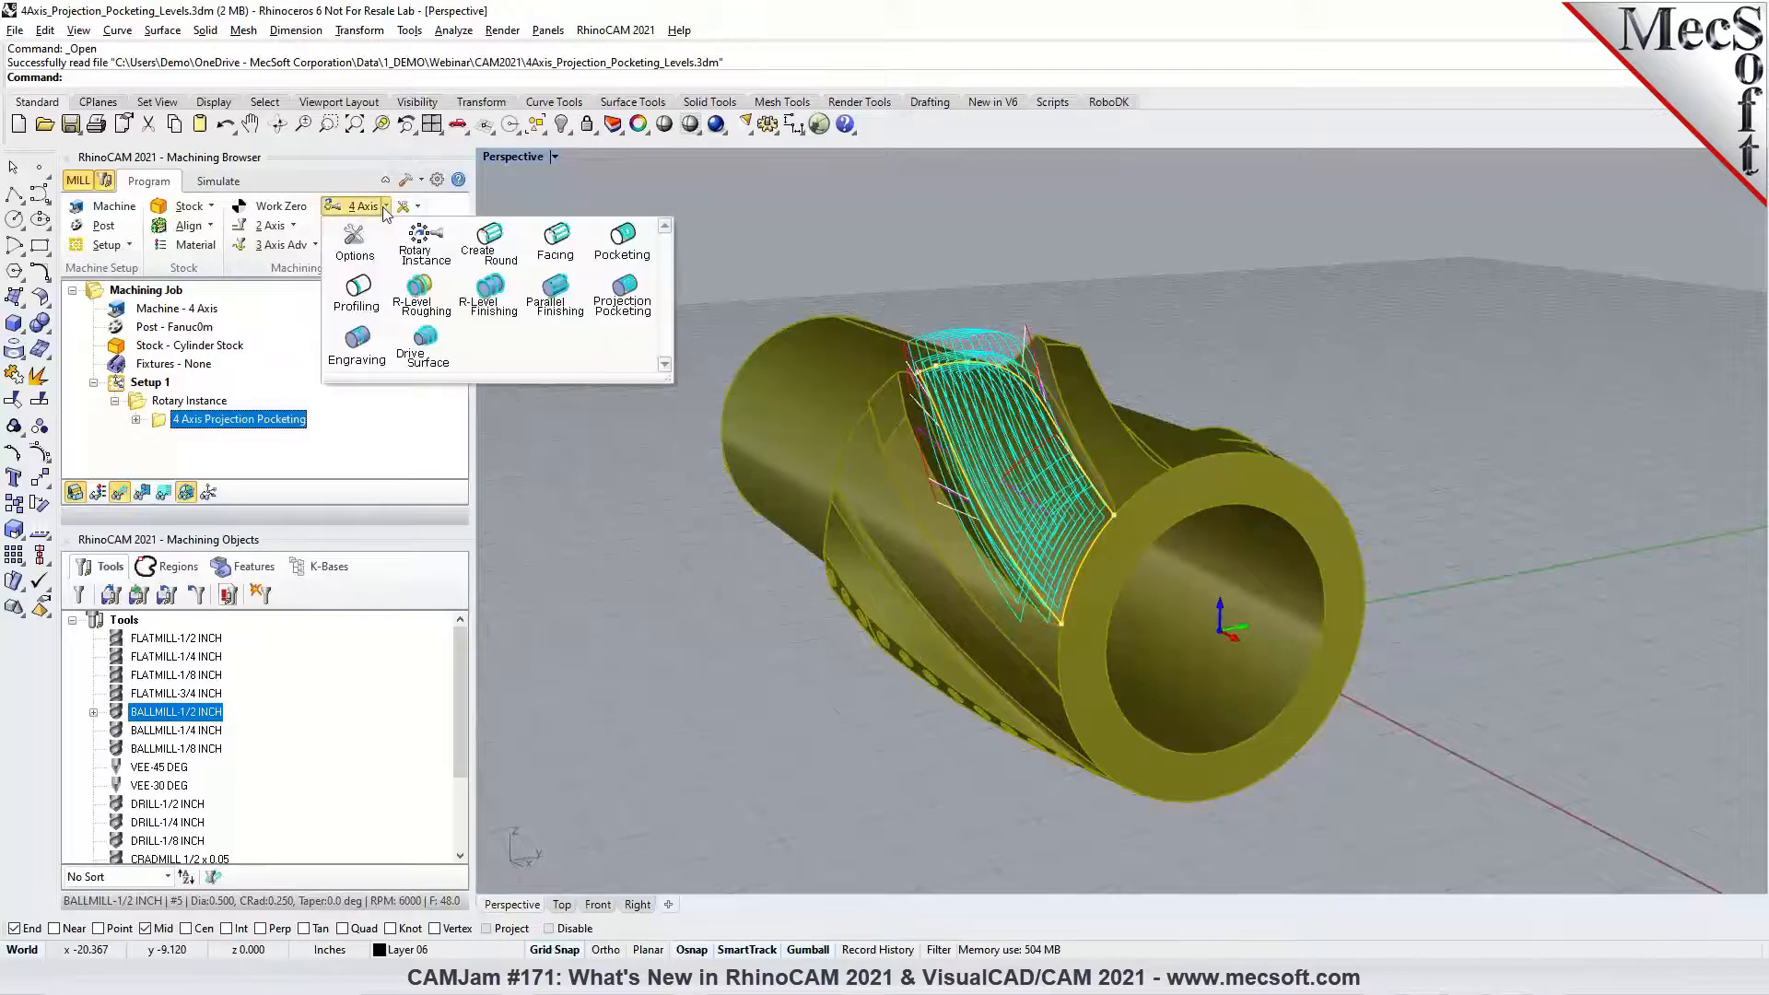
left_click(385, 209)
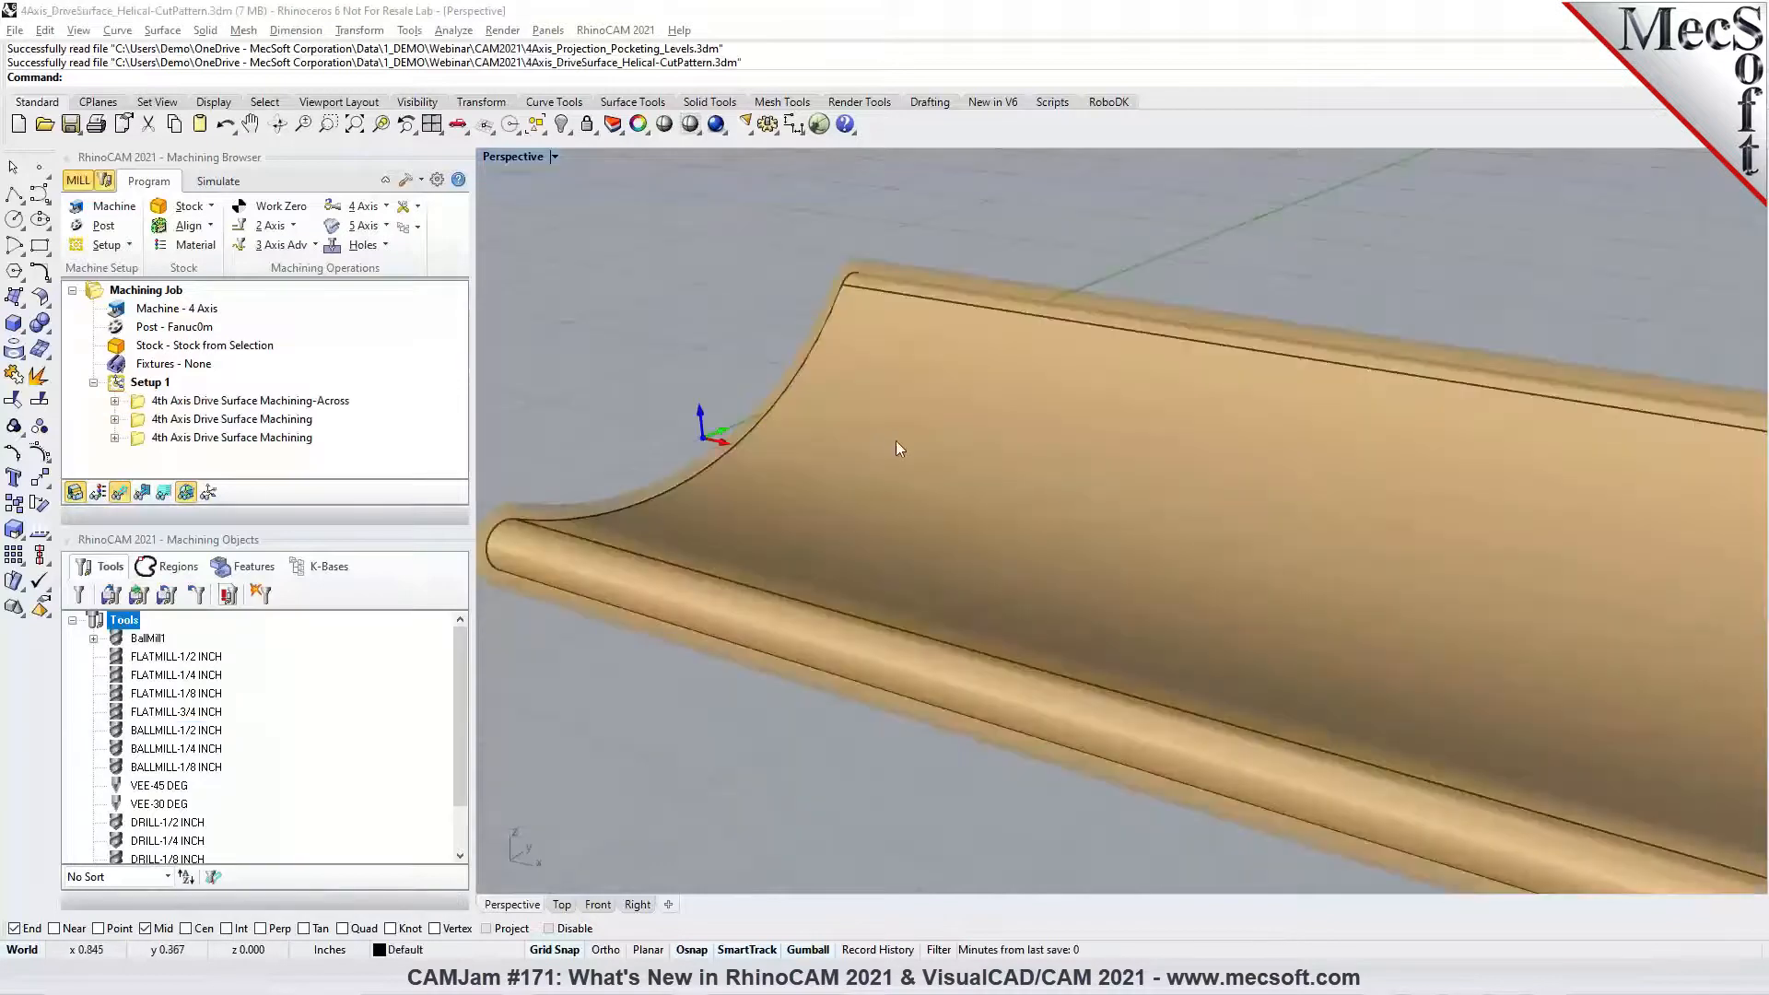
Switch to 4Axis_DriveSurface_Helical-CutPattern.3dm and examine the cut parameters and toolpath of the 4th Axis Drive Surface Machining-Across operation
right_click_drag(896, 441, 801, 474)
mouse_move(1098, 476)
right_mouse_down()
mouse_move(1060, 472)
mouse_move(1080, 474)
right_mouse_up()
left_click(184, 402)
scroll(830, 410, "up", 2)
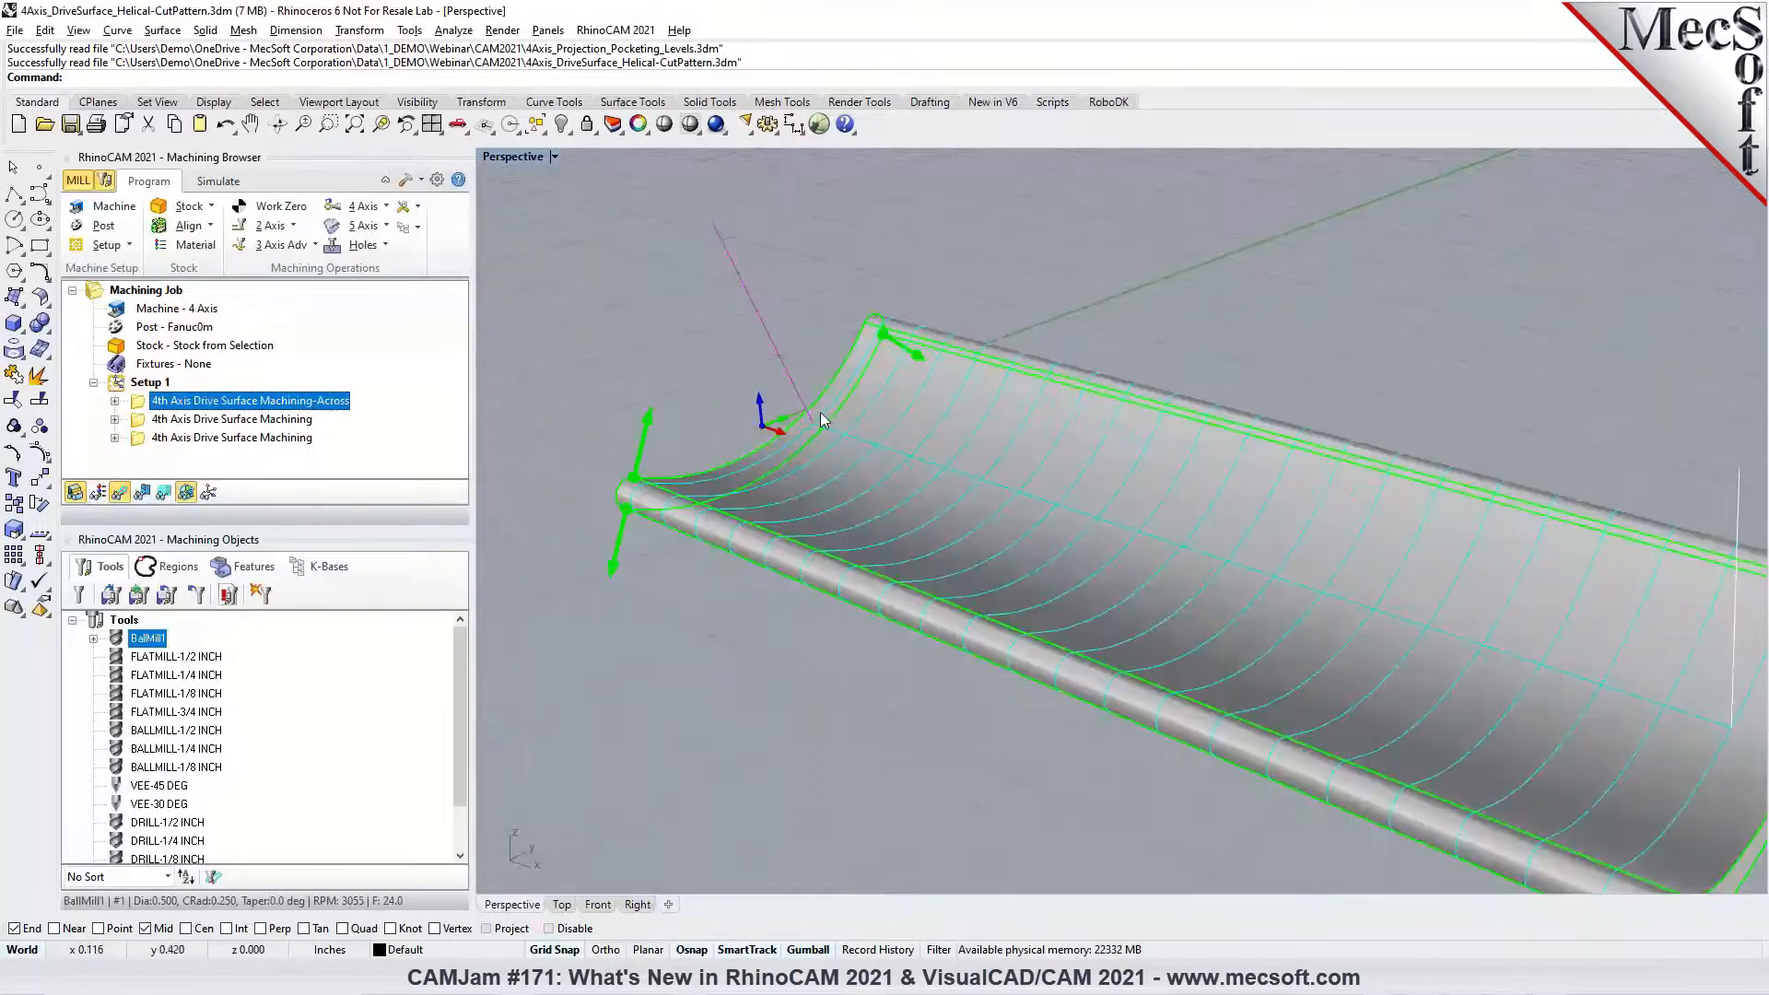
double_click(146, 402)
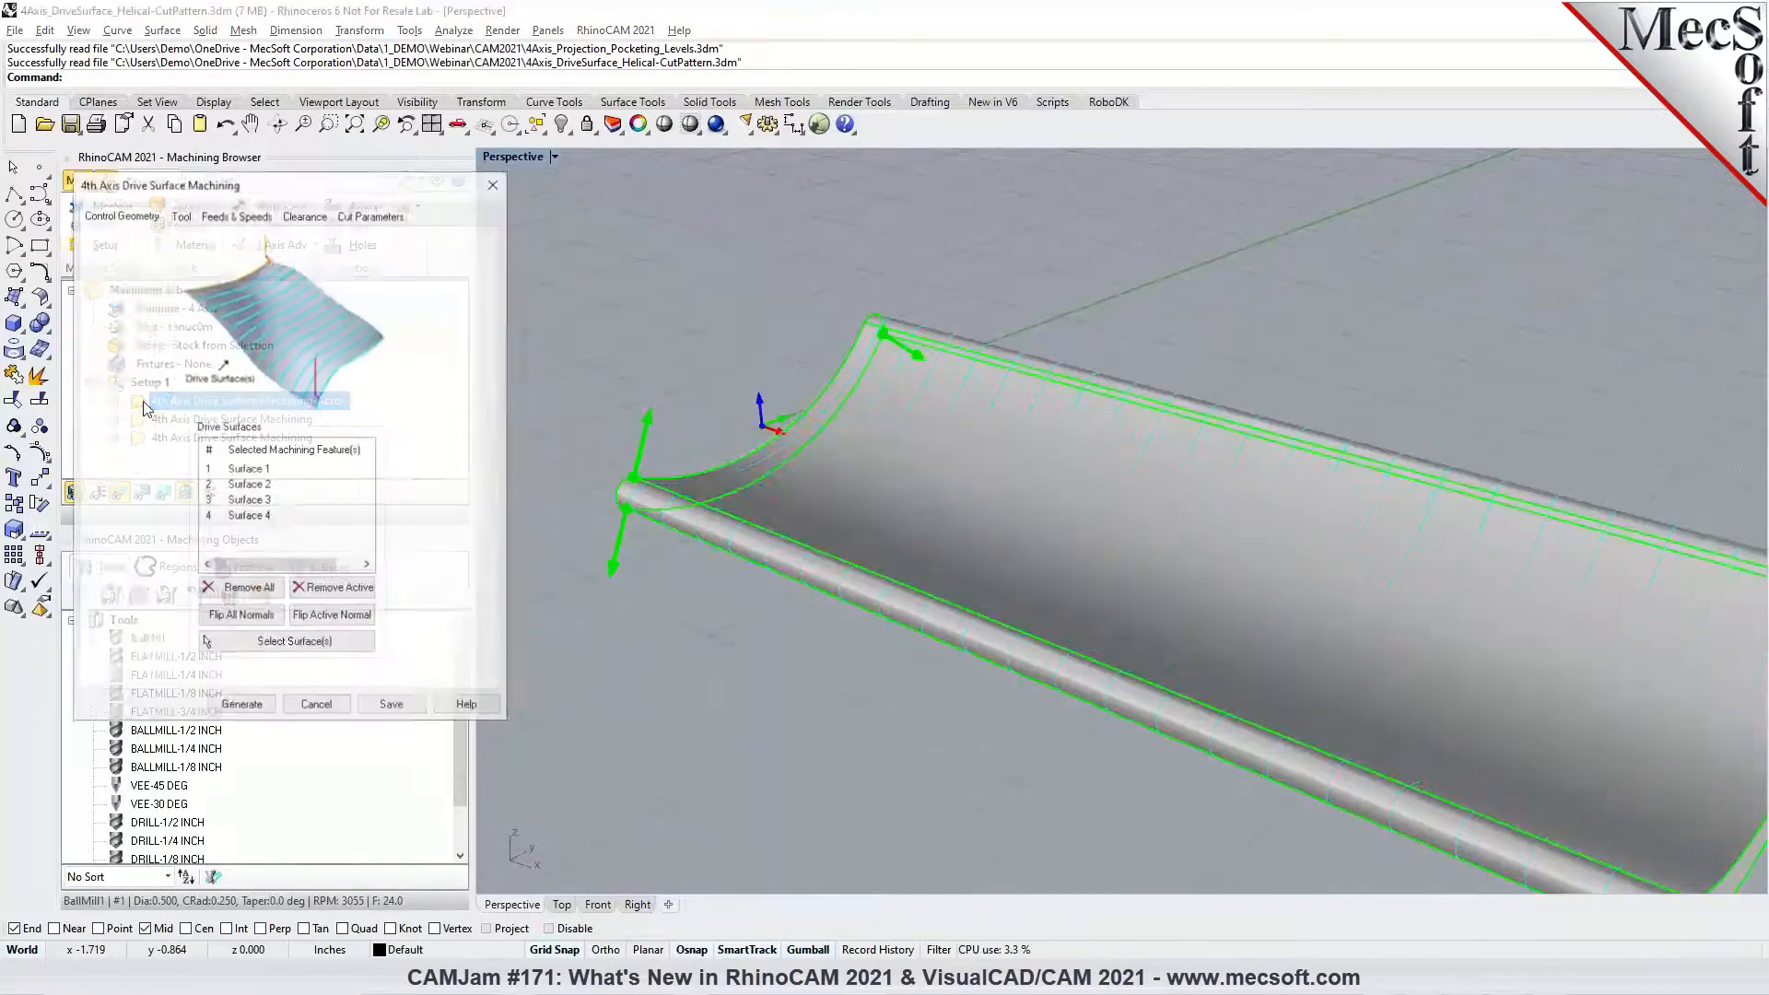
left_click(359, 218)
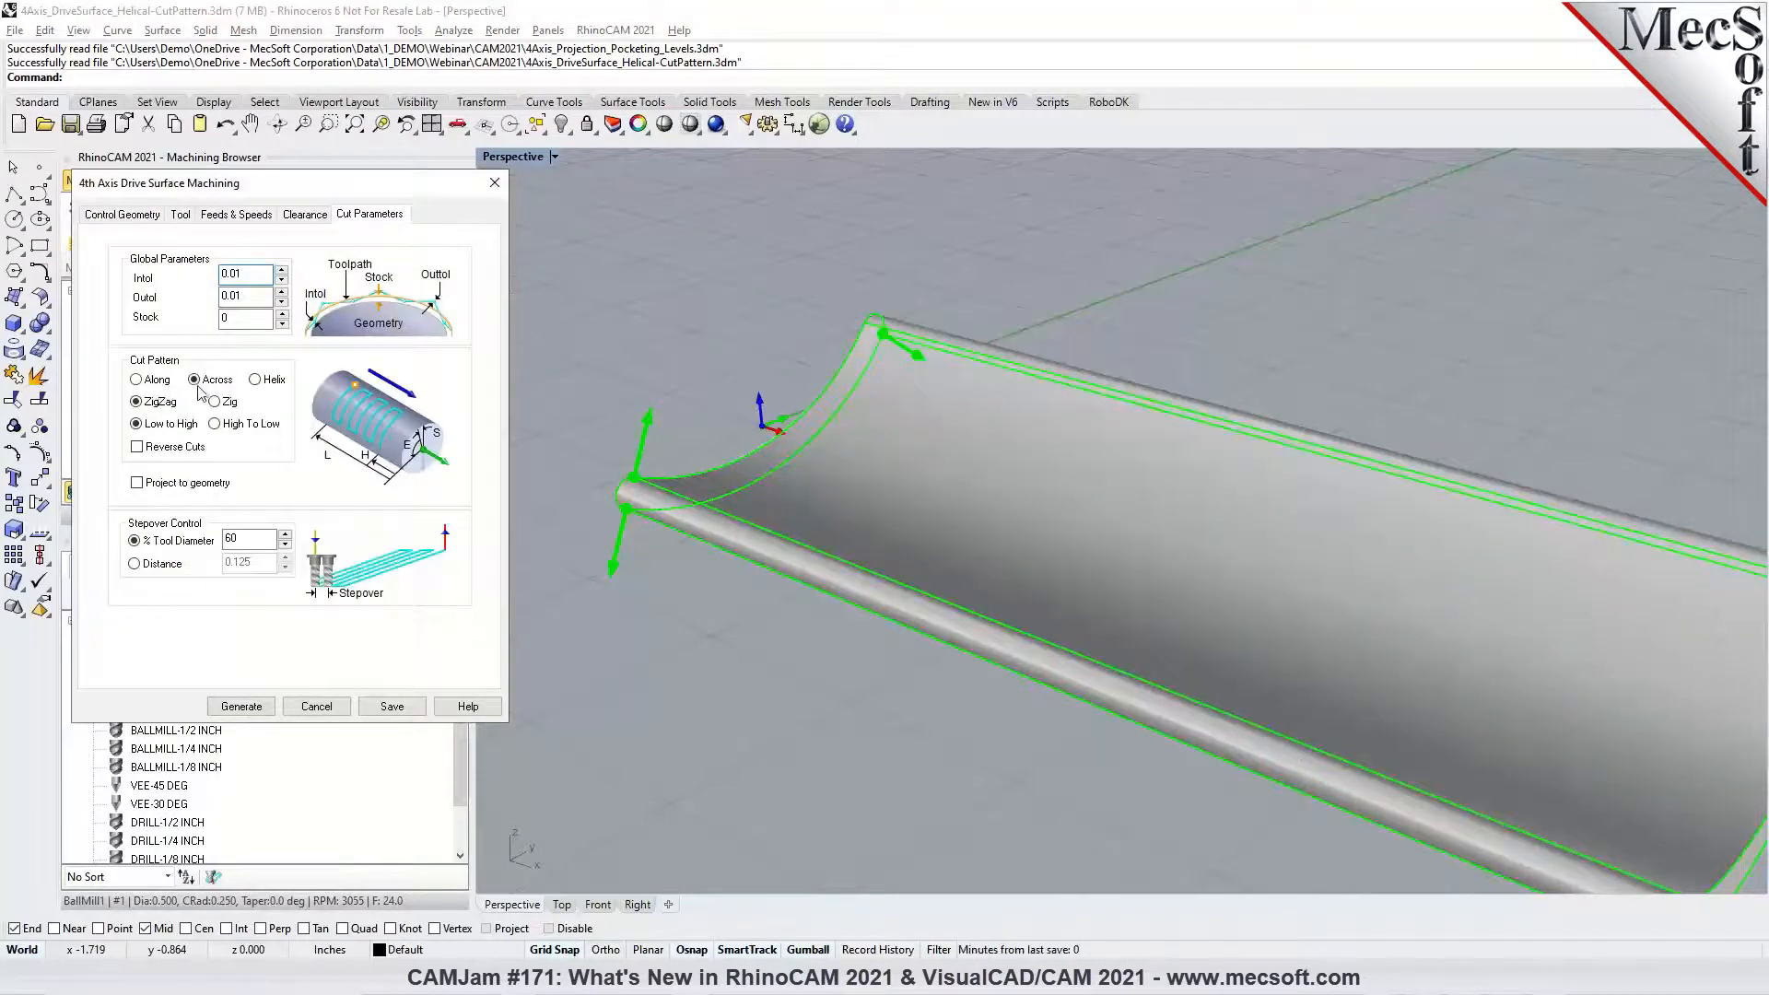
left_click(316, 706)
scroll(866, 456, "up", 3)
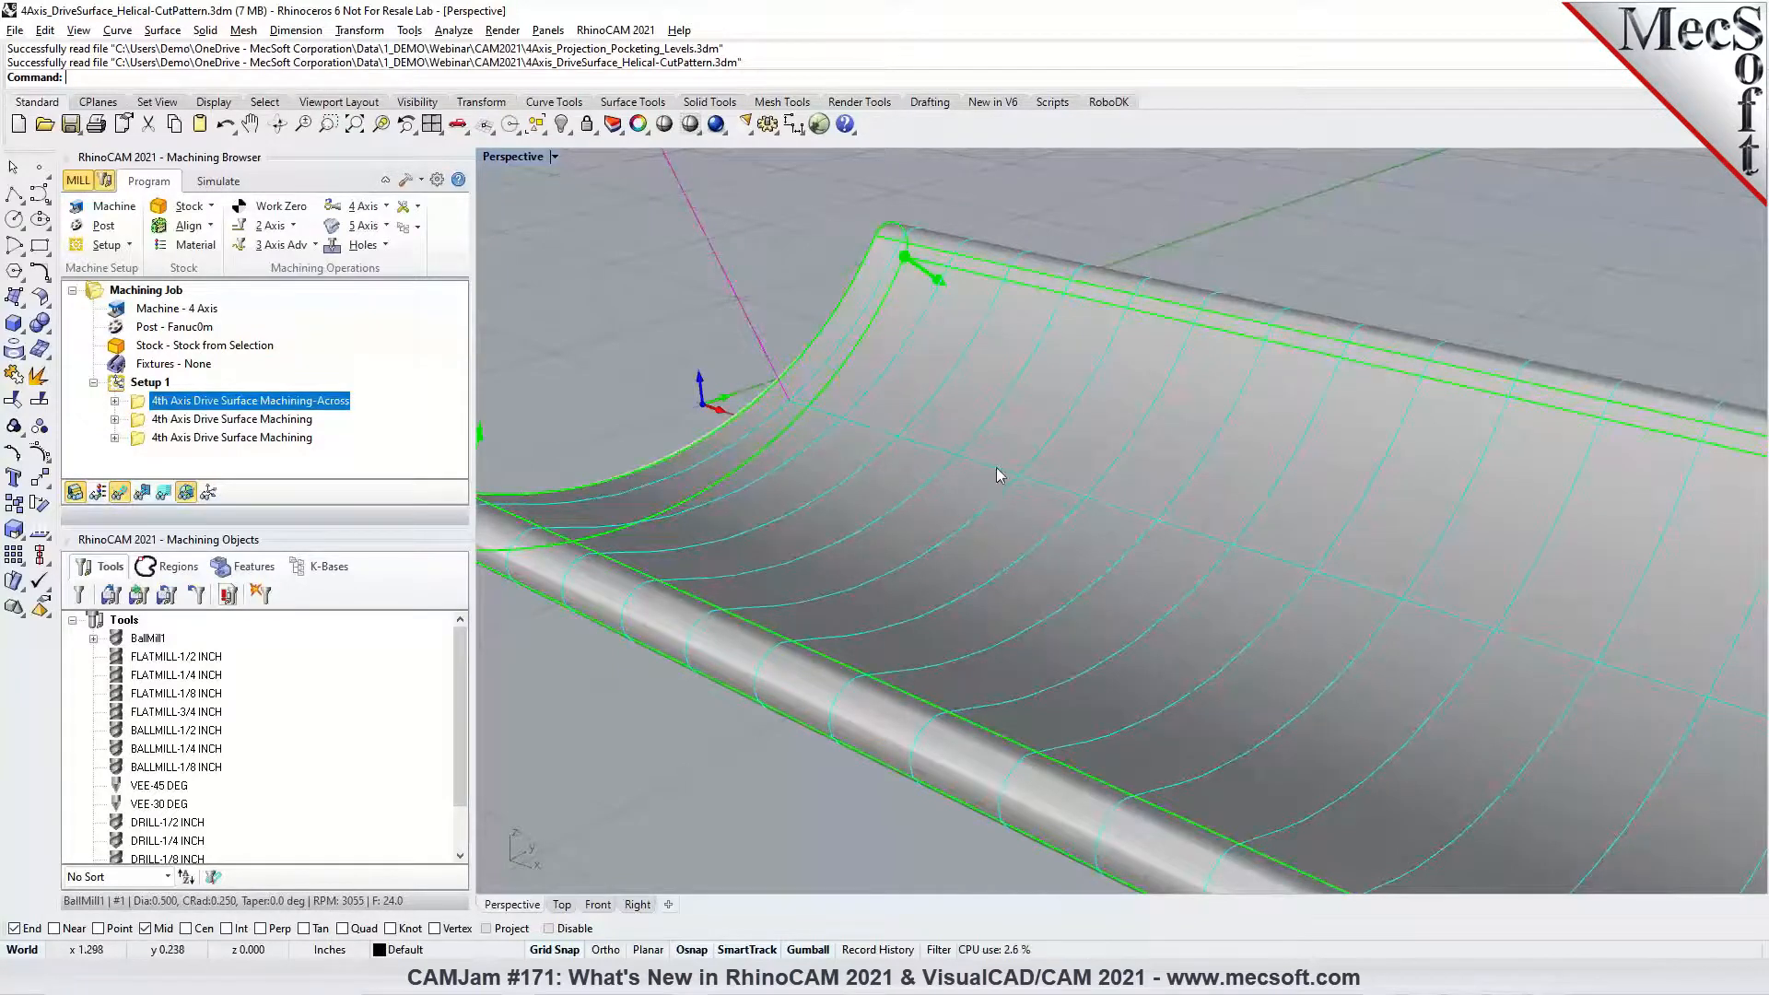
scroll(977, 462, "down", 2)
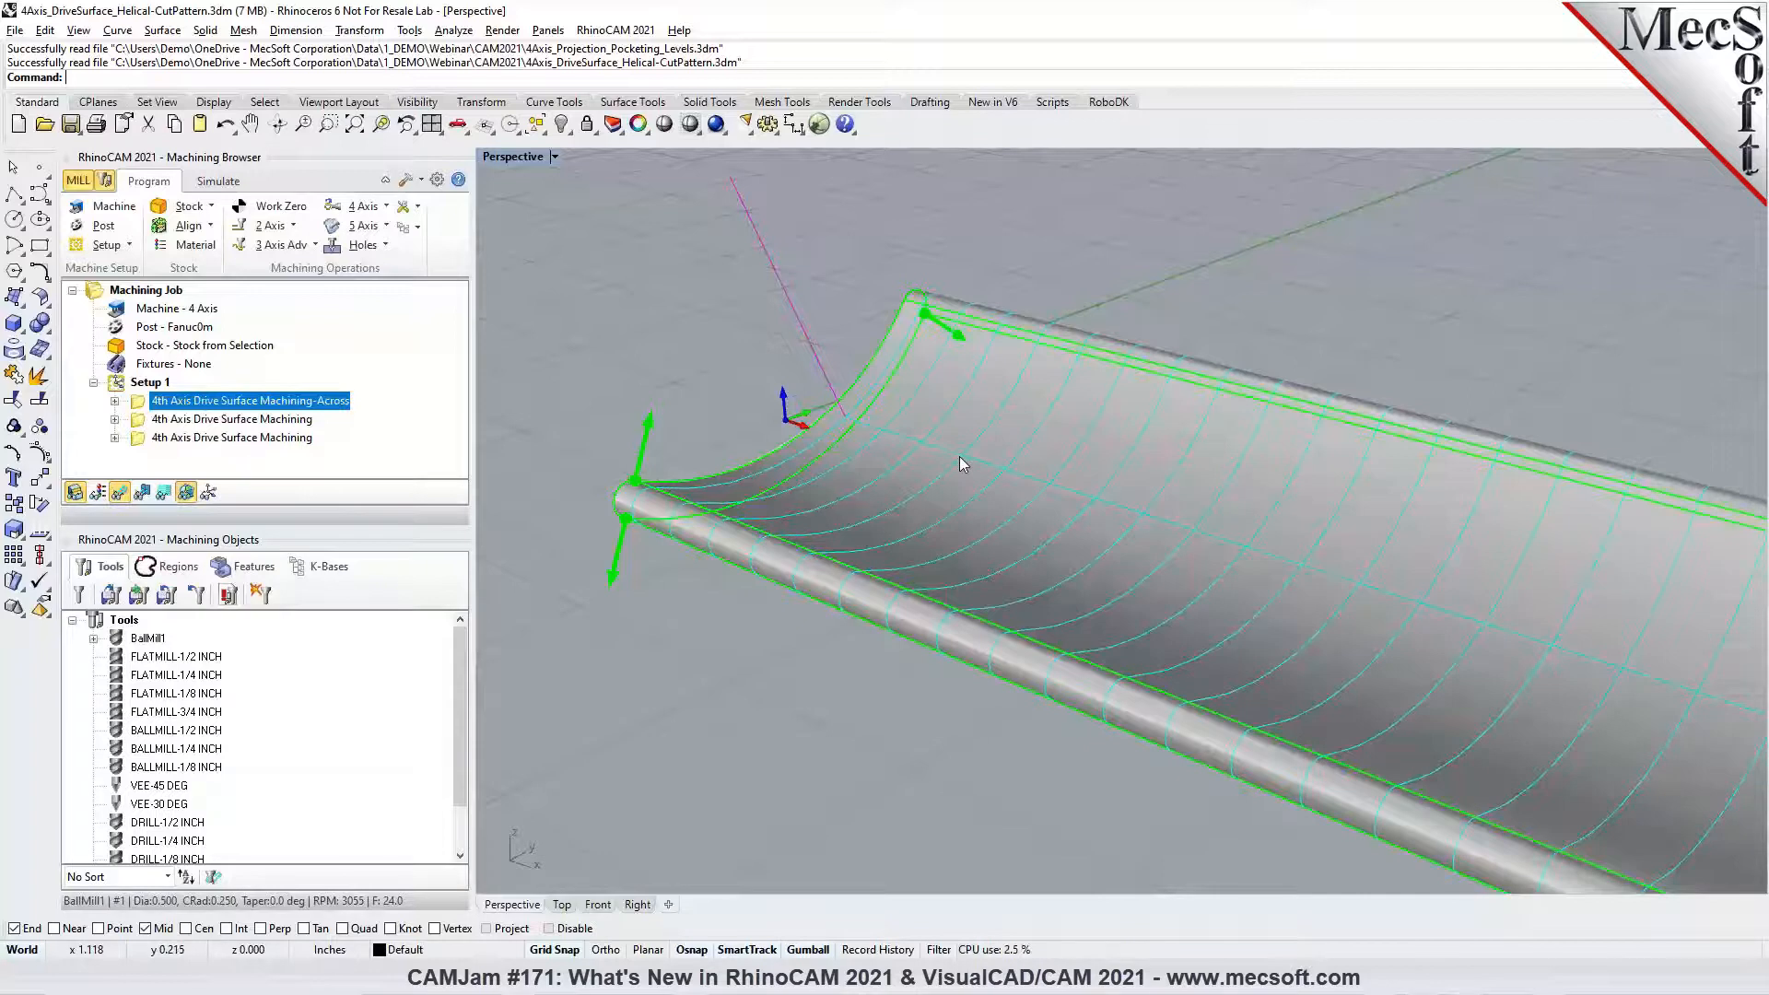
Review the Helix cut pattern settings of the first 4th Axis Drive Surface Machining operation below Across, and view its full toolpath
double_click(143, 421)
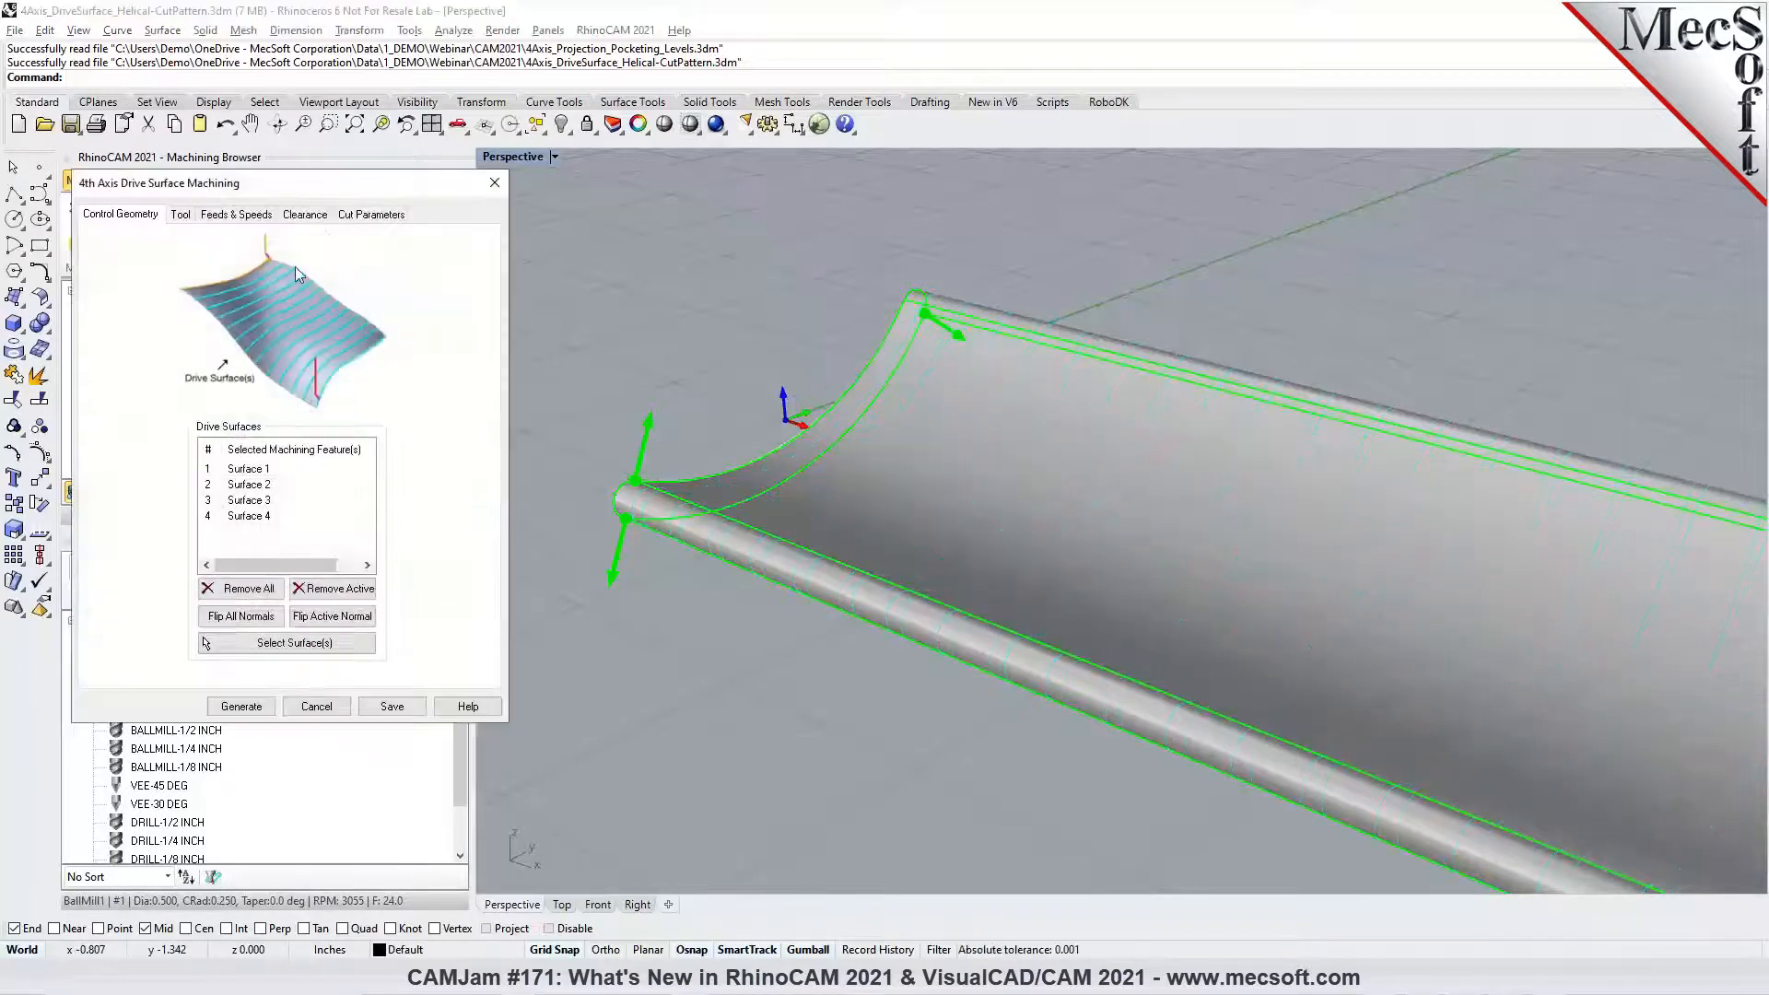
left_click(378, 217)
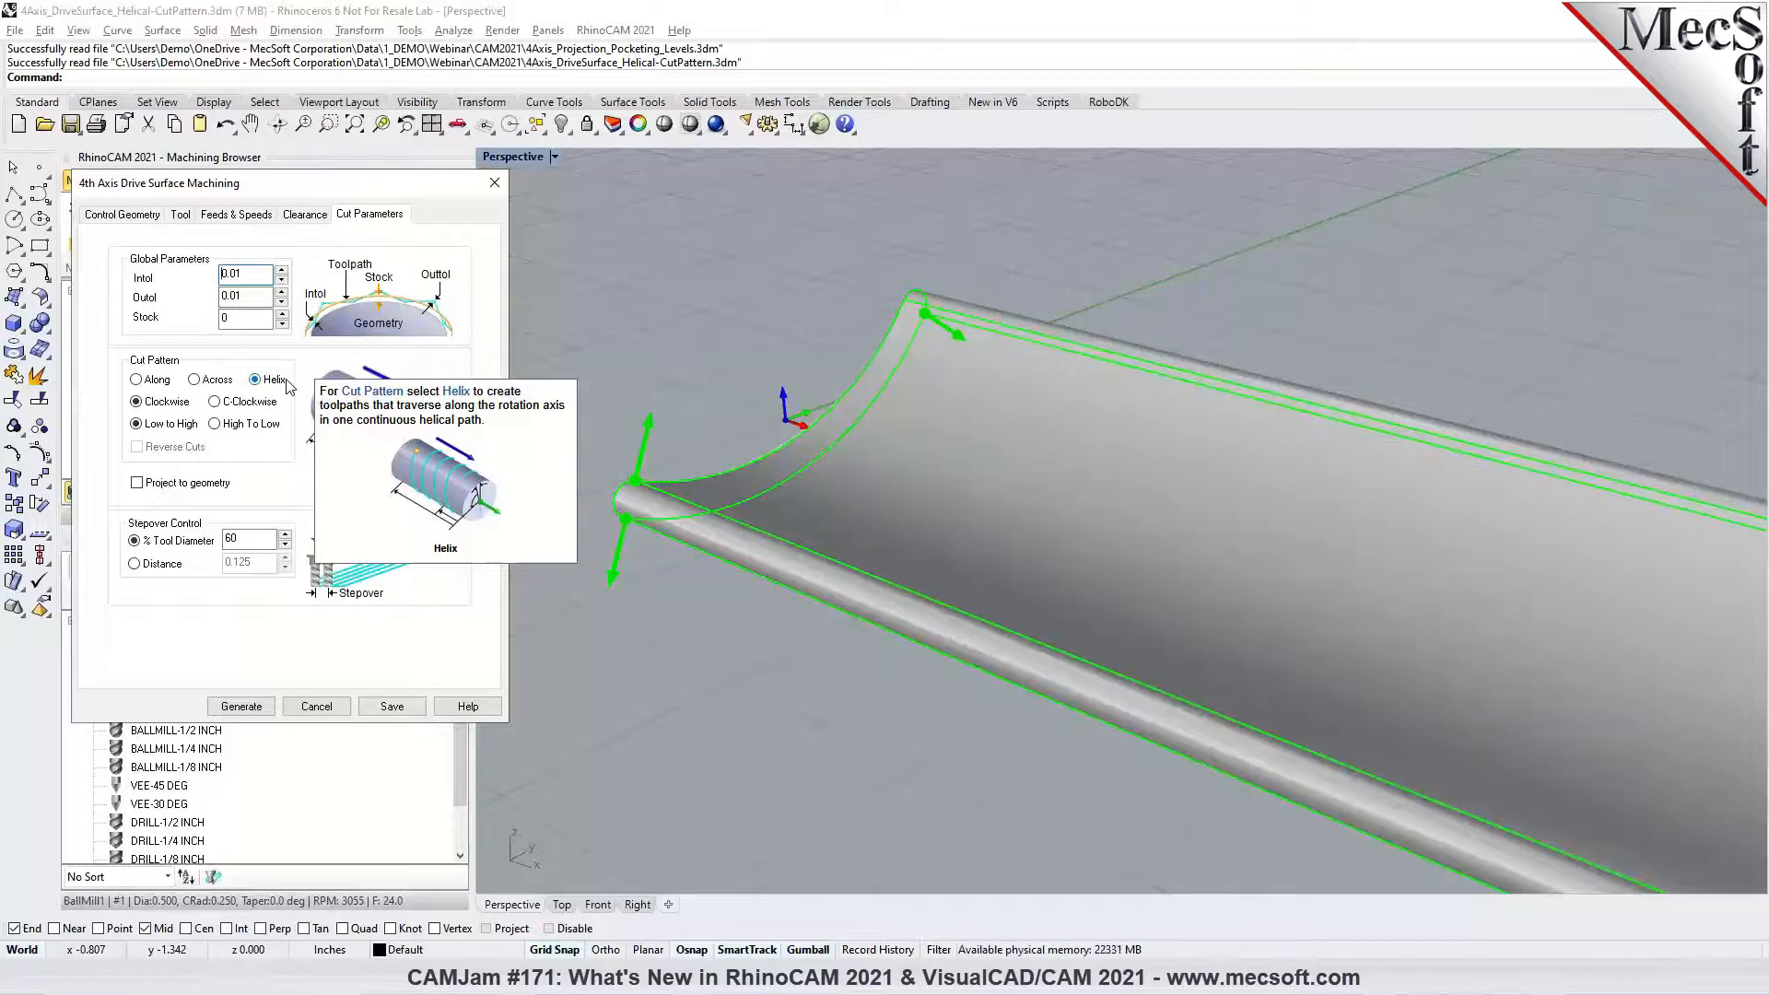
left_click(305, 710)
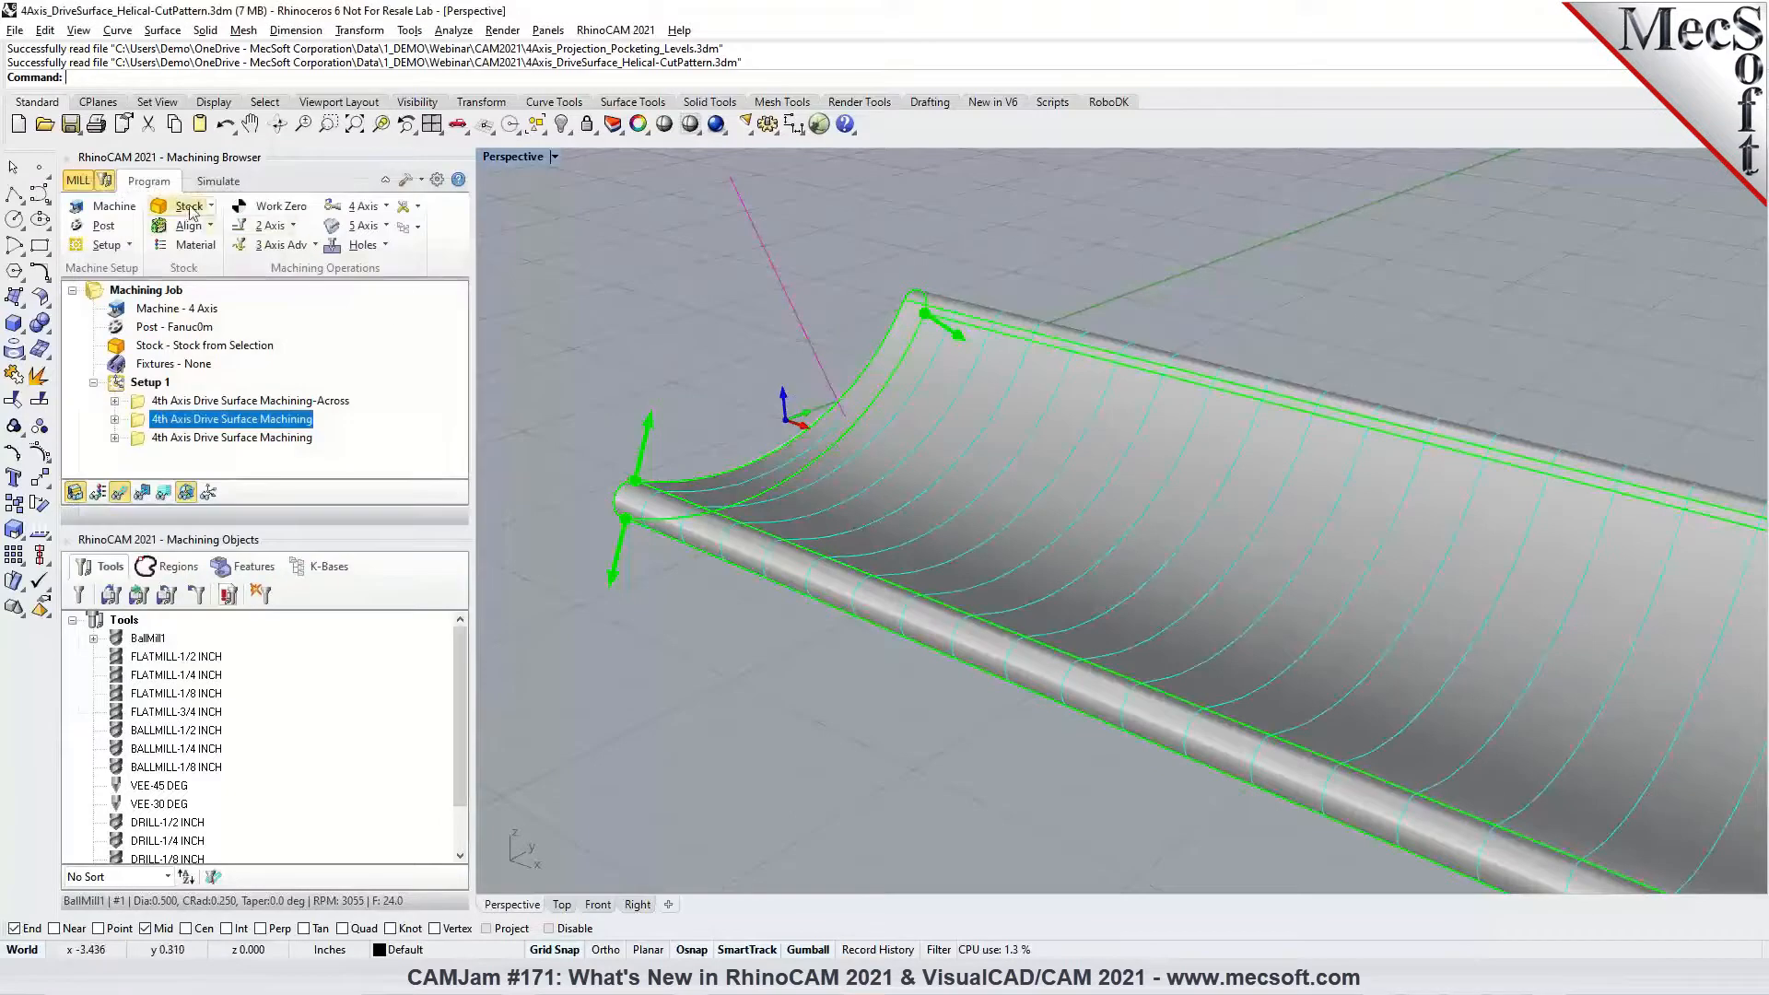
scroll(682, 458, "down", 3)
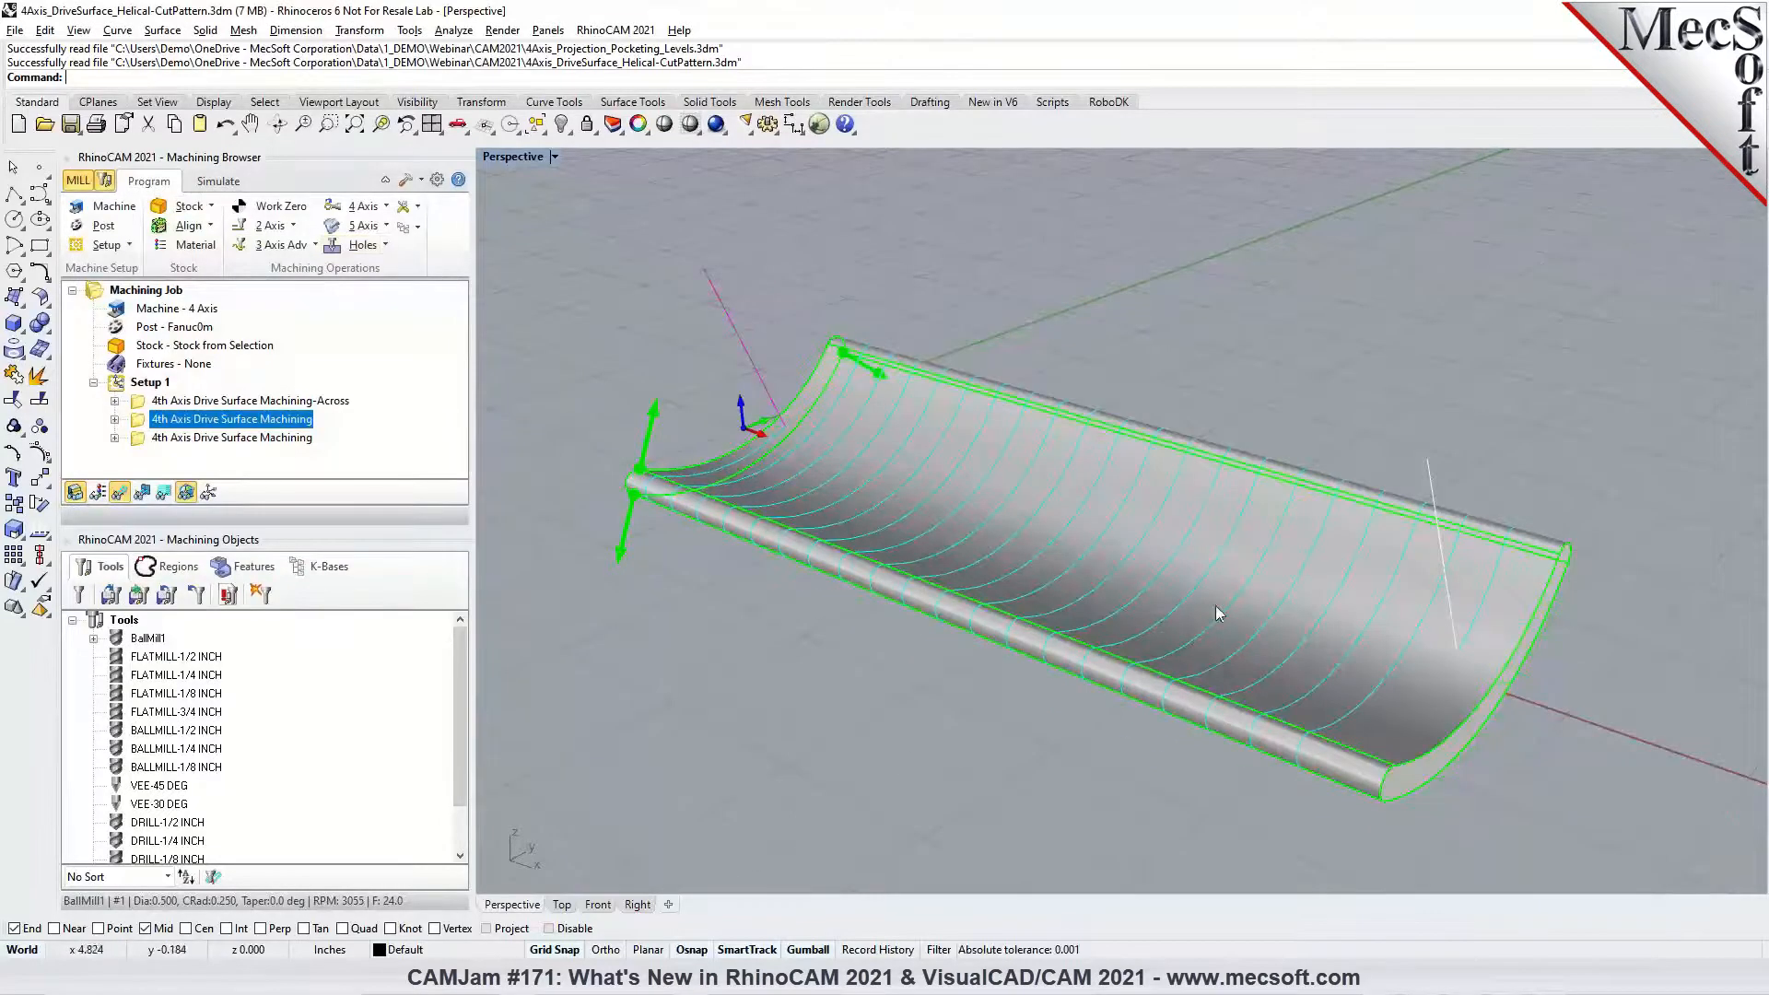
Simulate the helical 4th Axis Drive Surface Machining operation at the slowest simulation speed and watch the tool circle the part
left_click(222, 182)
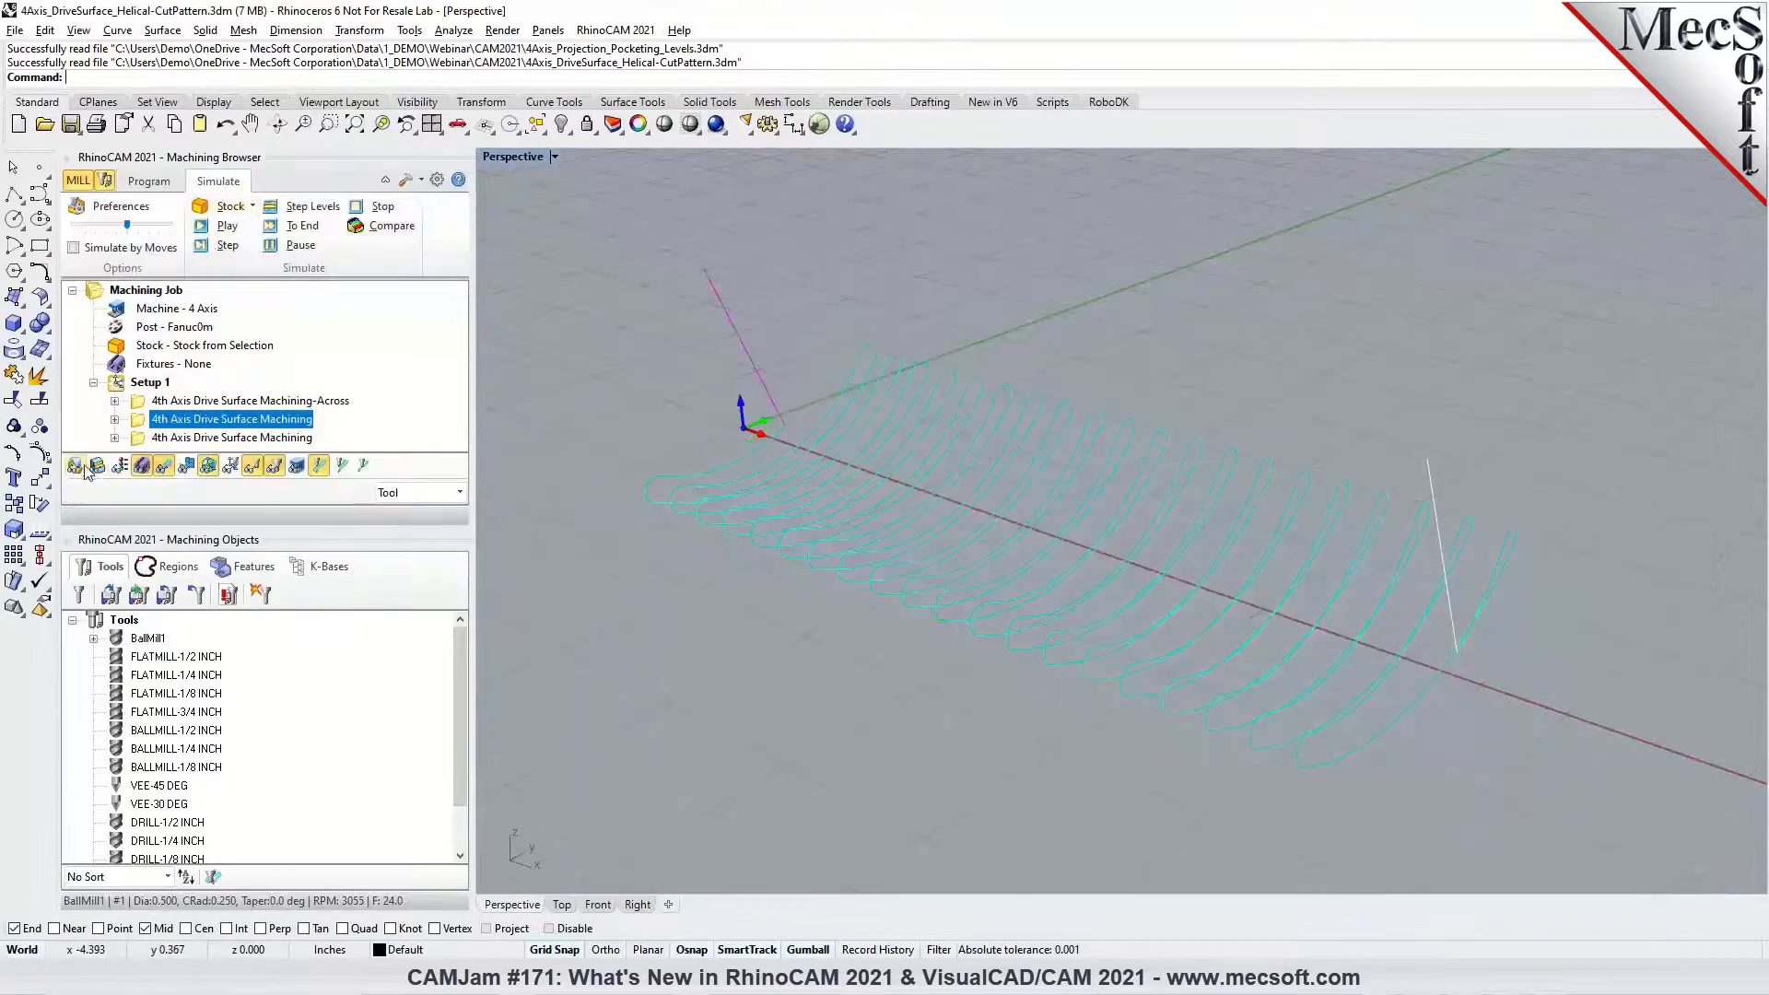
left_click_drag(126, 226, 73, 227)
left_click(210, 229)
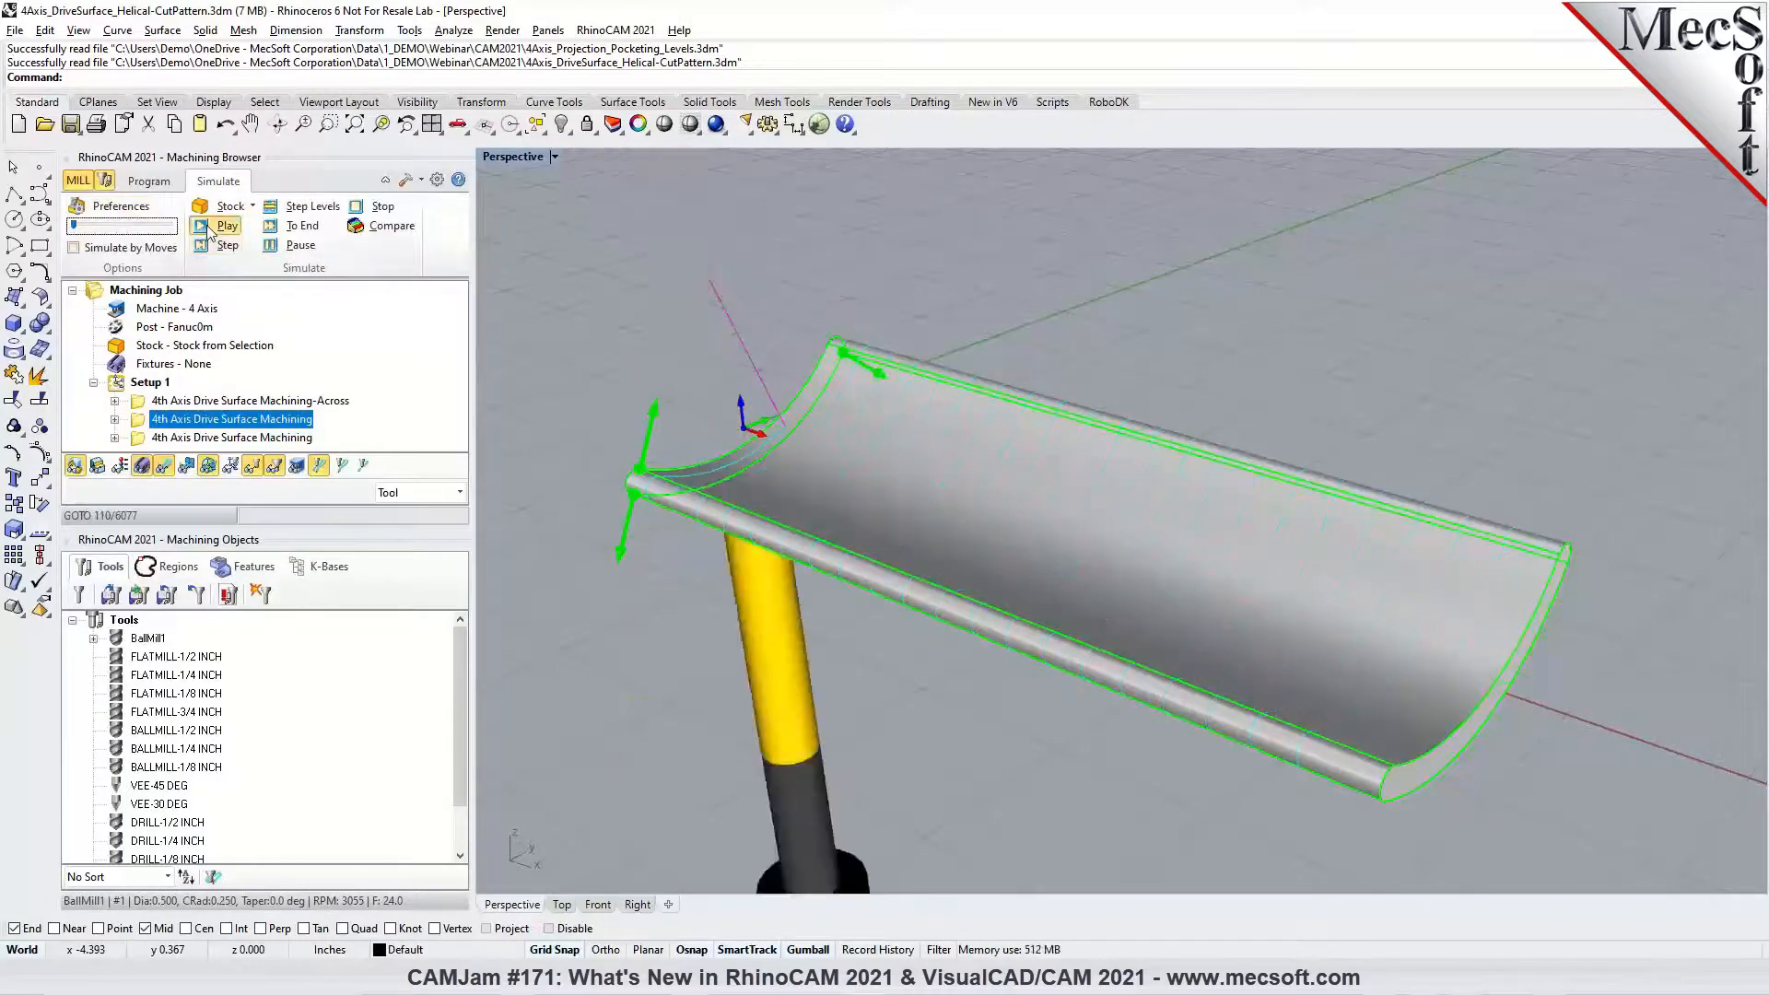
scroll(601, 341, "up", 1)
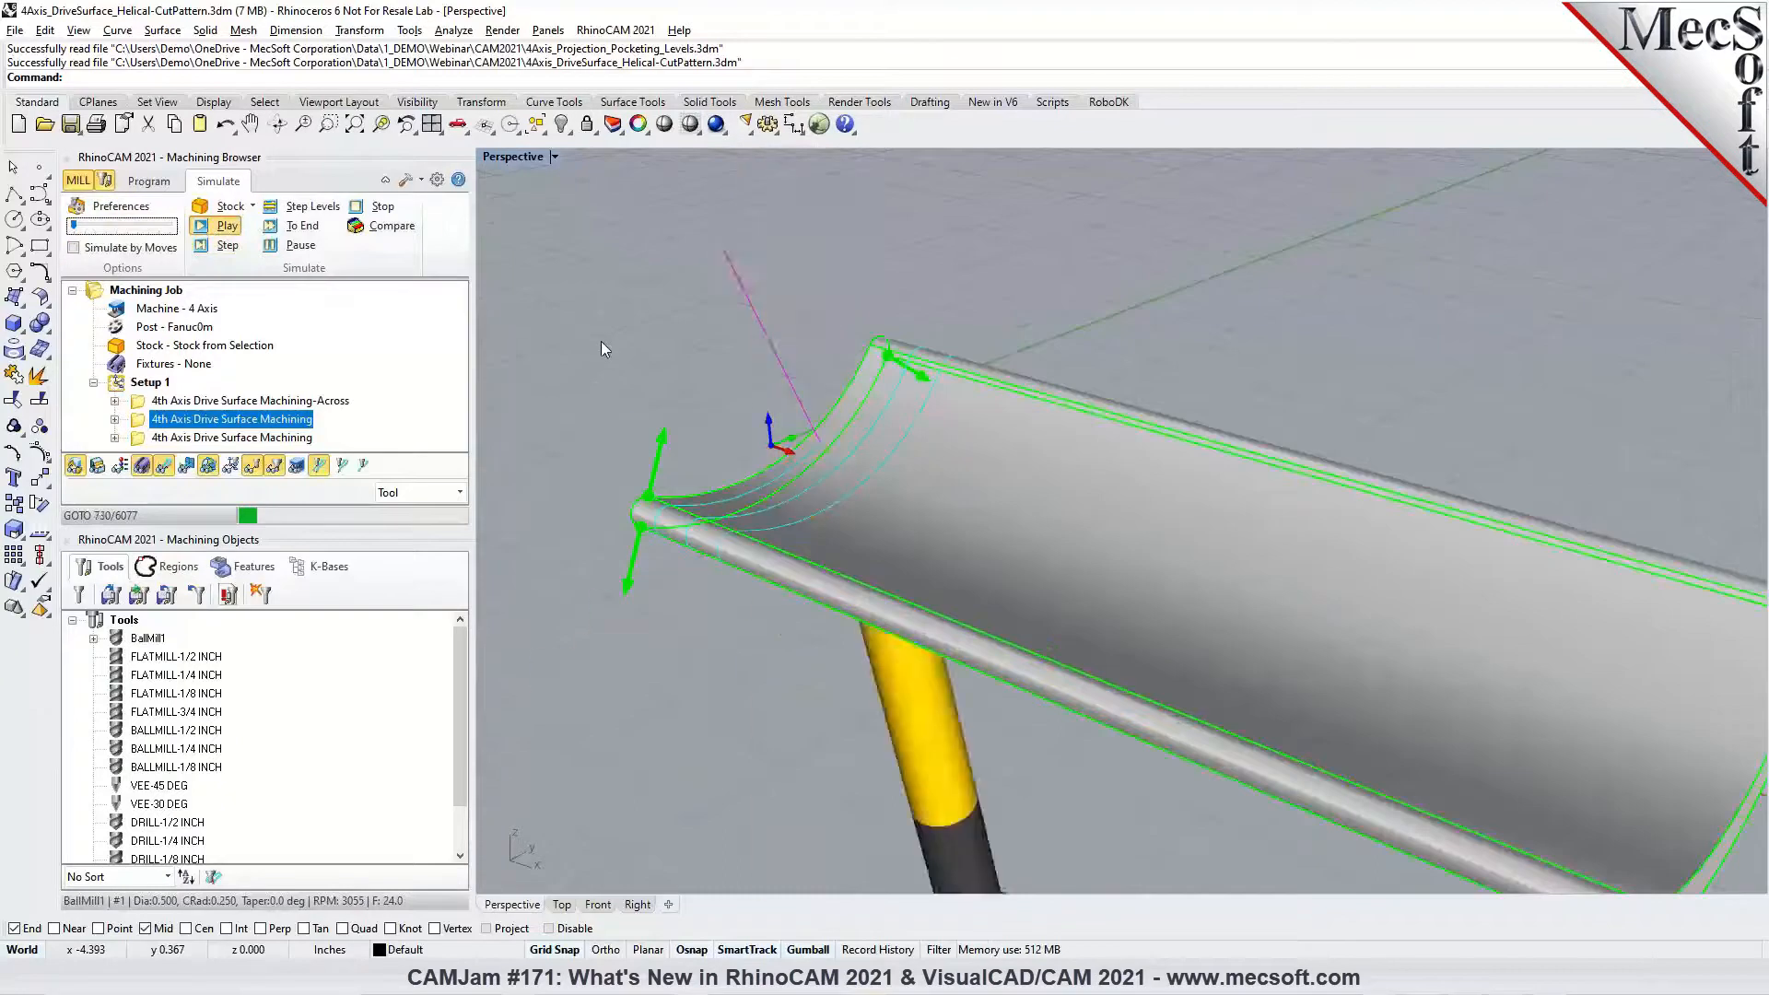
scroll(712, 389, "down", 2)
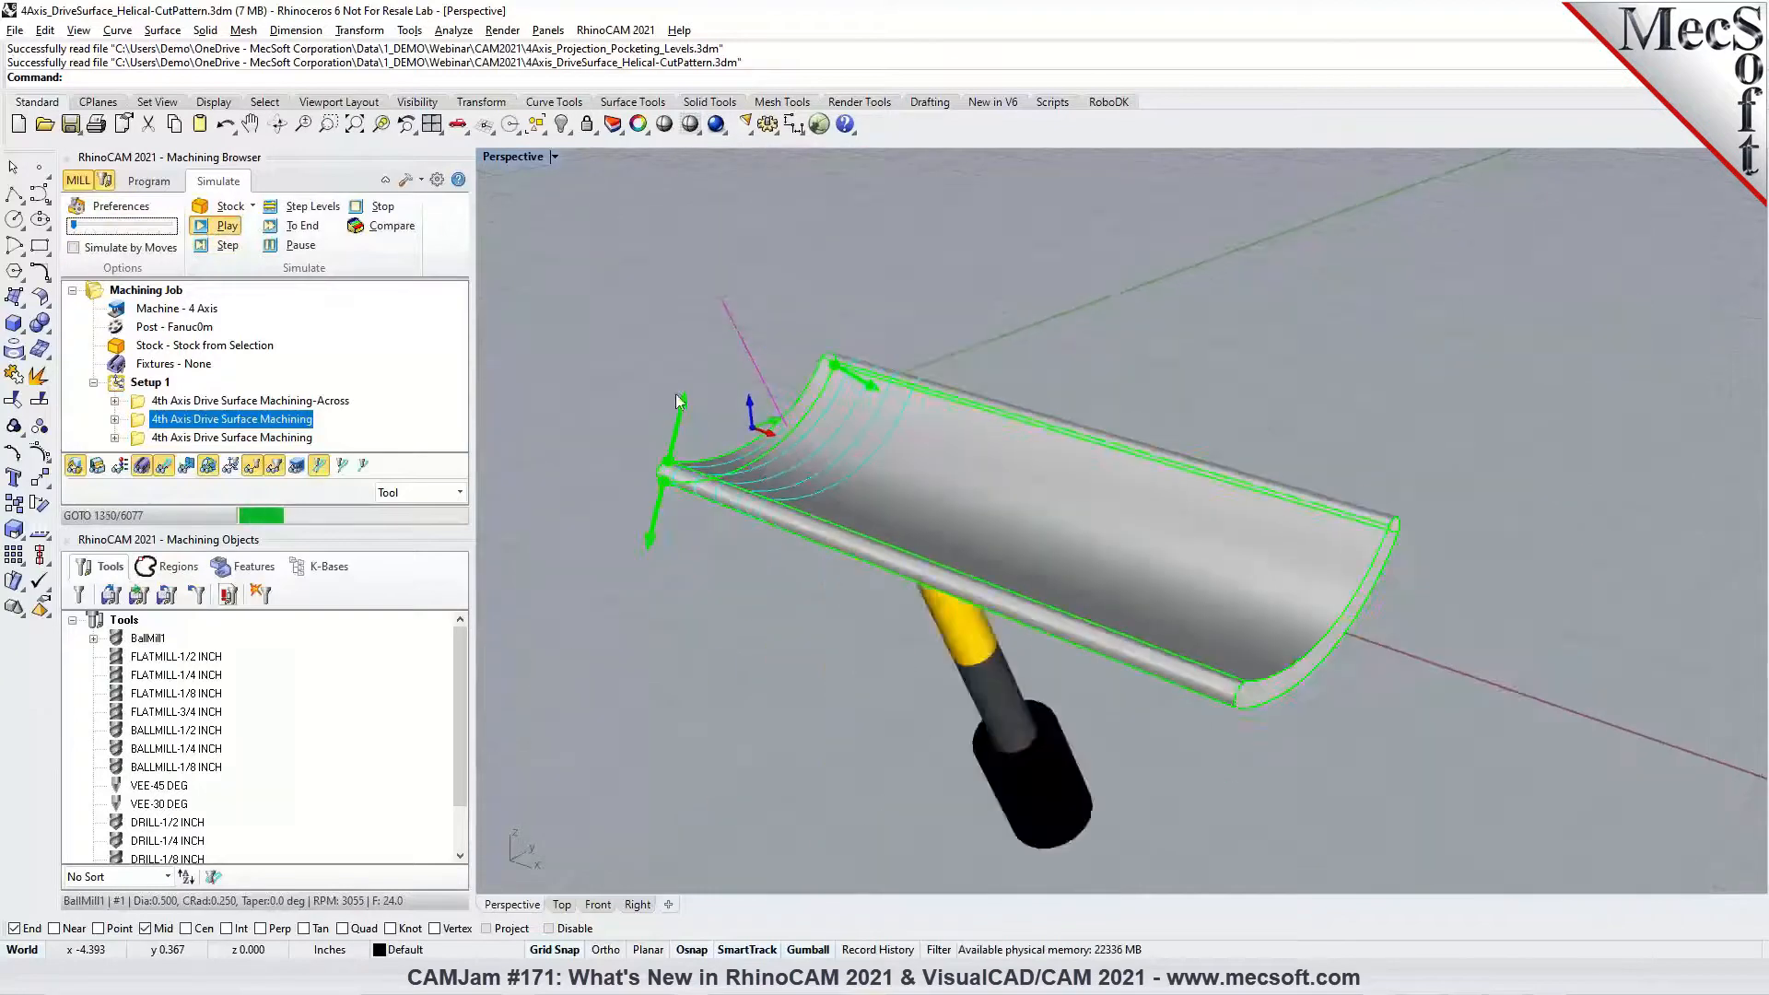
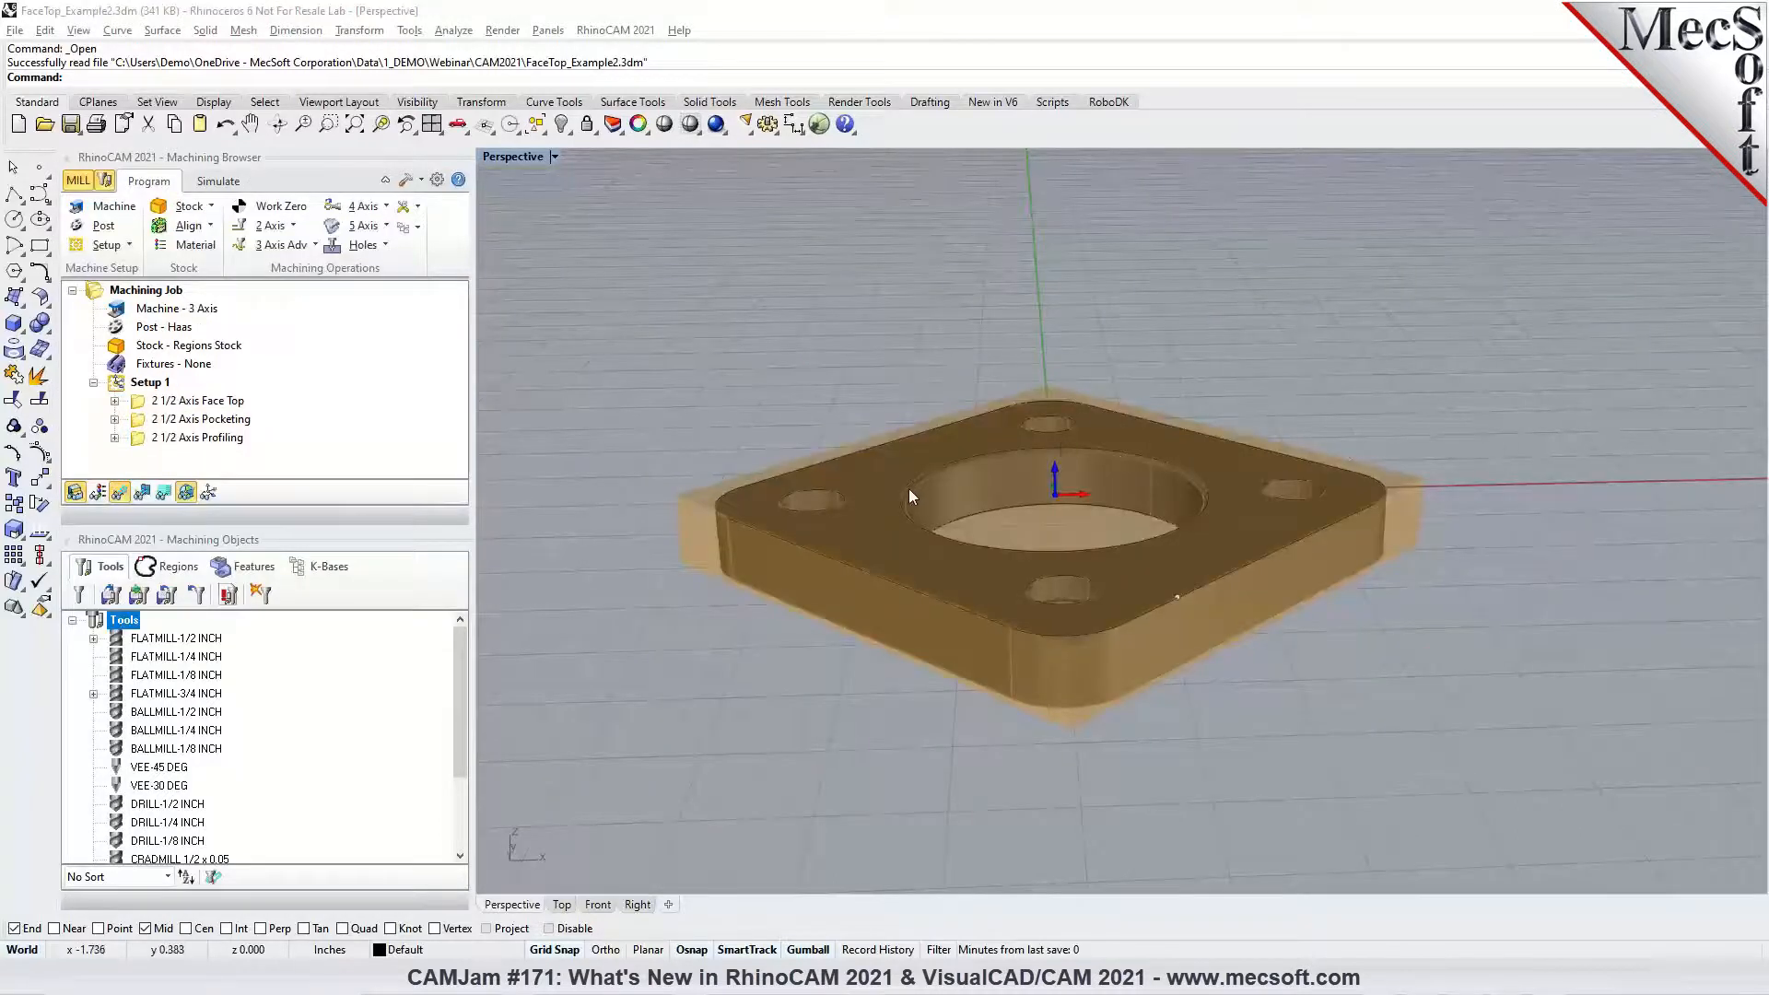
Switch to FaceTop_Example2.3dm and clone the 2 1/2 Axis Profiling operation in Setup 1
right_click_drag(908, 488, 929, 505)
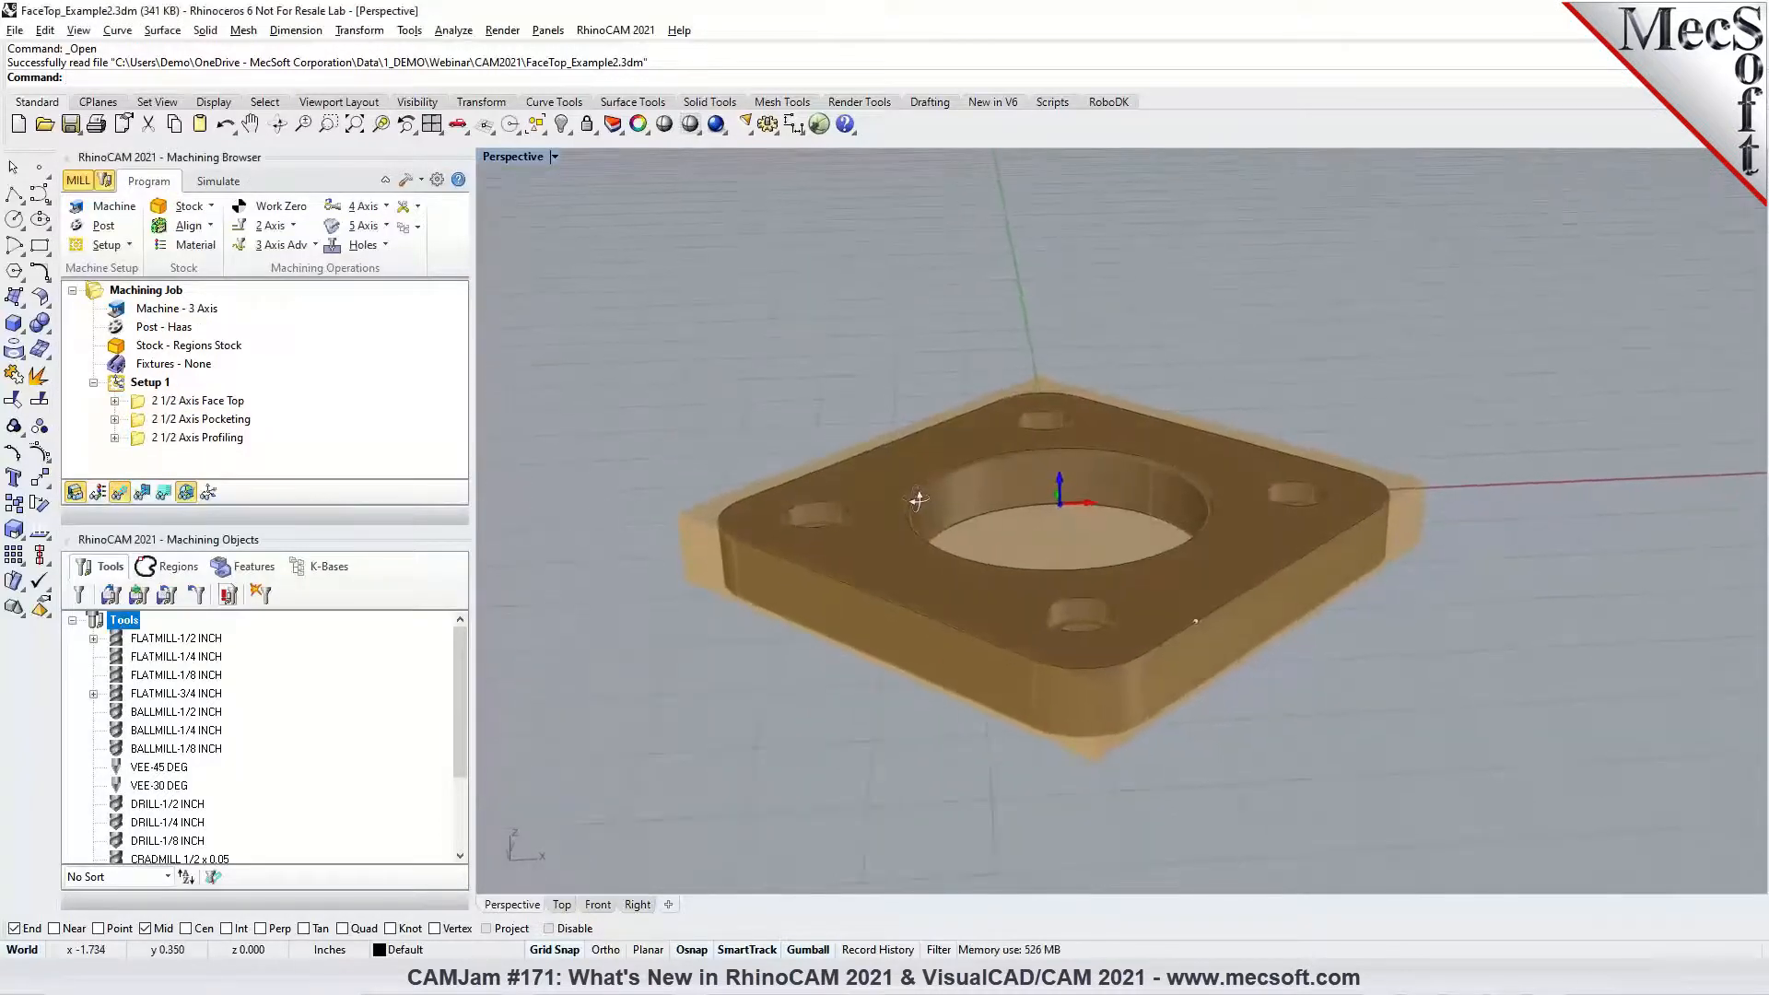
left_click(184, 438)
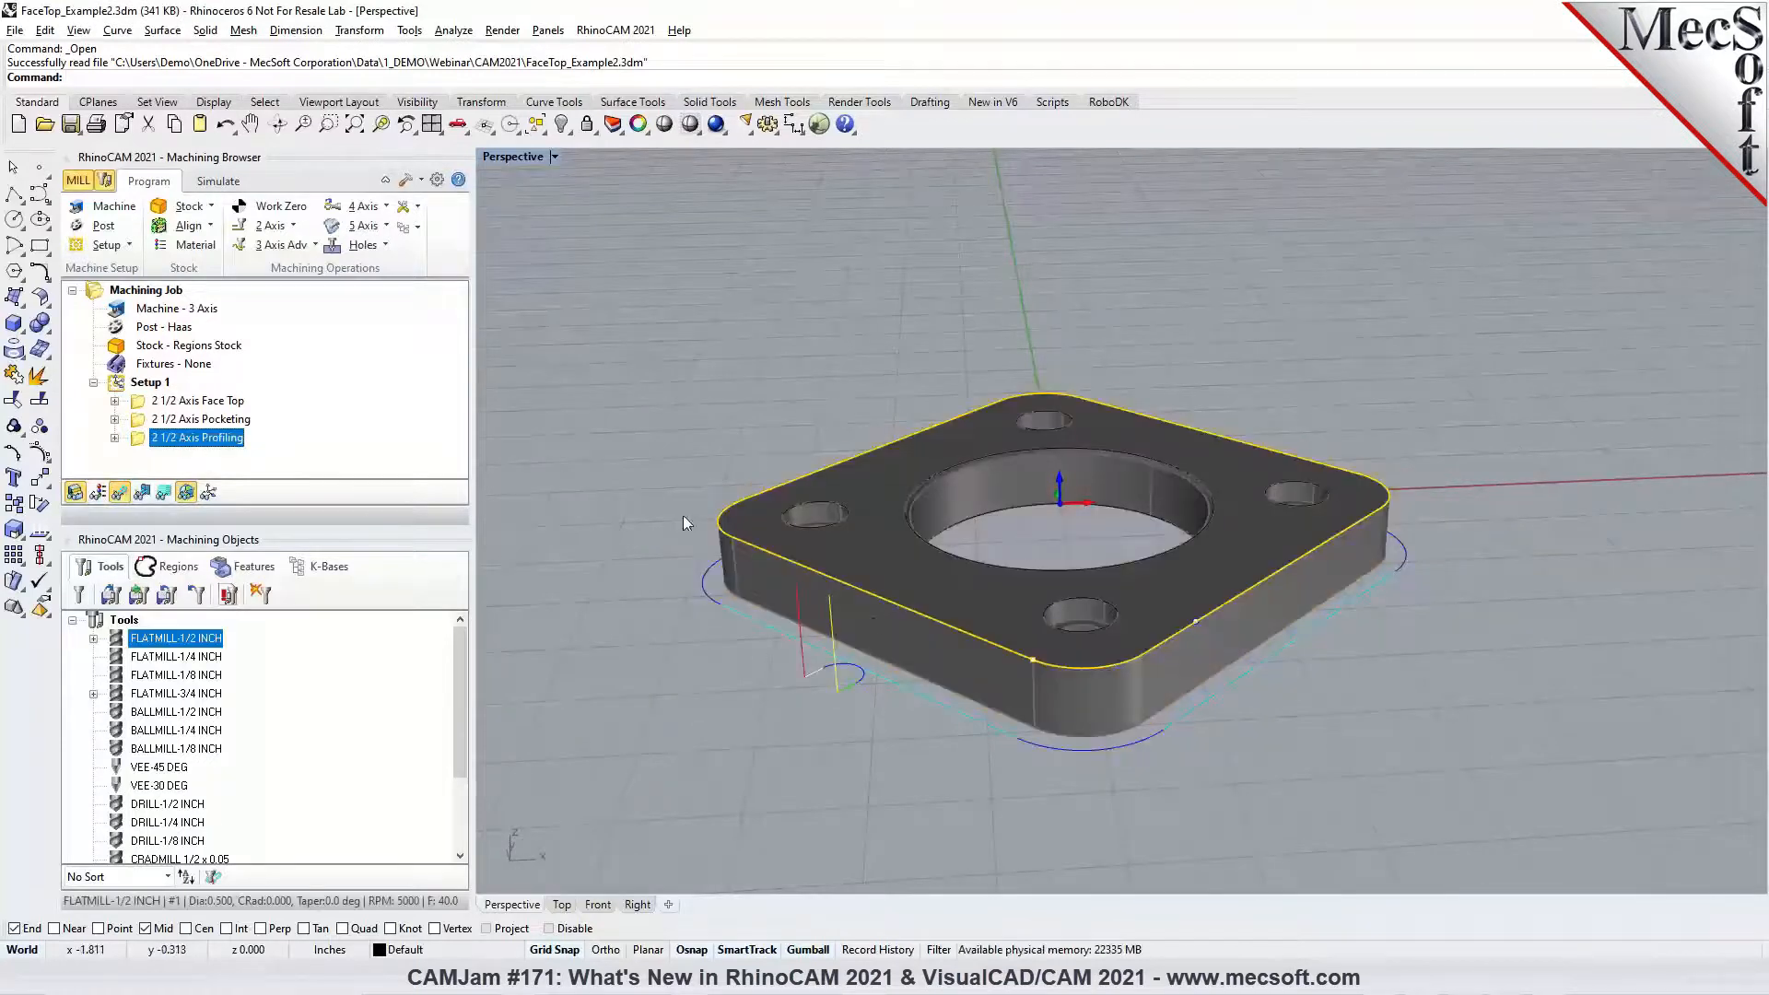
right_click(179, 442)
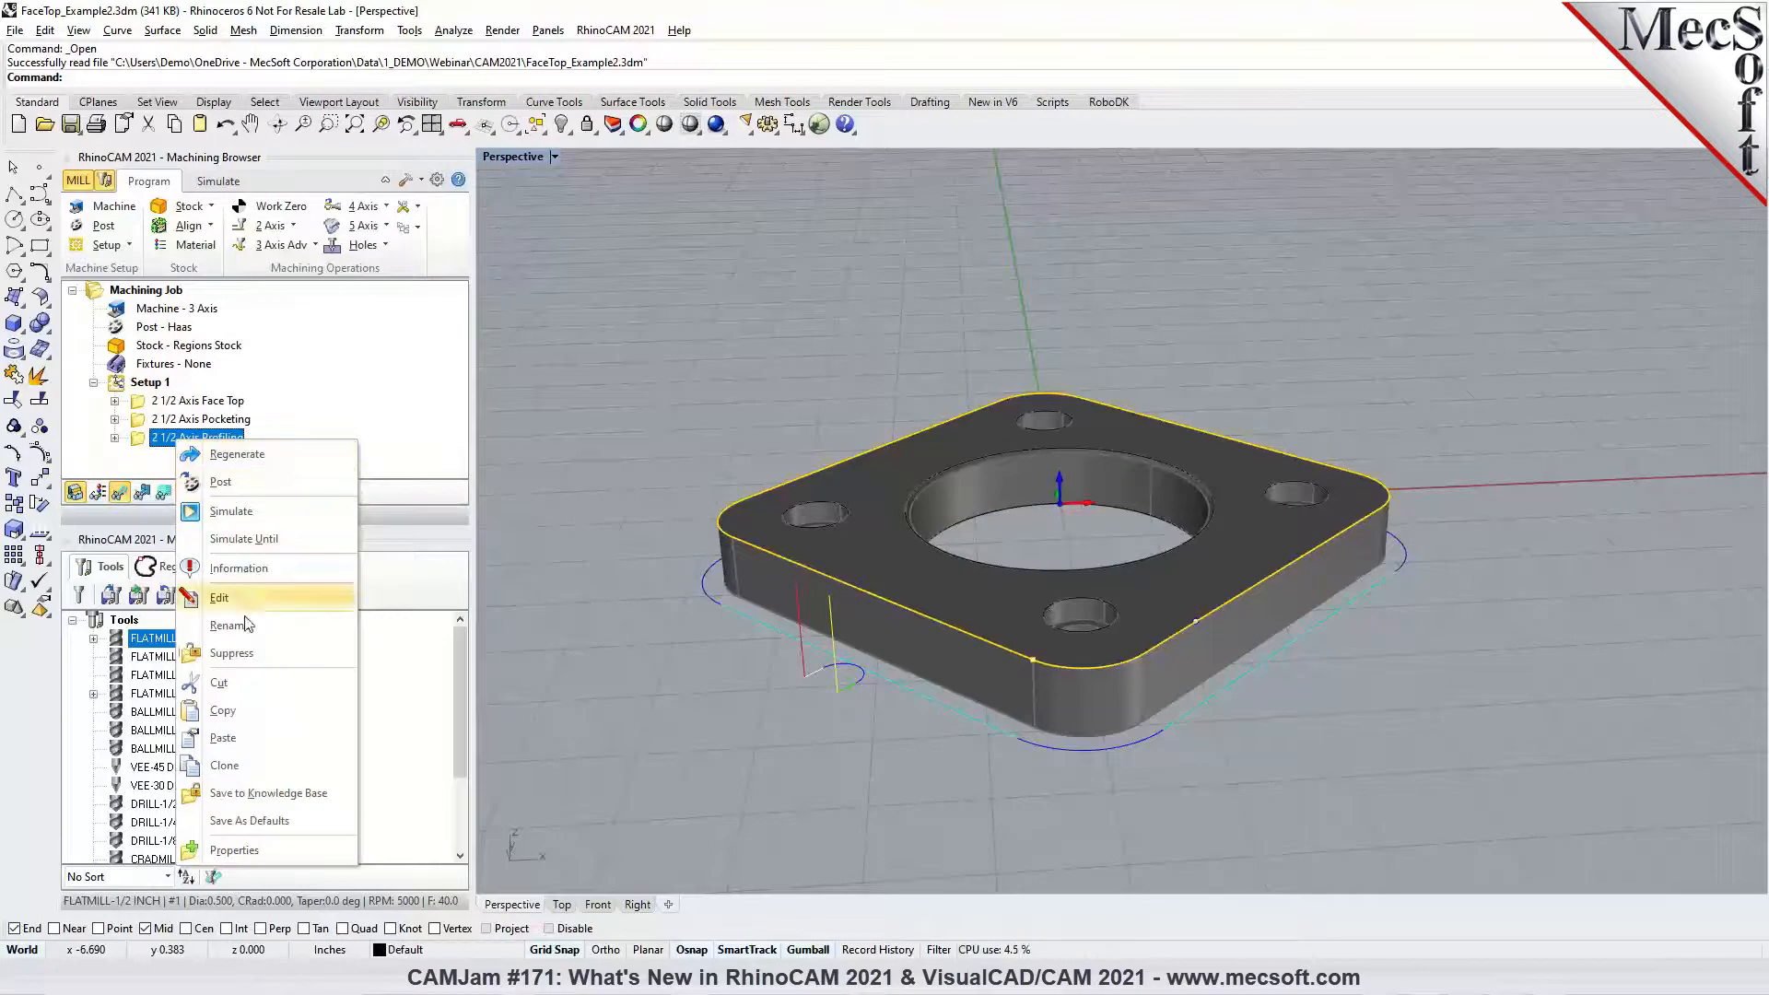
left_click(241, 776)
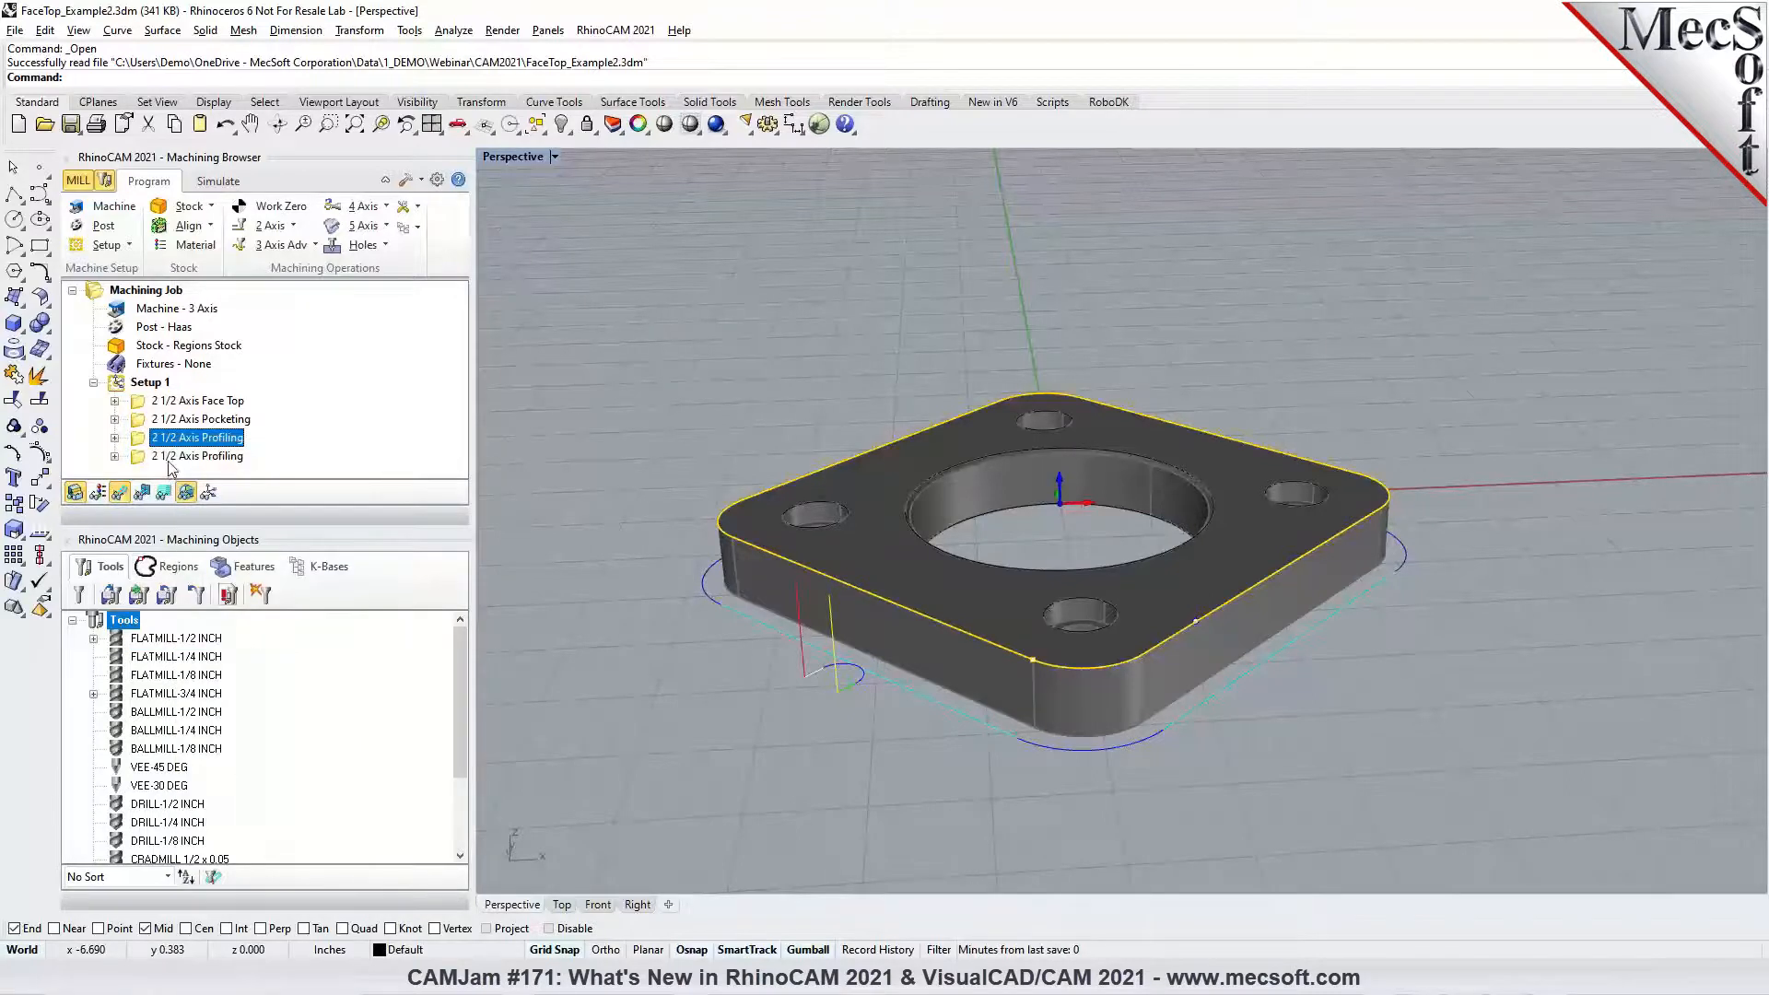
Hide the Machining Objects browser and clone the second 2 1/2 Axis Profiling operation once more
left_click(67, 541)
left_click(194, 438)
left_click(195, 461)
right_click(192, 460)
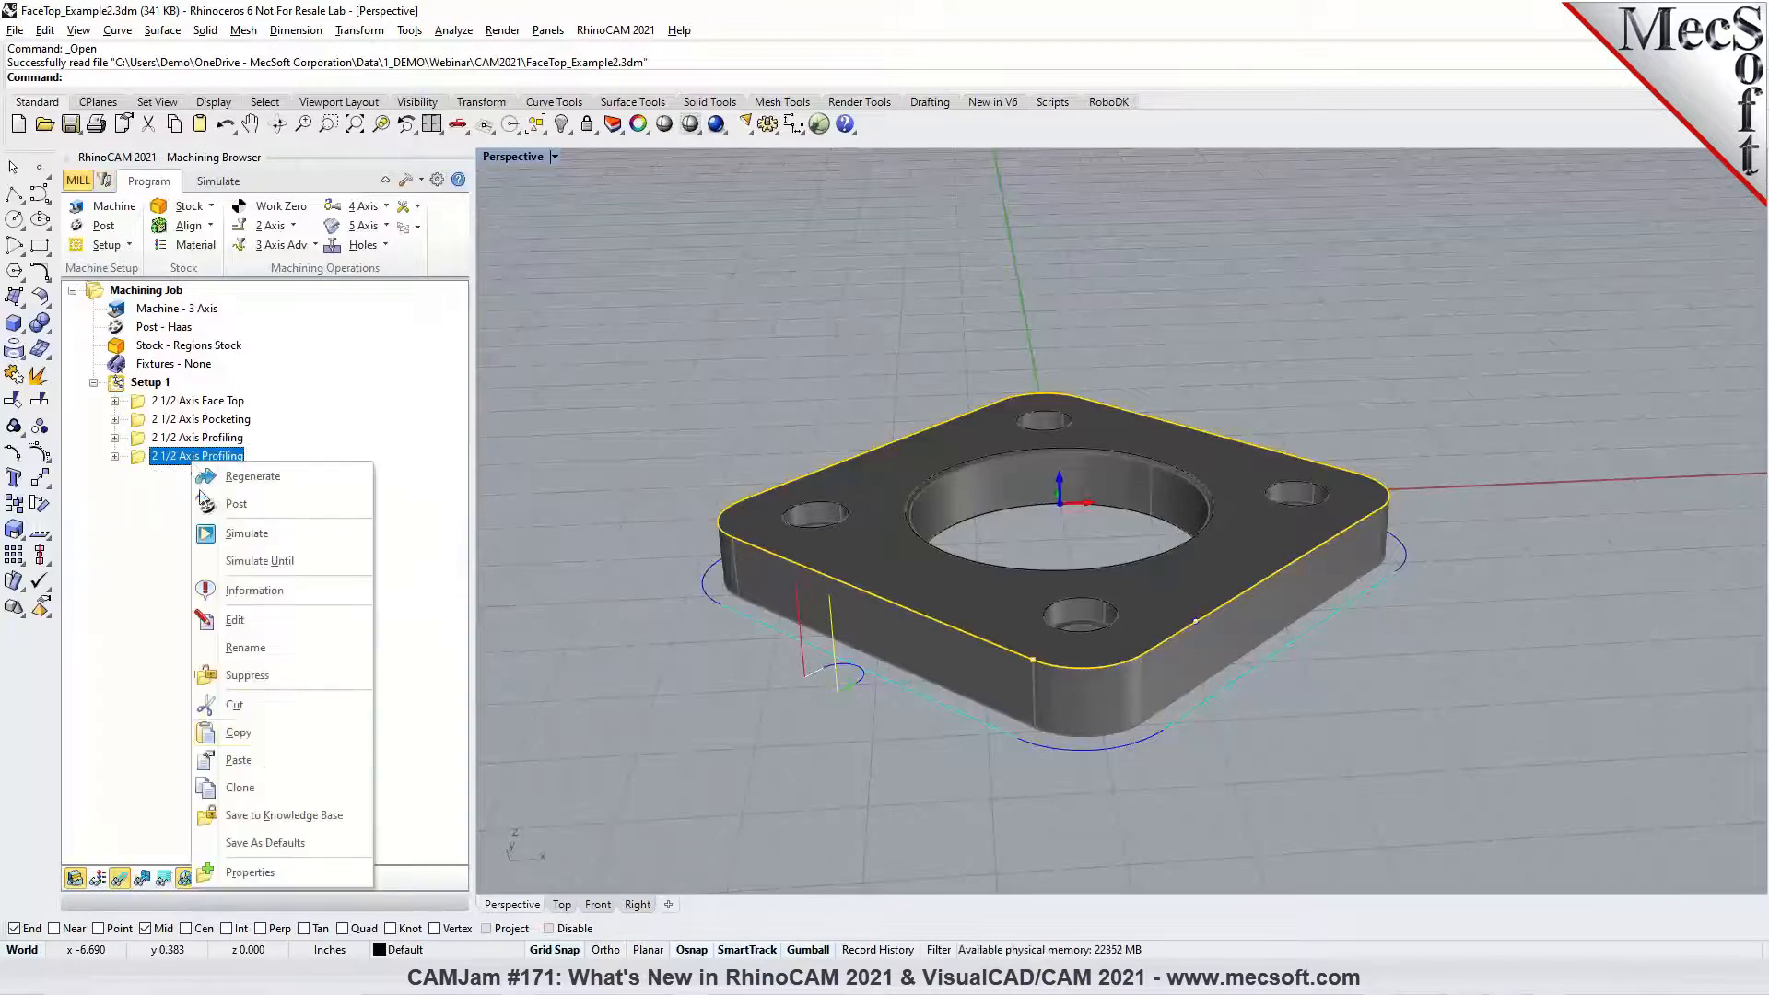
left_click(262, 783)
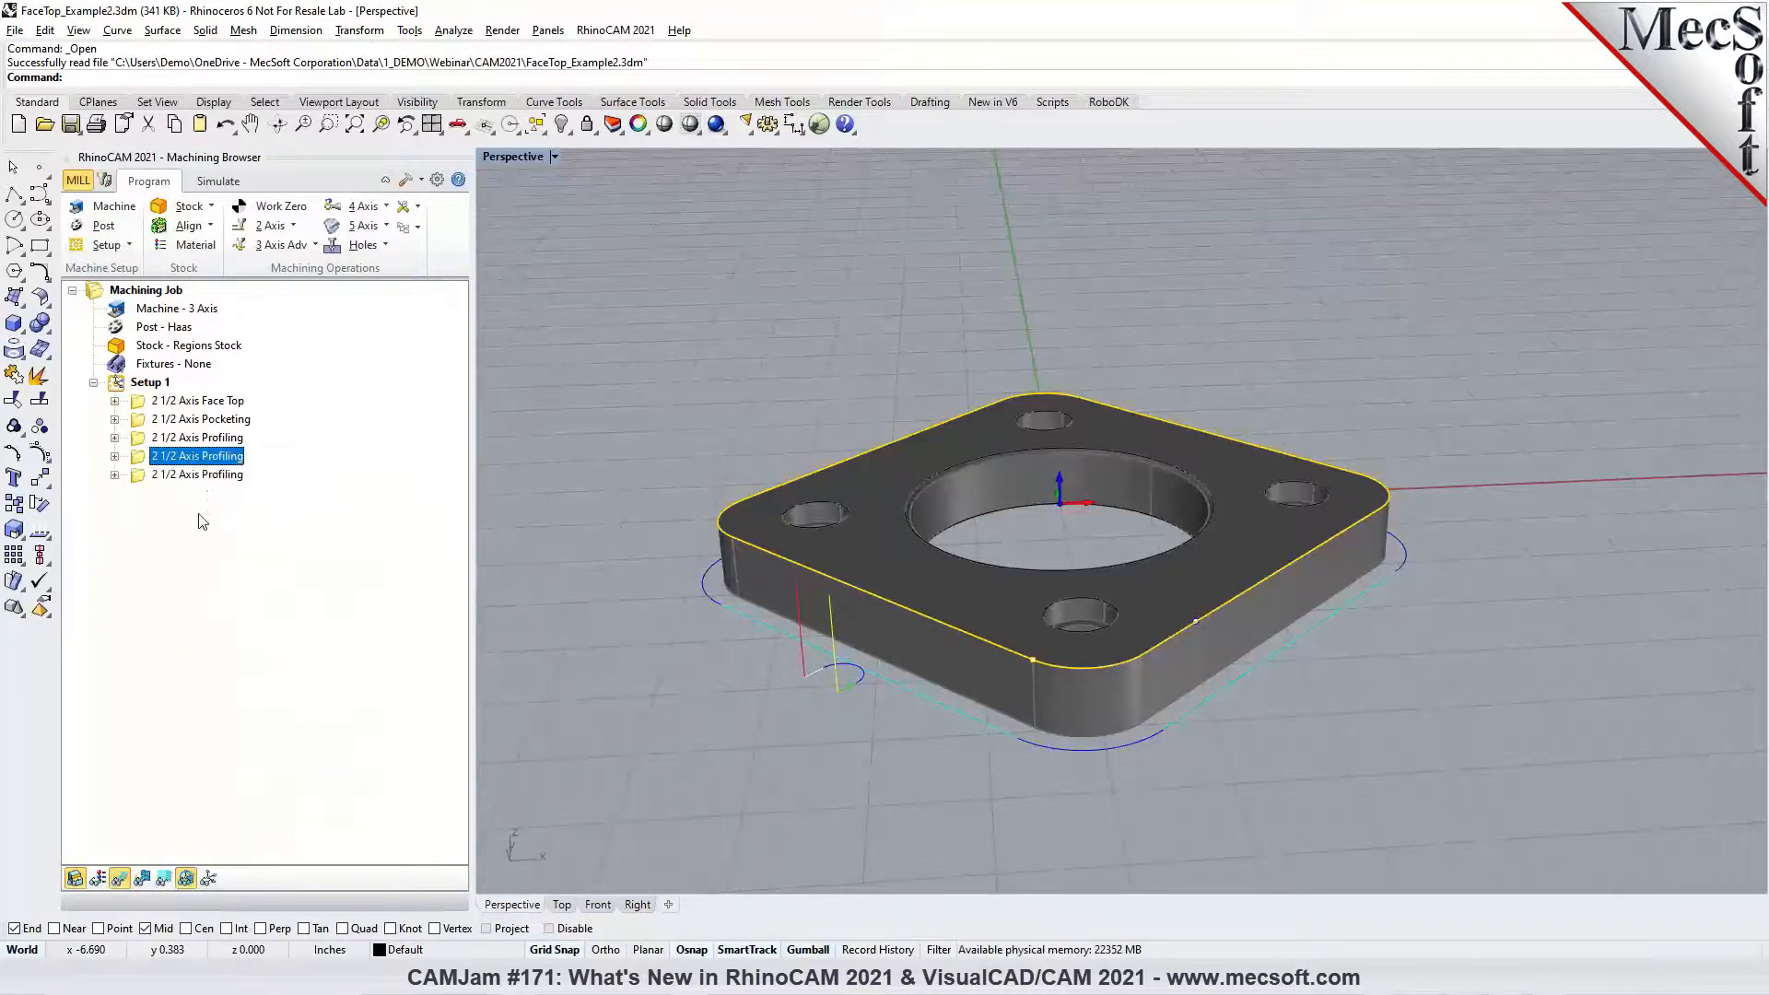
left_click(201, 465)
right_click(201, 461)
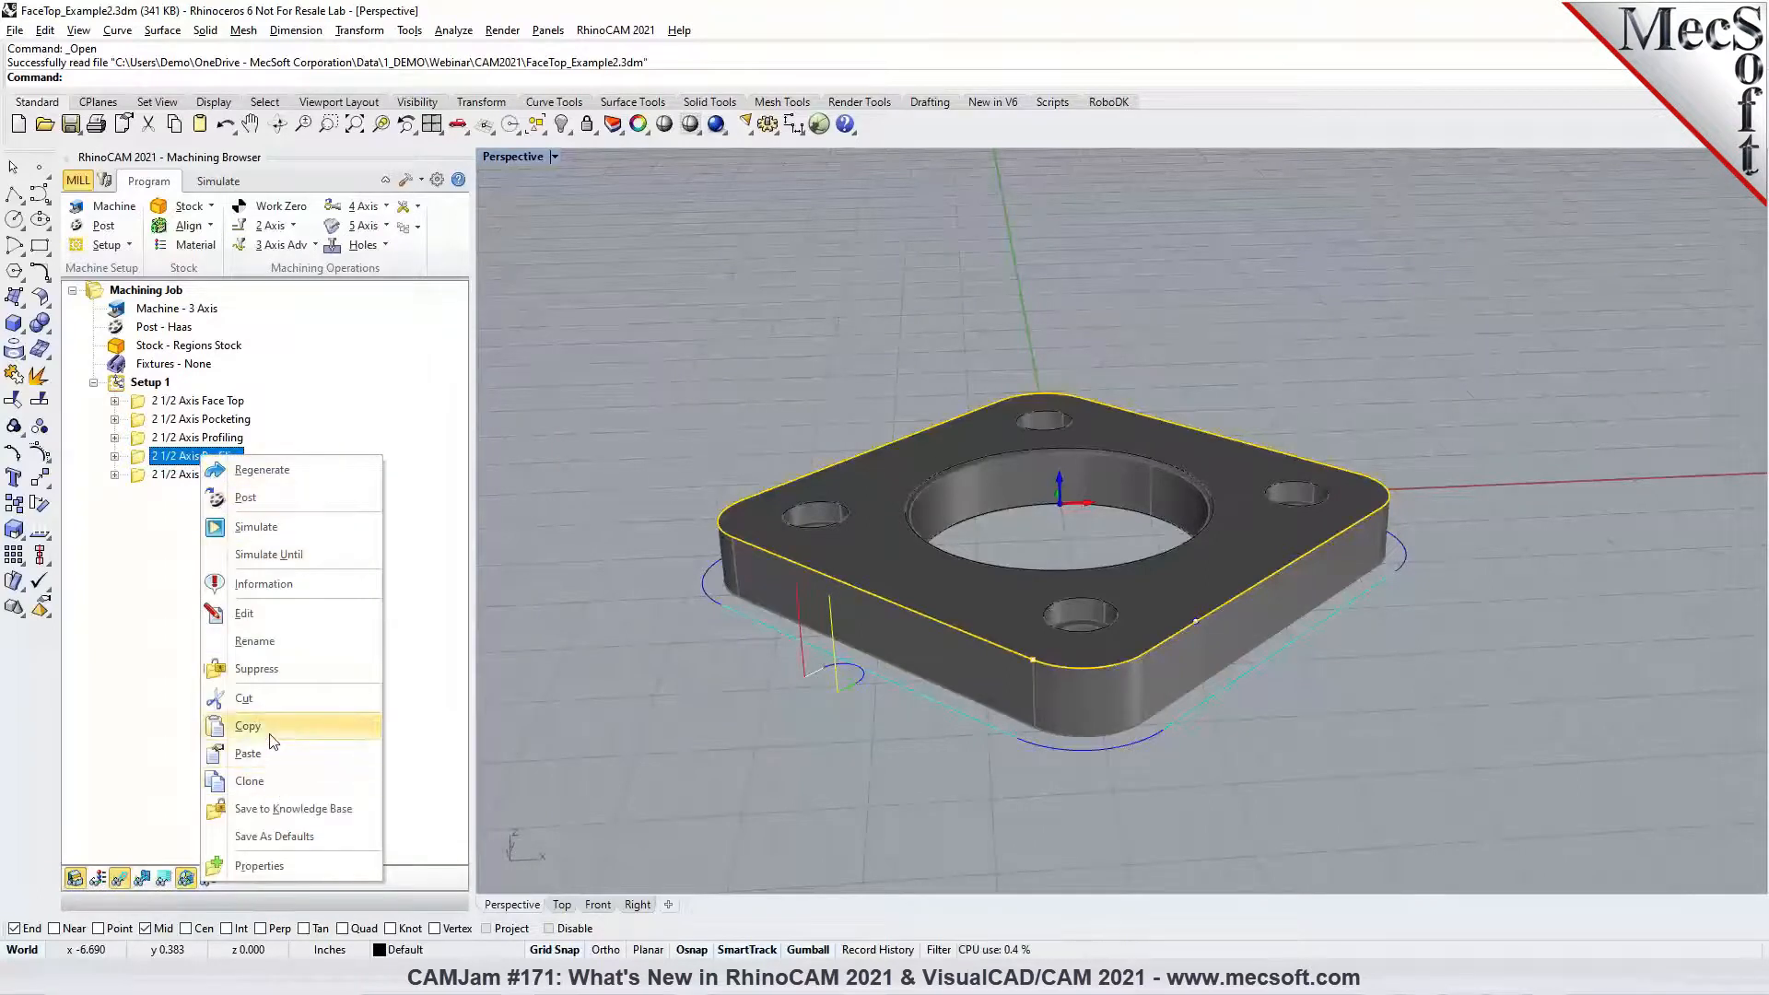
Review the machining operations information for Setup 1, including tools, feeds, spindle speeds and machining times, and dismiss it
left_click(147, 385)
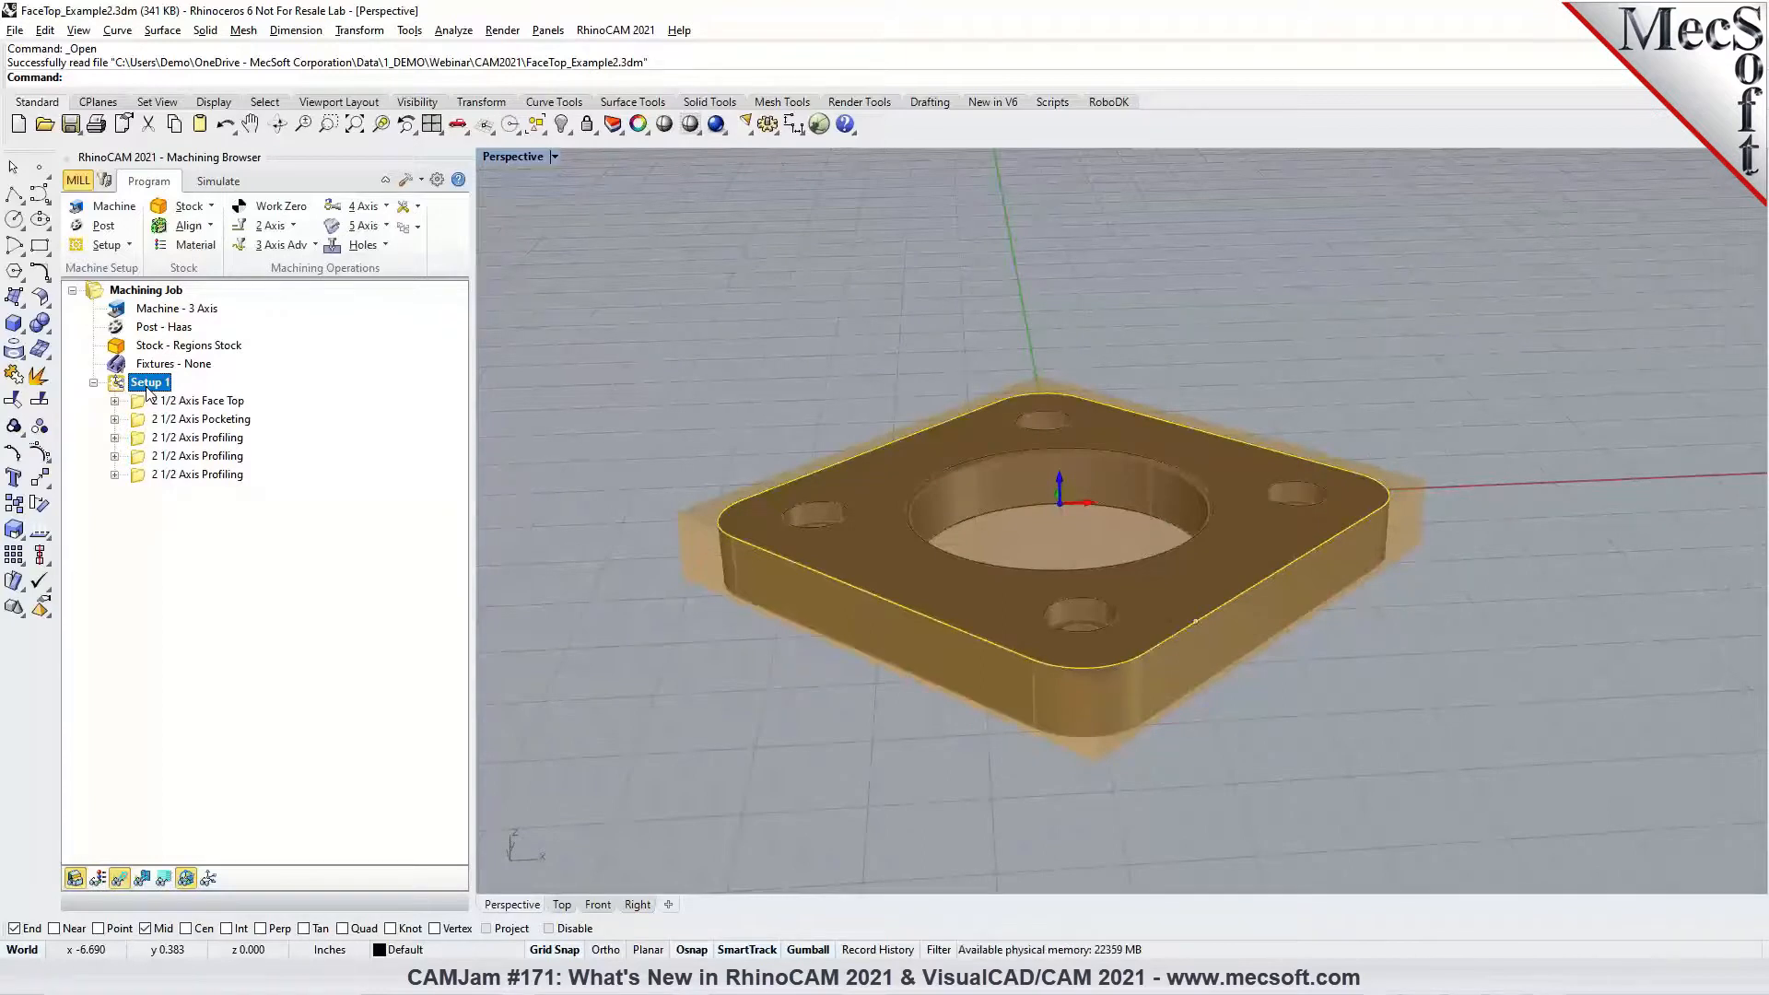
right_click(150, 387)
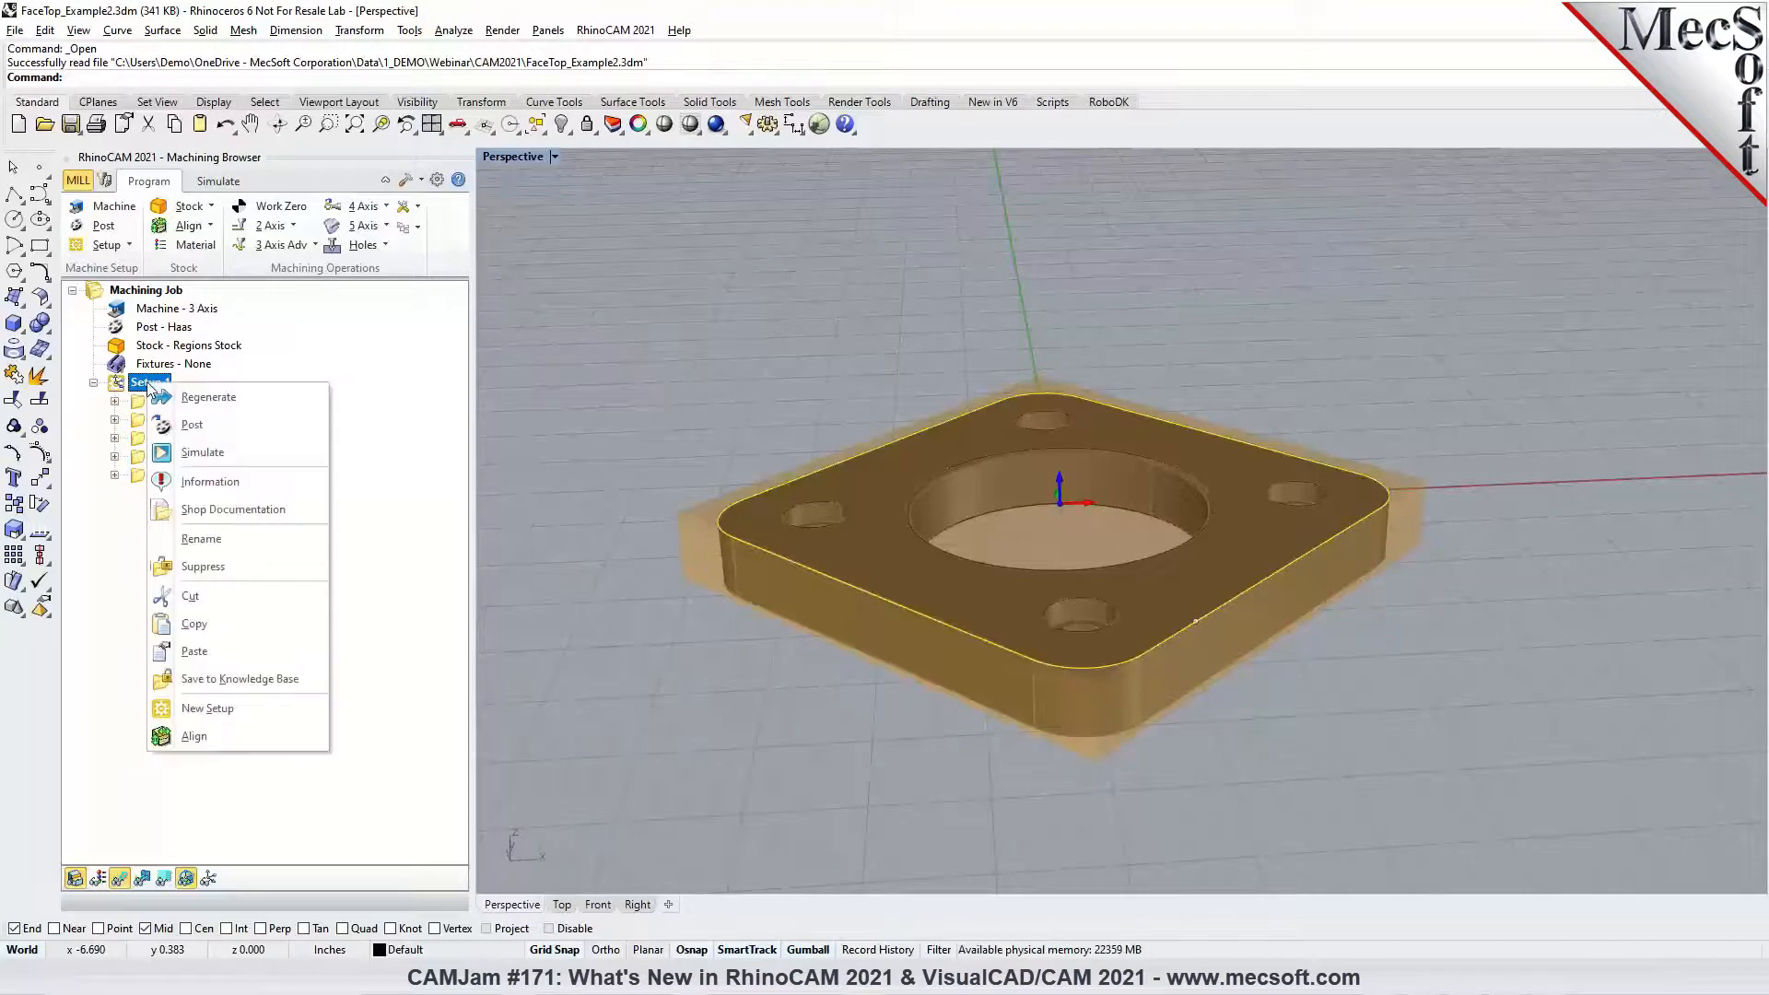
left_click(230, 480)
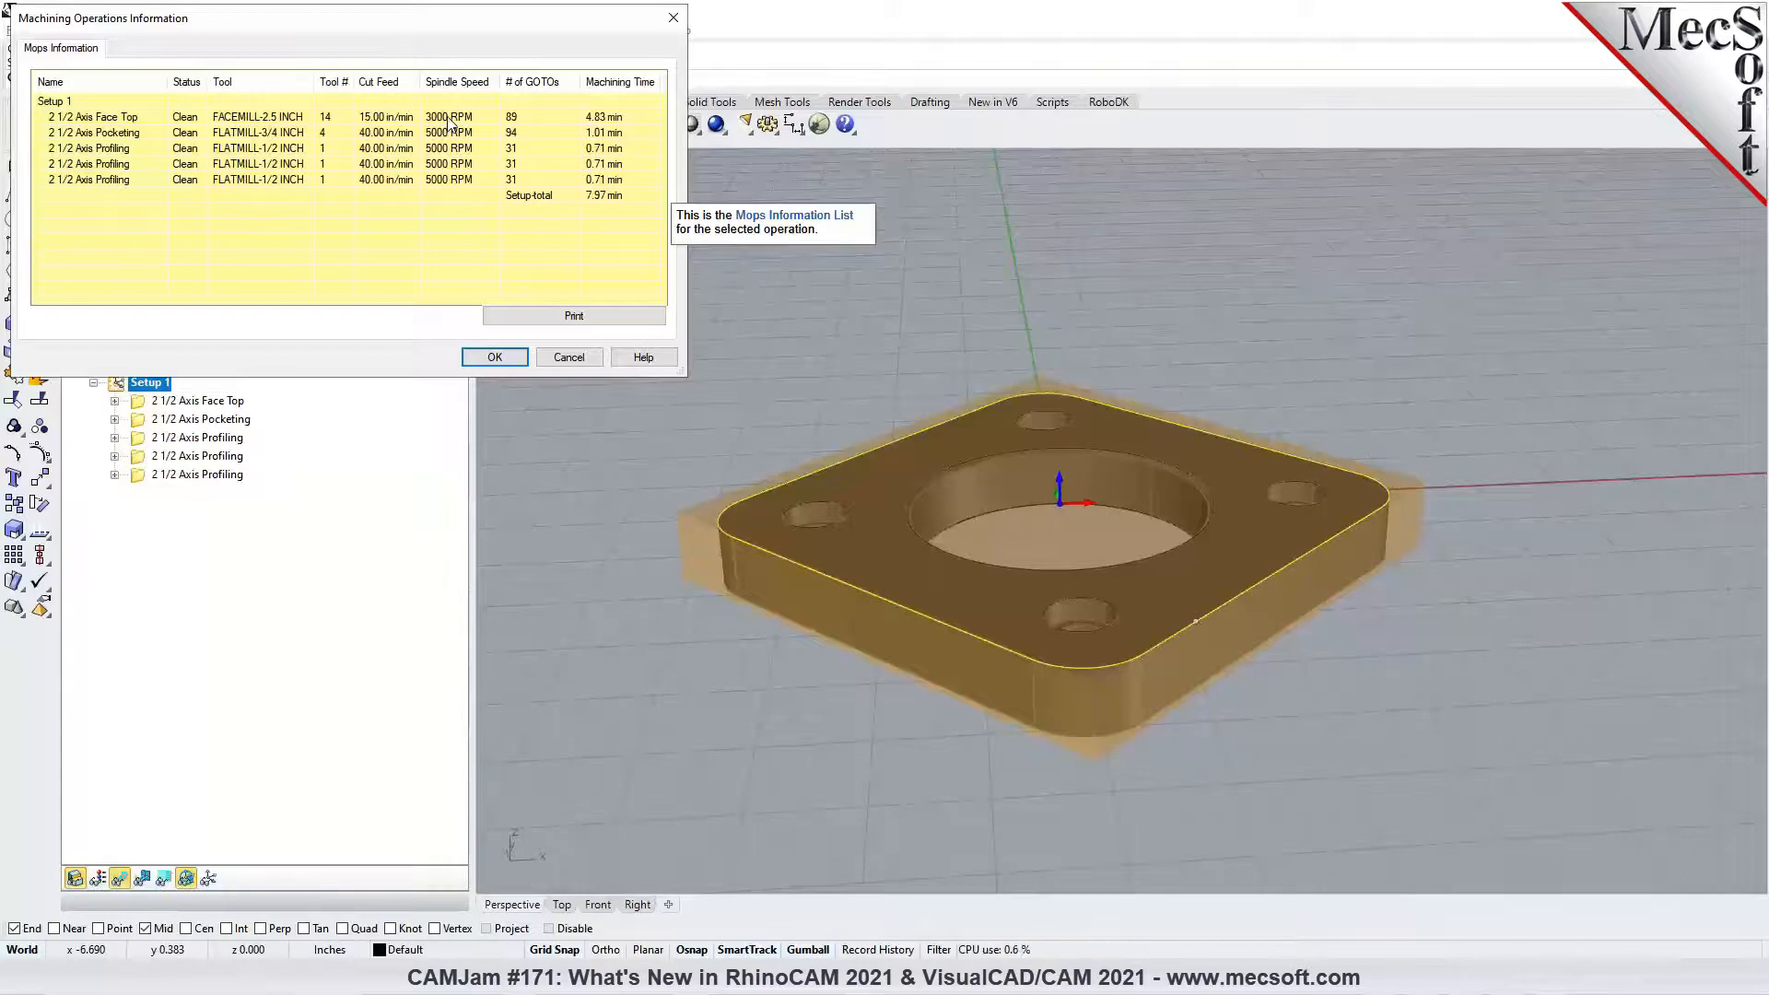
left_click(567, 359)
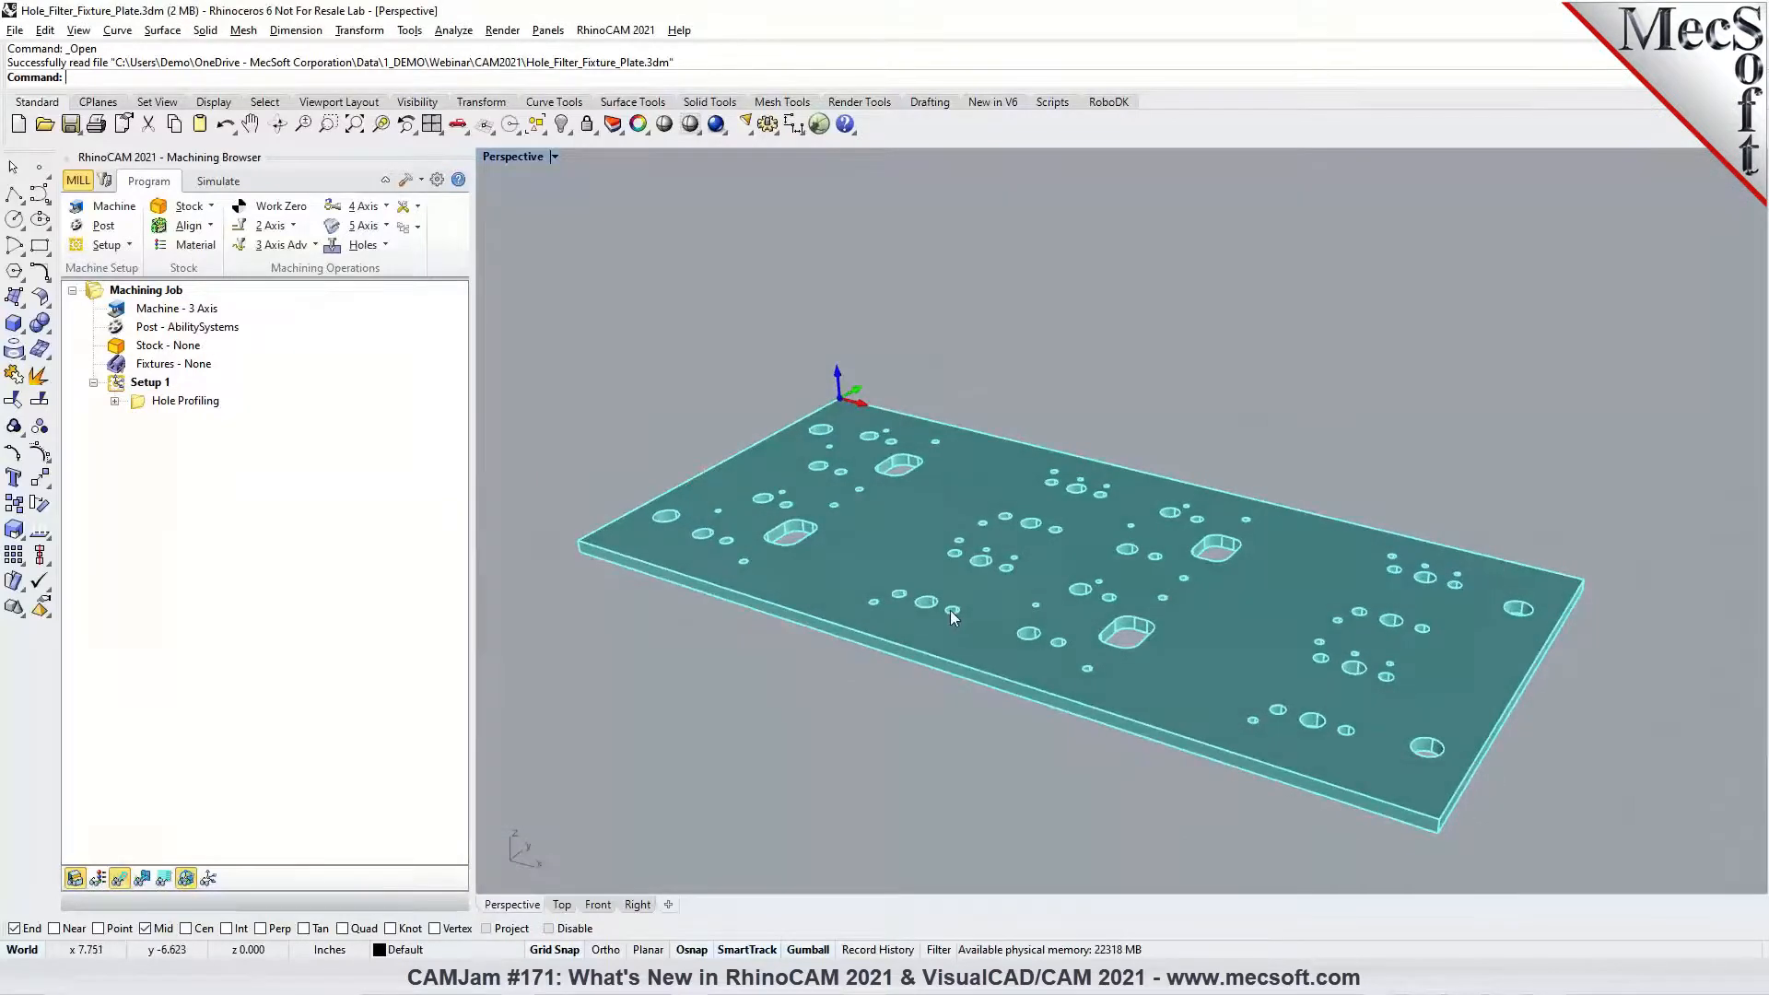
Switch to Hole_Filter_Fixture_Plate.3dm and enable the Hole Profiling operation's diameter filter with a minimum of 0.3 and a maximum of 0.5
left_click(292, 227)
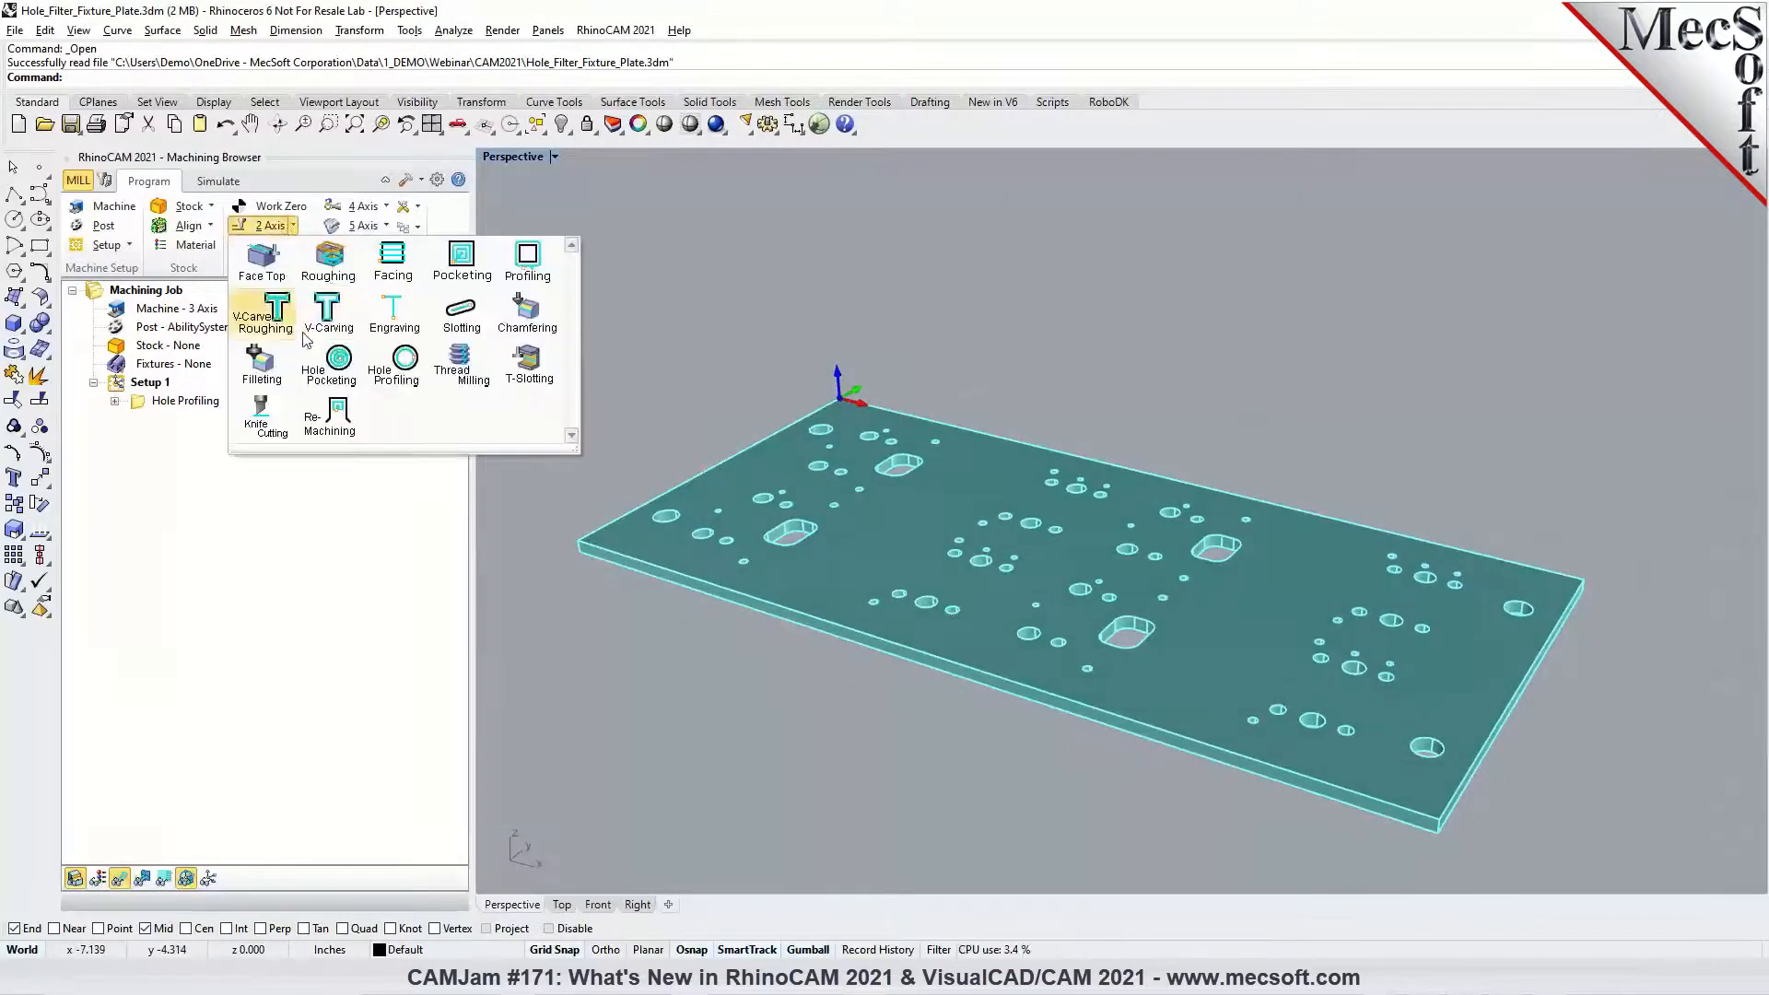
left_click(143, 404)
double_click(143, 406)
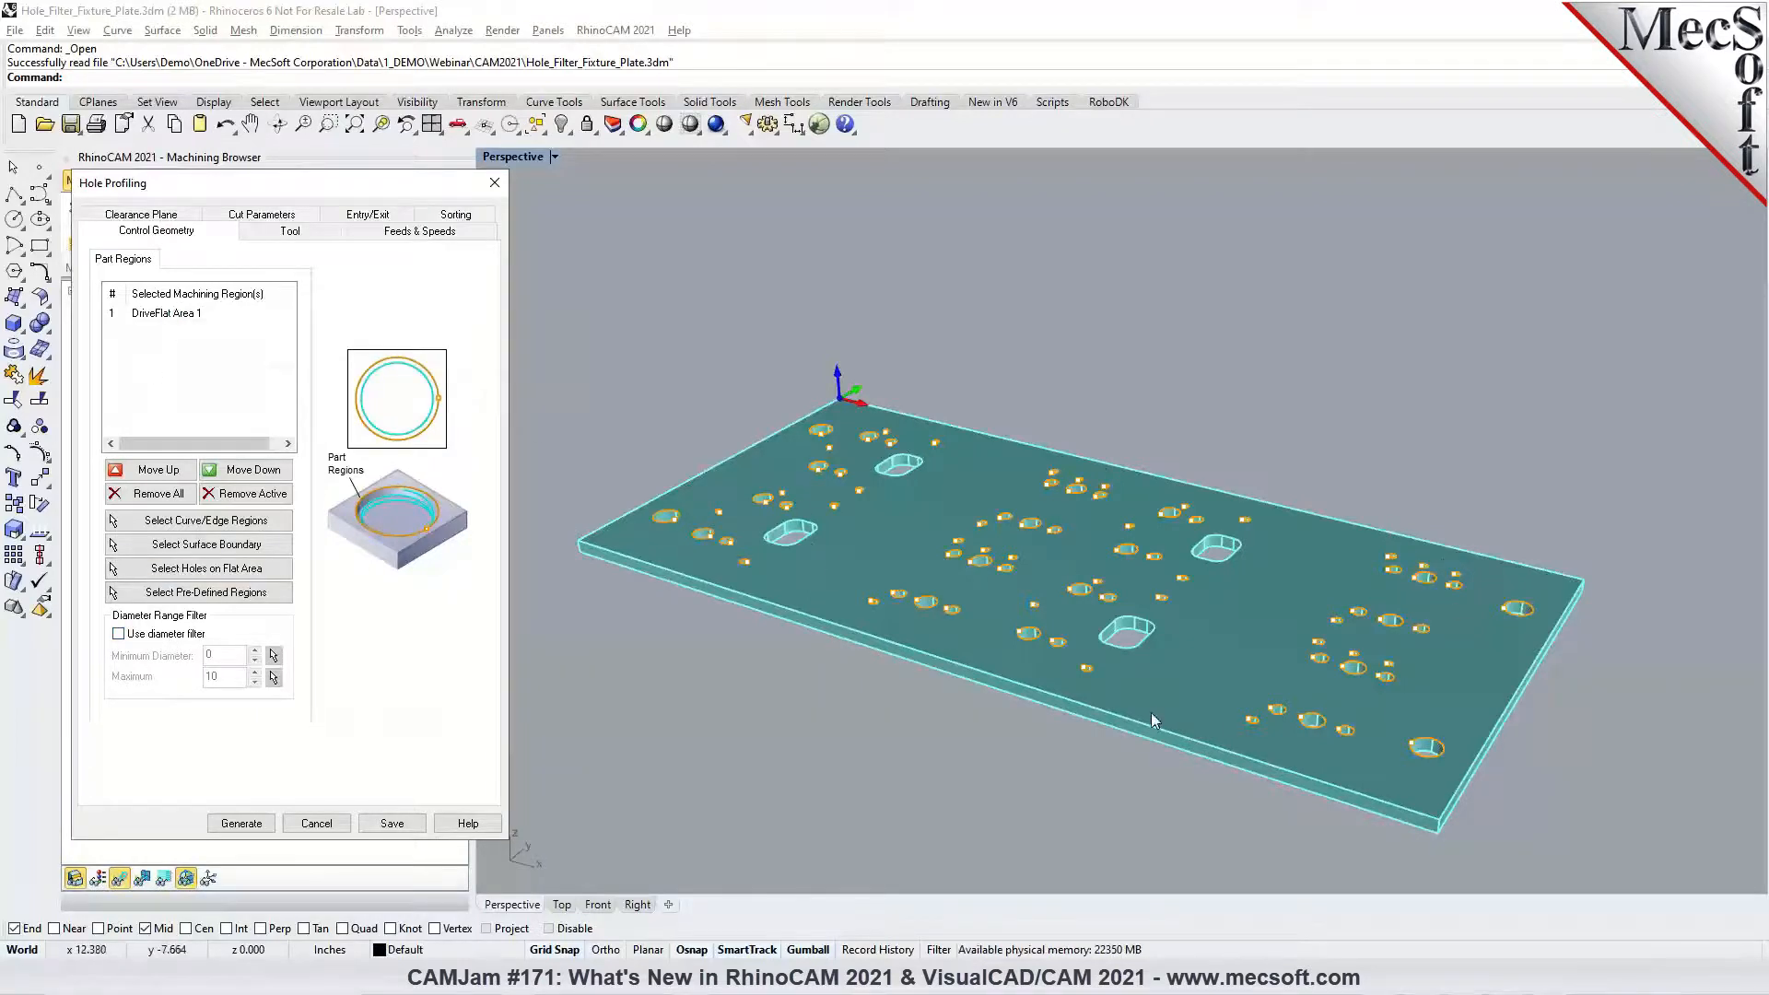
left_click(159, 636)
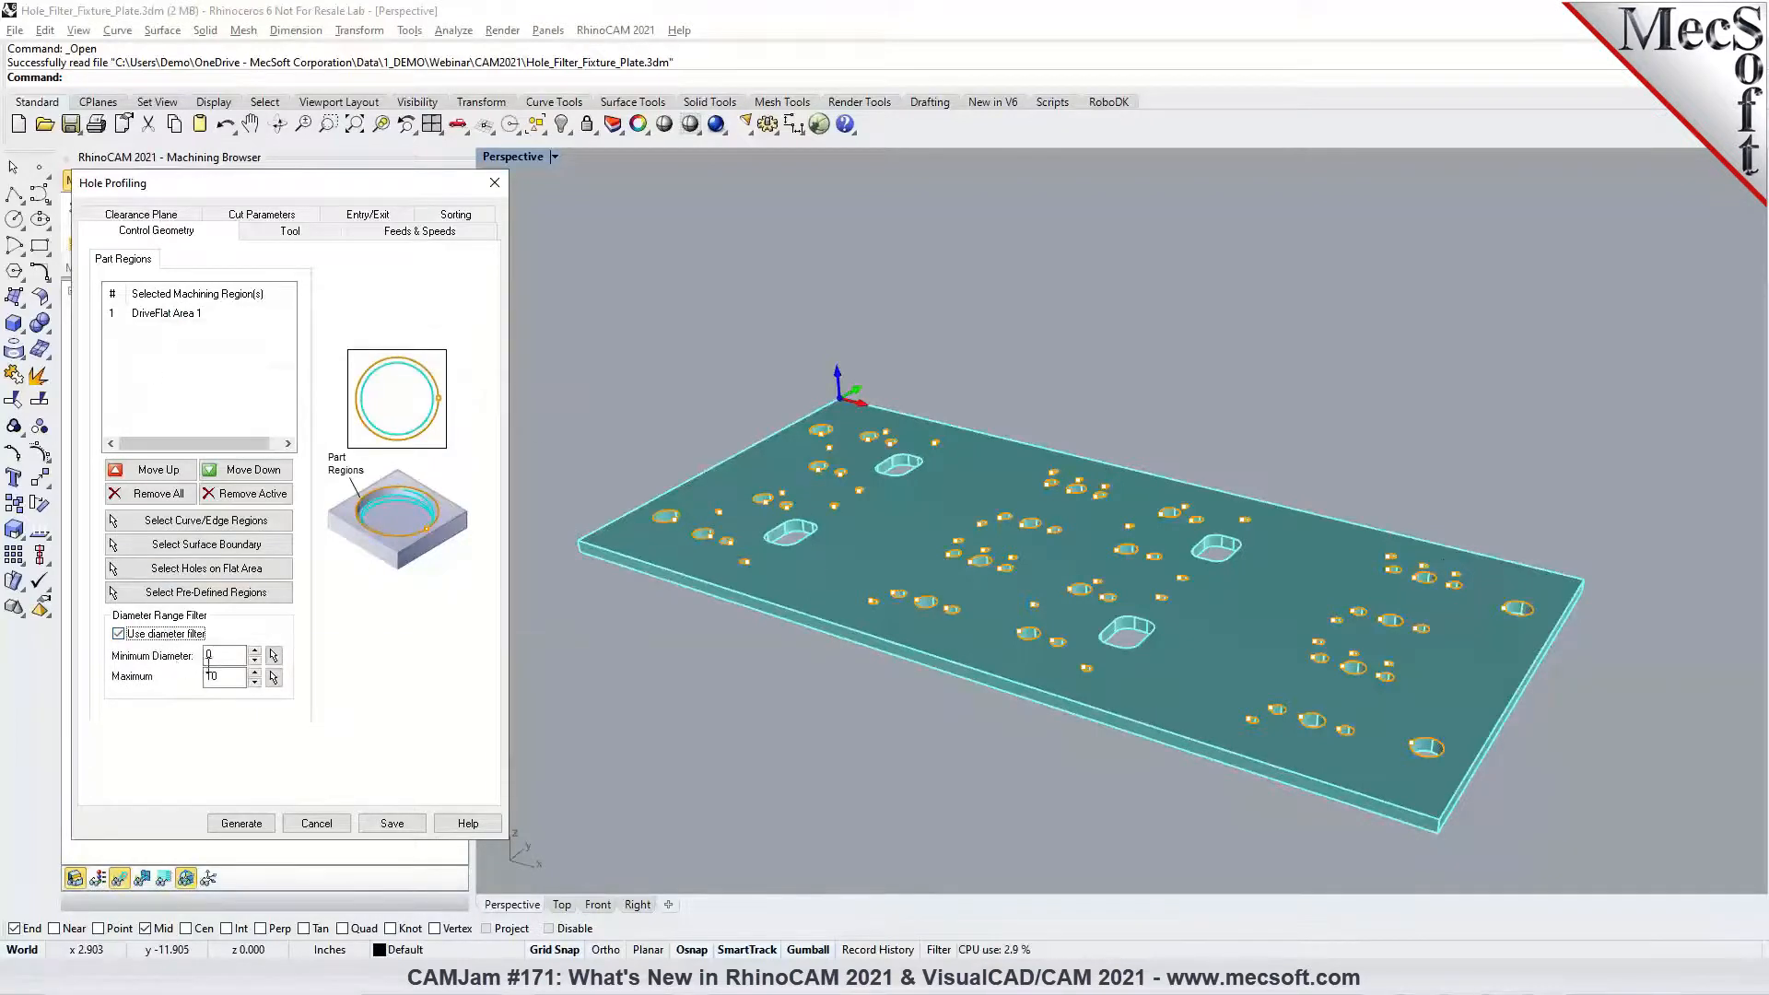
left_click(222, 661)
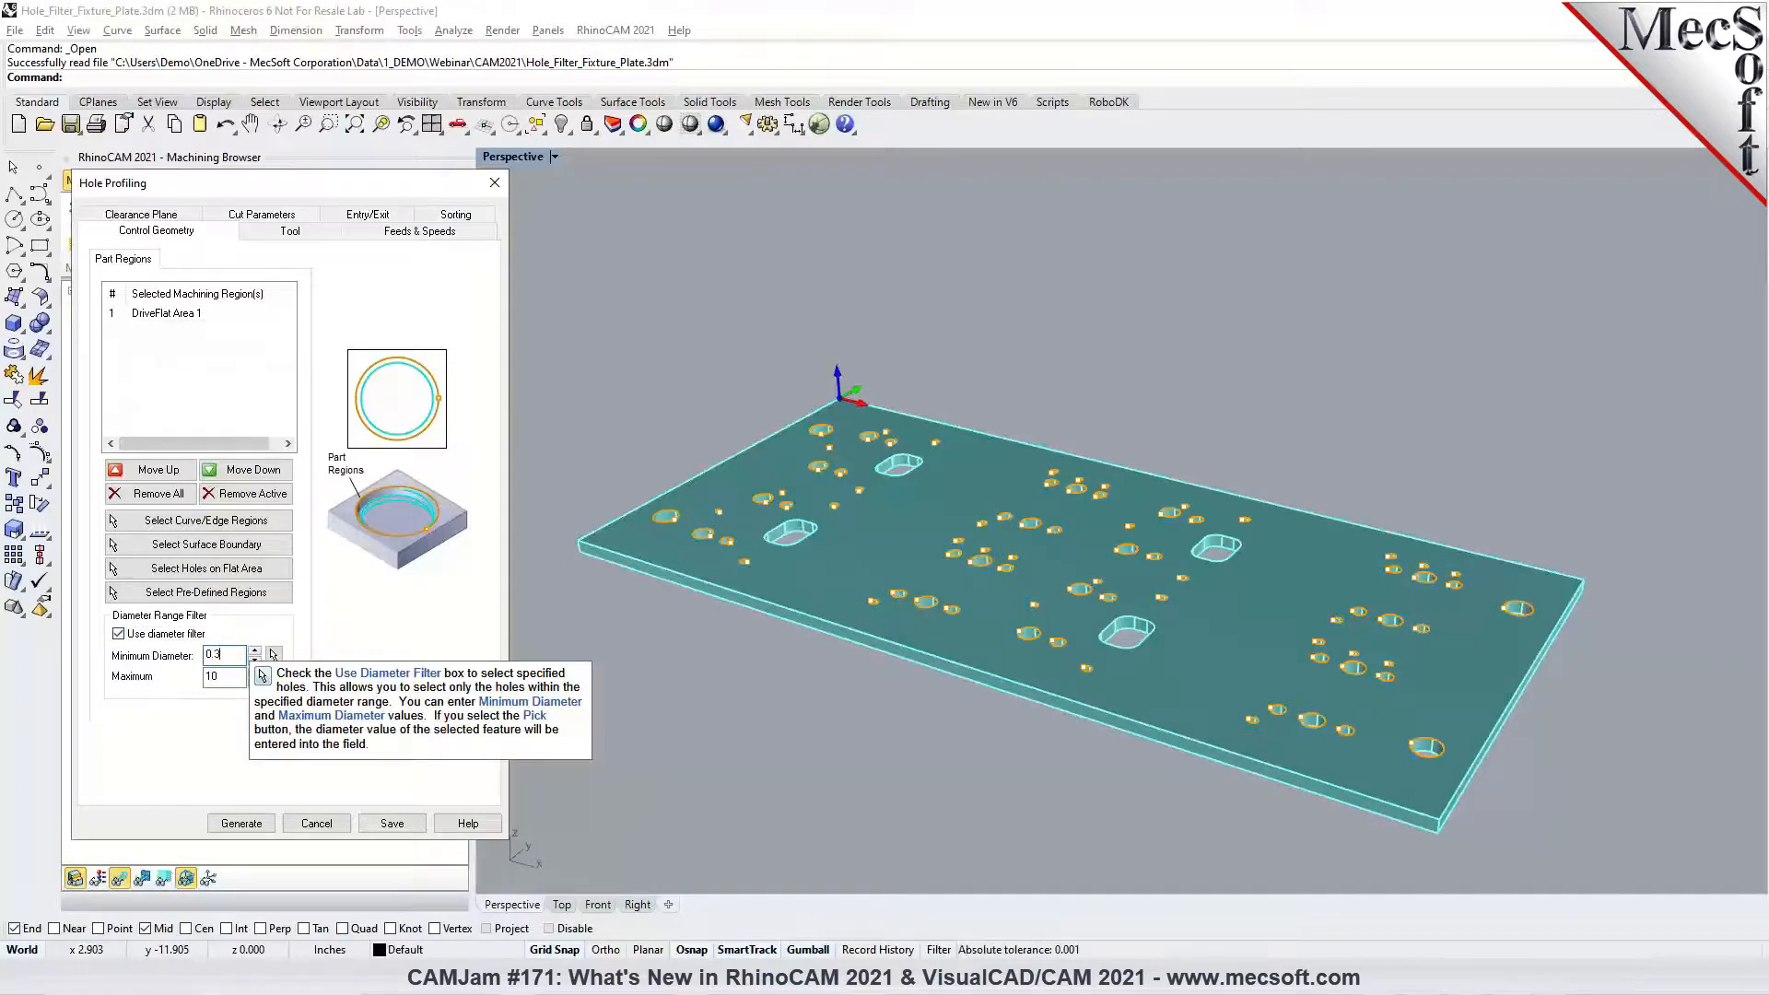
left_click_drag(223, 681, 174, 682)
type("0.5")
left_click(644, 706)
Check the filtered holes on the fixture plate and generate the Hole Profiling toolpath
scroll(722, 532, "down", 2)
scroll(721, 529, "up", 2)
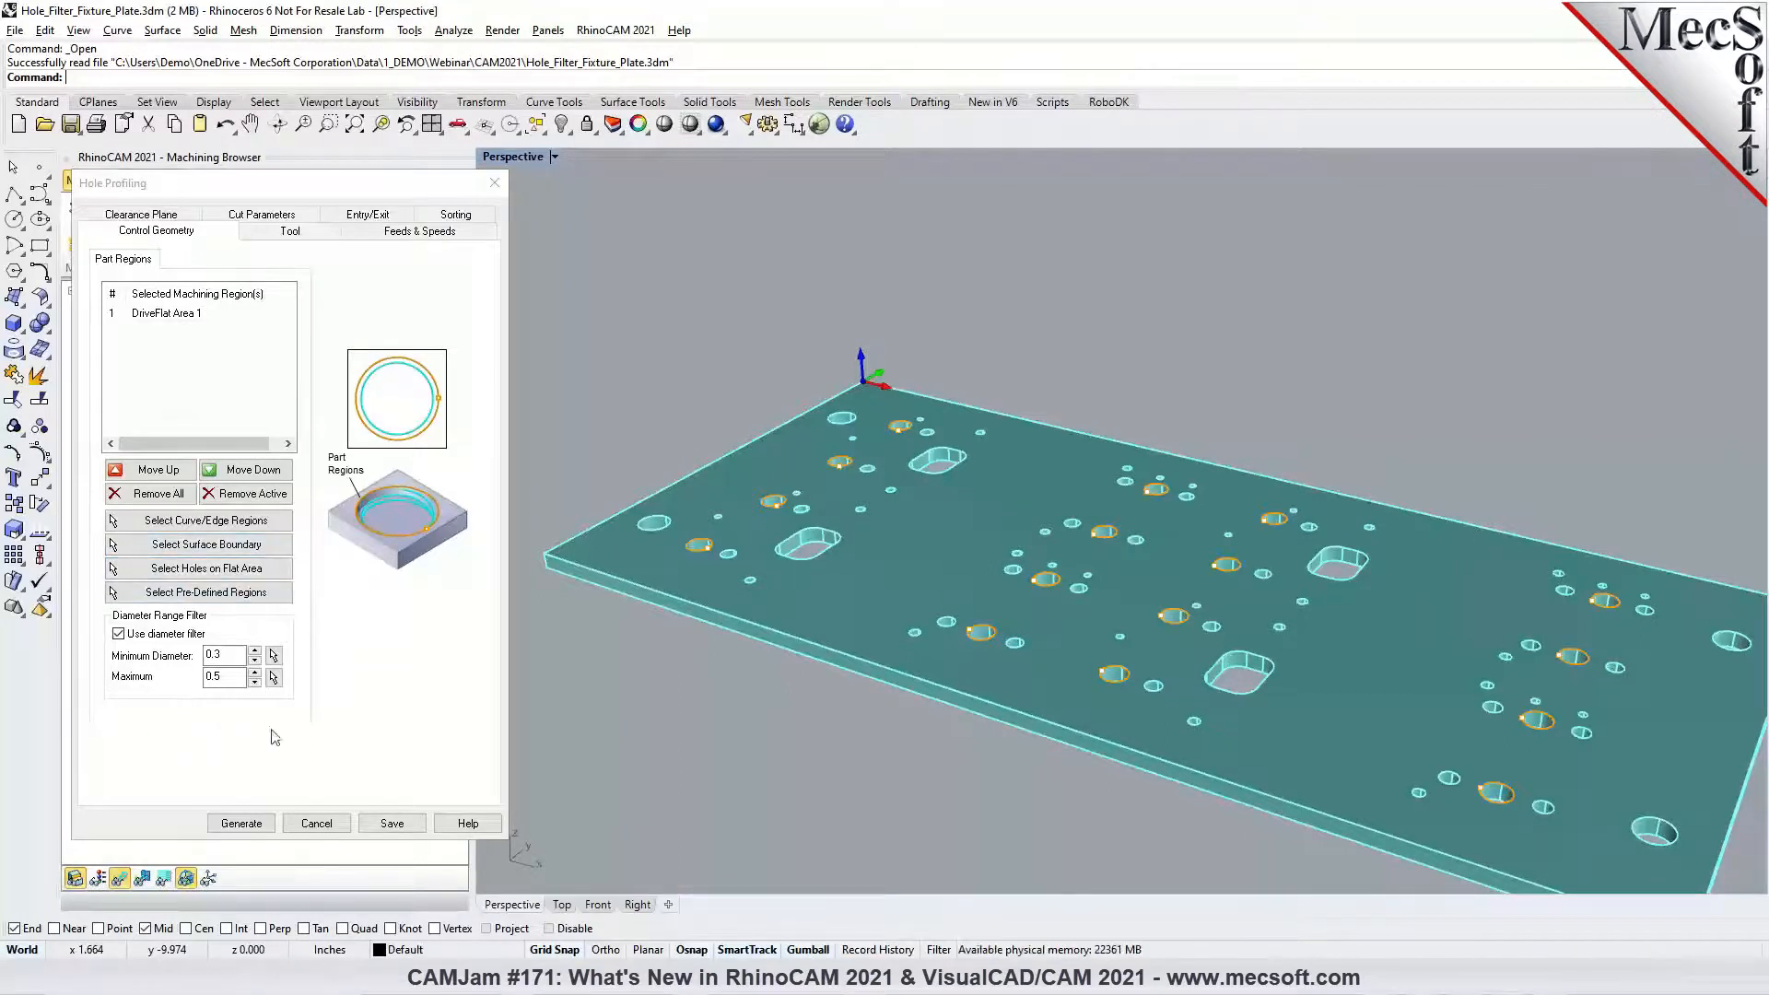
left_click(241, 823)
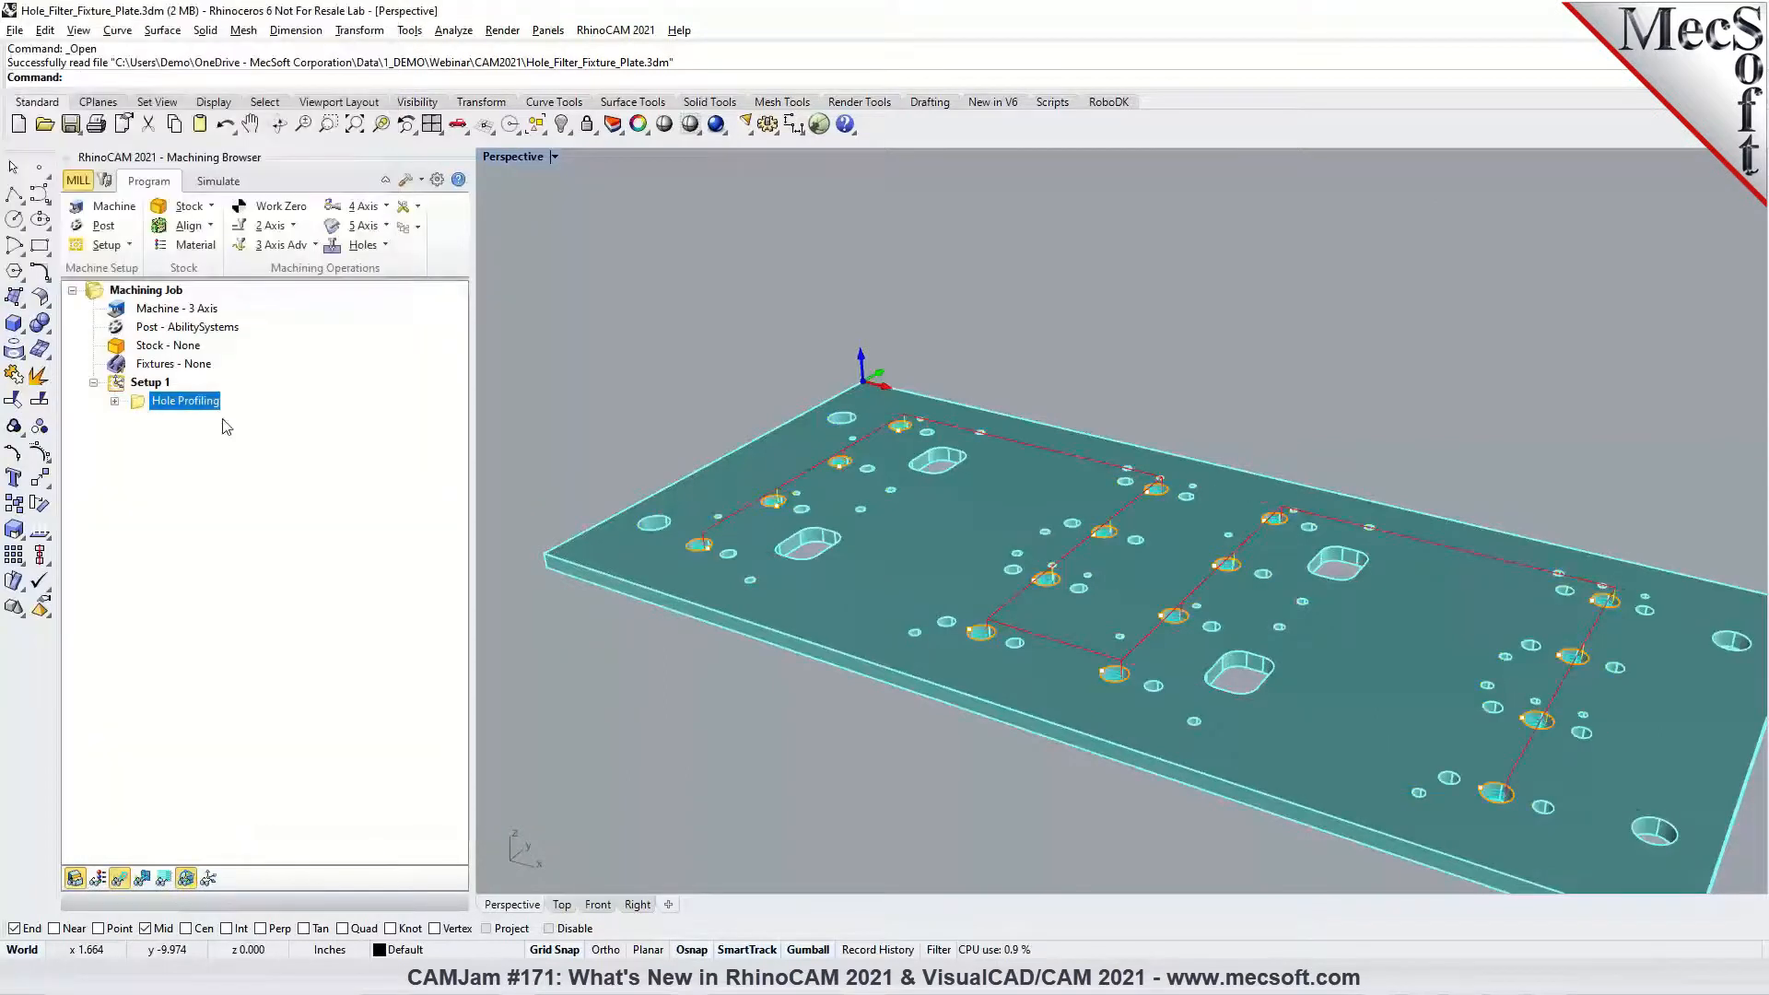
Open a new Hole Pocketing operation to check its diameter range filter options, and cancel it
left_click(269, 226)
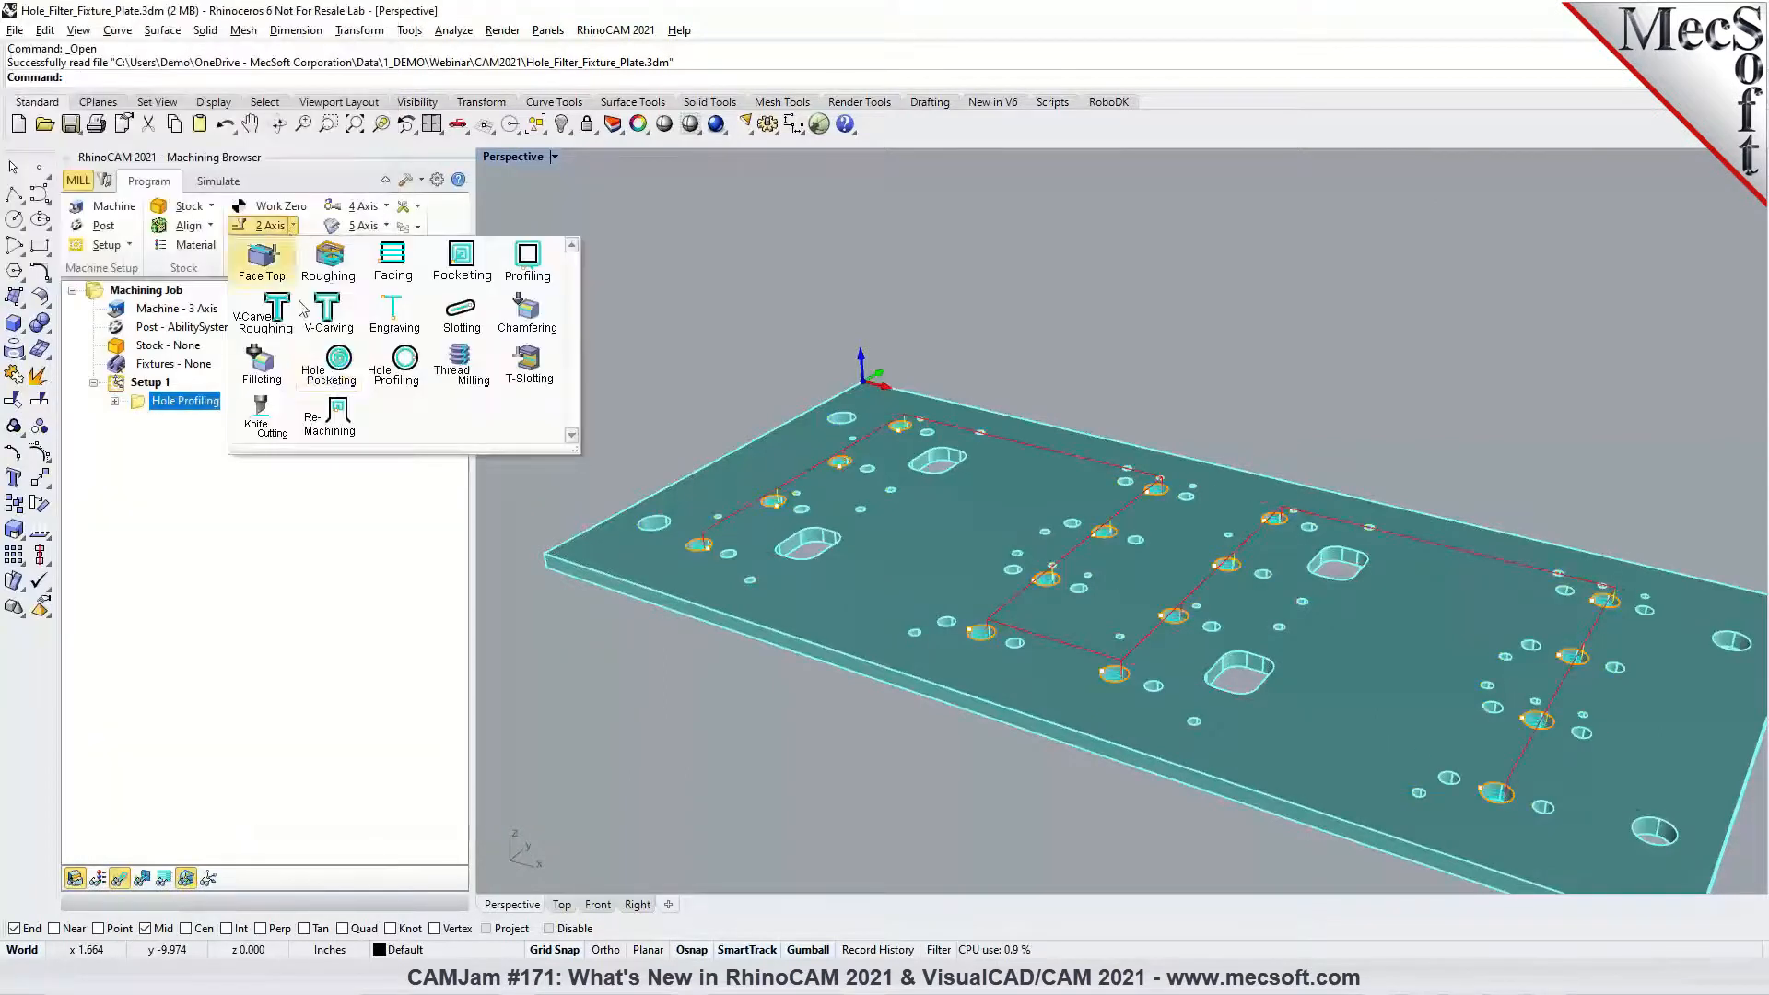
left_click(336, 374)
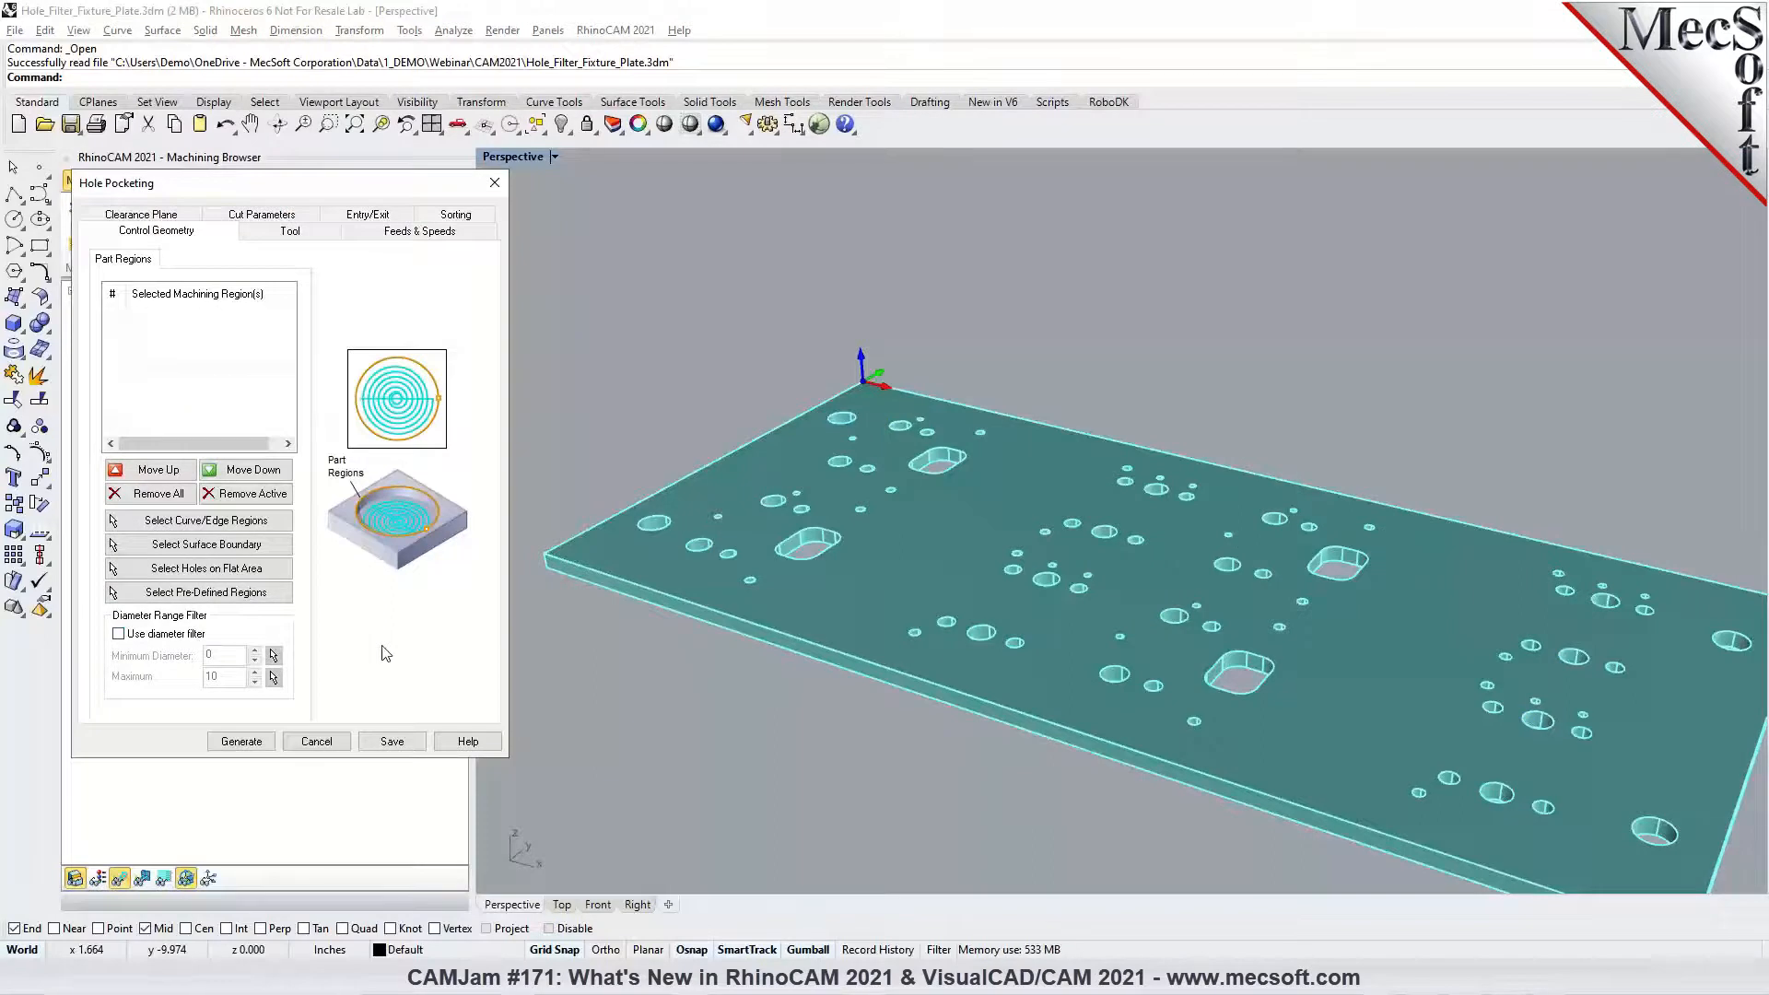
left_click(316, 742)
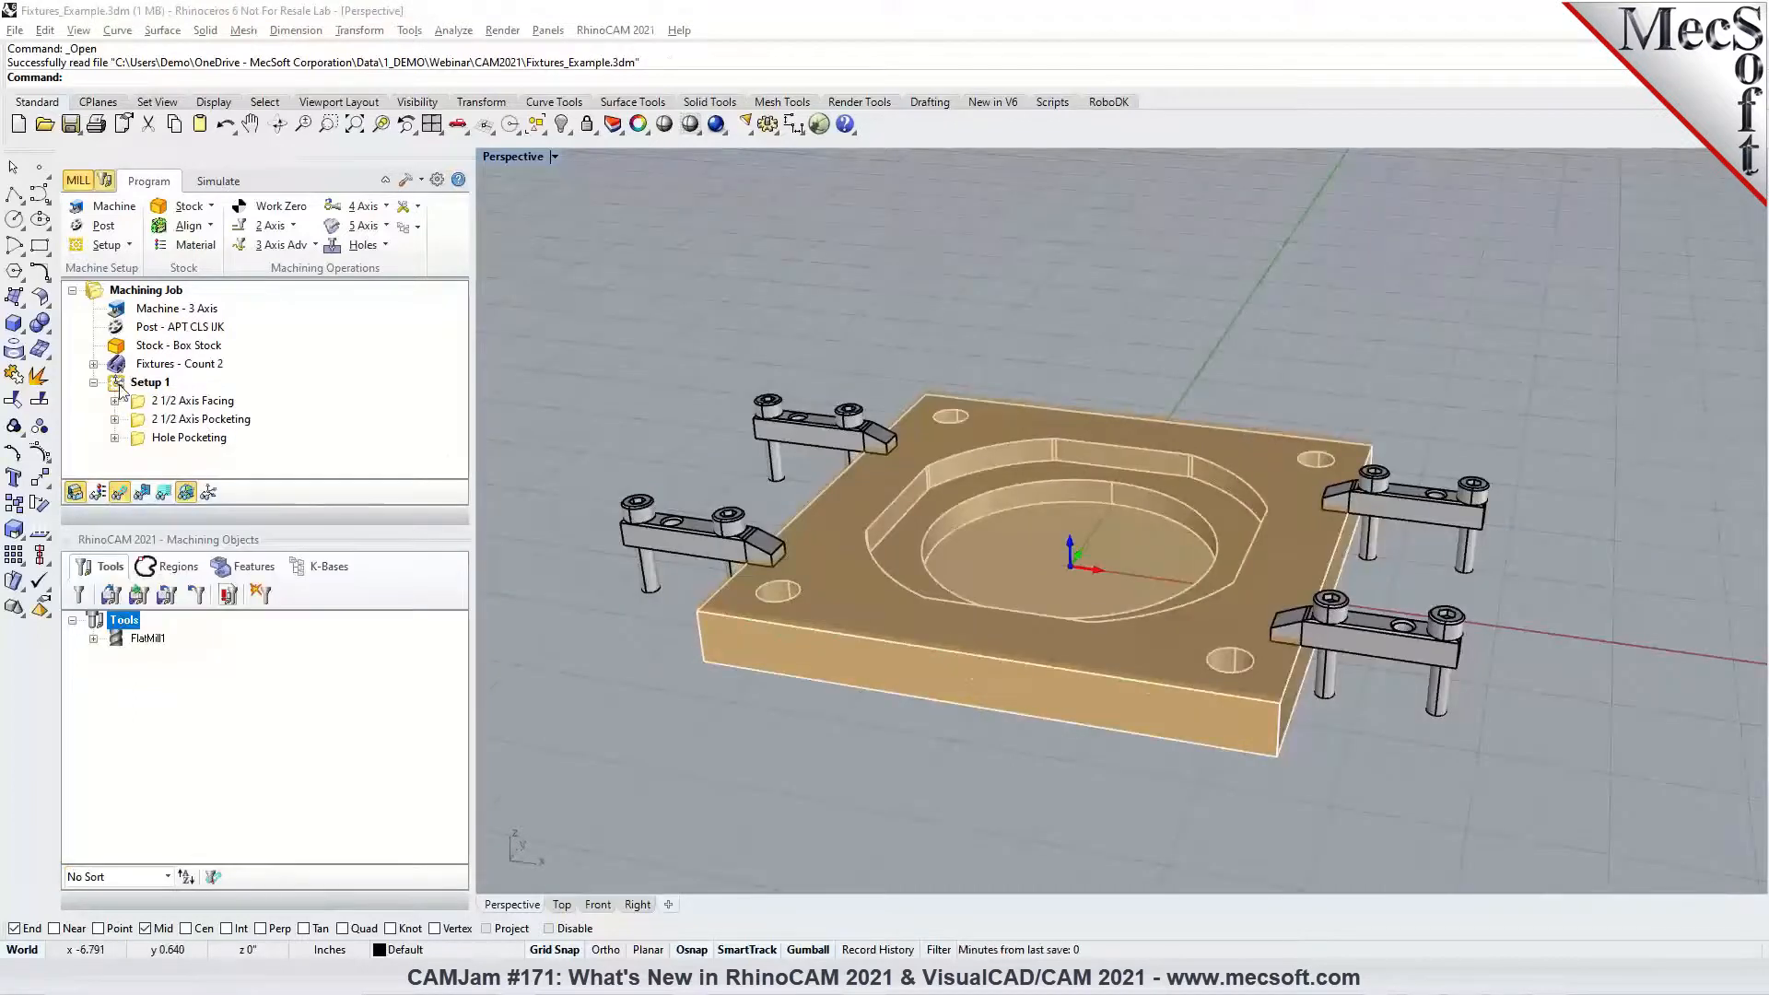
Review the fixtures selectable for Setup 1 in Fixtures_Example.3dm and close the setup without assigning any
left_click(120, 390)
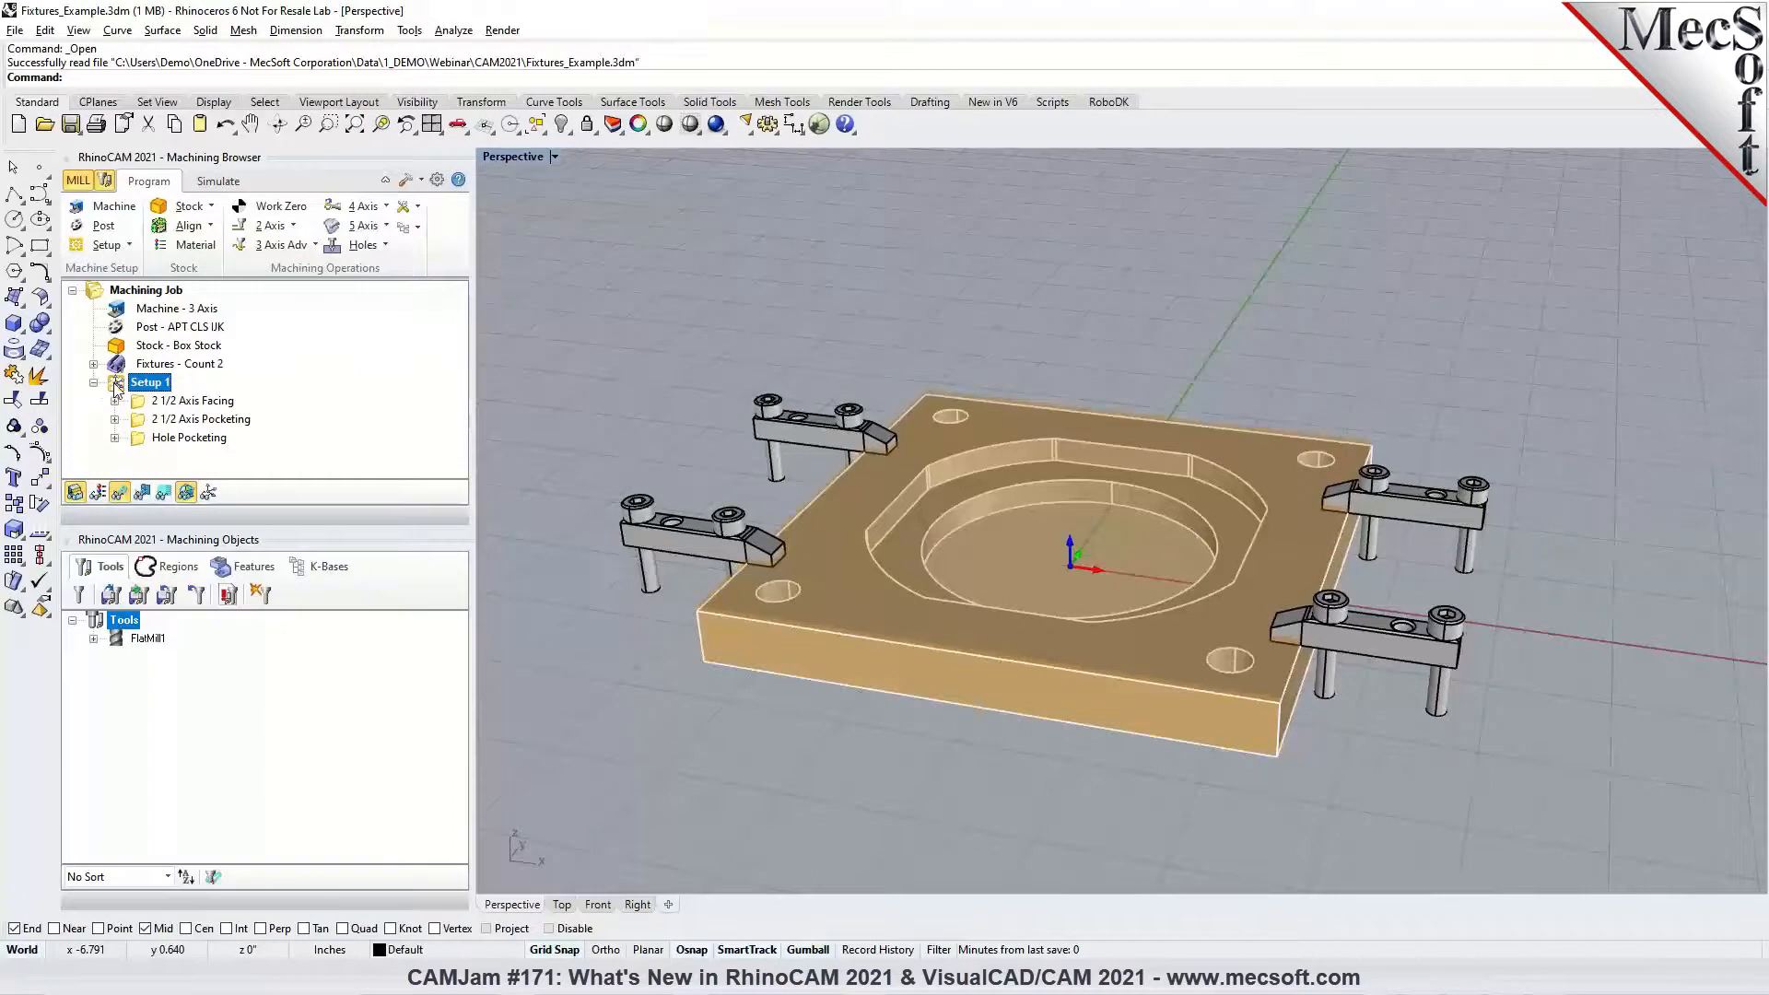
double_click(117, 388)
left_click(236, 218)
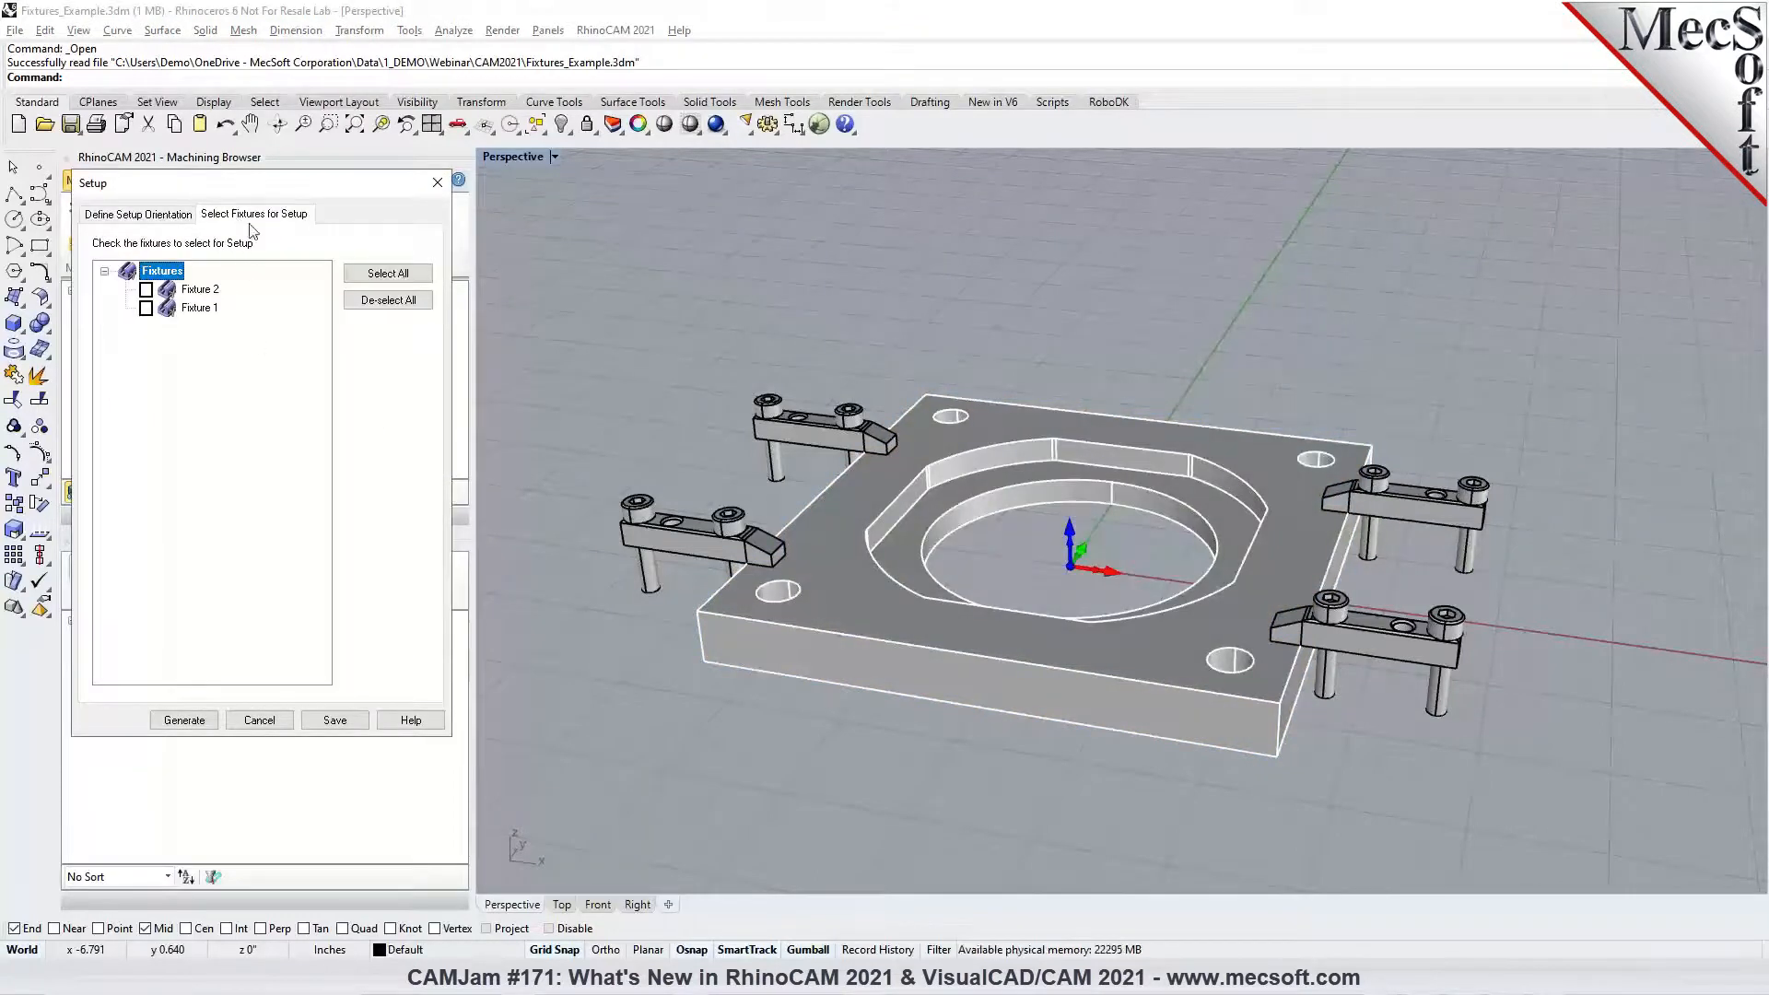
left_click_drag(282, 192, 556, 153)
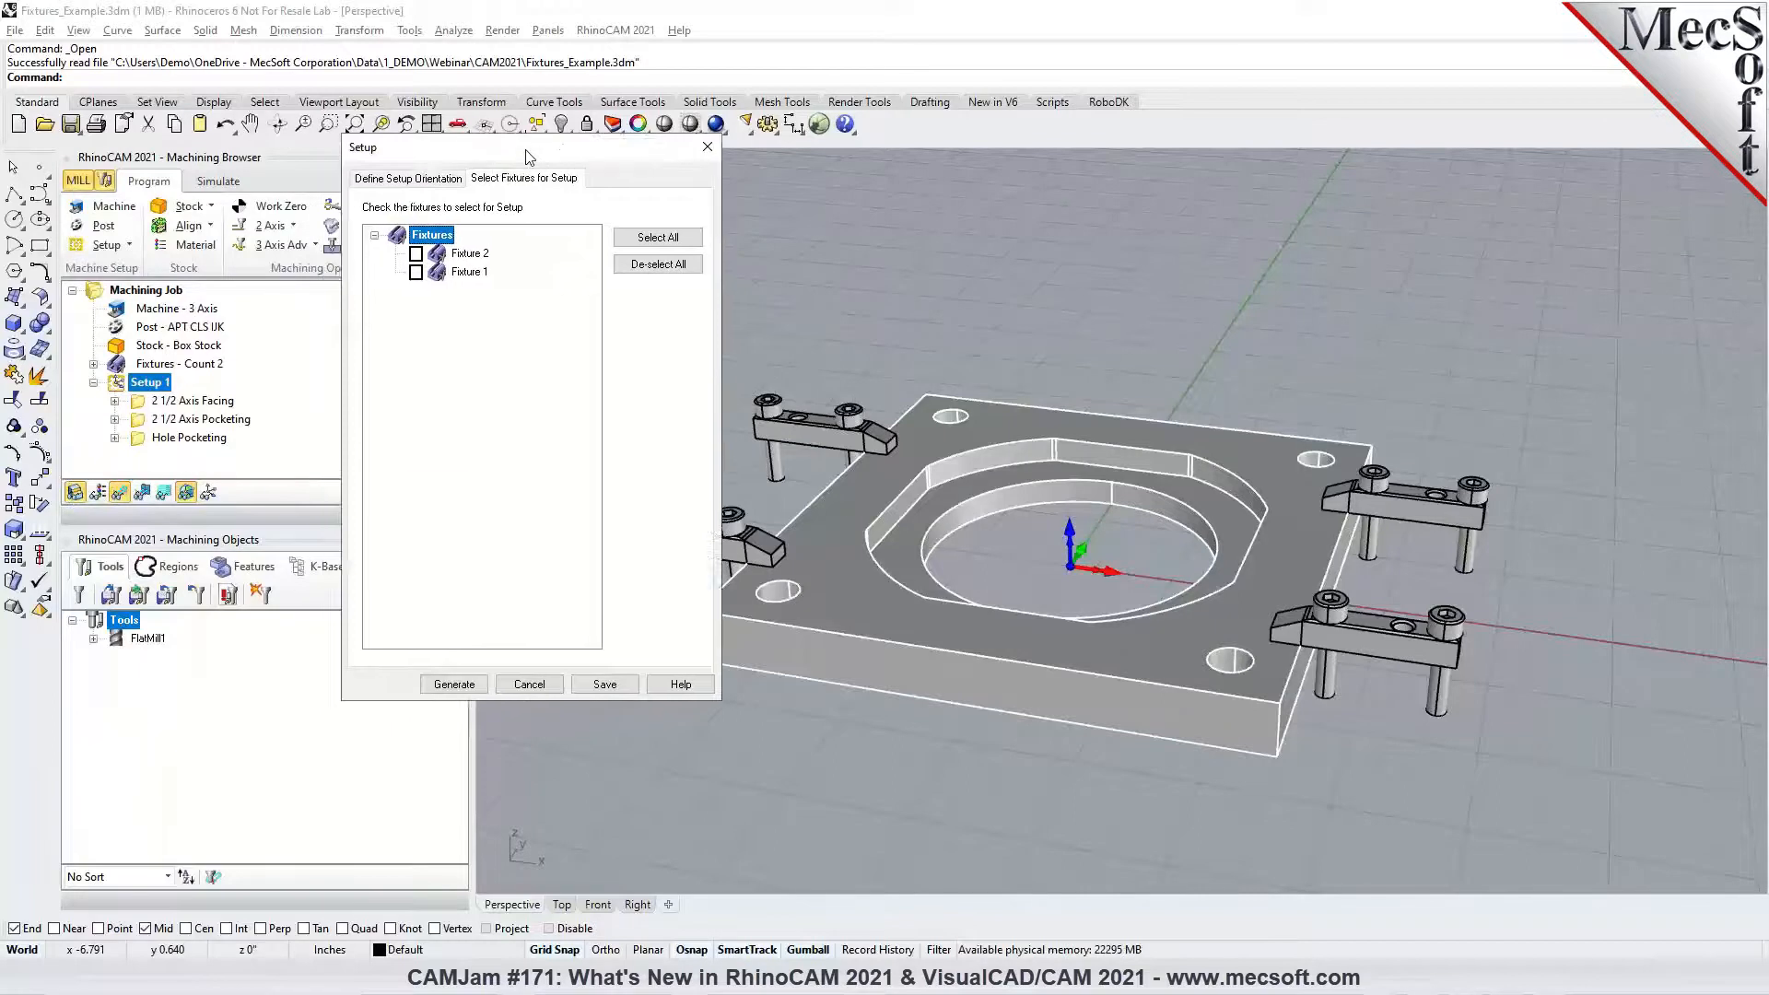
left_click(712, 146)
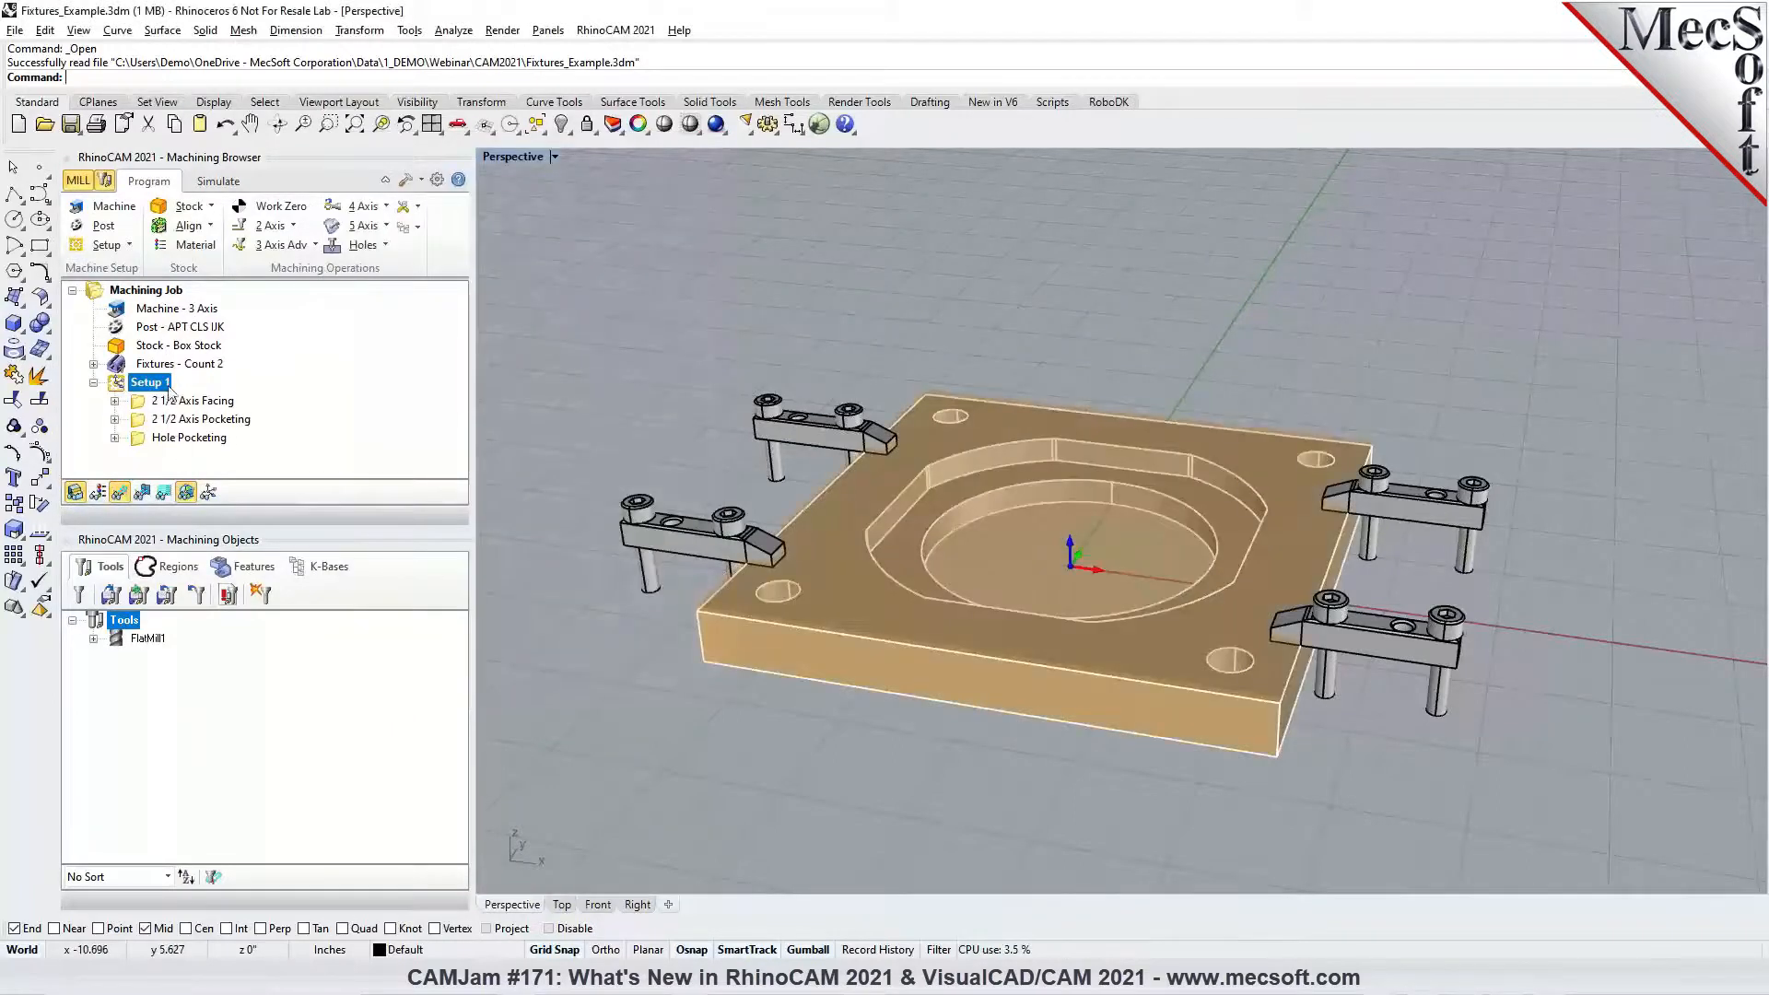
Assign Fixture 1 to Setup 1 and generate the setup
double_click(117, 387)
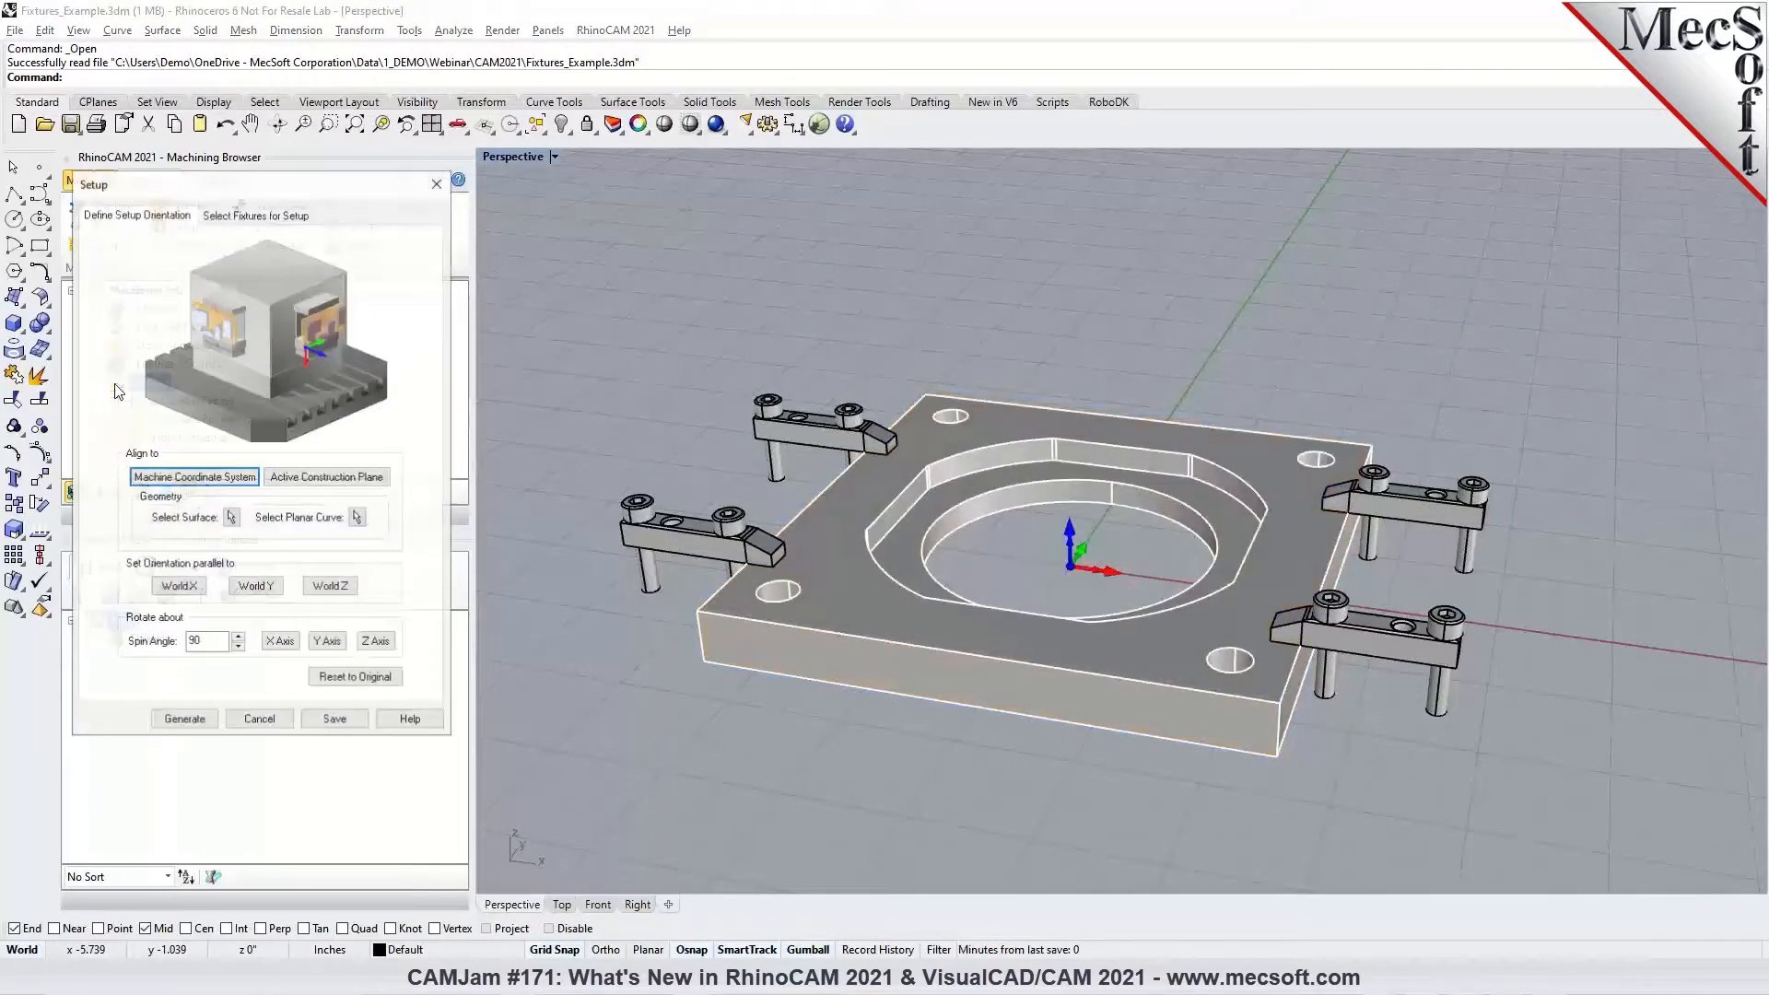
left_click(258, 215)
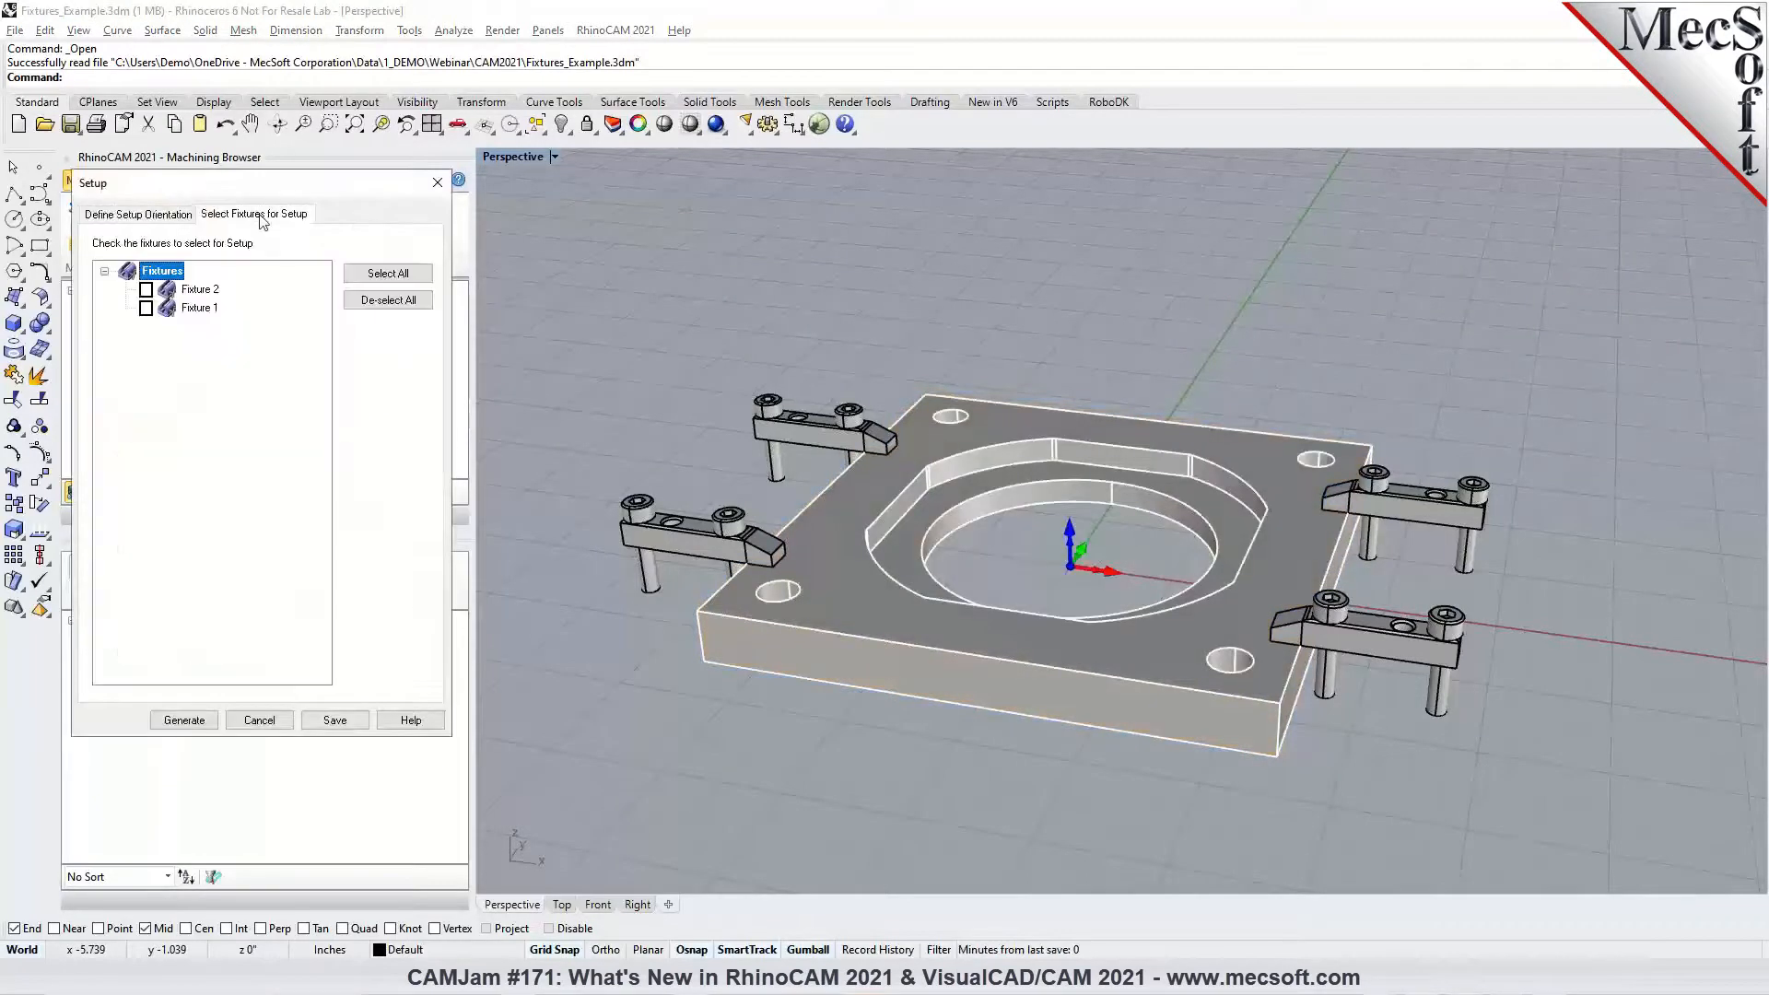
left_click(145, 309)
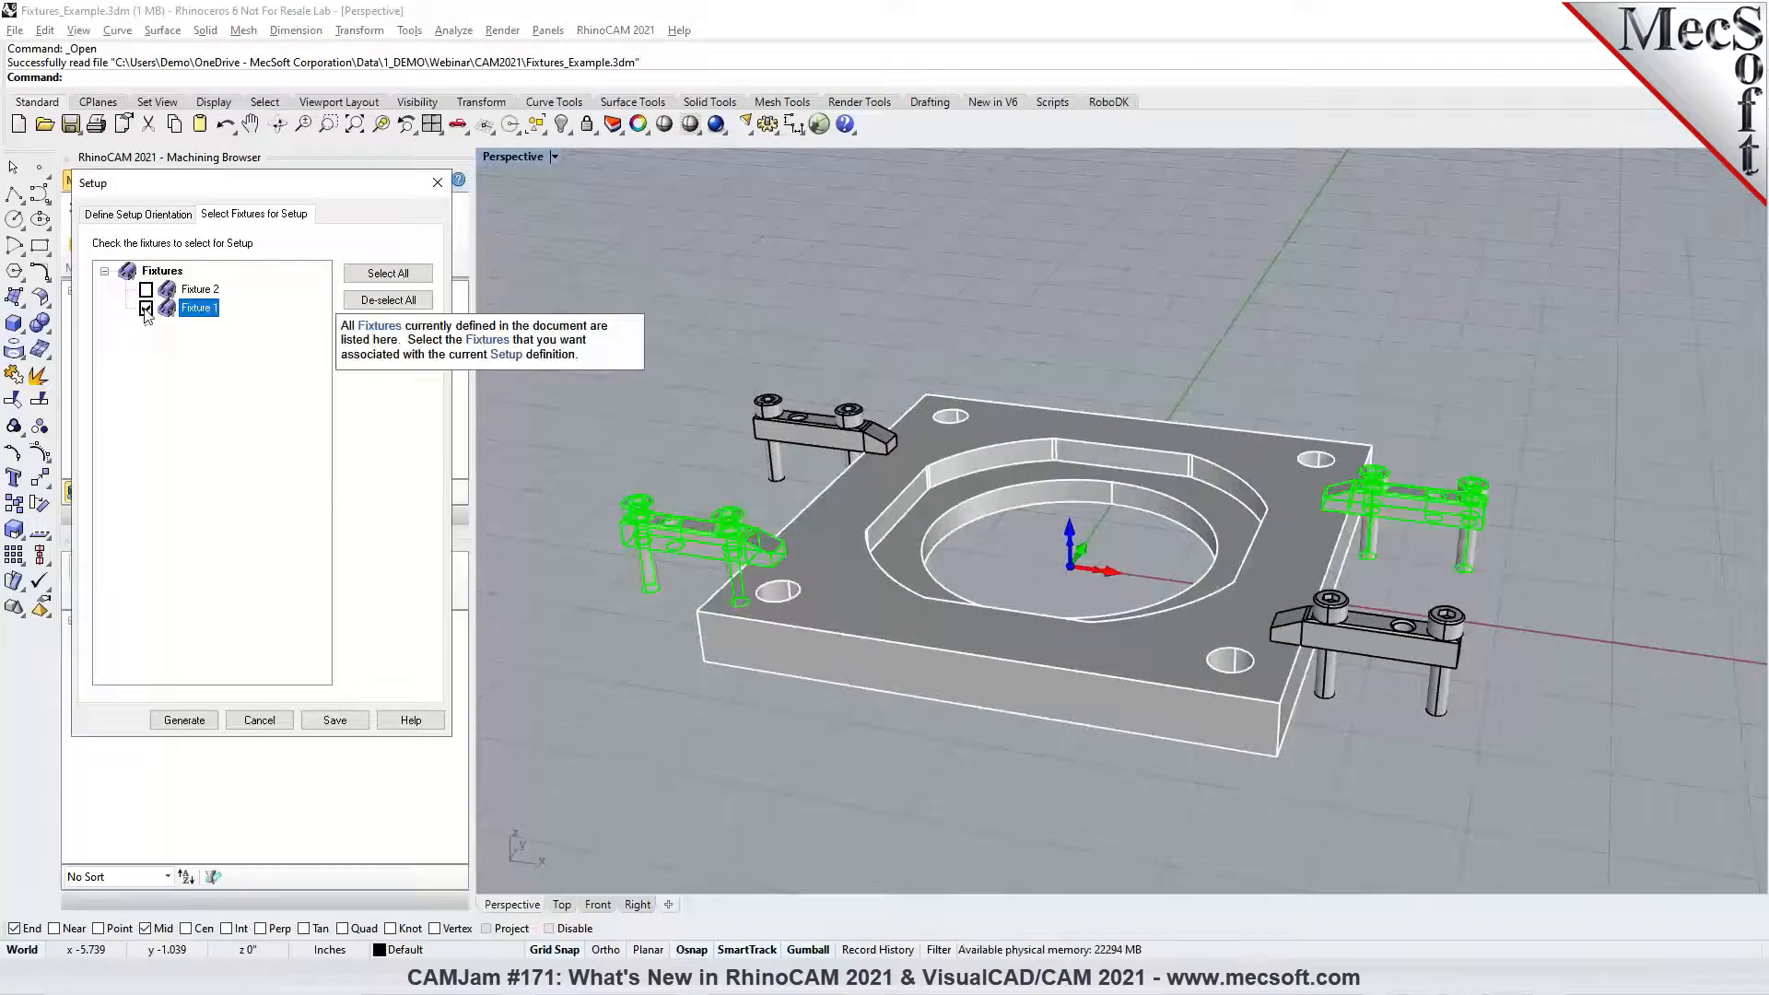
left_click(184, 720)
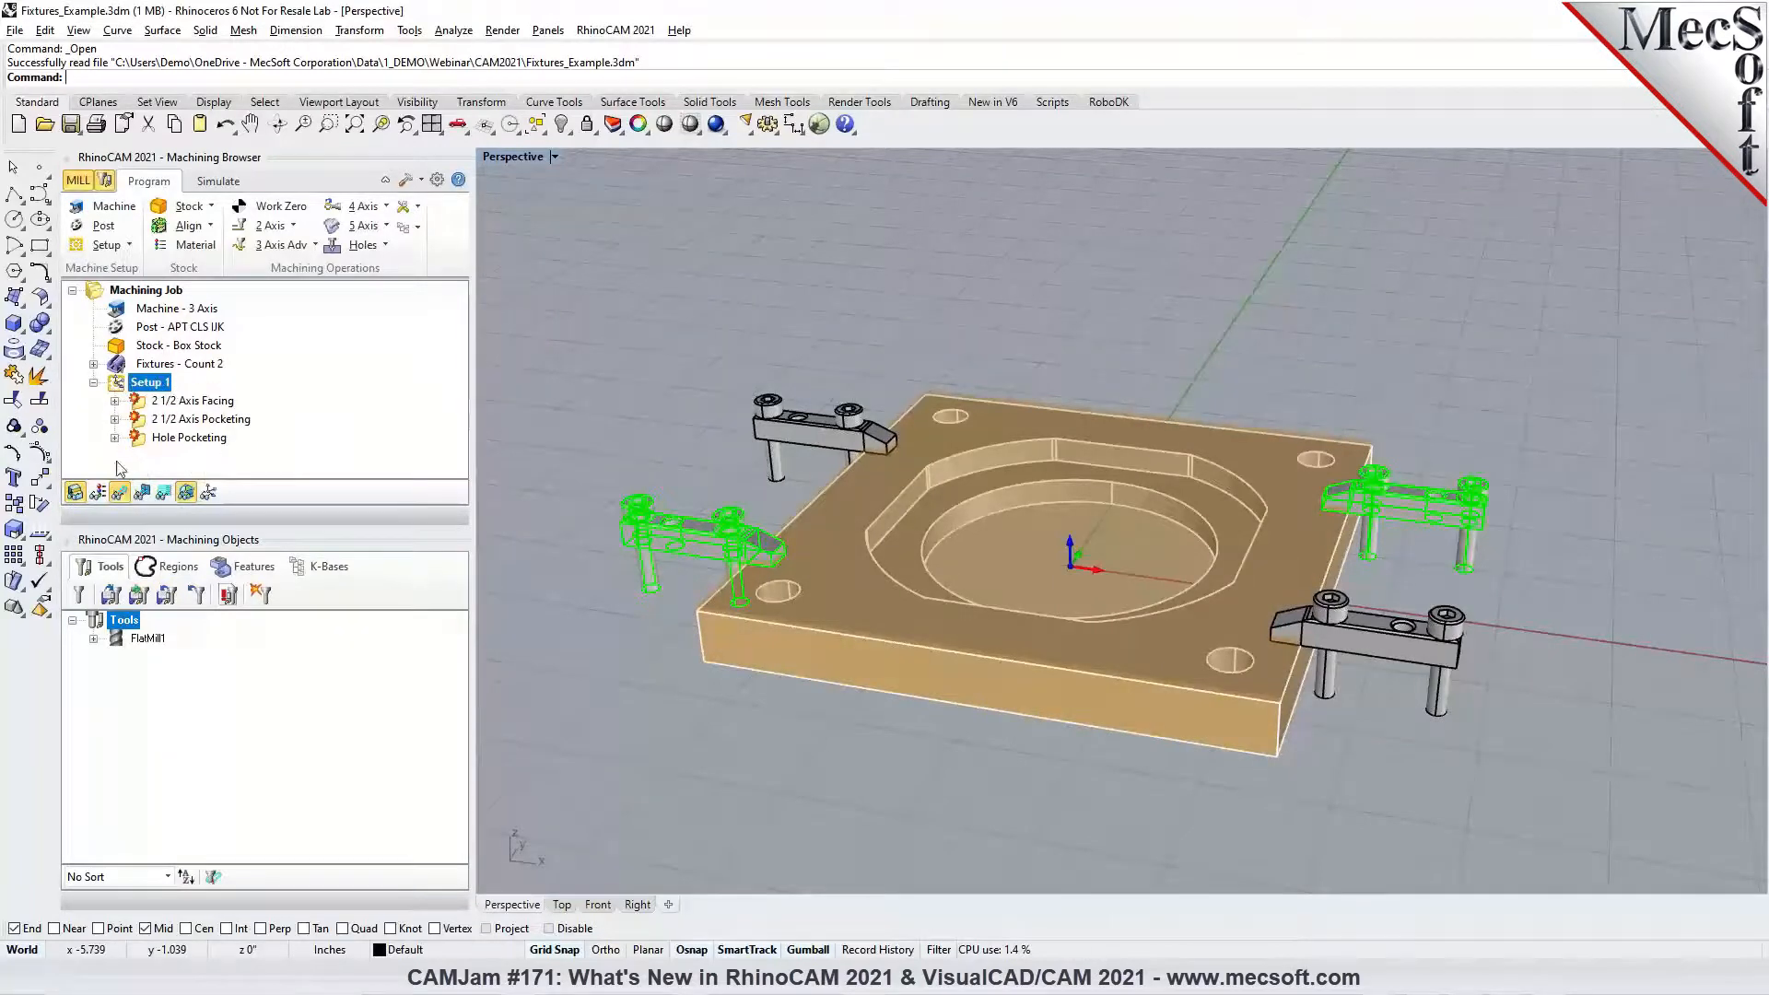
Regenerate all operations in Setup 1 and display the 2 1/2 Axis Facing toolpath around the assigned clamps
right_click(129, 385)
left_click(144, 398)
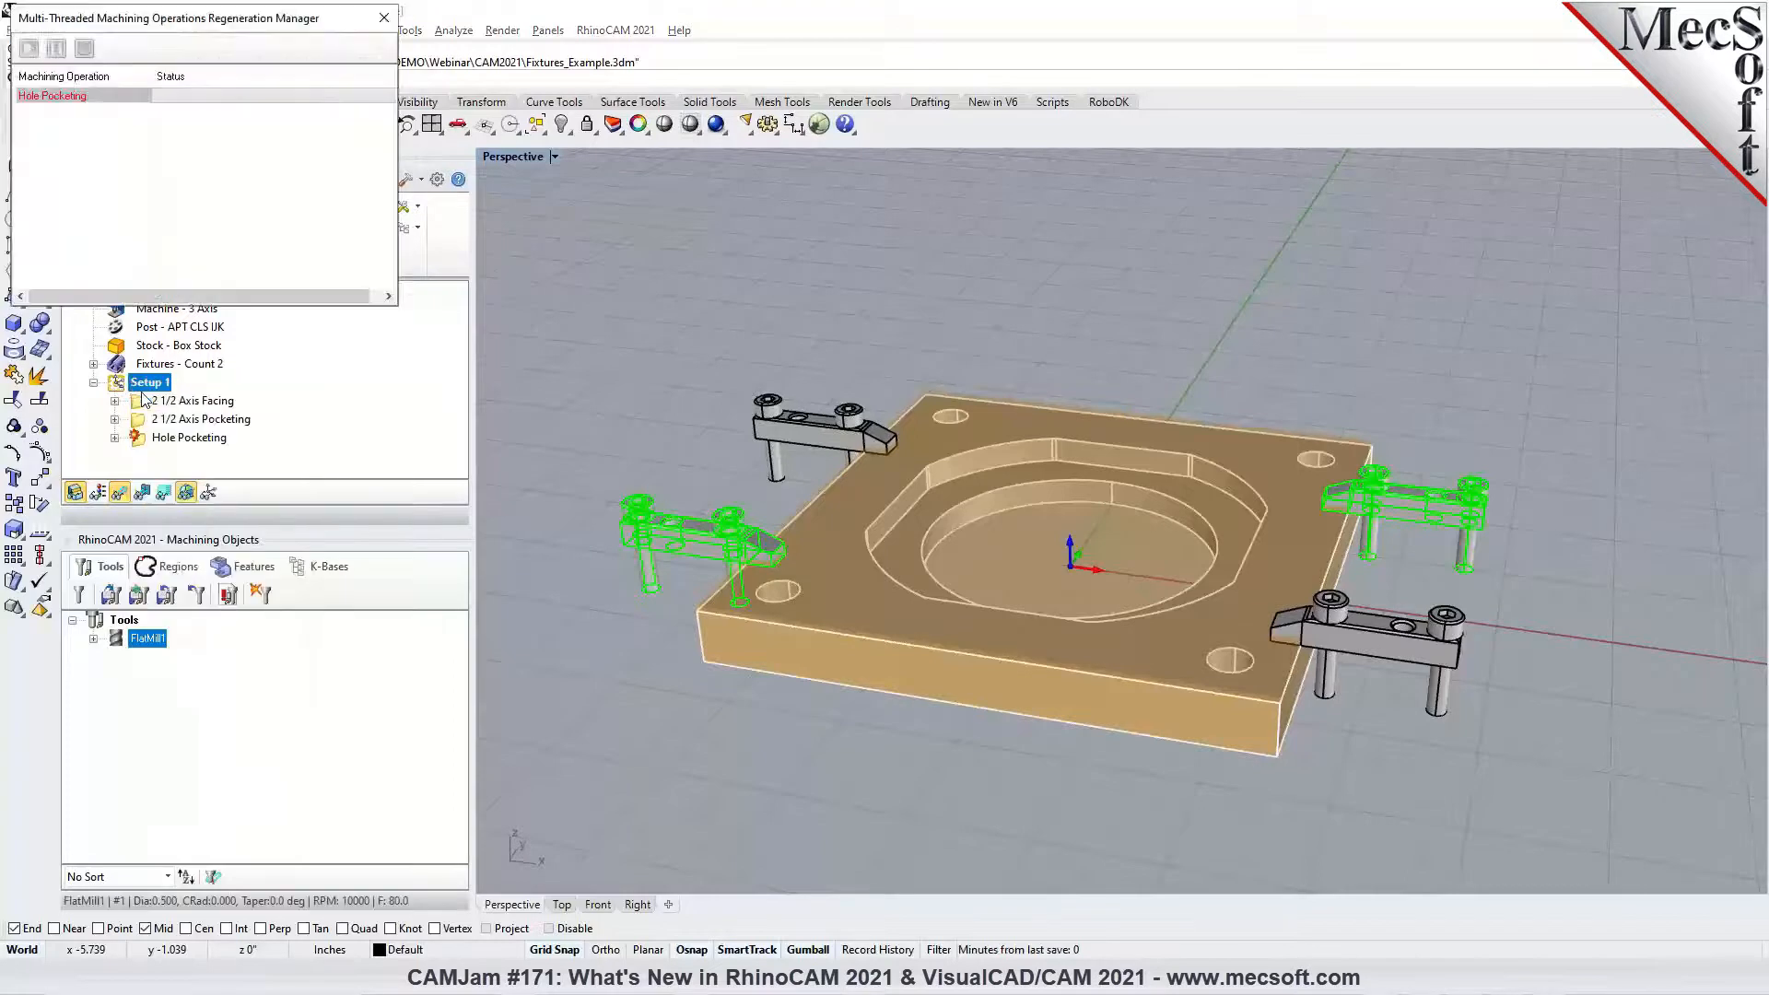
left_click(148, 400)
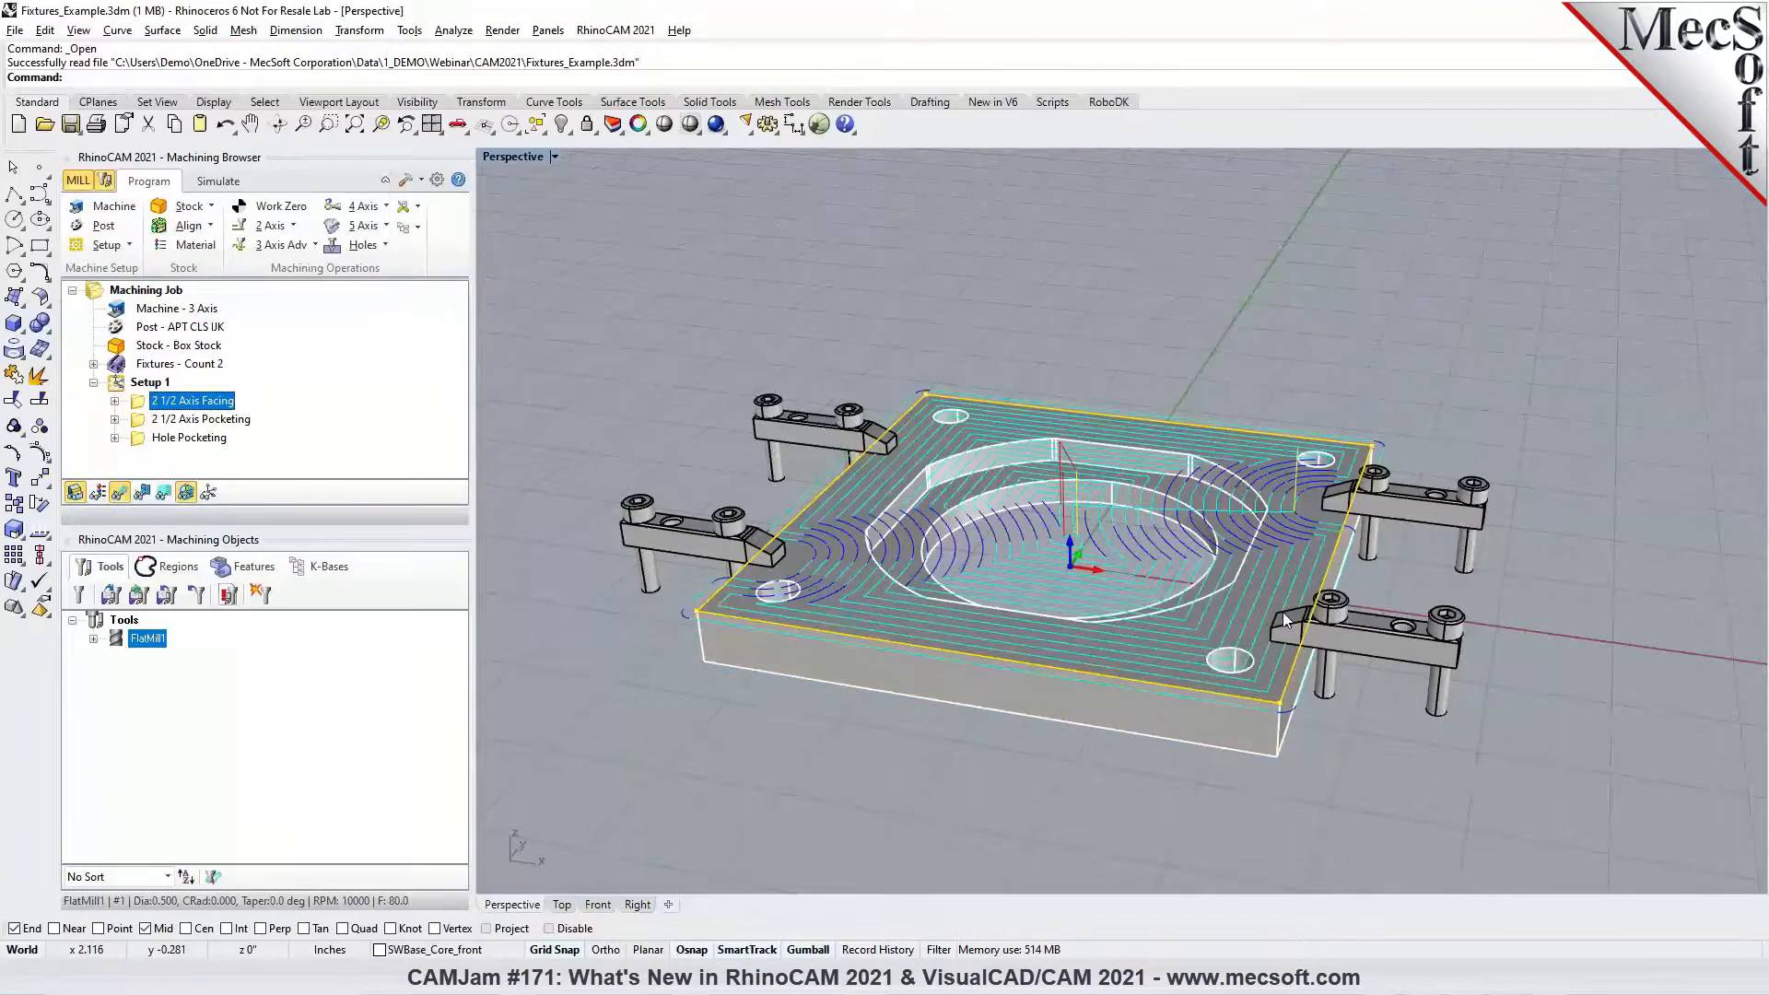
Add Fixture 2 to the fixtures assigned to Setup 1 and generate the setup again
left_click(120, 385)
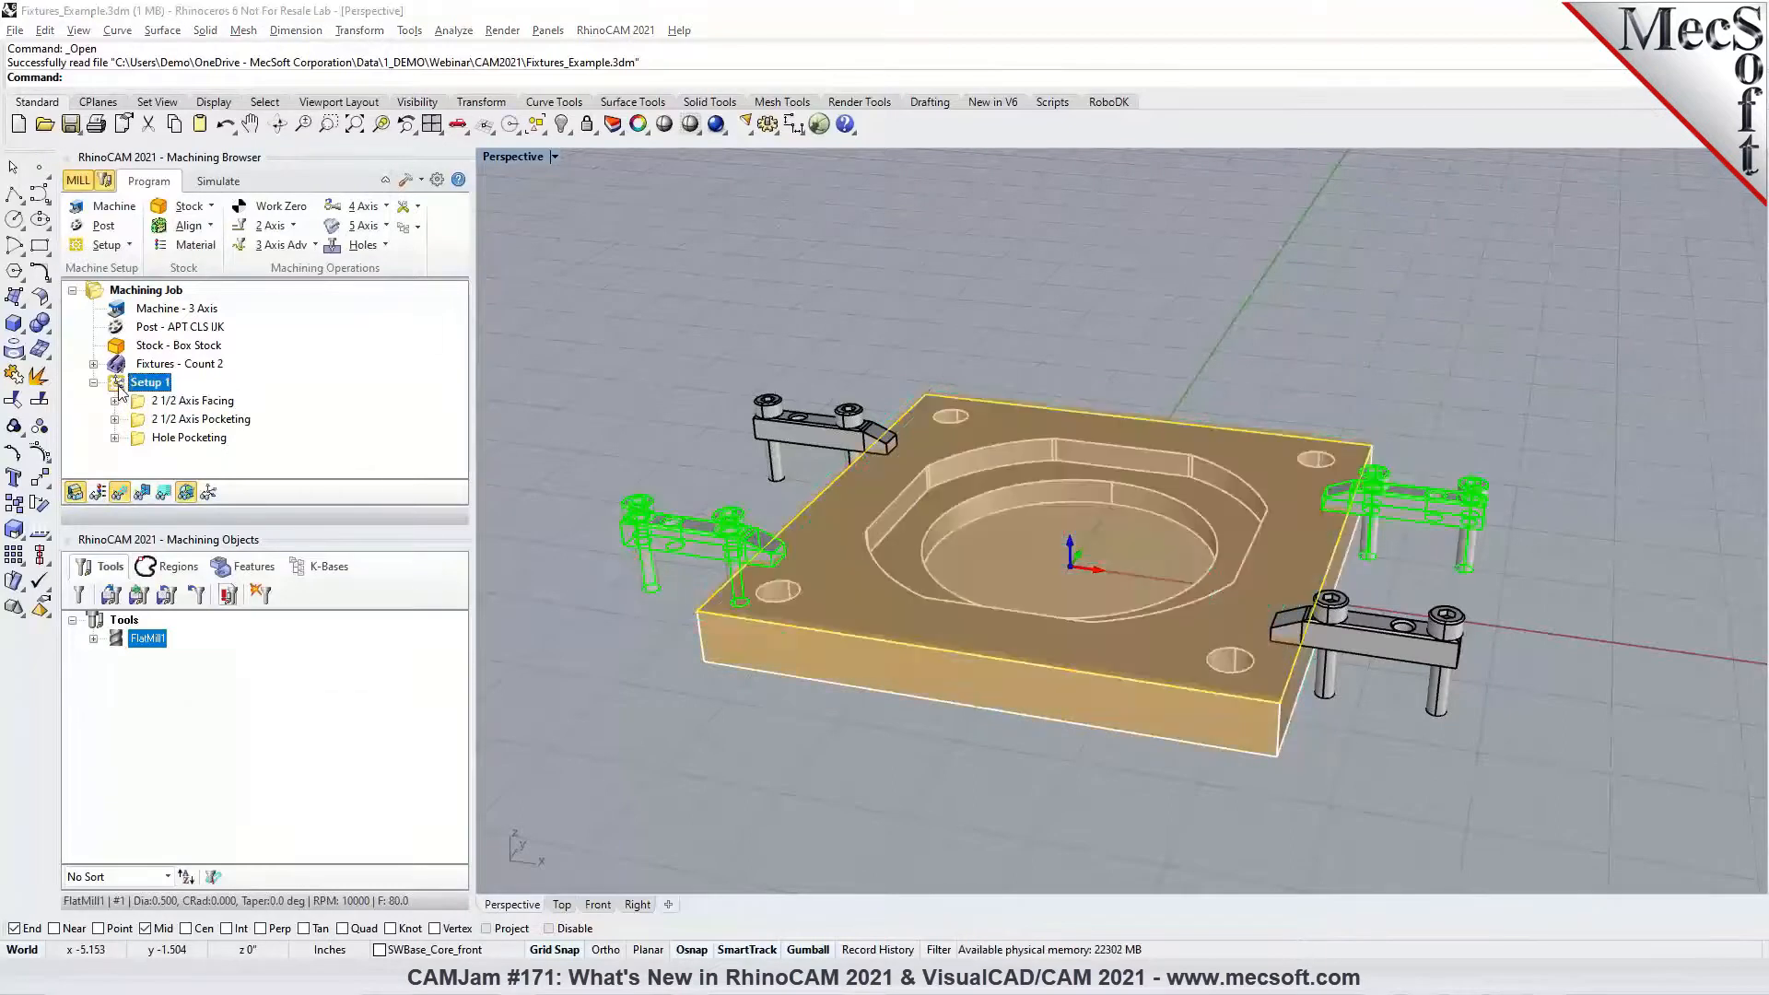
double_click(120, 386)
left_click(255, 213)
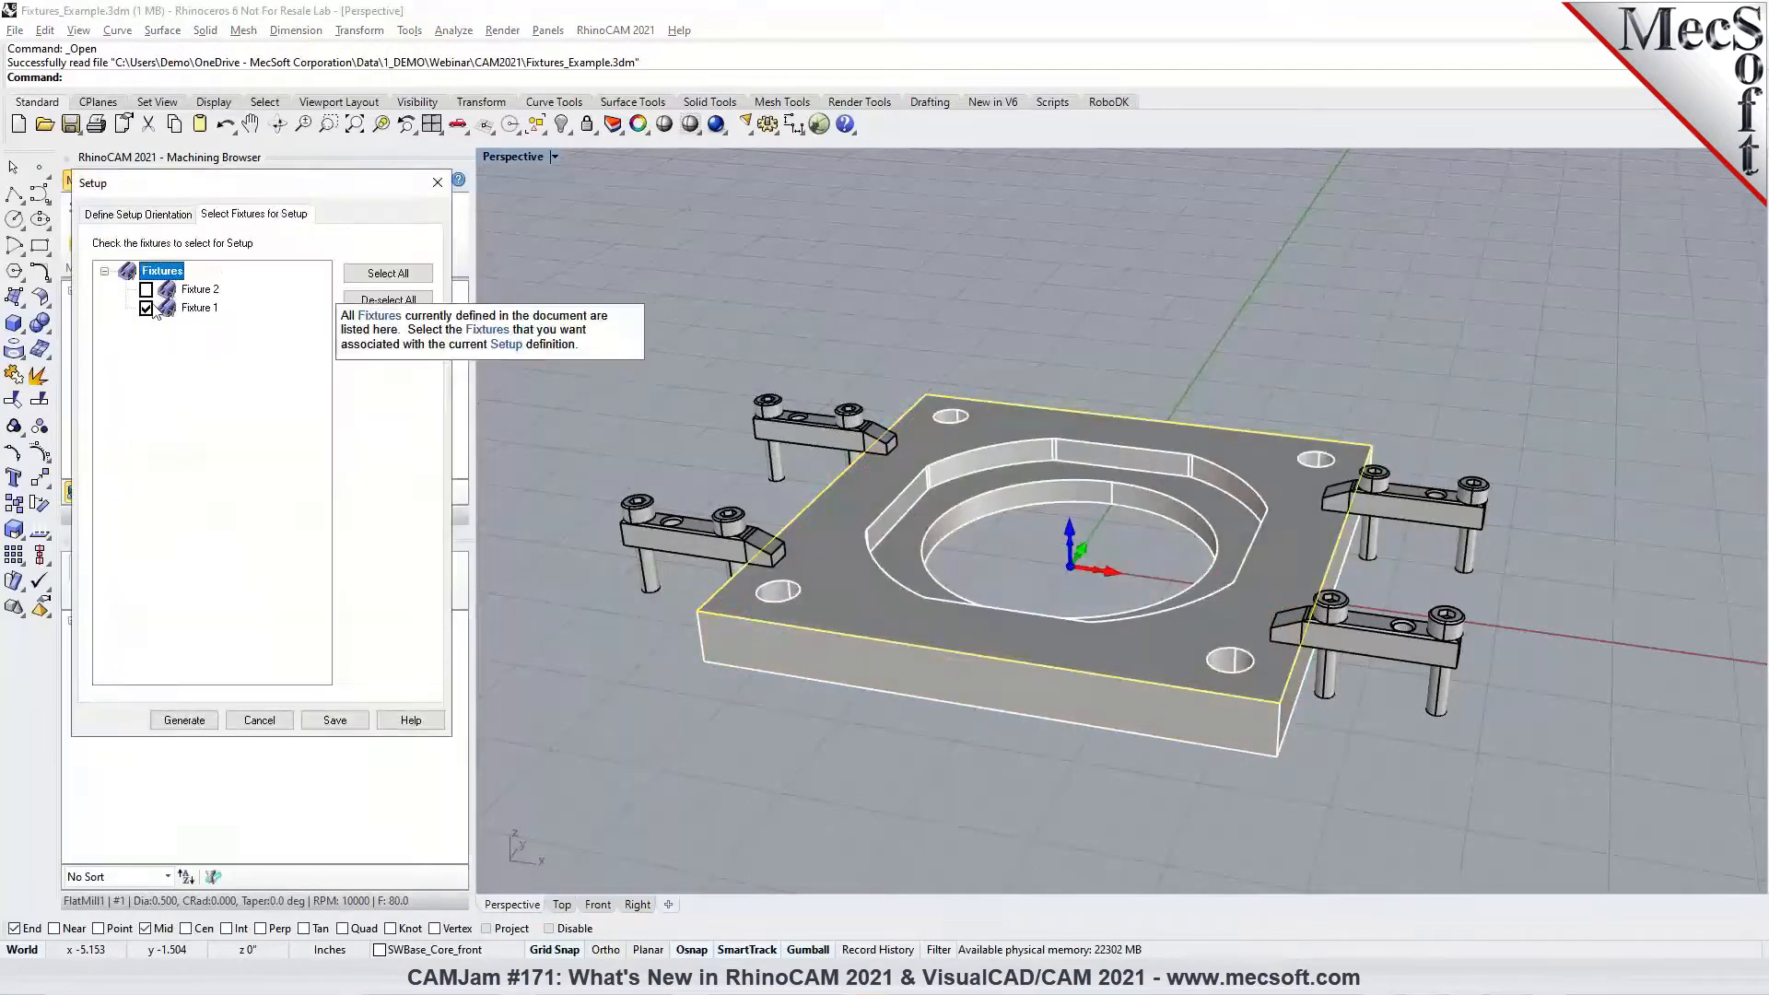
left_click(146, 289)
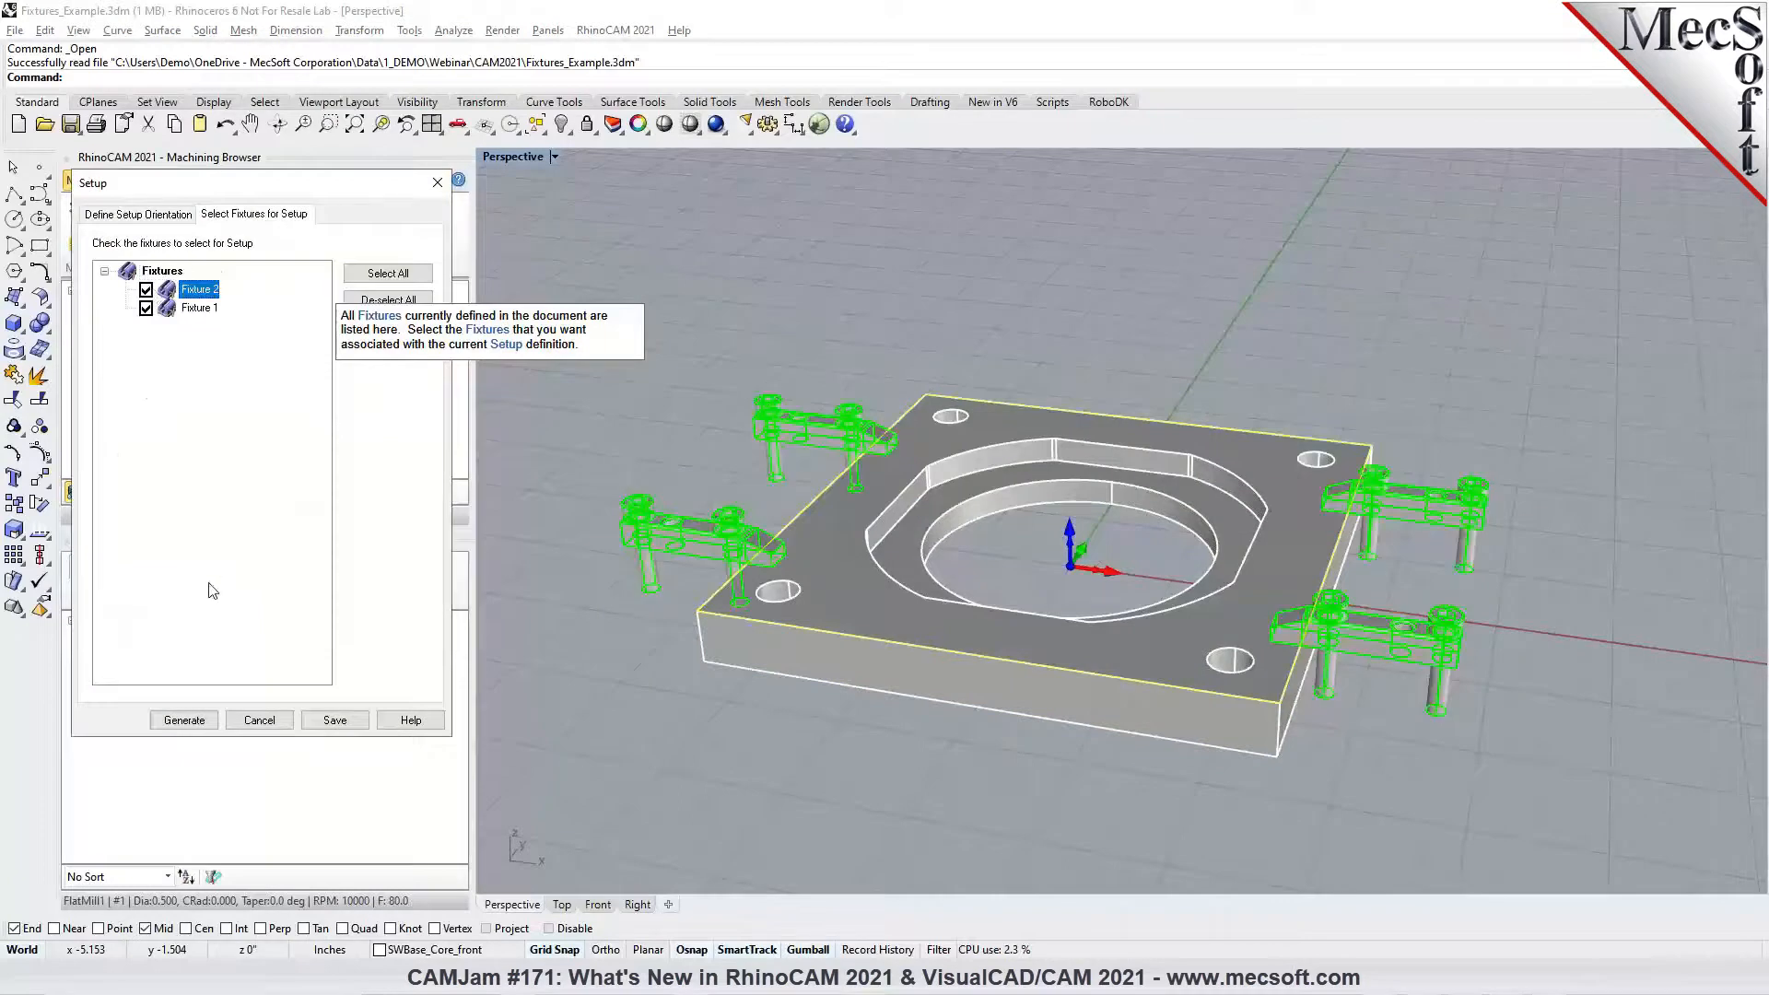
left_click(184, 720)
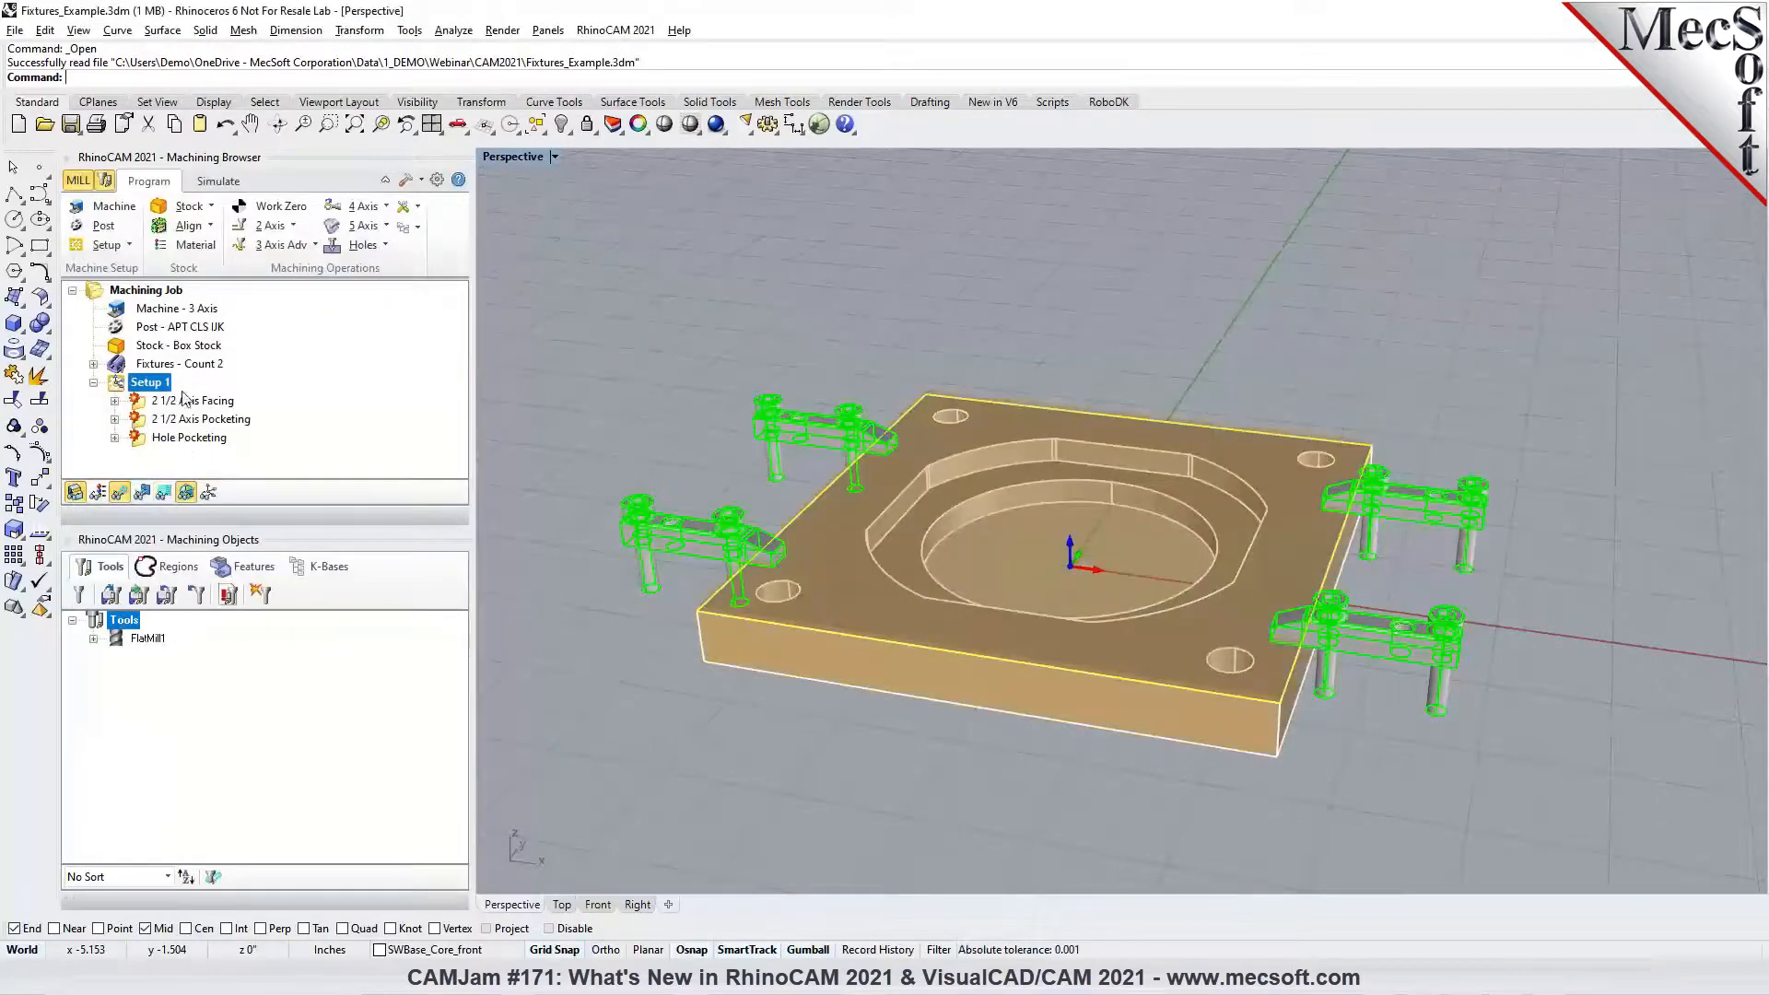
Regenerate Setup 1 with both fixtures assigned and check its Facing and Hole Pocketing toolpaths
right_click(149, 385)
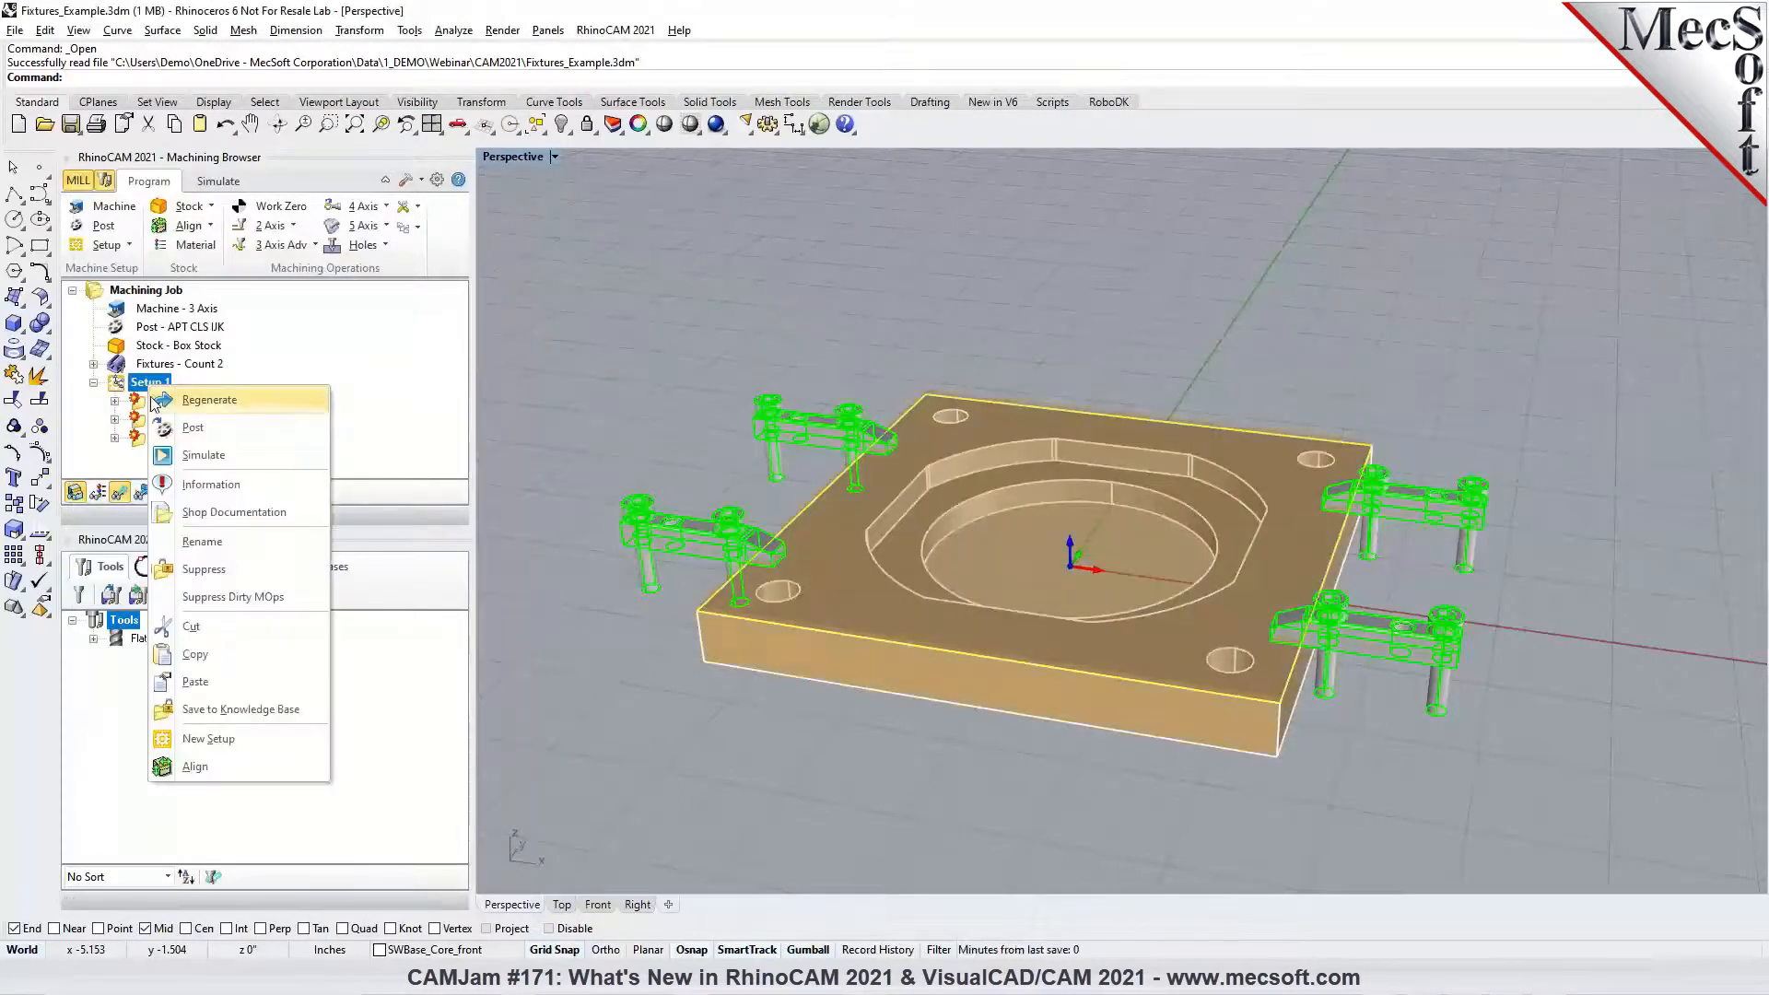
left_click(202, 400)
left_click(155, 401)
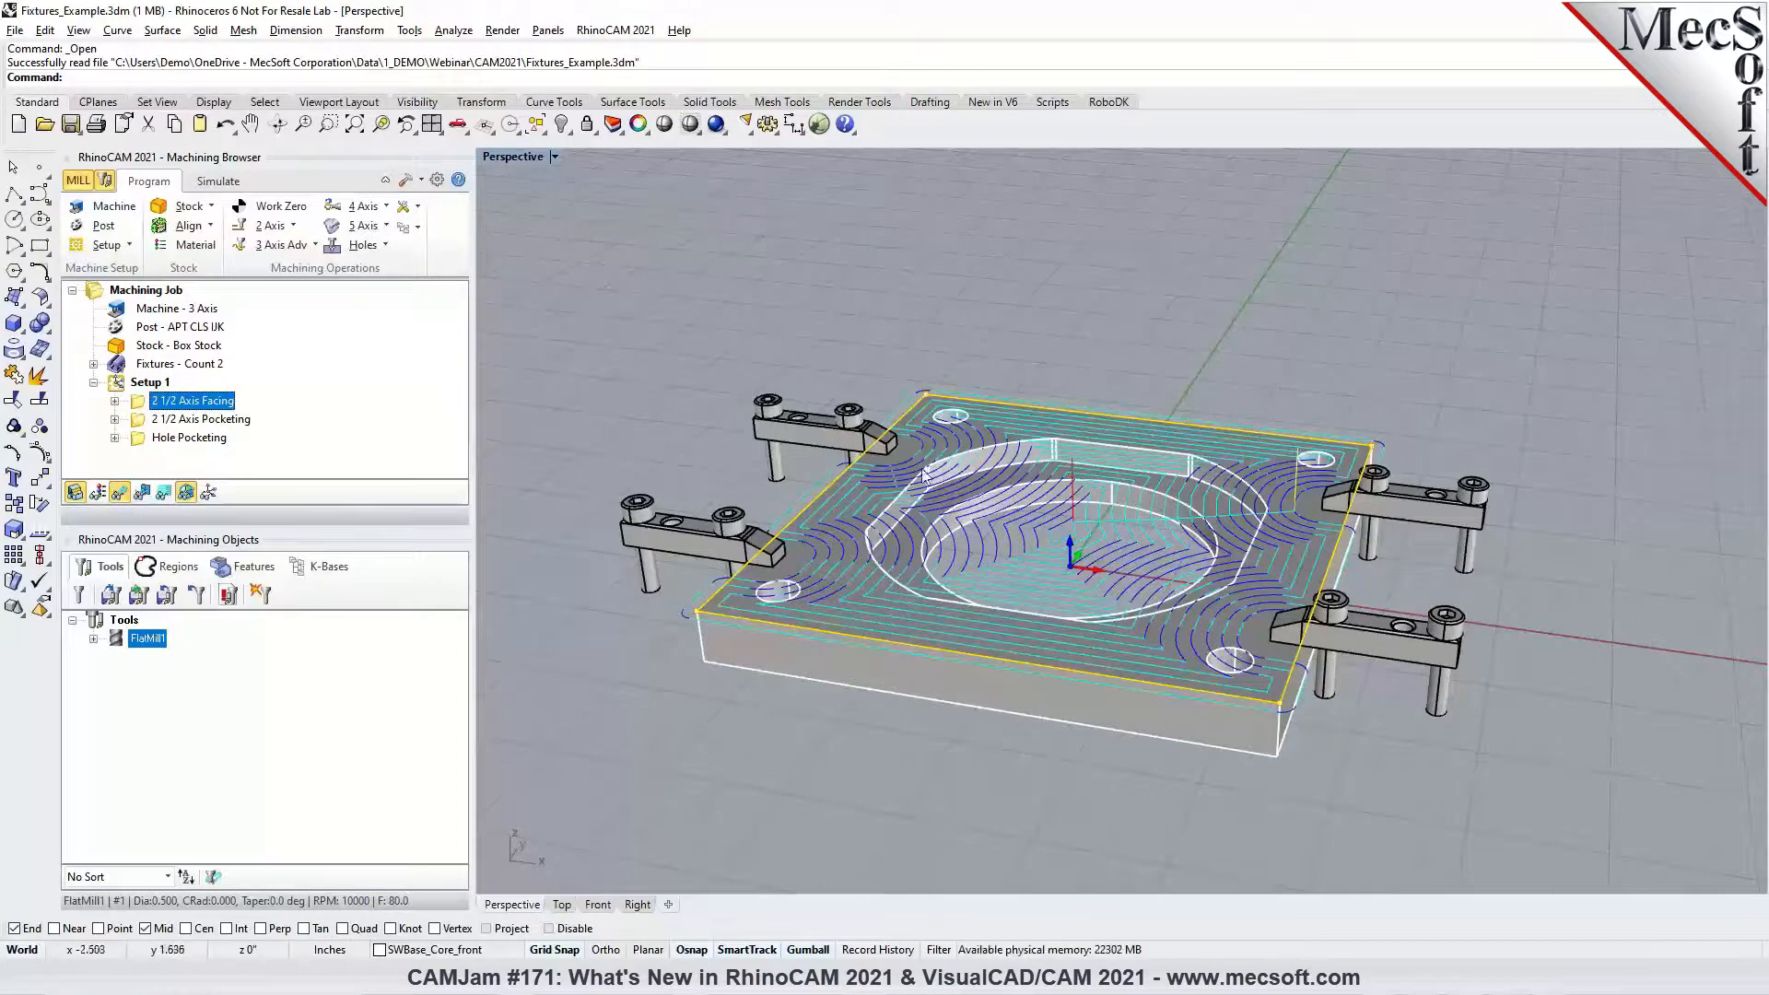
left_click(207, 438)
left_click(182, 405)
Open the post-processor options and choose the legacy AbilitySystems post
left_click(101, 229)
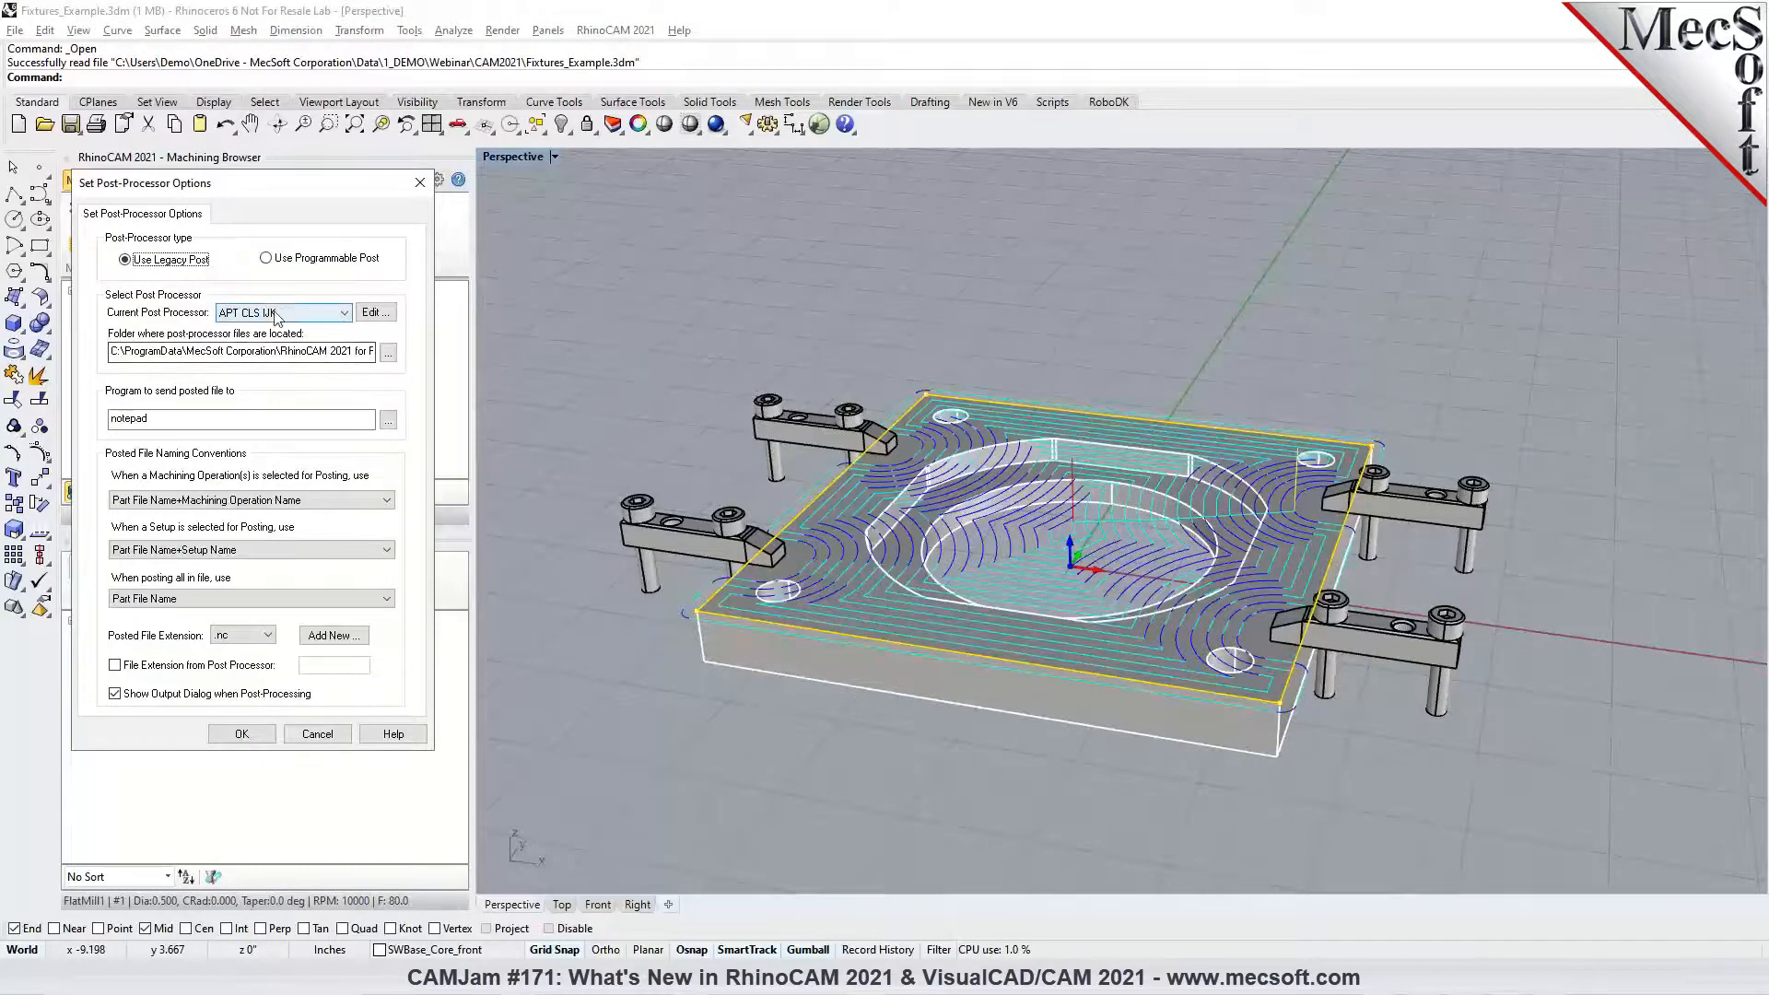
left_click(322, 315)
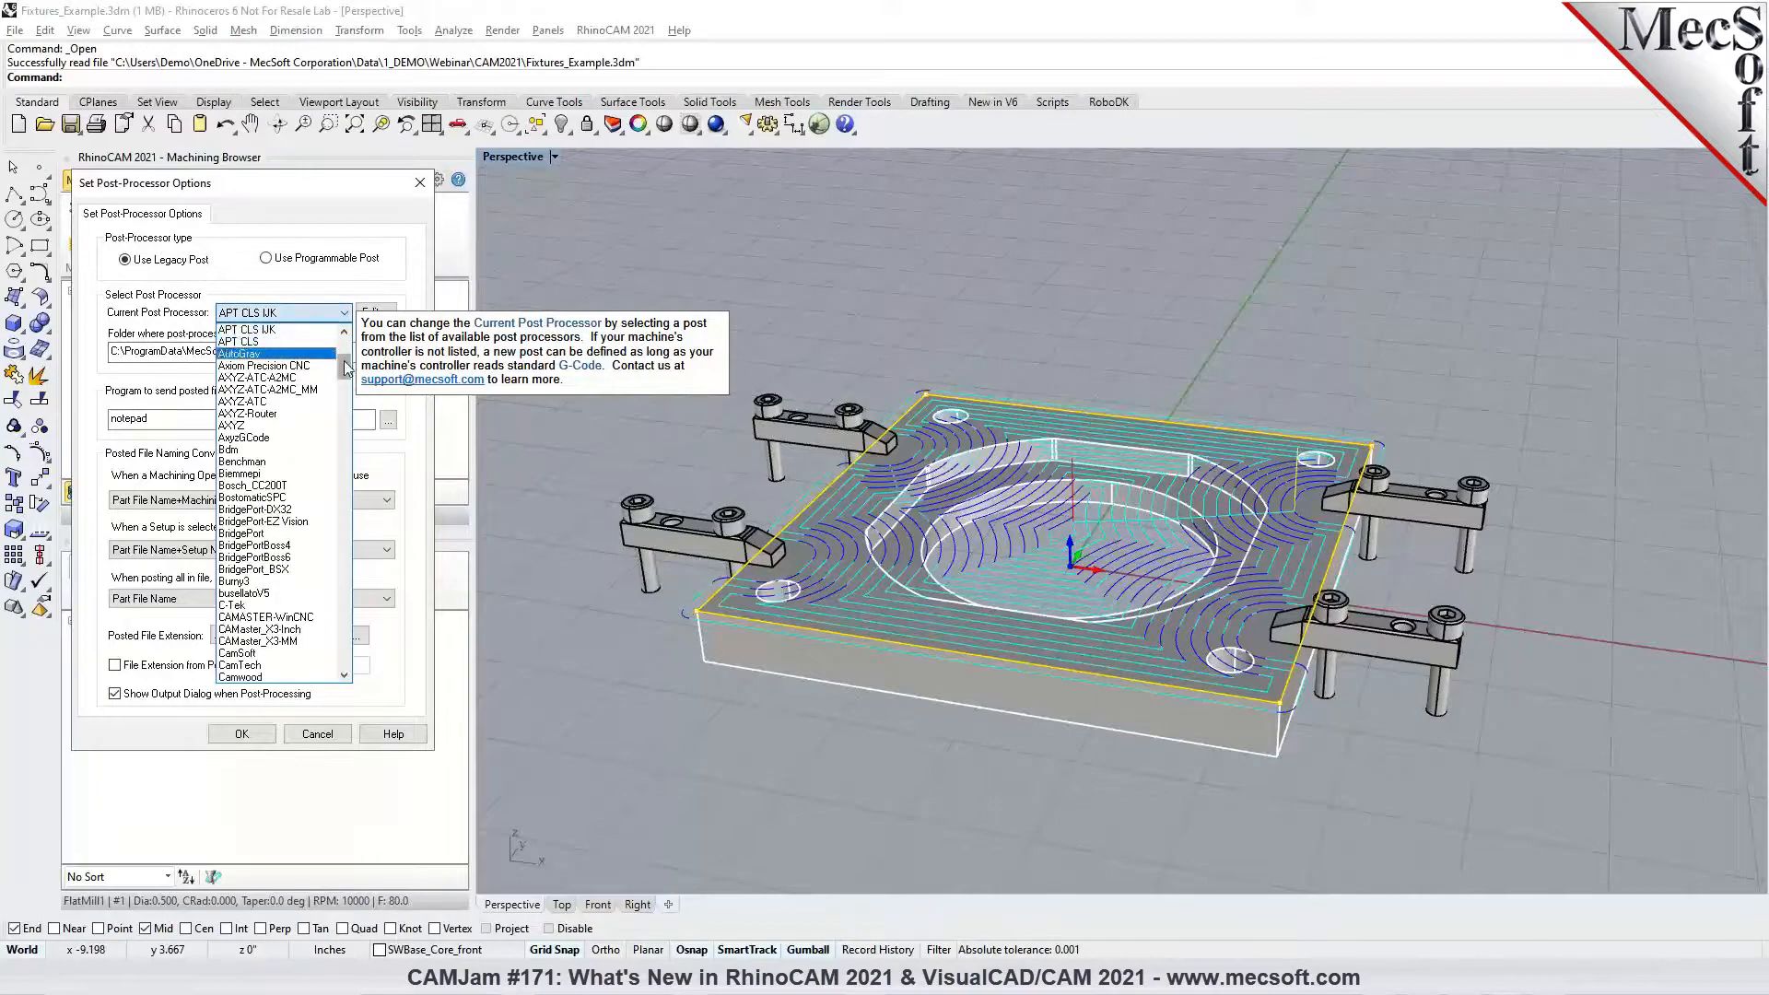
scroll(327, 334, "up", 6)
left_click(328, 331)
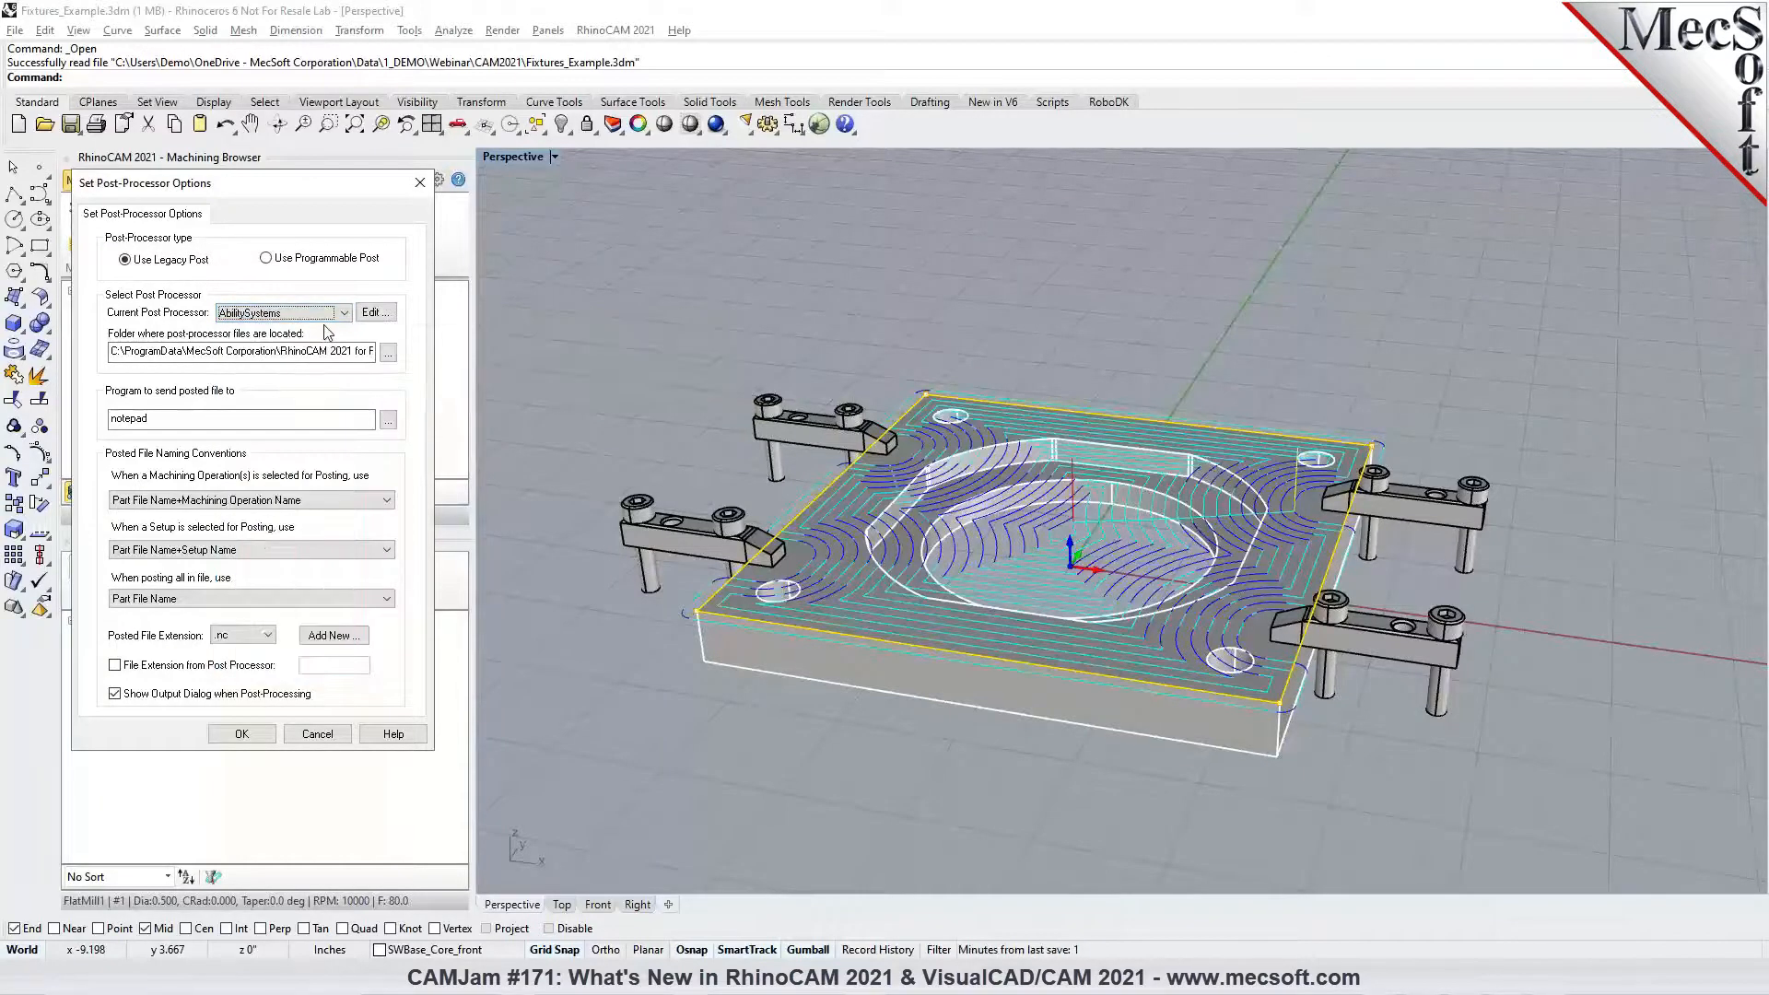
Switch to a programmable post, choose PostScriptExample as the current post-processor, and accept the options
left_click(297, 267)
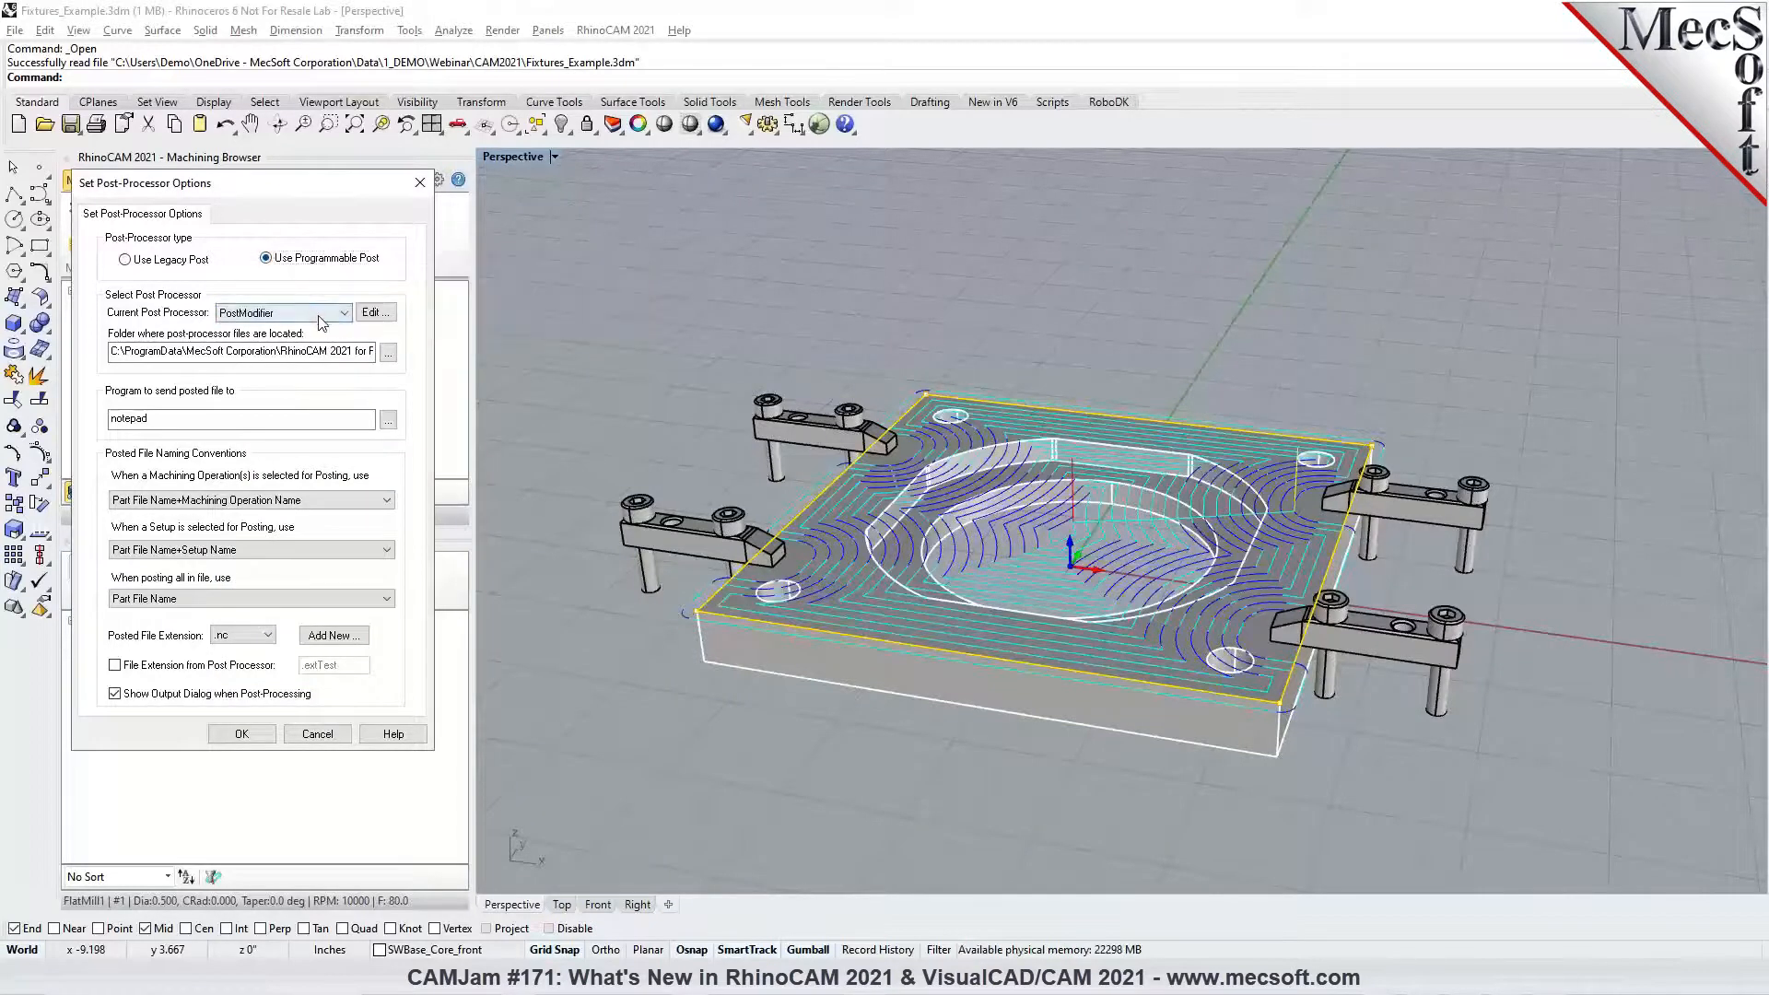
left_click(318, 313)
left_click(320, 343)
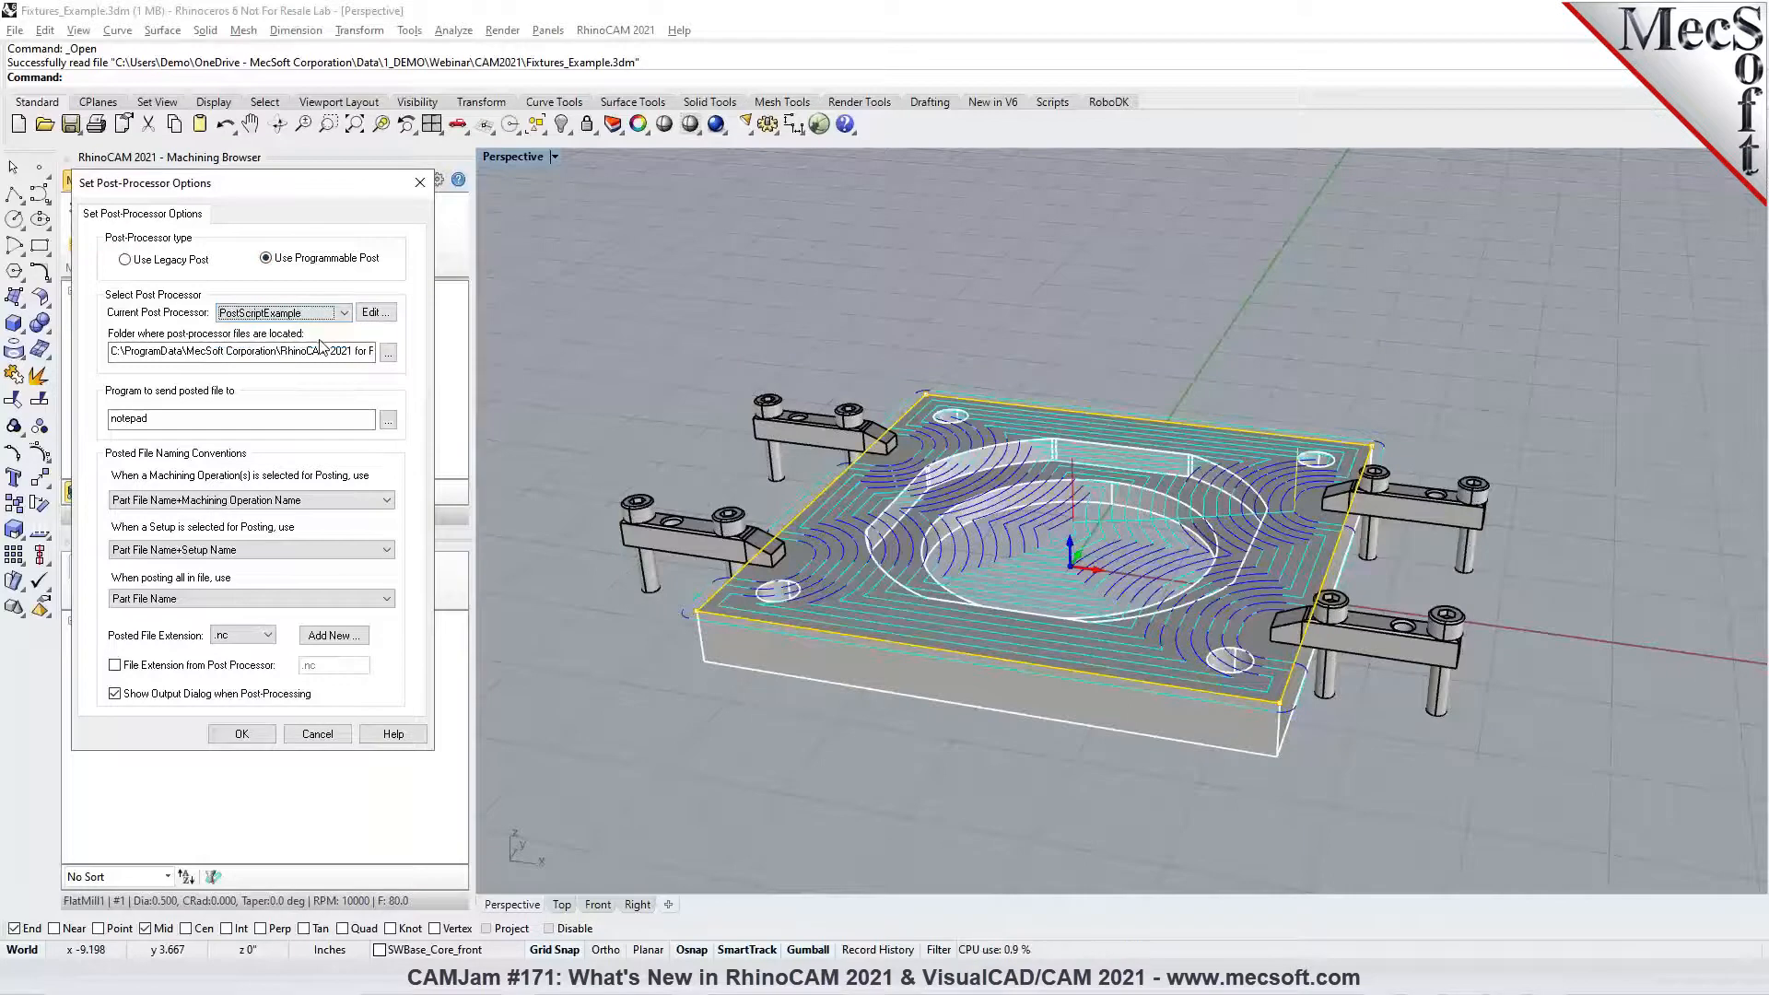
key("ctrl+a")
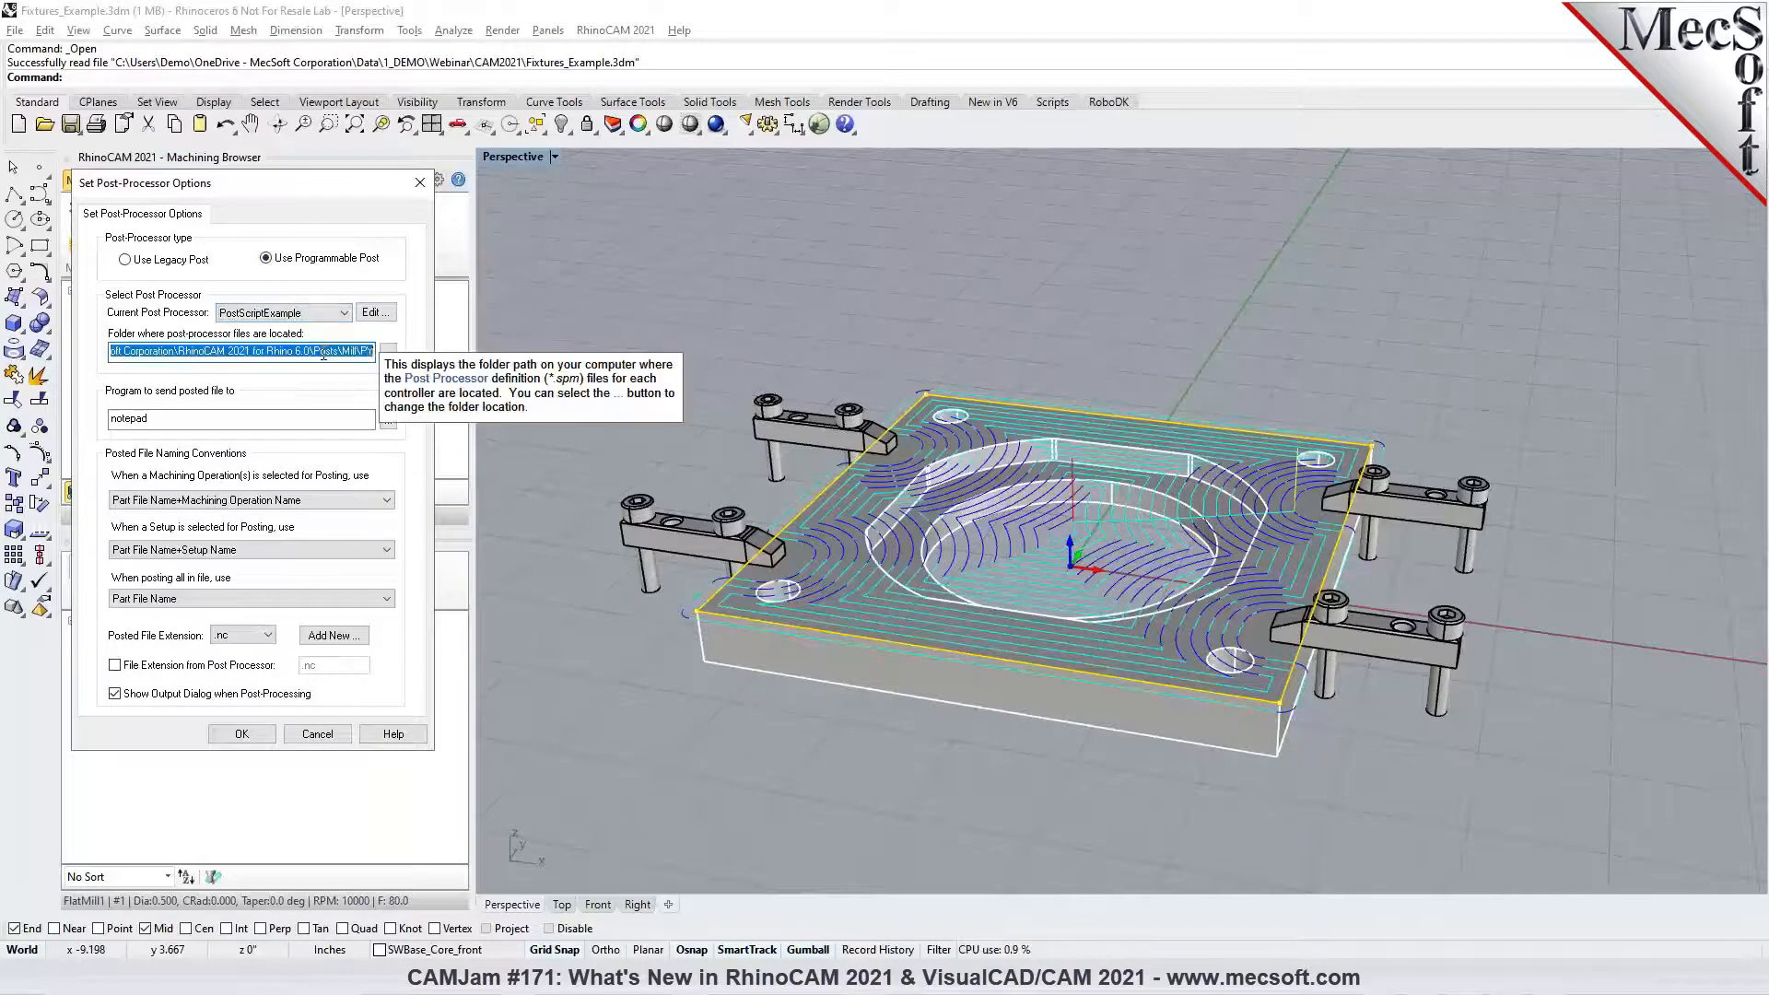
left_click(241, 733)
Post Setup 1 to Fixtures_Example_Setup 1.nc and narrow the Notepad window showing the G-code
left_click(176, 401)
right_click(152, 385)
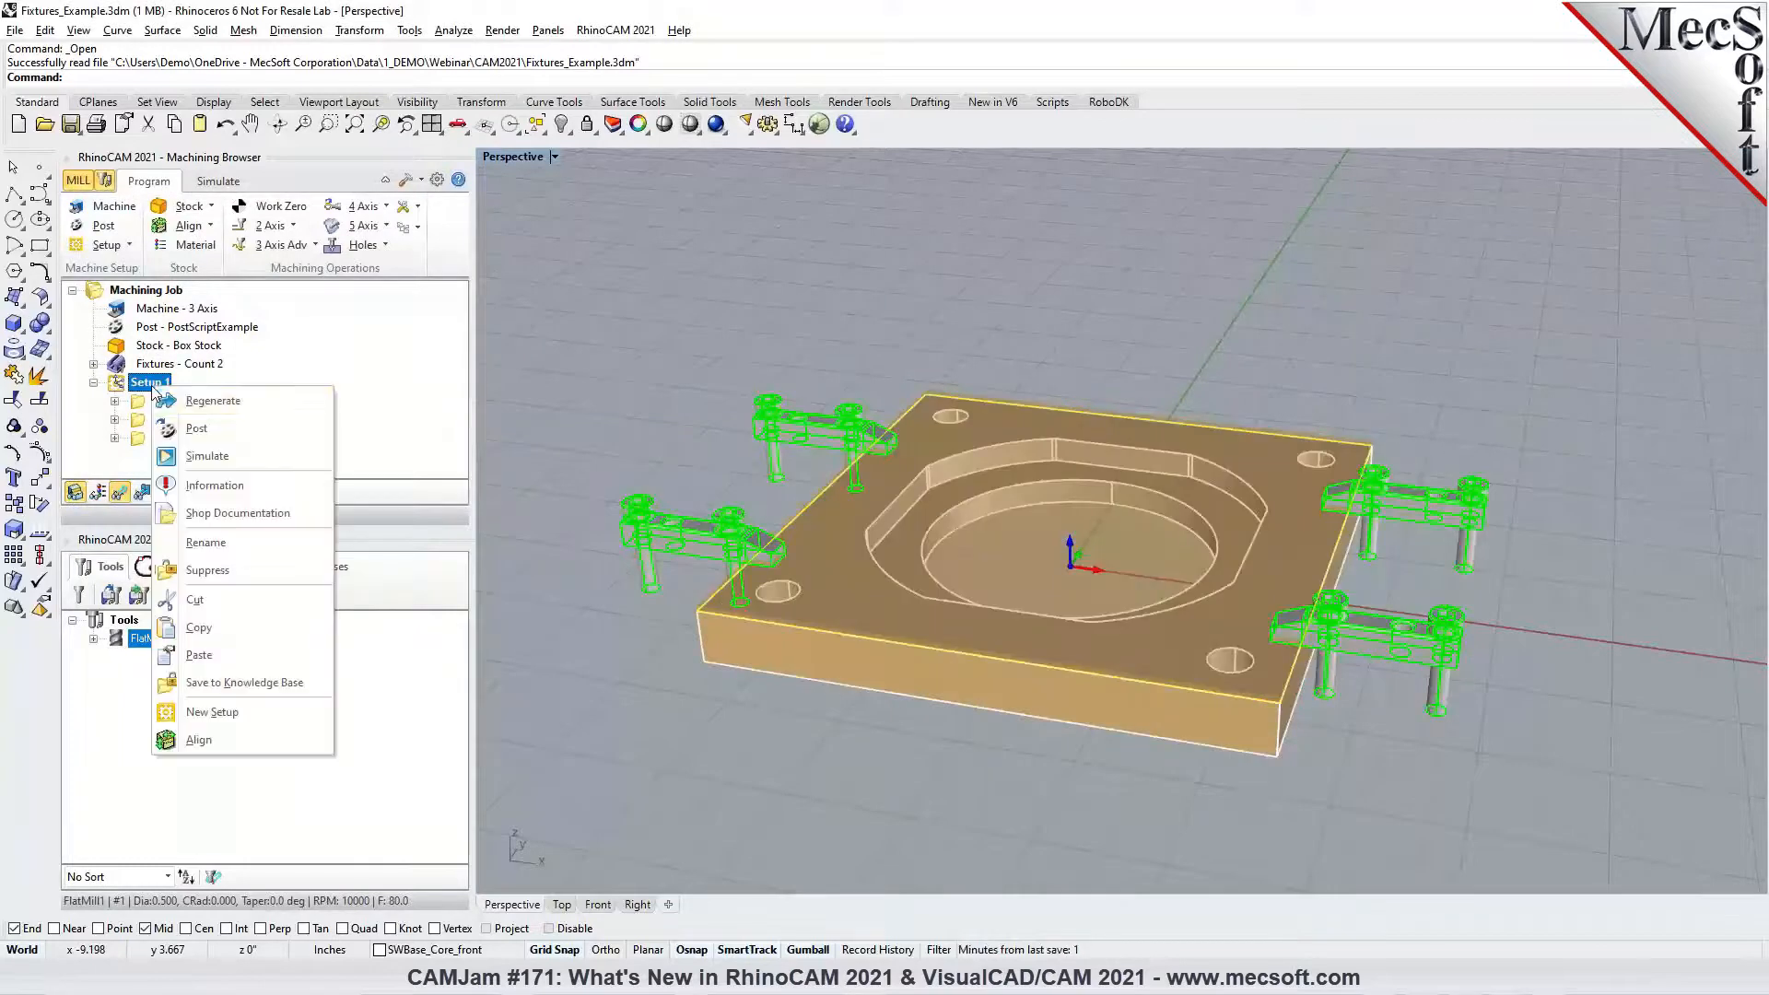
left_click(175, 429)
left_click(1099, 599)
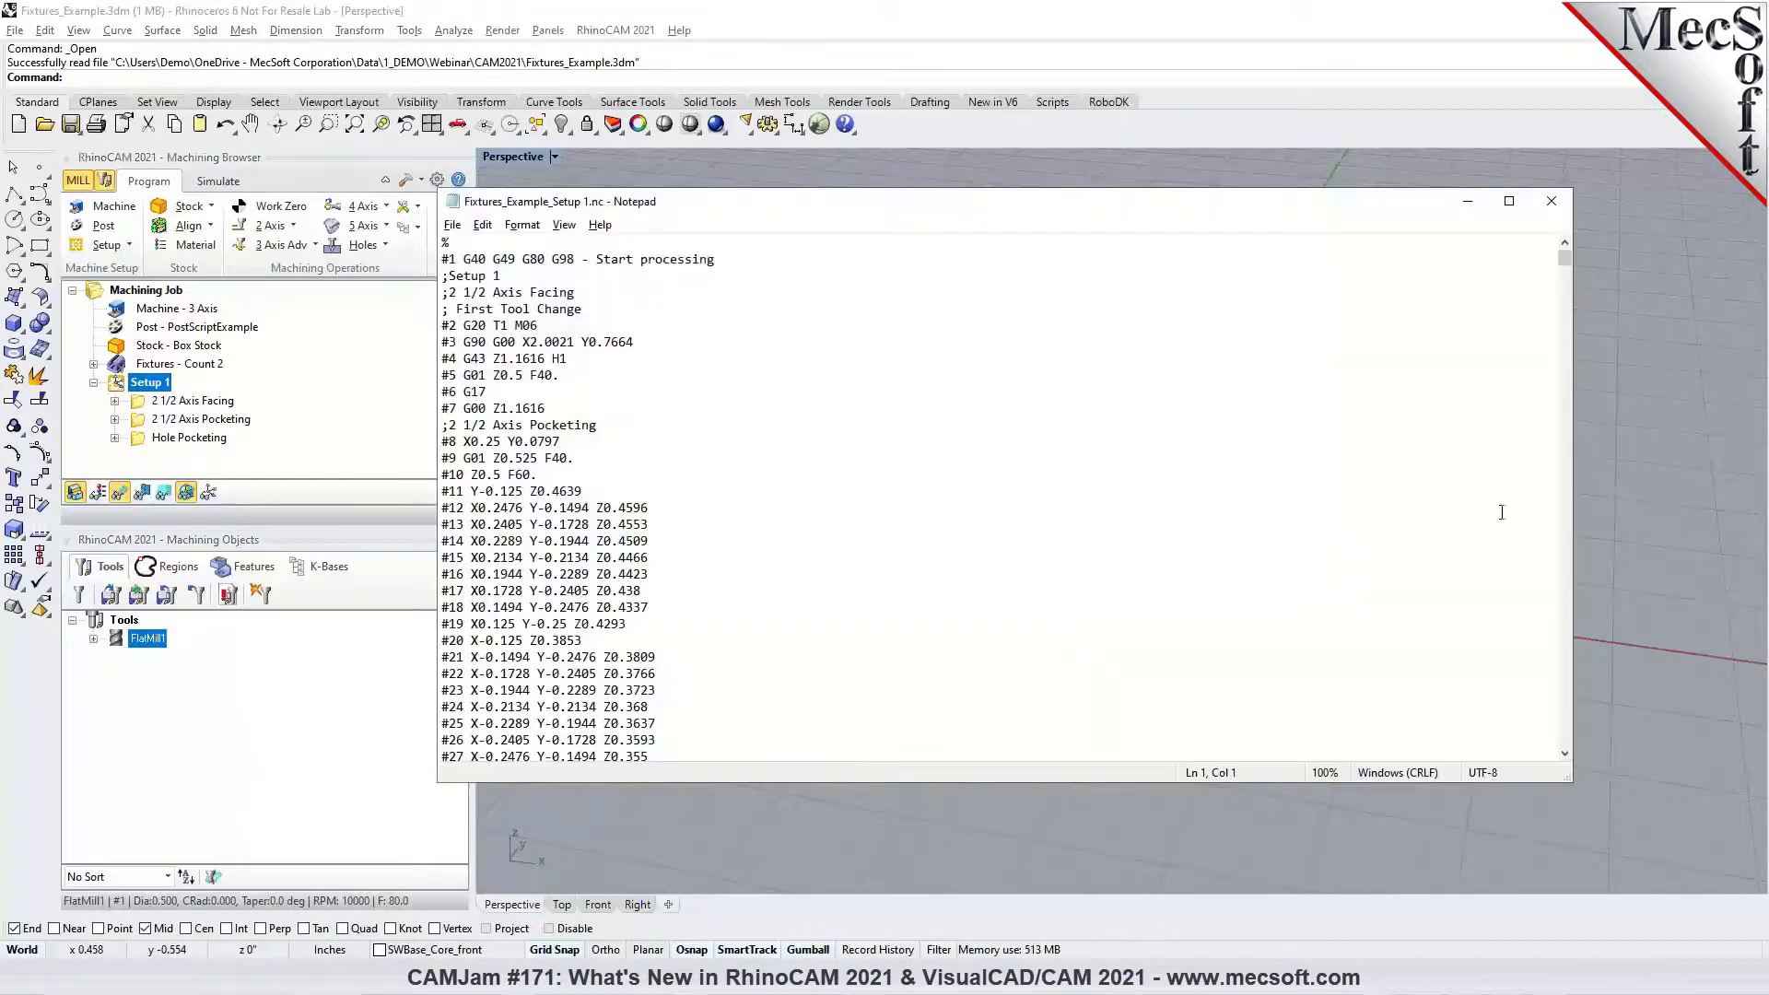
left_click_drag(1574, 512, 1159, 512)
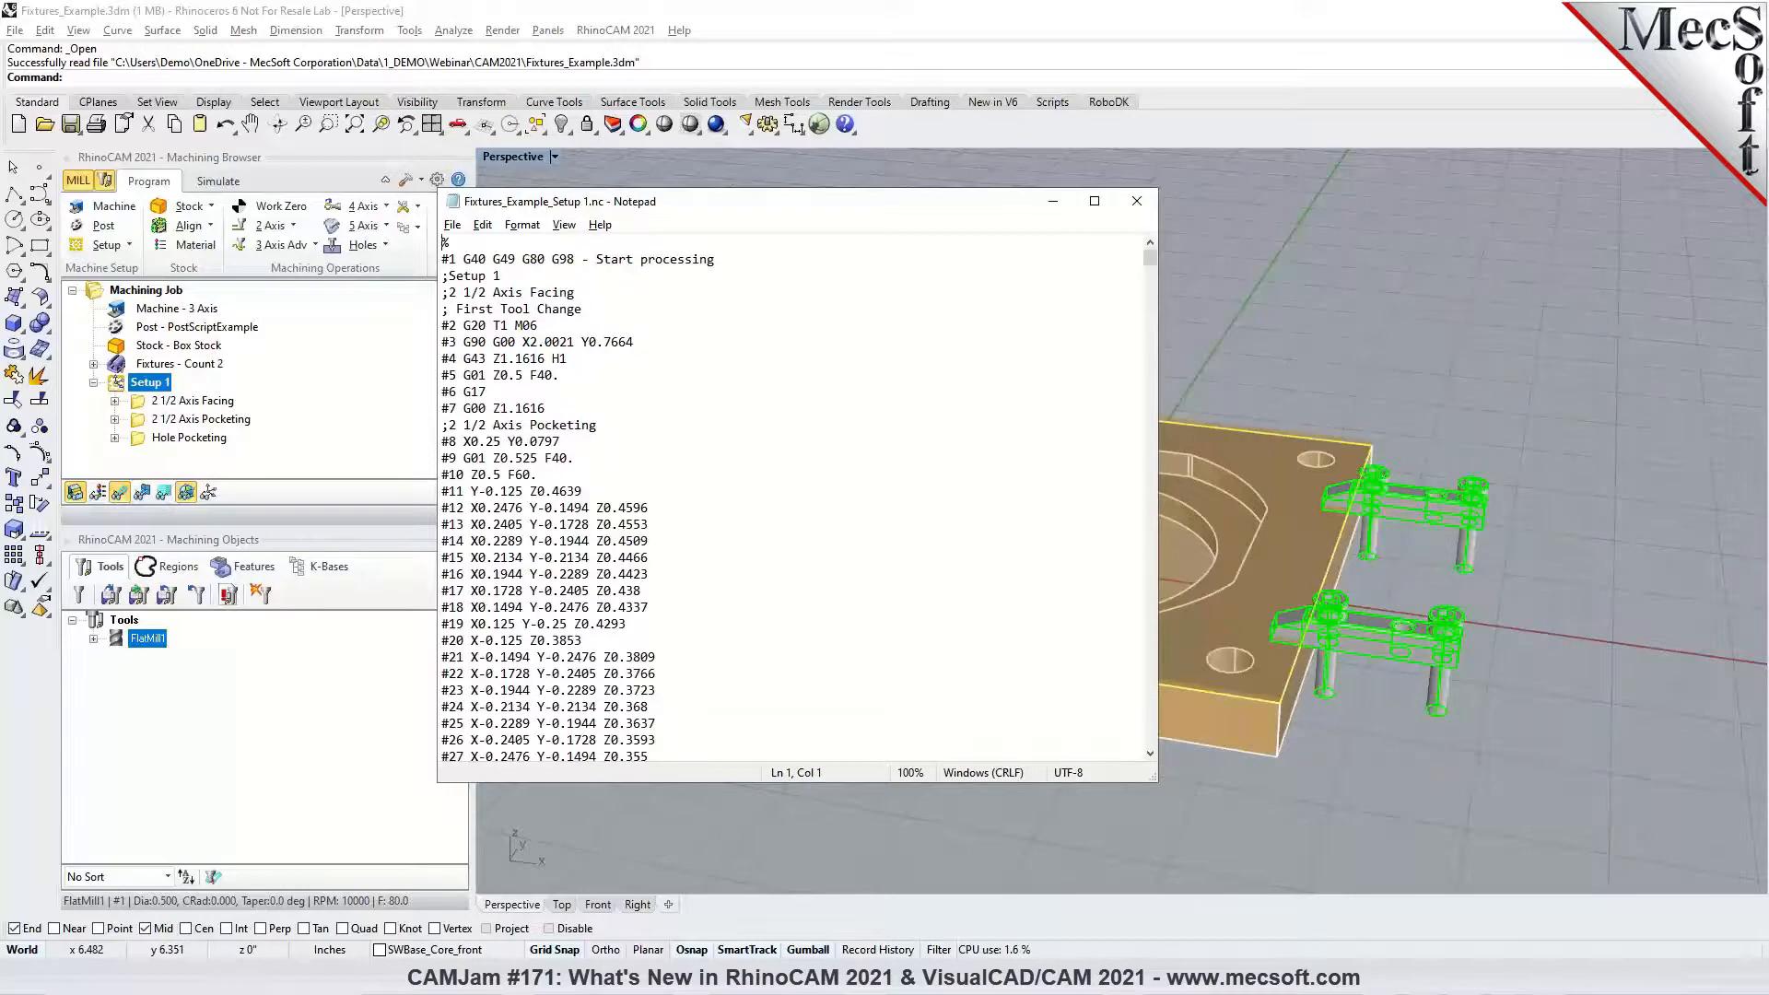
Switch to File Explorer at the programmable posts' PY folder and open PostScriptExample.py in Notepad++
left_click(198, 968)
key("Return")
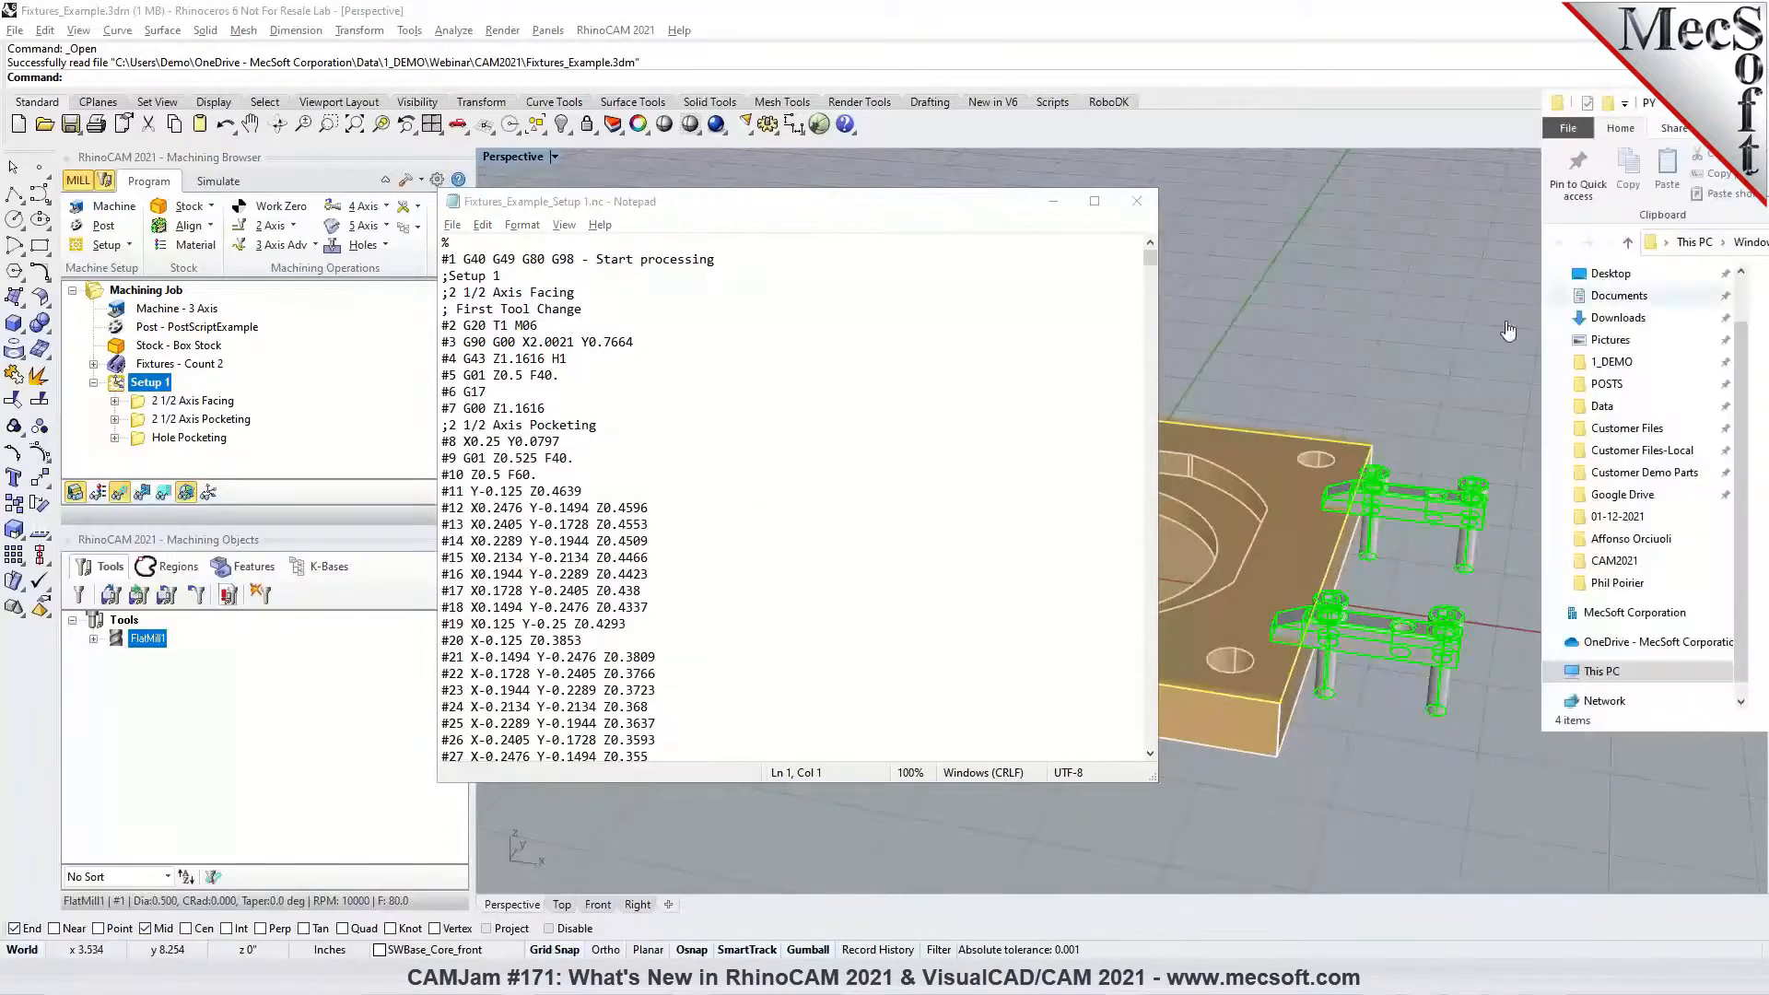
left_click_drag(1673, 102, 1768, 102)
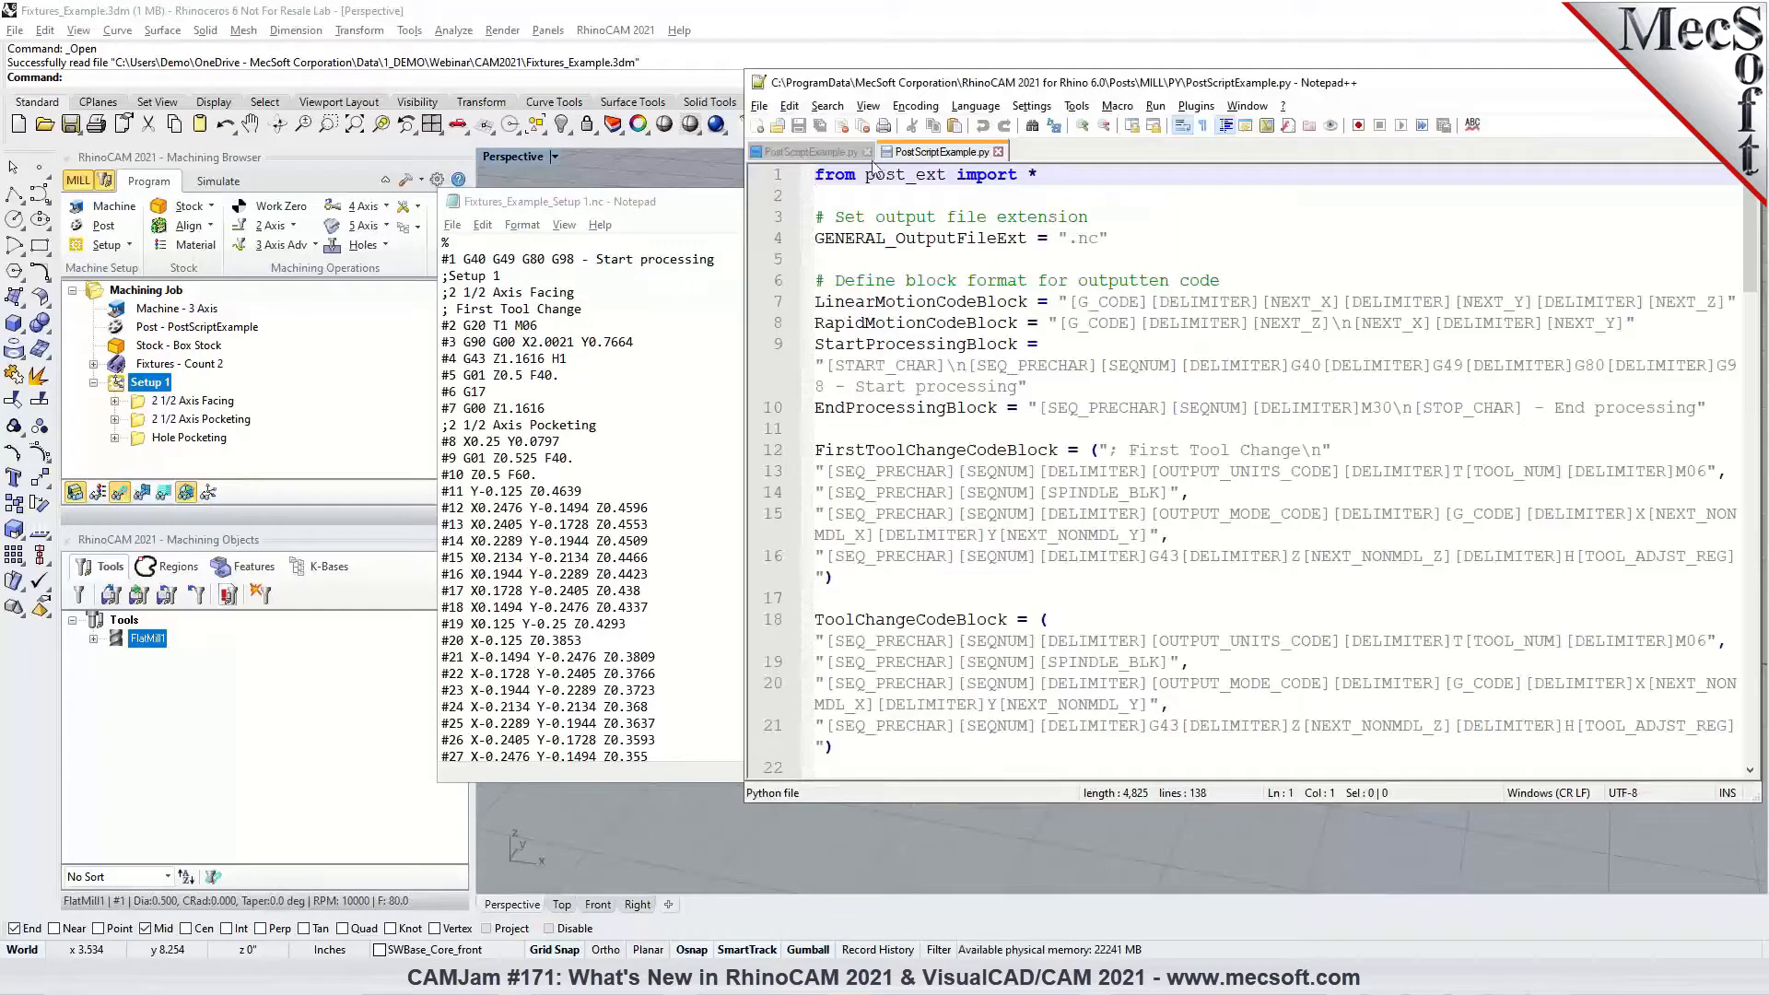
Arrange the posted G-code and the PostScriptExample.py script windows side by side for comparison
left_click_drag(1185, 87, 1065, 77)
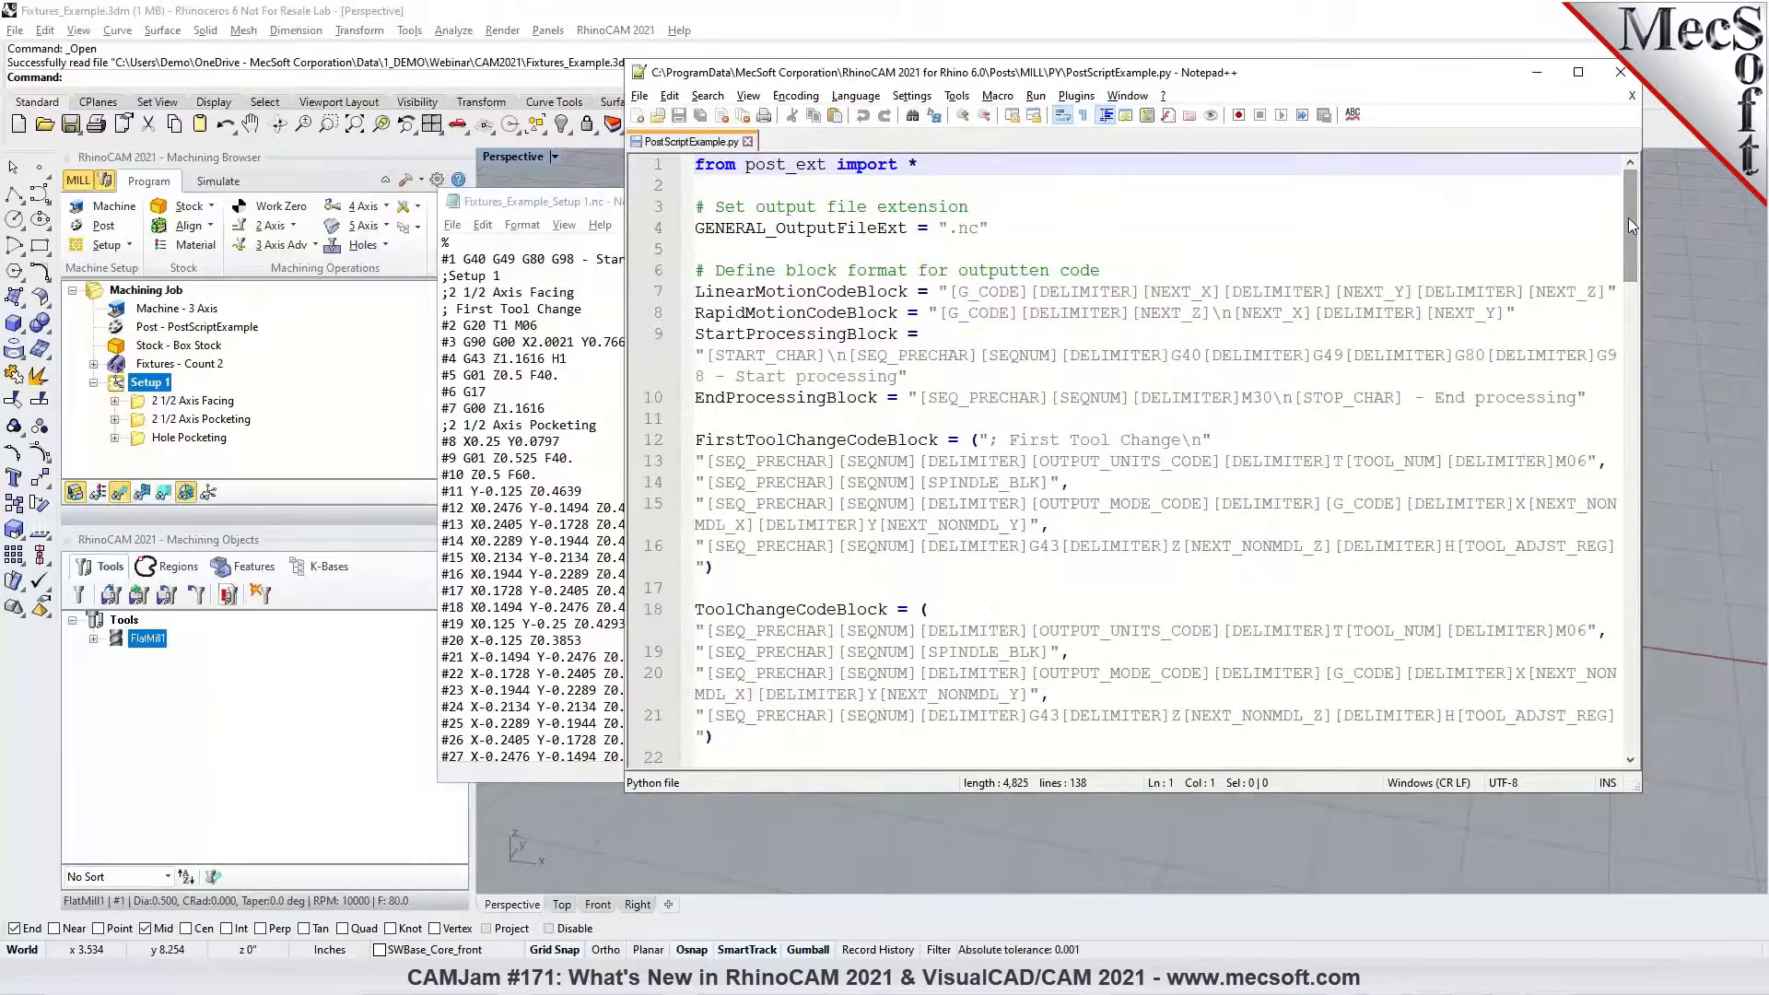
mouse_move(1639, 234)
left_mouse_down()
mouse_move(1625, 719)
mouse_move(1629, 242)
left_mouse_up()
left_click_drag(1020, 79, 1112, 80)
left_click_drag(596, 211, 265, 177)
left_click_drag(825, 281, 701, 270)
Examine the PostScriptExample.py script from its block format definitions through its post-processing functions, and return to its beginning
left_click(1316, 79)
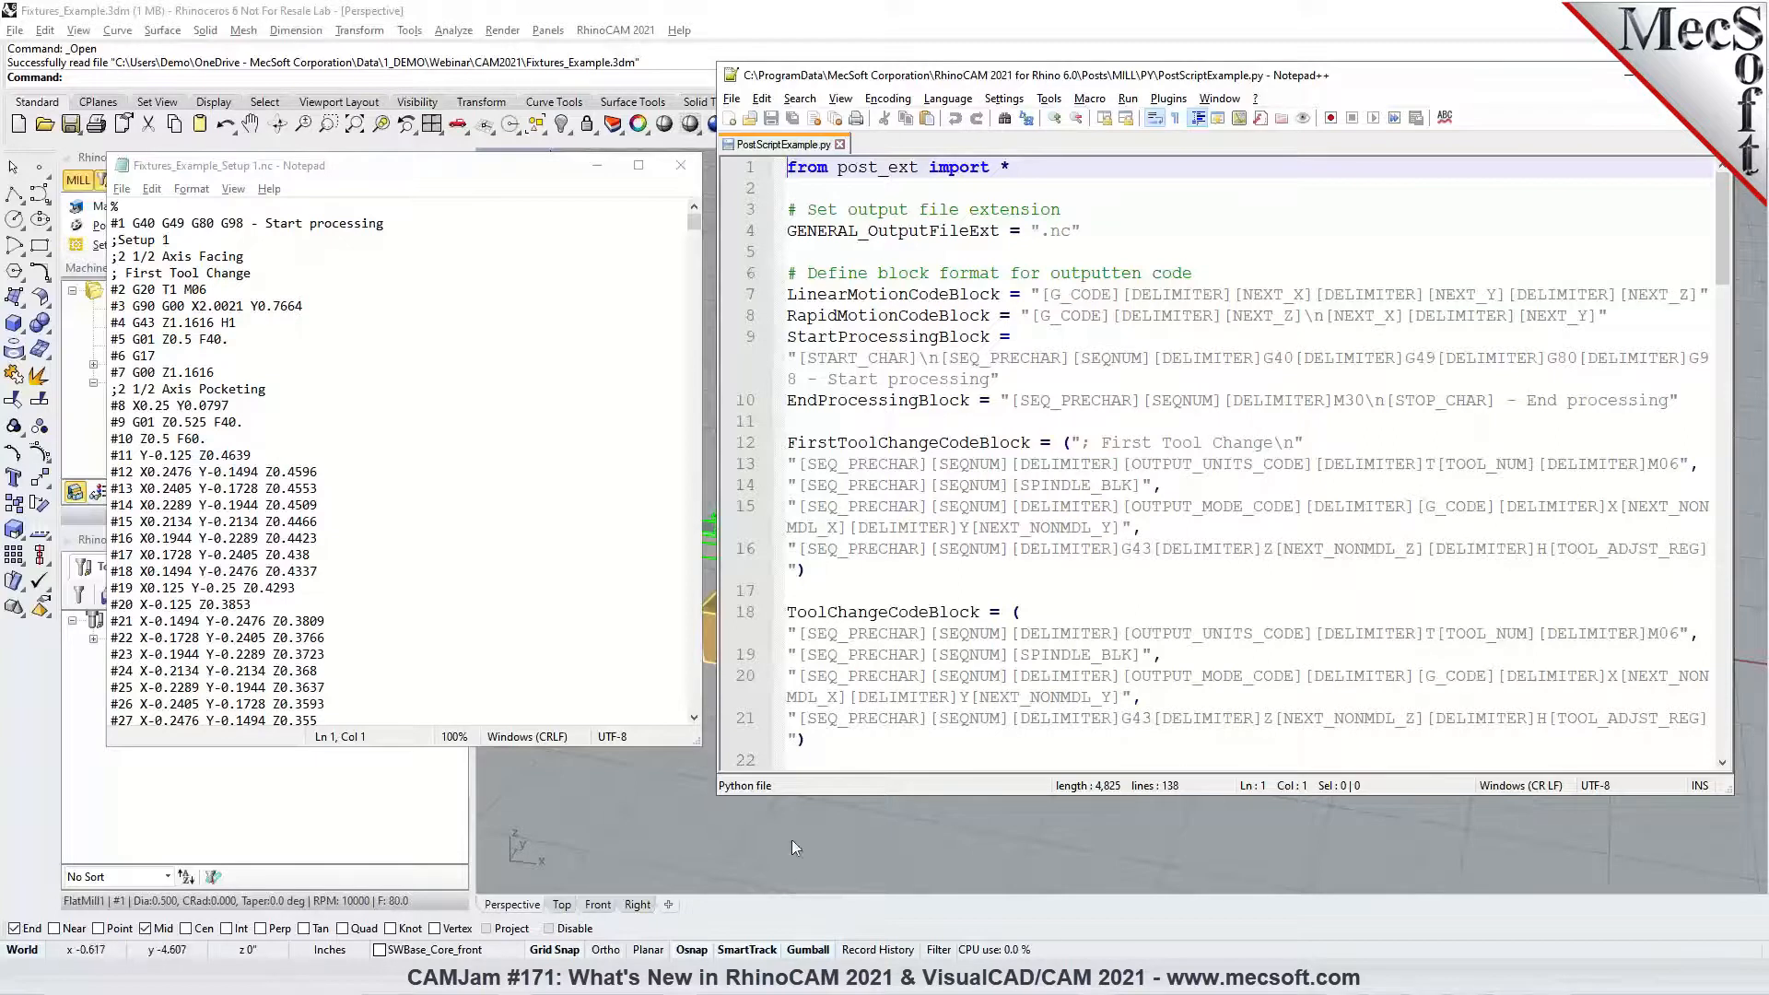
scroll(1035, 640, "down", 1)
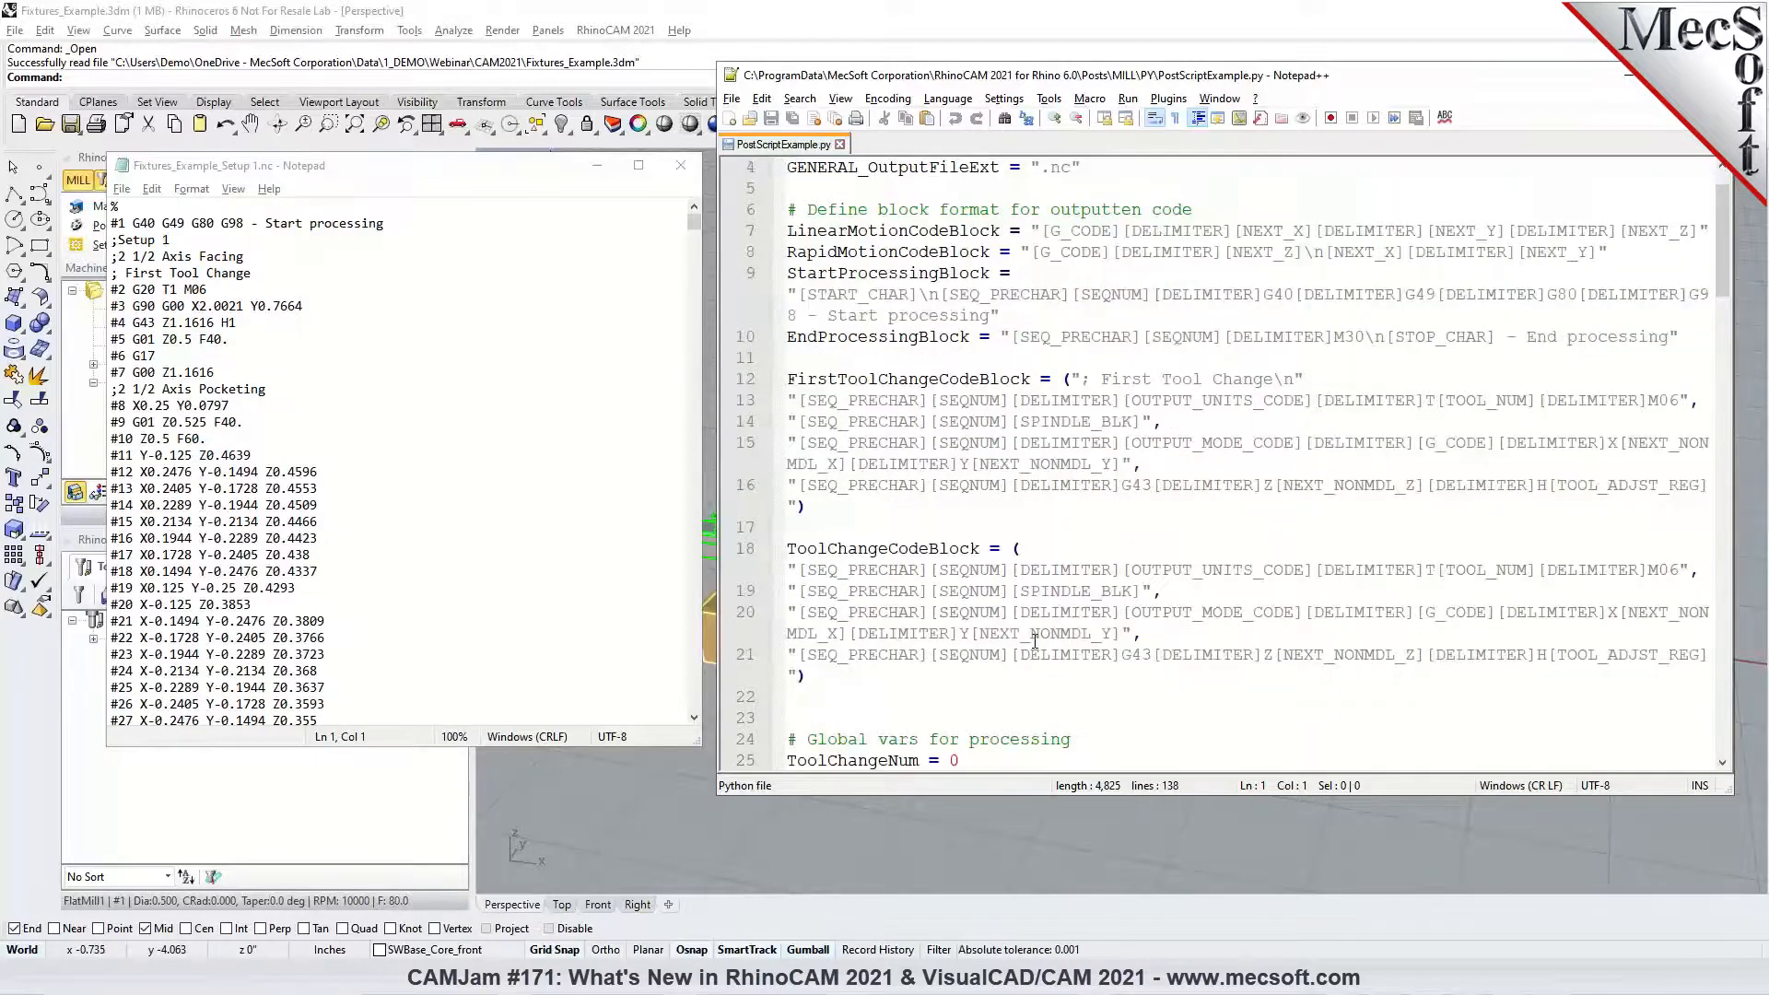
scroll(1035, 641, "down", 2)
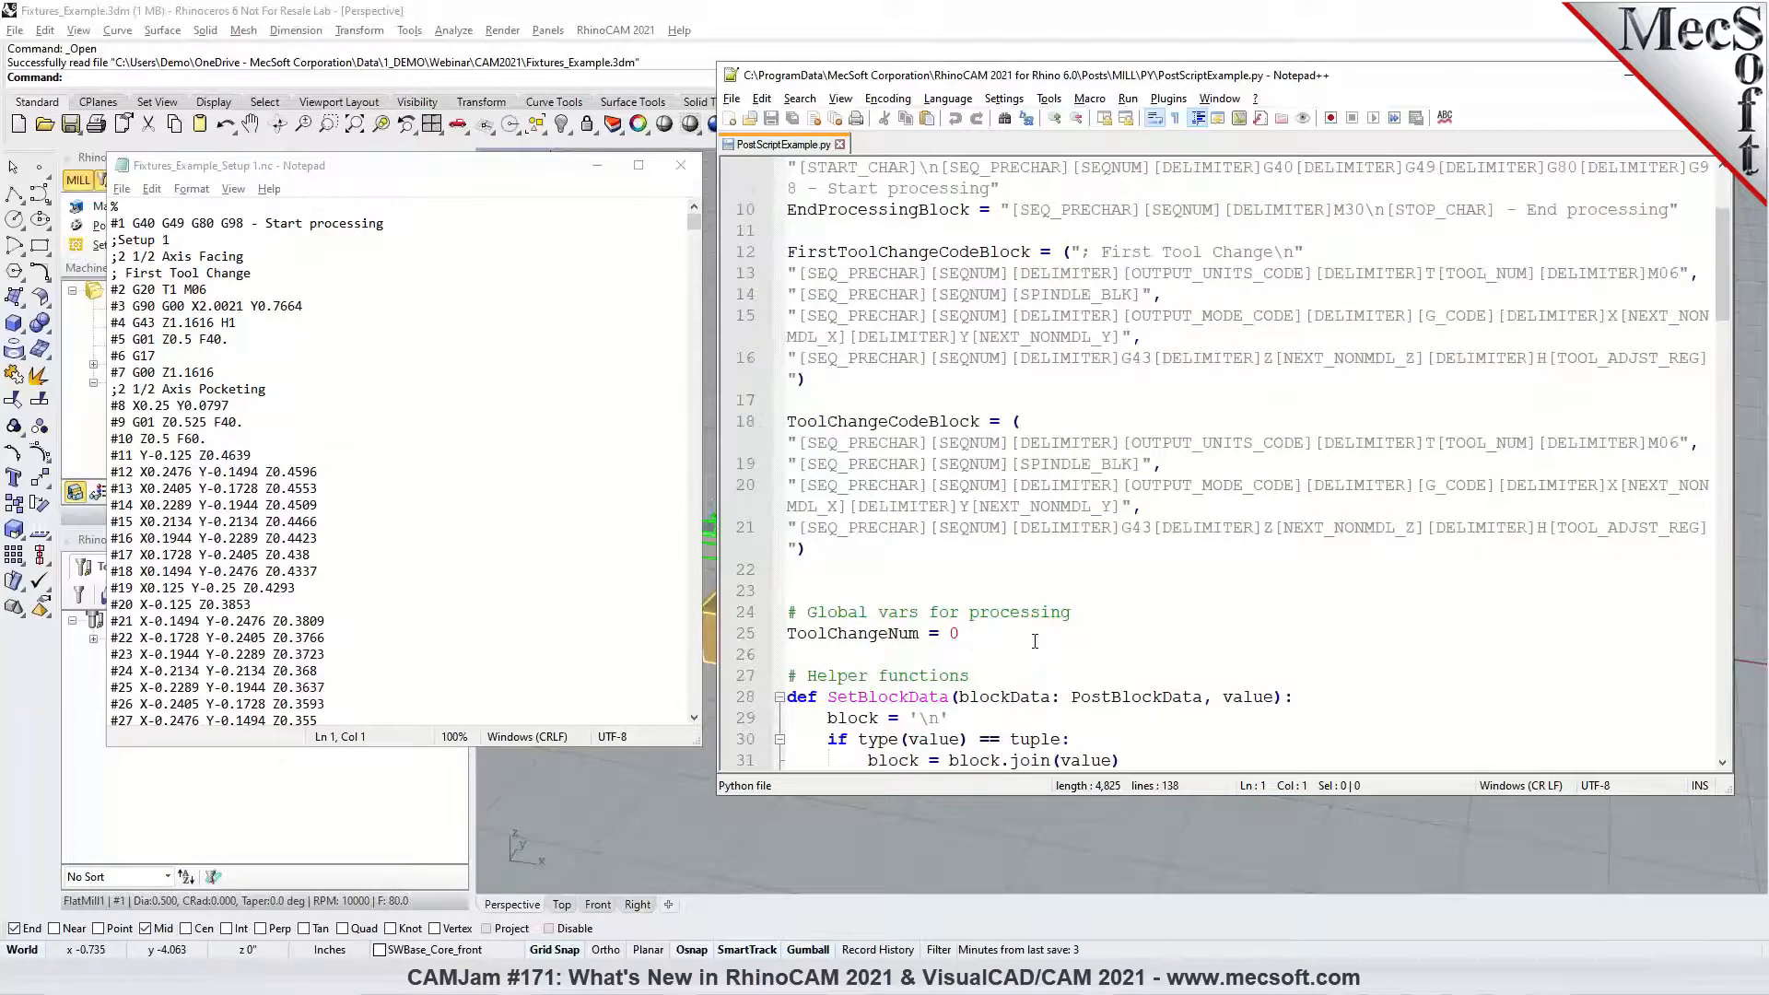
scroll(1035, 640, "down", 3)
scroll(1035, 641, "down", 2)
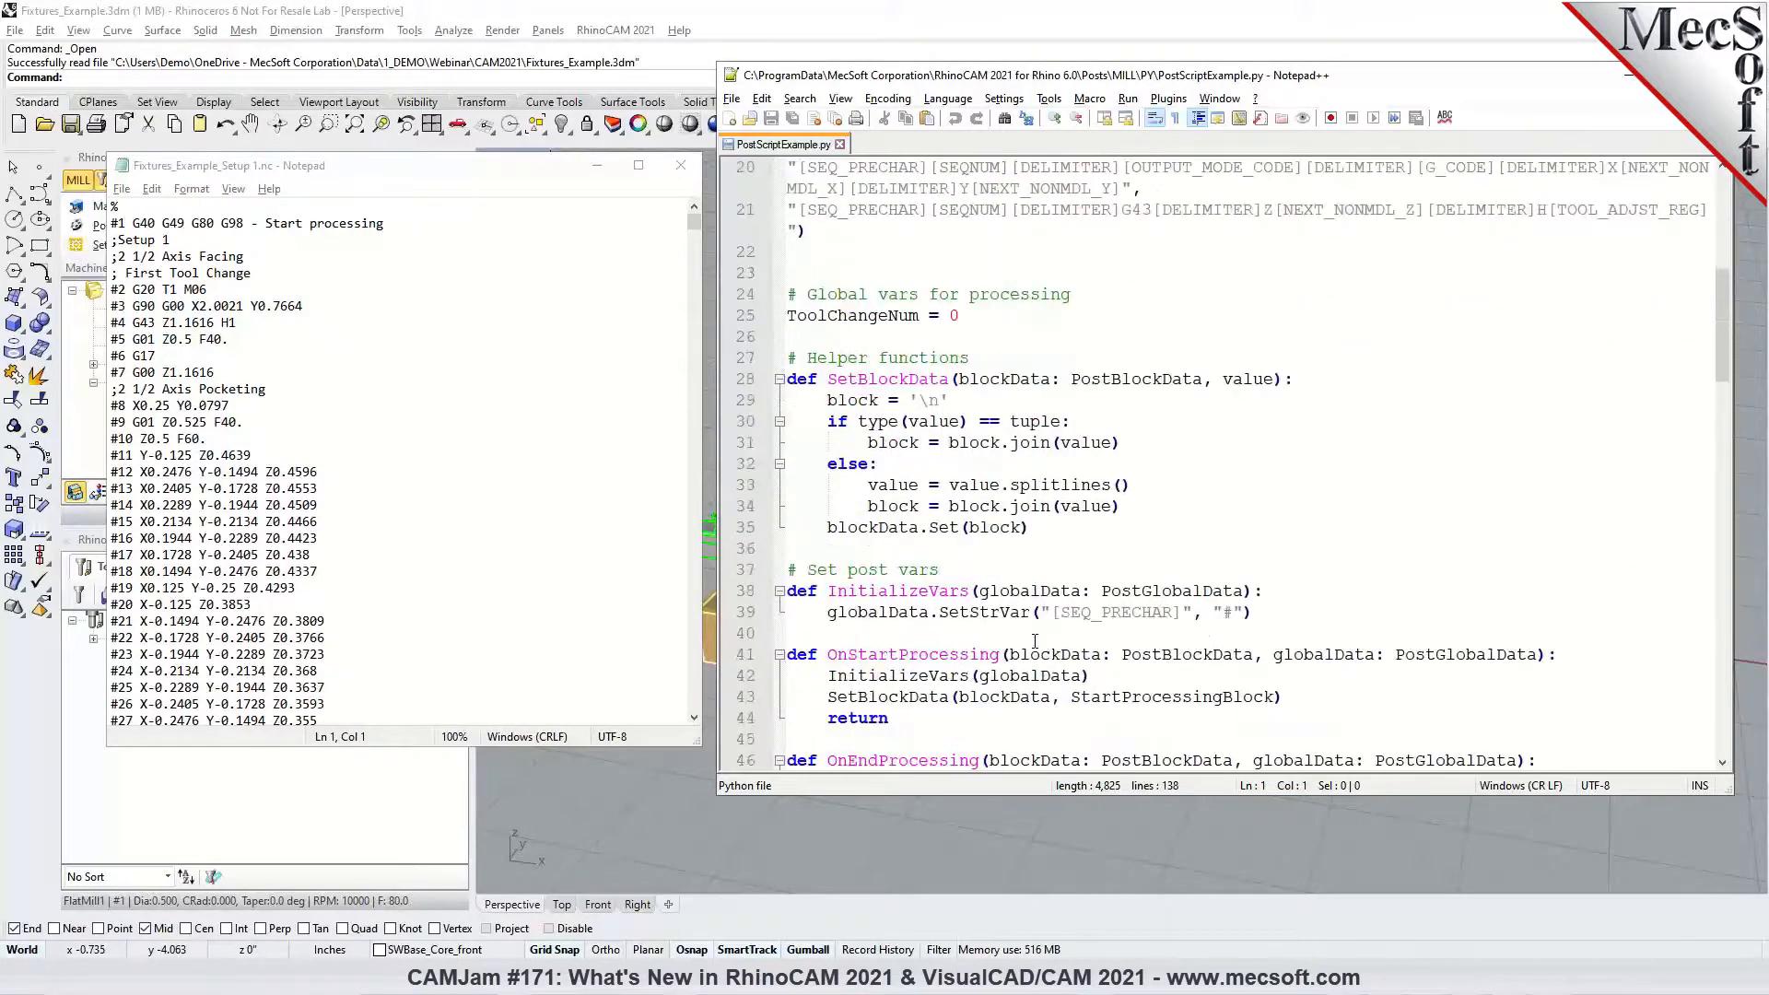
scroll(1035, 640, "down", 4)
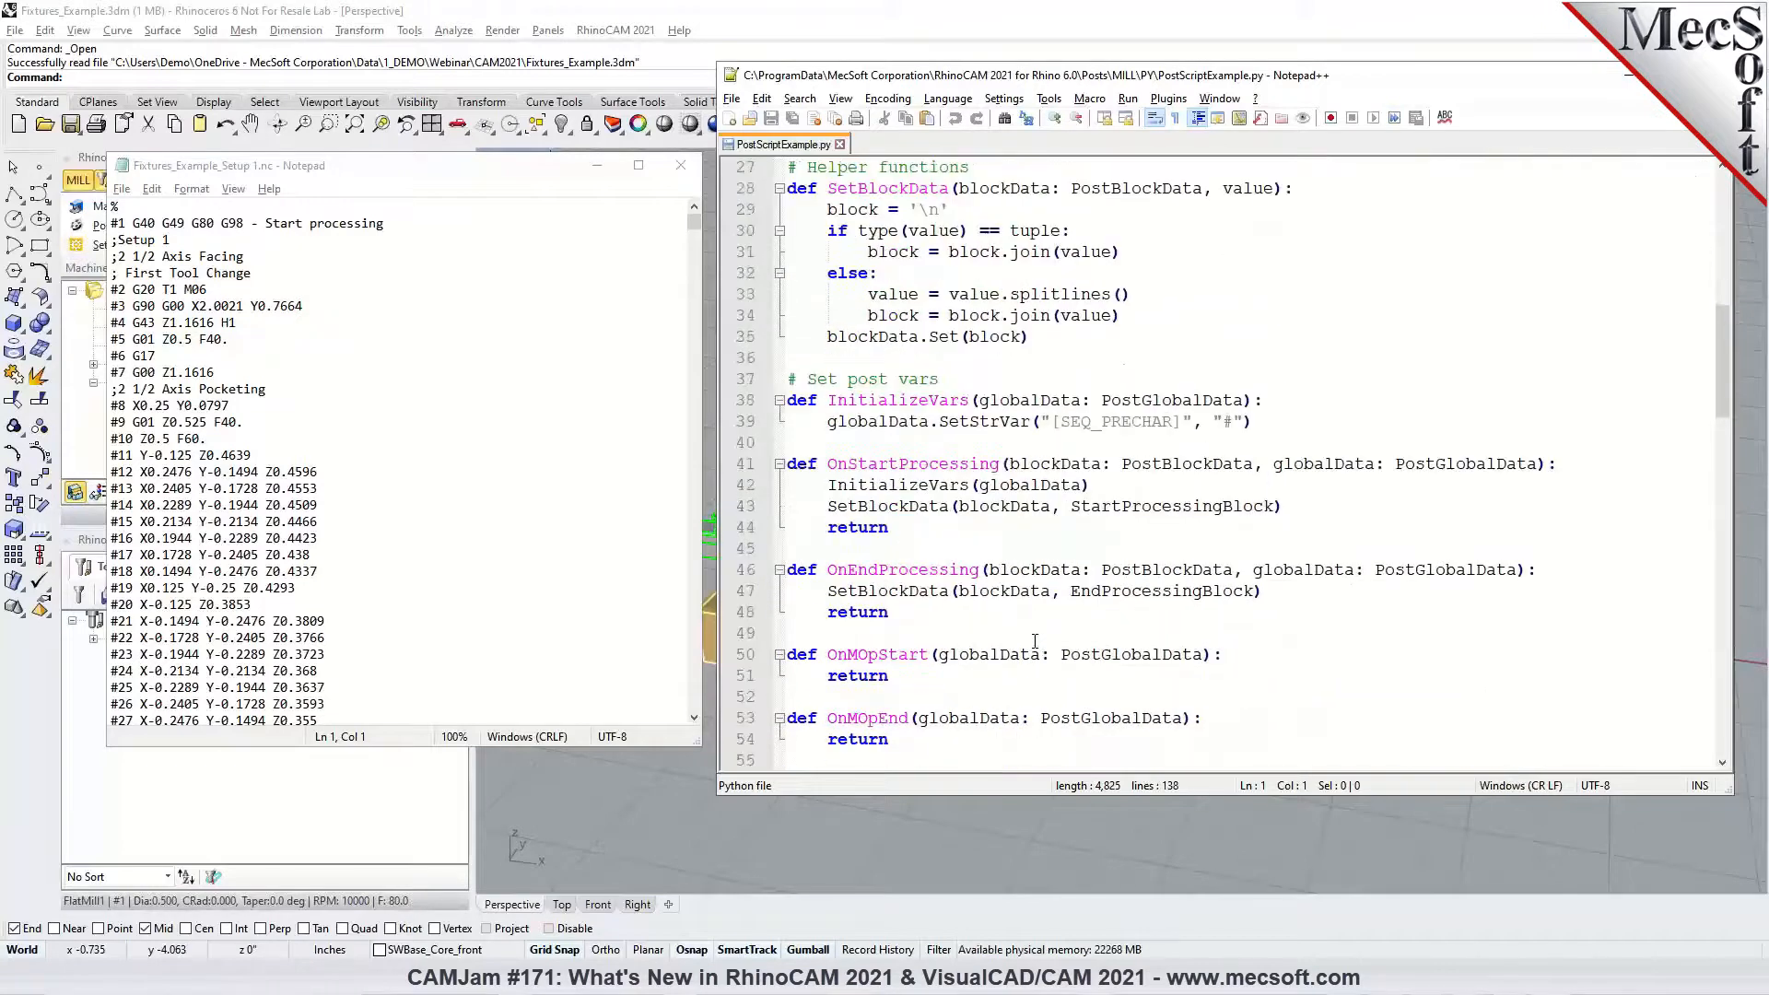
scroll(1035, 640, "down", 2)
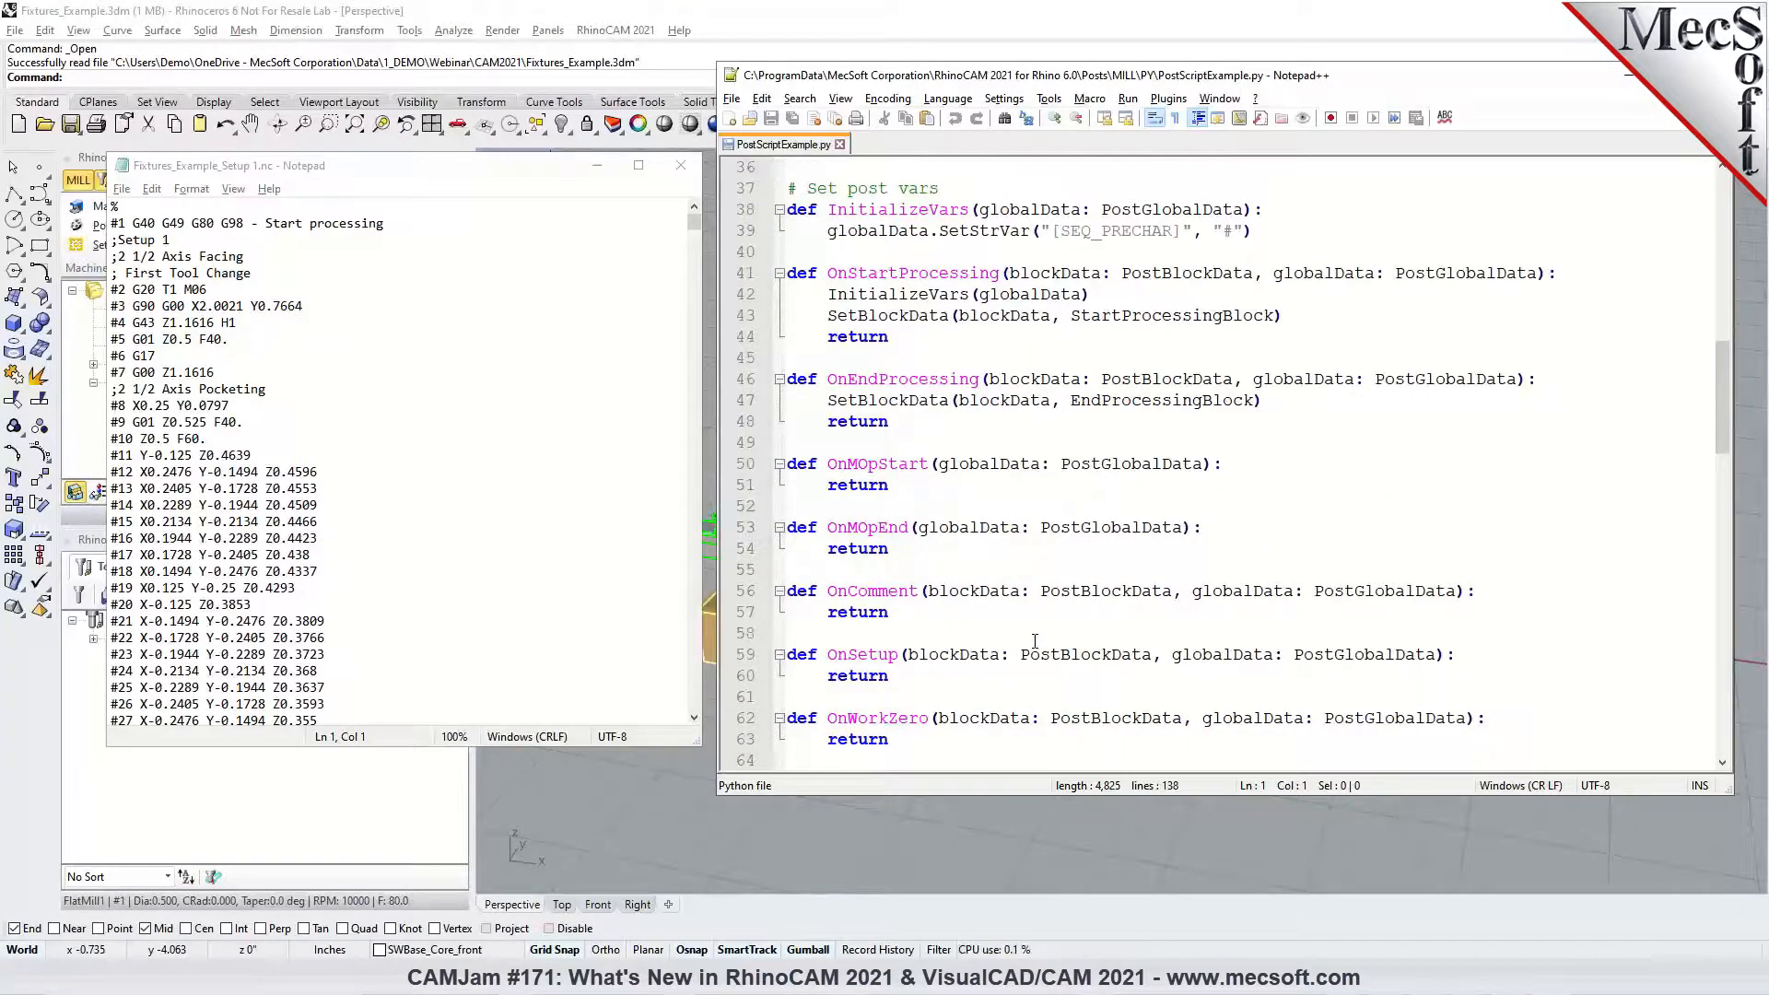
scroll(1035, 640, "down", 5)
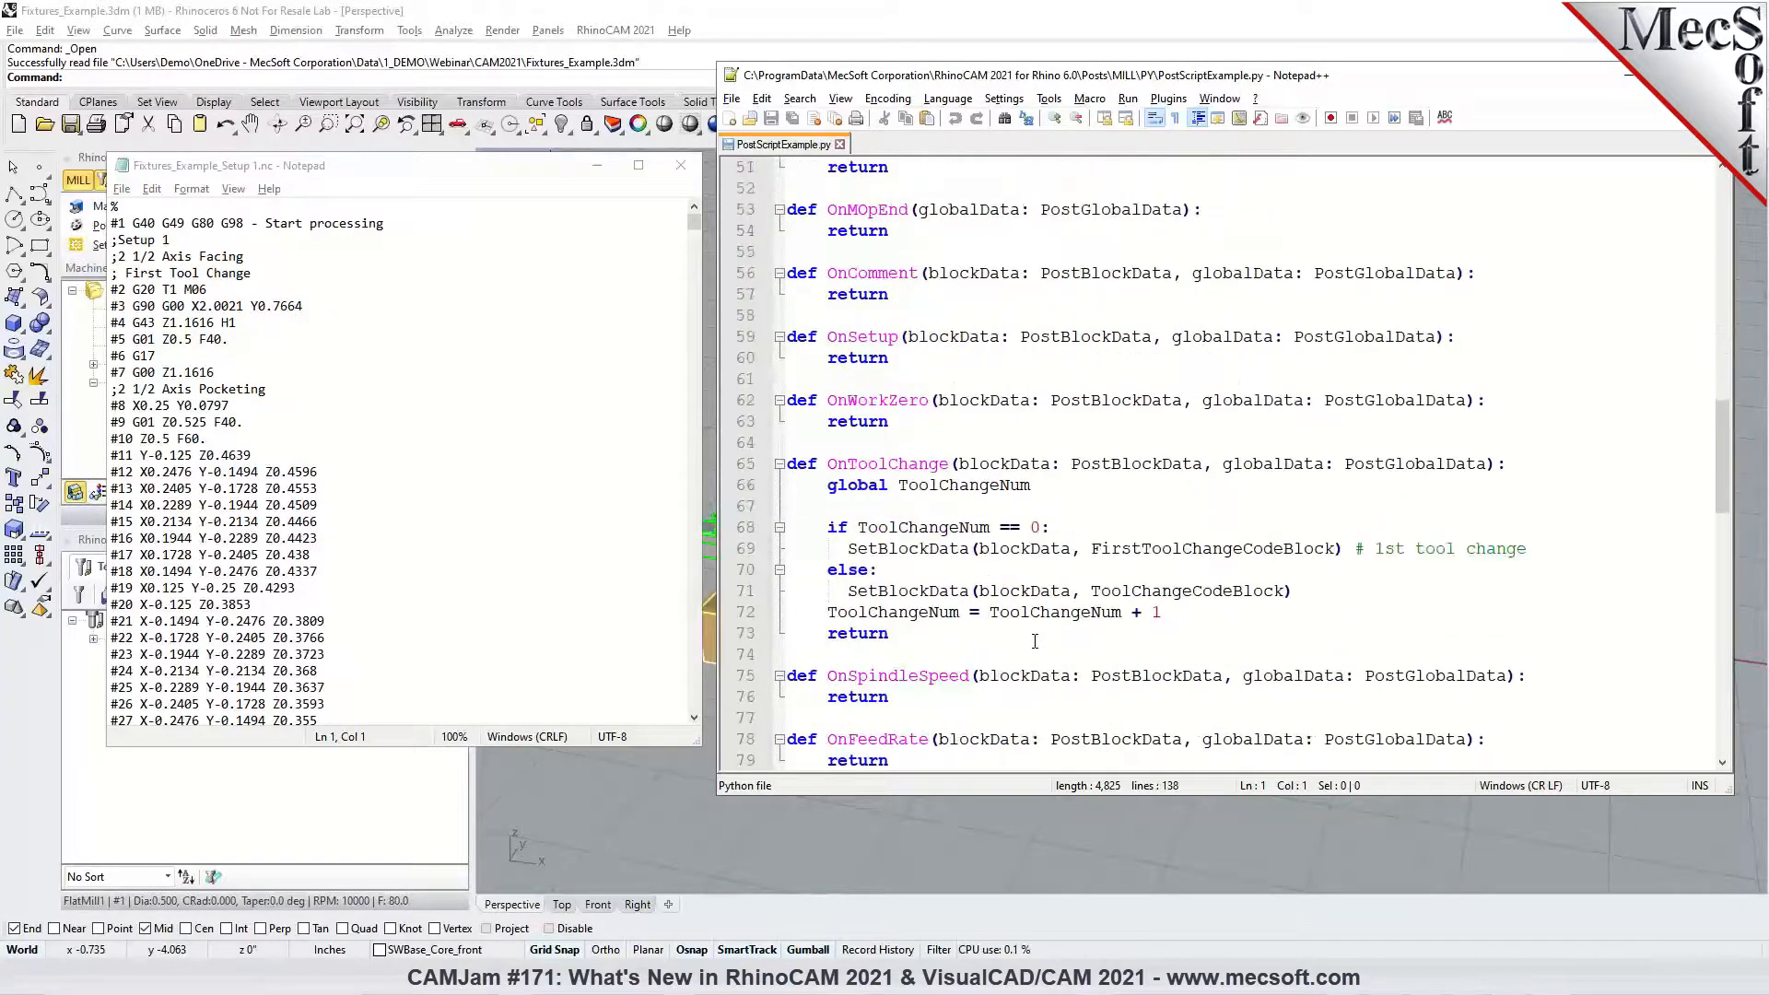
scroll(1035, 641, "down", 4)
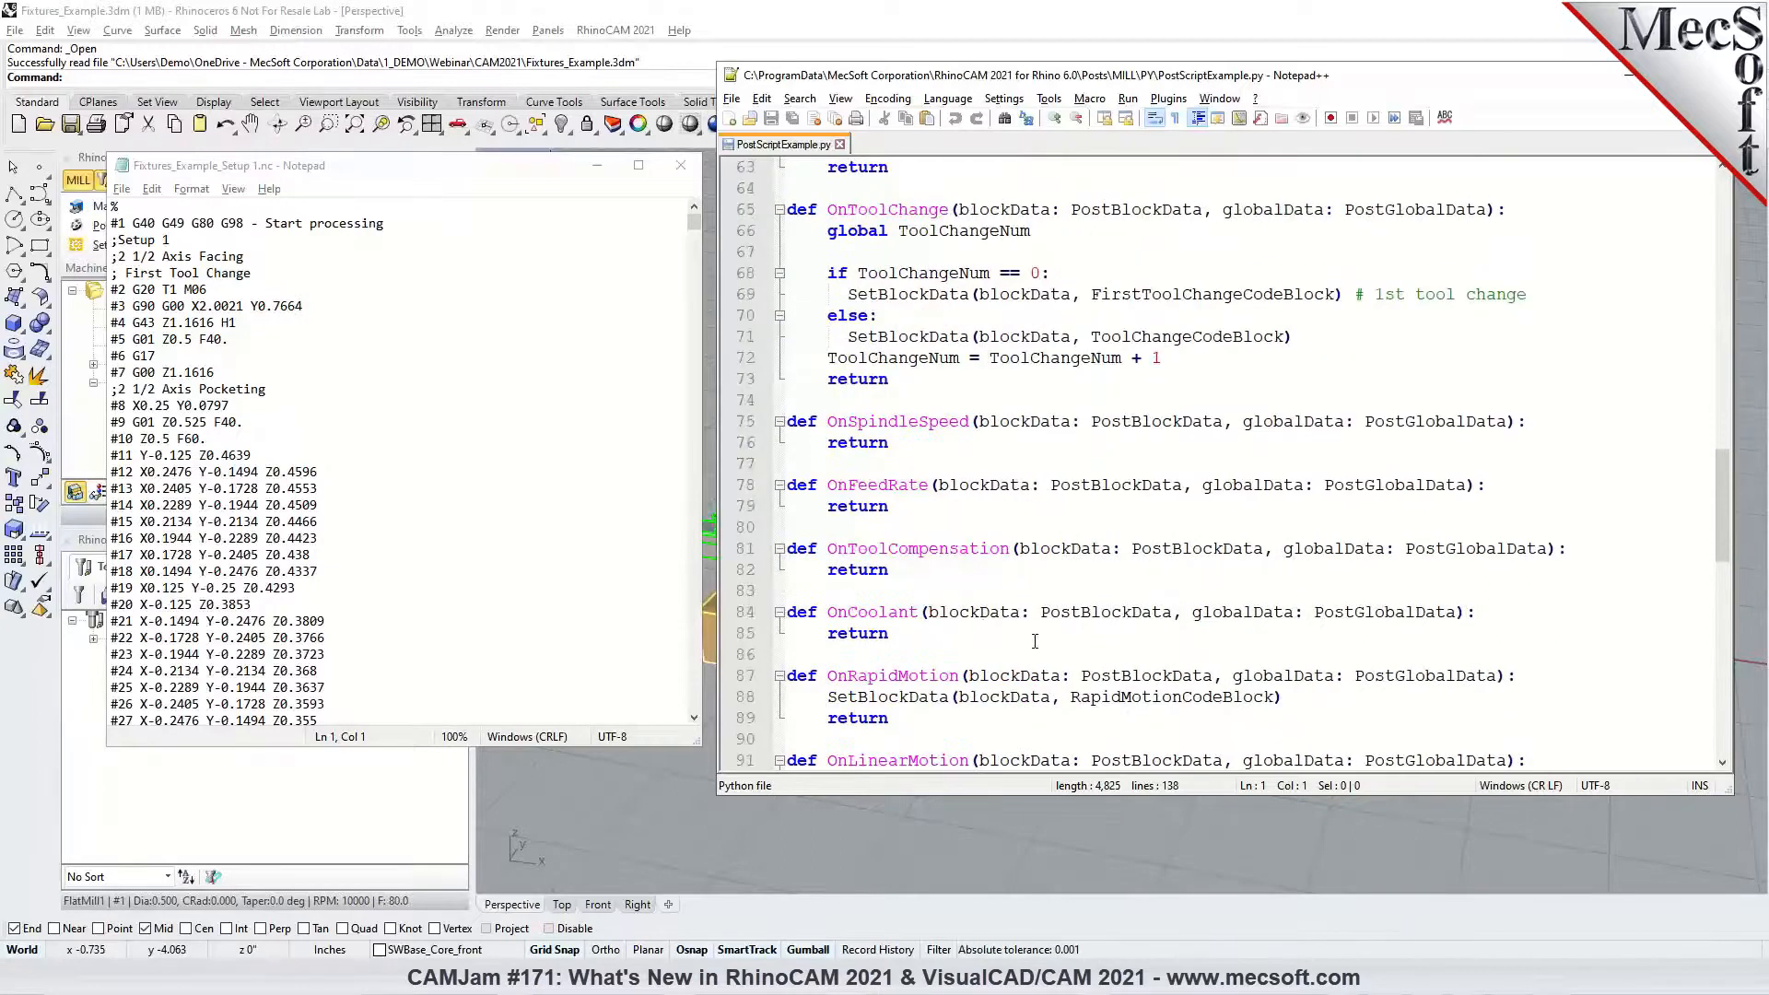
scroll(1034, 640, "down", 5)
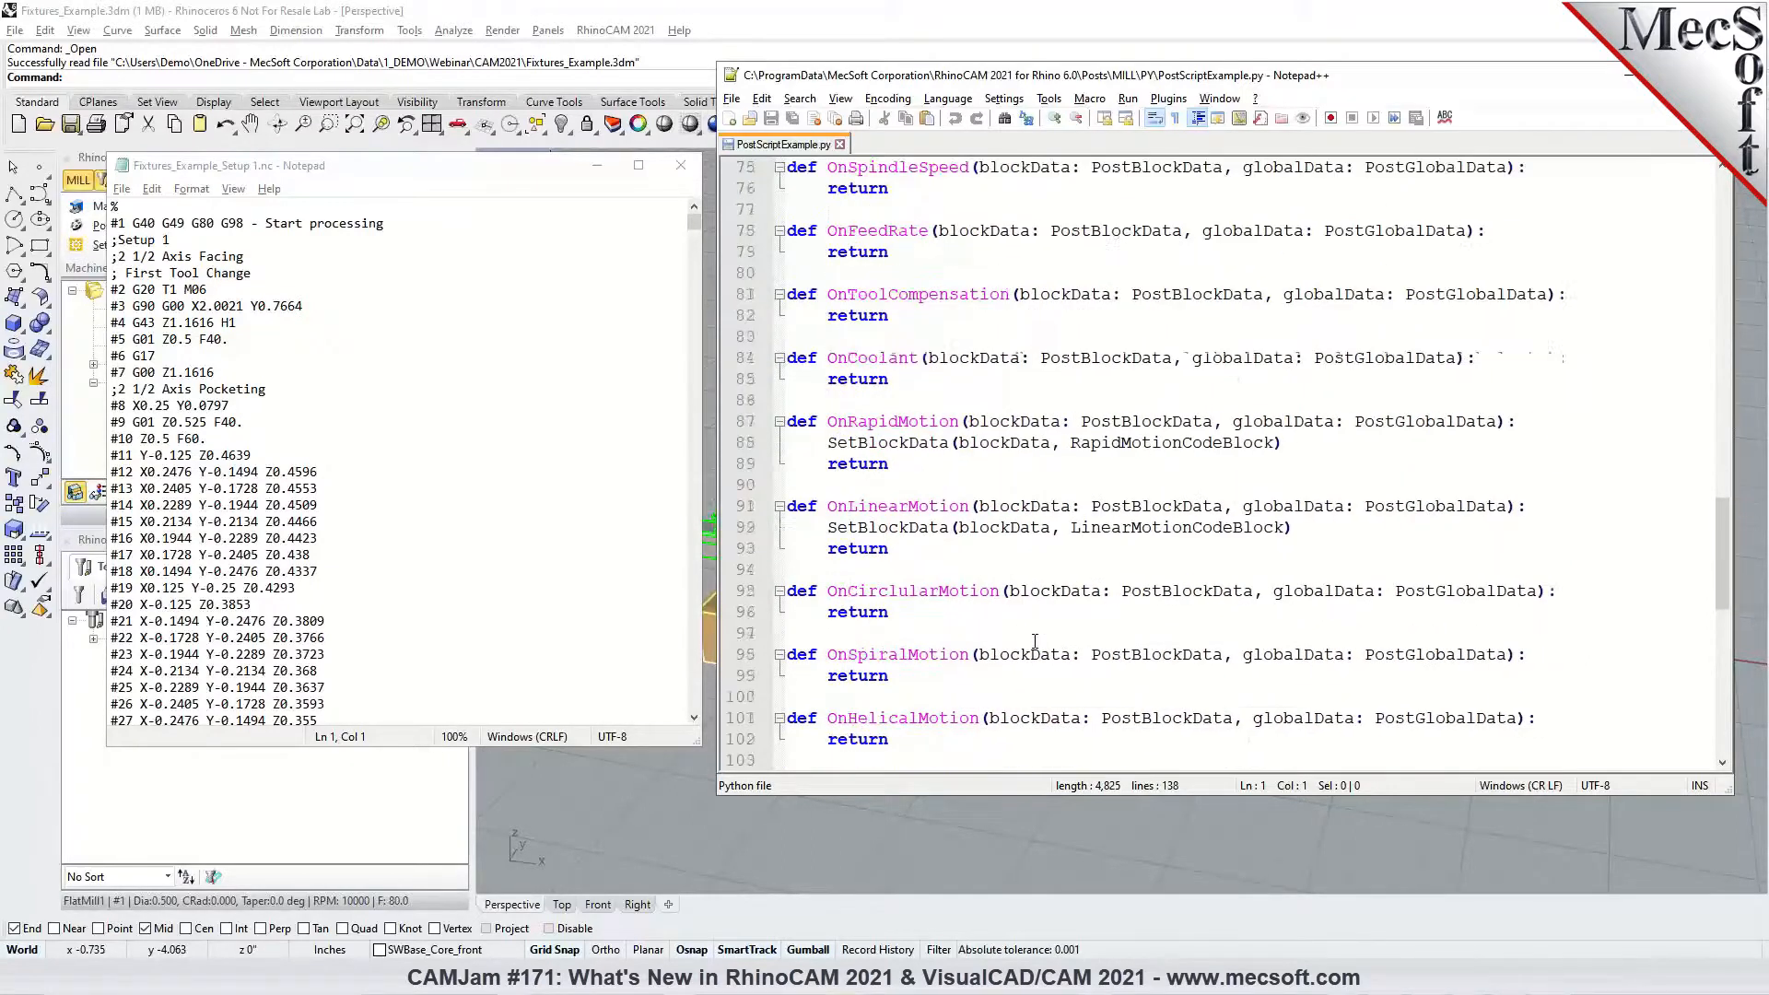
scroll(1035, 641, "down", 5)
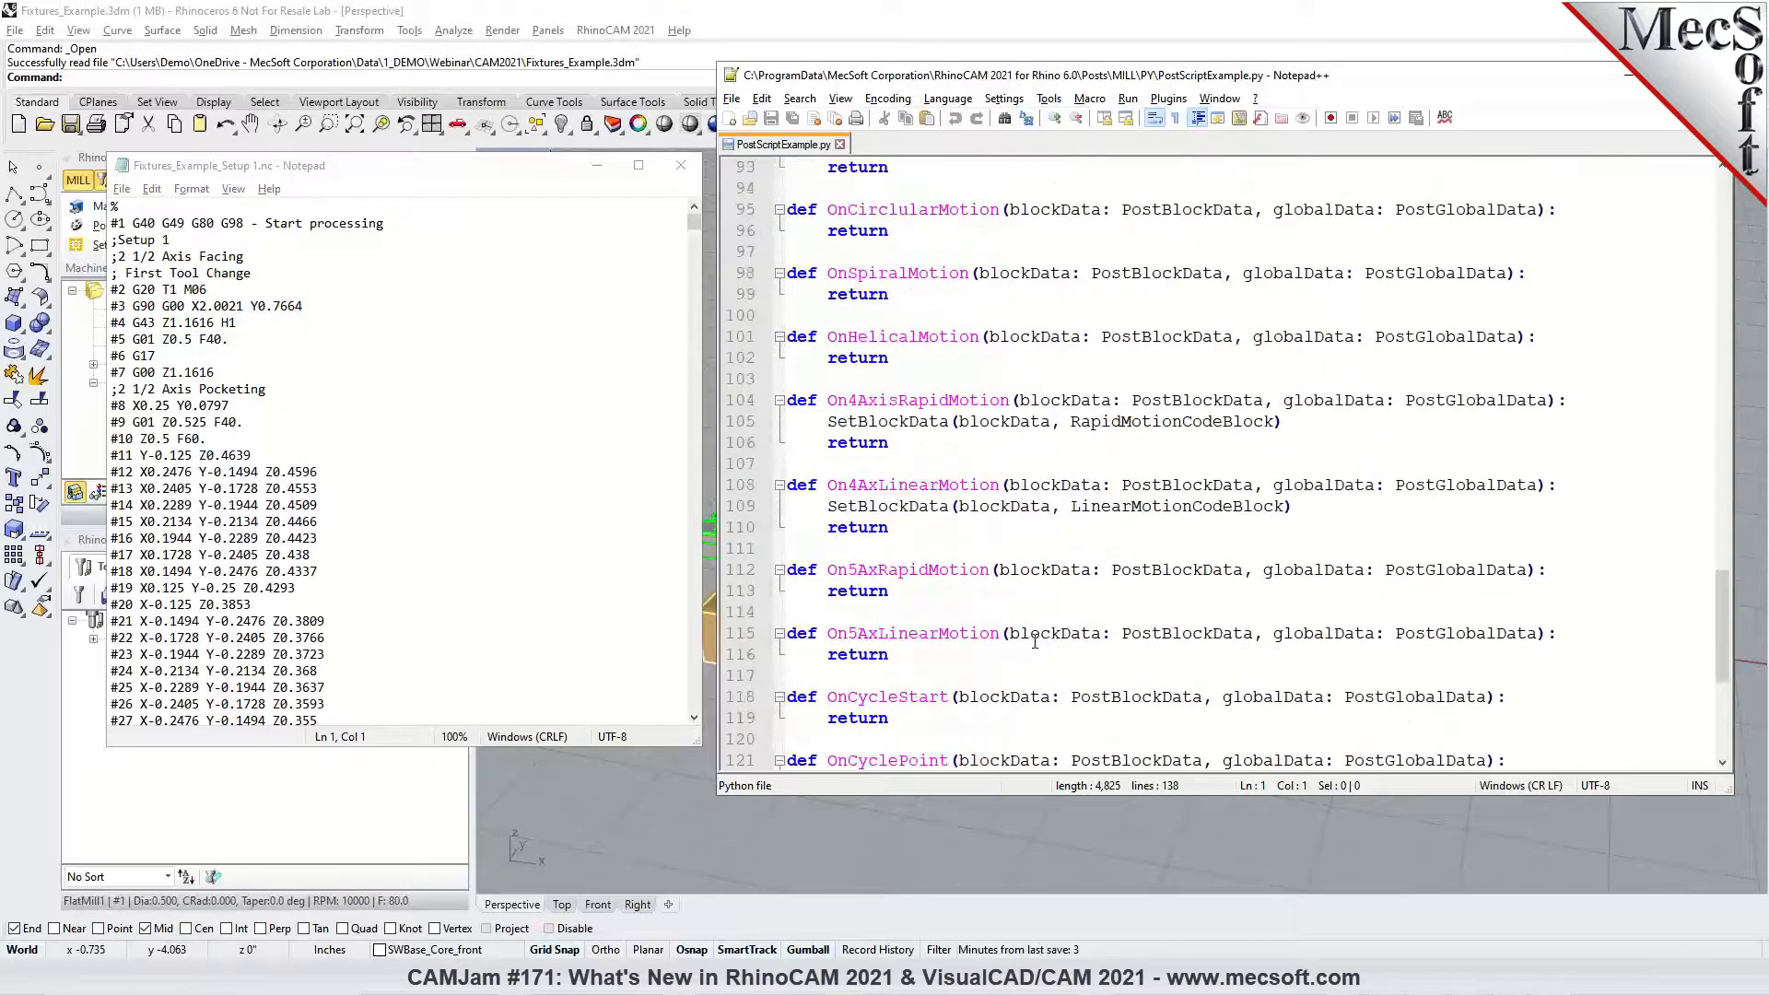
scroll(1035, 640, "down", 6)
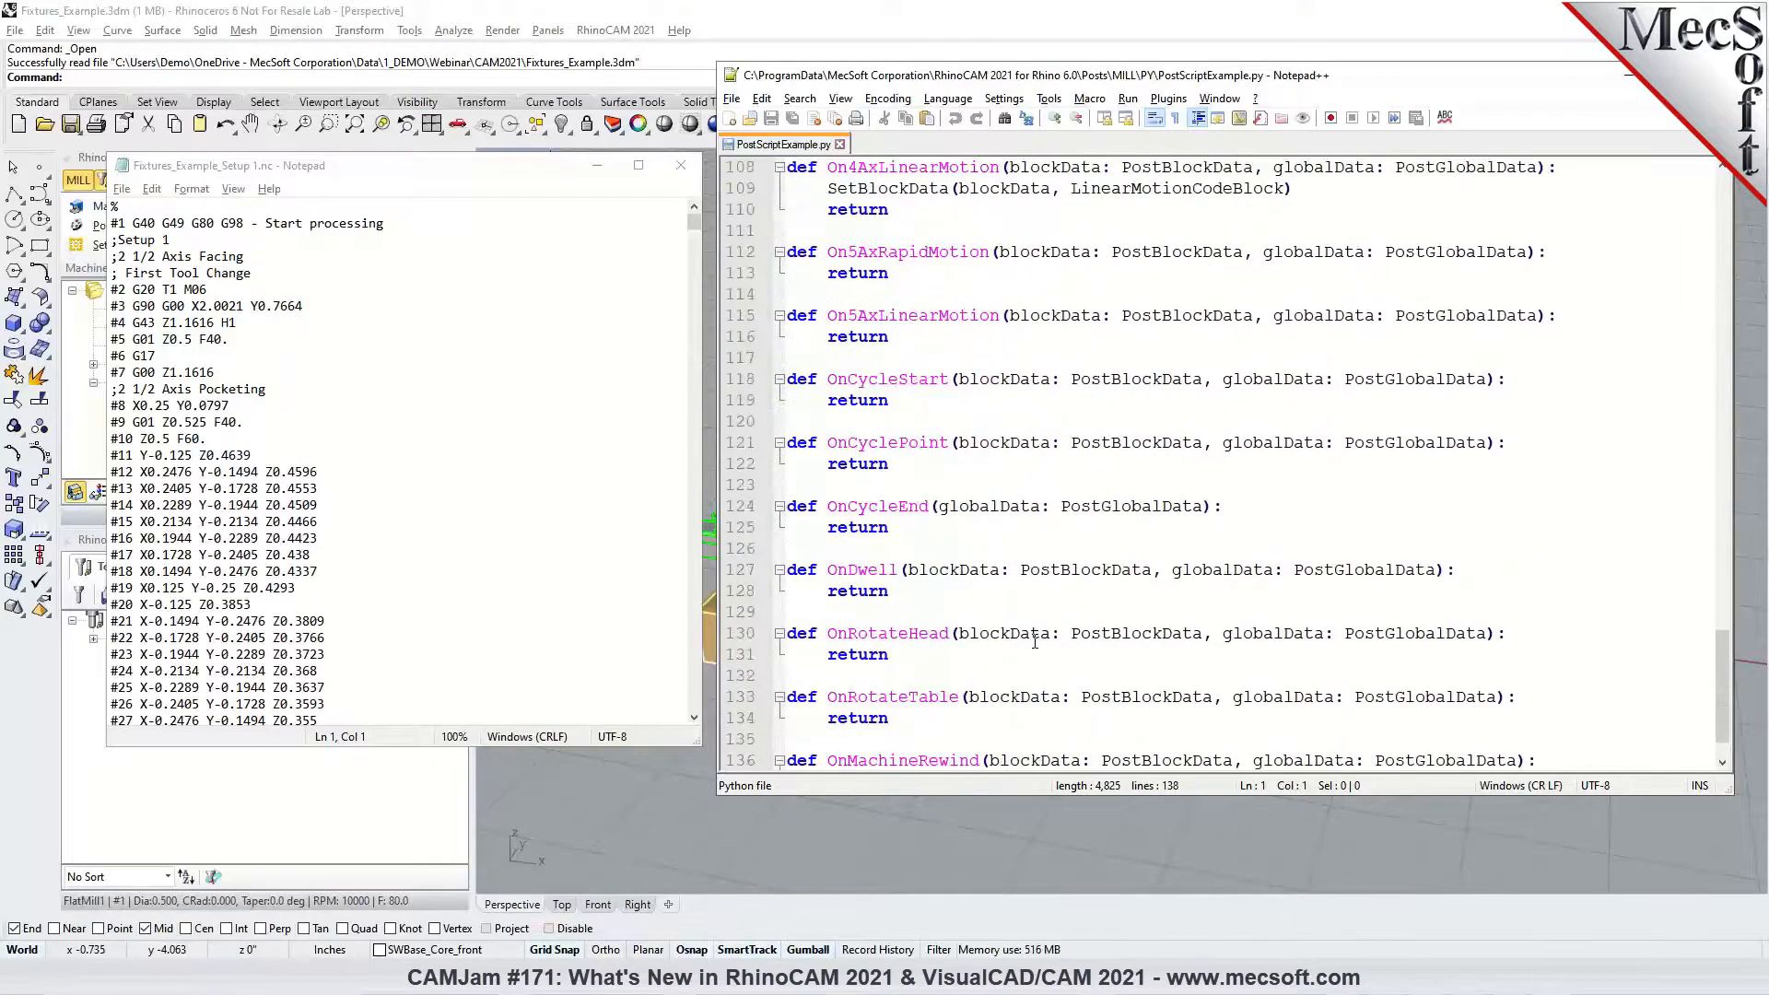
scroll(1035, 642, "up", 9)
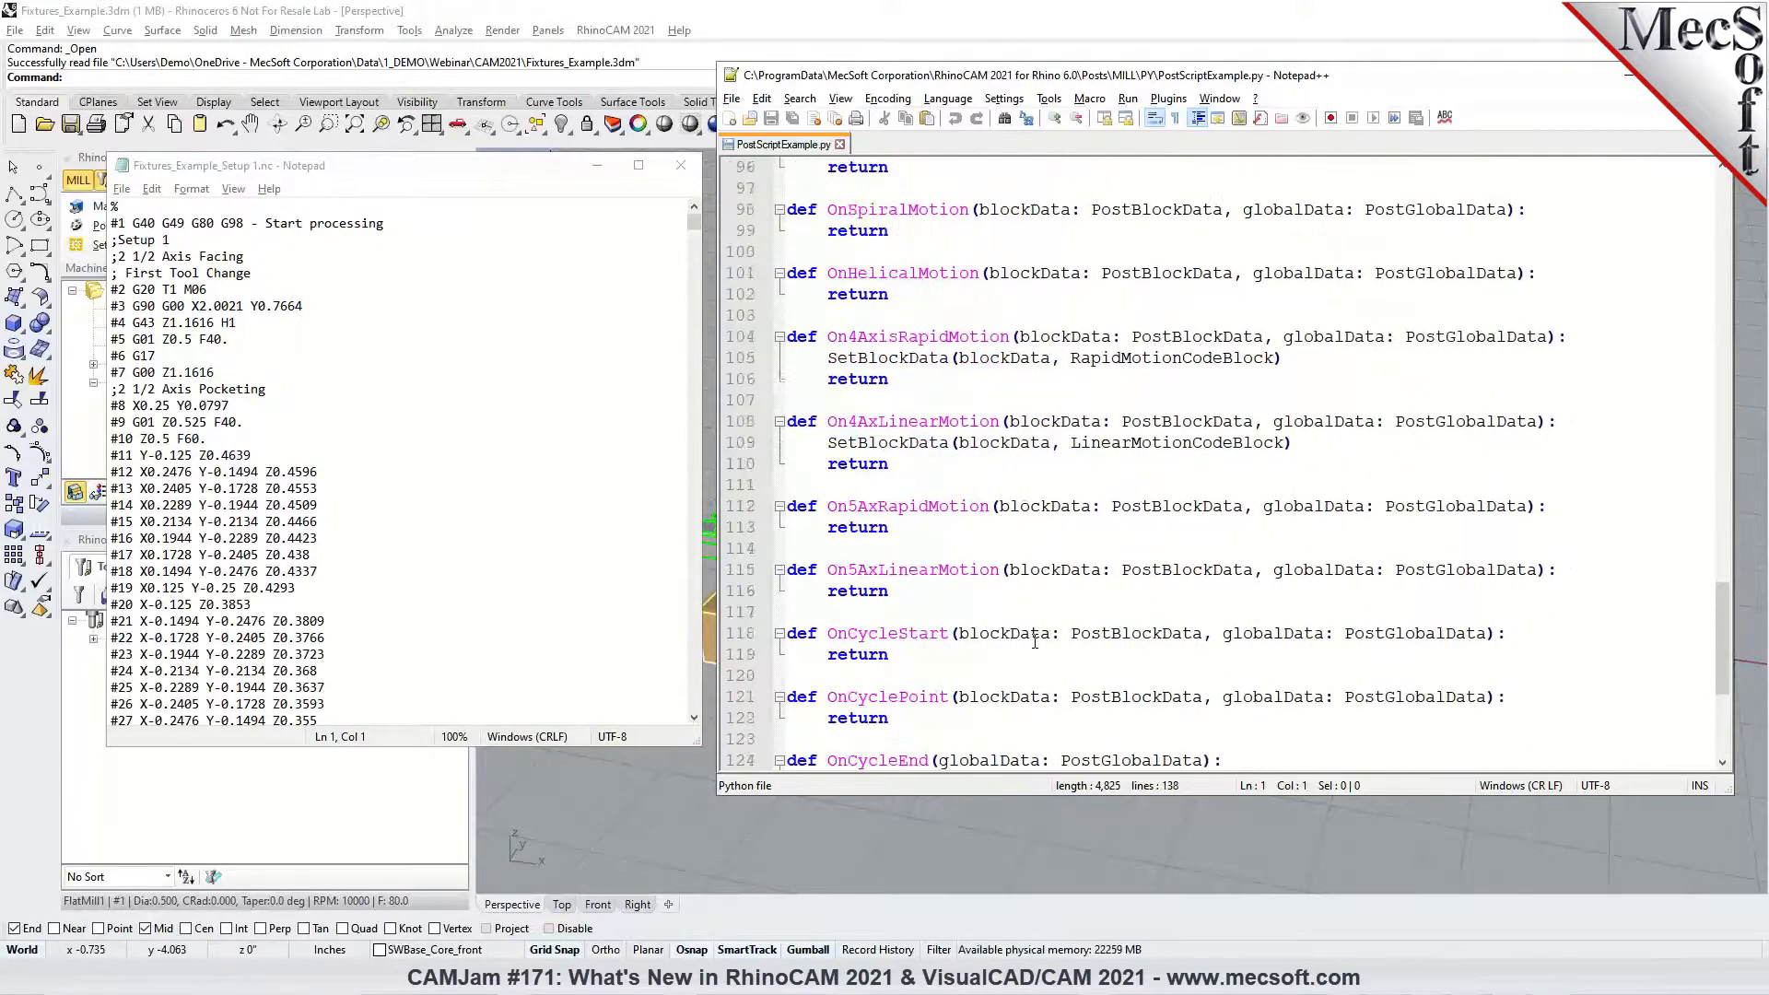
scroll(1035, 642, "up", 6)
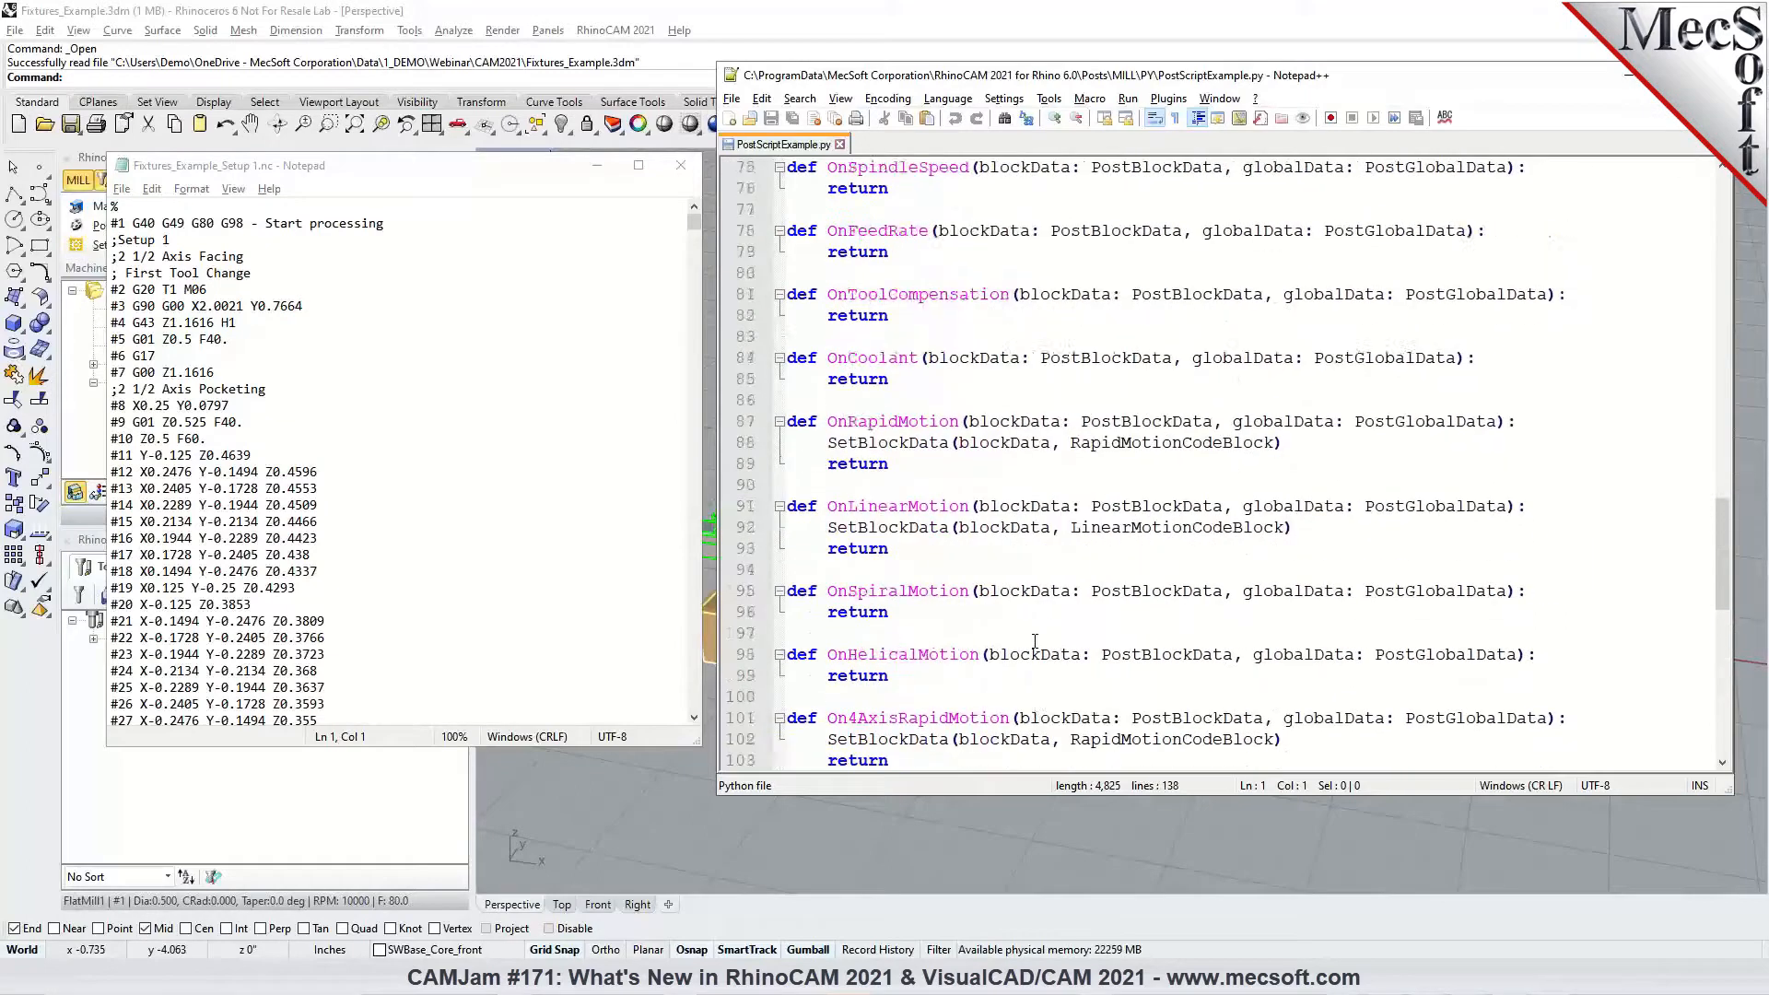
scroll(1035, 642, "up", 11)
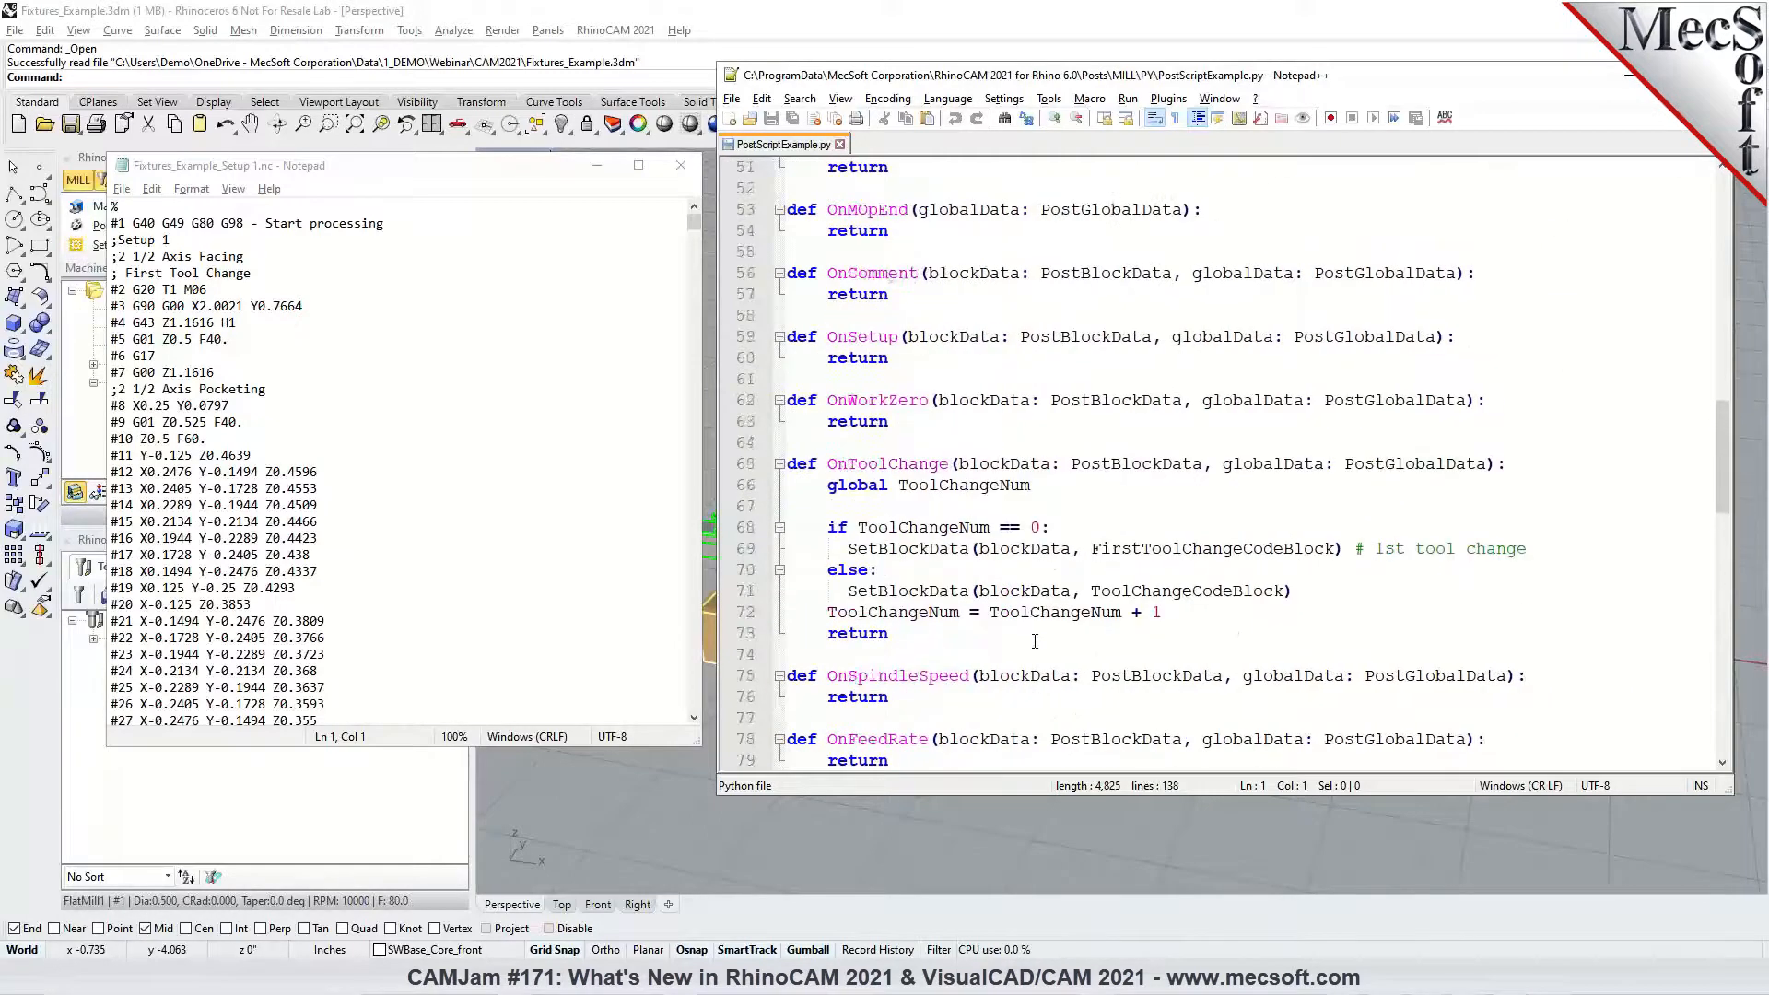
scroll(1035, 642, "up", 11)
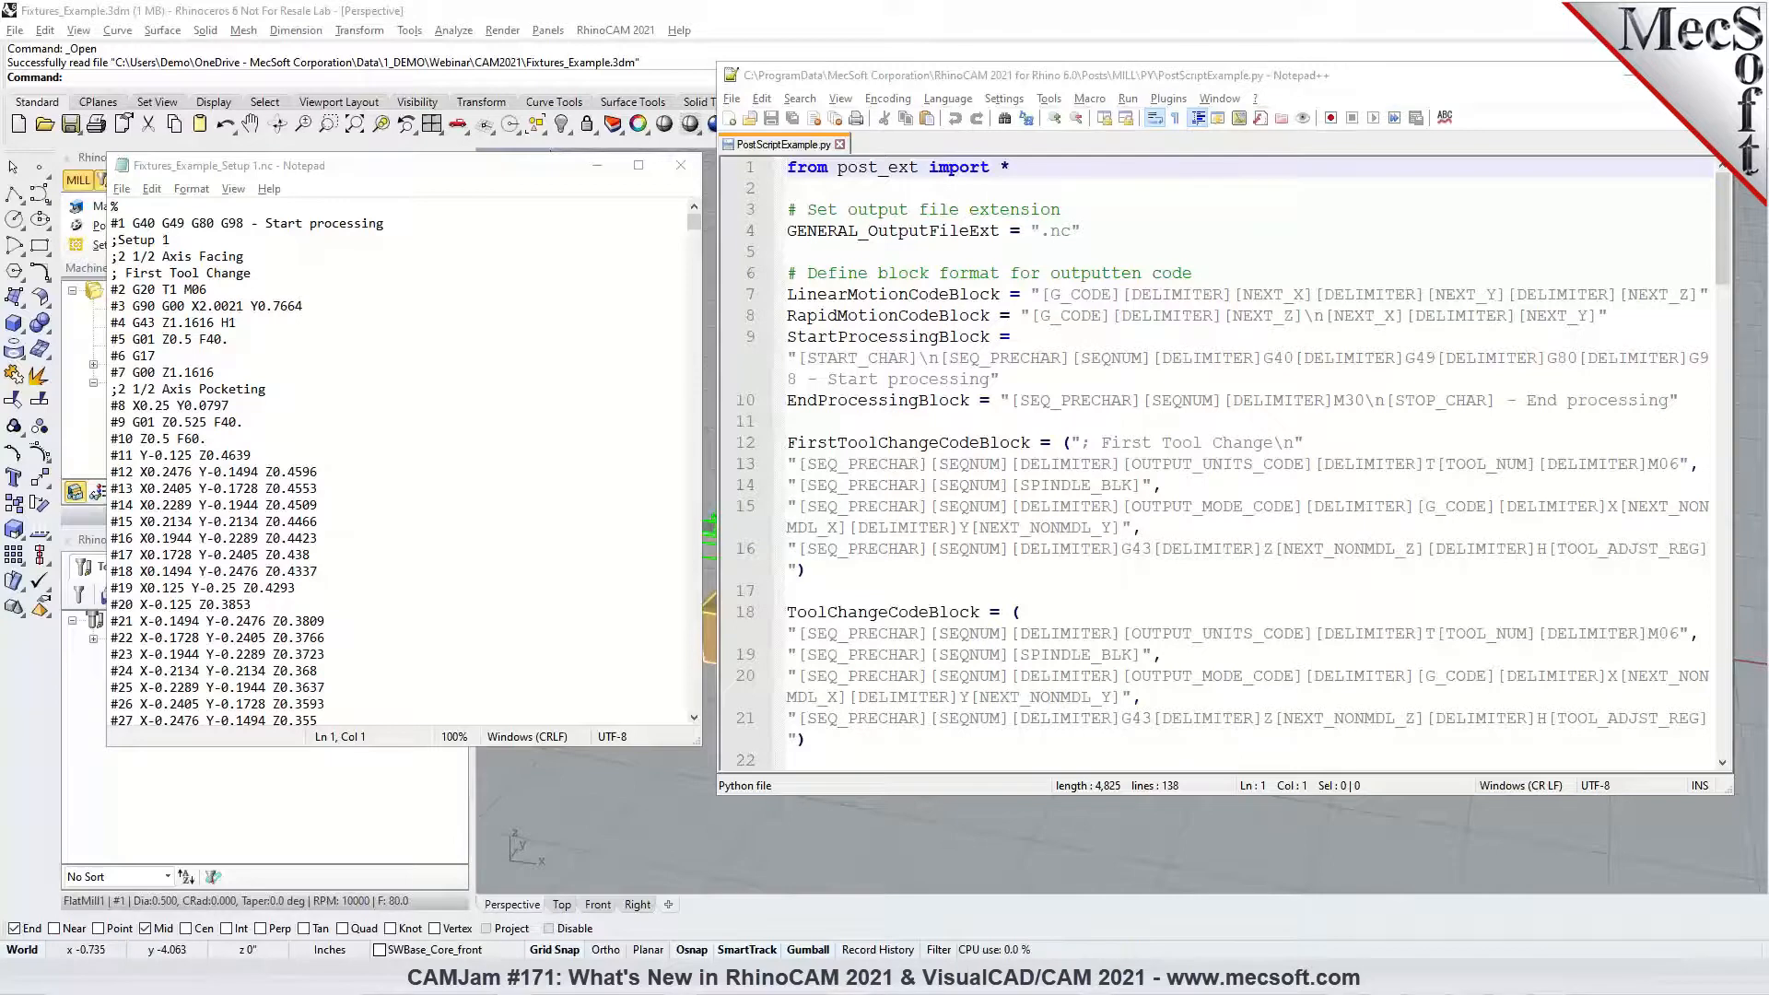
Switch back to Rhino without the text windows, bring up the simulation mode, and make the Machining Browser taller
left_click(1478, 17)
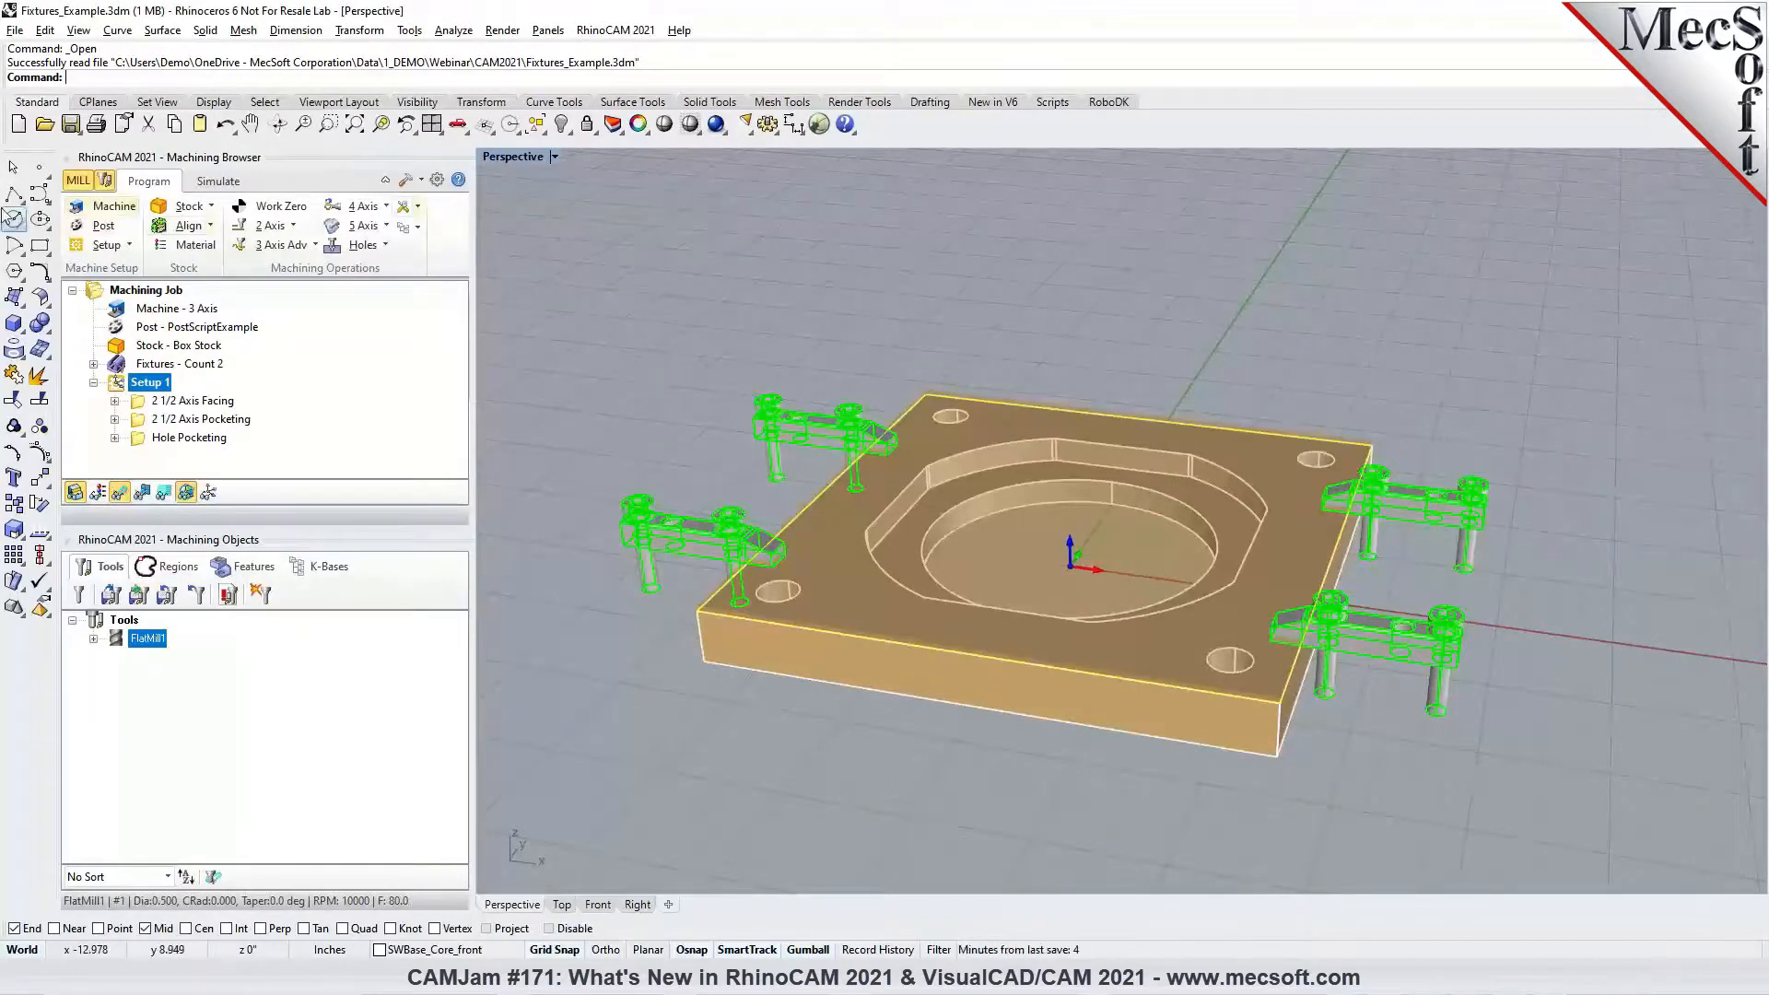
left_click(215, 181)
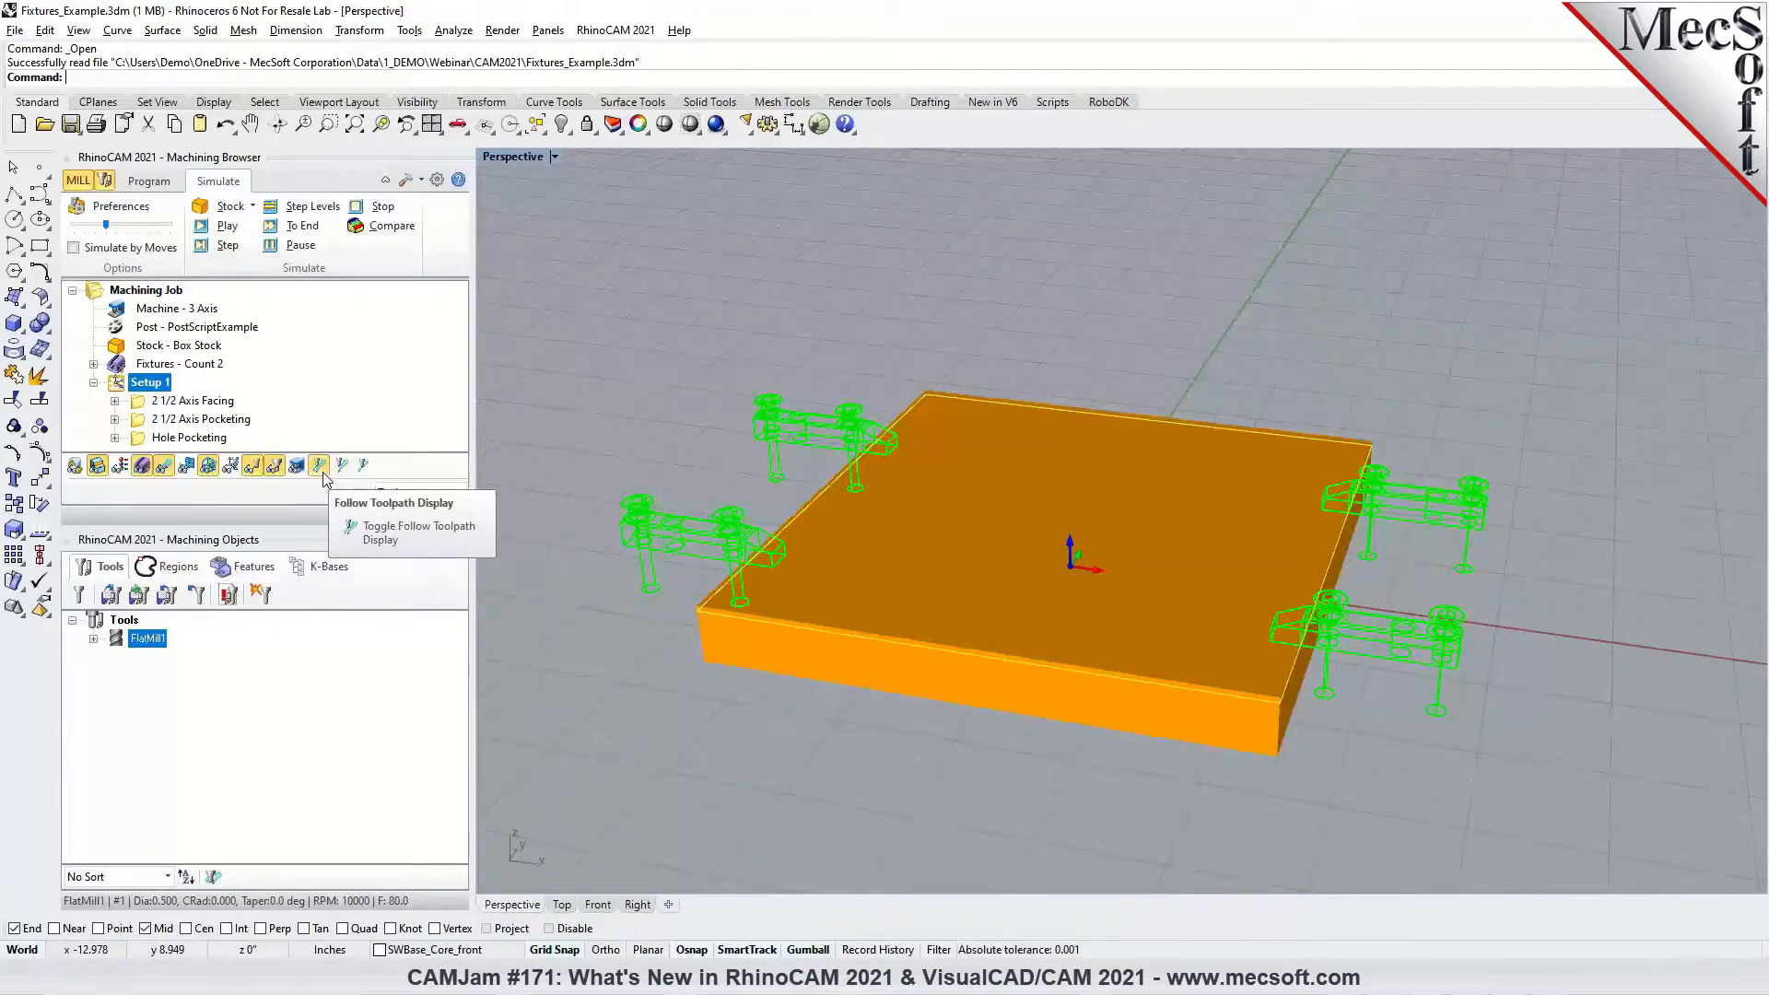
left_click_drag(328, 516, 325, 613)
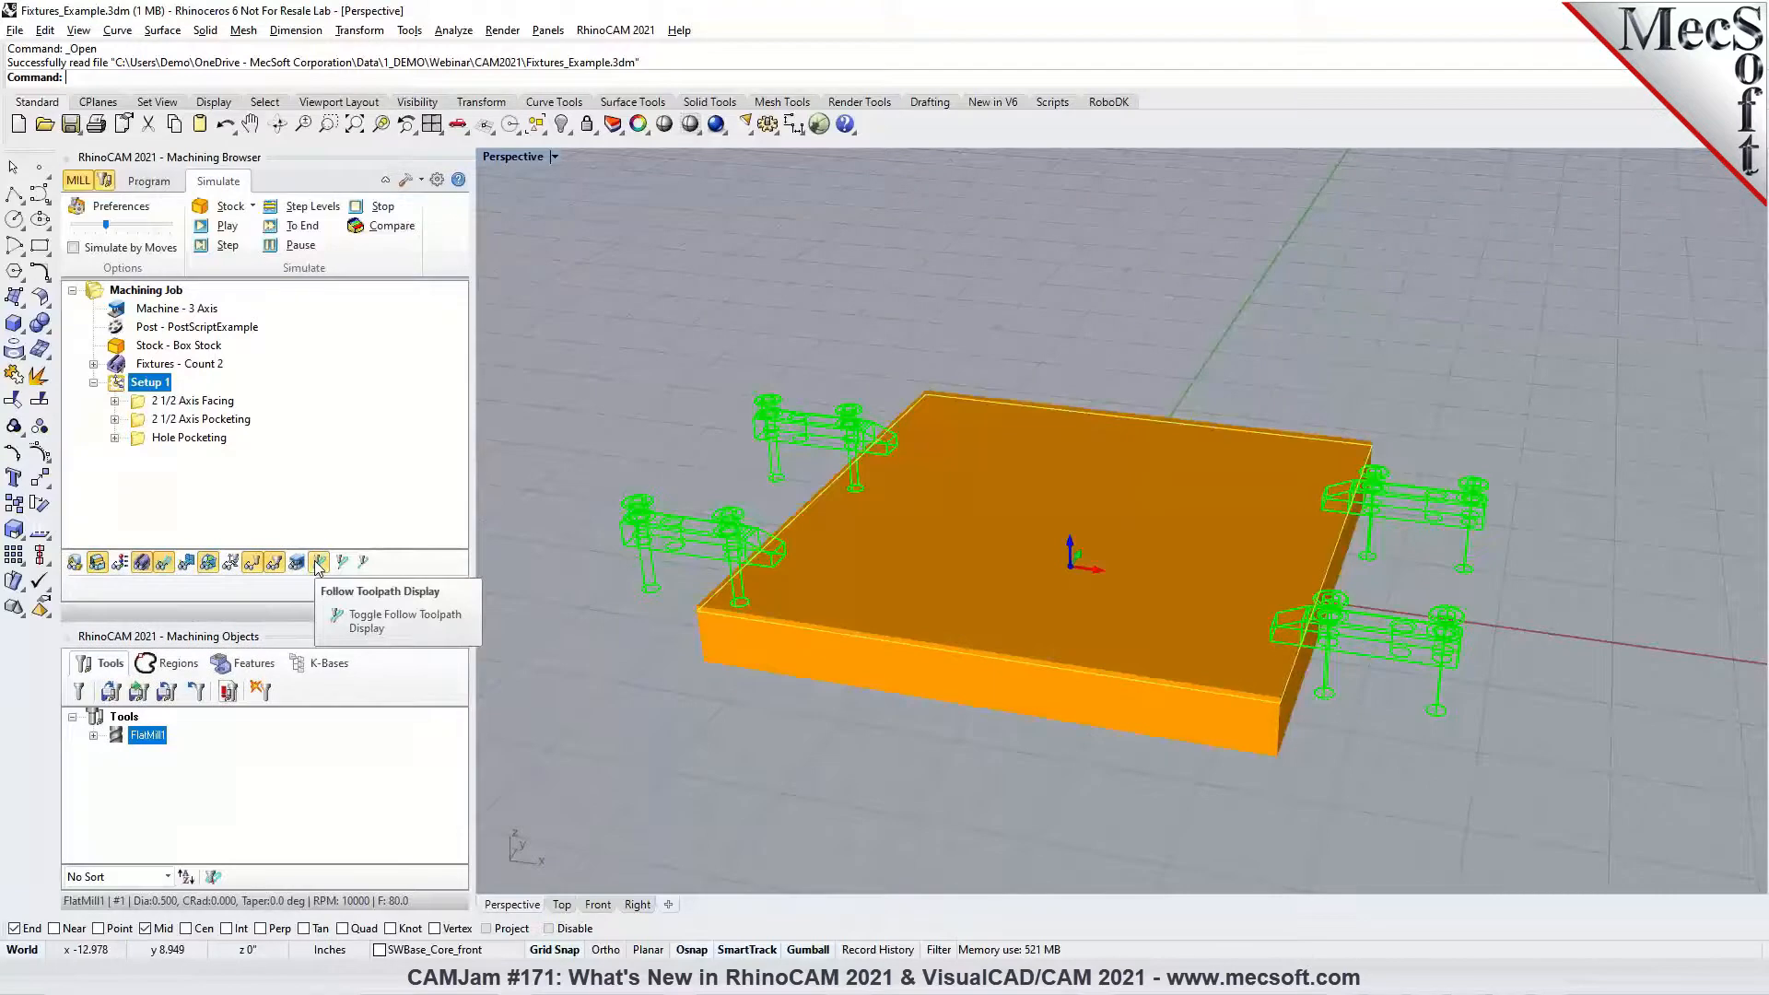
Slow down the simulation speed and simulate the 2 1/2 Axis Facing operation
left_click(139, 400)
left_click_drag(106, 225, 84, 225)
left_click(230, 227)
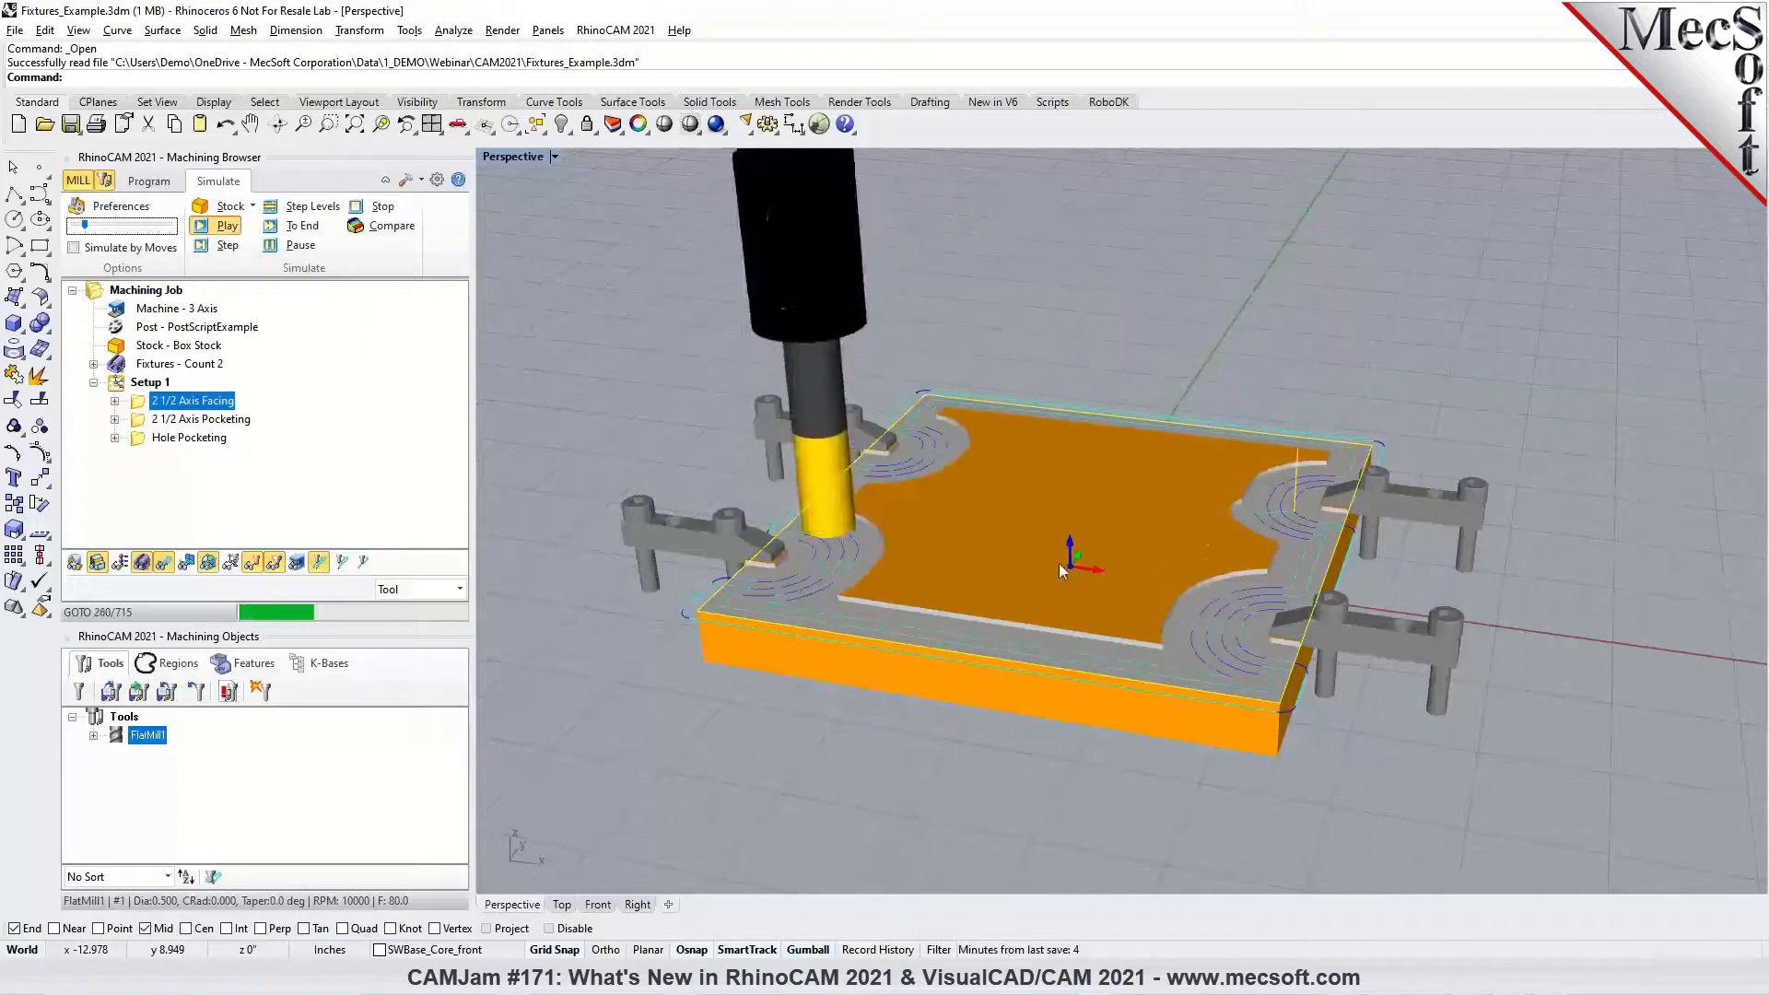
Change the toolpath display from Trace to Segment and replay the 2 1/2 Axis Facing simulation
left_click(343, 562)
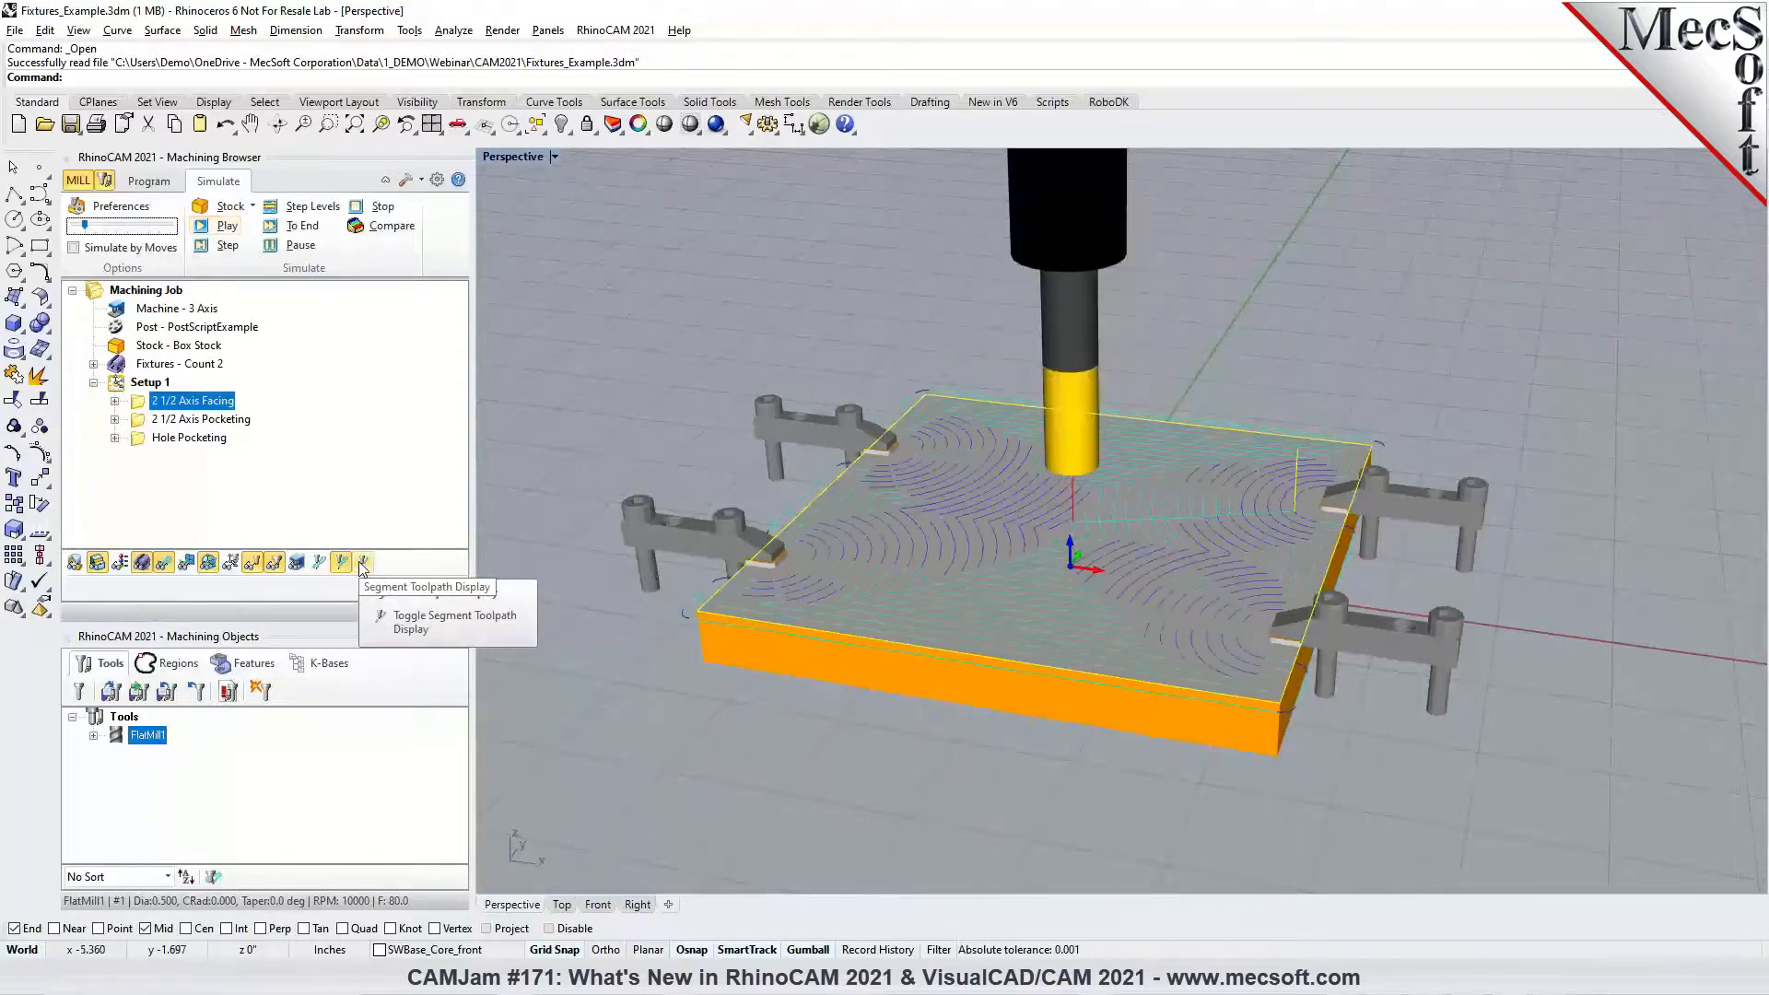
left_click(221, 226)
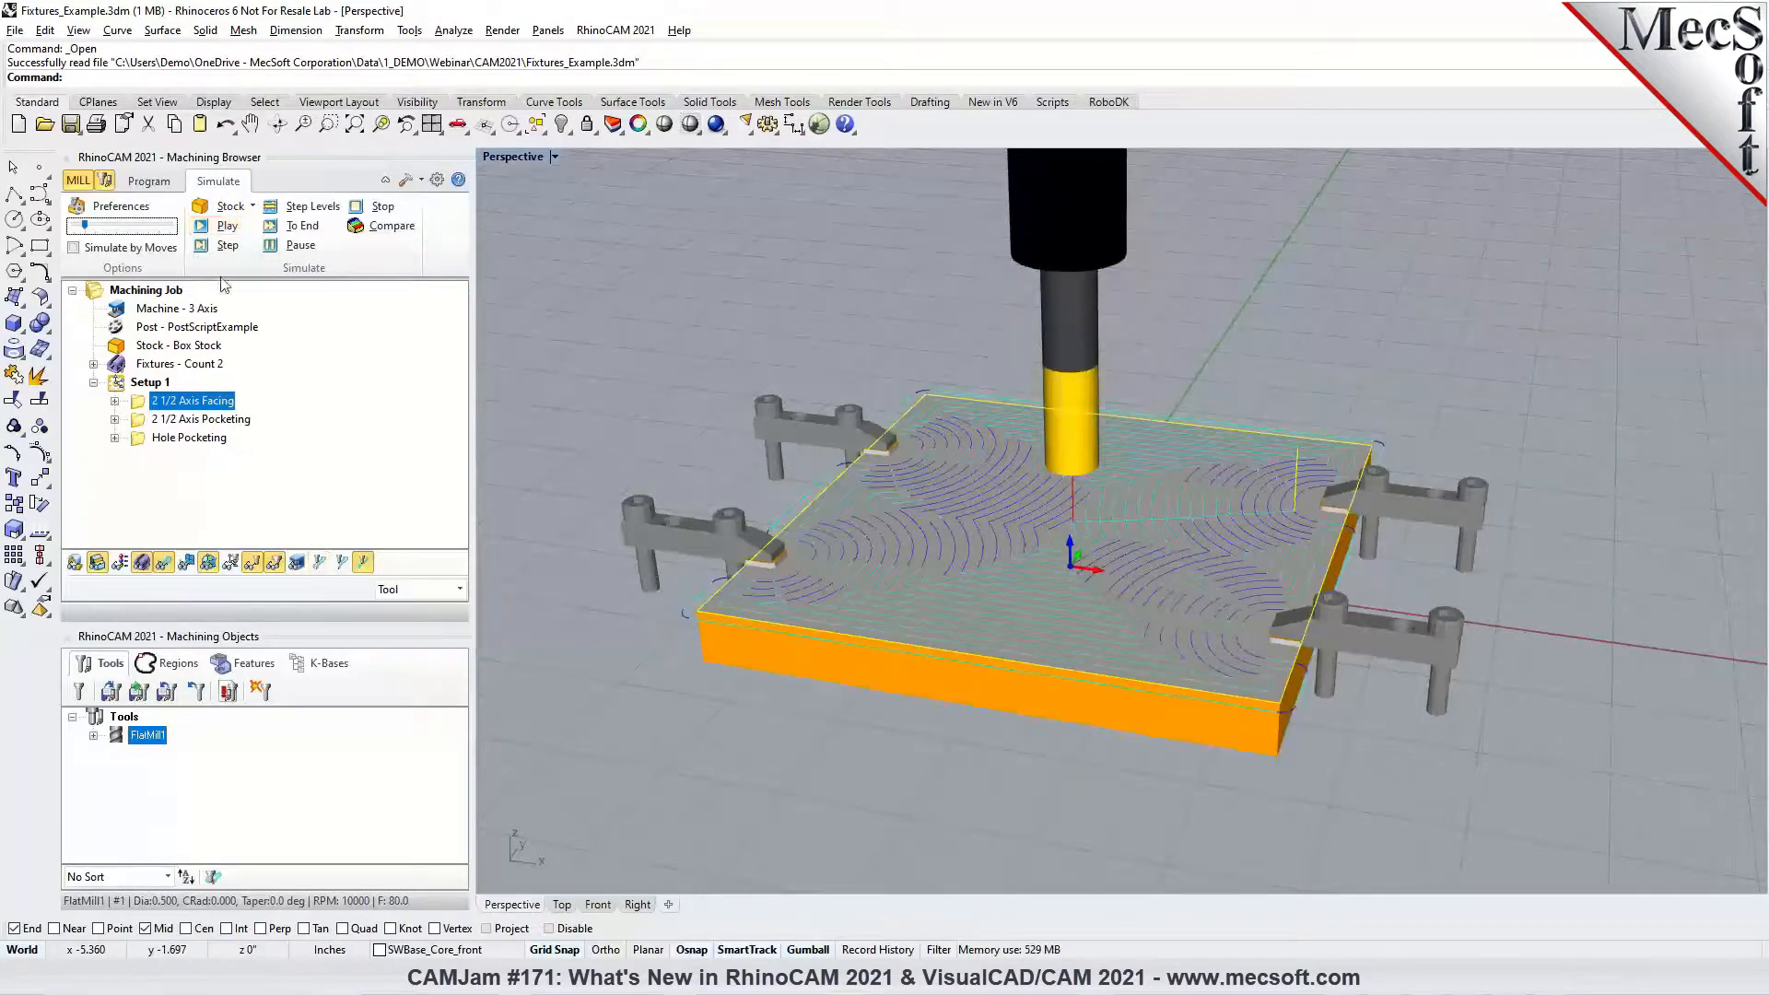
left_click(209, 228)
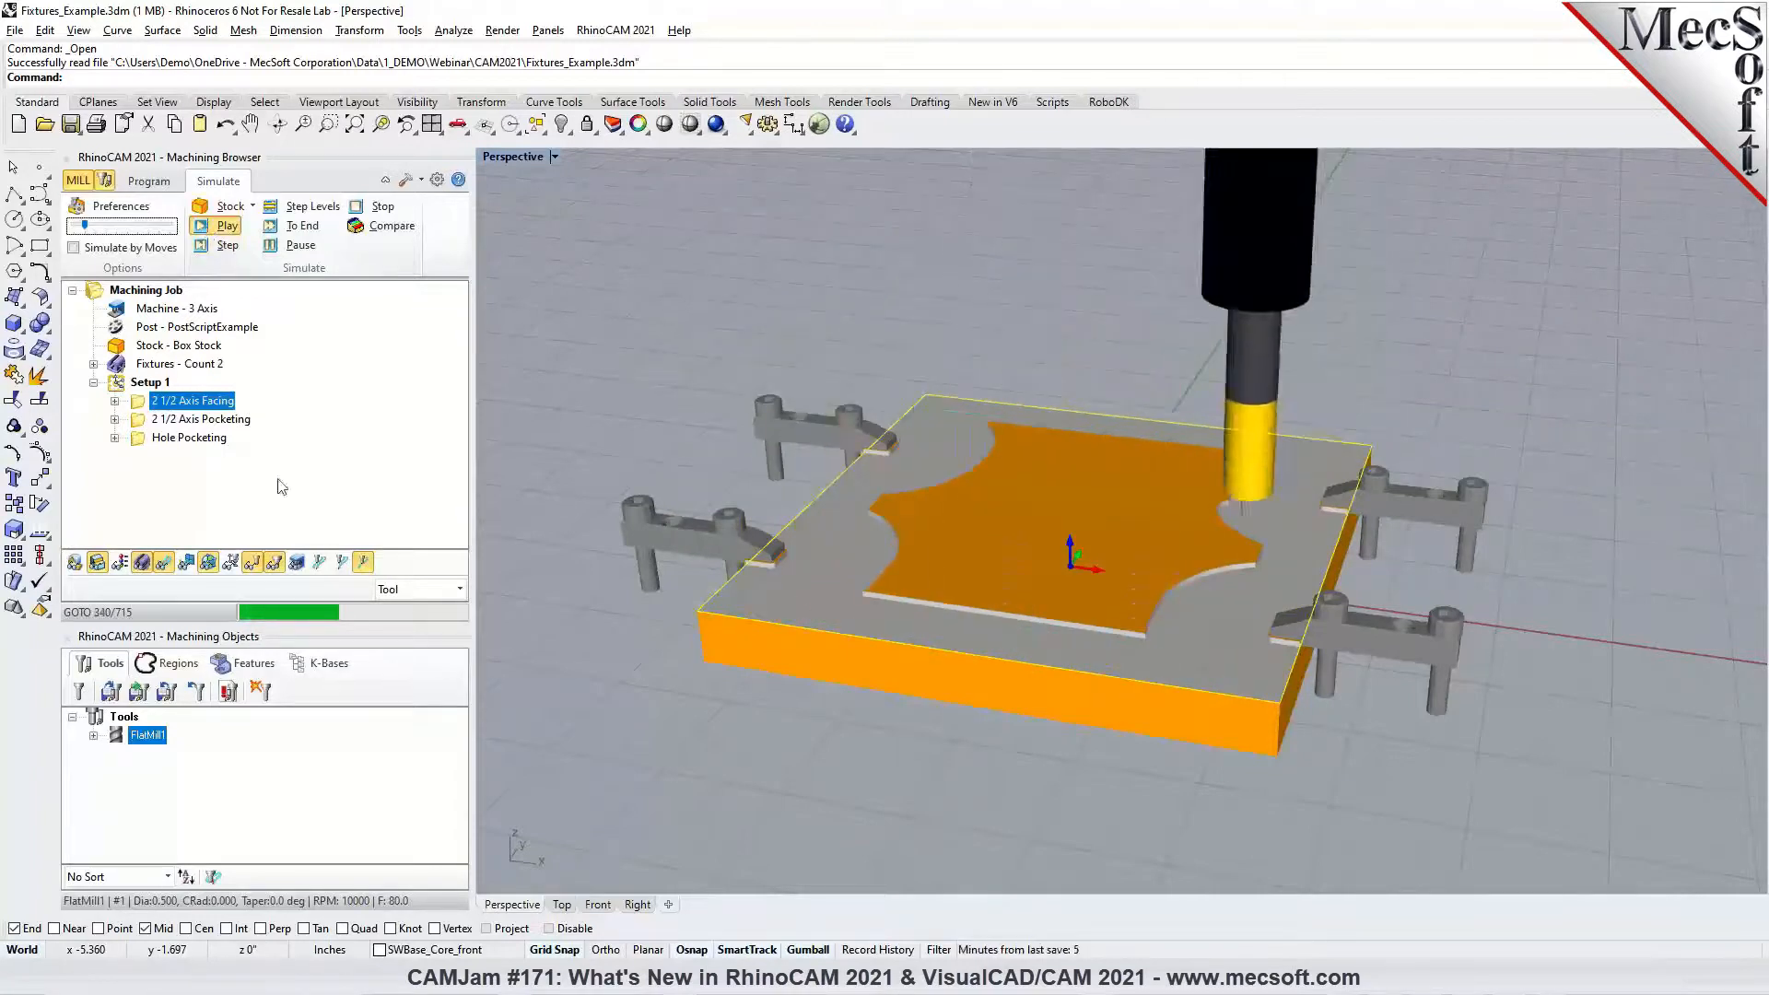
Toggle the simulation's toolpath display to Follow and set it back to Trace
left_click(340, 563)
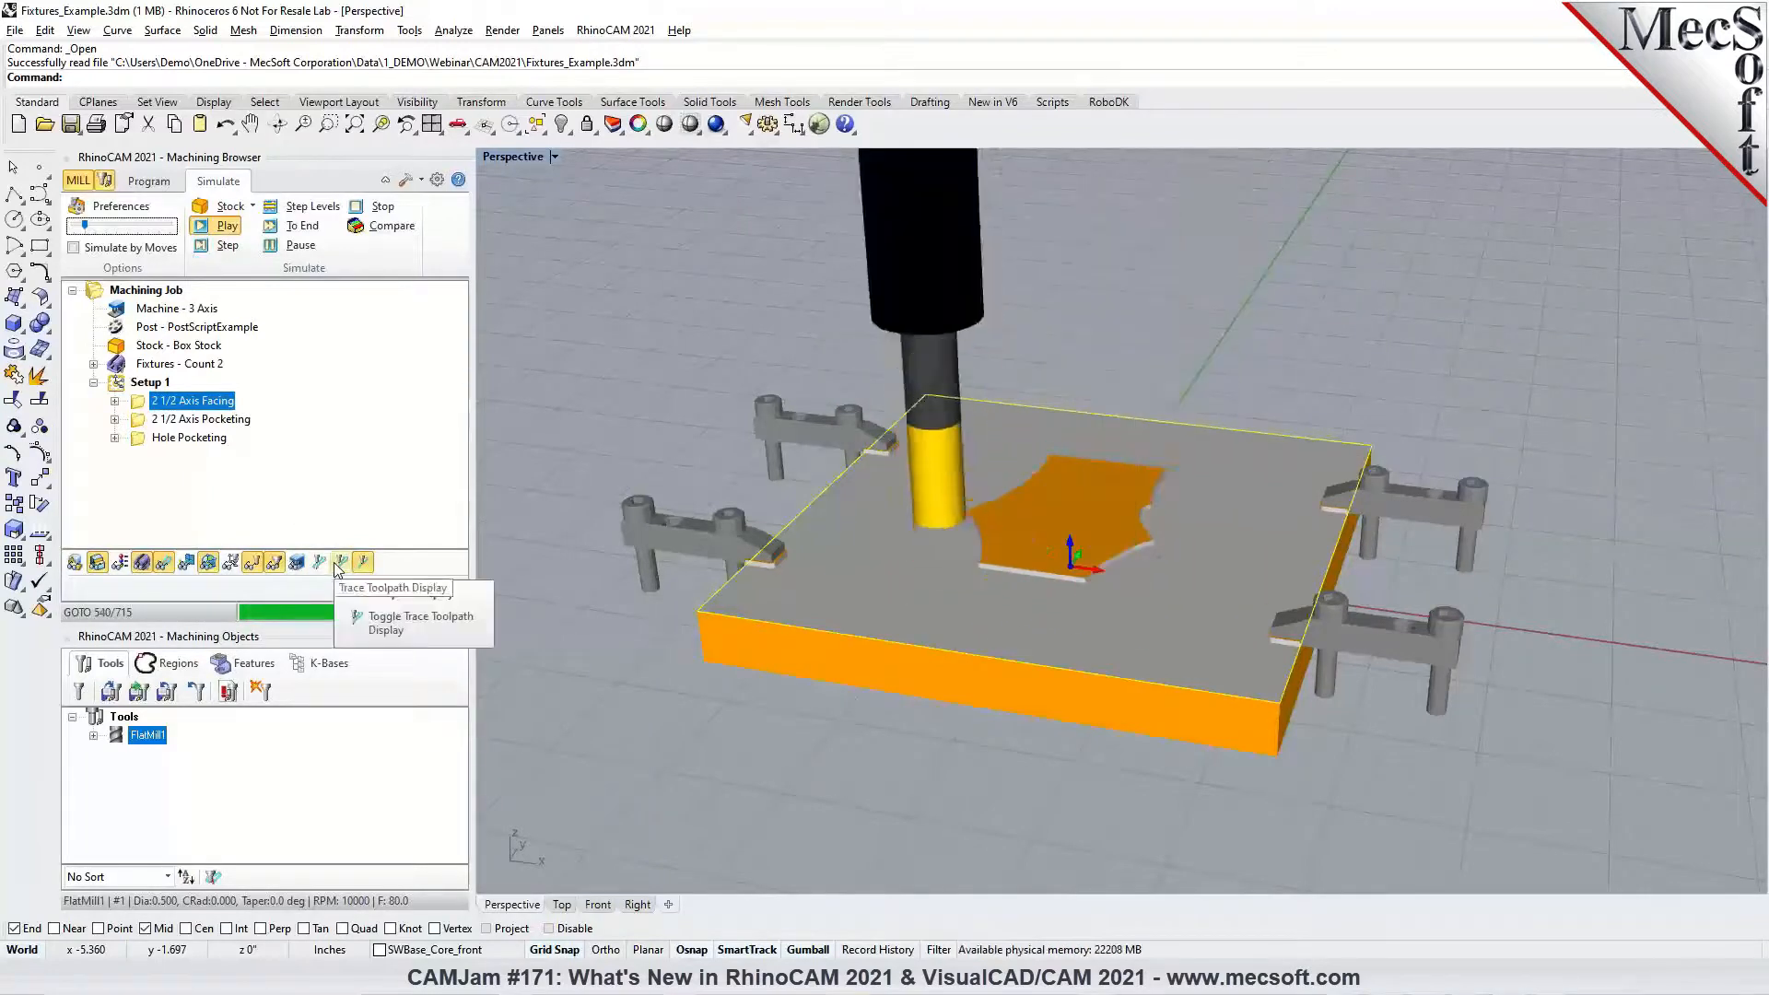
left_click(320, 568)
left_click(340, 564)
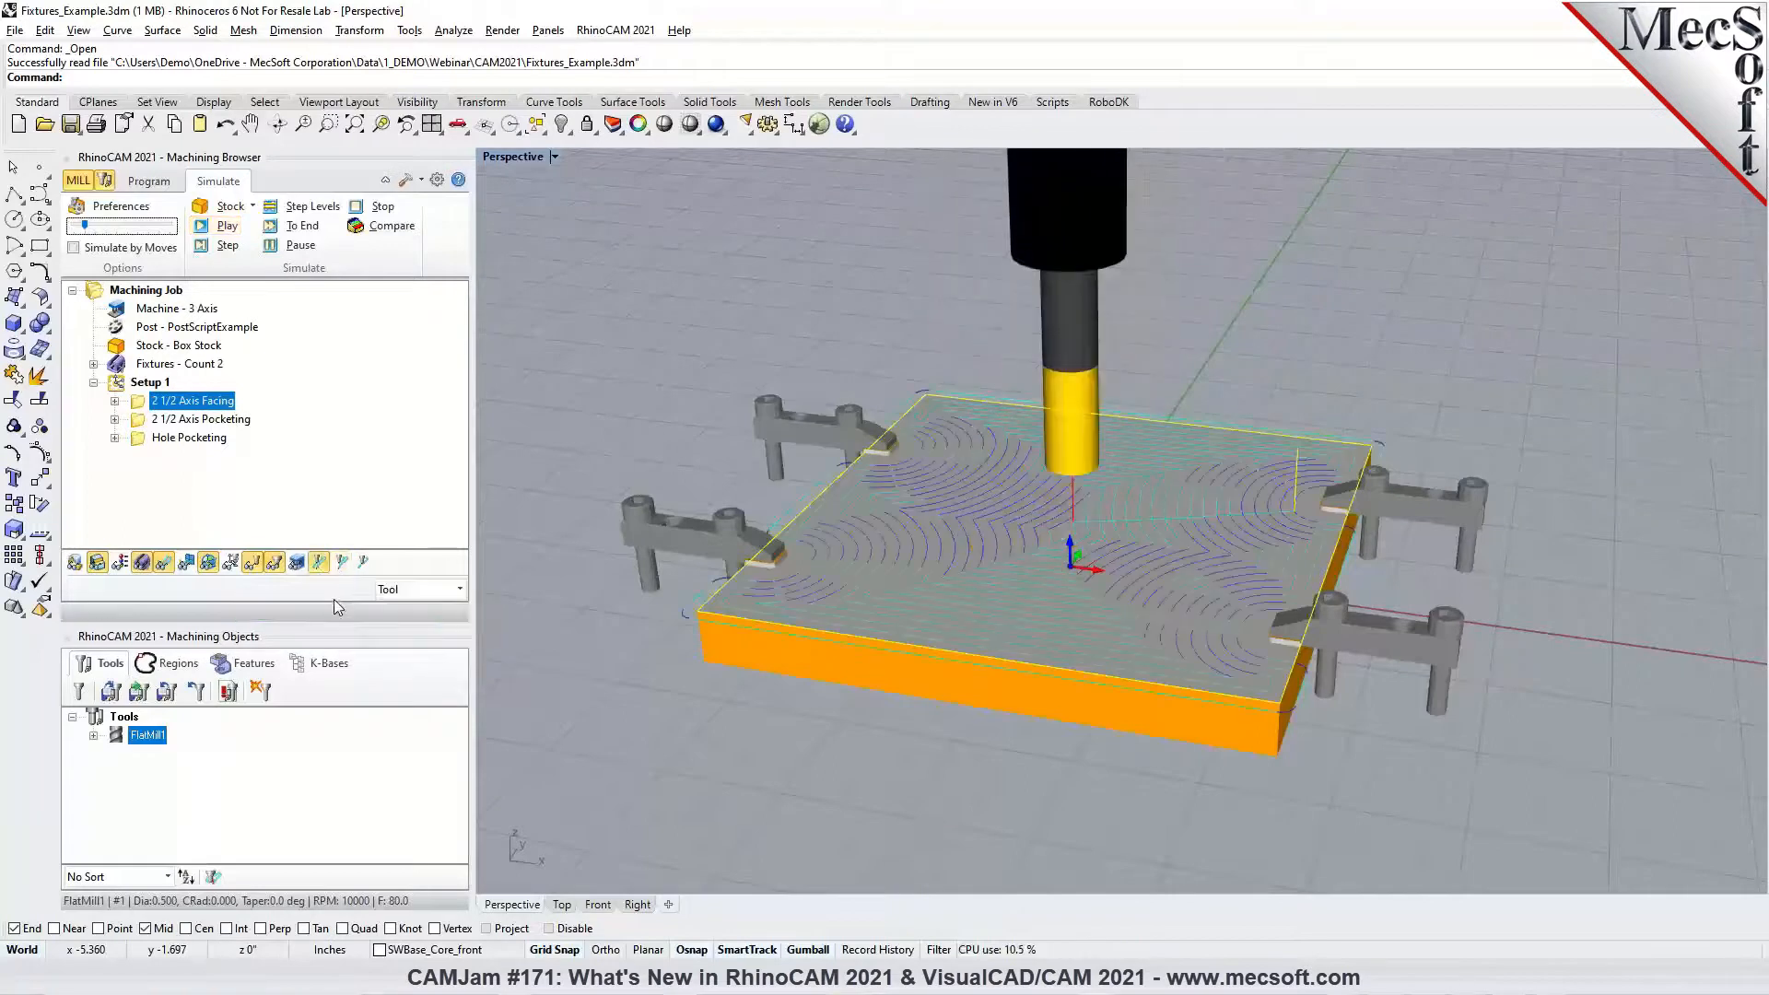
left_click(341, 565)
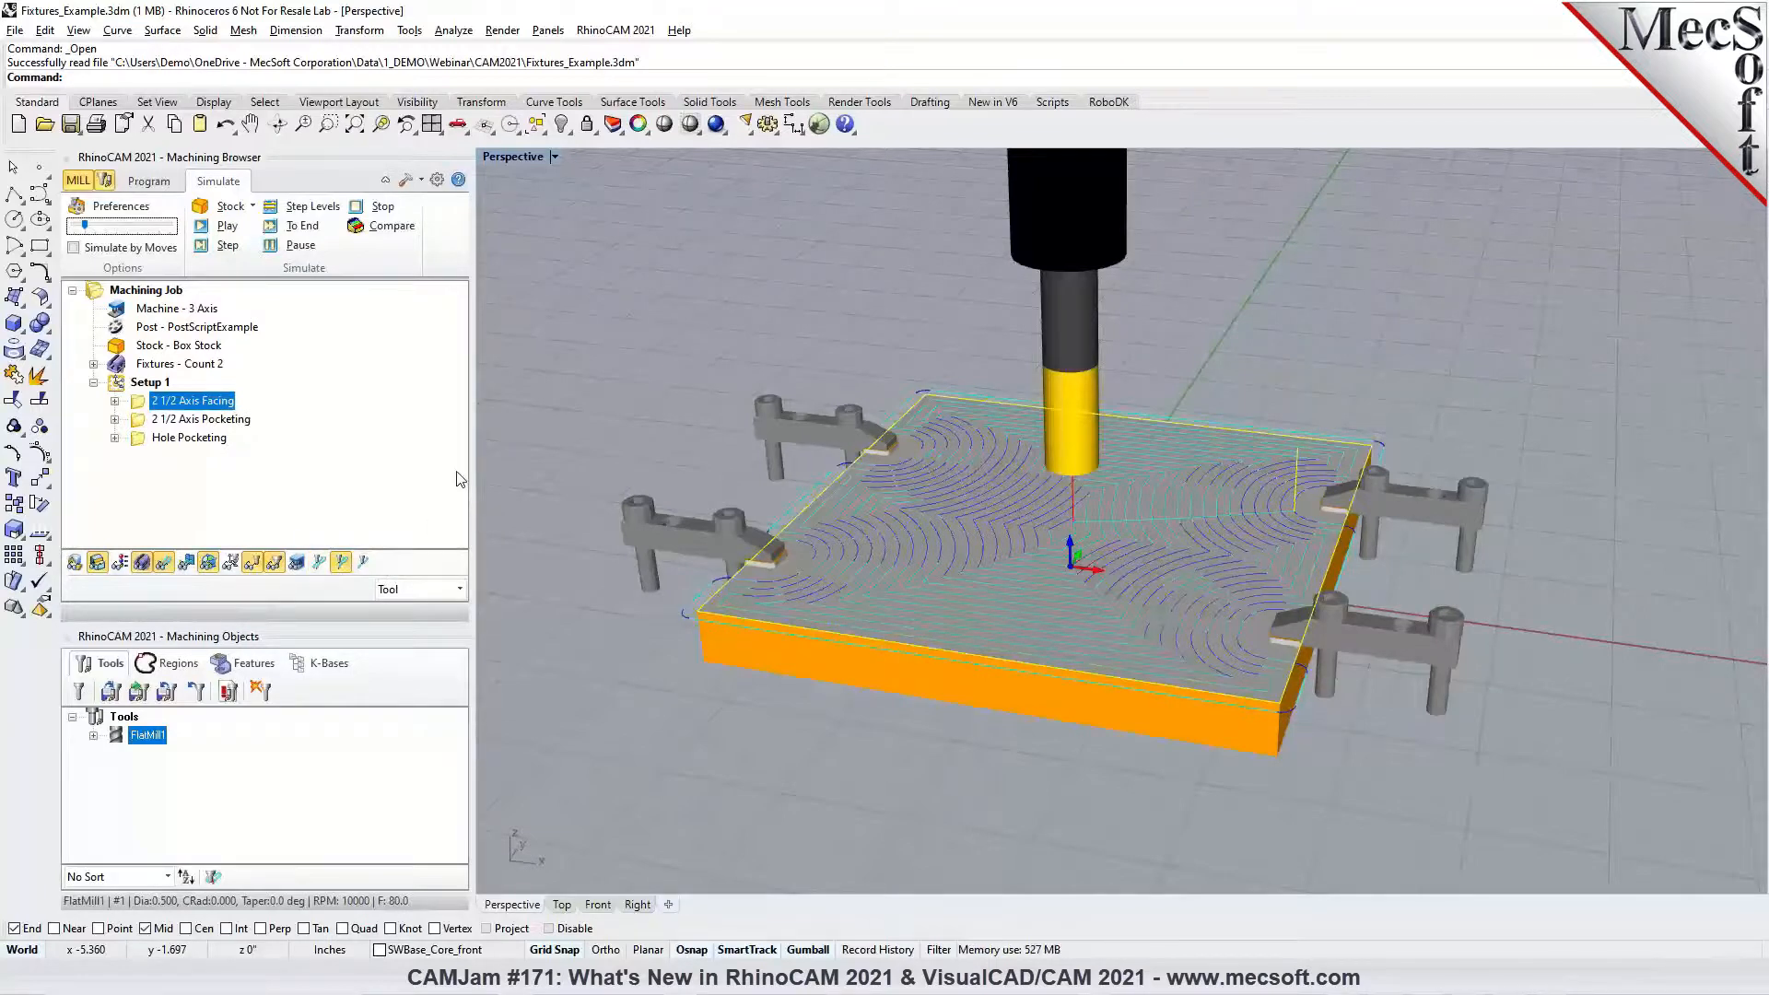
Simulate the 2 1/2 Axis Pocketing and Hole Pocketing operations to the end, and return to programming mode
left_click(148, 182)
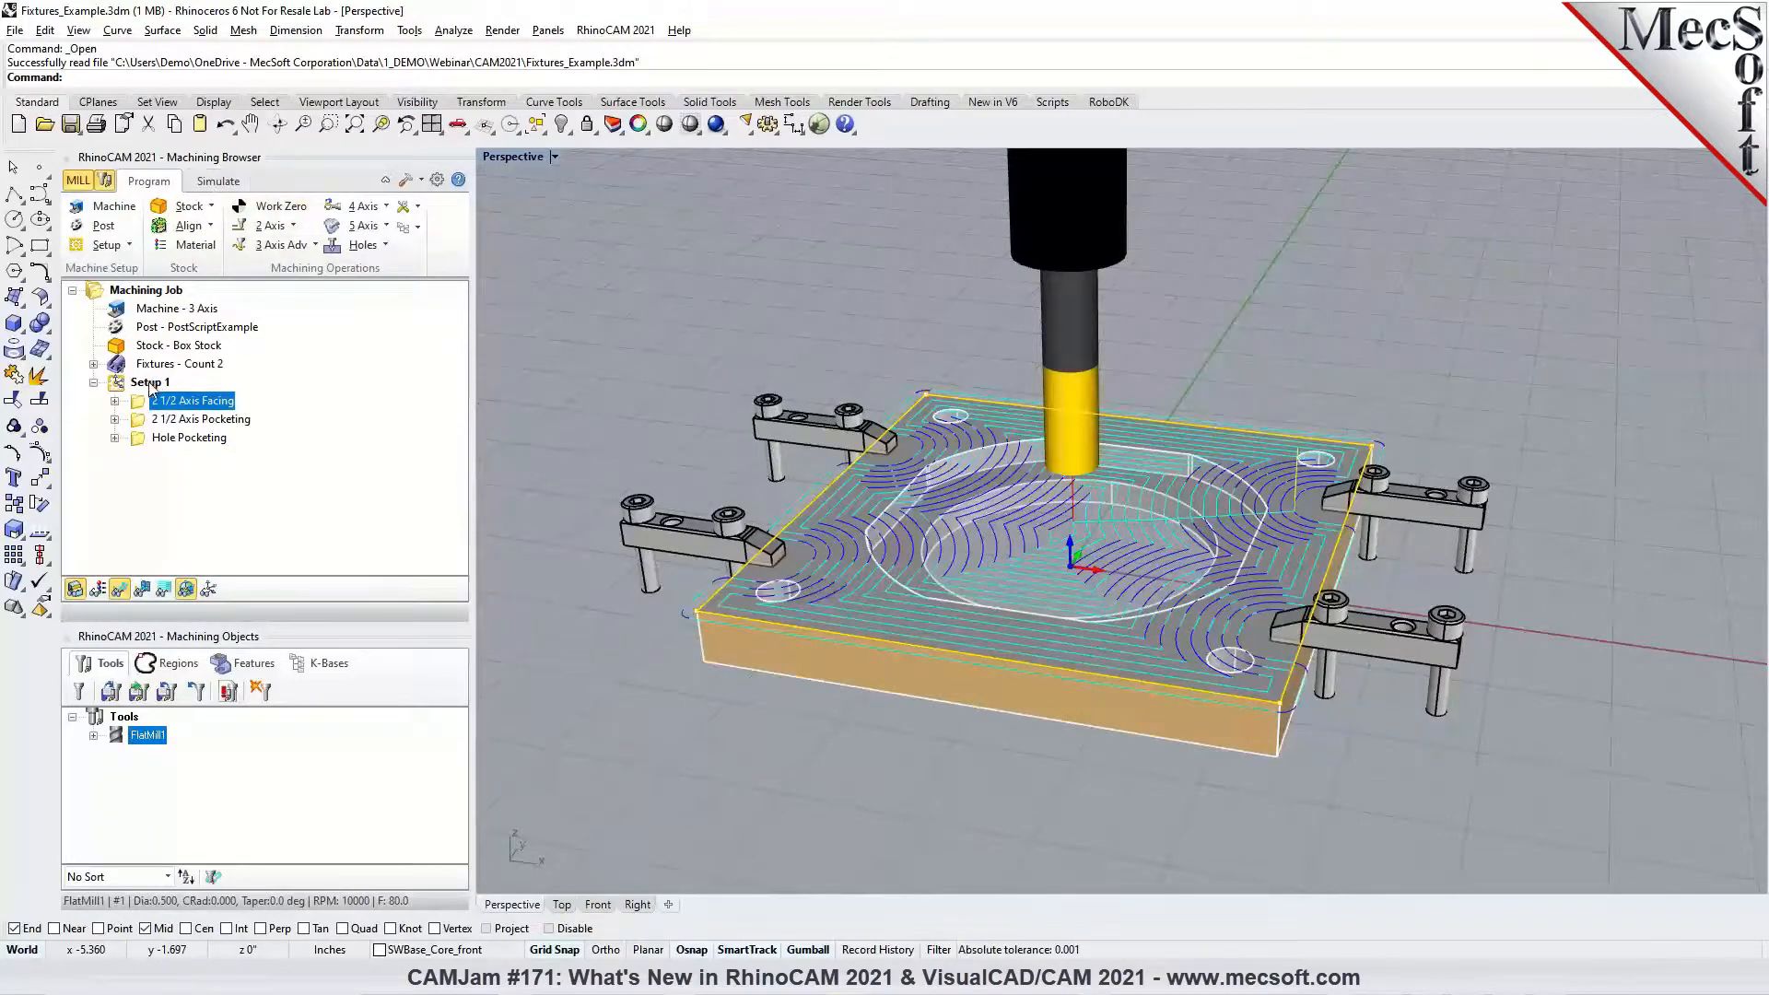
left_click(200, 419)
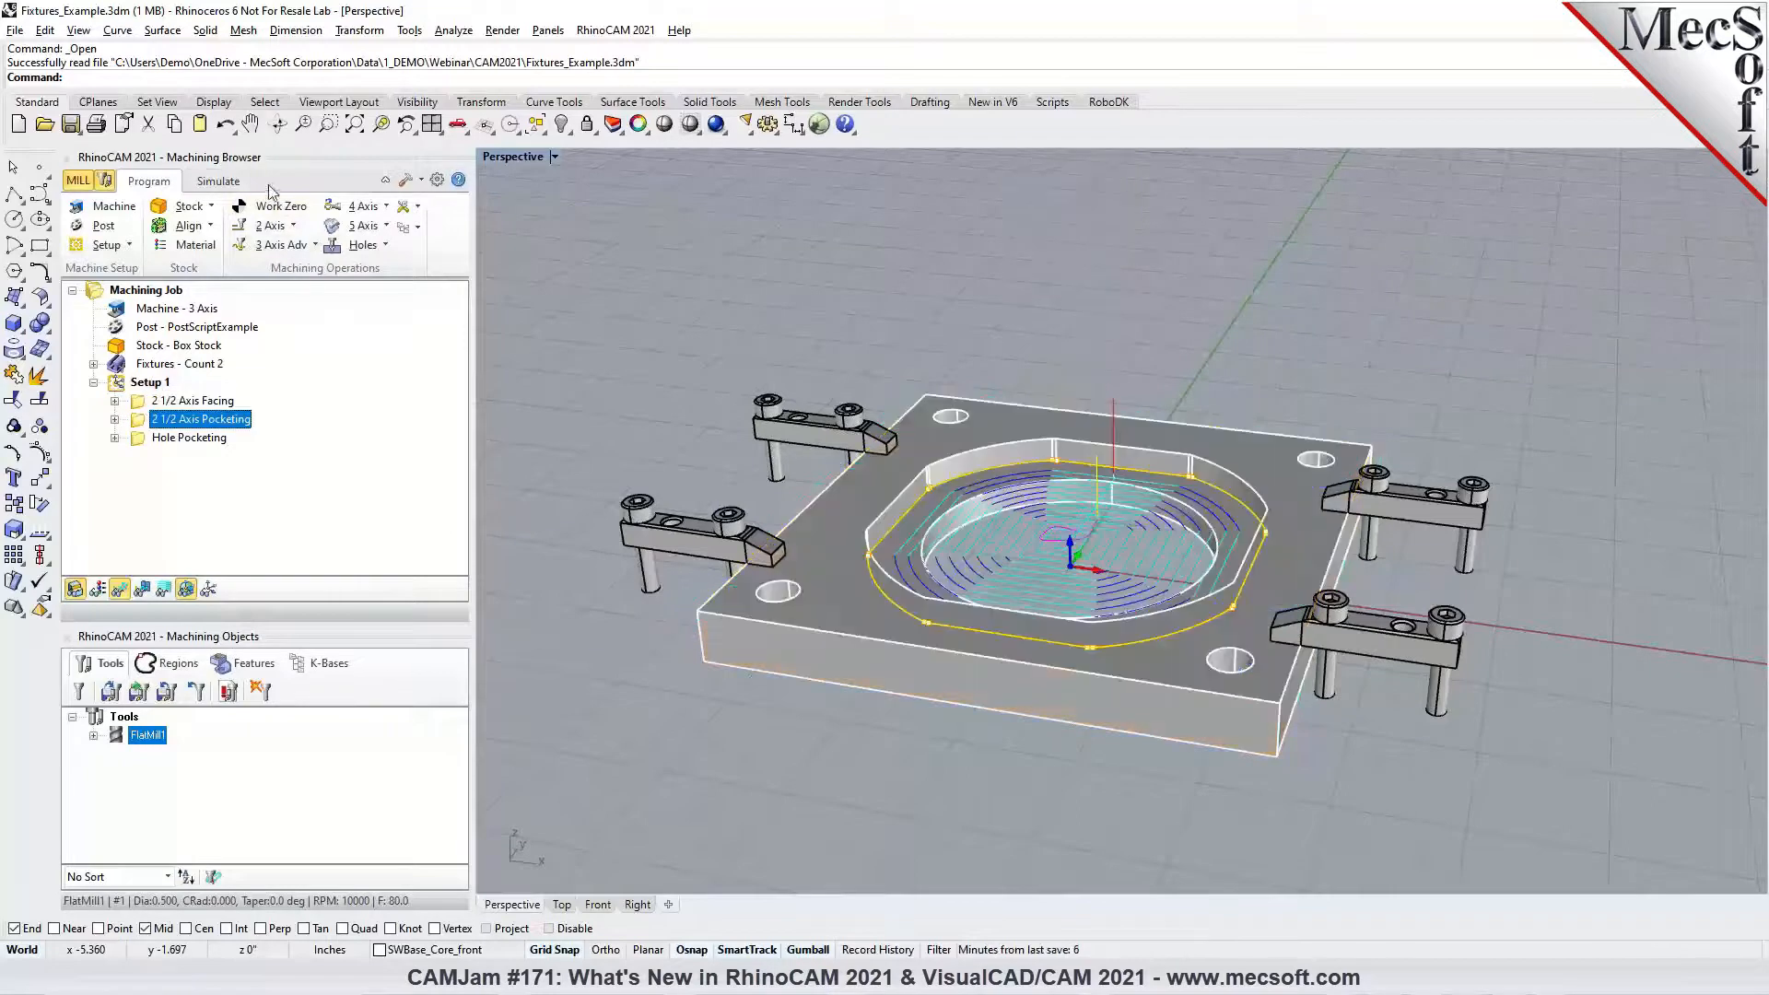
left_click(218, 180)
left_click(273, 239)
left_click(189, 438)
left_click(243, 228)
left_click(277, 231)
left_click(149, 180)
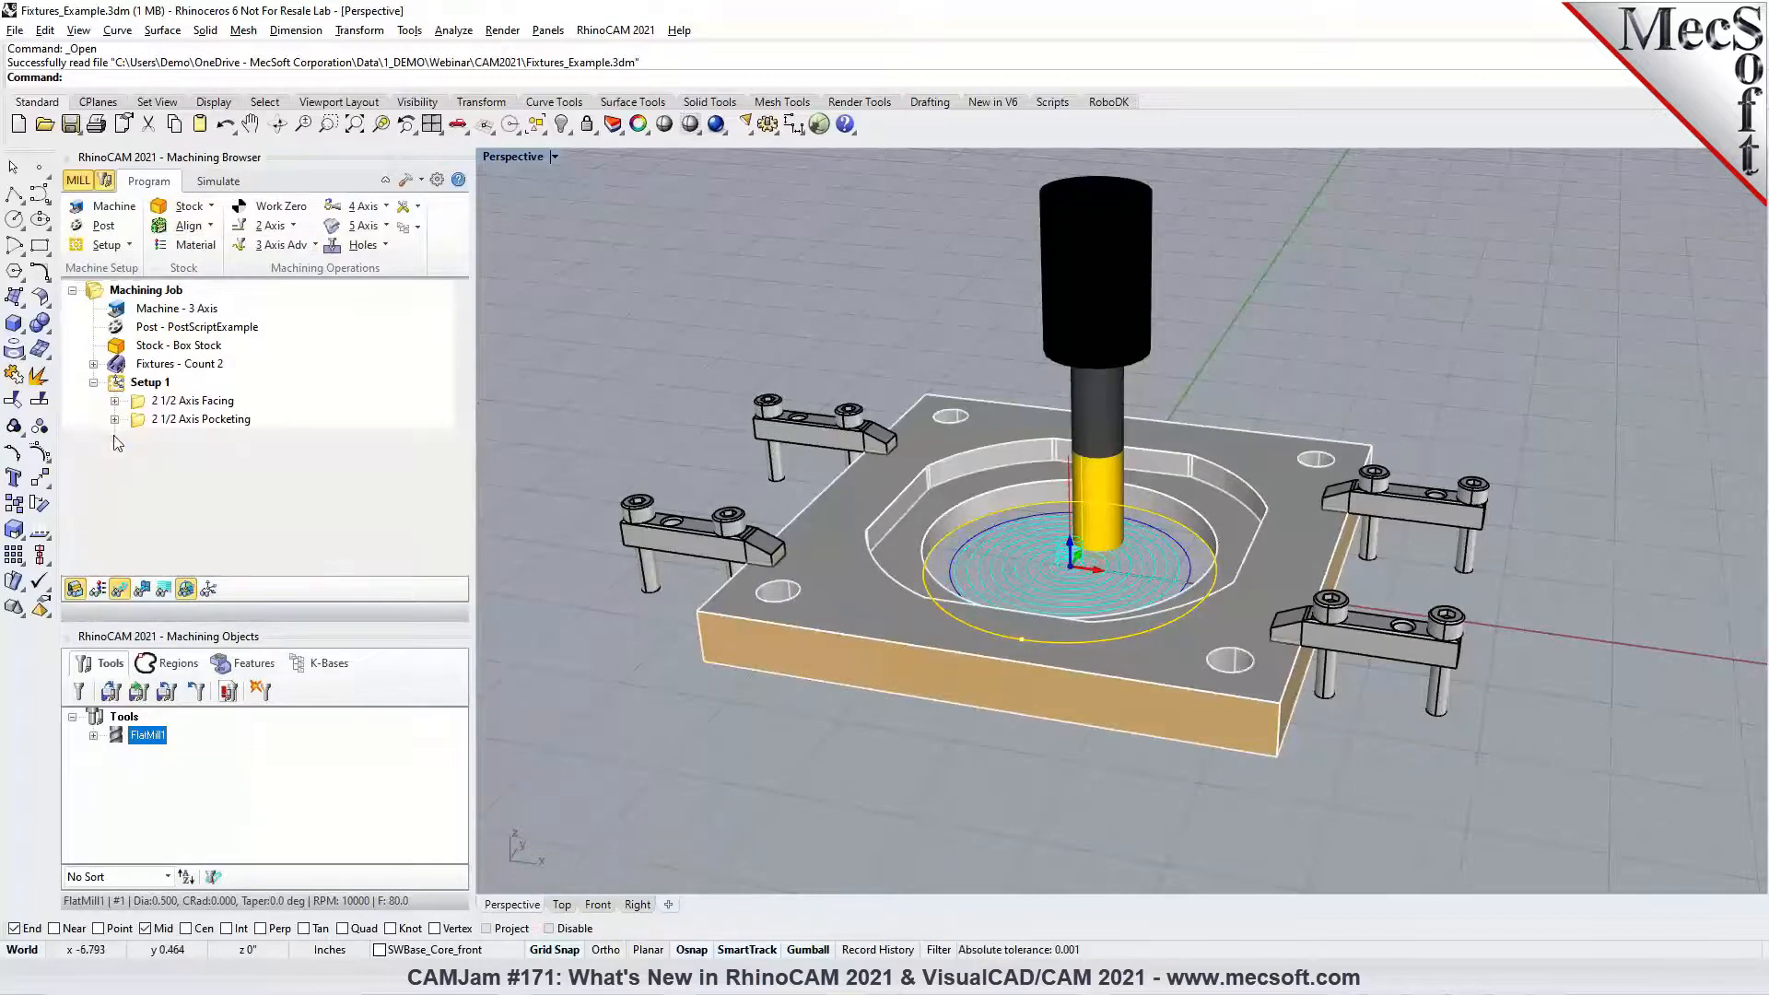
Open the Hole Pocketing toolpath in the toolpath editor and load the 2 1/2 Axis Facing toolpath into it
left_click(115, 438)
double_click(157, 532)
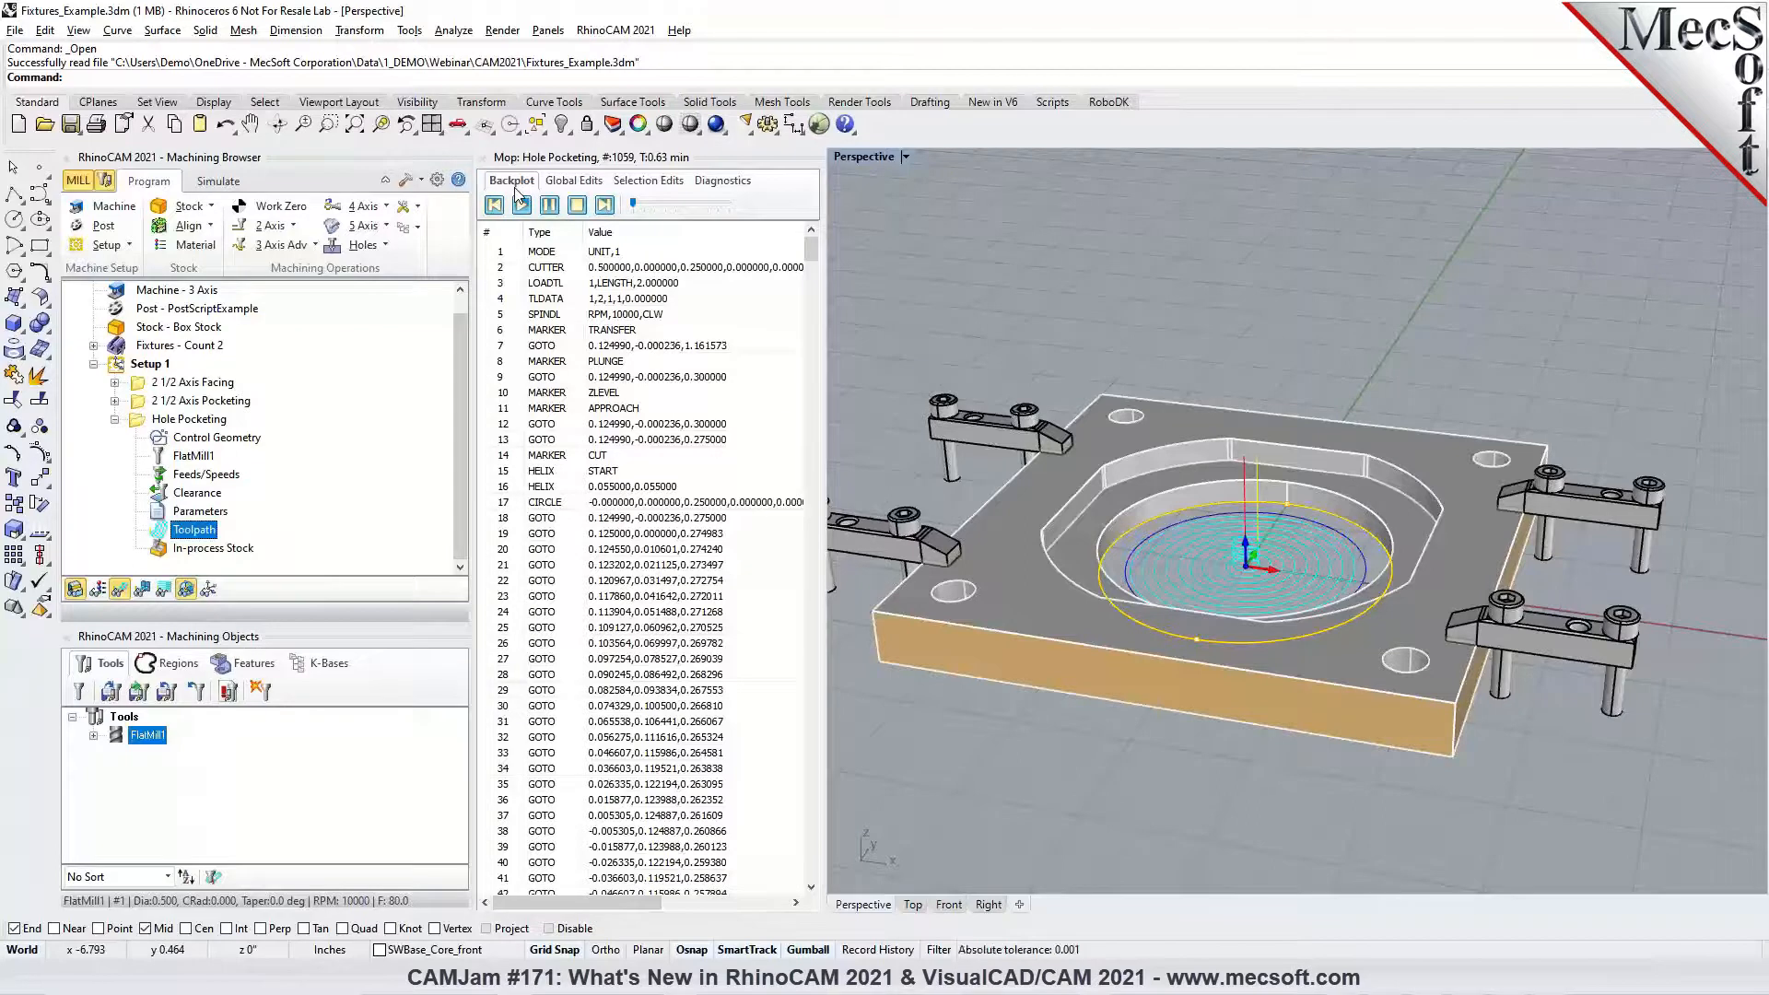
left_click(220, 385)
left_click(620, 280)
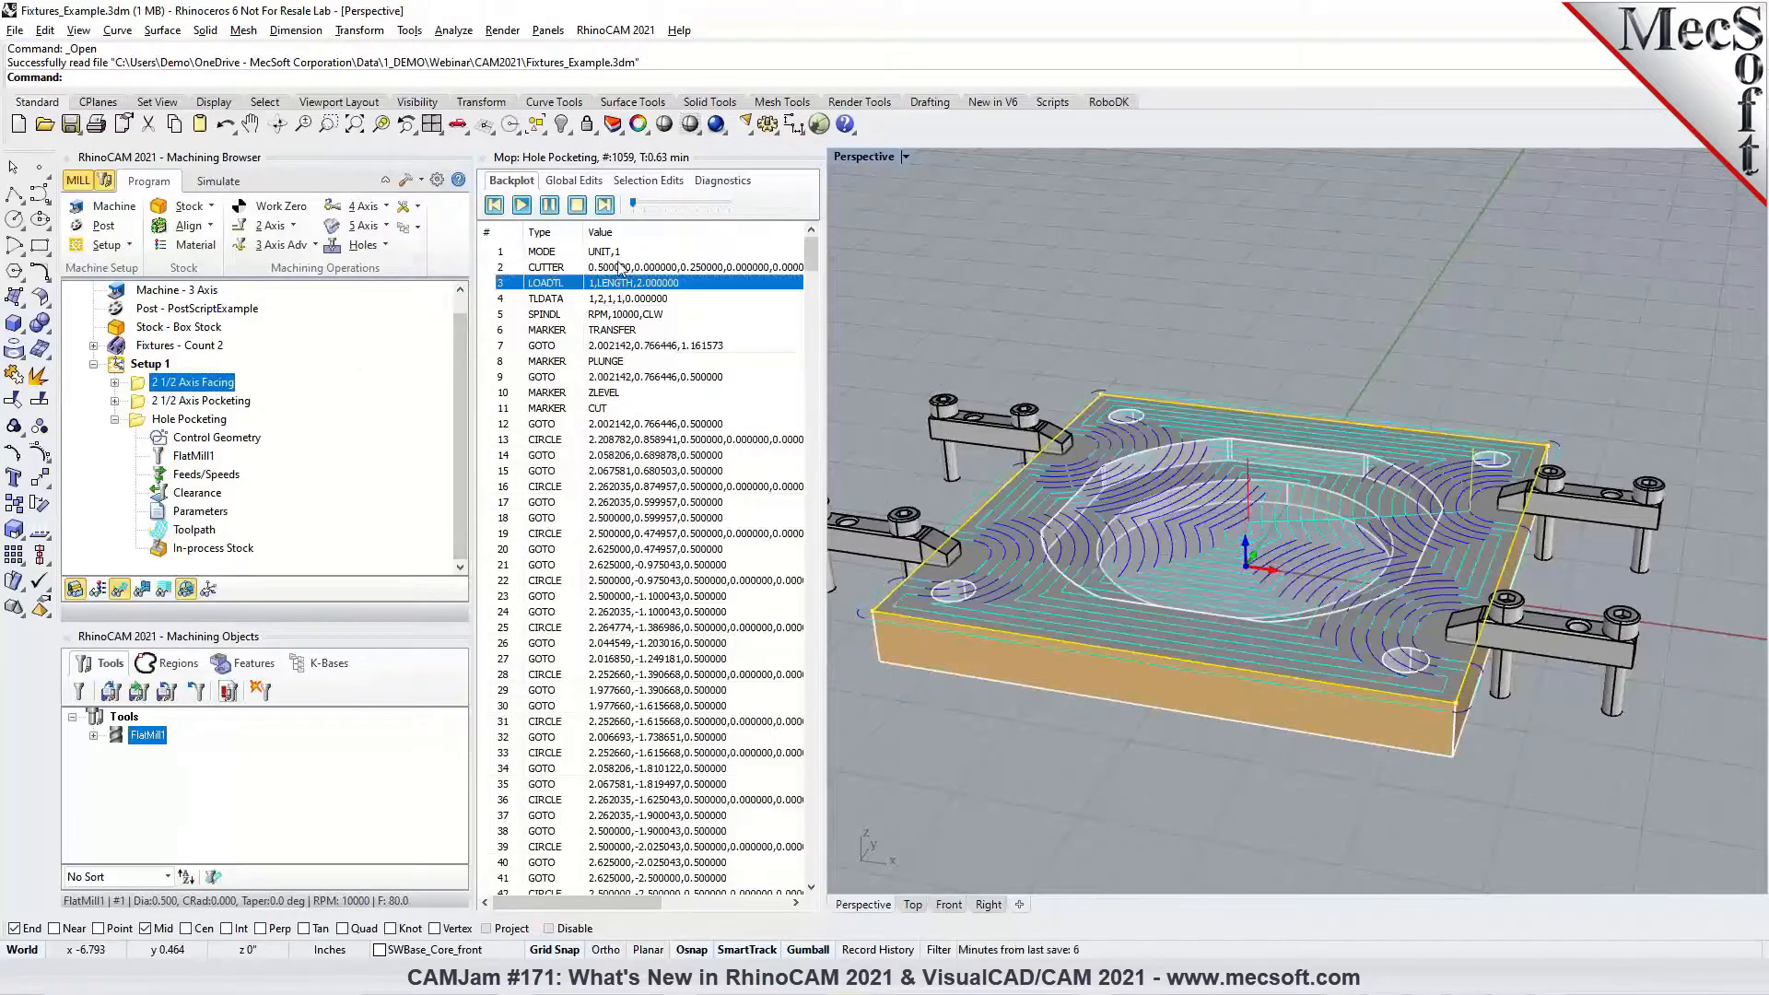
Play the backplot of the 2 1/2 Axis Facing toolpath in stages and select GOTO record 202 to position the tool there
left_click(617, 267)
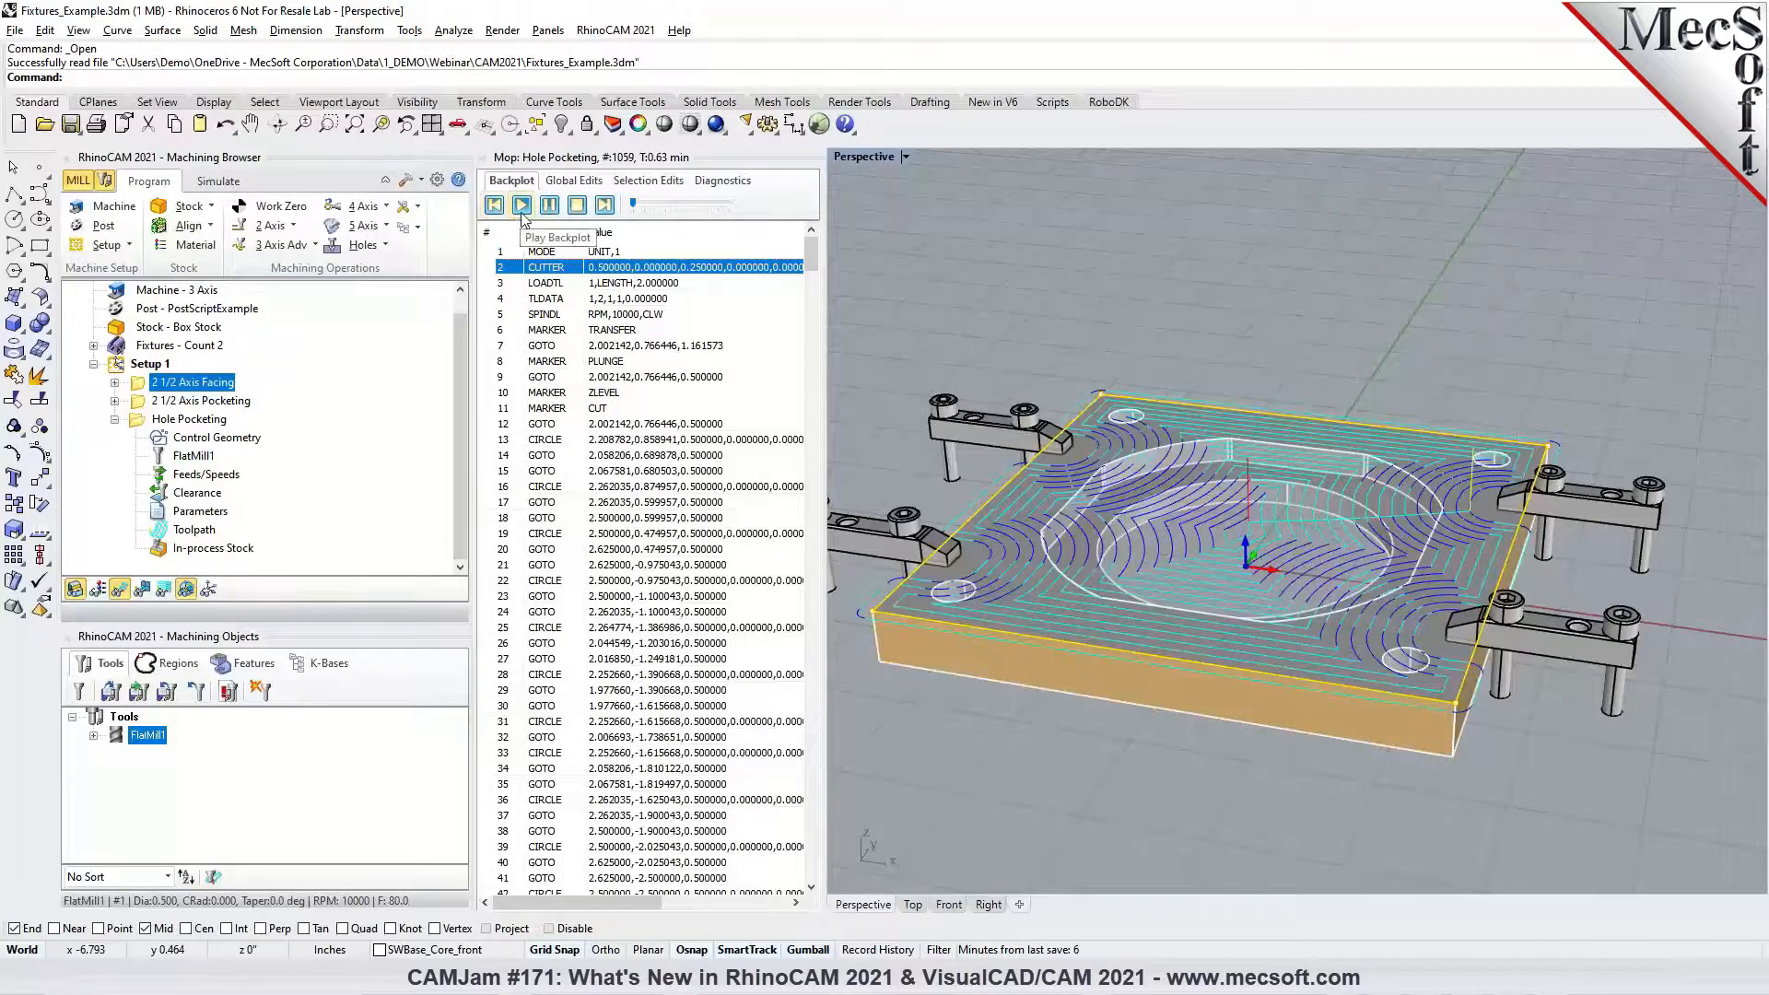
left_click(522, 213)
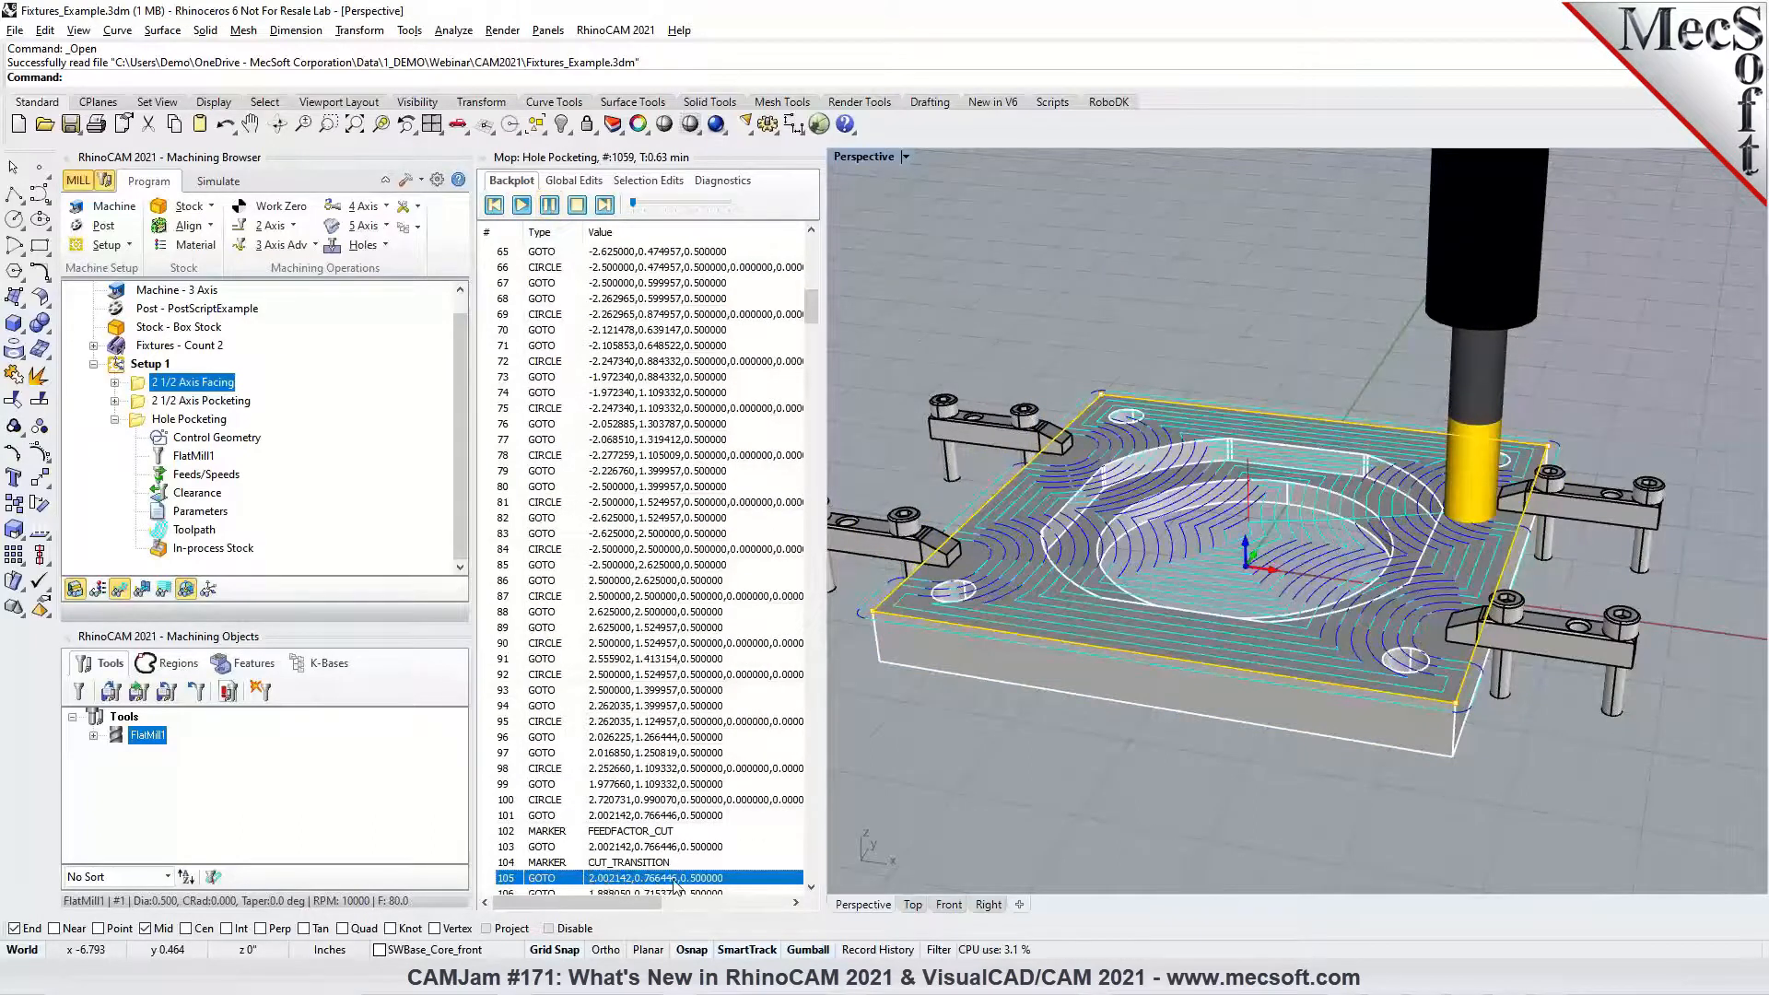
scroll(636, 886, "down", 2)
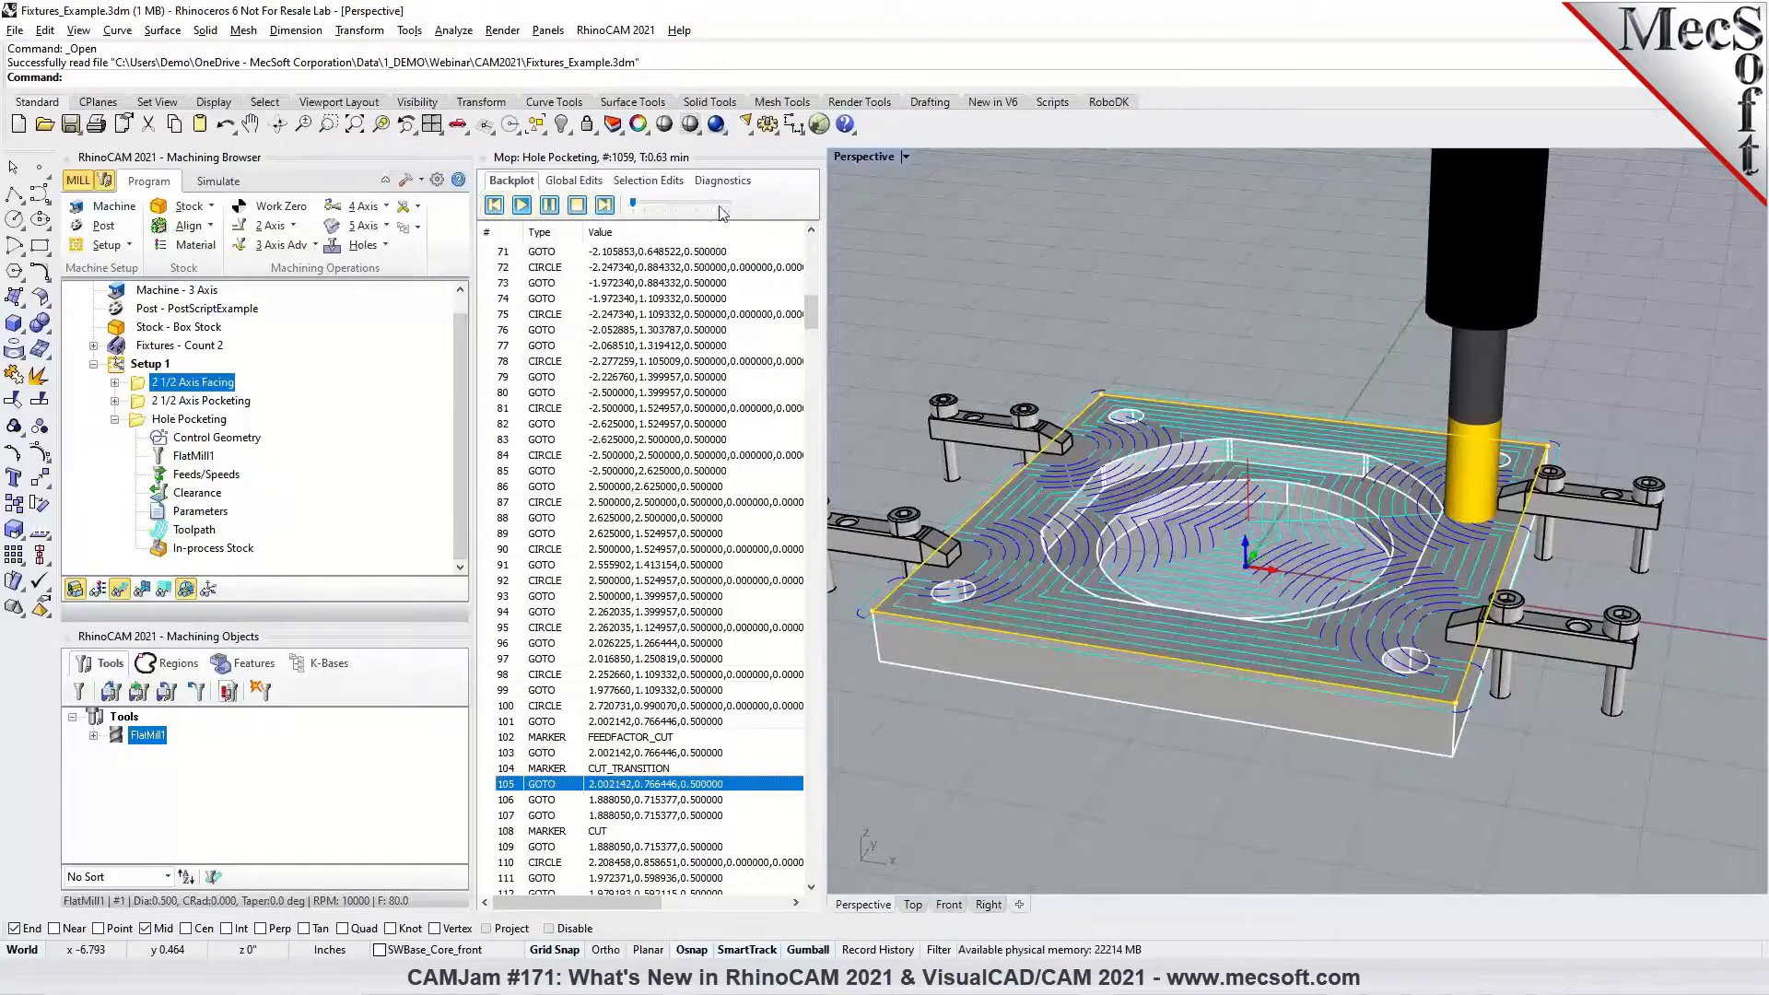
left_click(523, 206)
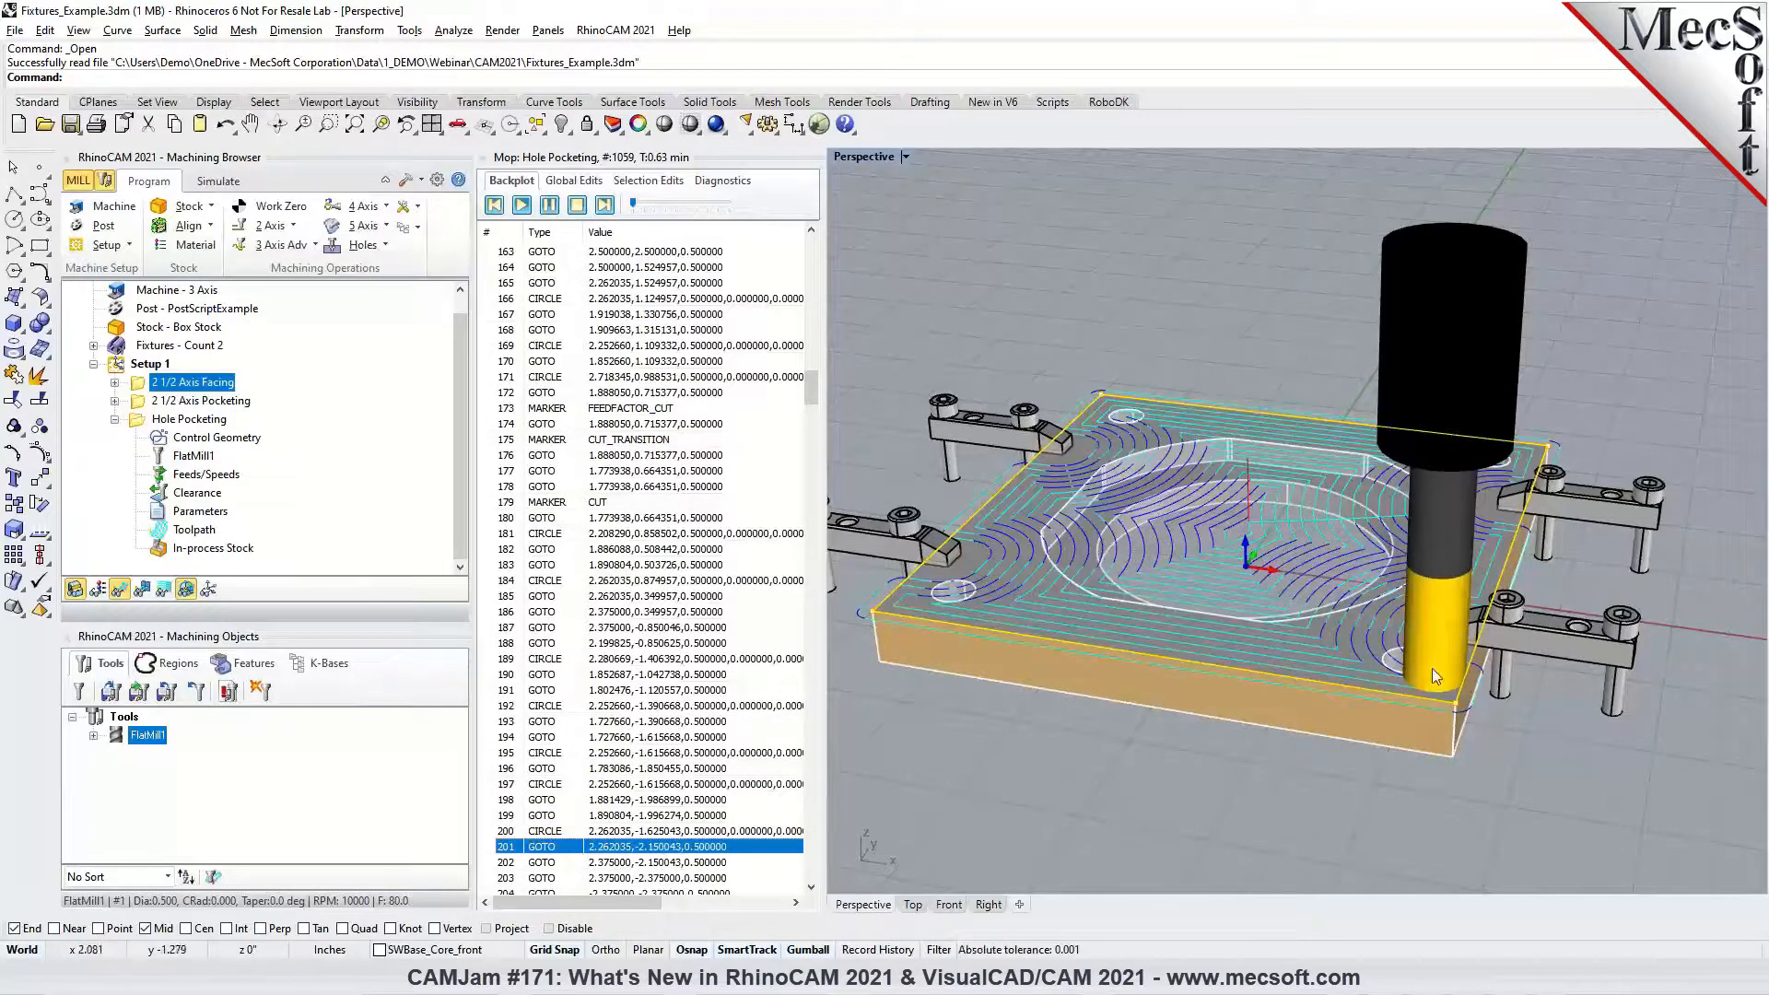
left_click(643, 862)
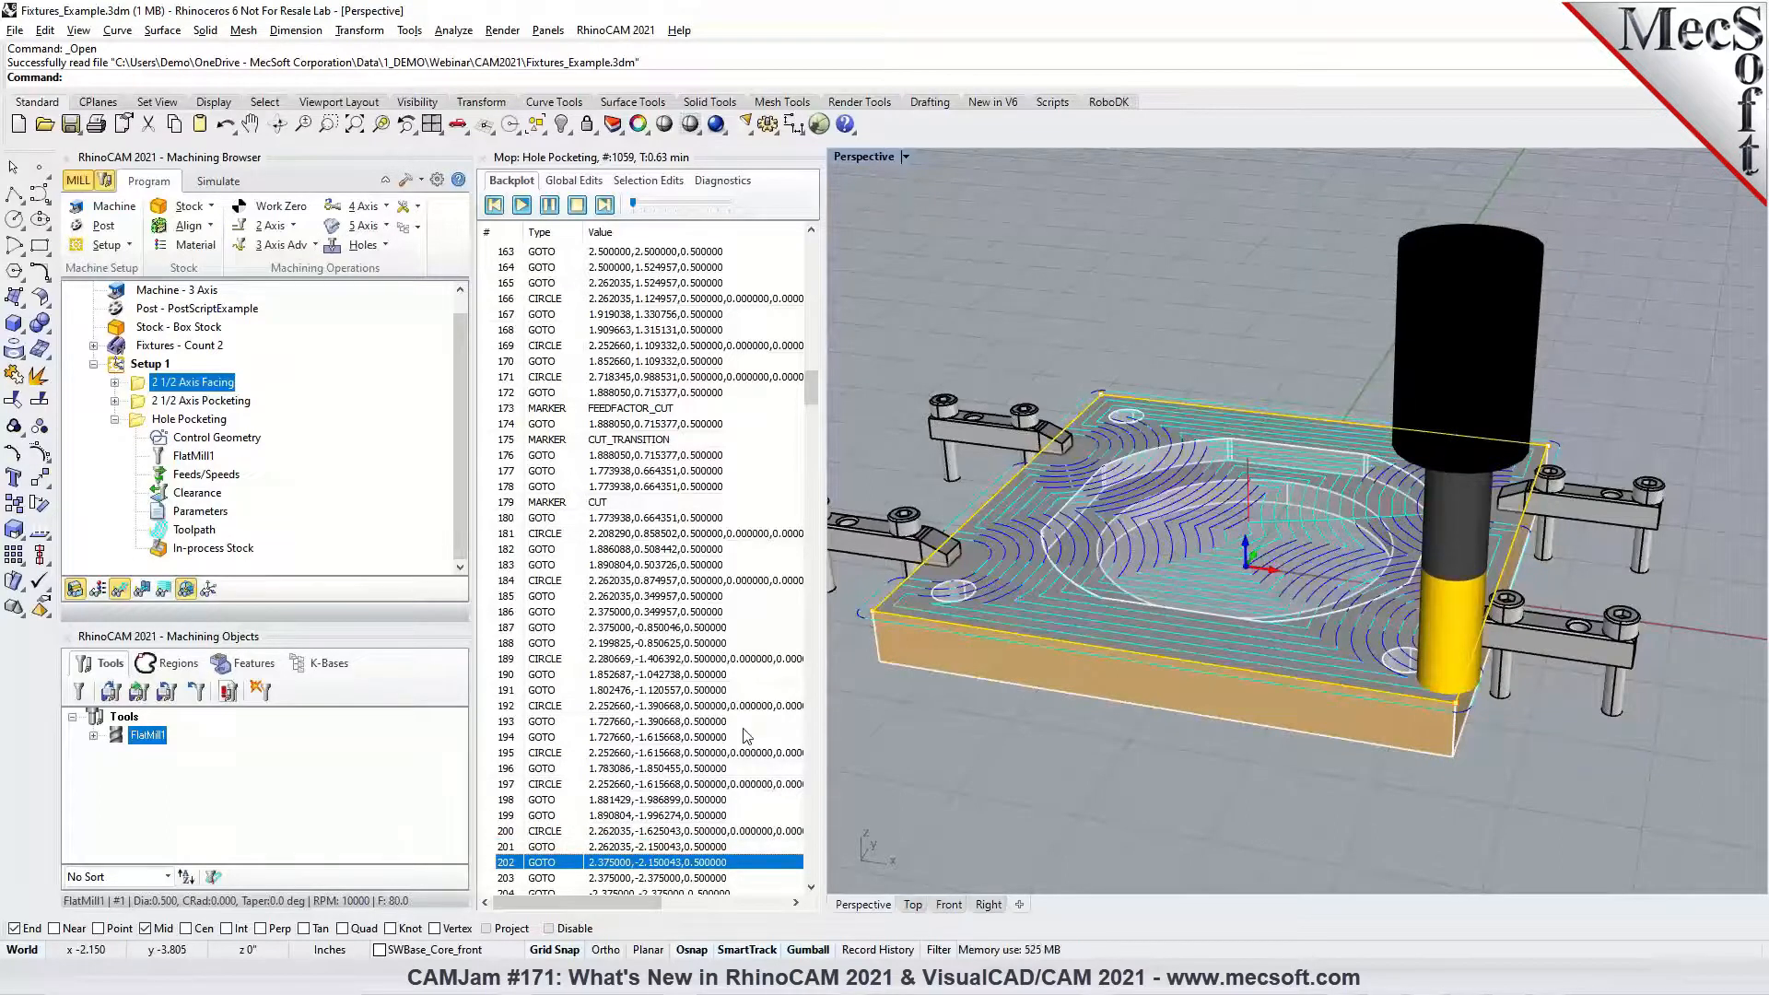
scroll(742, 728, "down", 3)
left_click(678, 754)
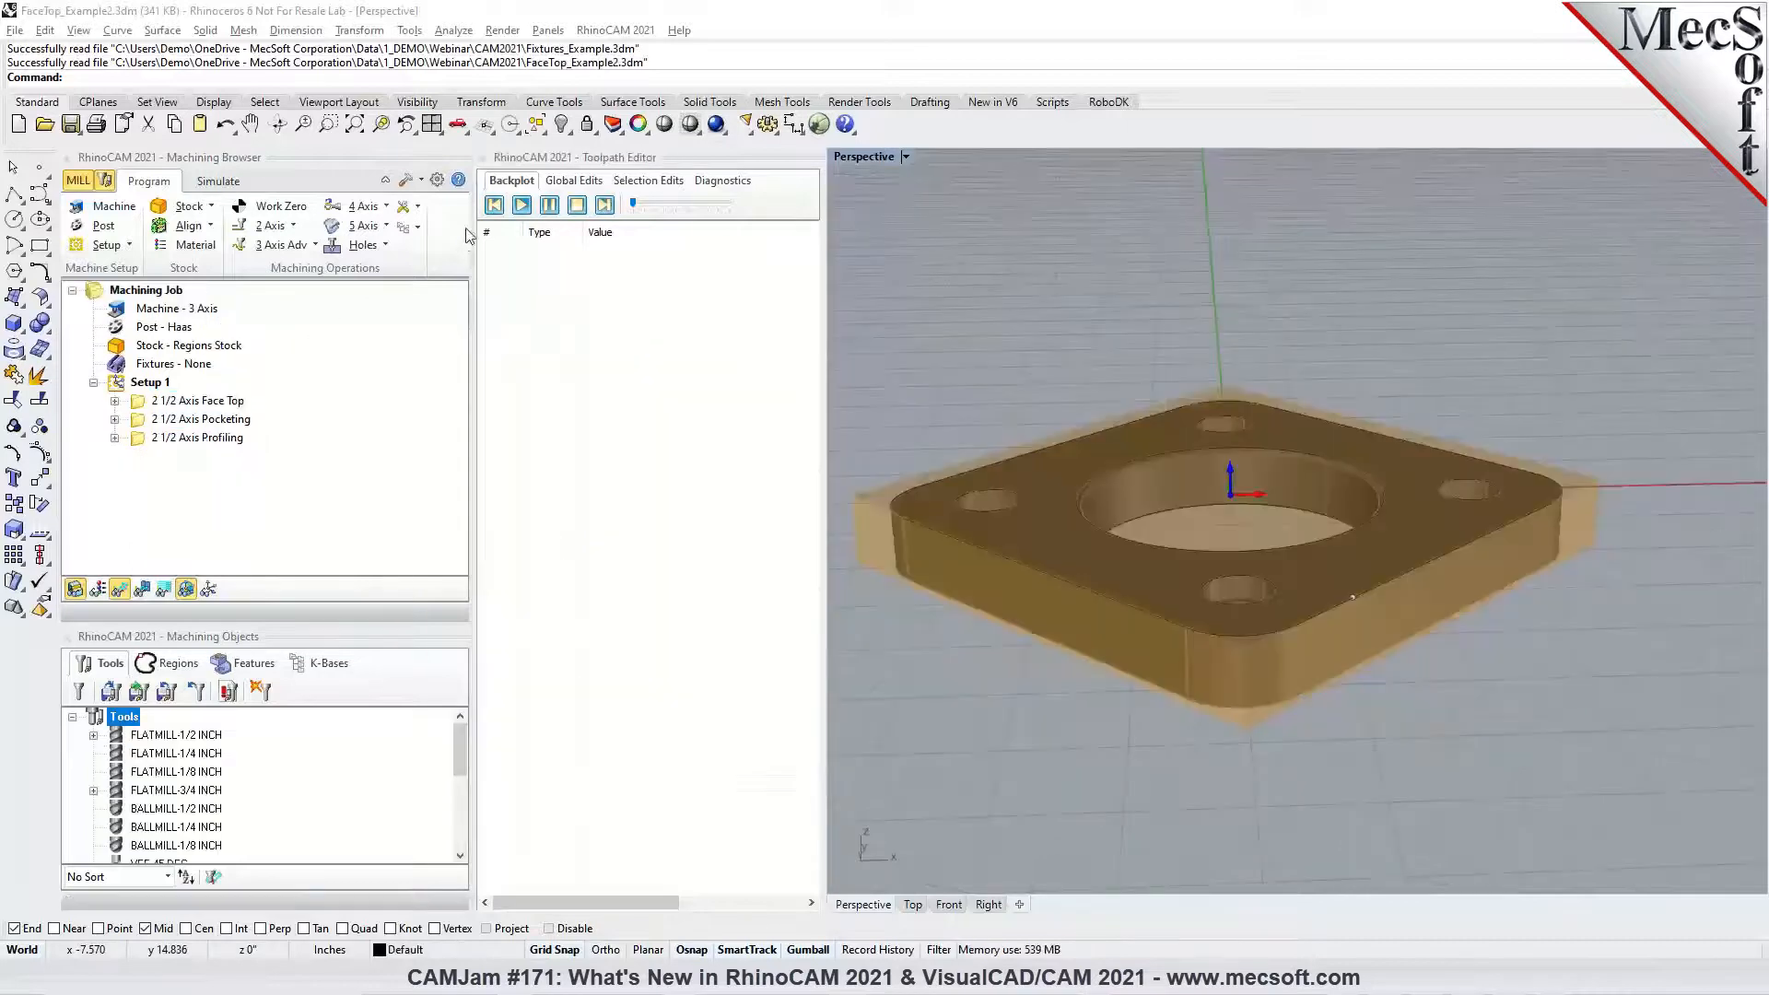
Simulate all operations of Setup 1 at a faster speed, continuing past the holder/shank collision error with its dialog suppressed for this run
left_click(133, 385)
right_click(131, 385)
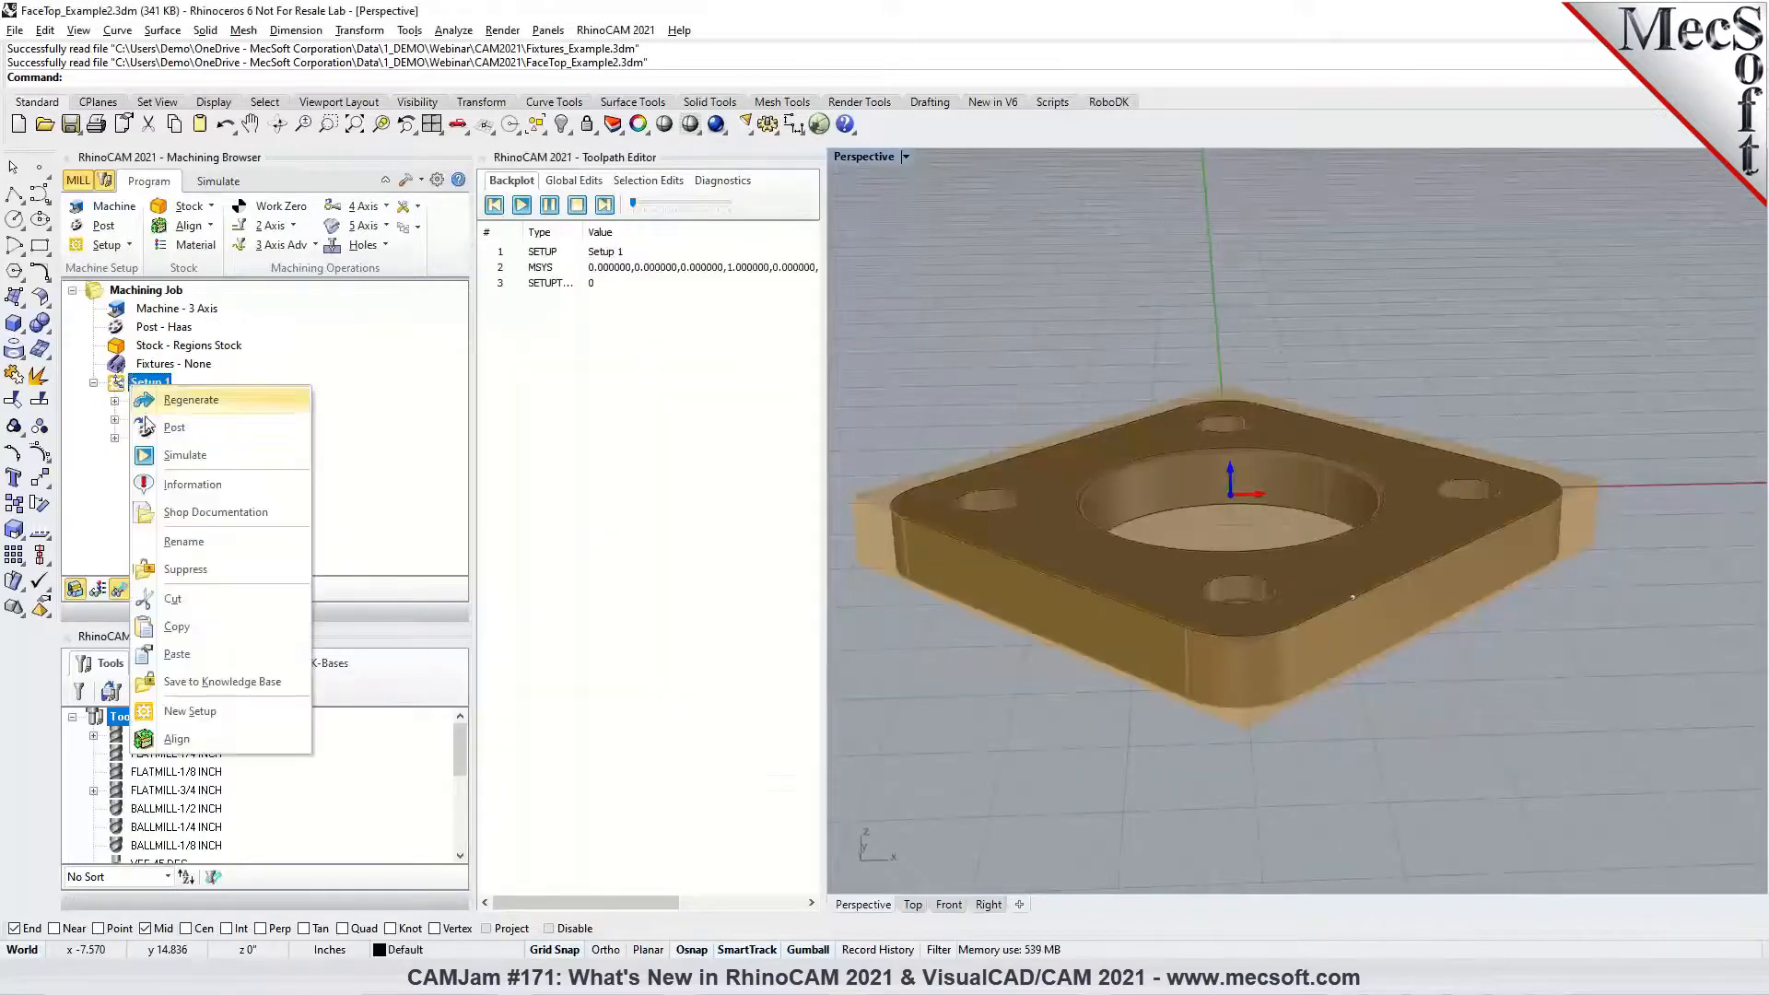
left_click(169, 456)
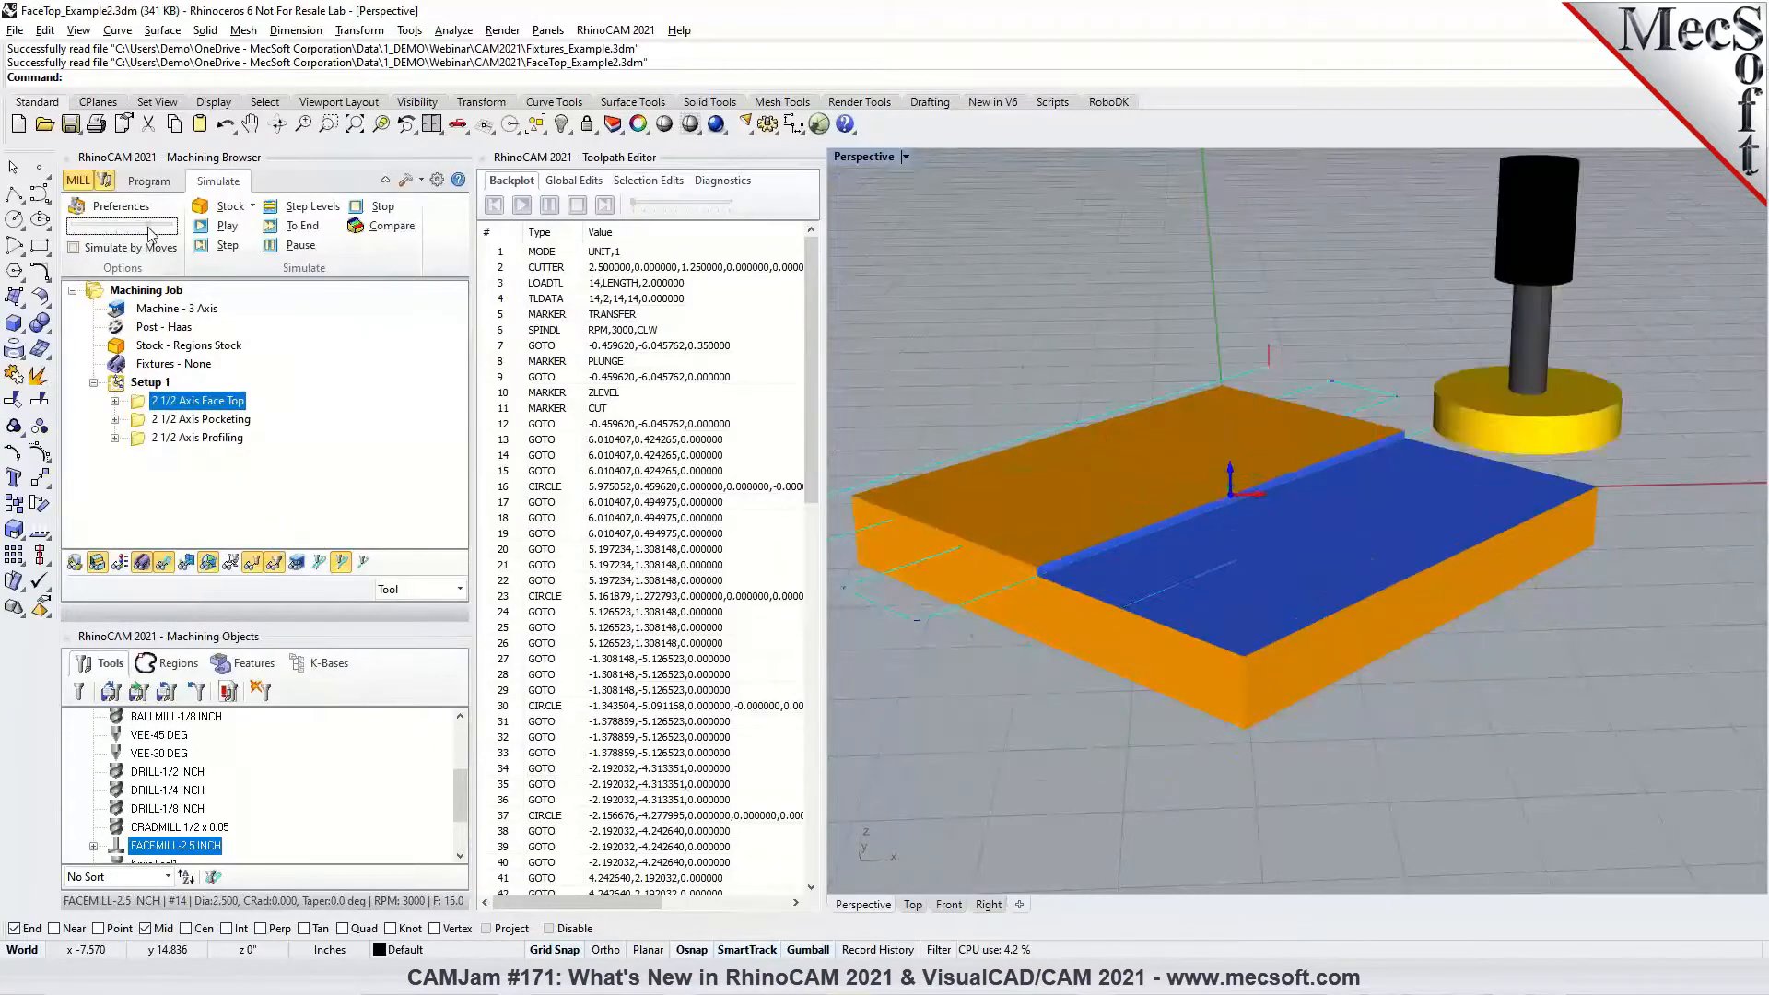
left_click_drag(84, 225, 147, 225)
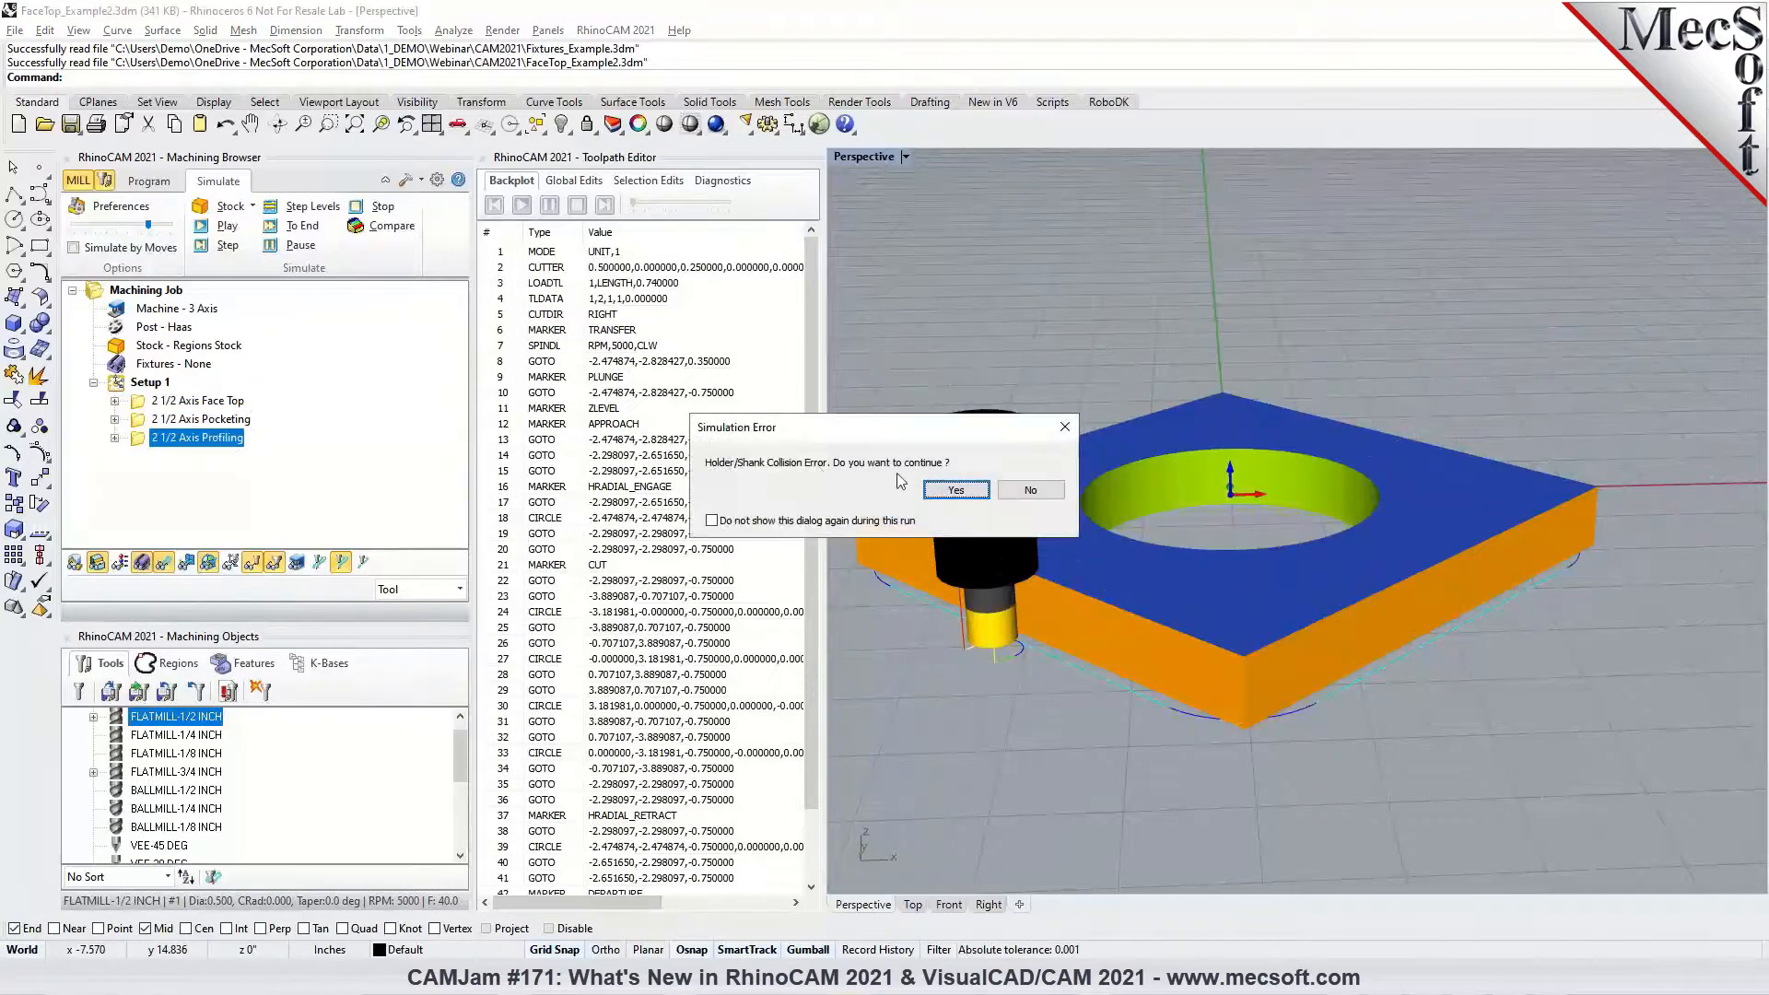
left_click(772, 521)
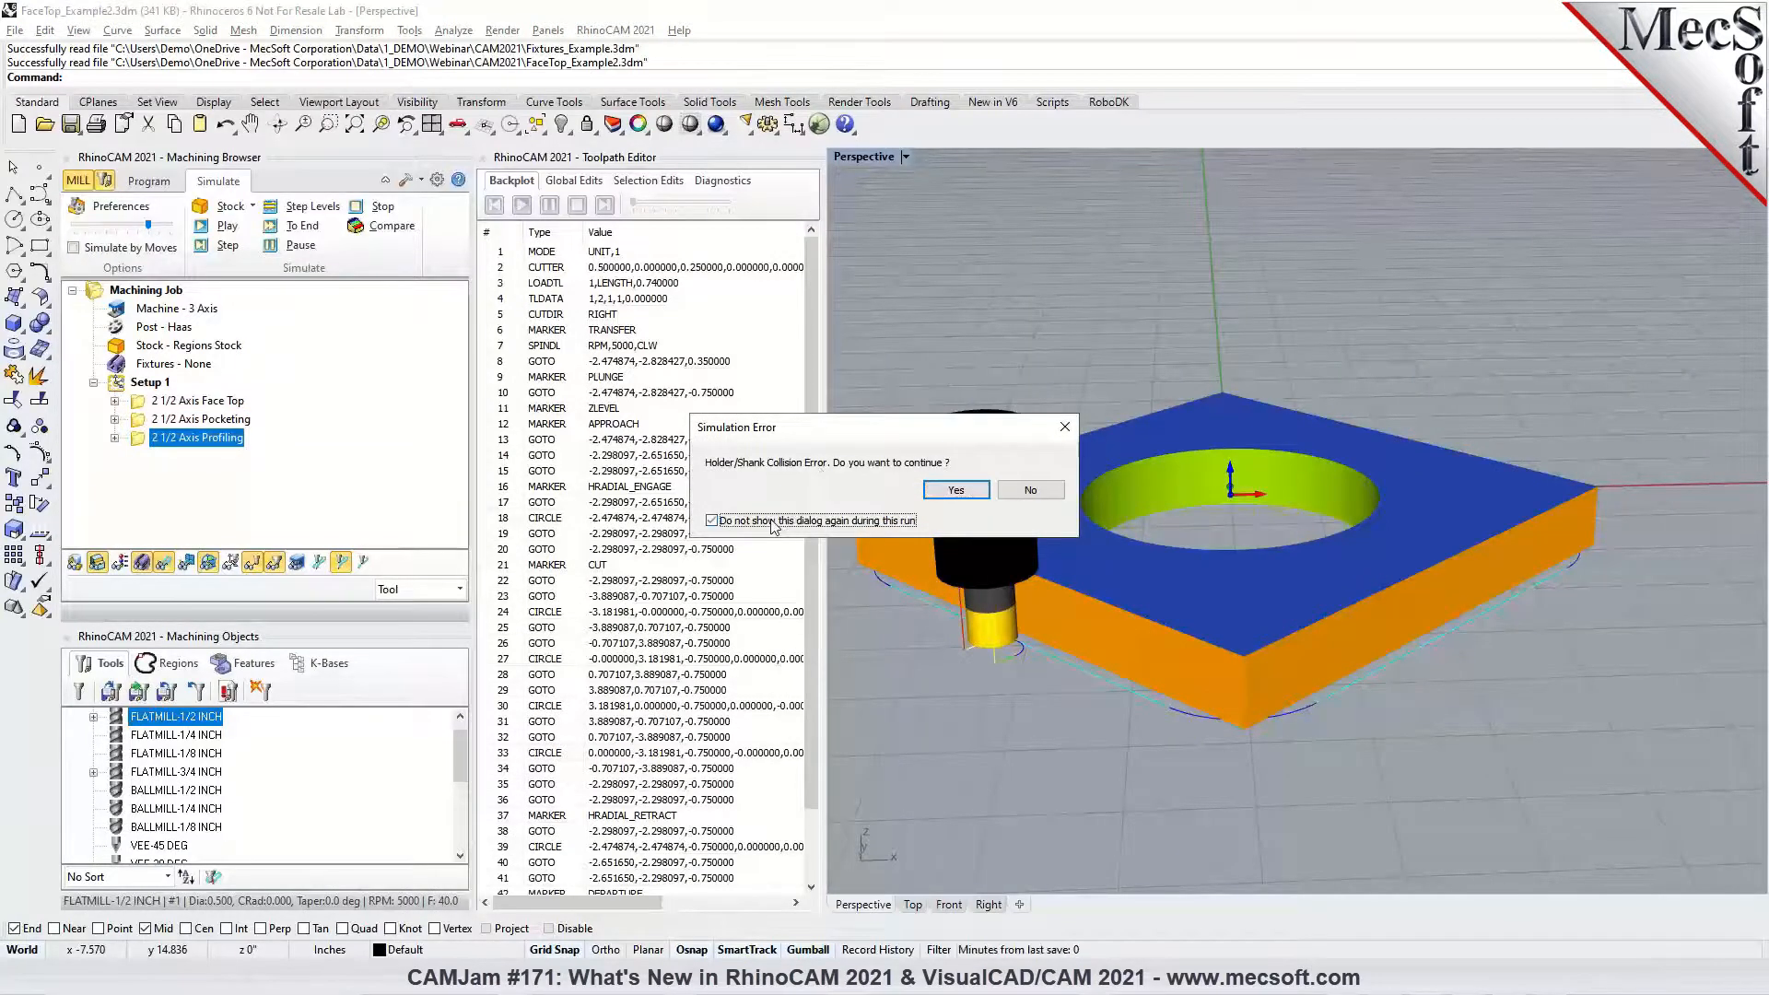
left_click(945, 494)
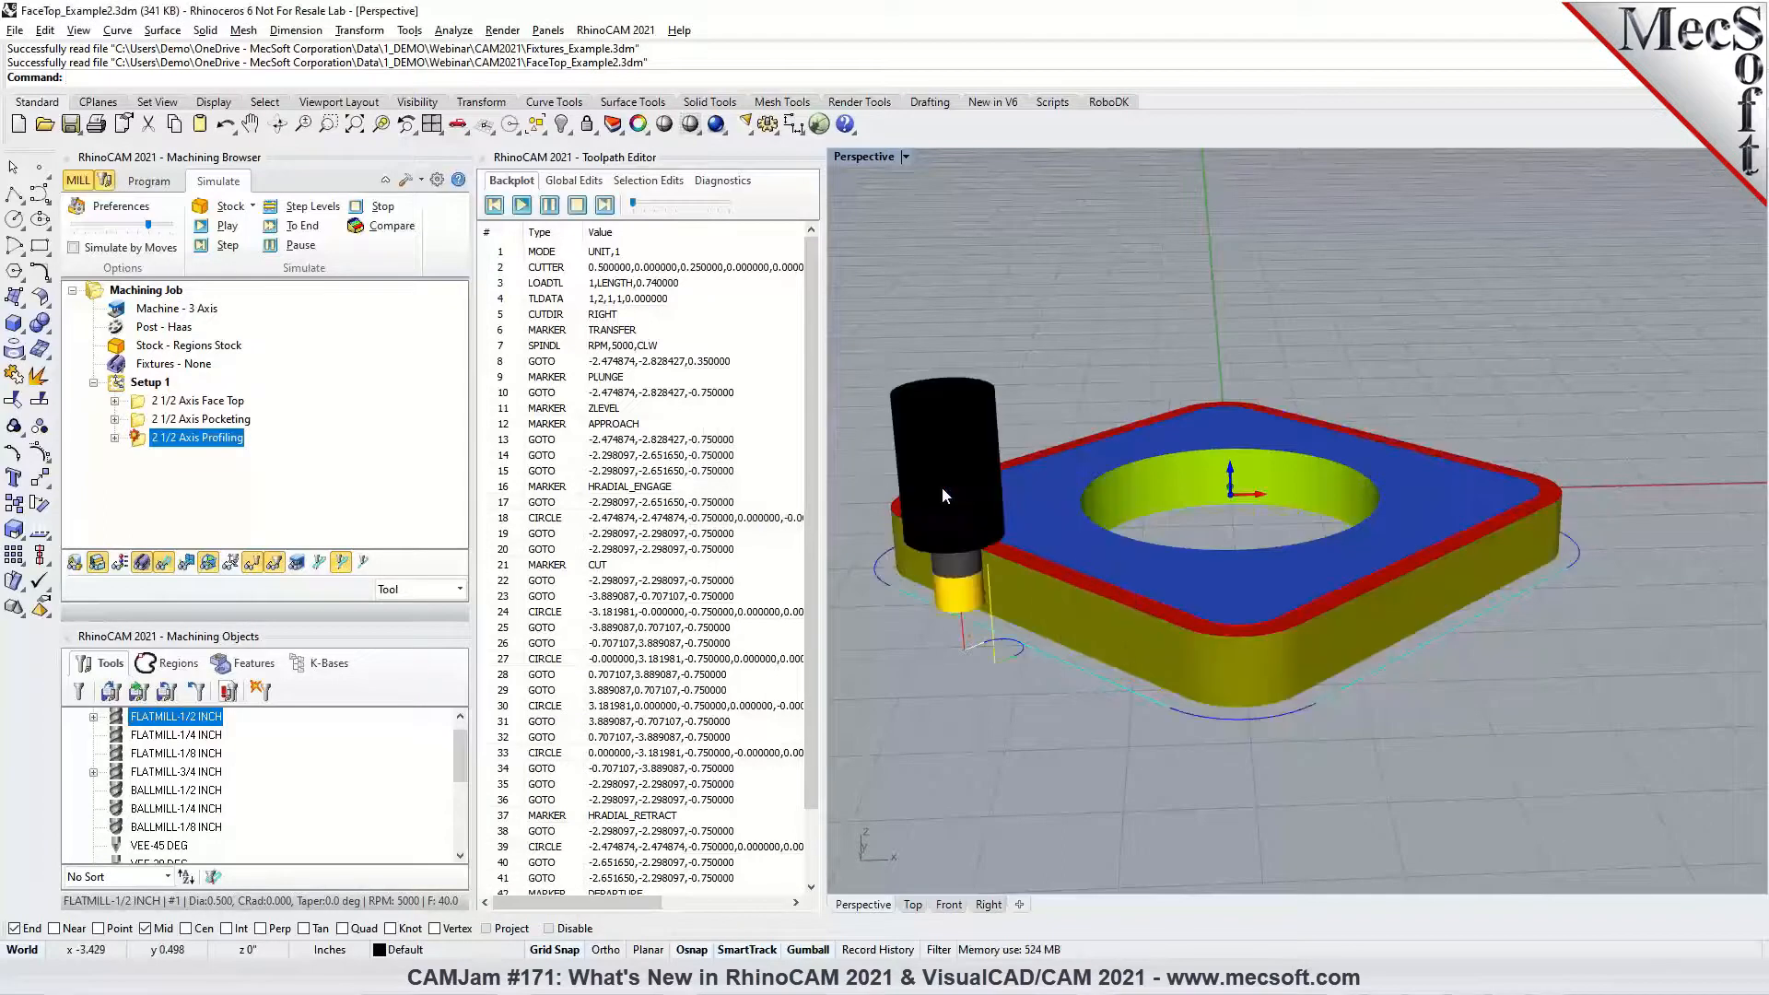
Open the toolpath editor's diagnostics, reload the 2 1/2 Axis Profiling toolpath and advance to its next collision record
left_click(719, 182)
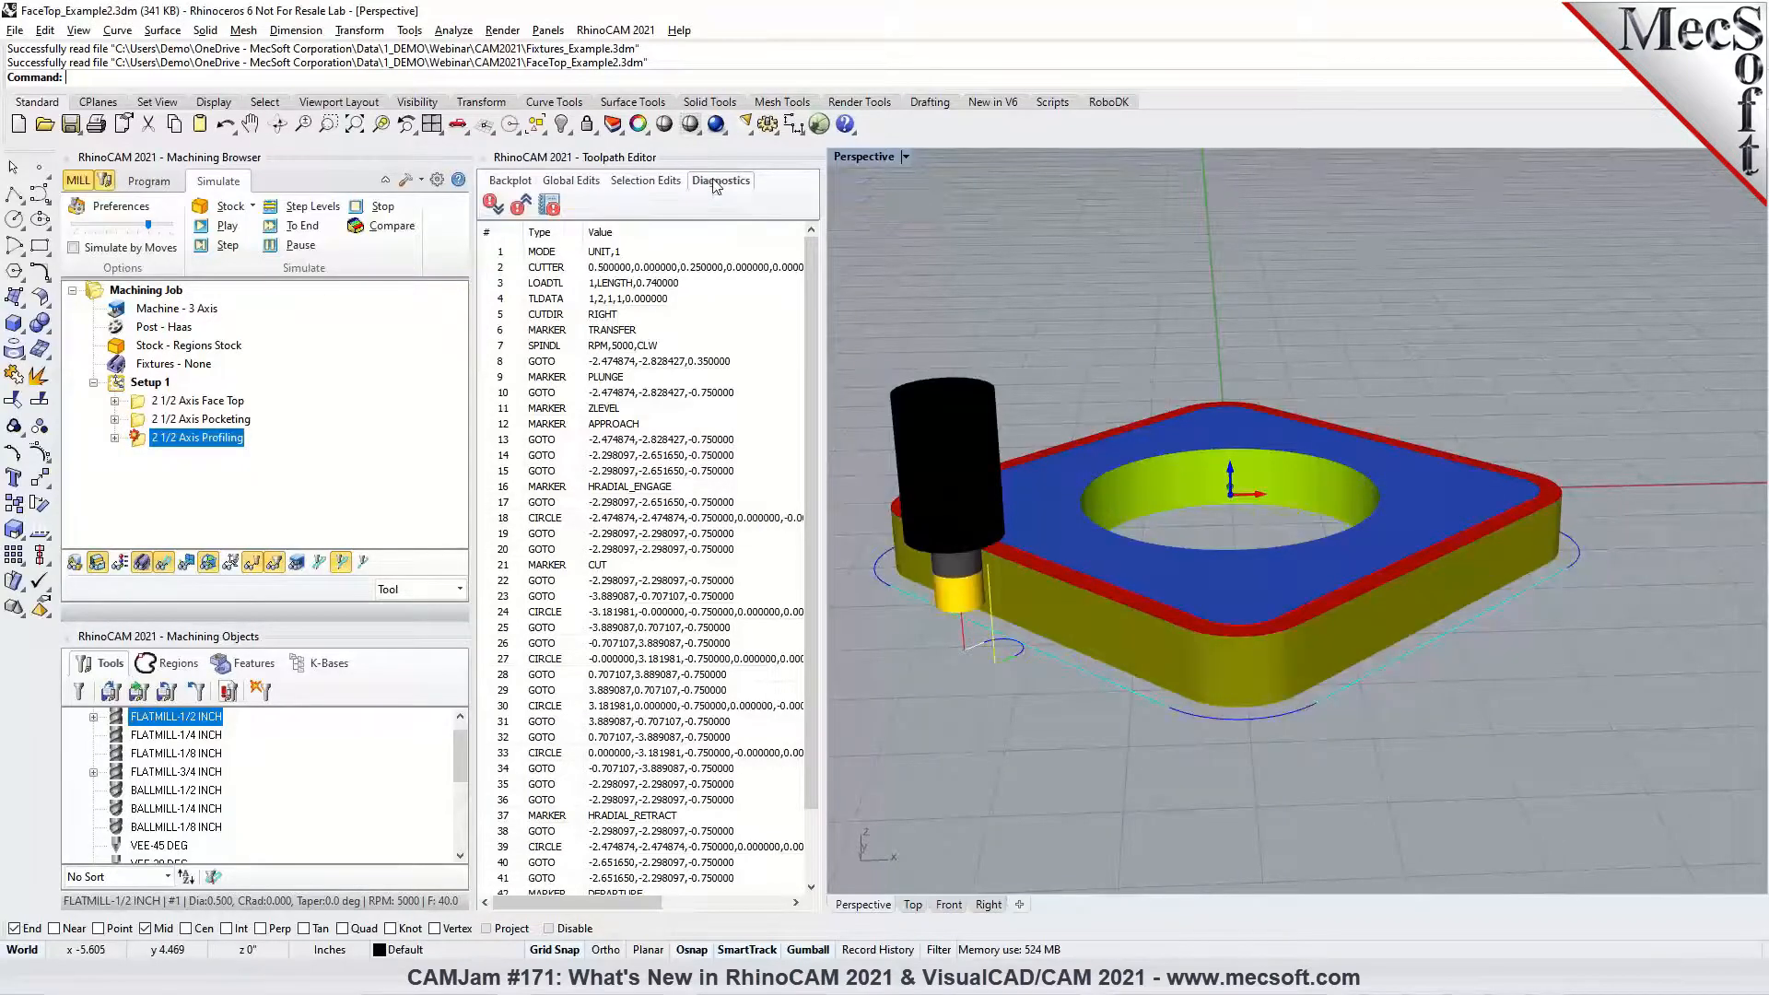
left_click(493, 206)
left_click(493, 207)
left_click(147, 383)
left_click(196, 437)
left_click(493, 206)
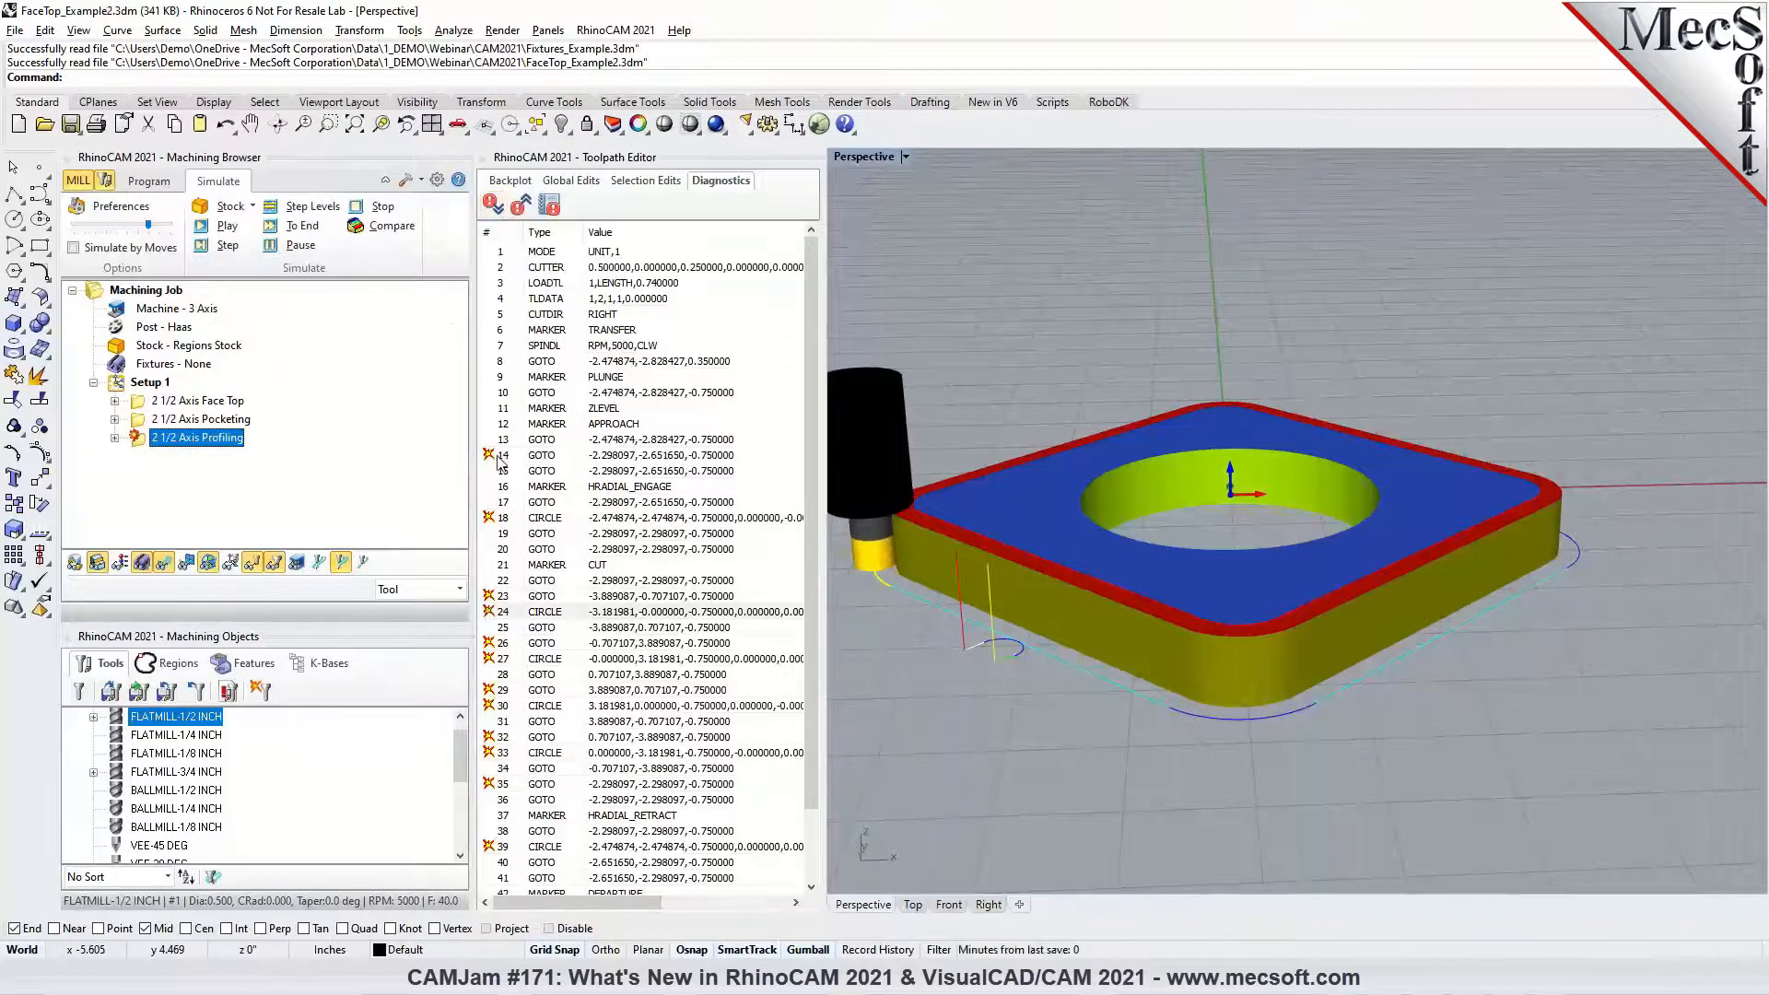
Step through the collision-flagged records of the 2 1/2 Axis Profiling toolpath, from GOTO 14 and CIRCLE 18 on to GOTO 29
left_click(629, 458)
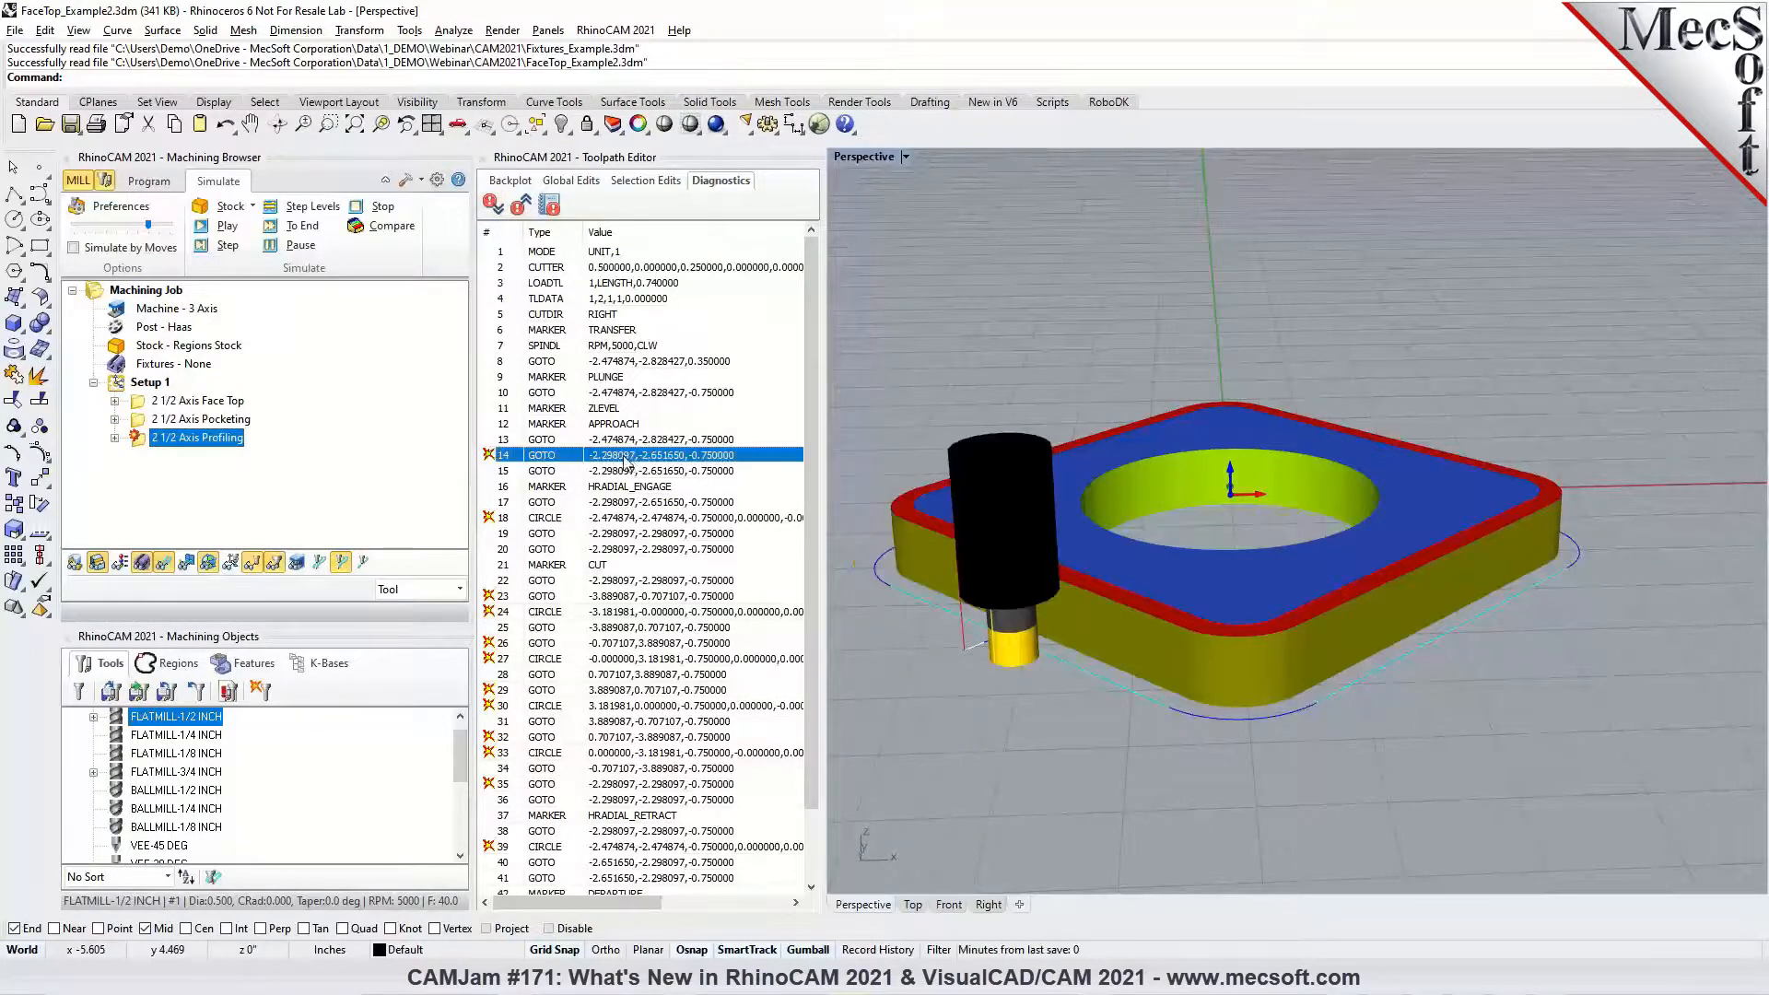
left_click(501, 518)
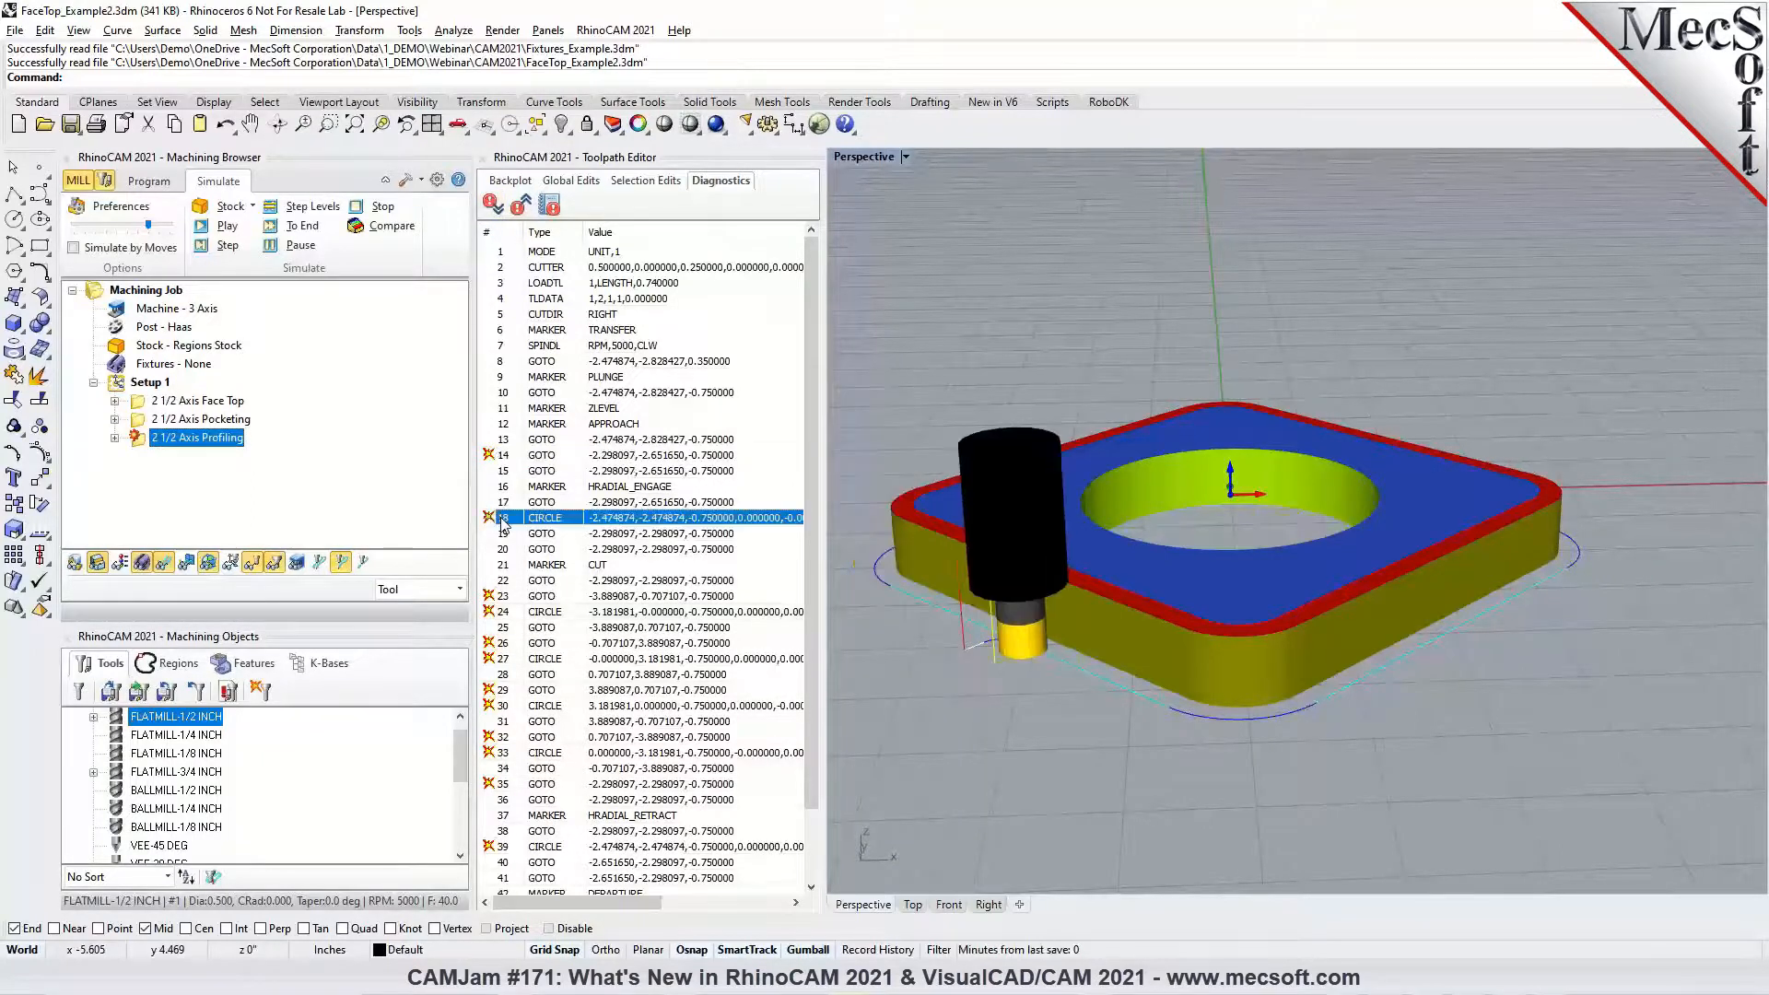
left_click(494, 206)
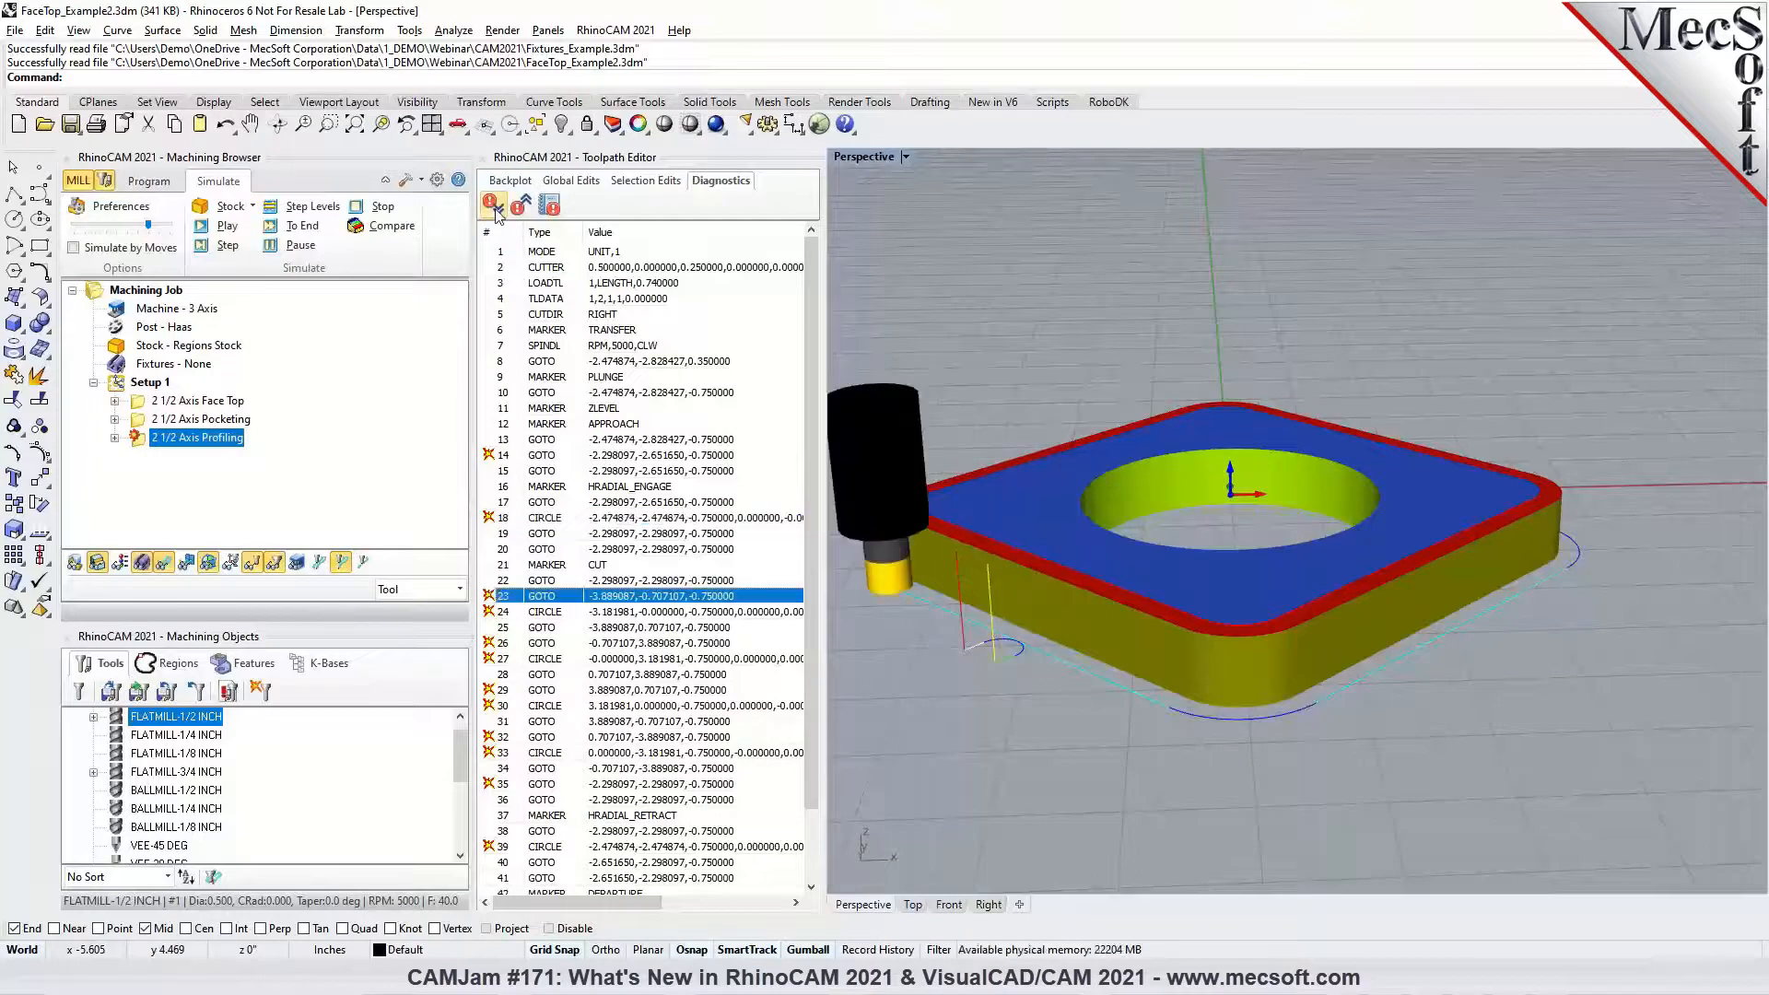
left_click(494, 207)
left_click(494, 207)
left_click(494, 206)
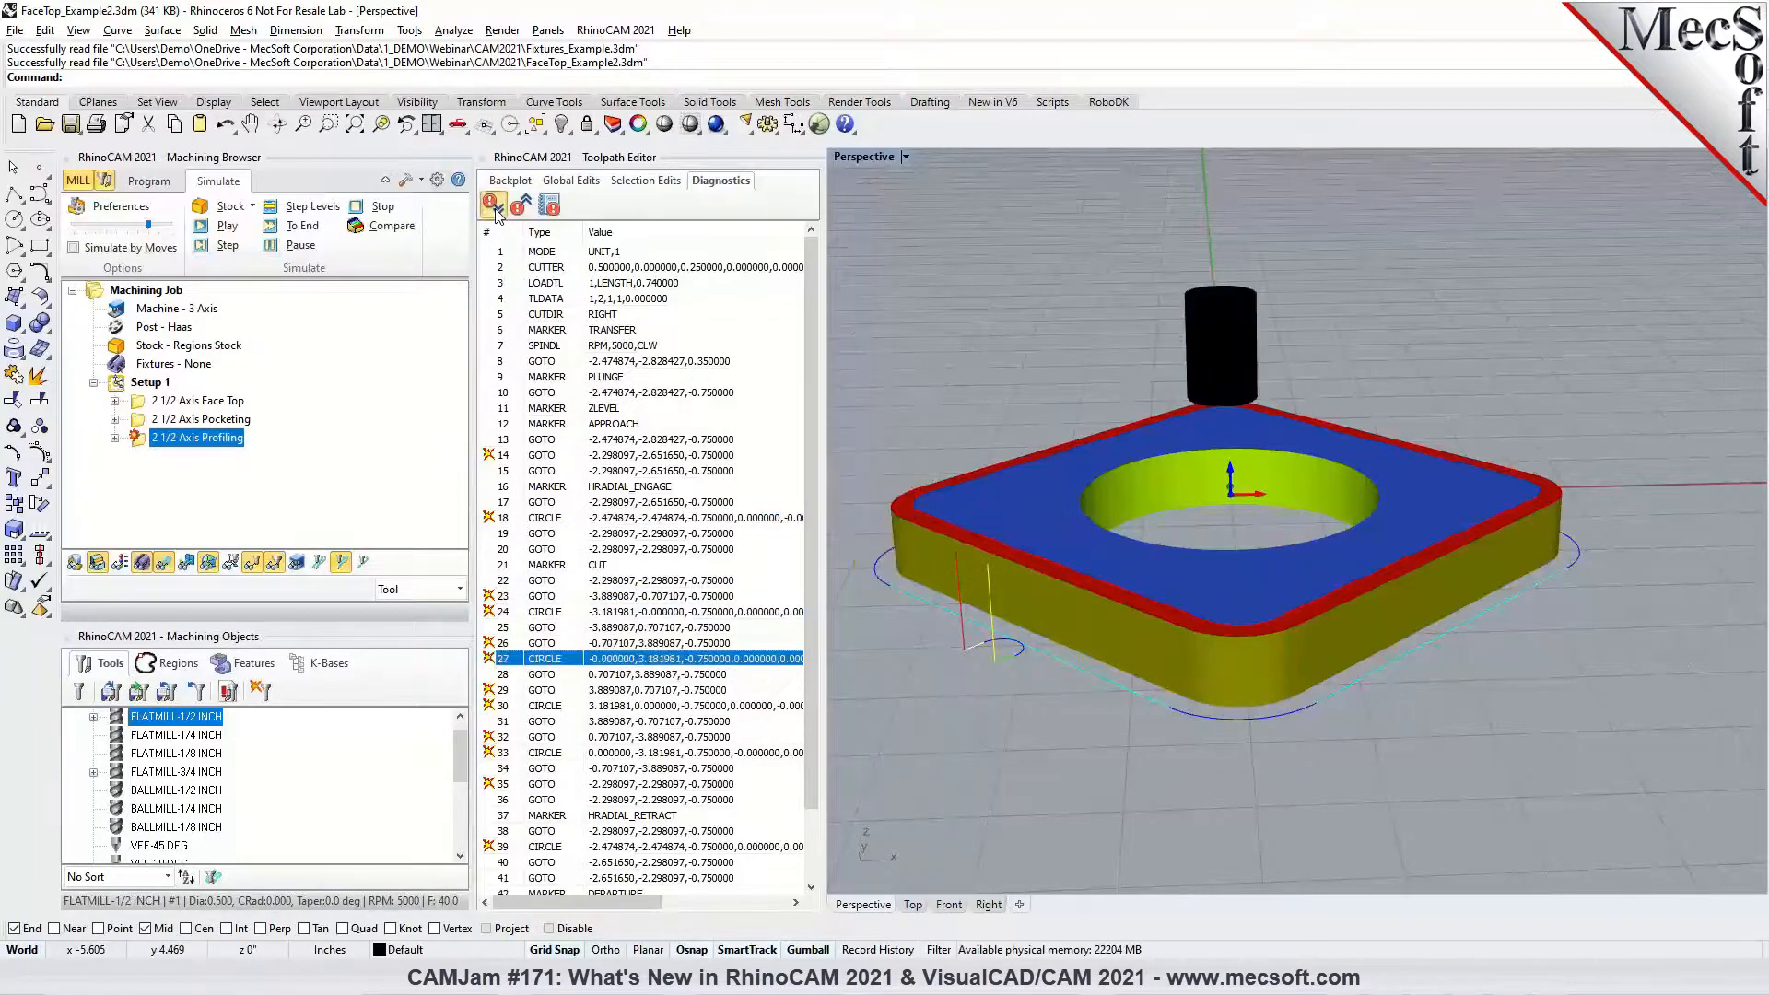
left_click(494, 207)
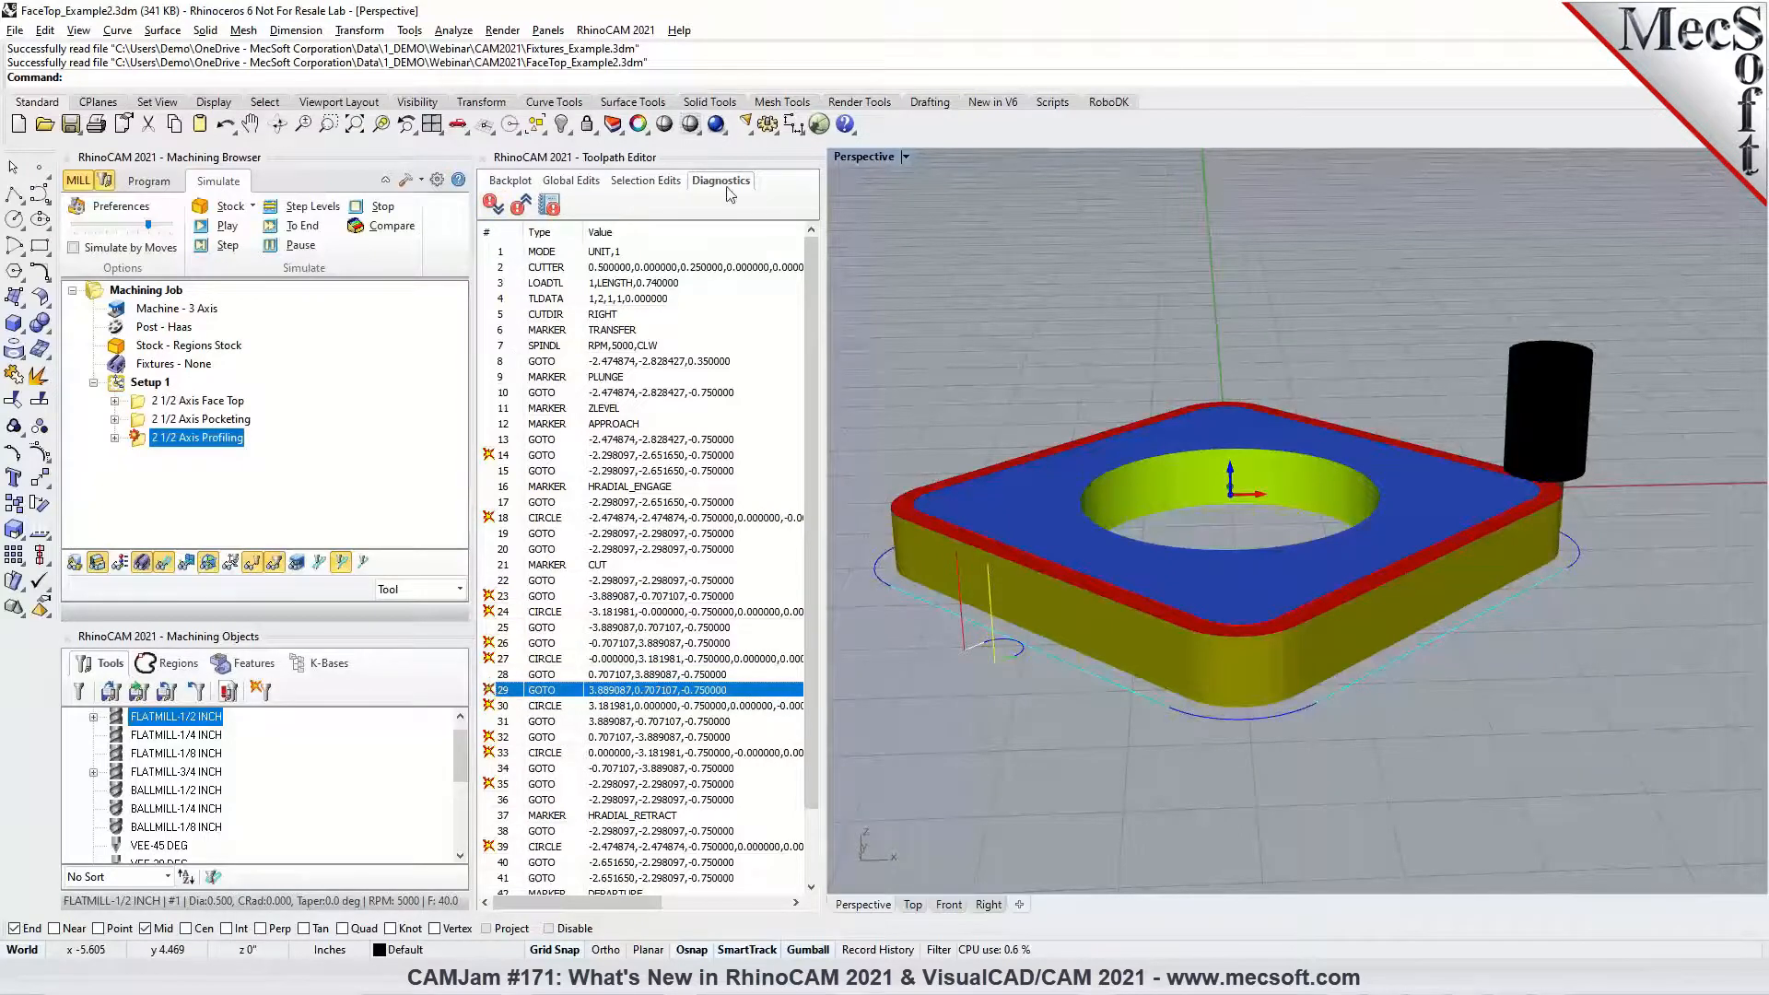
scroll(638, 557, "down", 2)
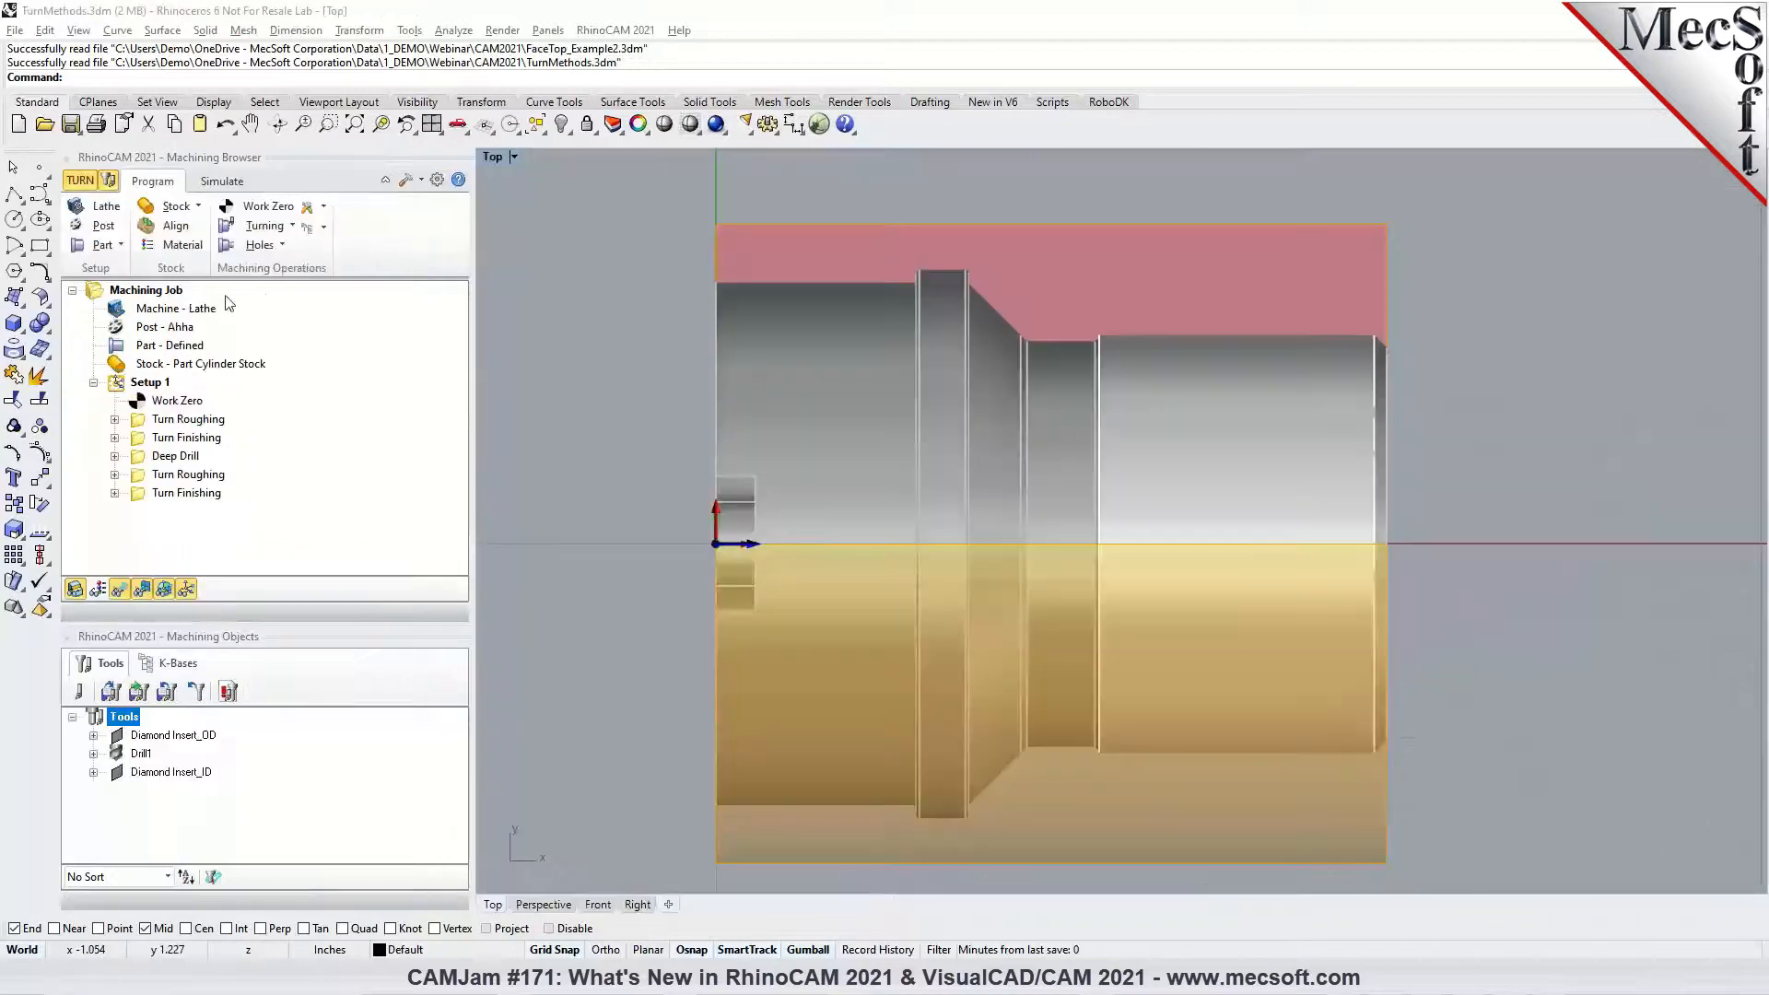
Examine the toolpaths of the second Turn Roughing and second Turn Finishing operations in the TURN module, including their entry and retract moves
scroll(896, 456, "up", 1)
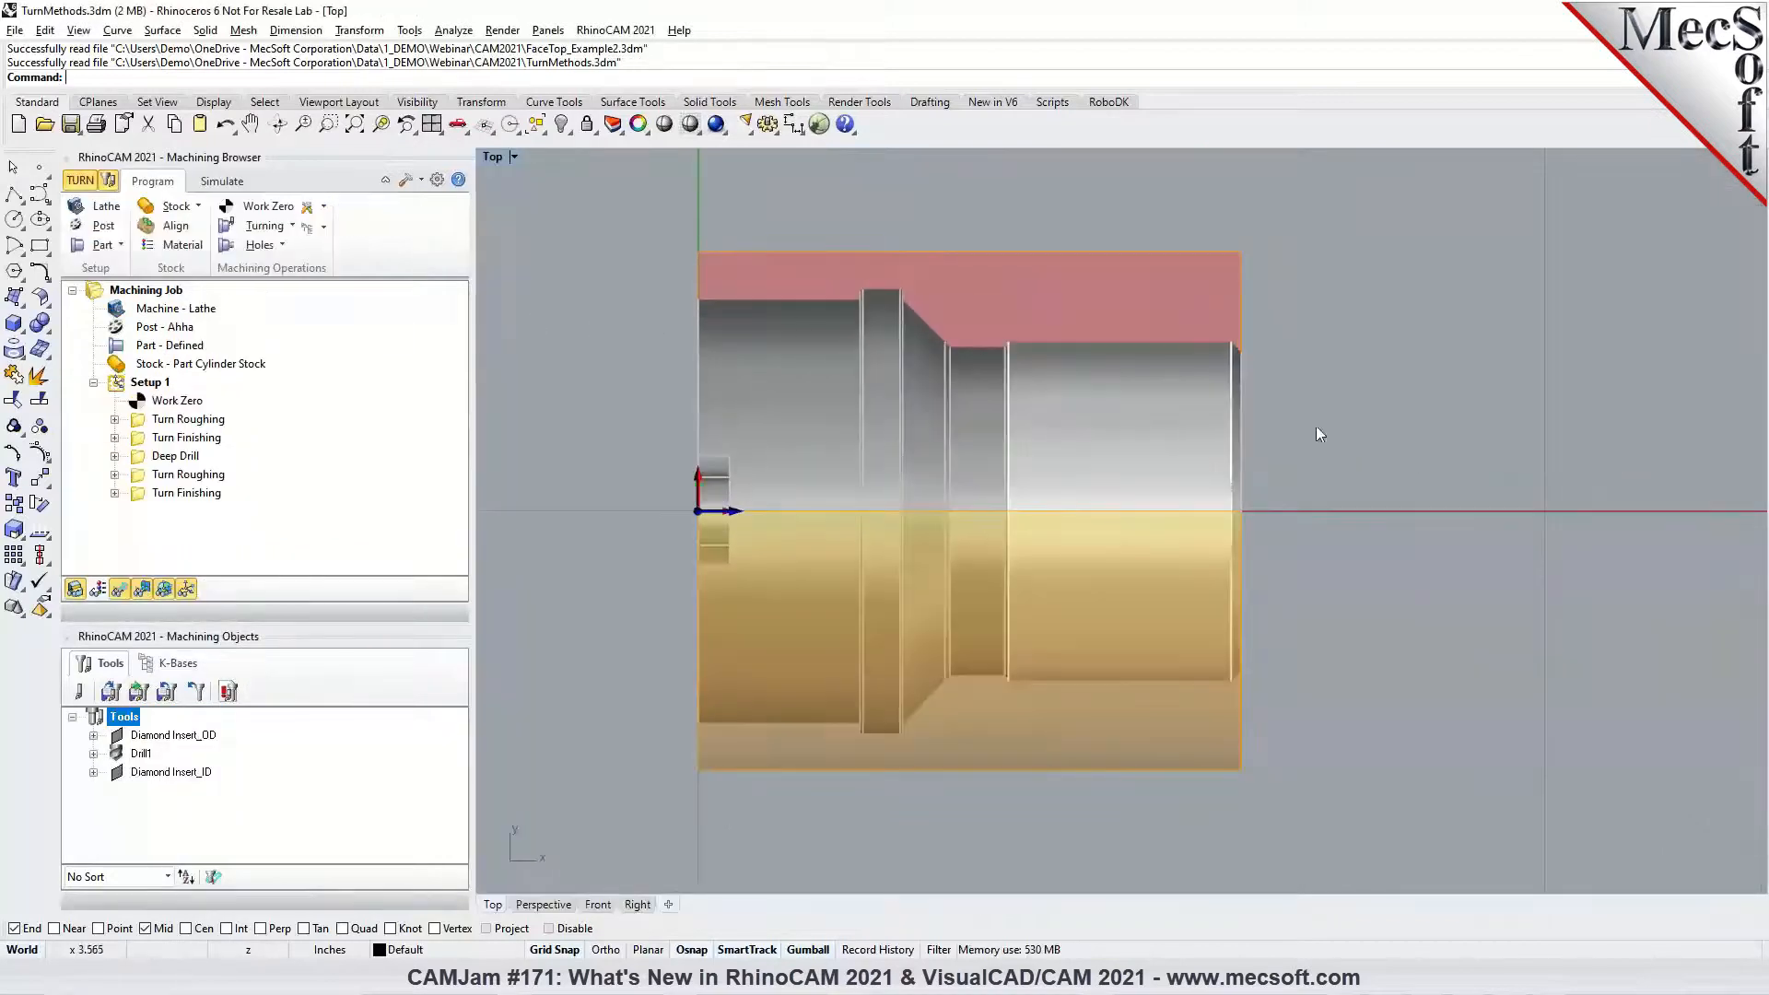
left_click(601, 31)
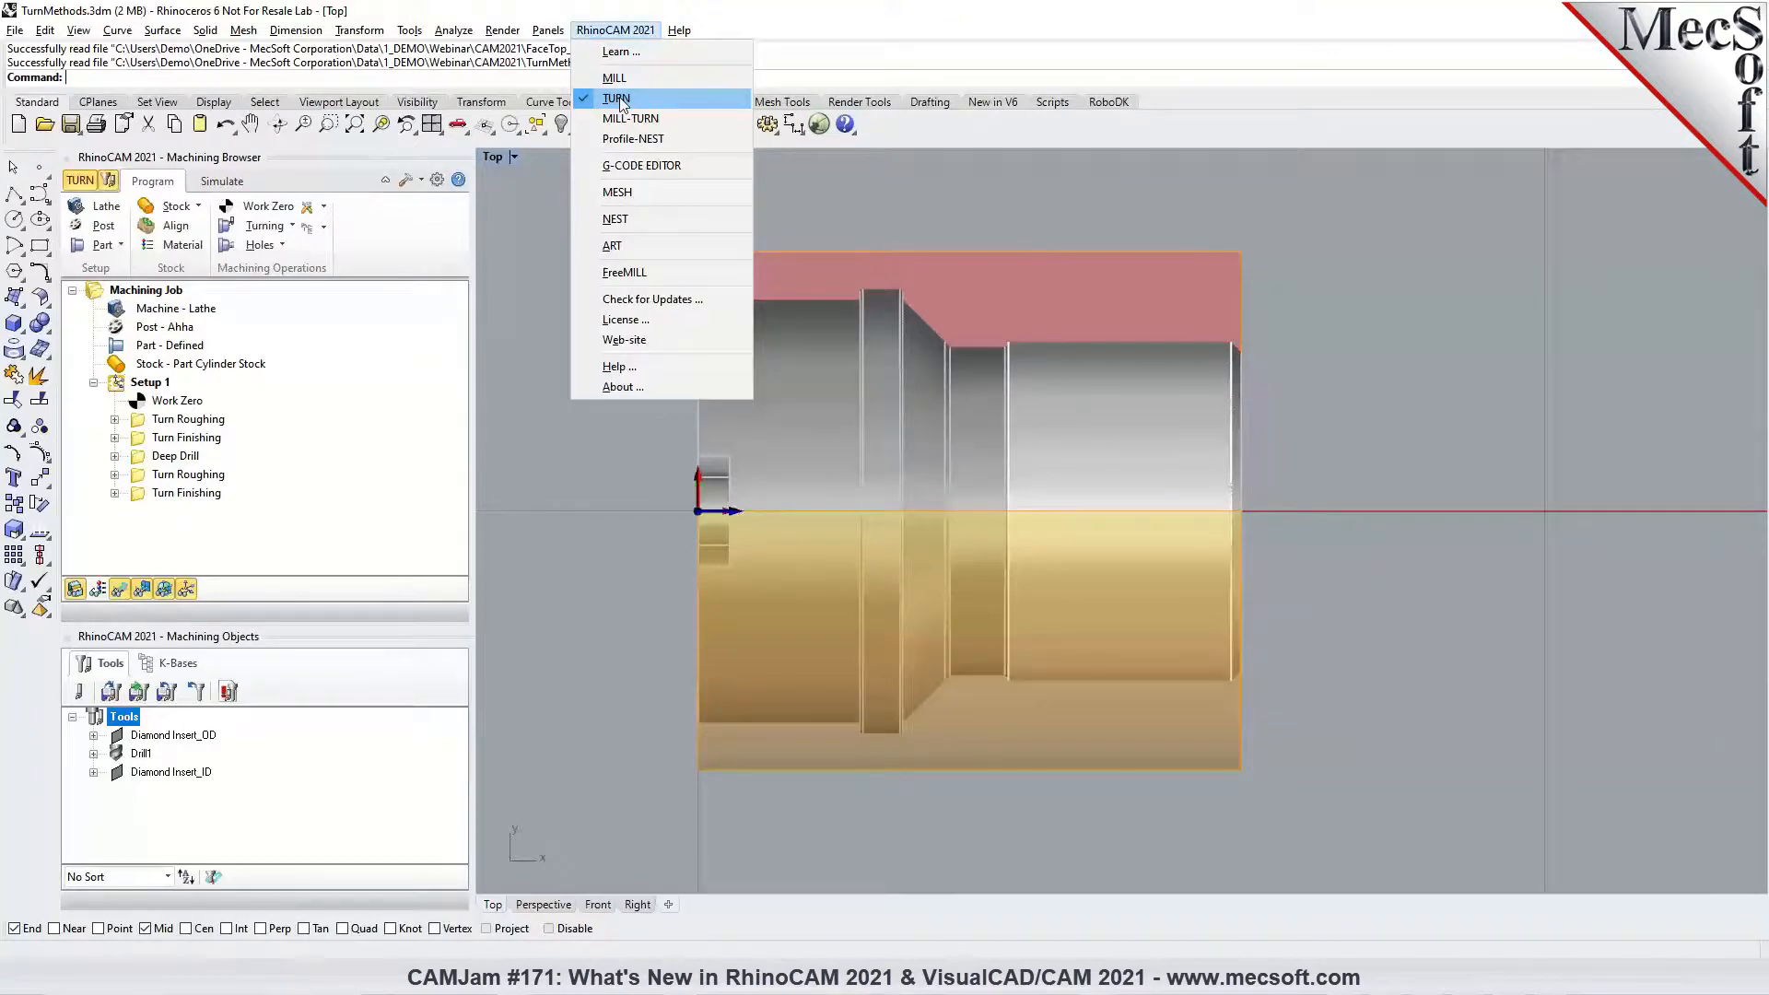
left_click(172, 476)
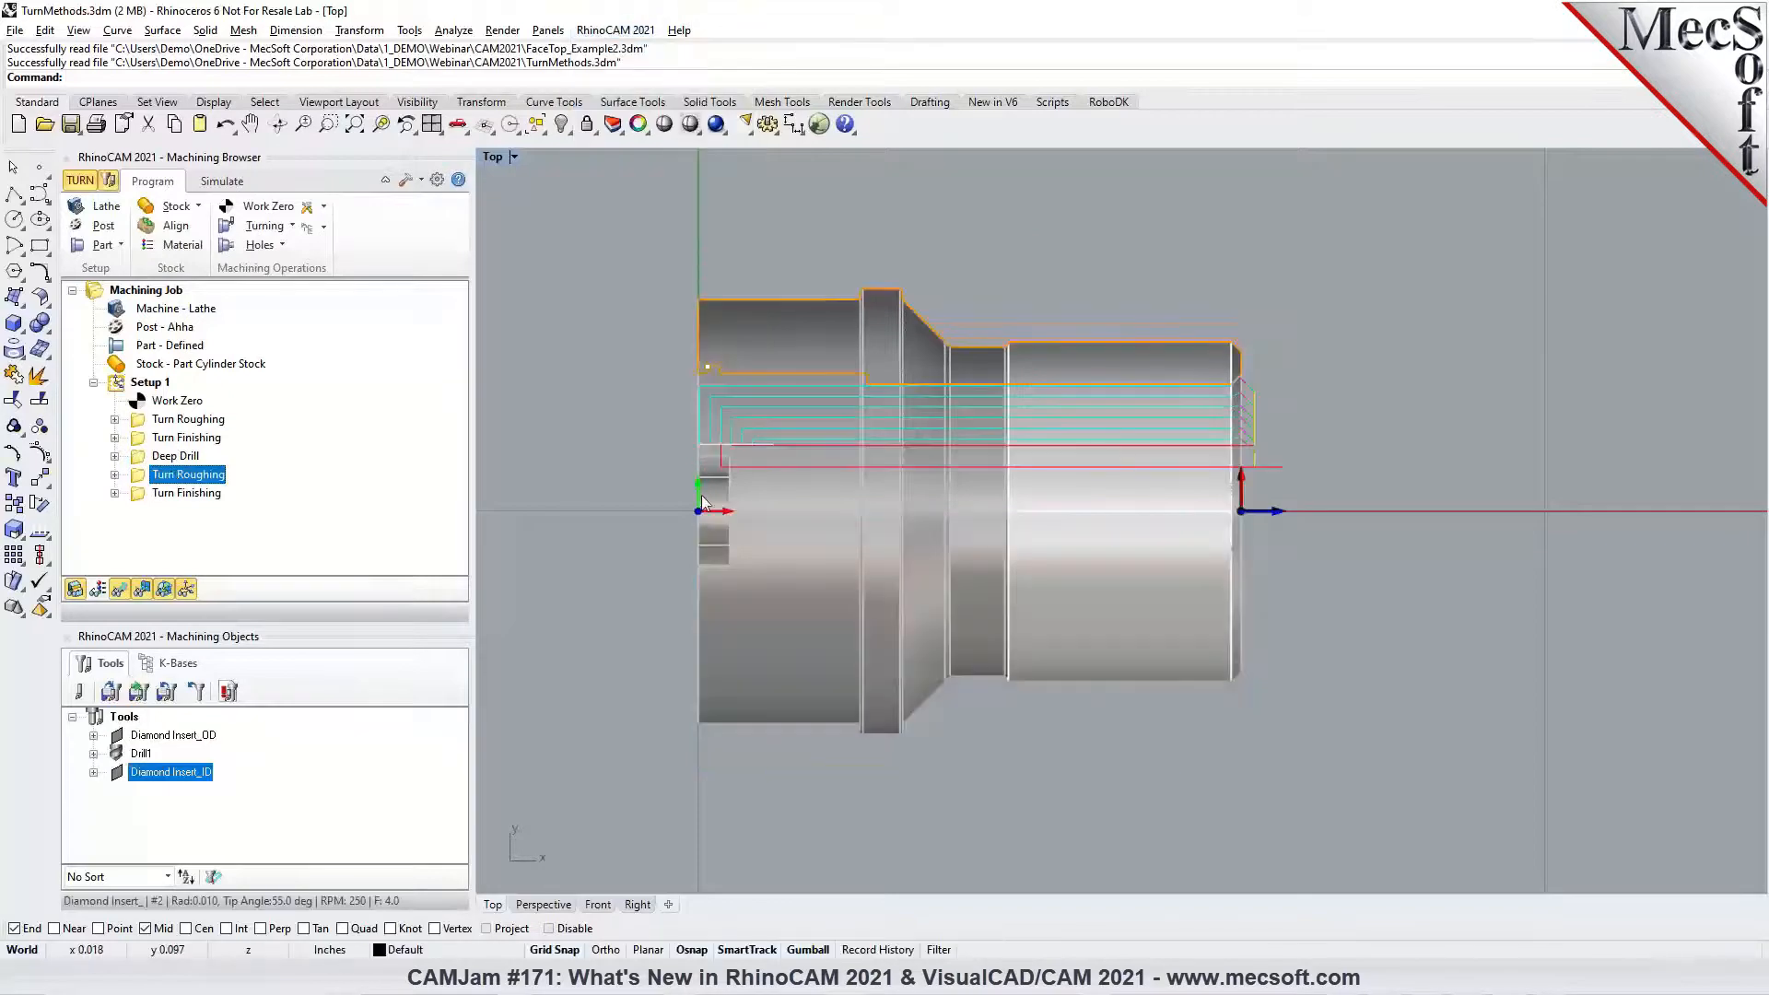
scroll(700, 495, "up", 3)
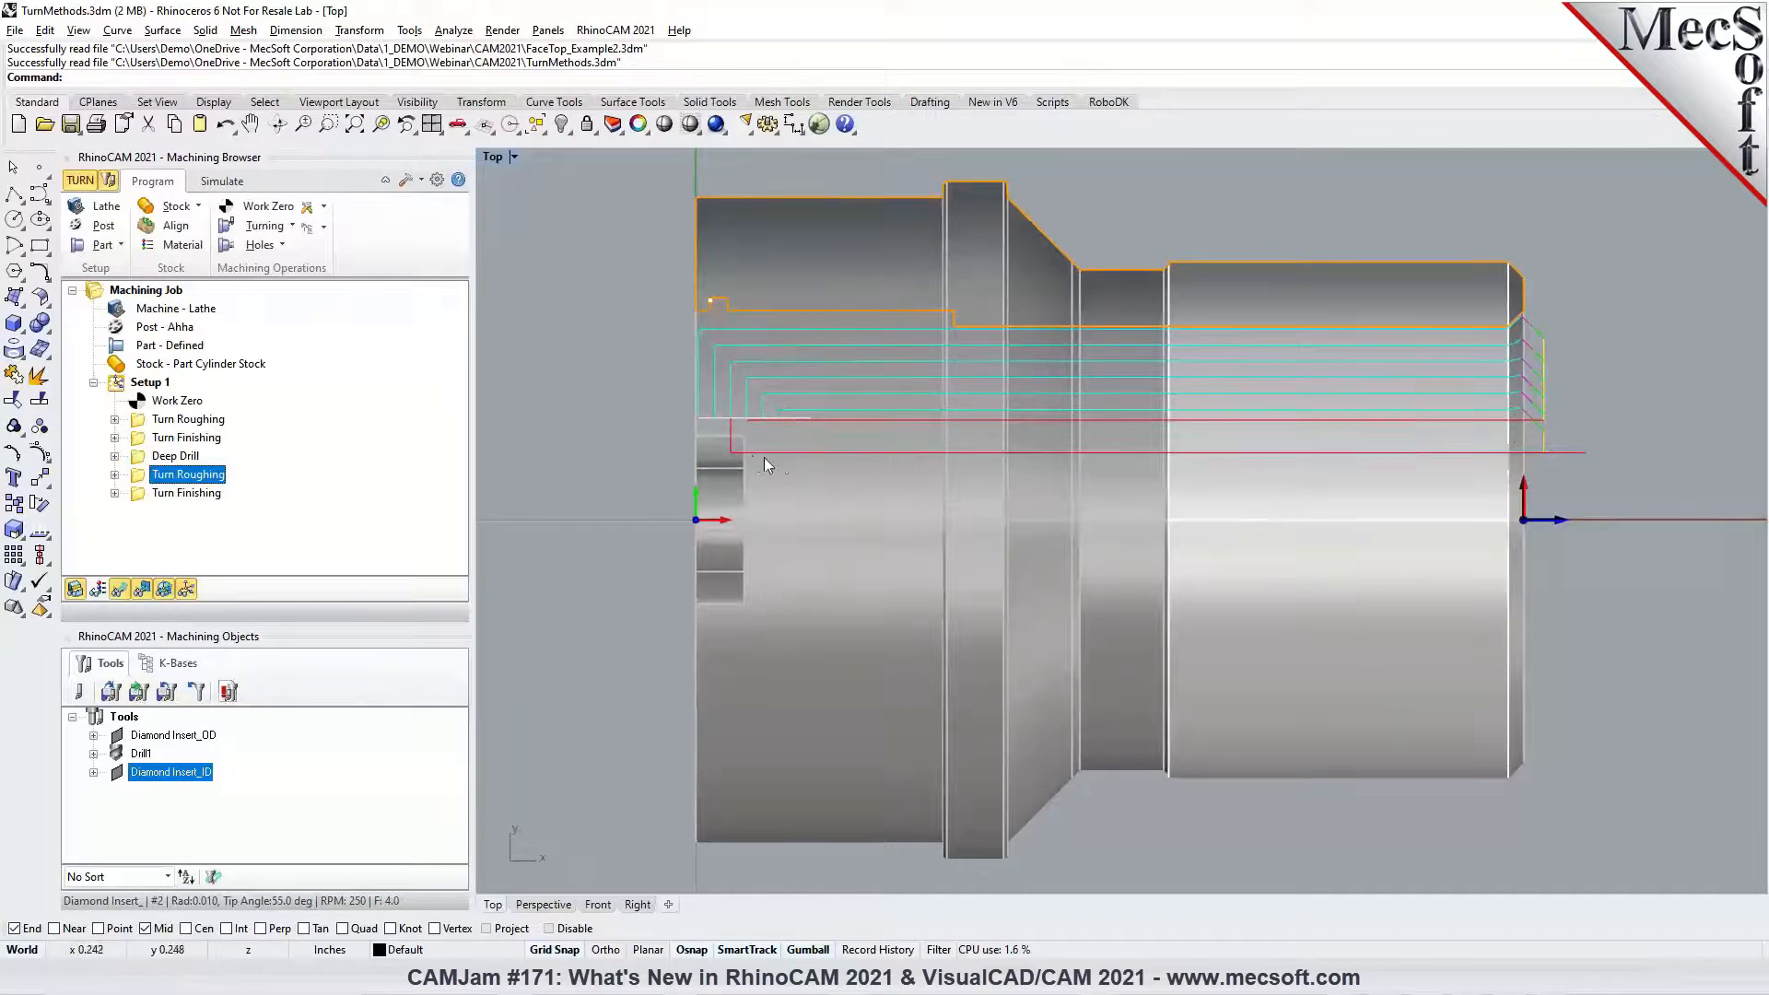
scroll(1578, 453, "down", 2)
scroll(1583, 458, "up", 2)
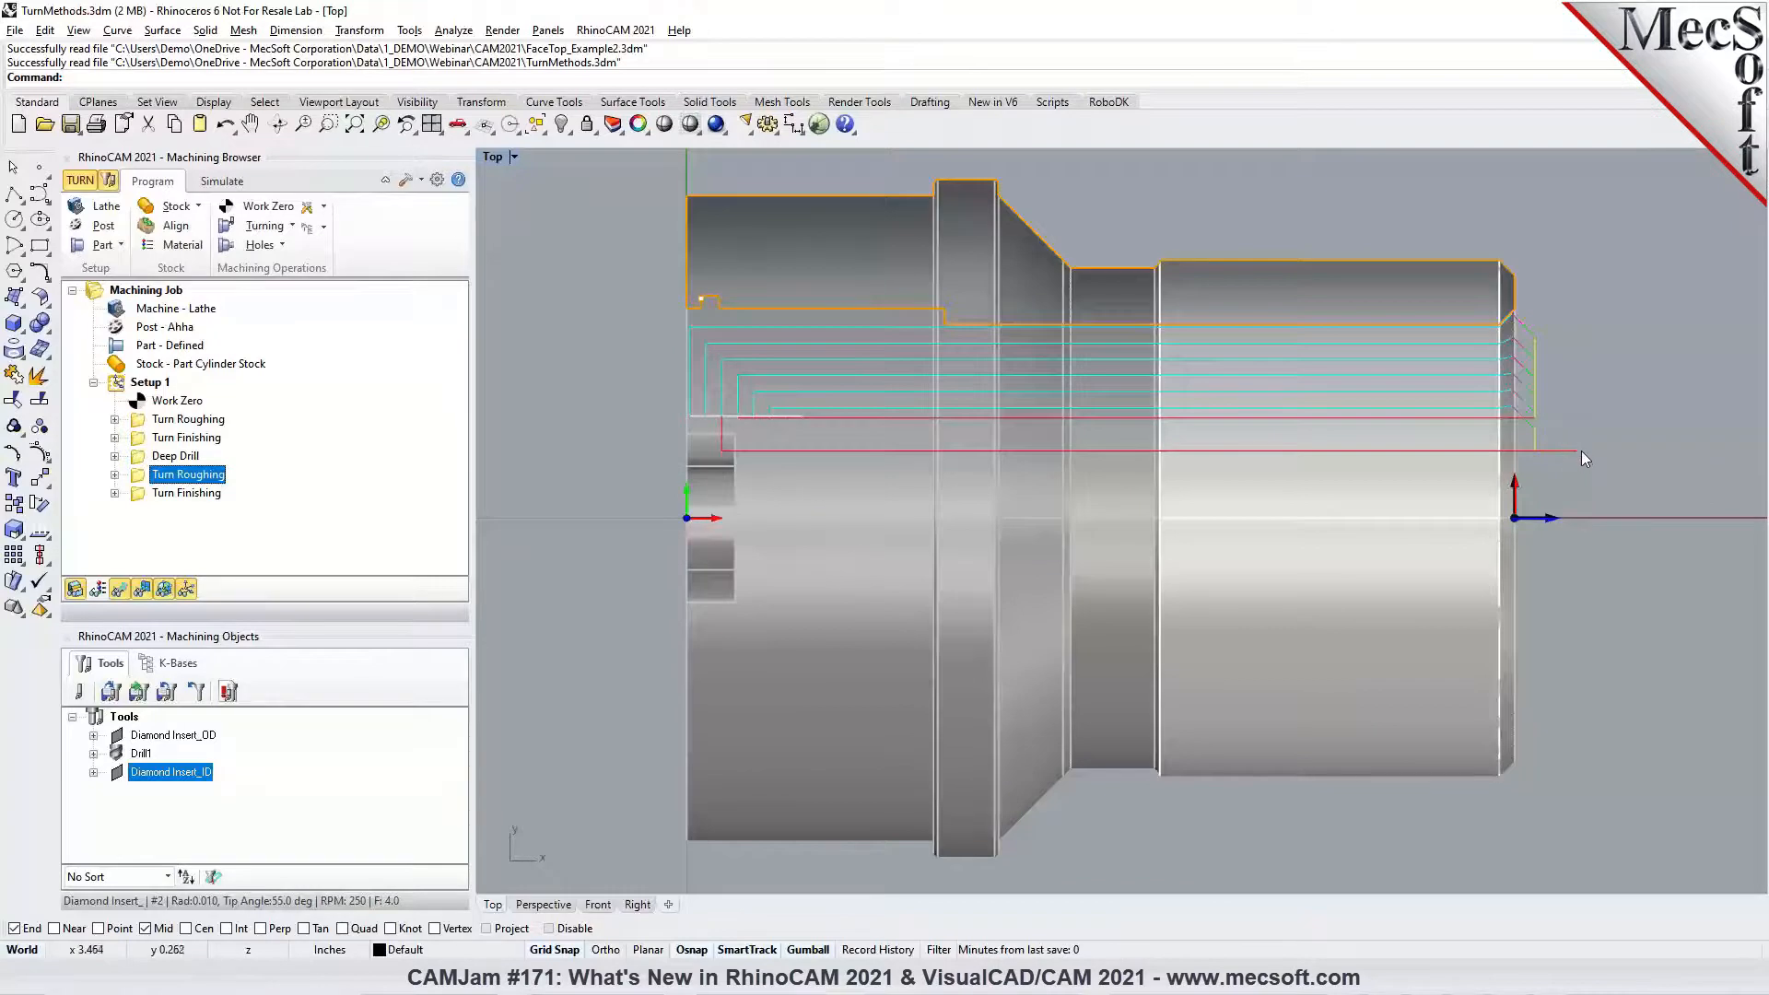
scroll(1581, 457, "down", 2)
scroll(1581, 456, "up", 2)
left_click(156, 494)
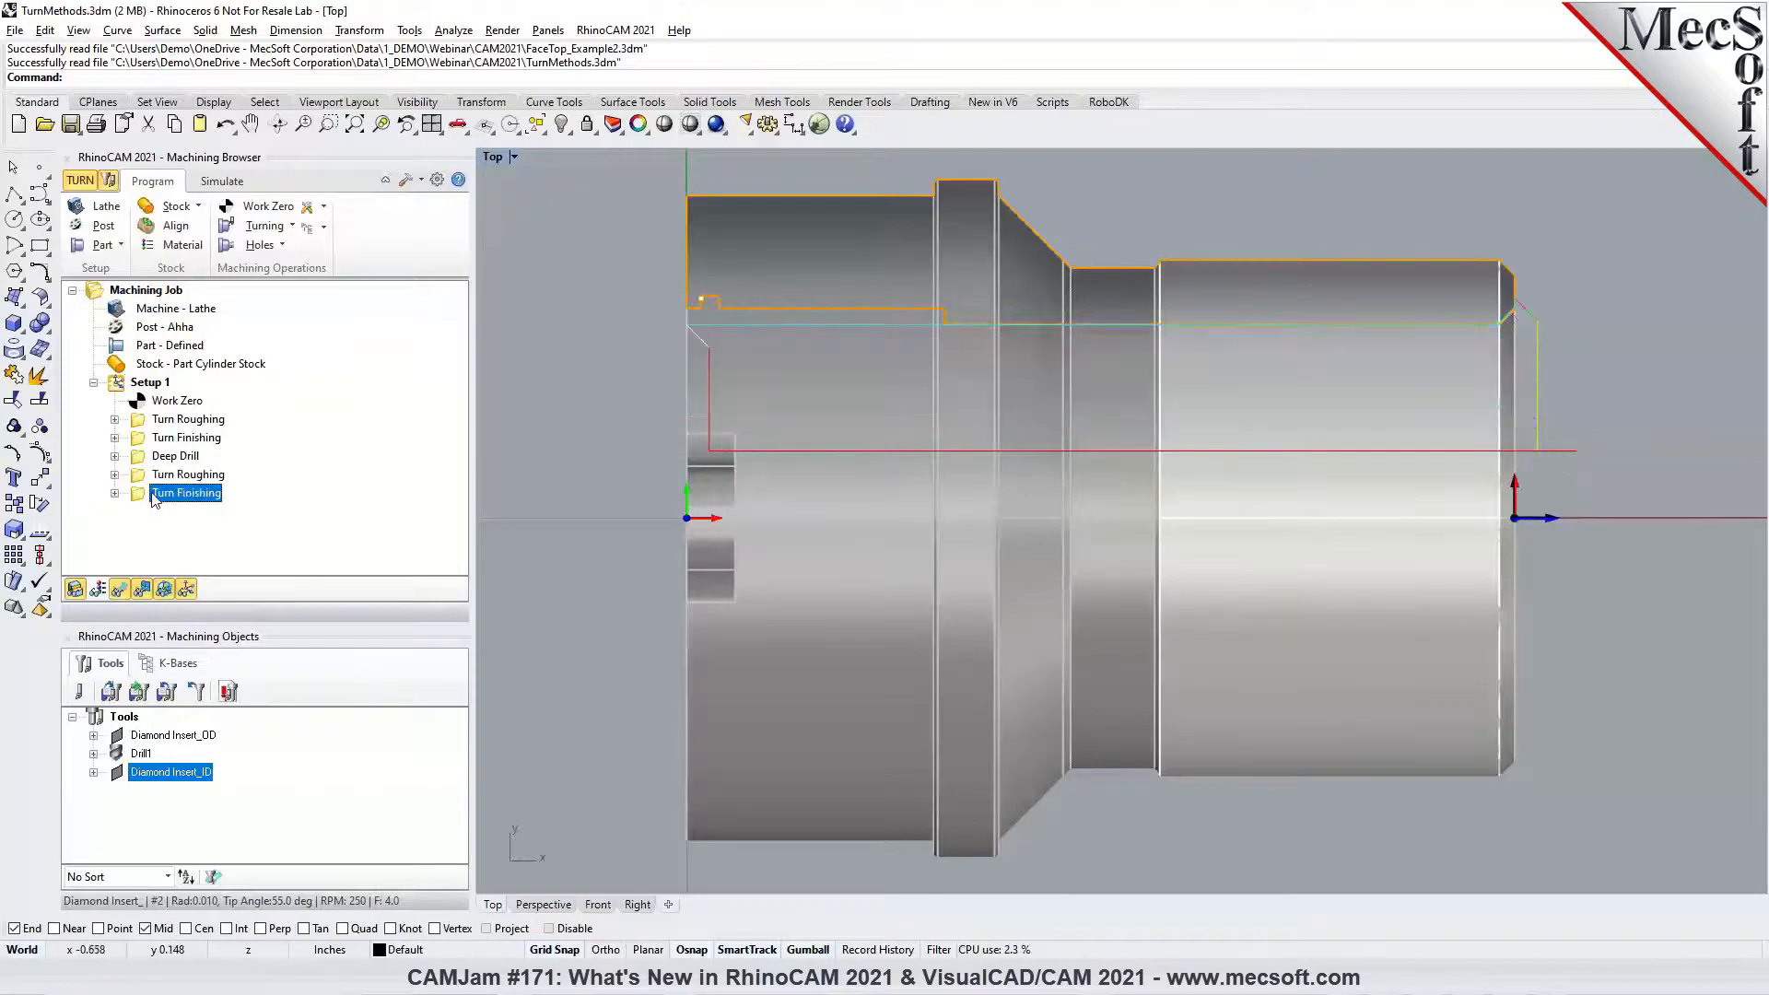
Simulate the turning job up to the second Turn Roughing operation, and play the simulation of the last Turn Finishing operation
left_click(153, 476)
right_click(150, 477)
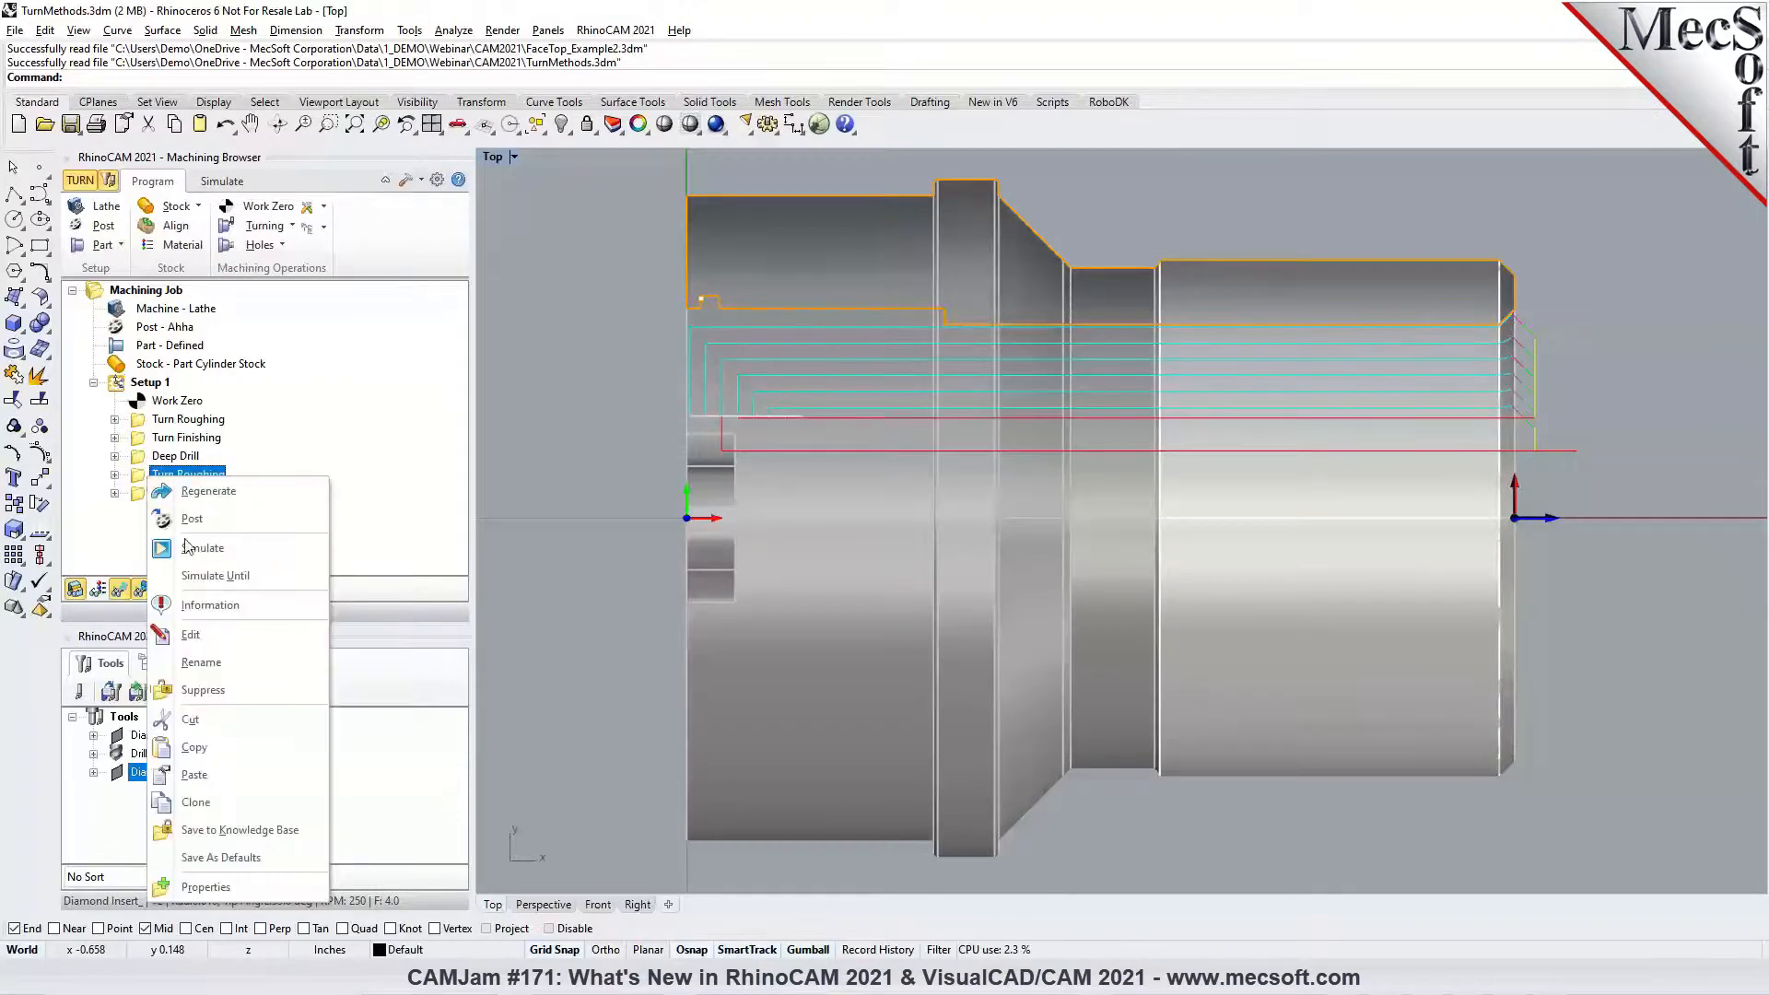
left_click(202, 577)
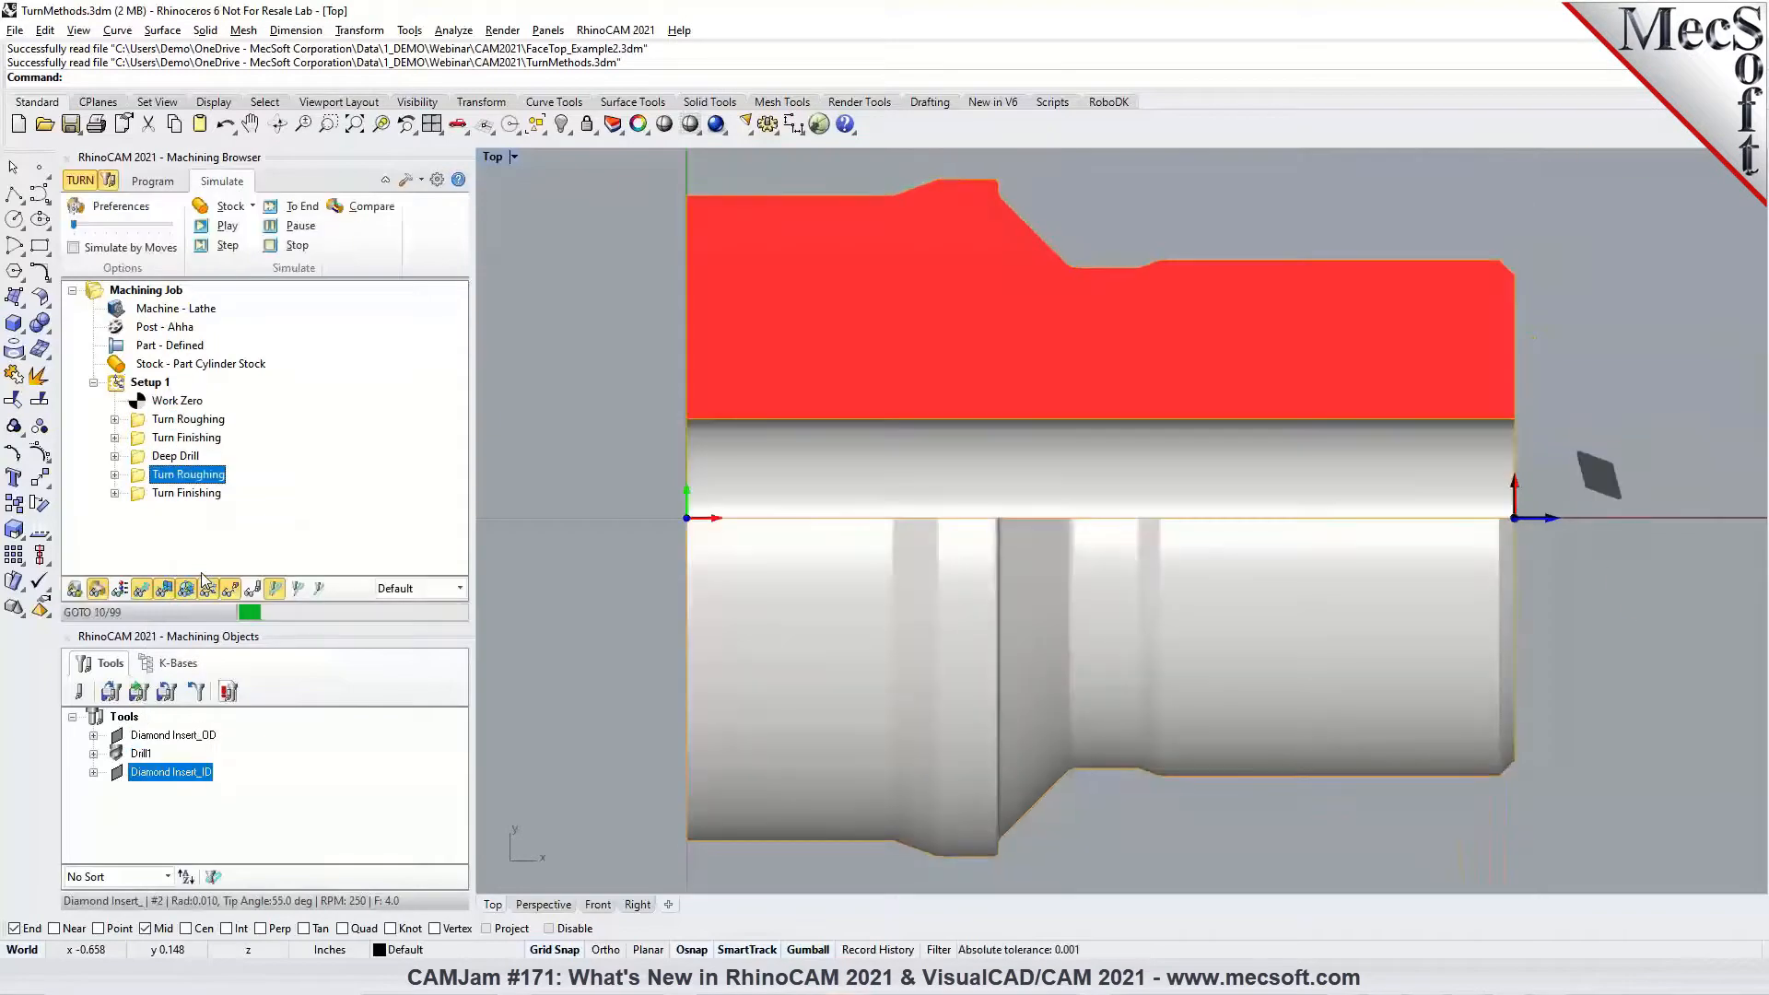
left_click(171, 497)
left_click(210, 229)
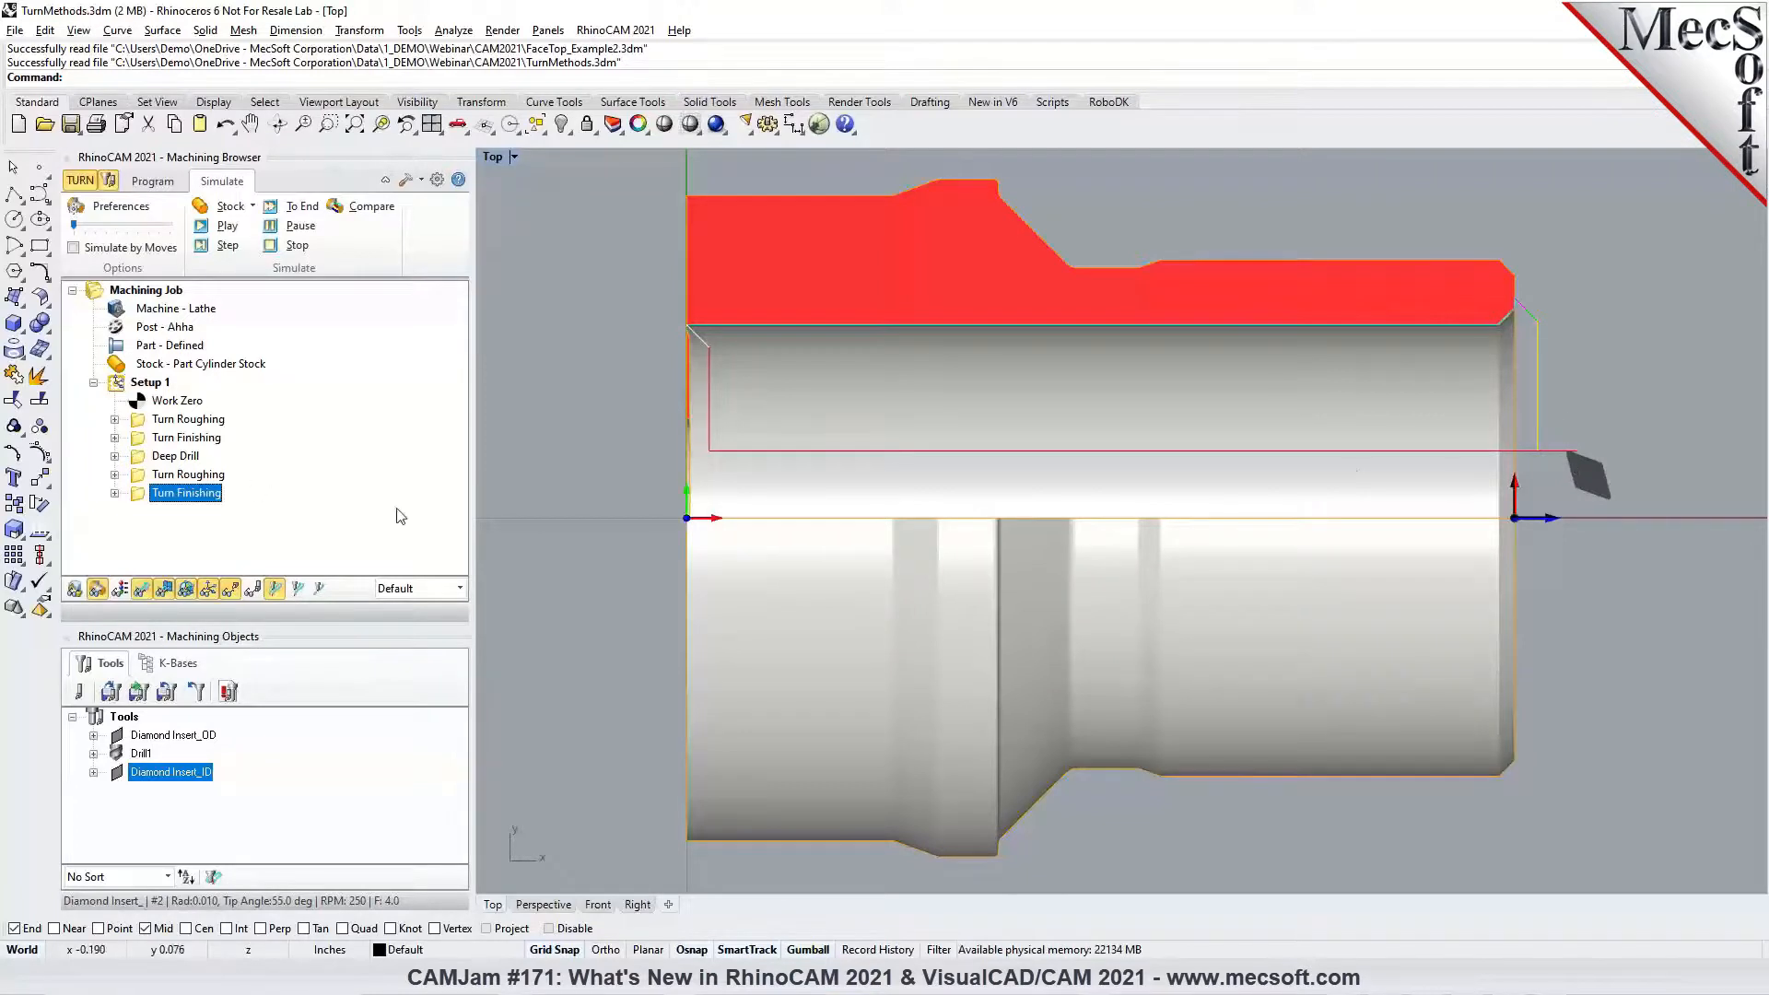
Enable Perform Arc Fitting for the first Turn Roughing operation with a fitting tolerance of 0.002 and save the operation
left_click(168, 475)
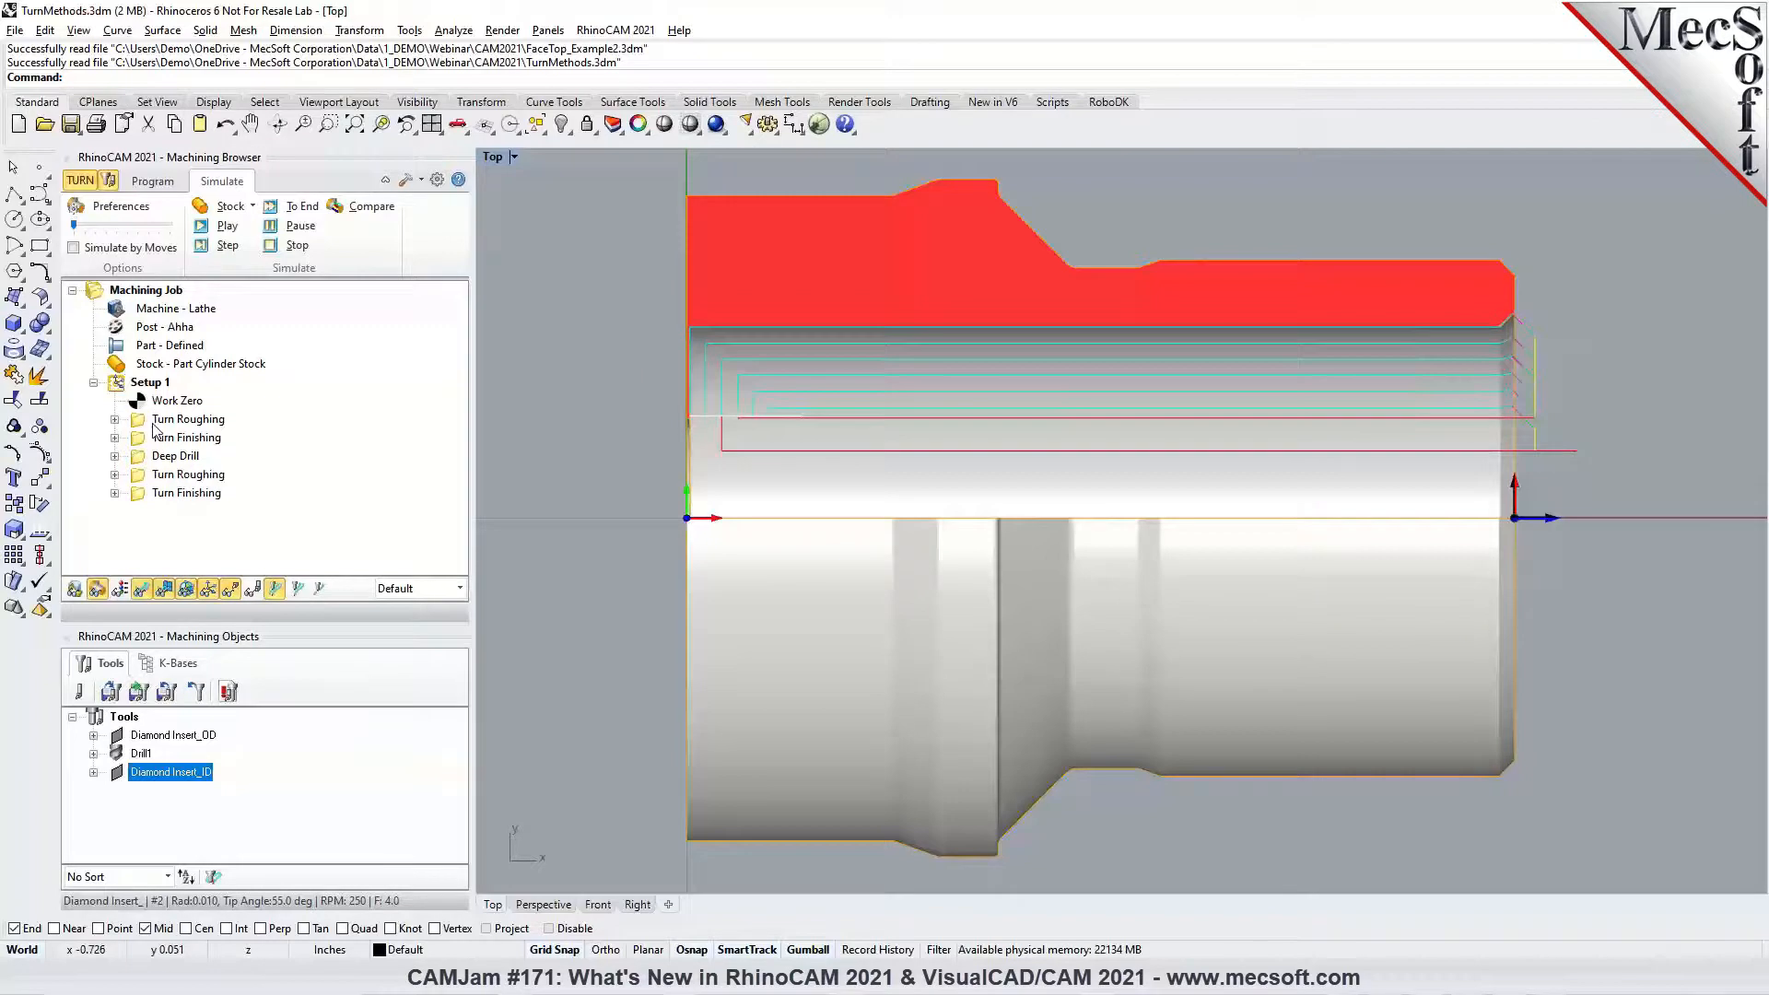
left_click(159, 420)
scroll(660, 534, "down", 4)
scroll(1017, 256, "up", 2)
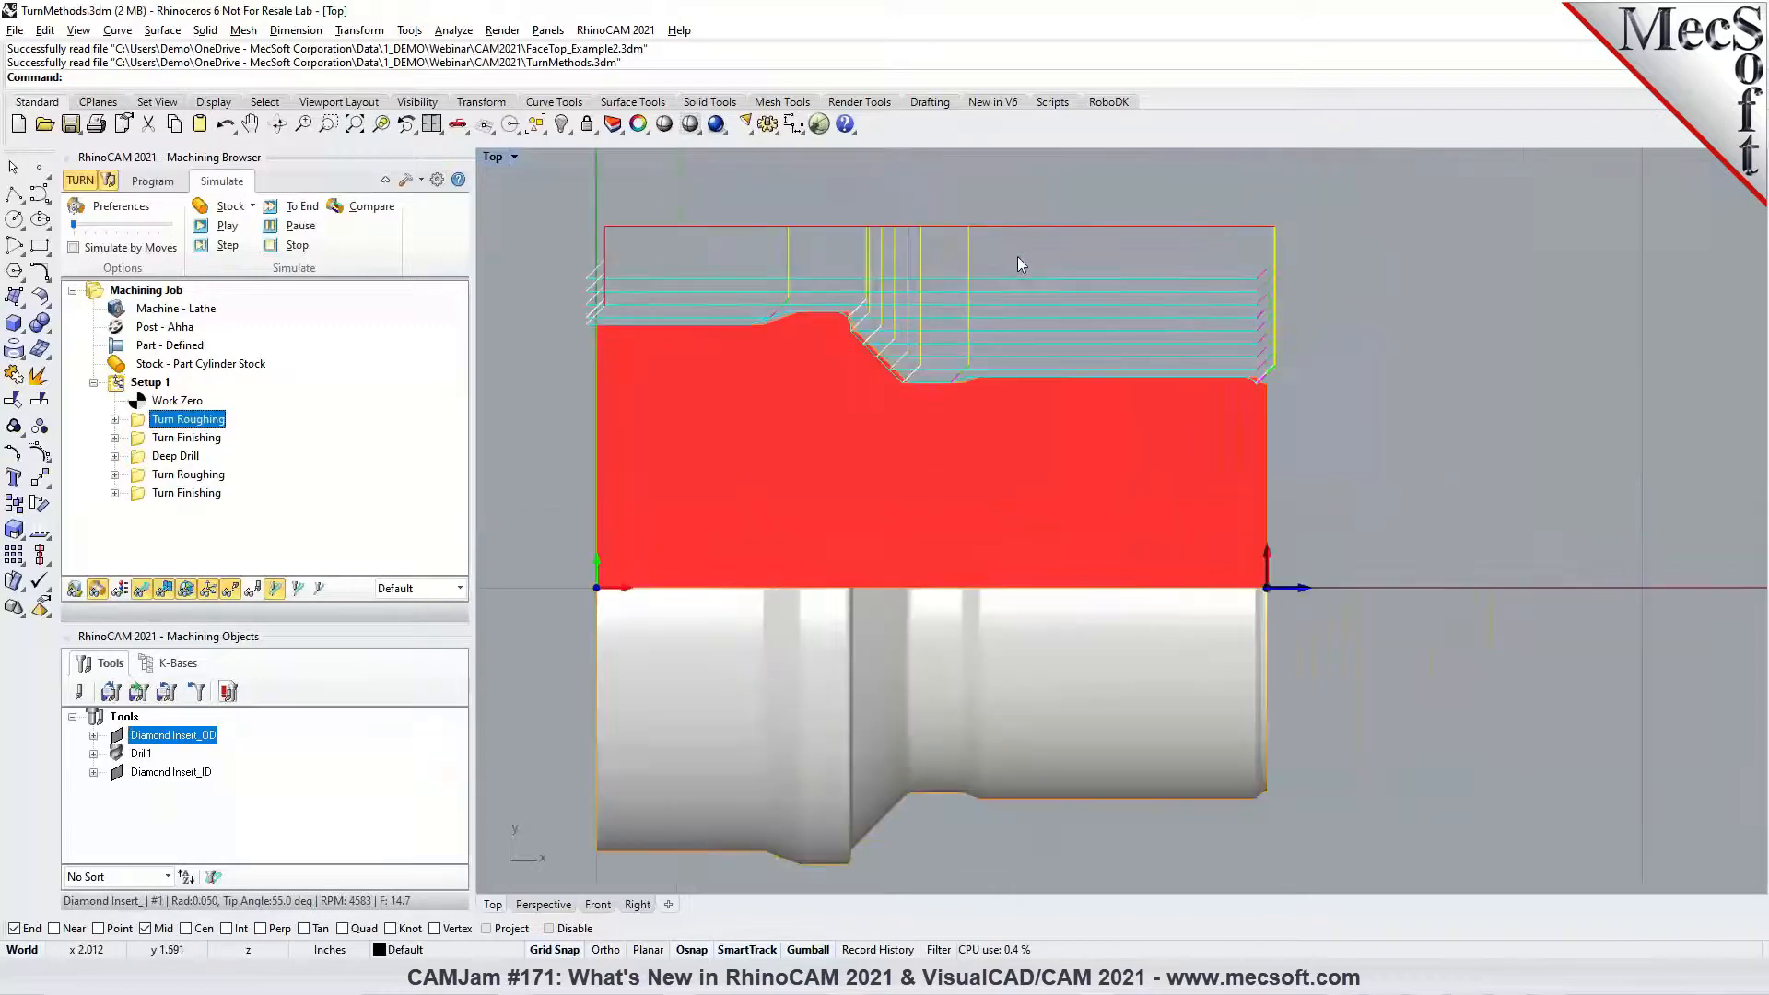
scroll(802, 325, "up", 1)
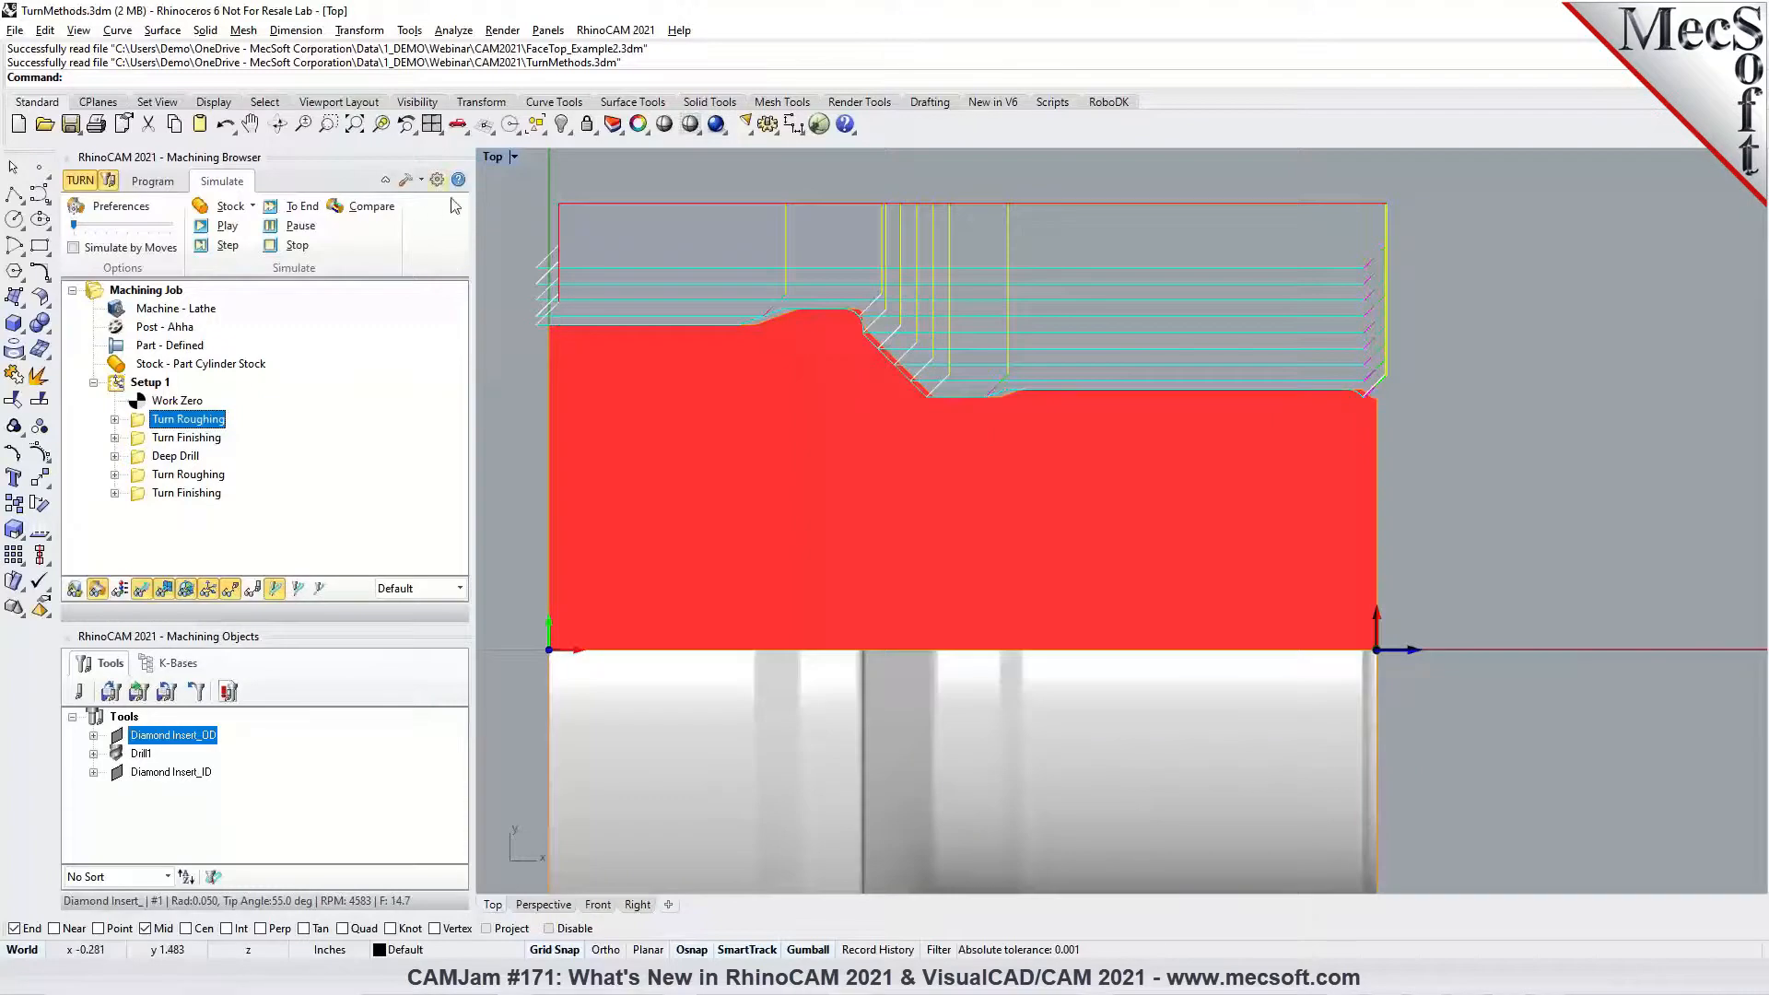
double_click(145, 422)
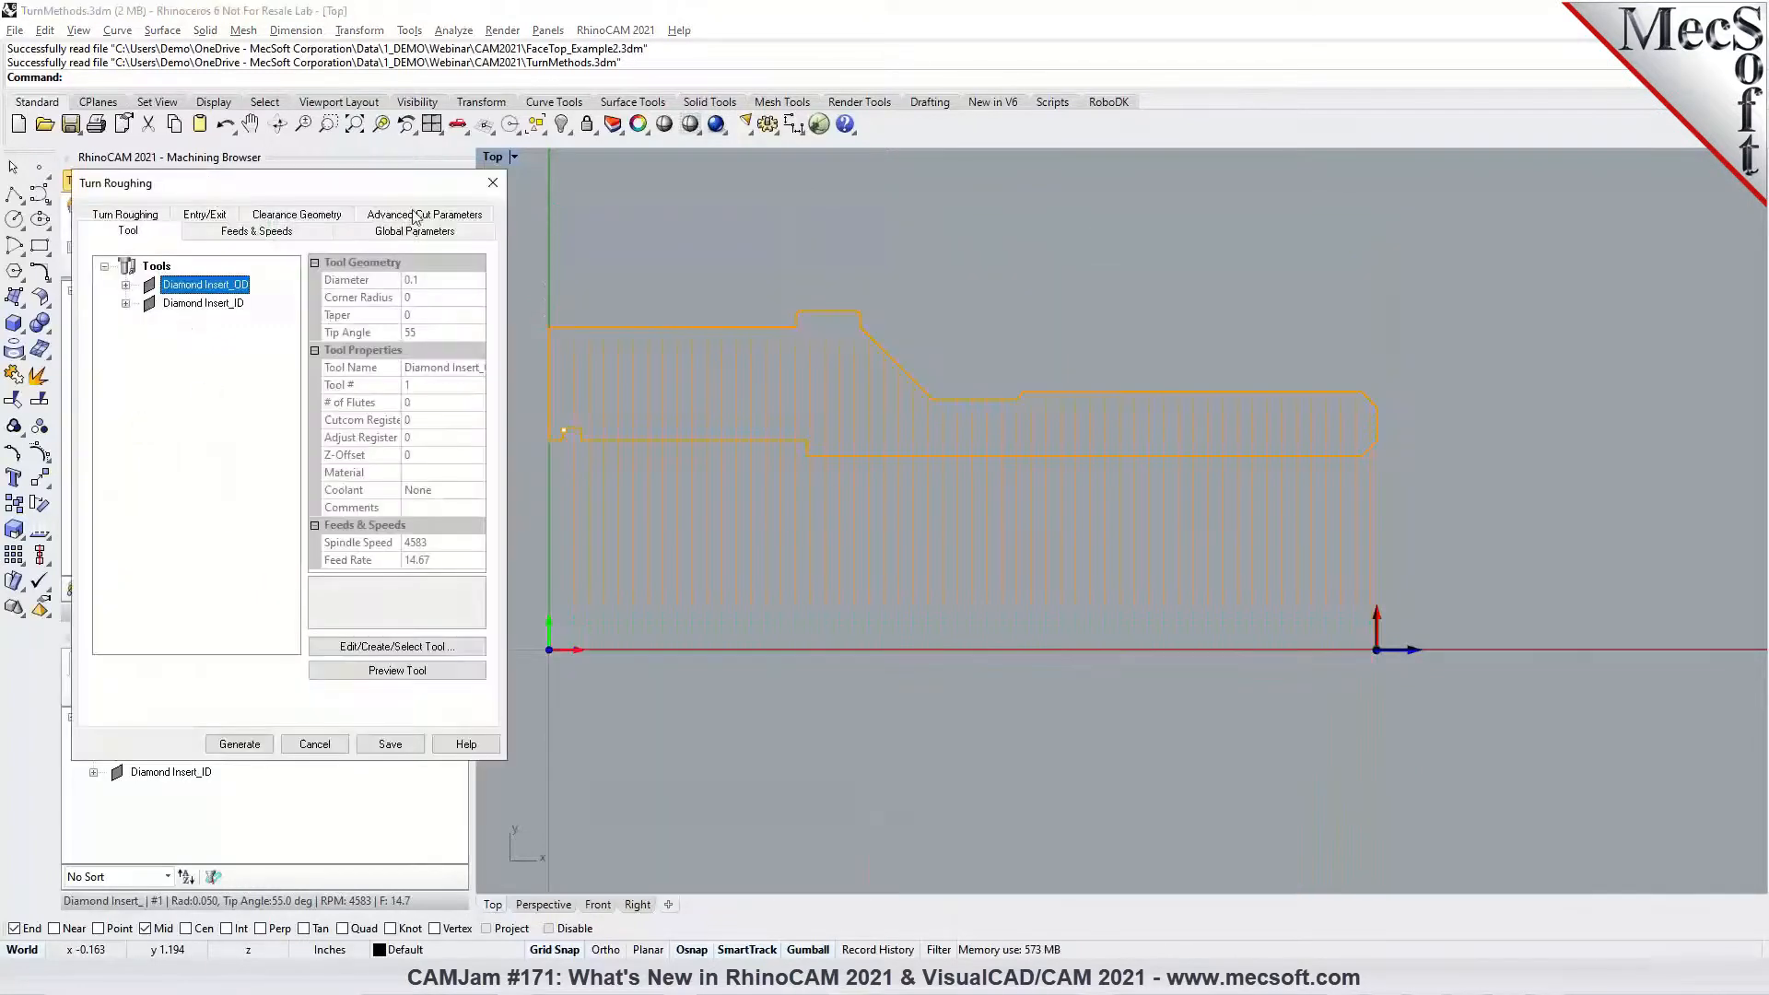
left_click(415, 218)
left_click(155, 293)
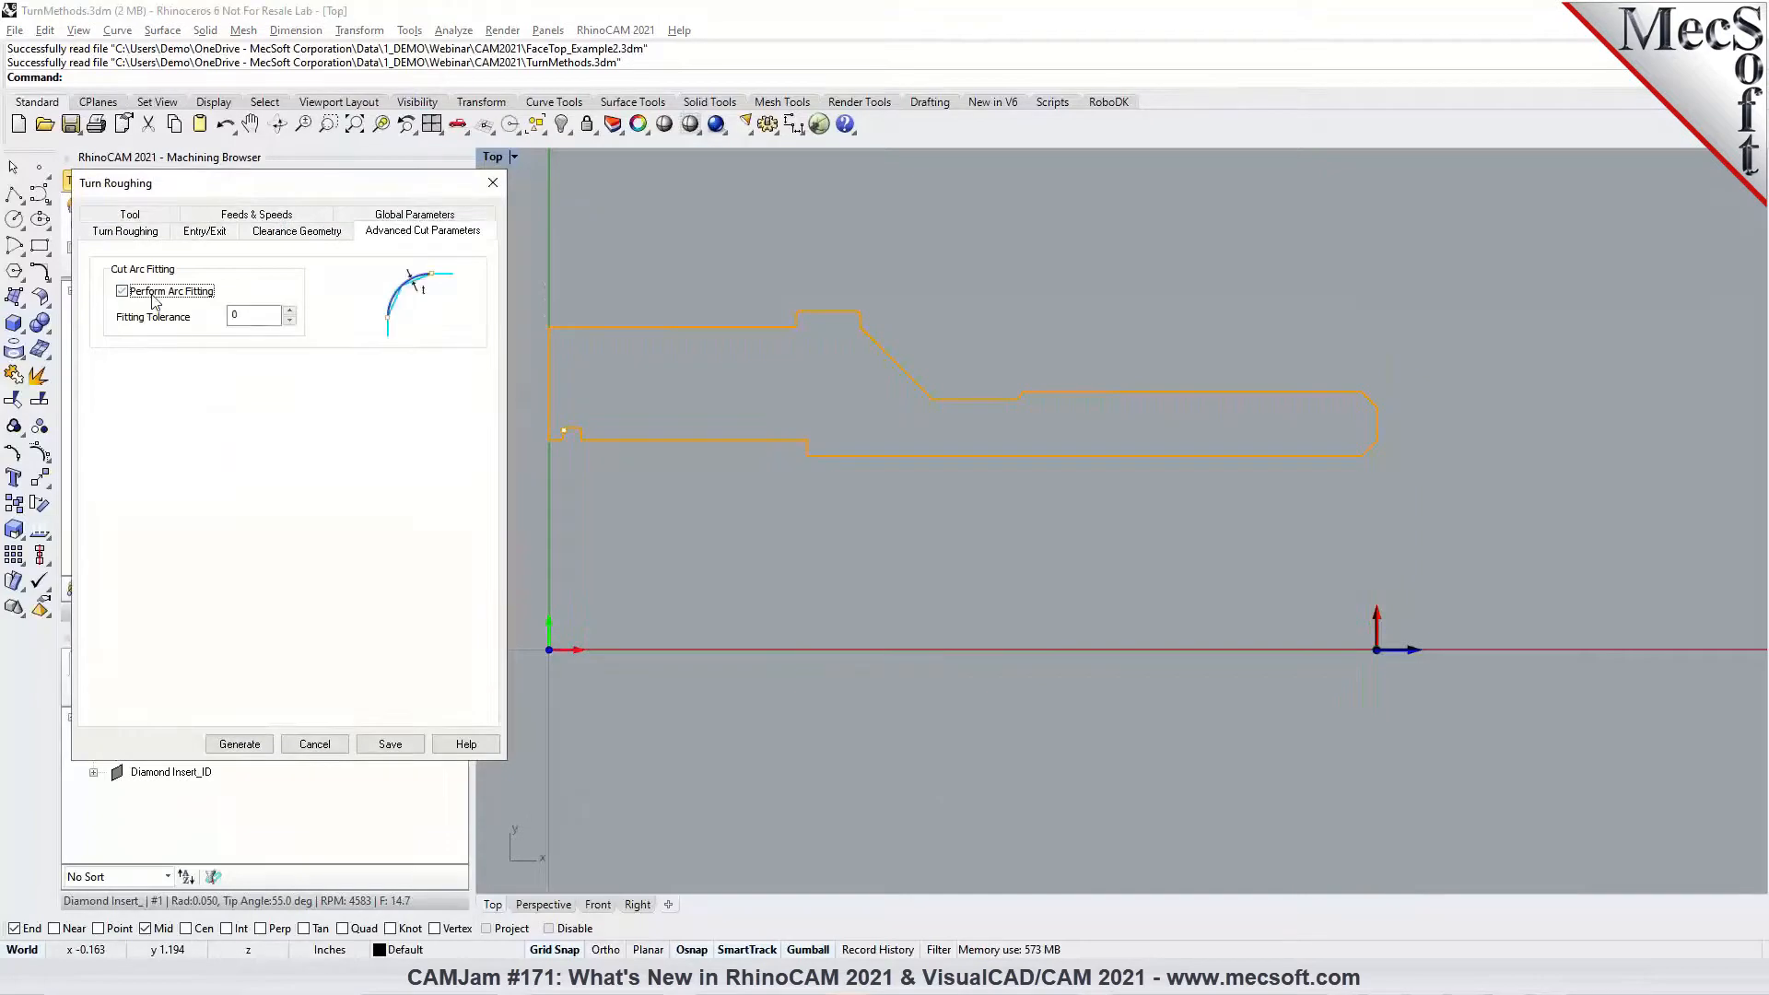
left_click(255, 316)
type(".00")
type("2")
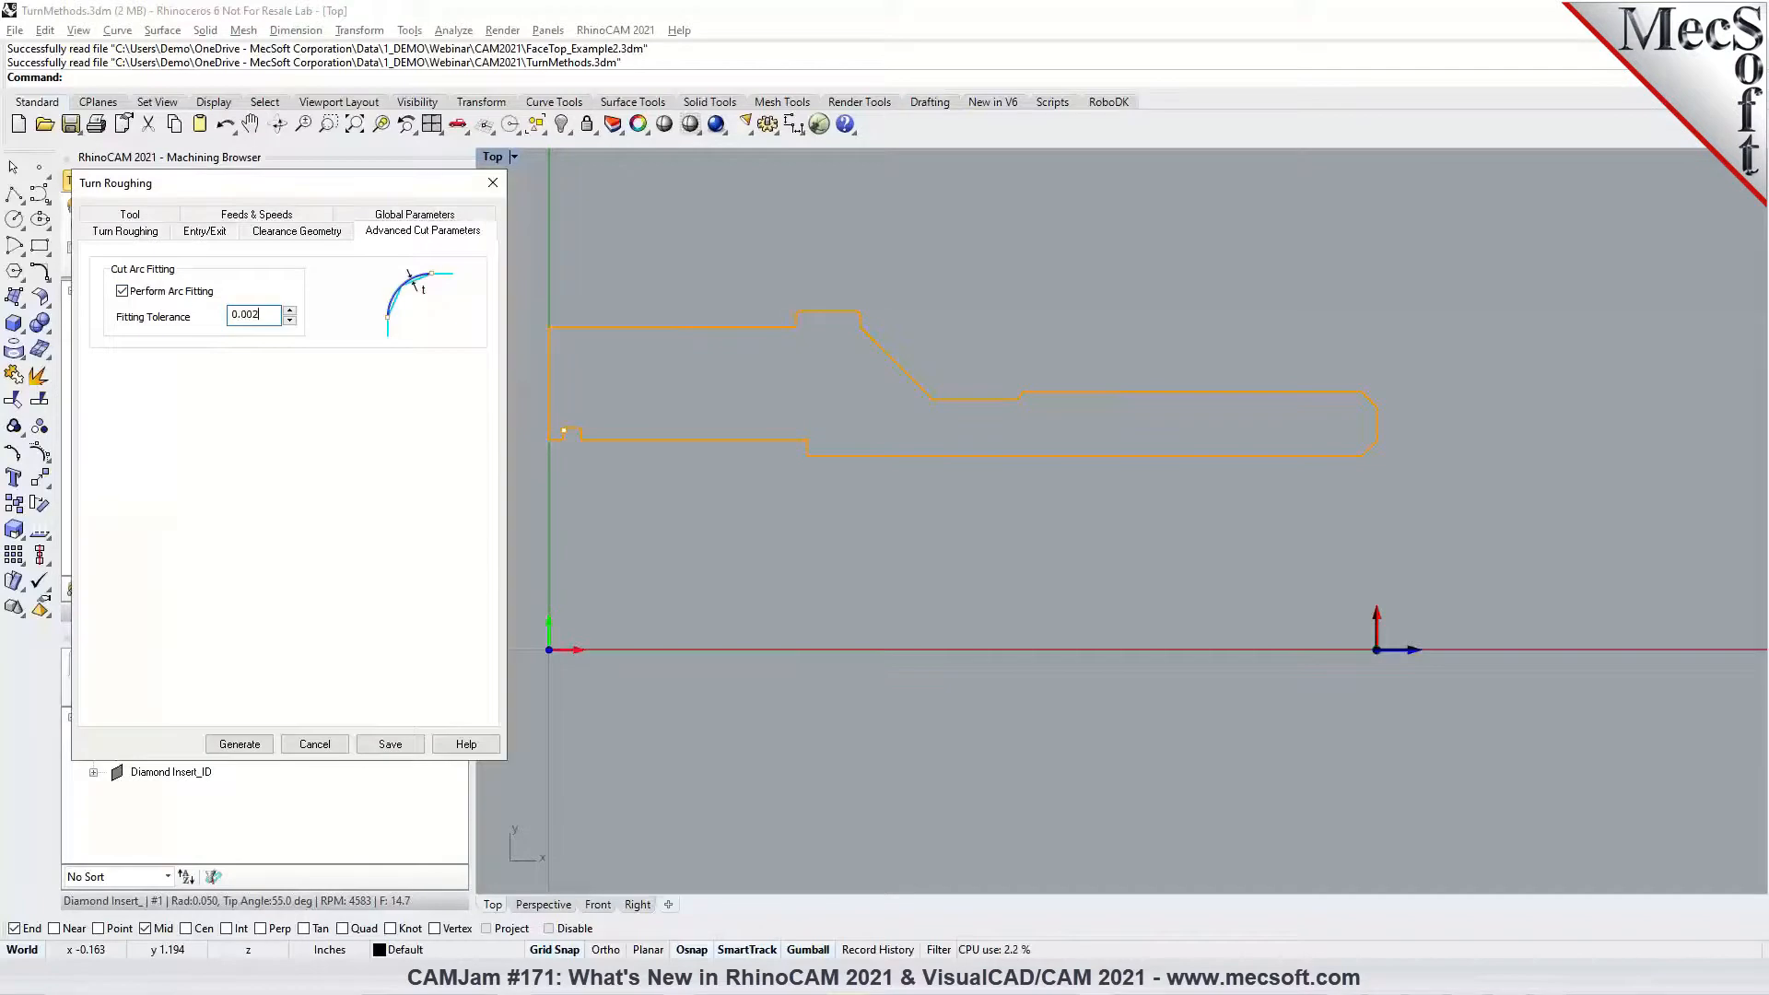
left_click(390, 744)
Regenerate the first Turn Roughing operation, inspect the arc moves at the shoulder and return to programming mode
right_click(185, 428)
left_click(197, 438)
scroll(894, 283, "up", 6)
scroll(832, 341, "up", 2)
left_click(153, 180)
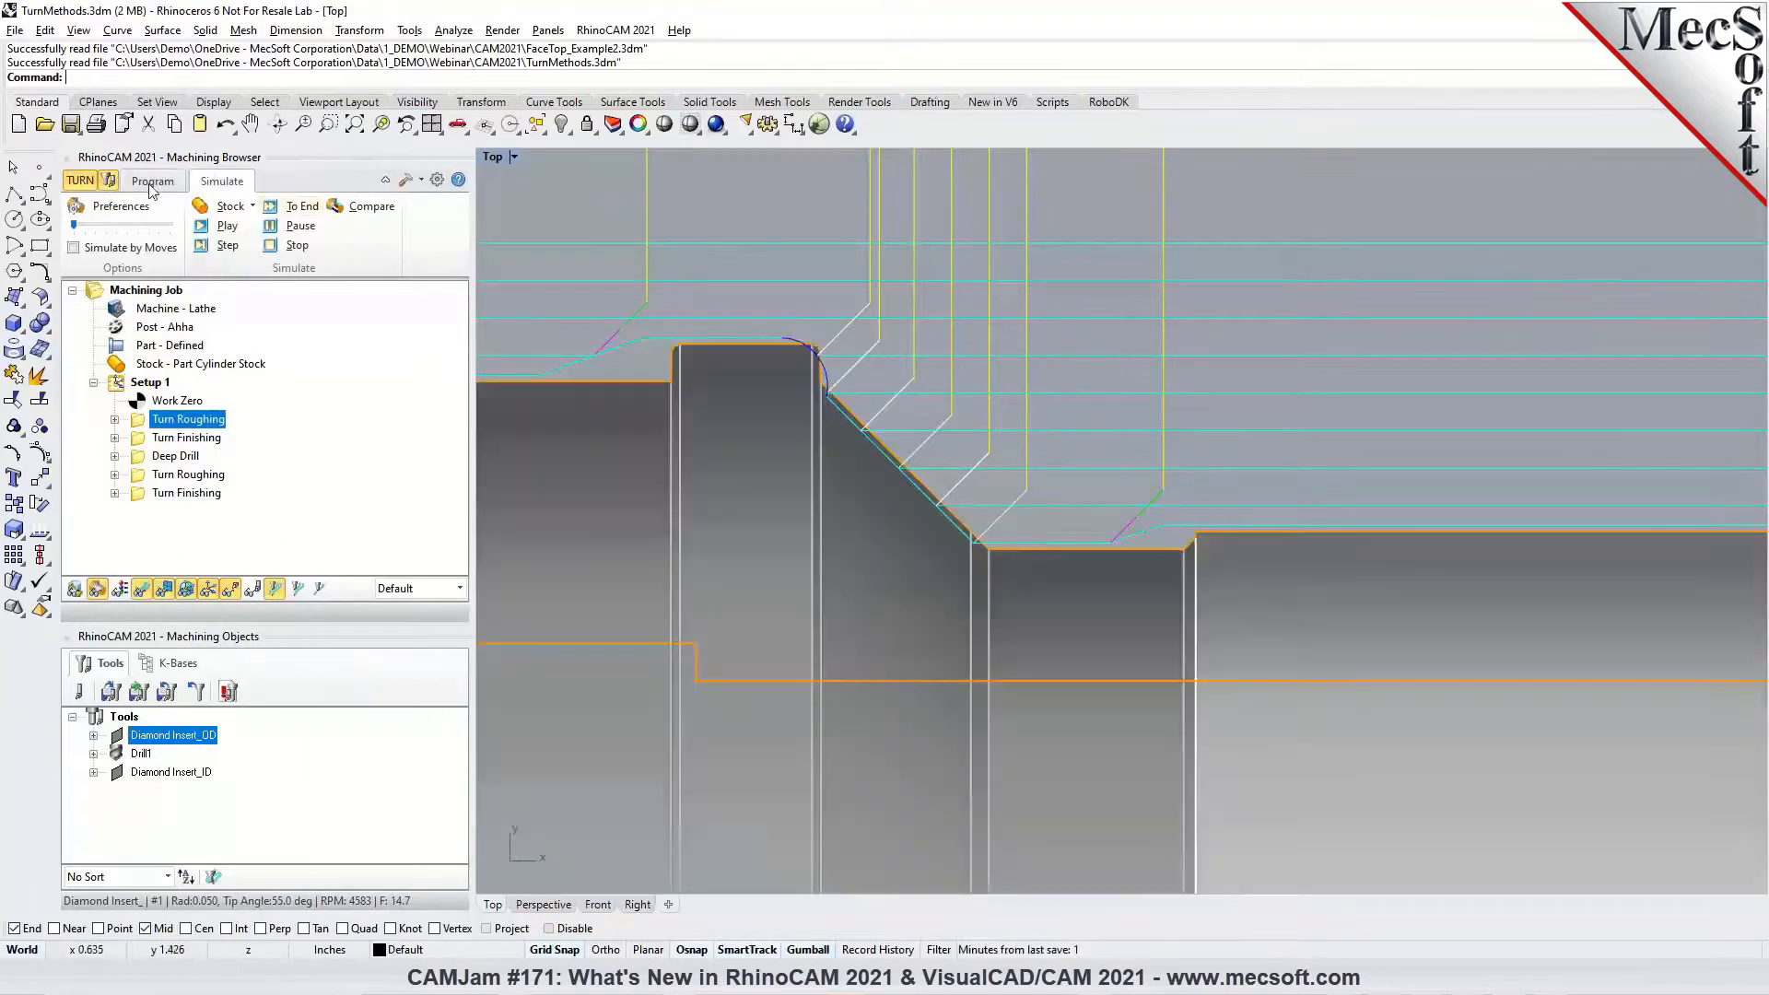
scroll(1044, 450, "down", 3)
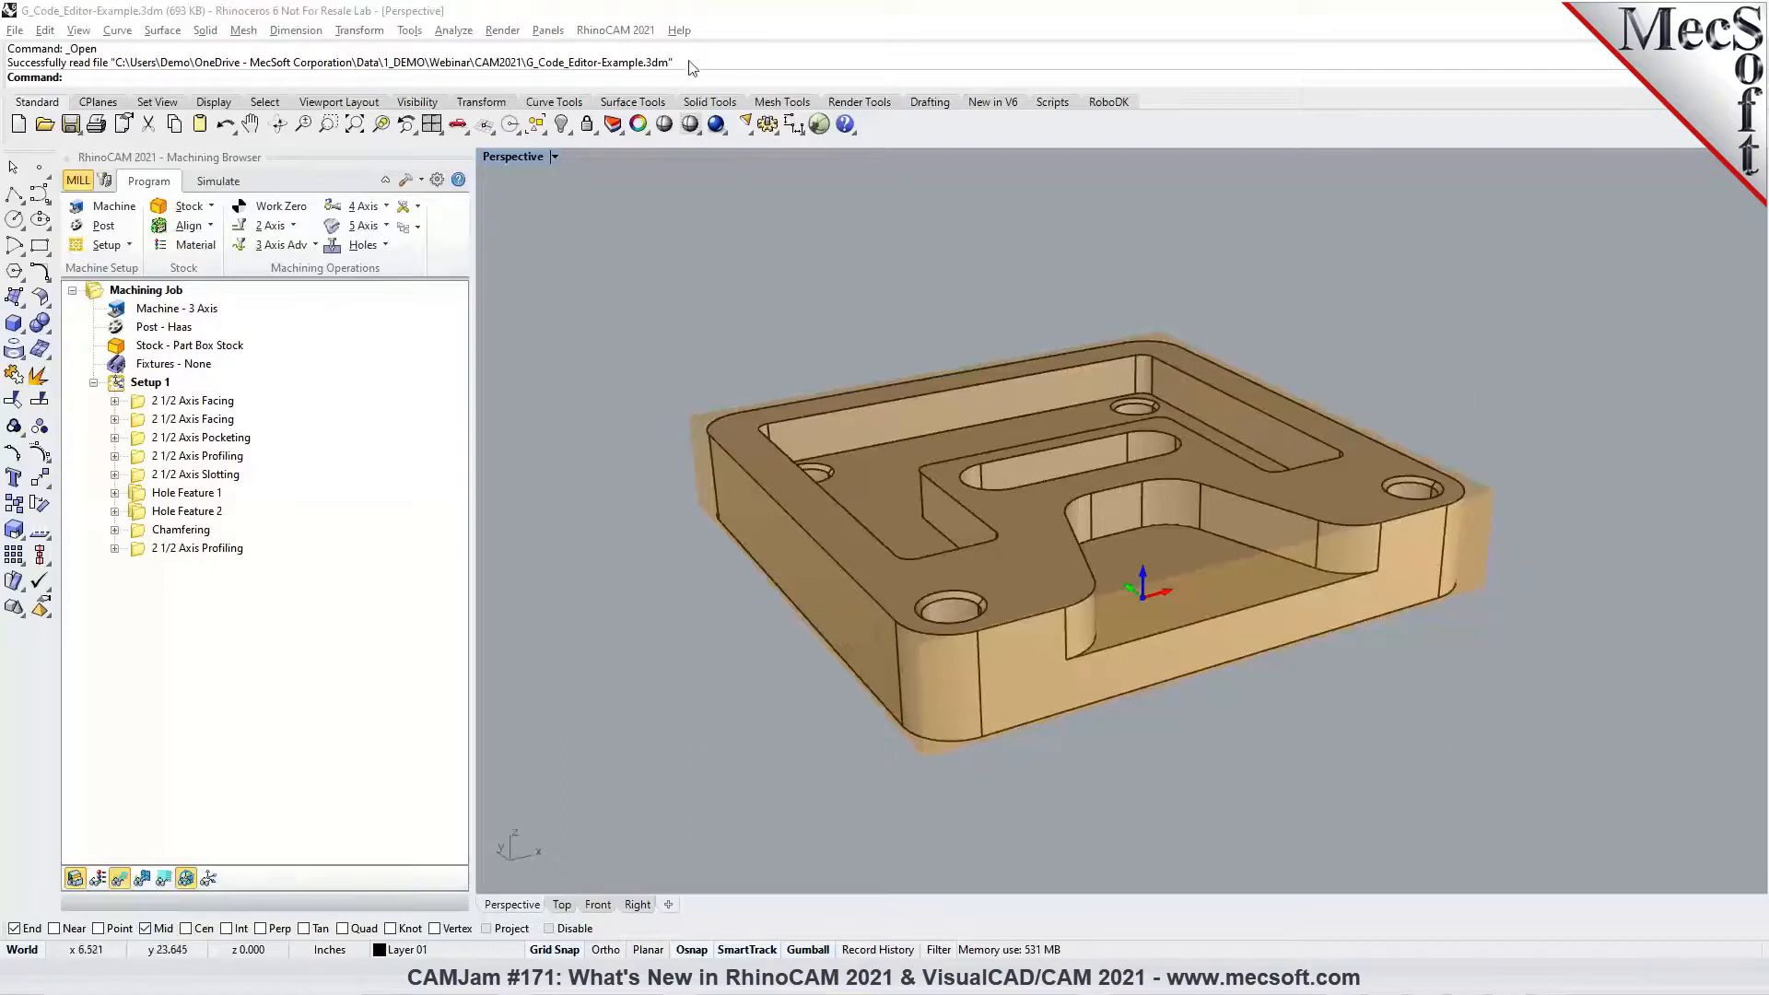
Load the G-CODE EDITOR module and create a box stock around the selected part
left_click(634, 33)
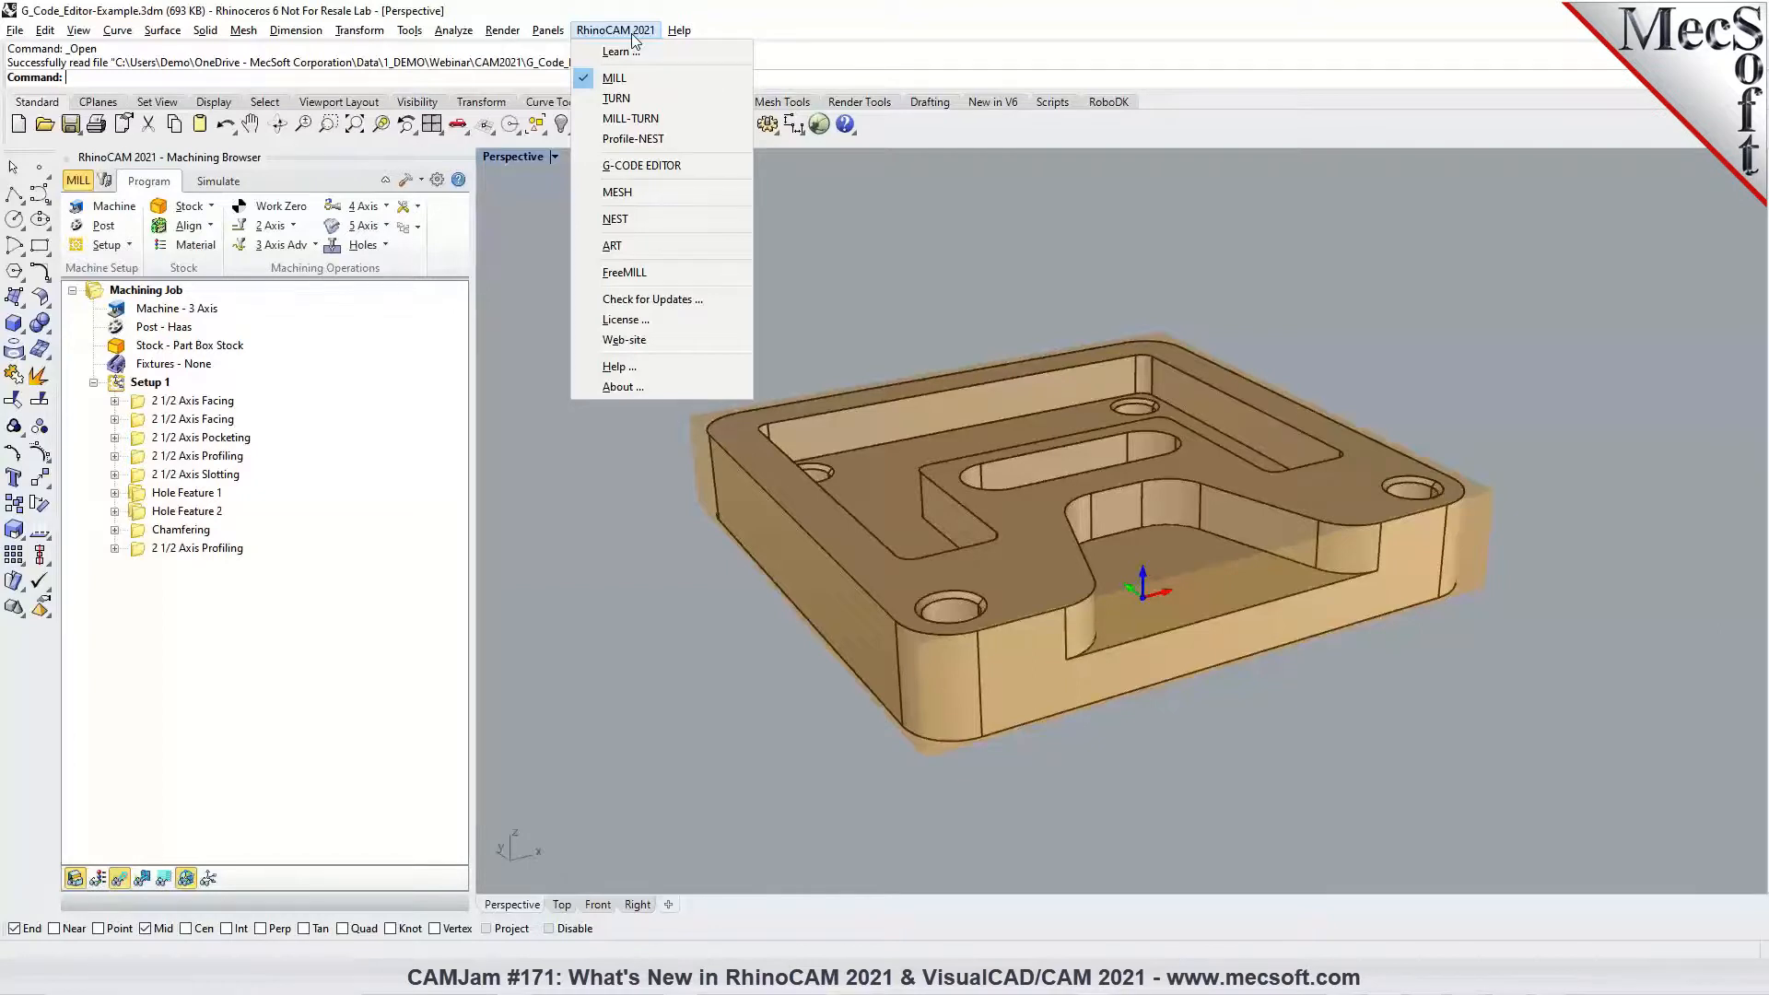
left_click(642, 167)
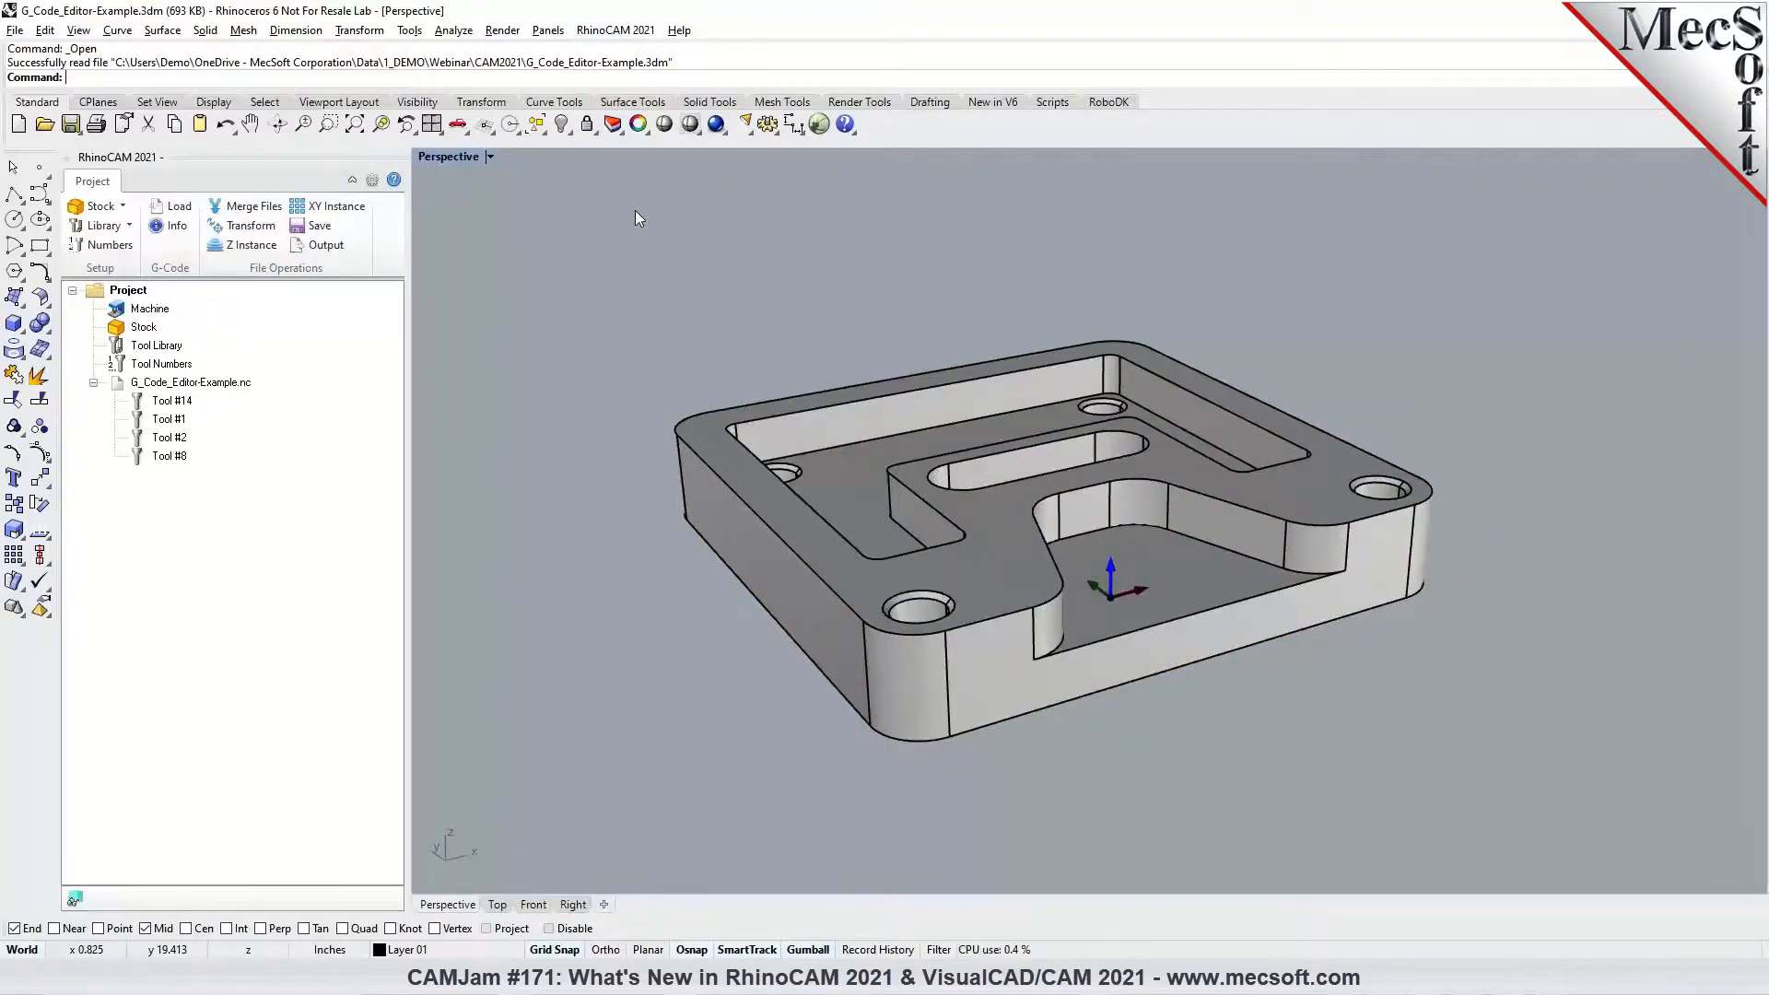
left_click(123, 207)
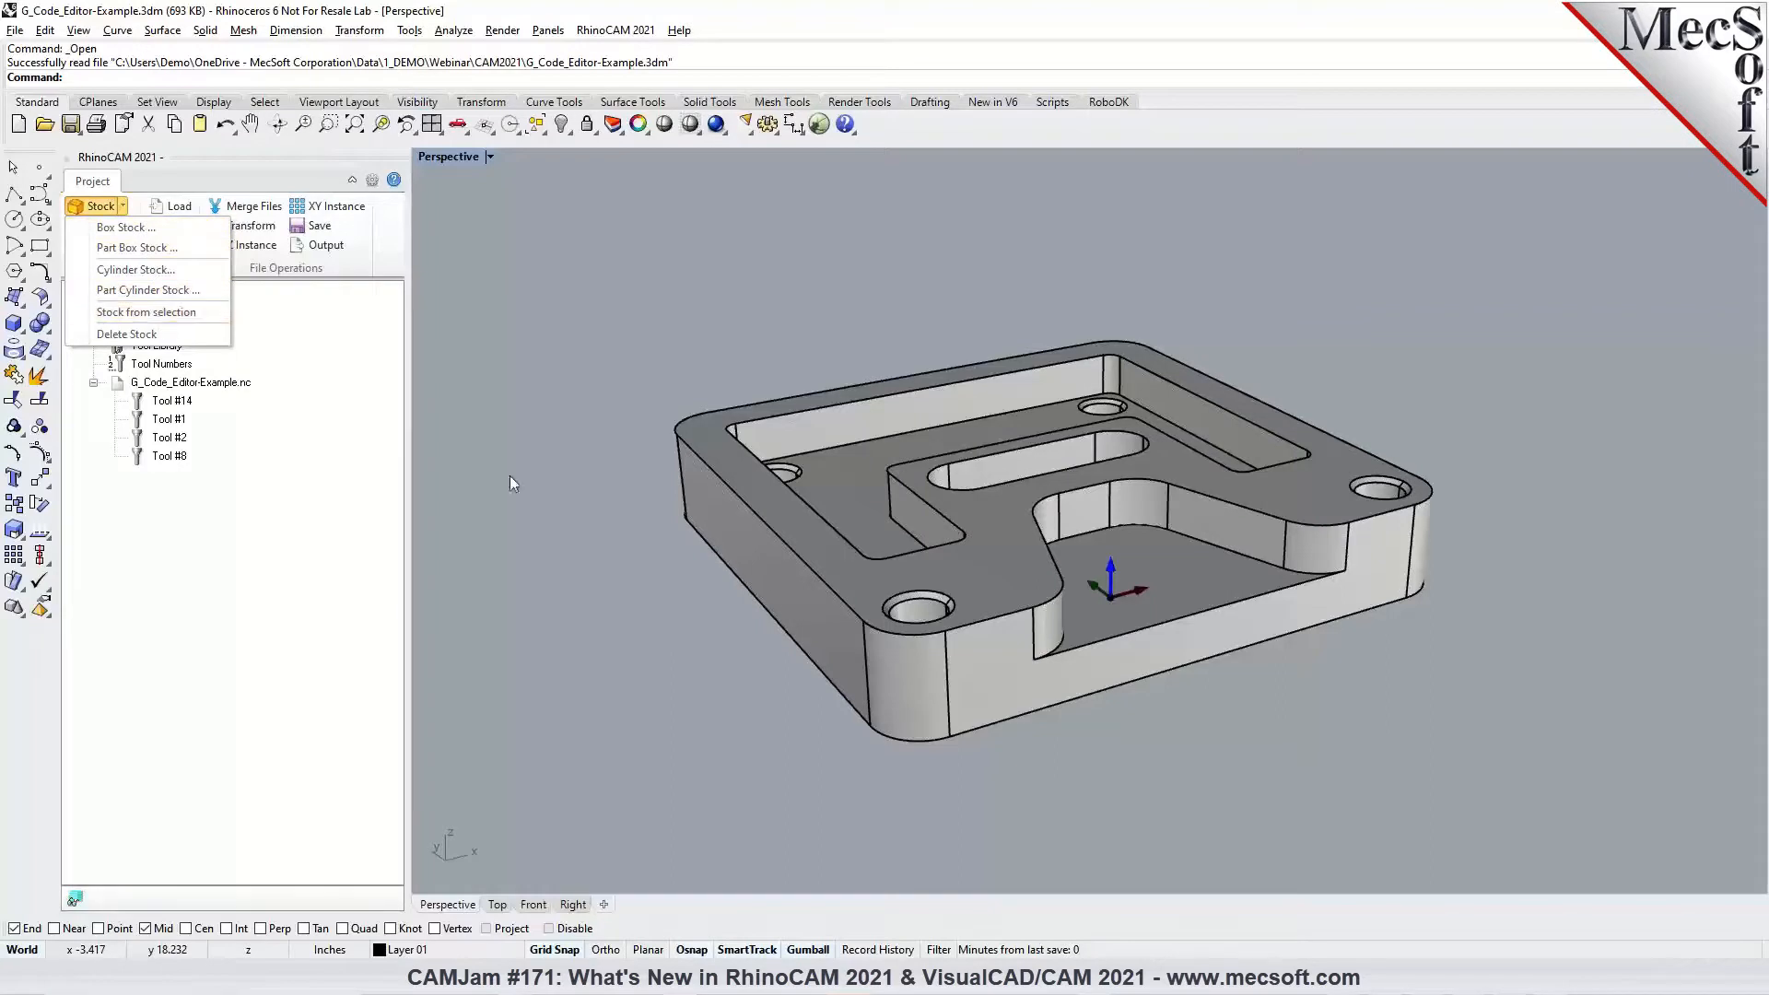
left_click(779, 590)
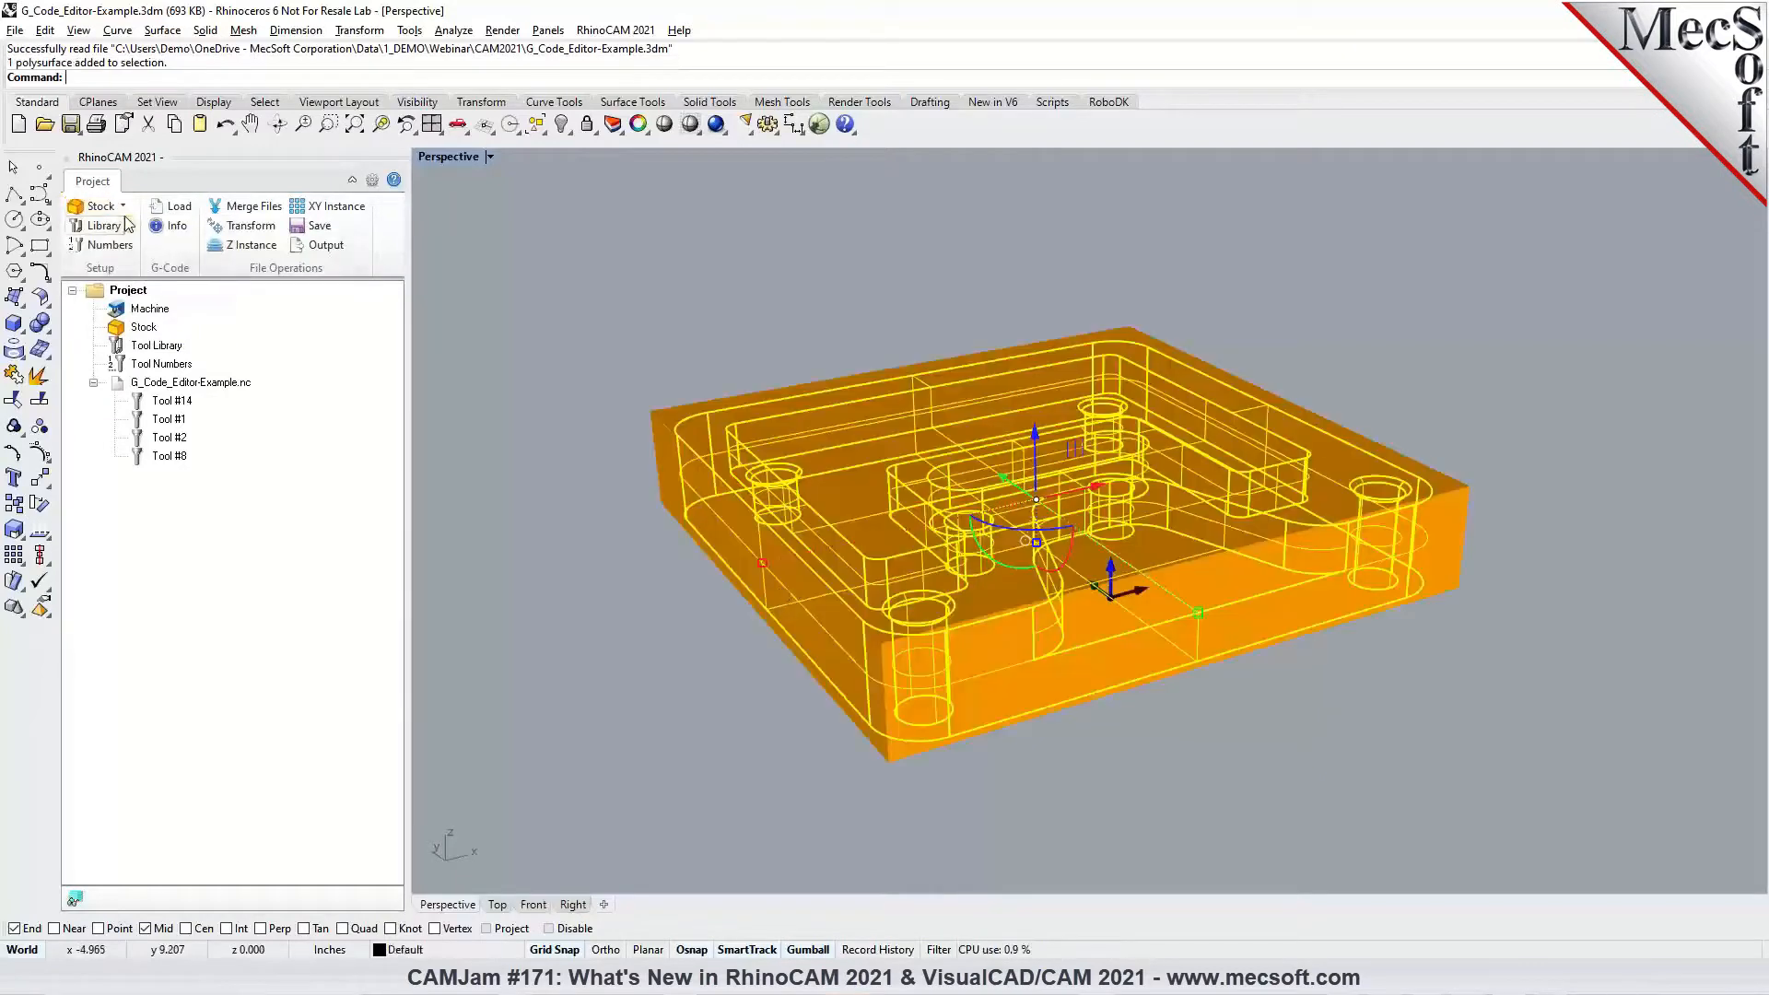
left_click(649, 301)
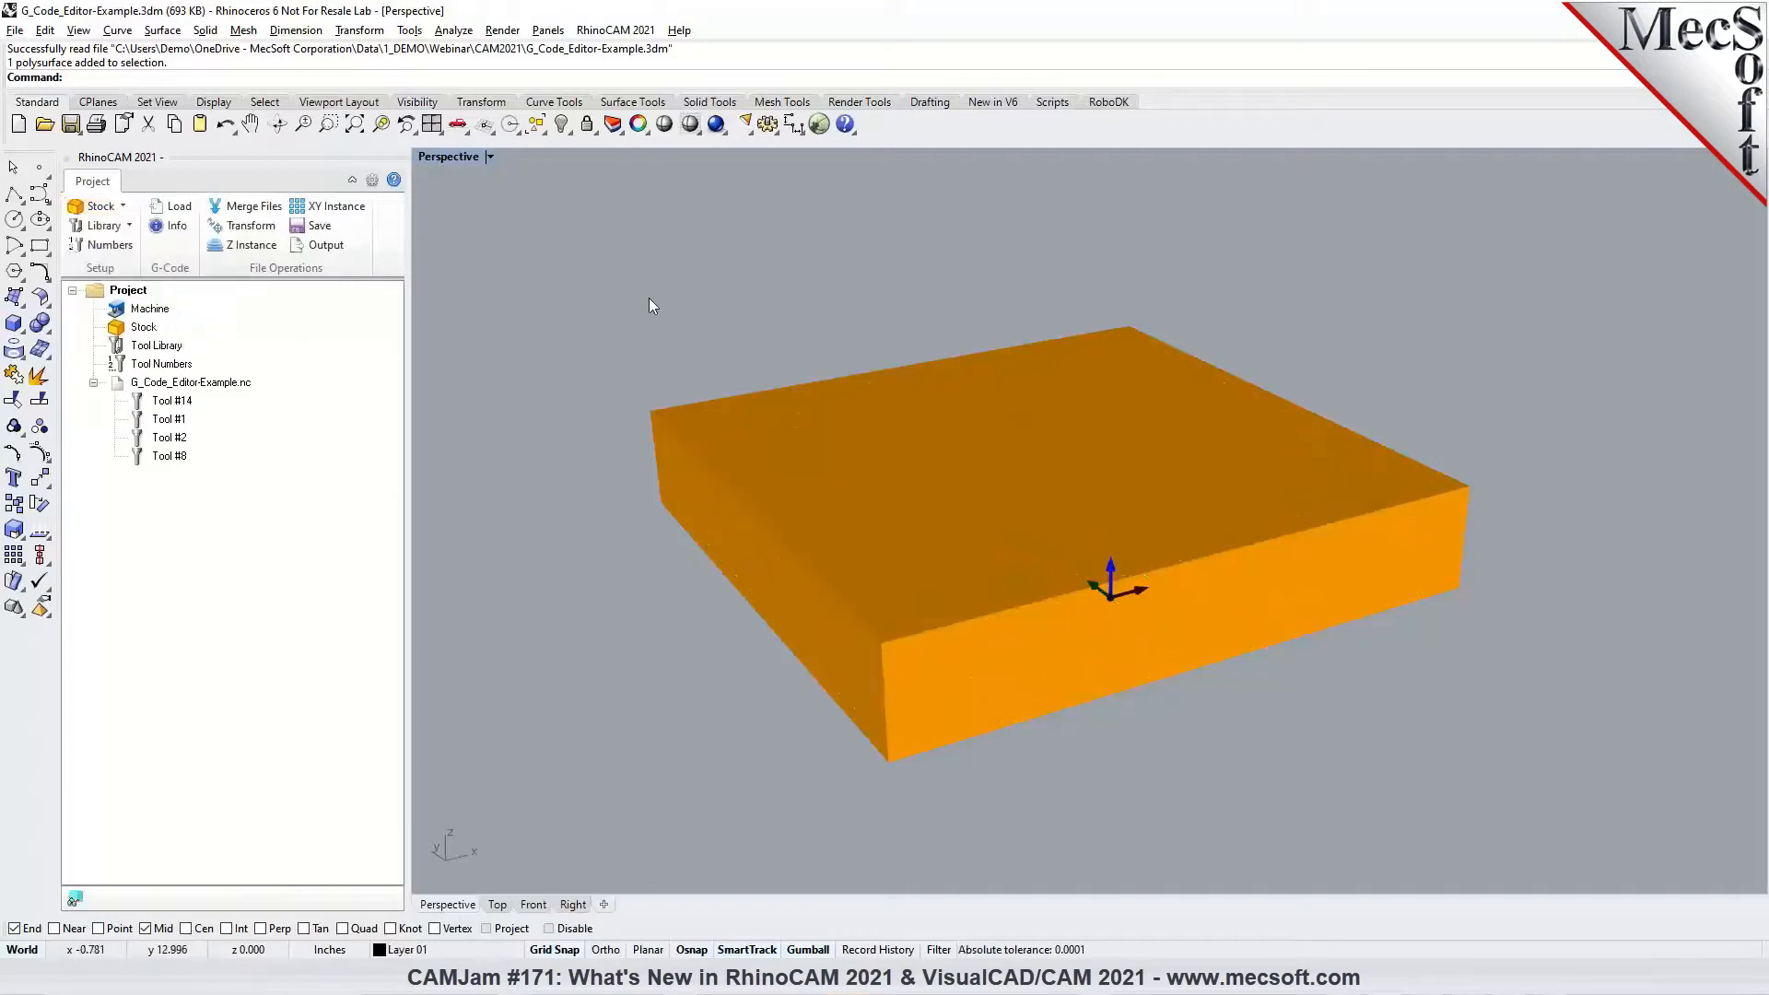
Open G_Code_Editor-Example.nc for editing and widen the browser so all editing commands fit
left_click(121, 389)
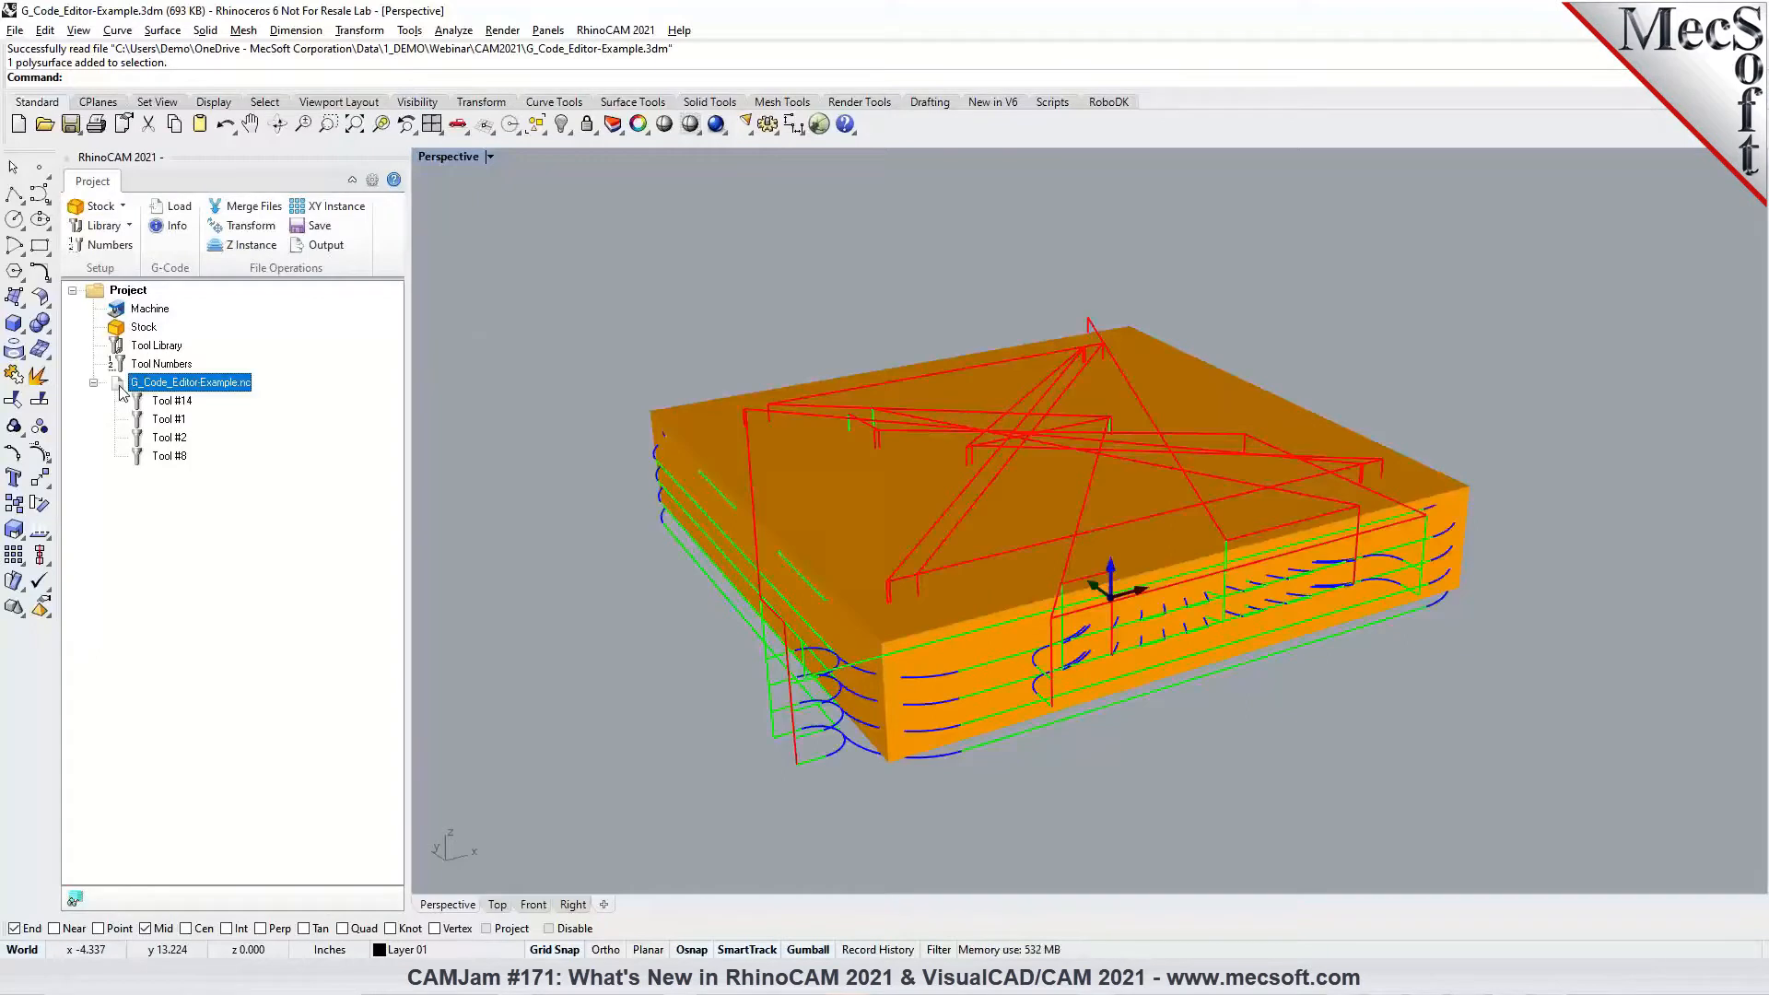
double_click(121, 389)
scroll(704, 377, "down", 2)
right_click_drag(704, 378, 866, 584)
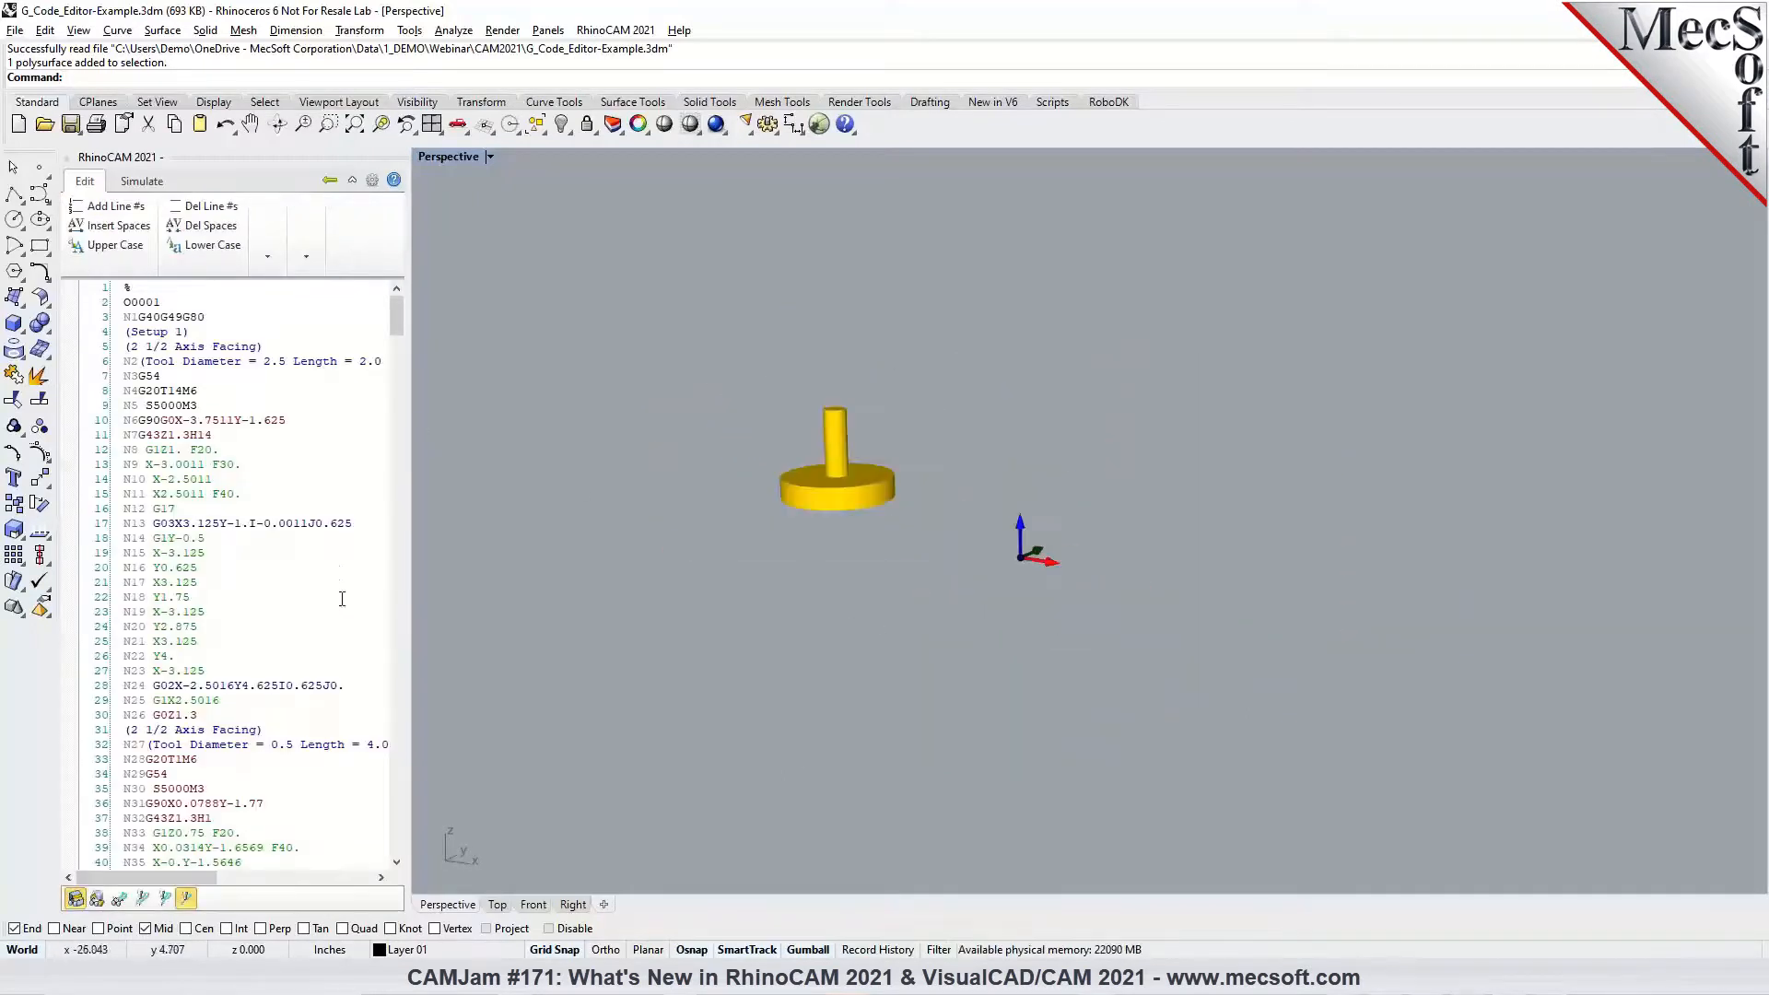
left_click_drag(409, 412, 462, 415)
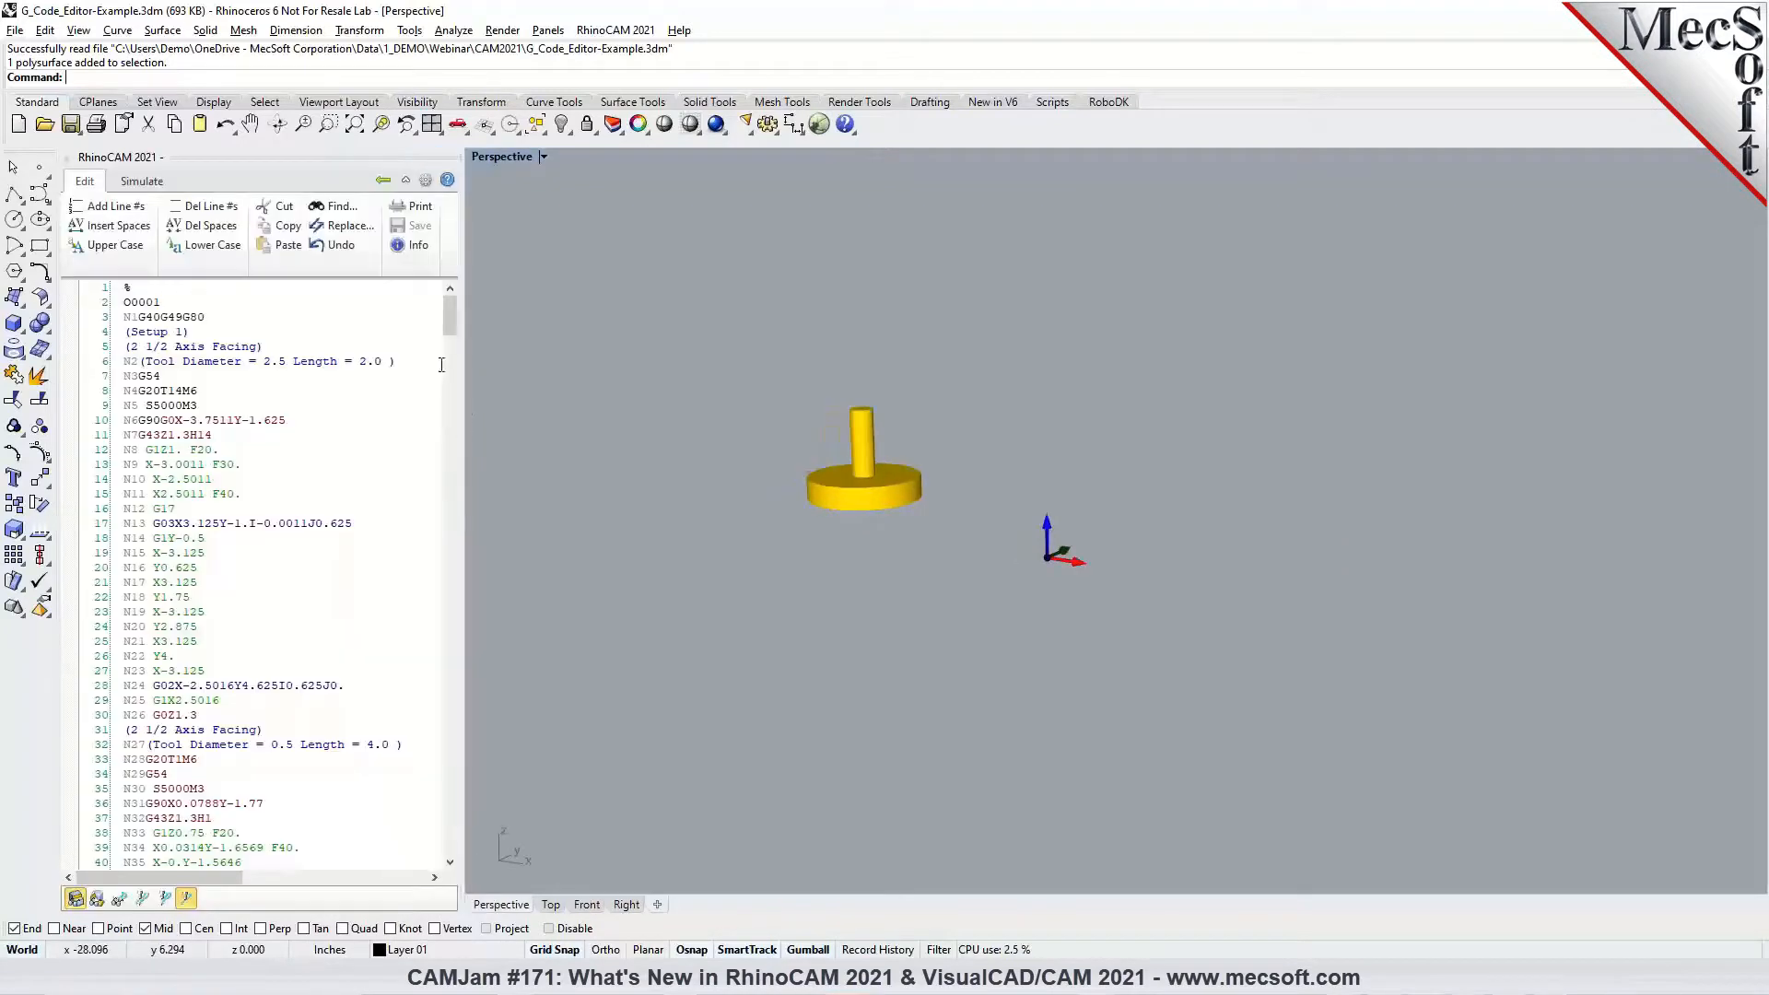
Play the G-code's cut material simulation, switching between the toolpath display modes and ending with Segment Toolpath Display
left_click(156, 187)
left_click(213, 208)
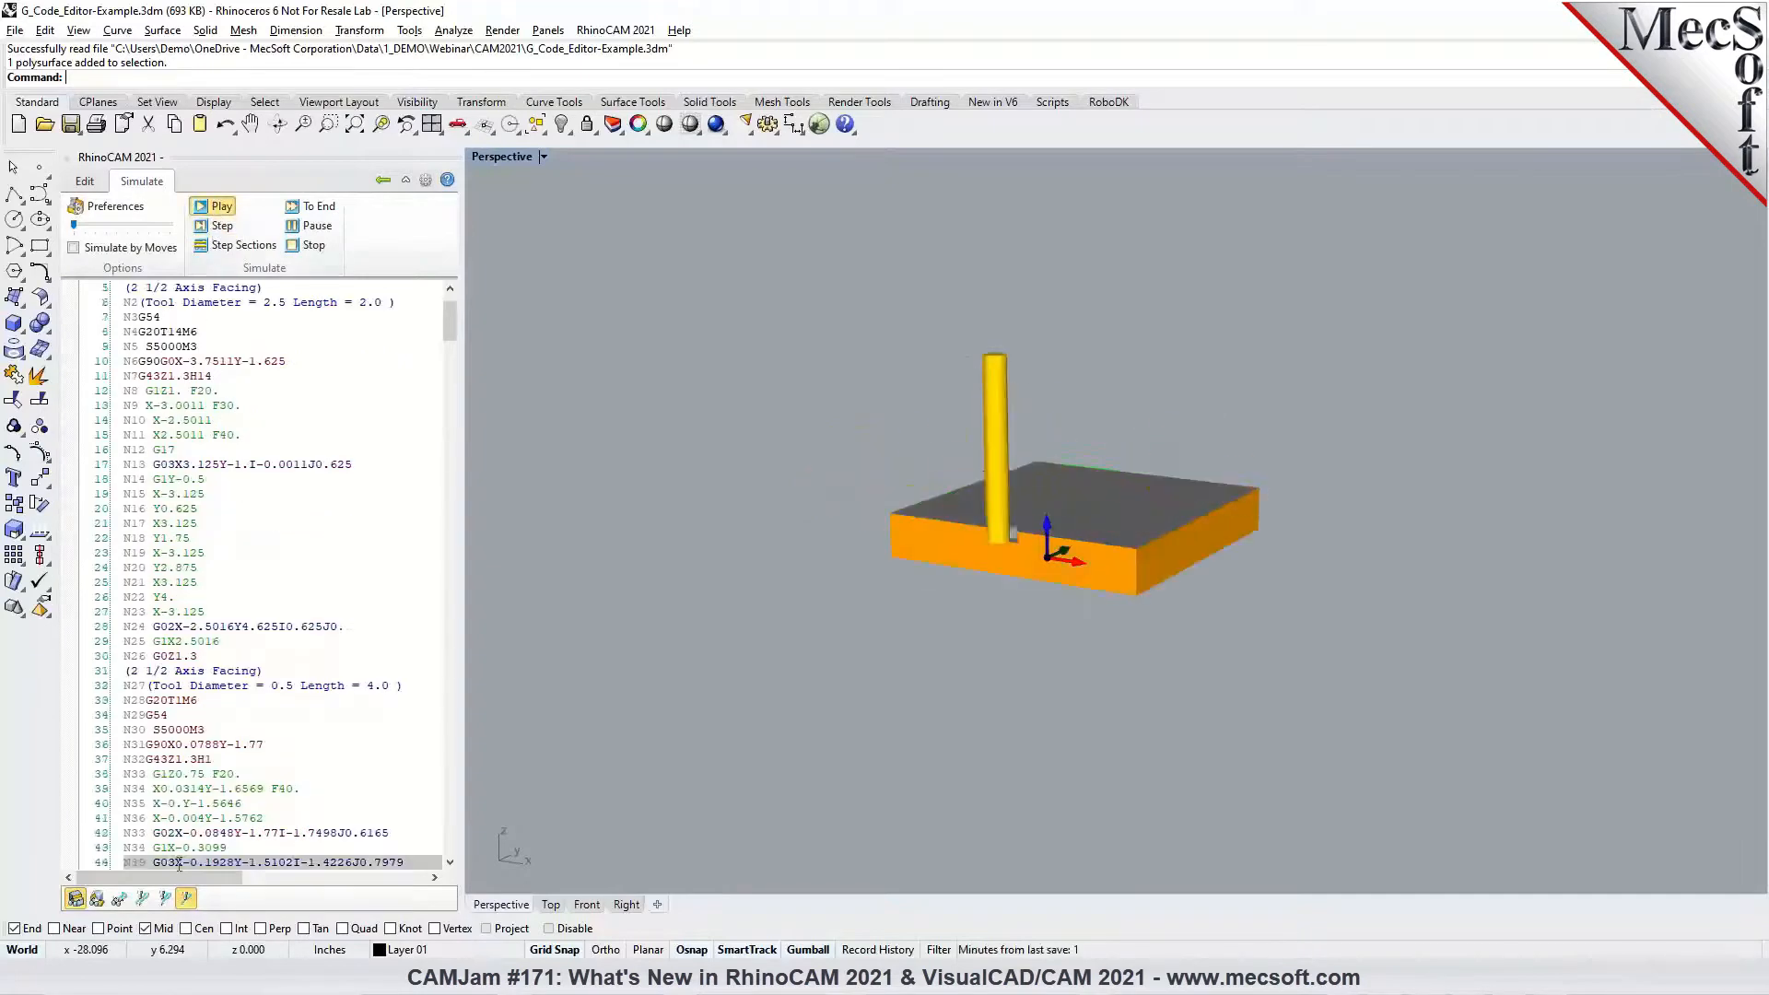
left_click(142, 900)
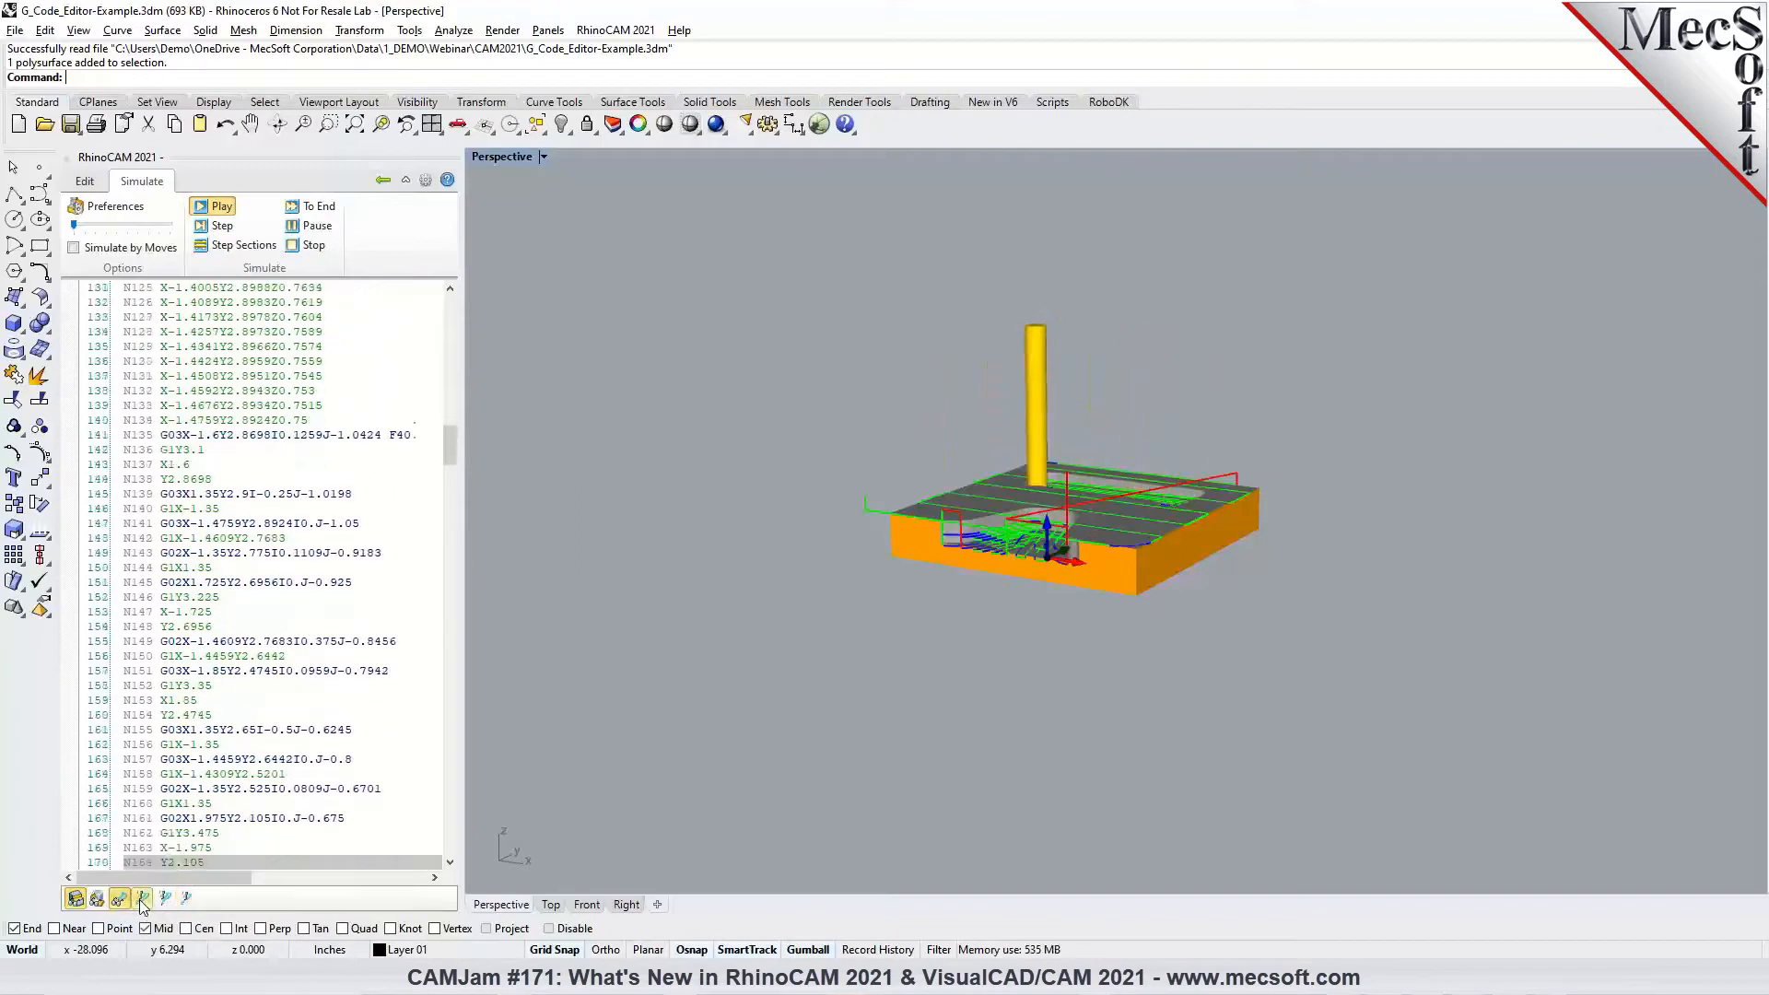
left_click(167, 901)
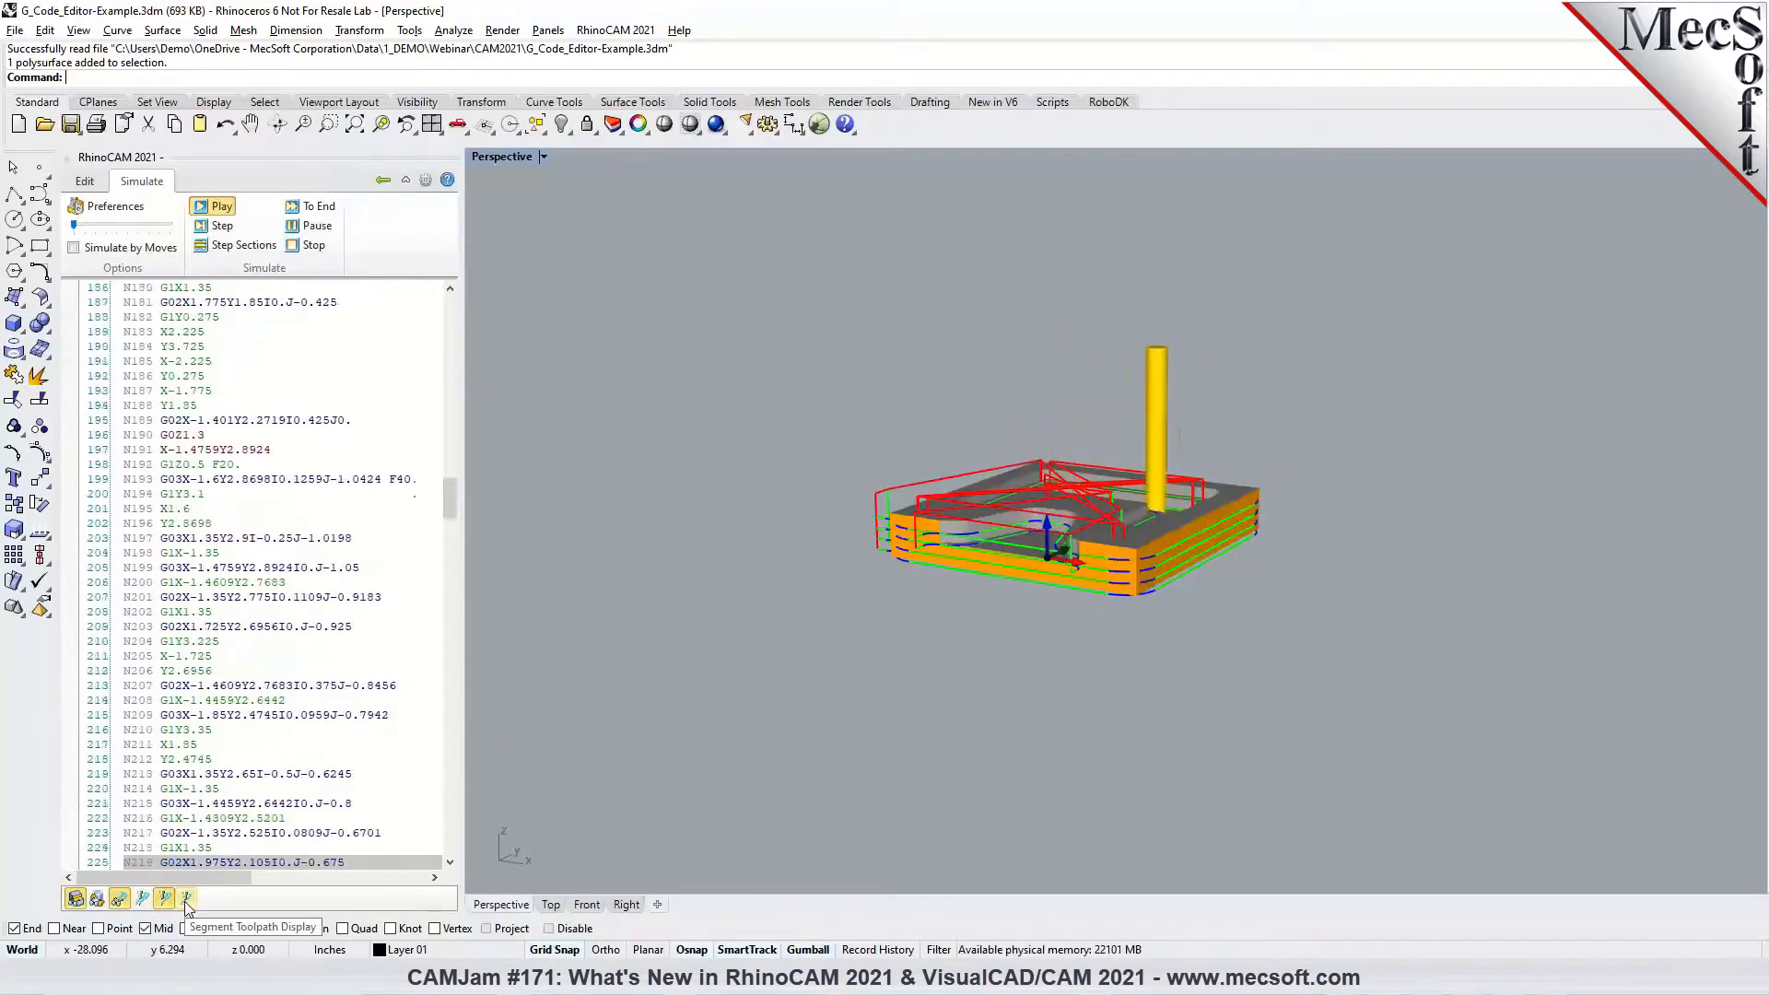
left_click(187, 900)
scroll(1197, 654, "up", 5)
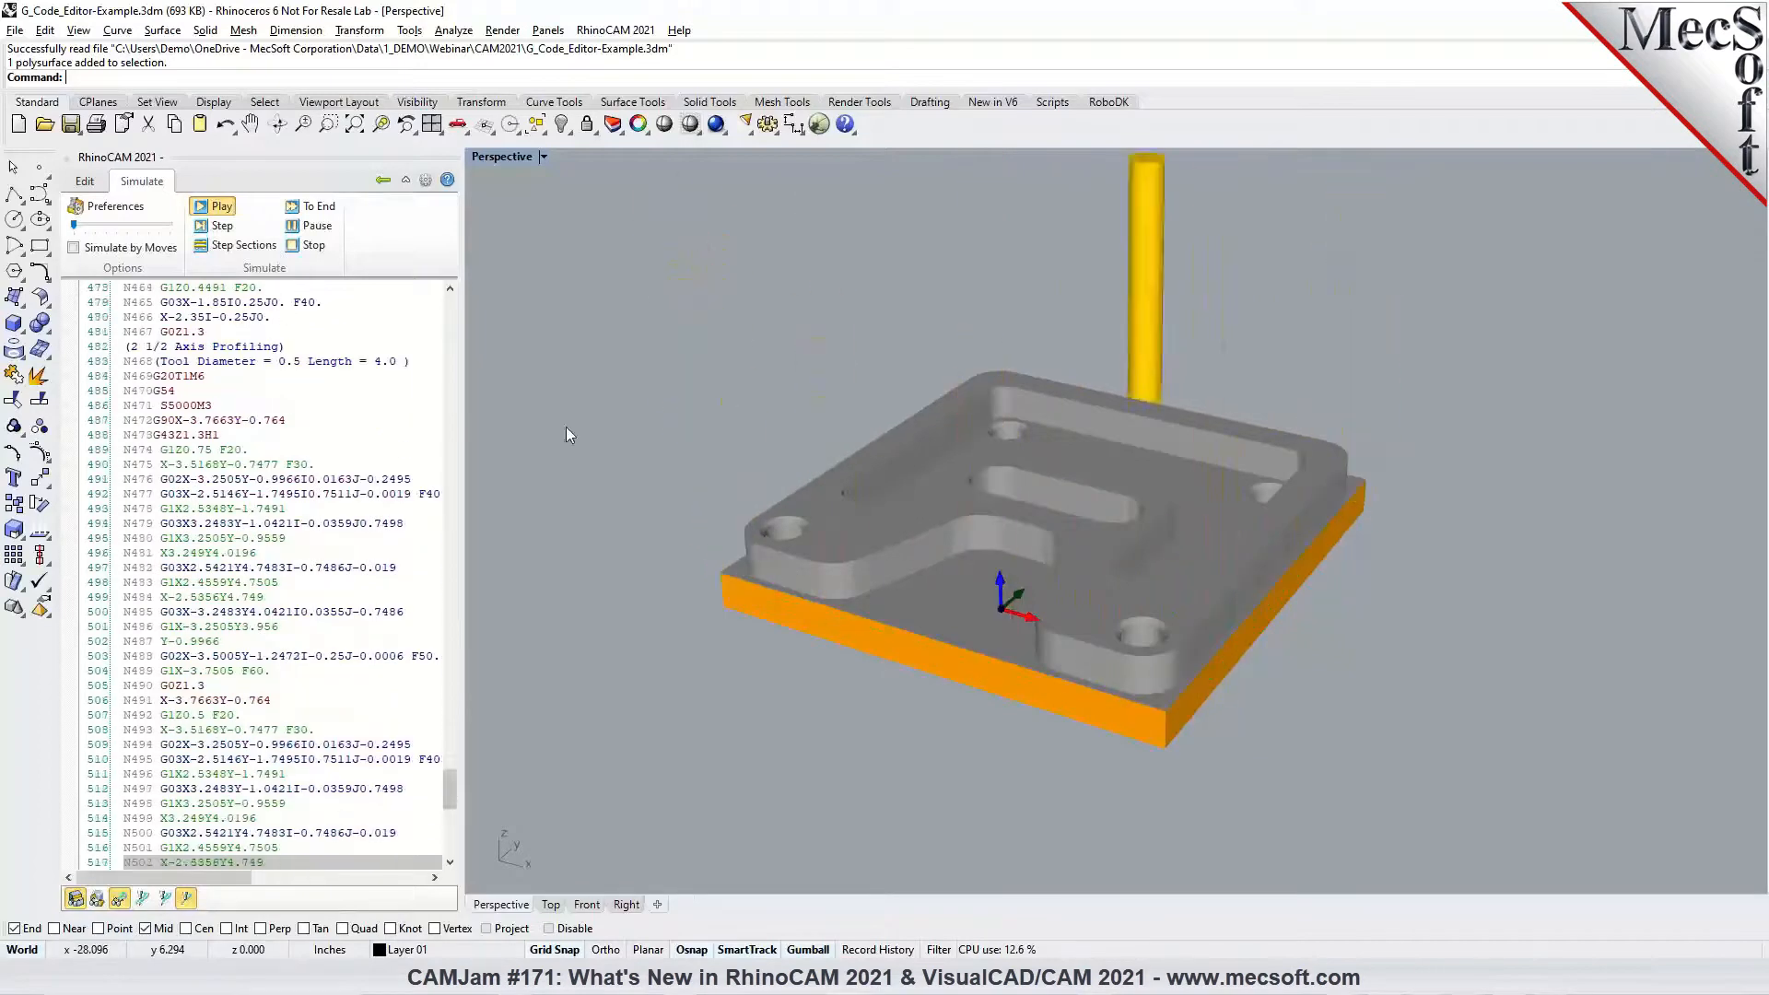
scroll(1036, 373, "up", 2)
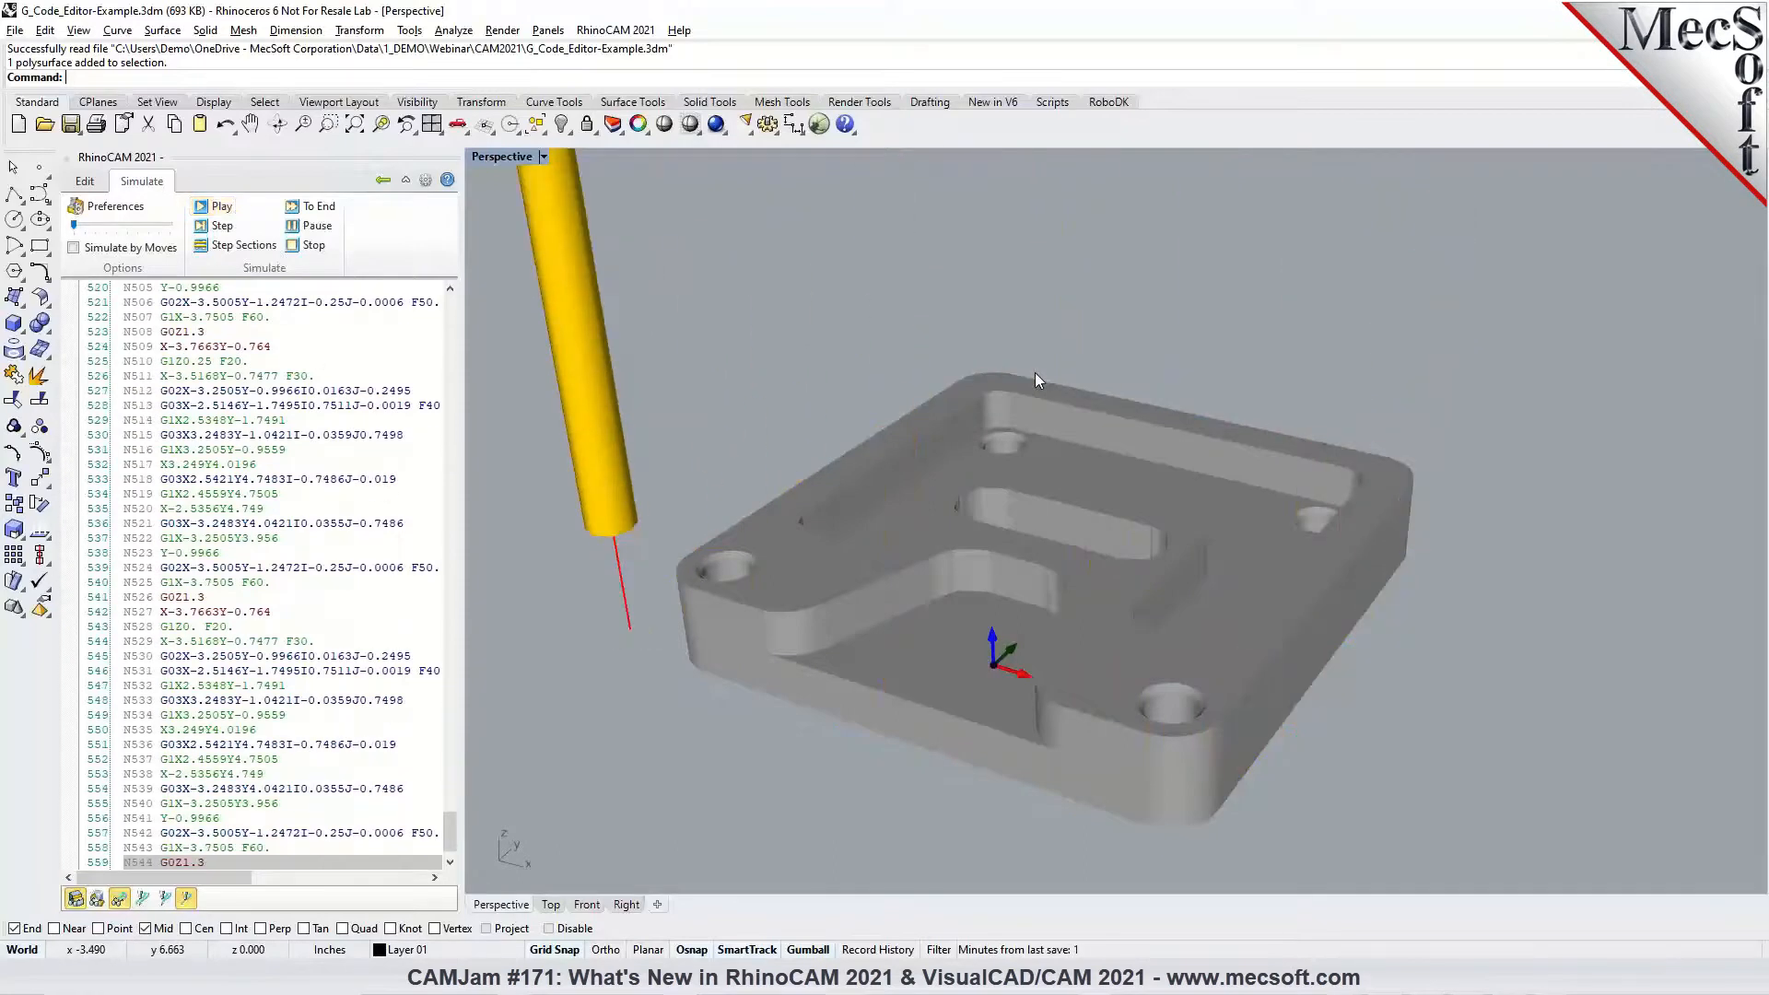
right_click_drag(1030, 433, 1189, 582)
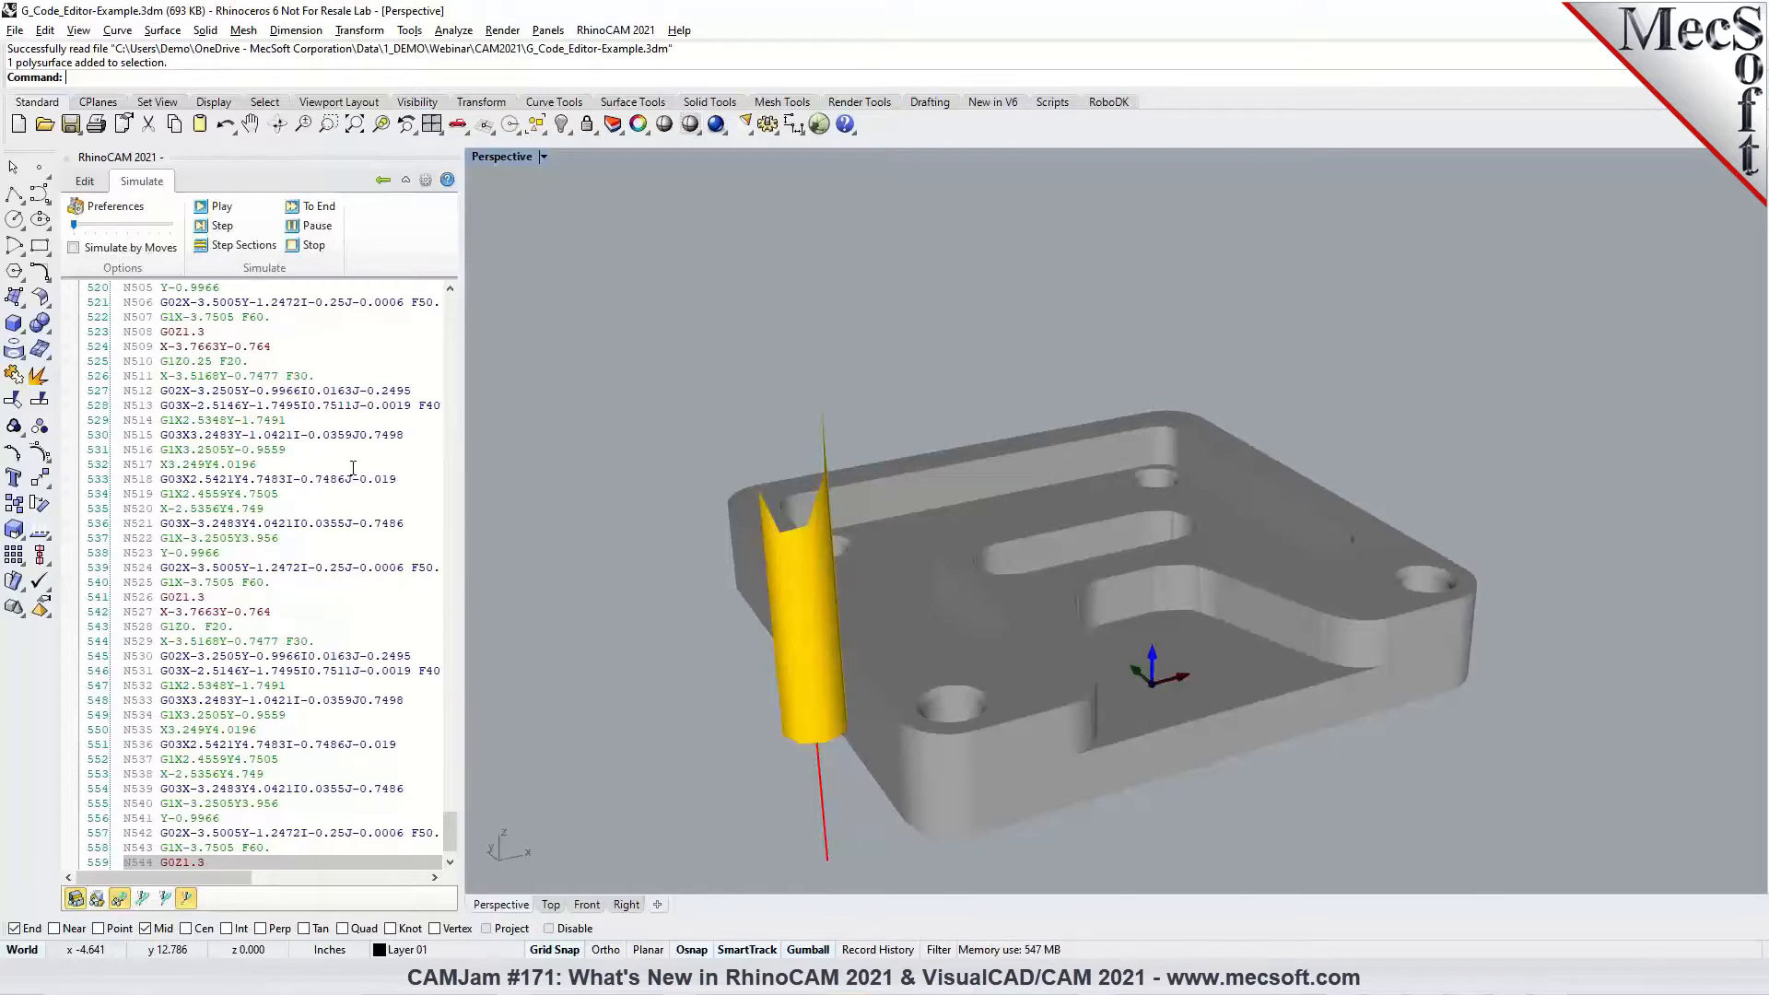
Return to the project, reopen G_Code_Editor-Example.nc and show the part model together with its toolpath
left_click(382, 180)
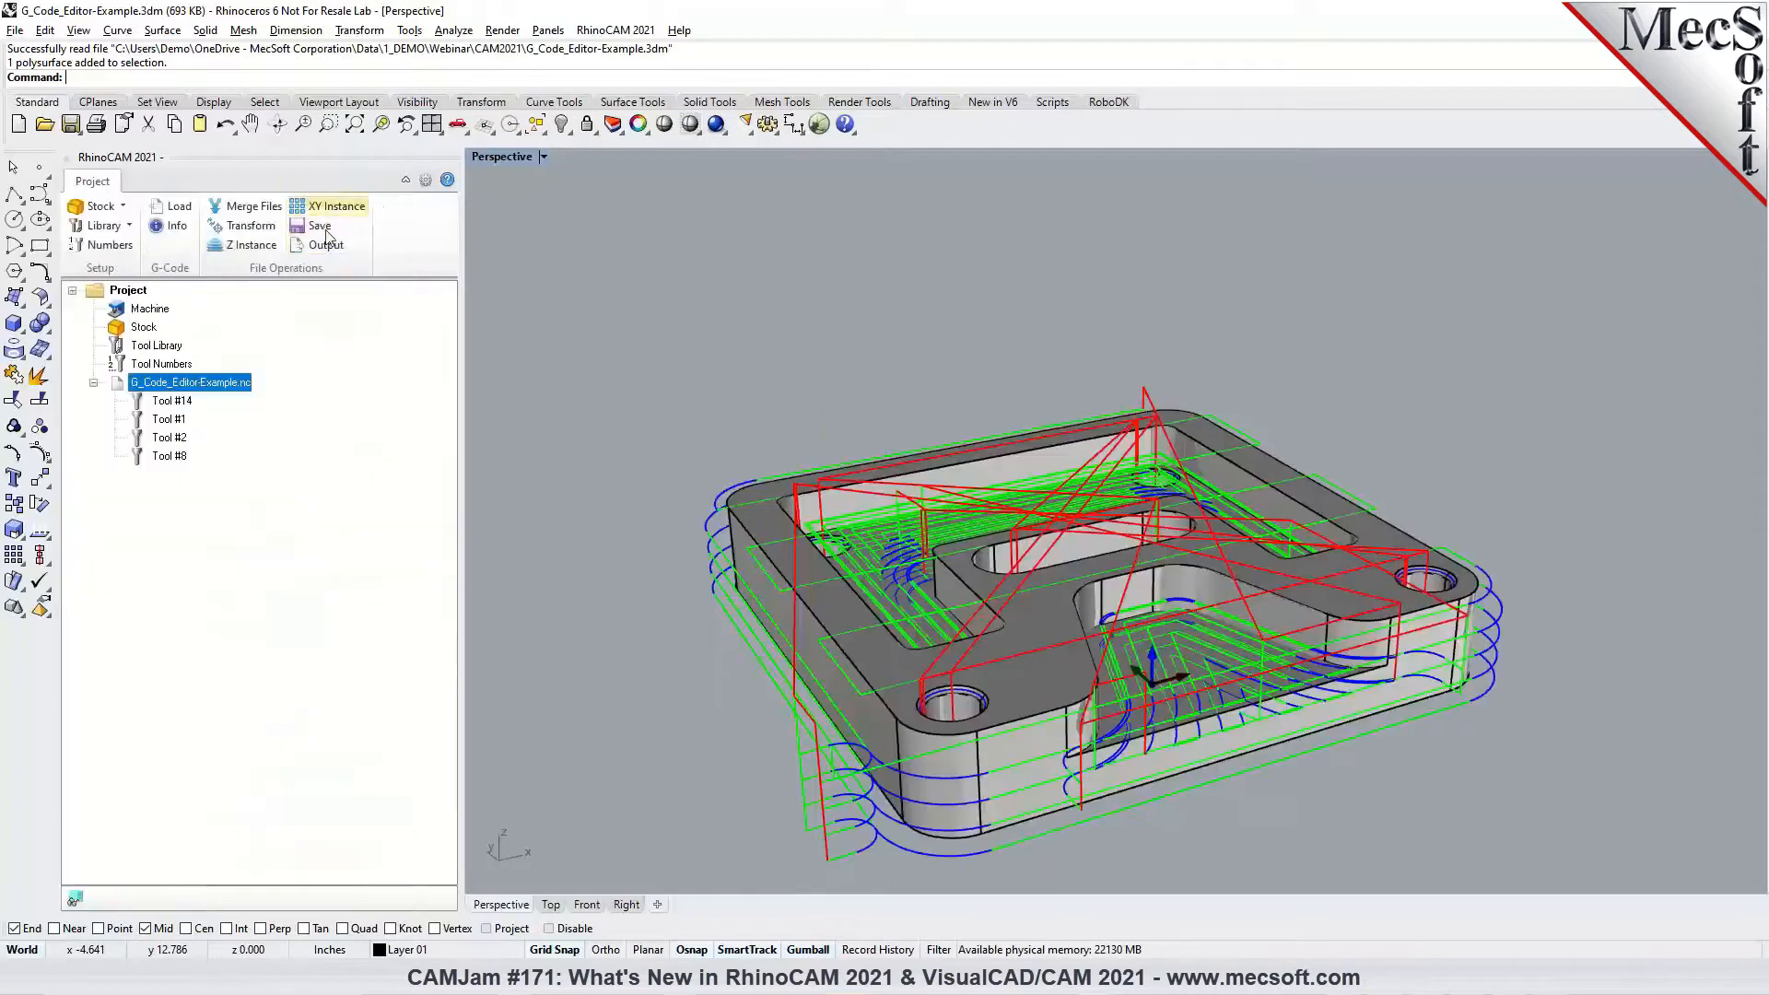
double_click(120, 382)
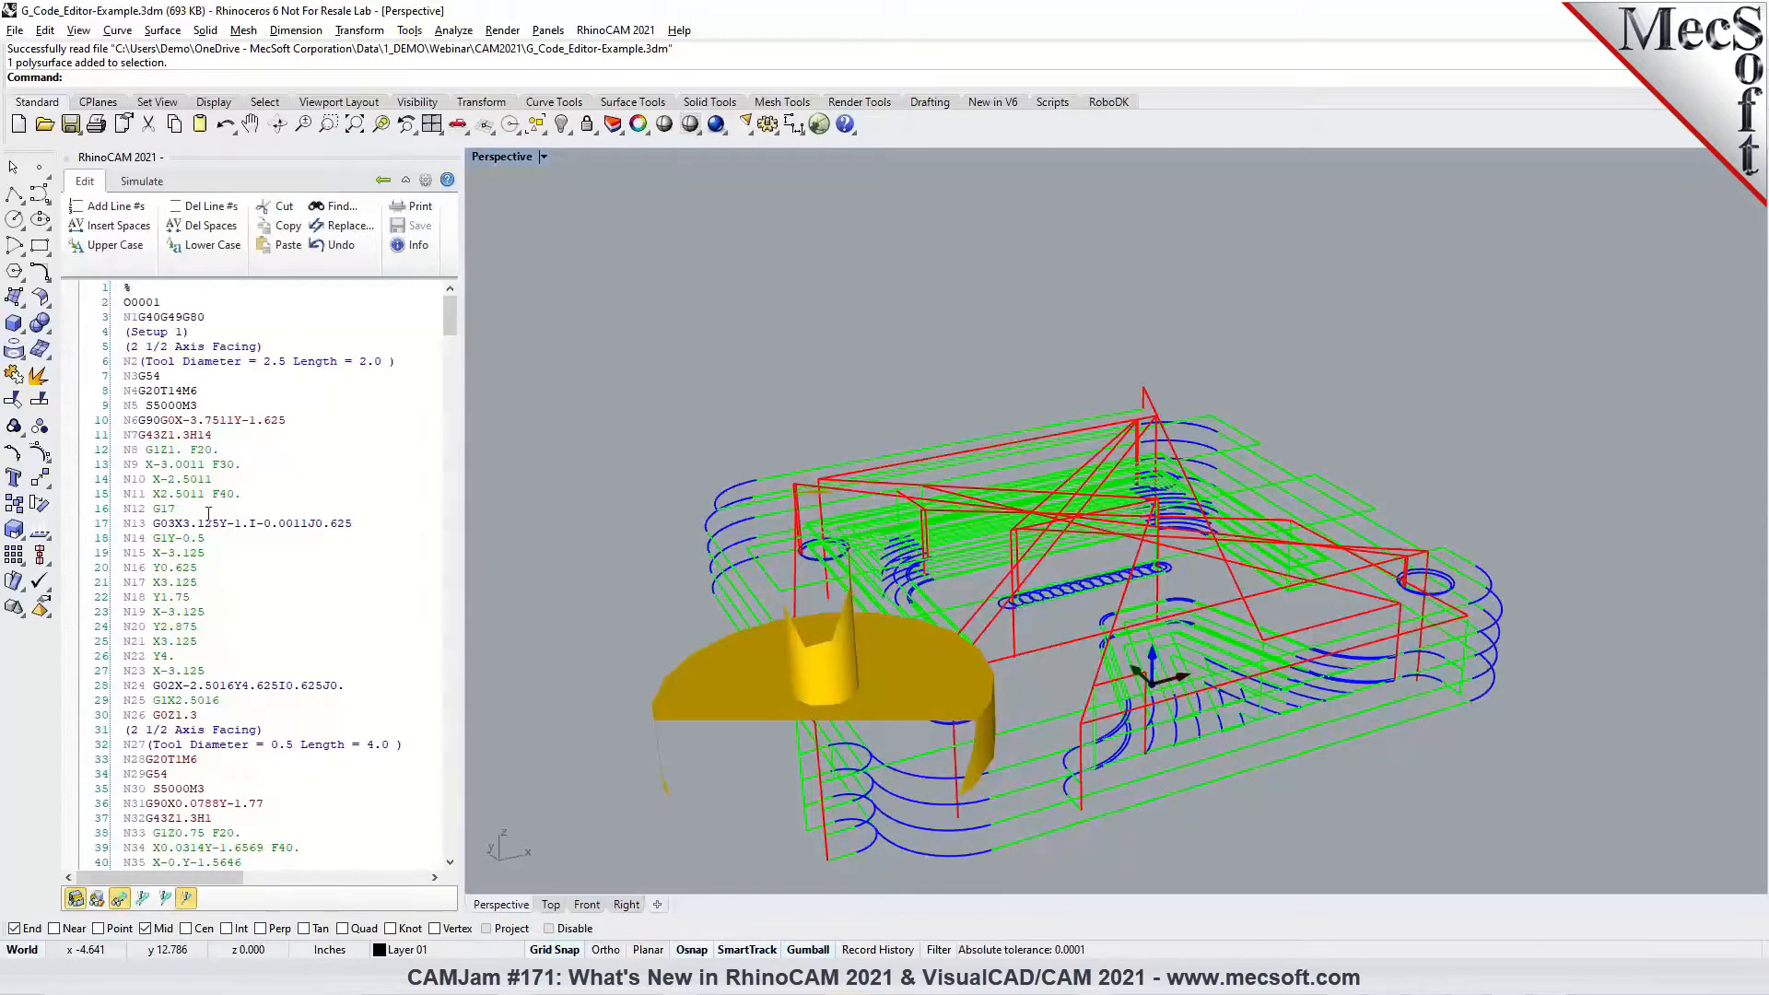
left_click(188, 900)
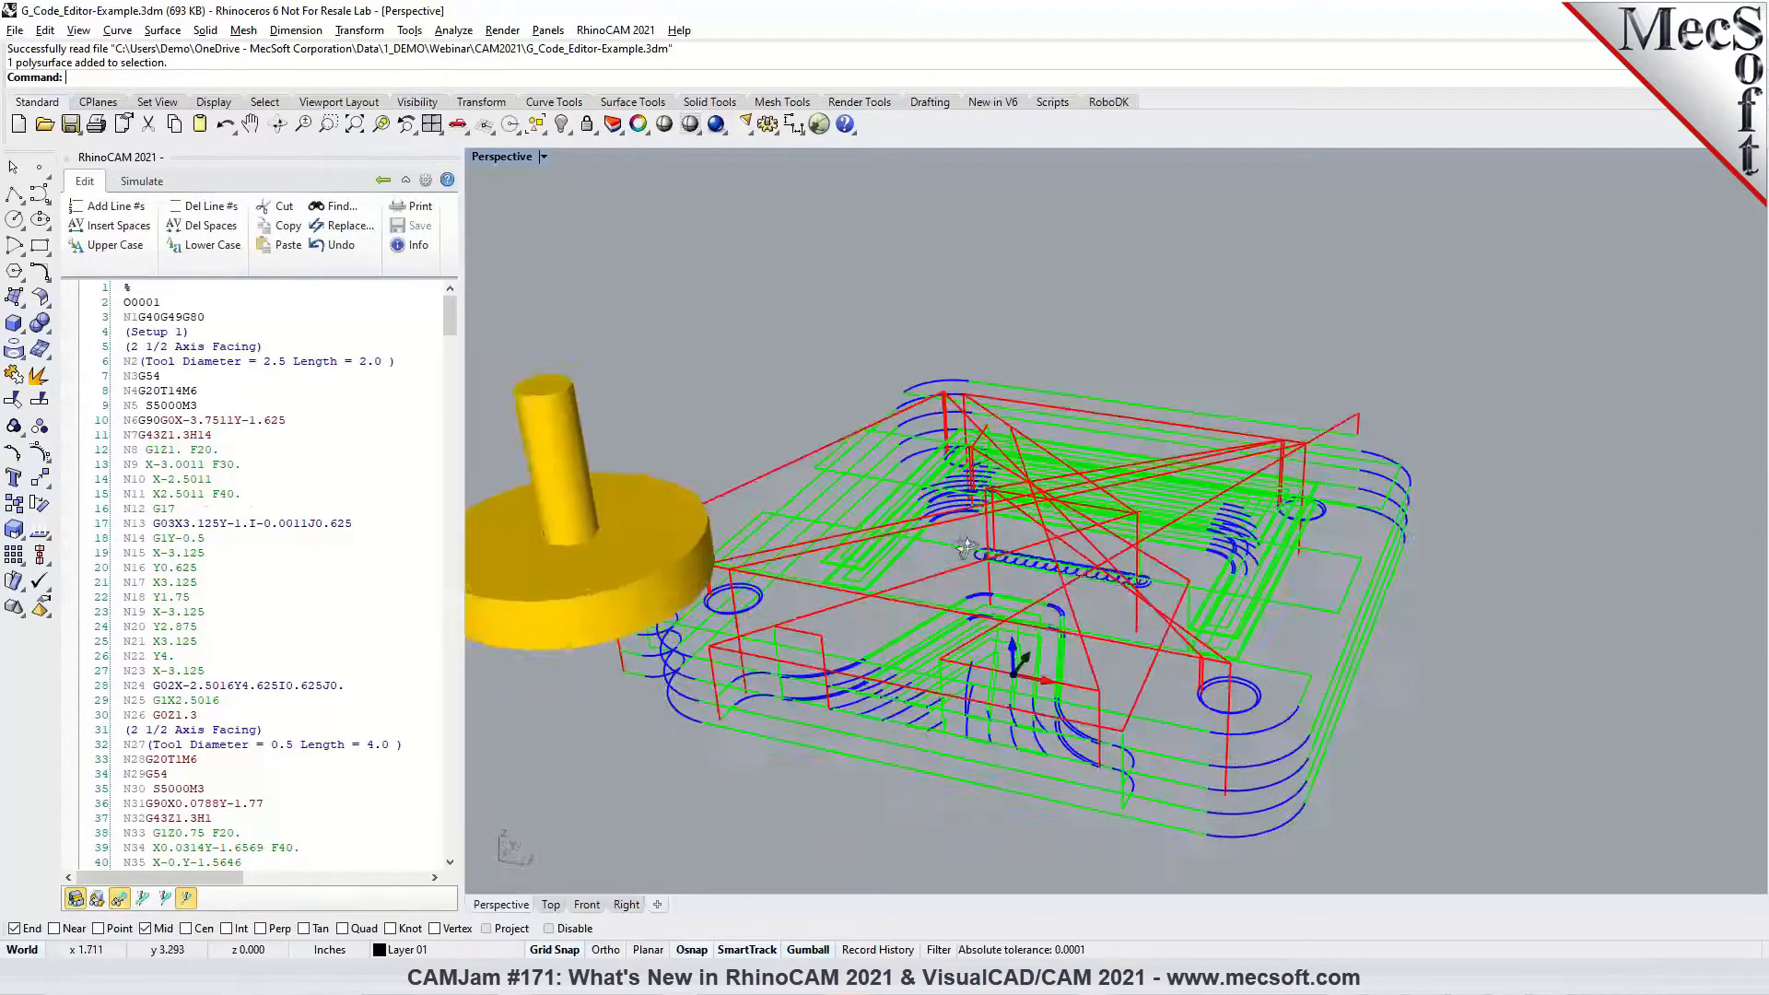
left_click(98, 901)
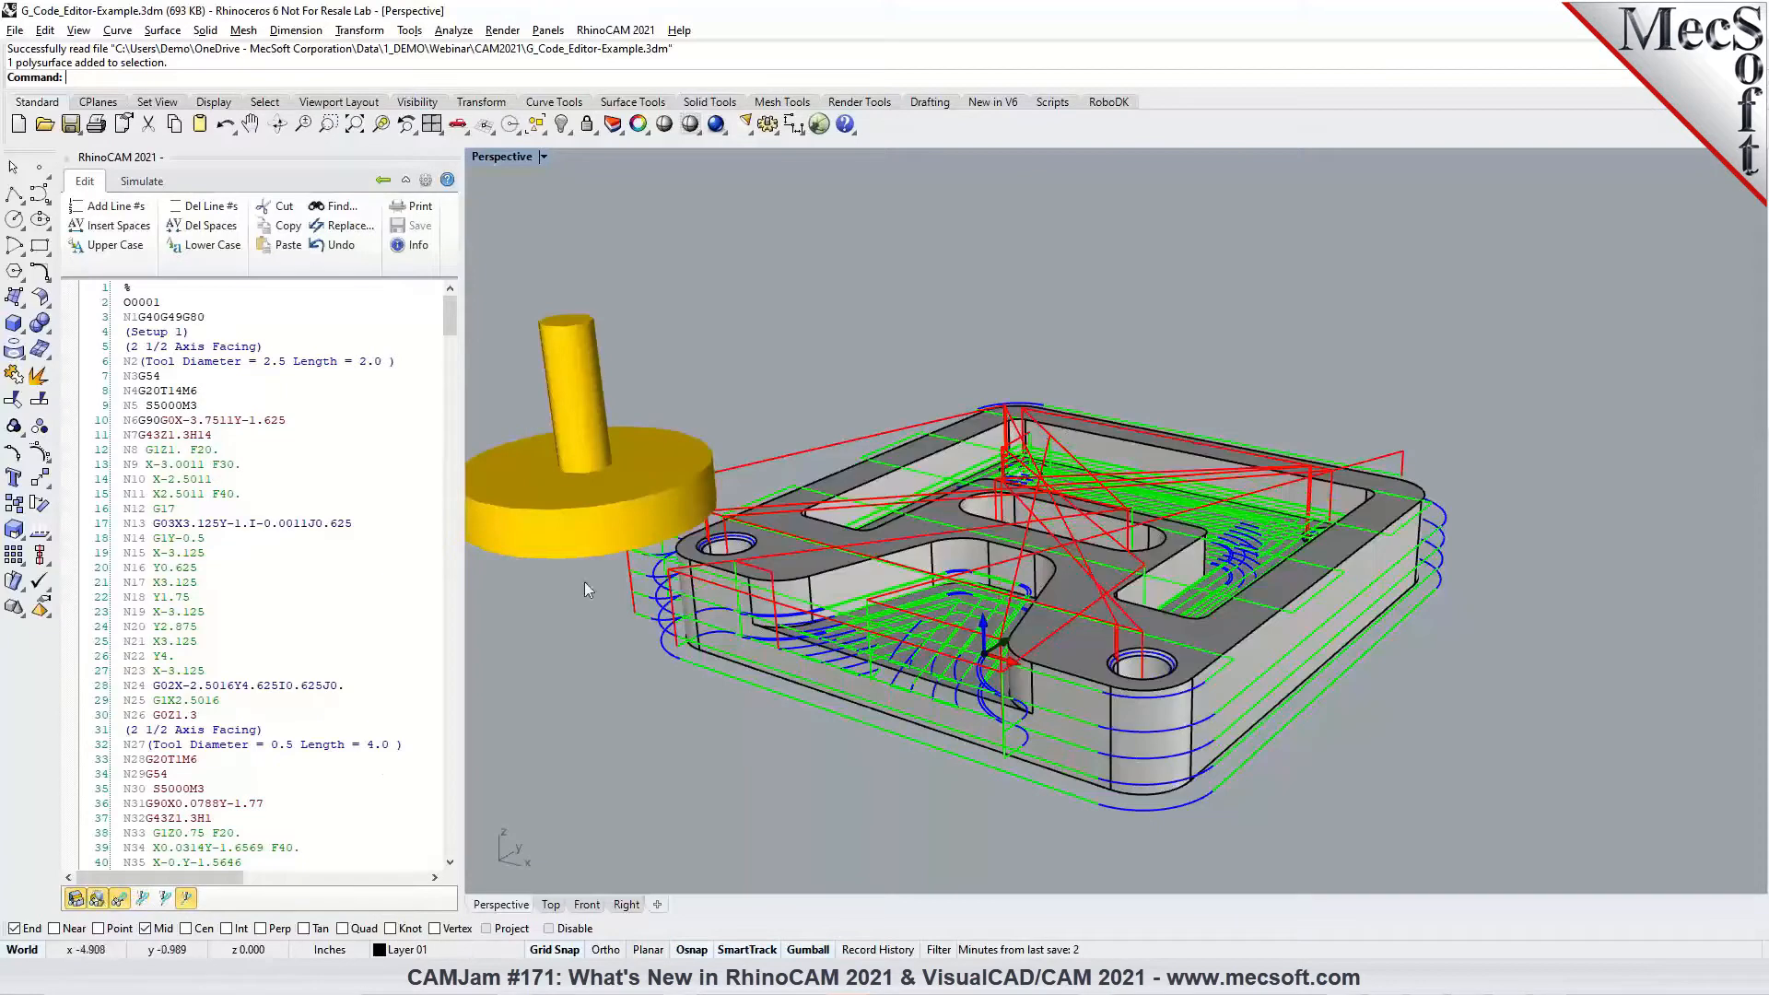
Look at the Find & Replace options for the G-code without replacing any text
left_click(340, 226)
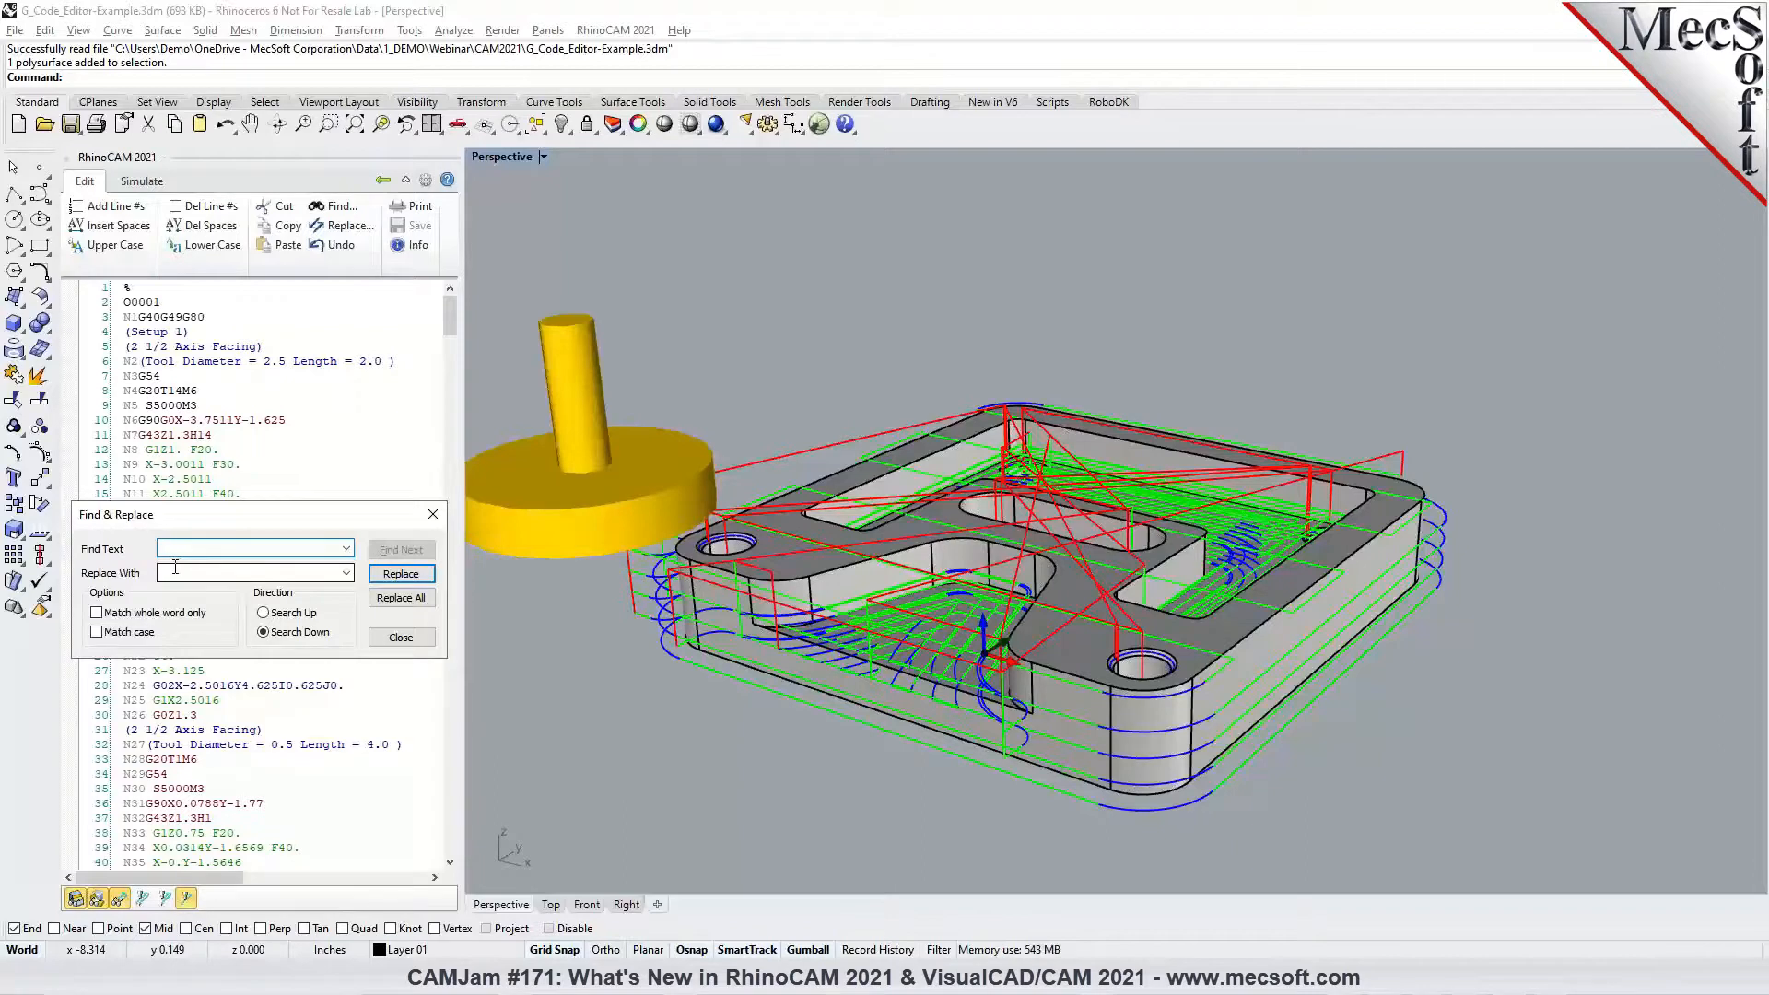
left_click_drag(190, 515, 357, 338)
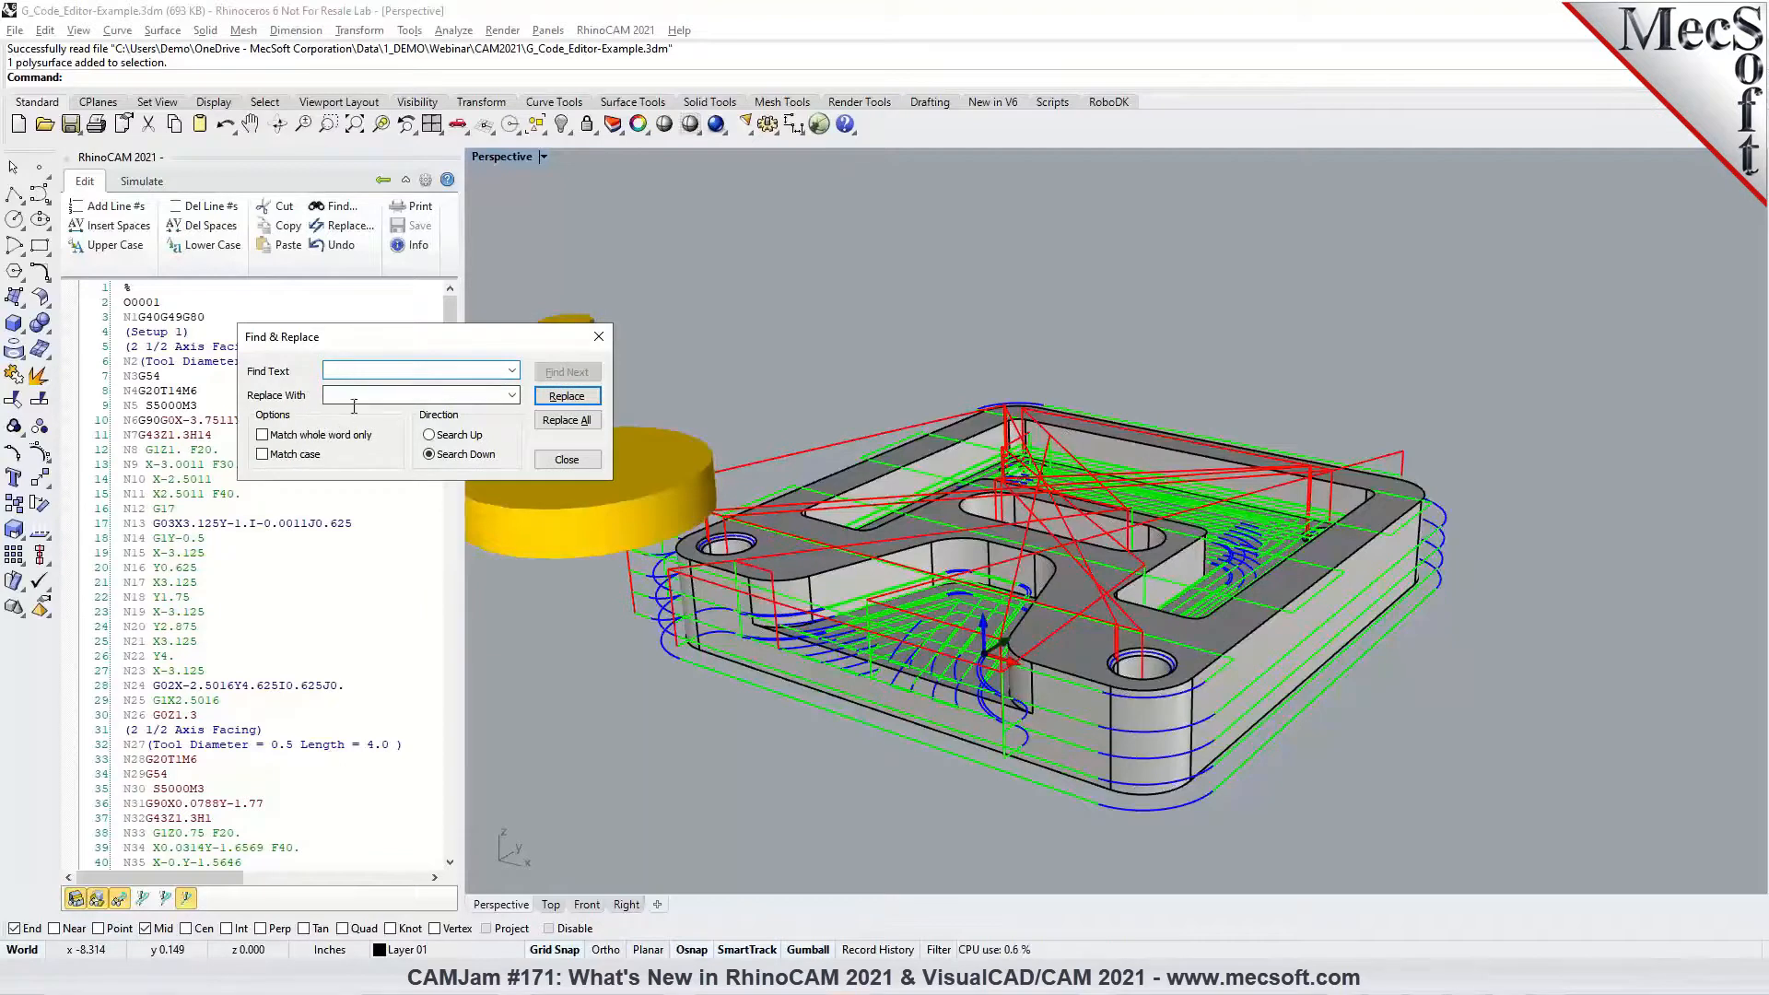
left_click(599, 339)
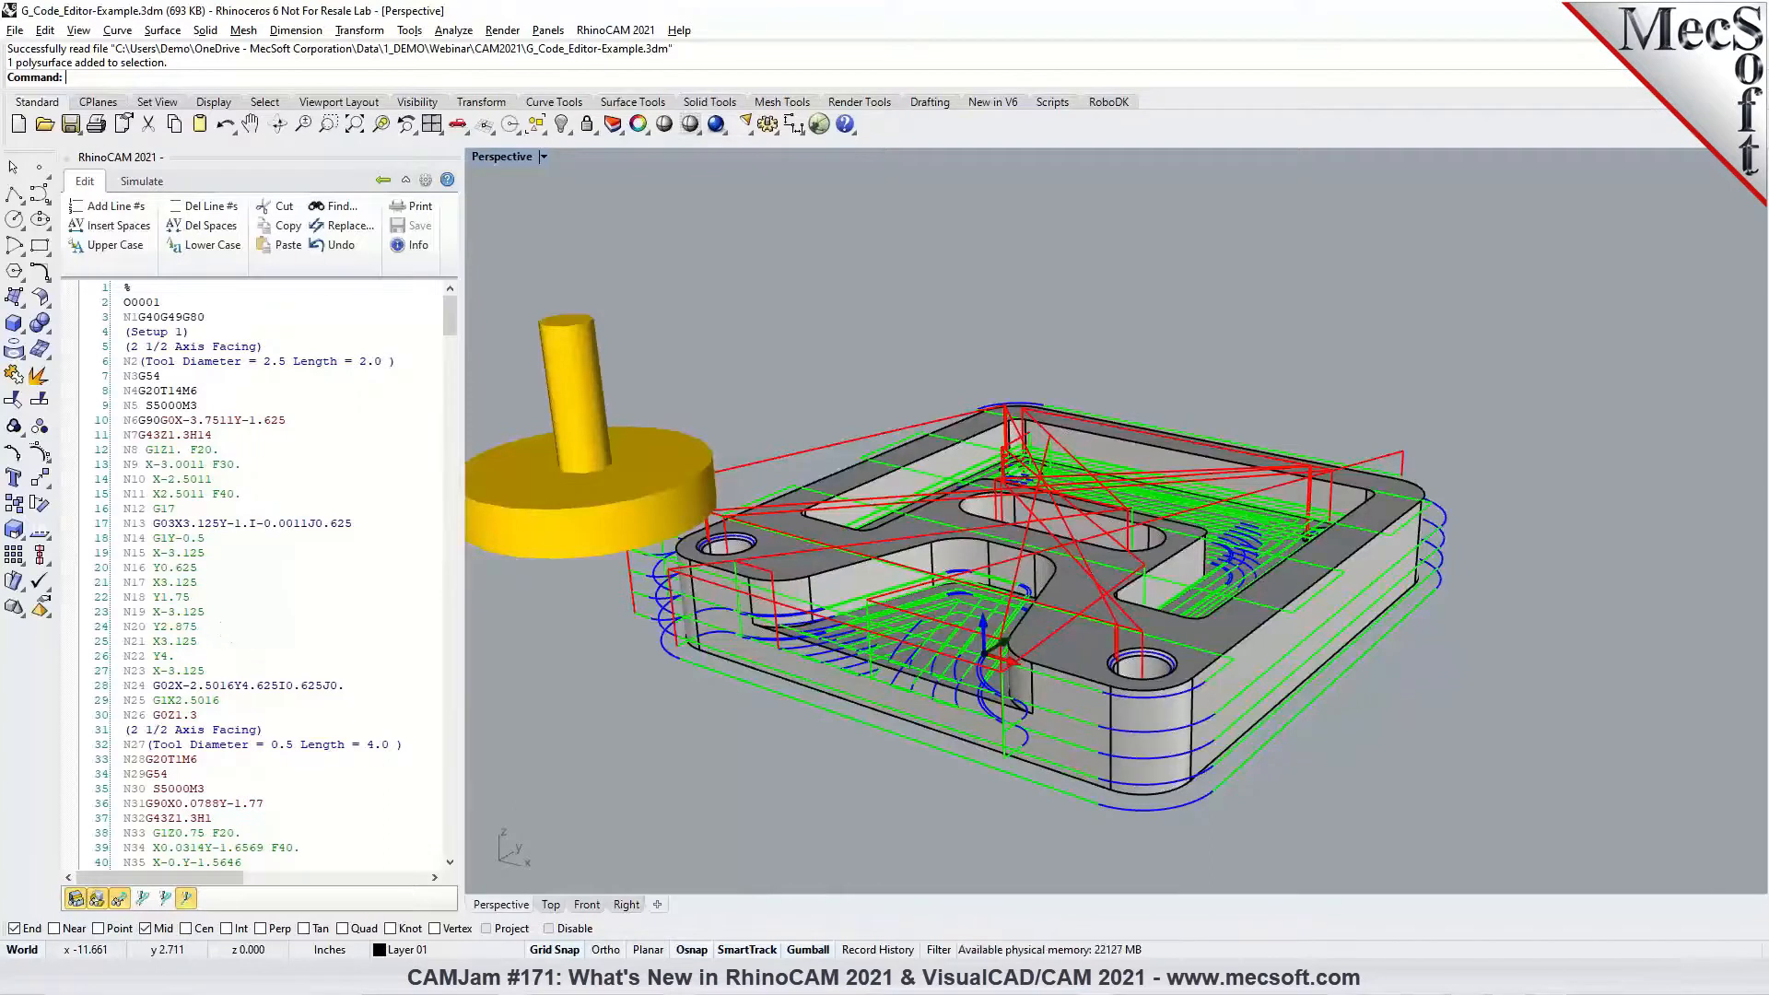
Hide the toolpath in the G-code view, and leave and reopen the G_Code_Editor-Example.nc file
left_click(120, 901)
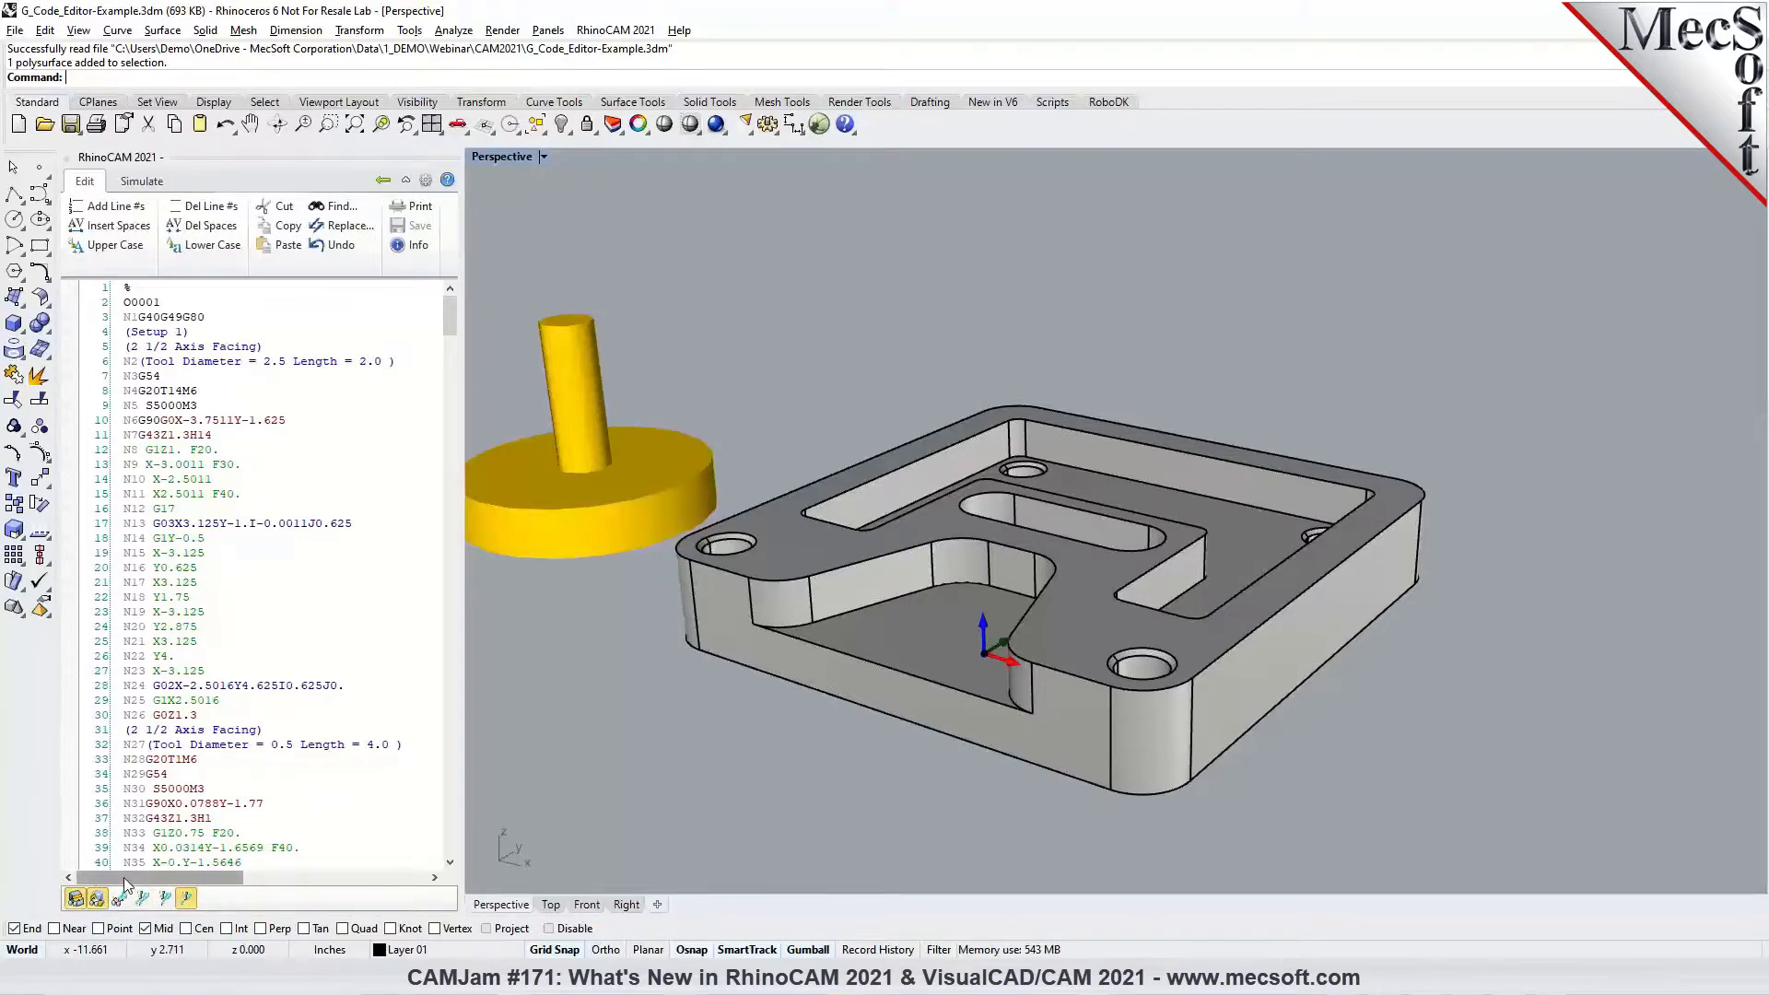
left_click(383, 180)
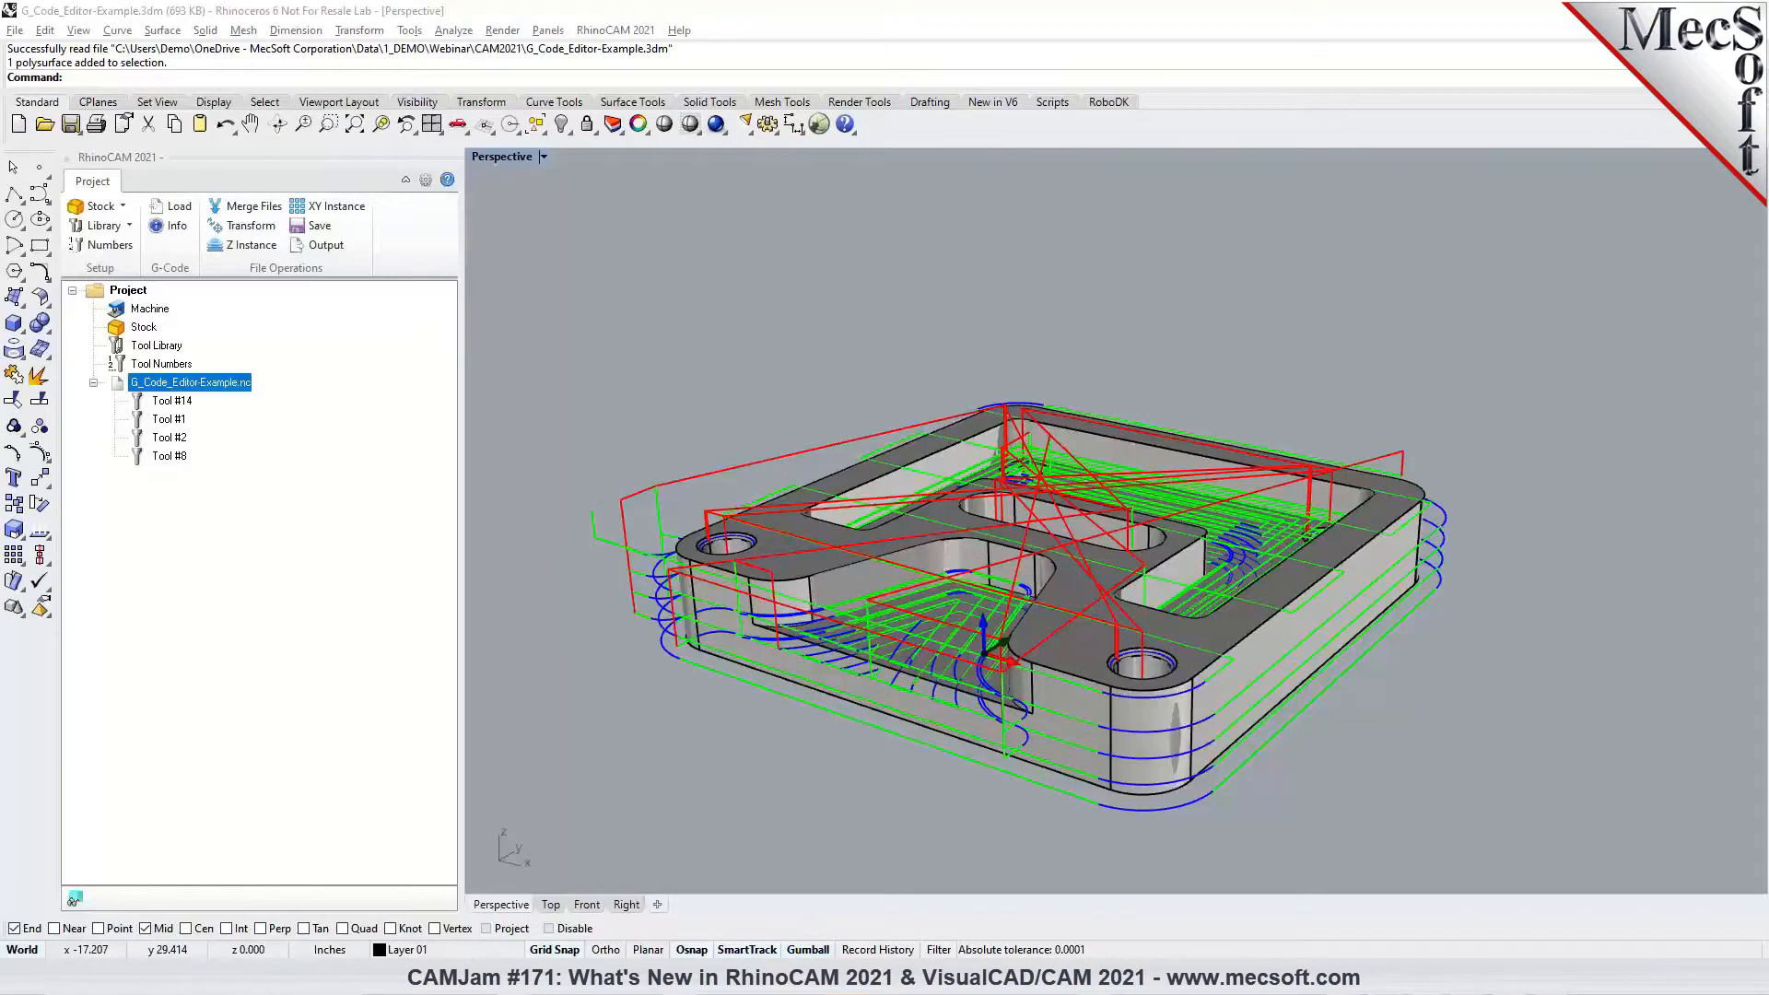
double_click(119, 390)
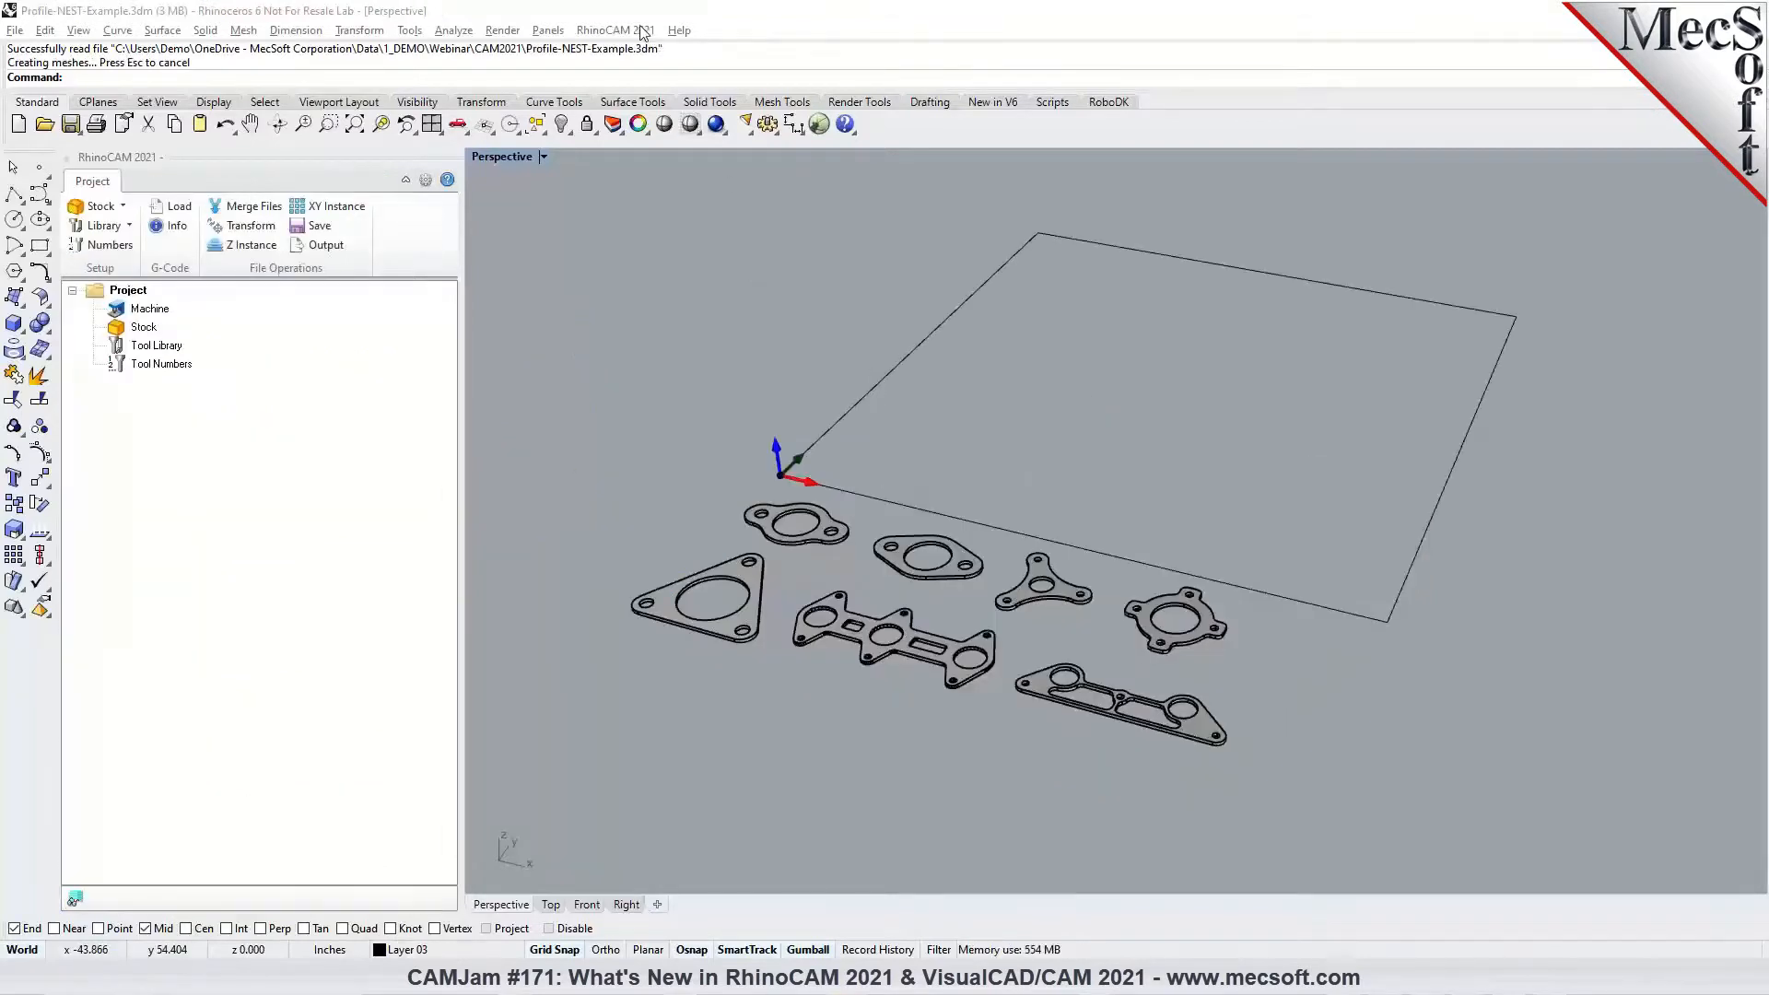
Load the Profile-NEST module for the gasket parts and enlarge the Machining Browser to show more of the job tree
left_click(642, 30)
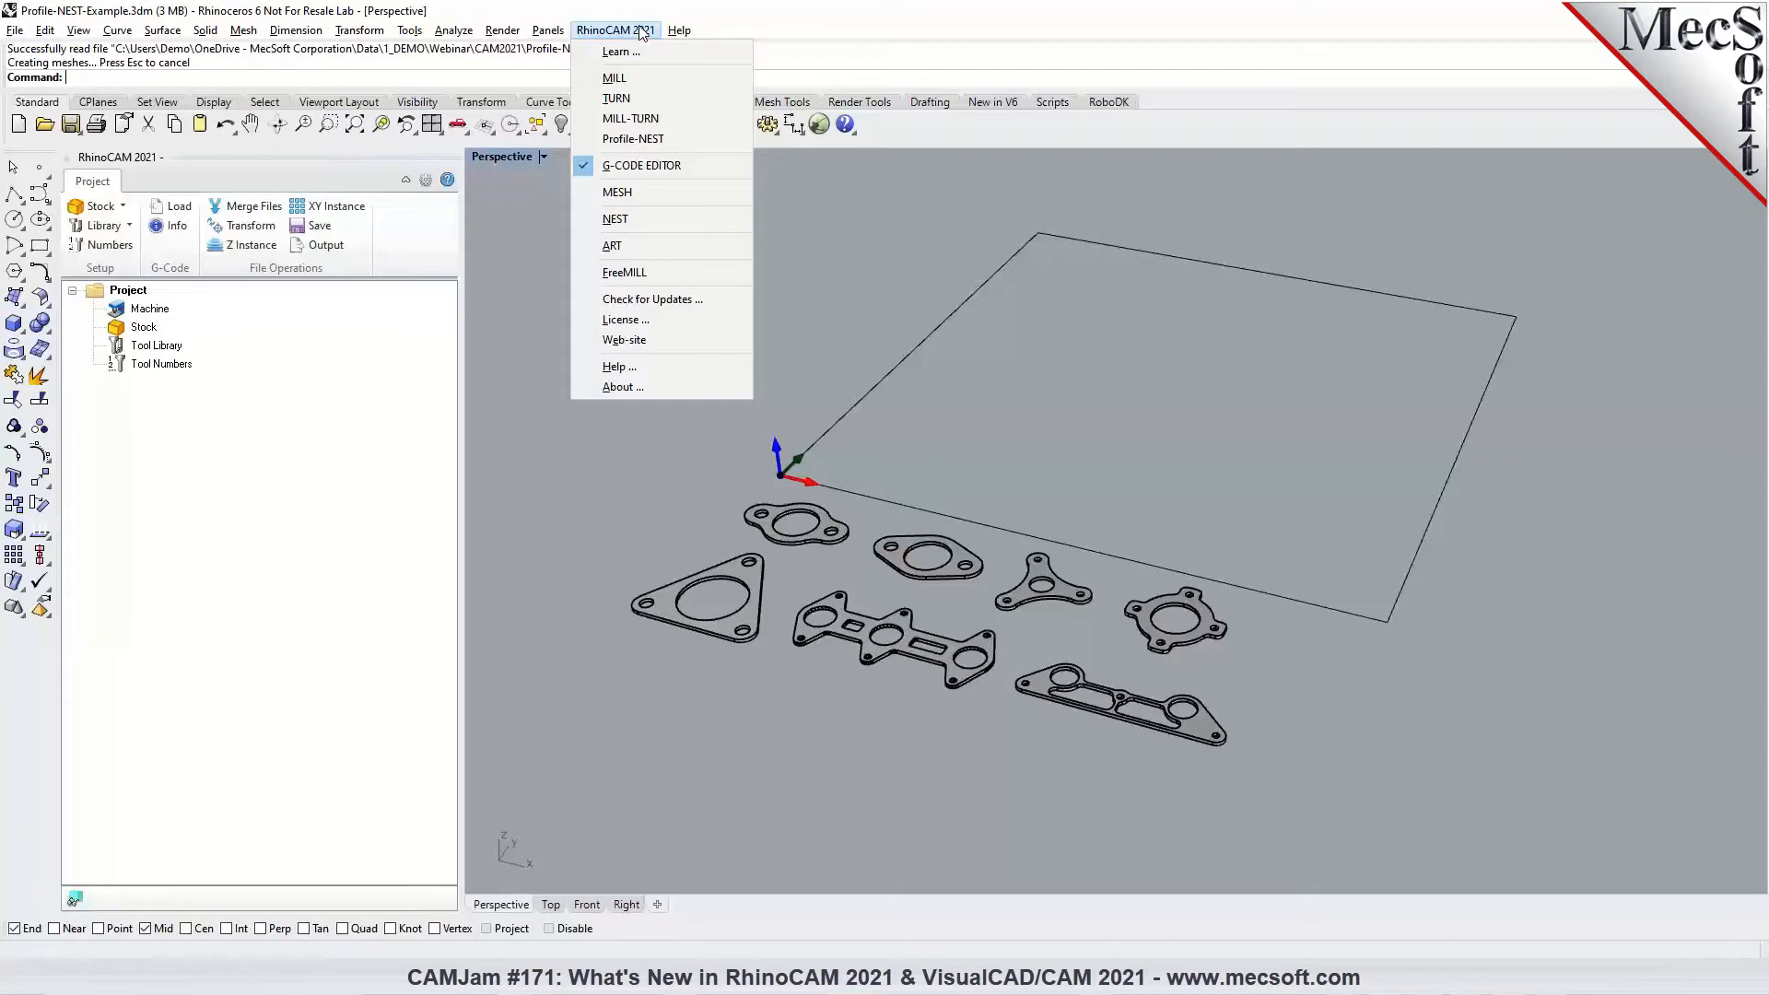
left_click(645, 143)
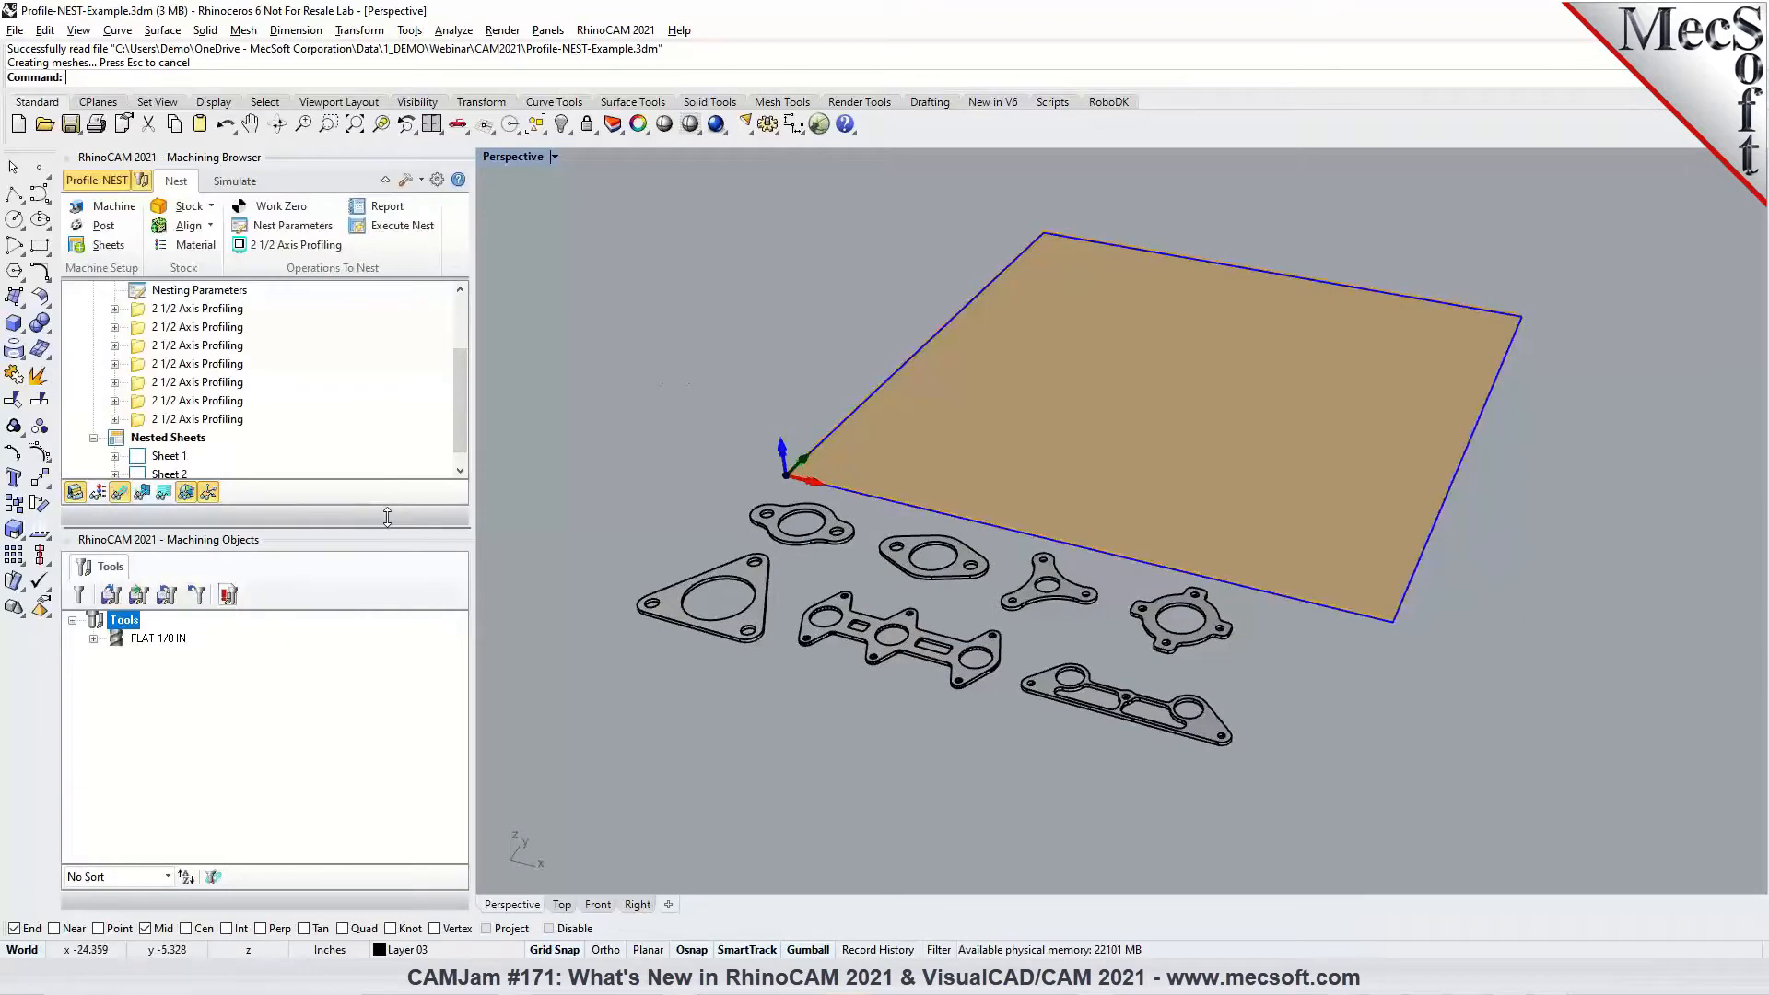
left_click_drag(387, 517, 356, 582)
left_click_drag(357, 158, 314, 844)
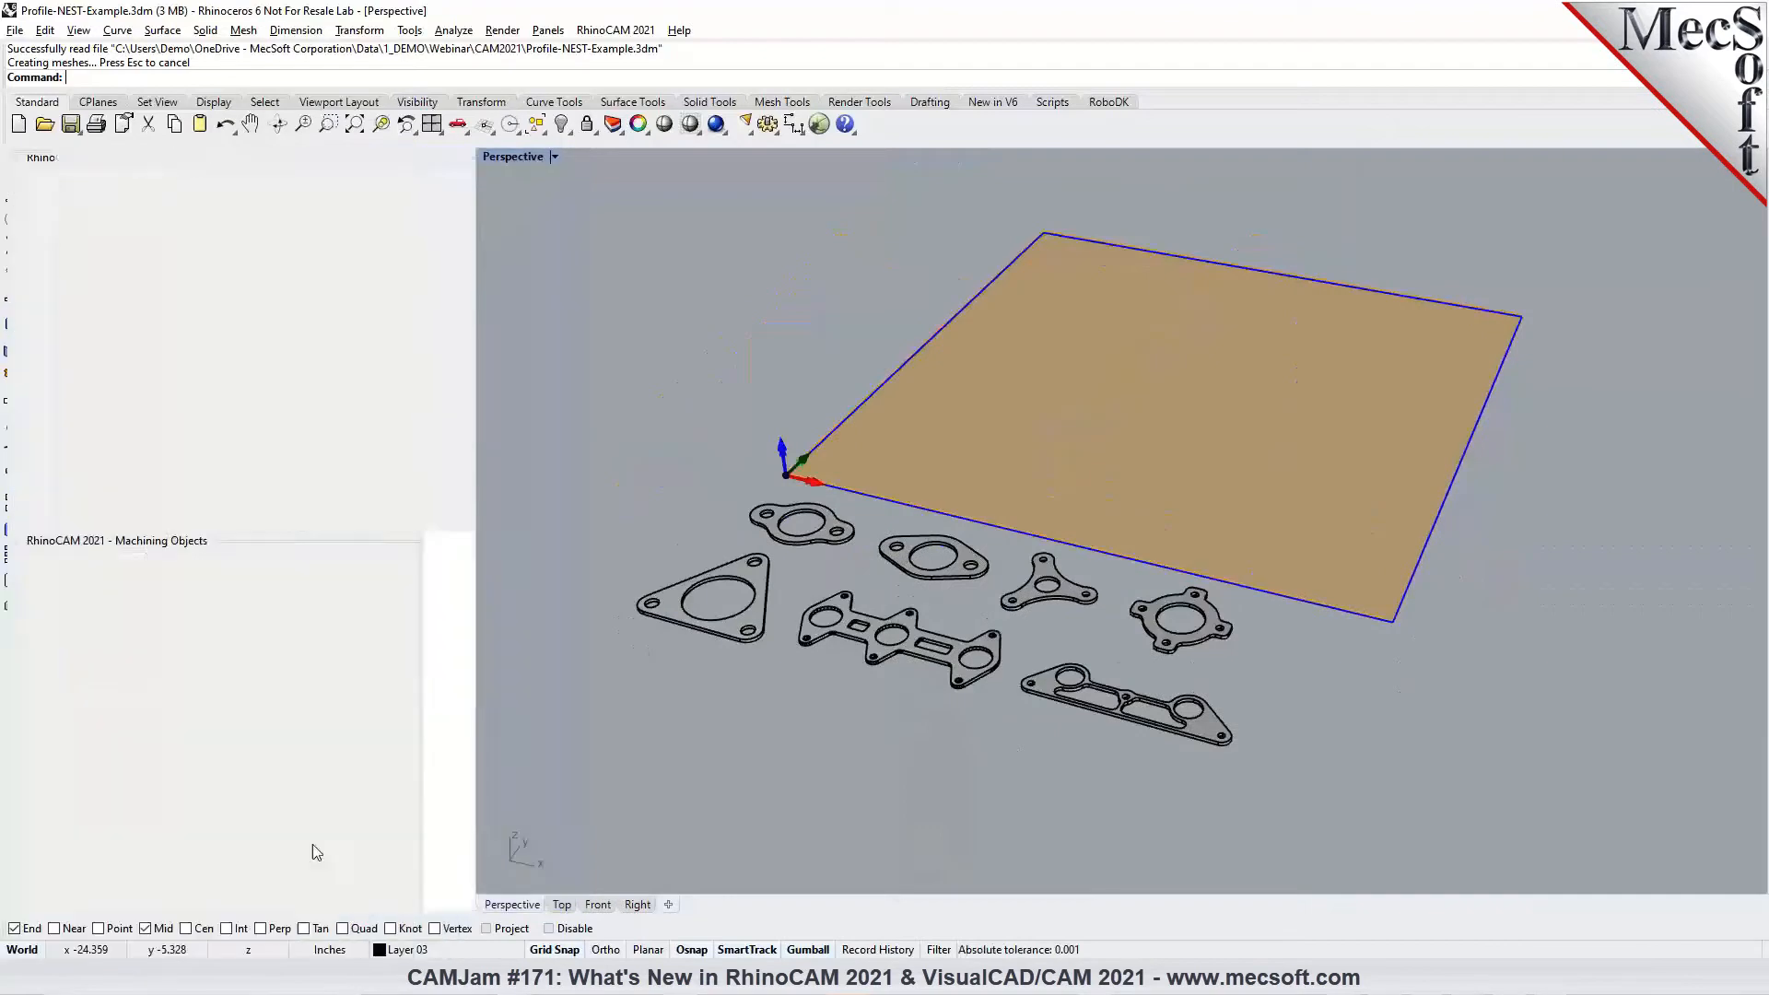
left_click_drag(341, 517, 542, 600)
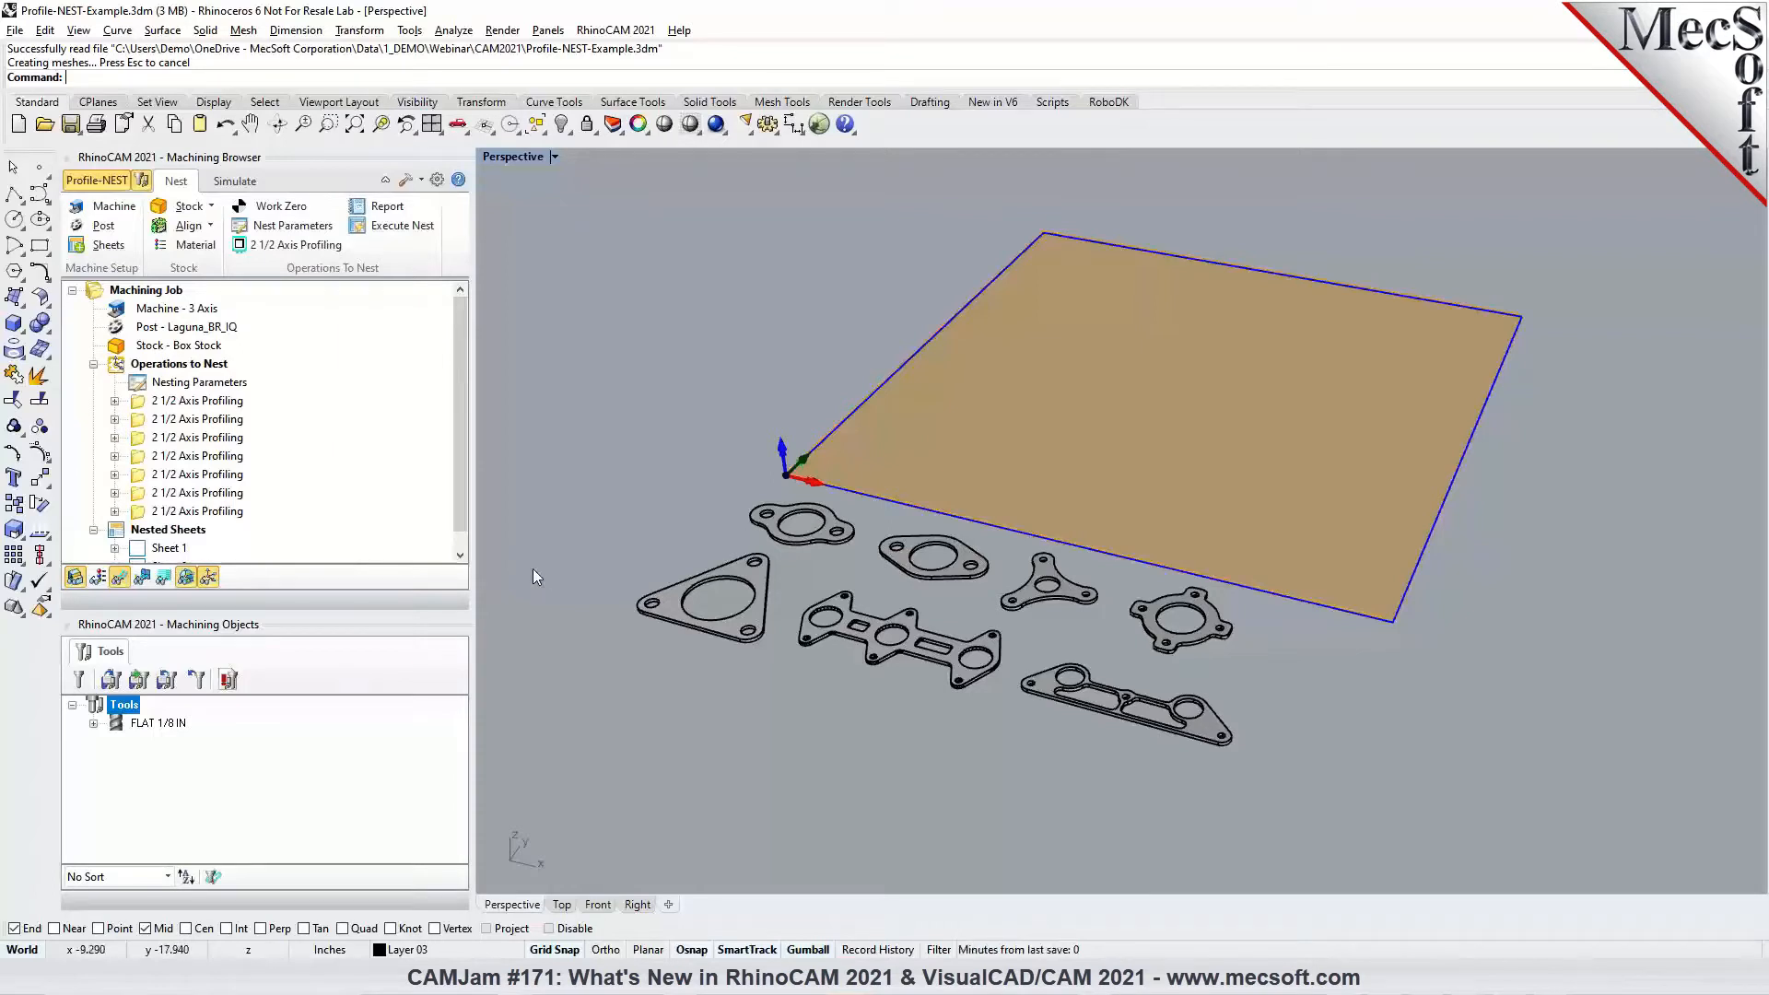
Rename the sheet in the sheet selection as Sheet 4x4 and accept the change
left_click(87, 247)
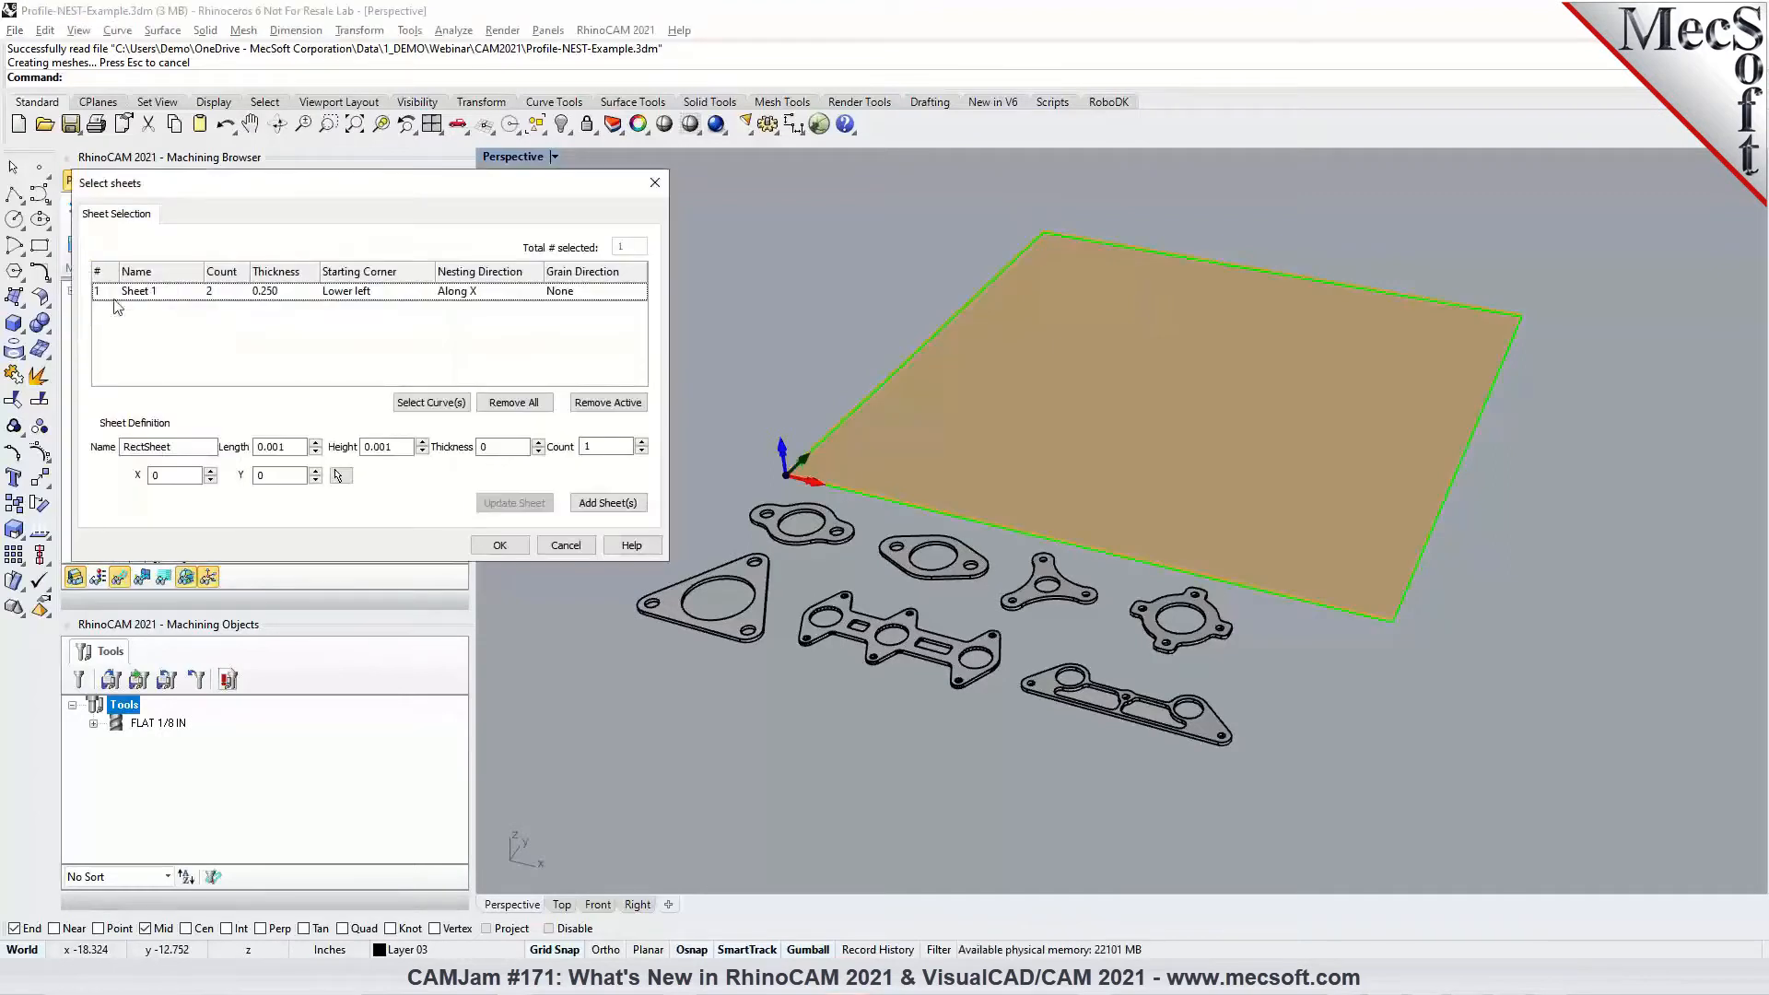
double_click(166, 293)
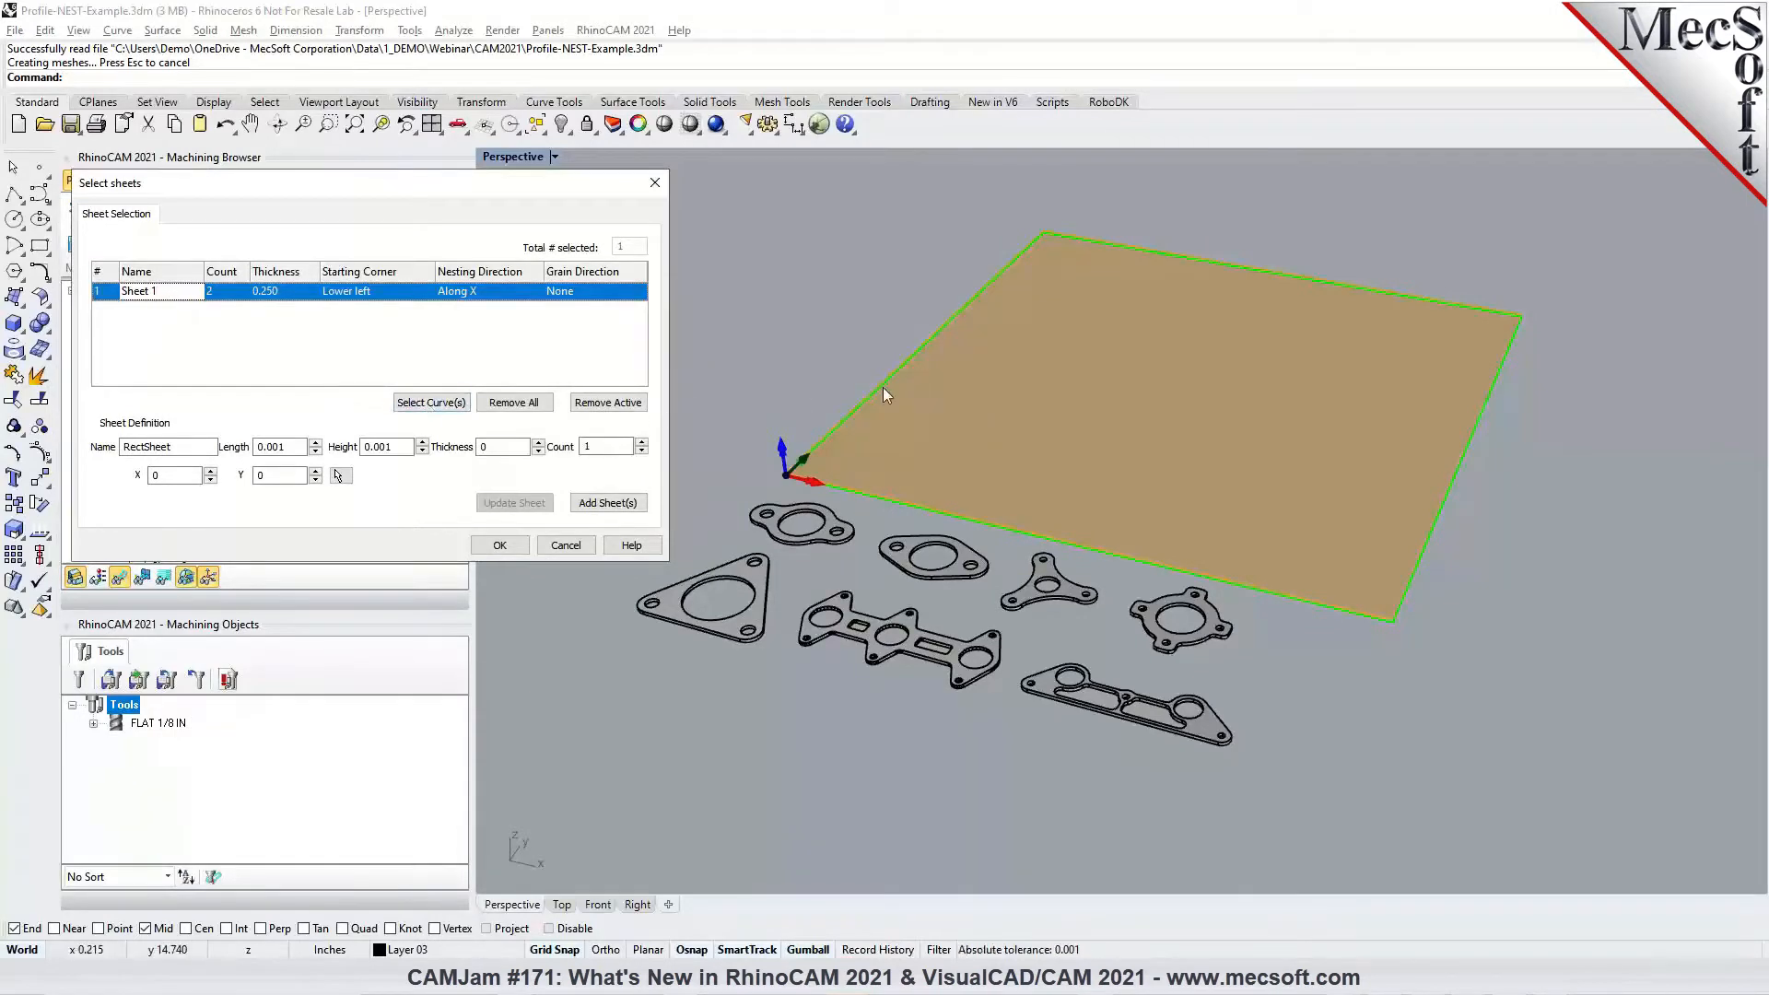
left_click(352, 361)
double_click(163, 293)
type("3")
key("BackSpace")
type("4x4")
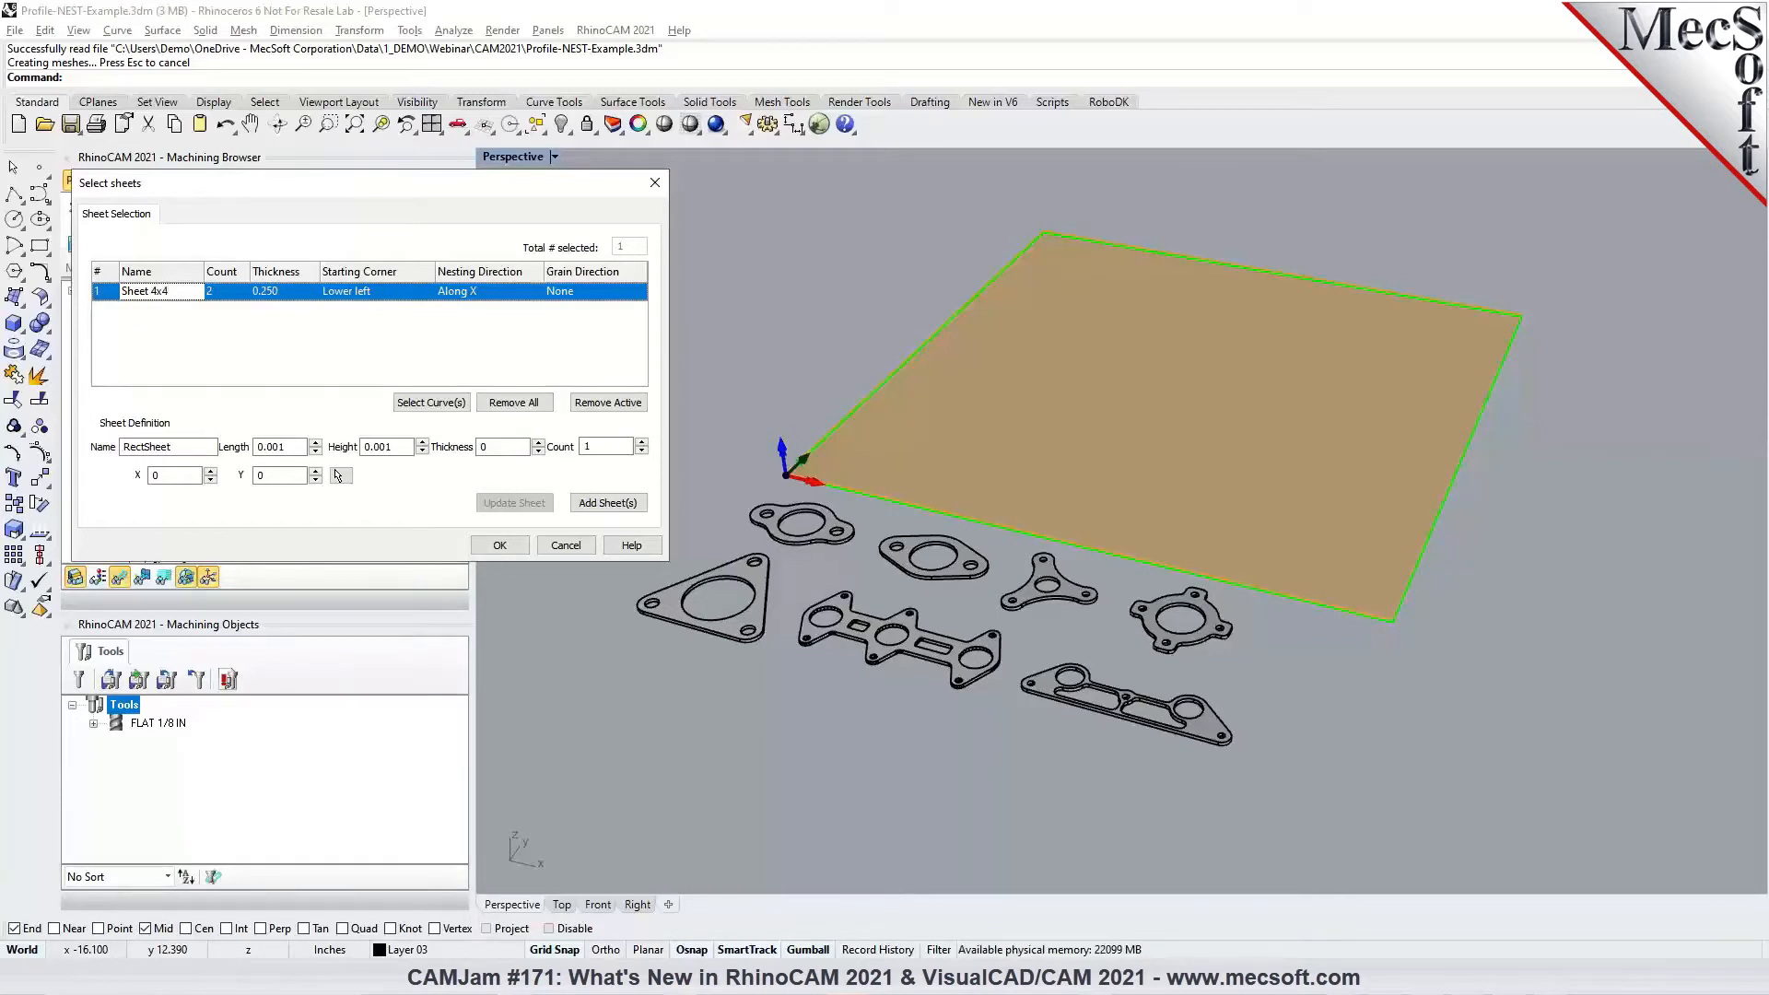
left_click(158, 327)
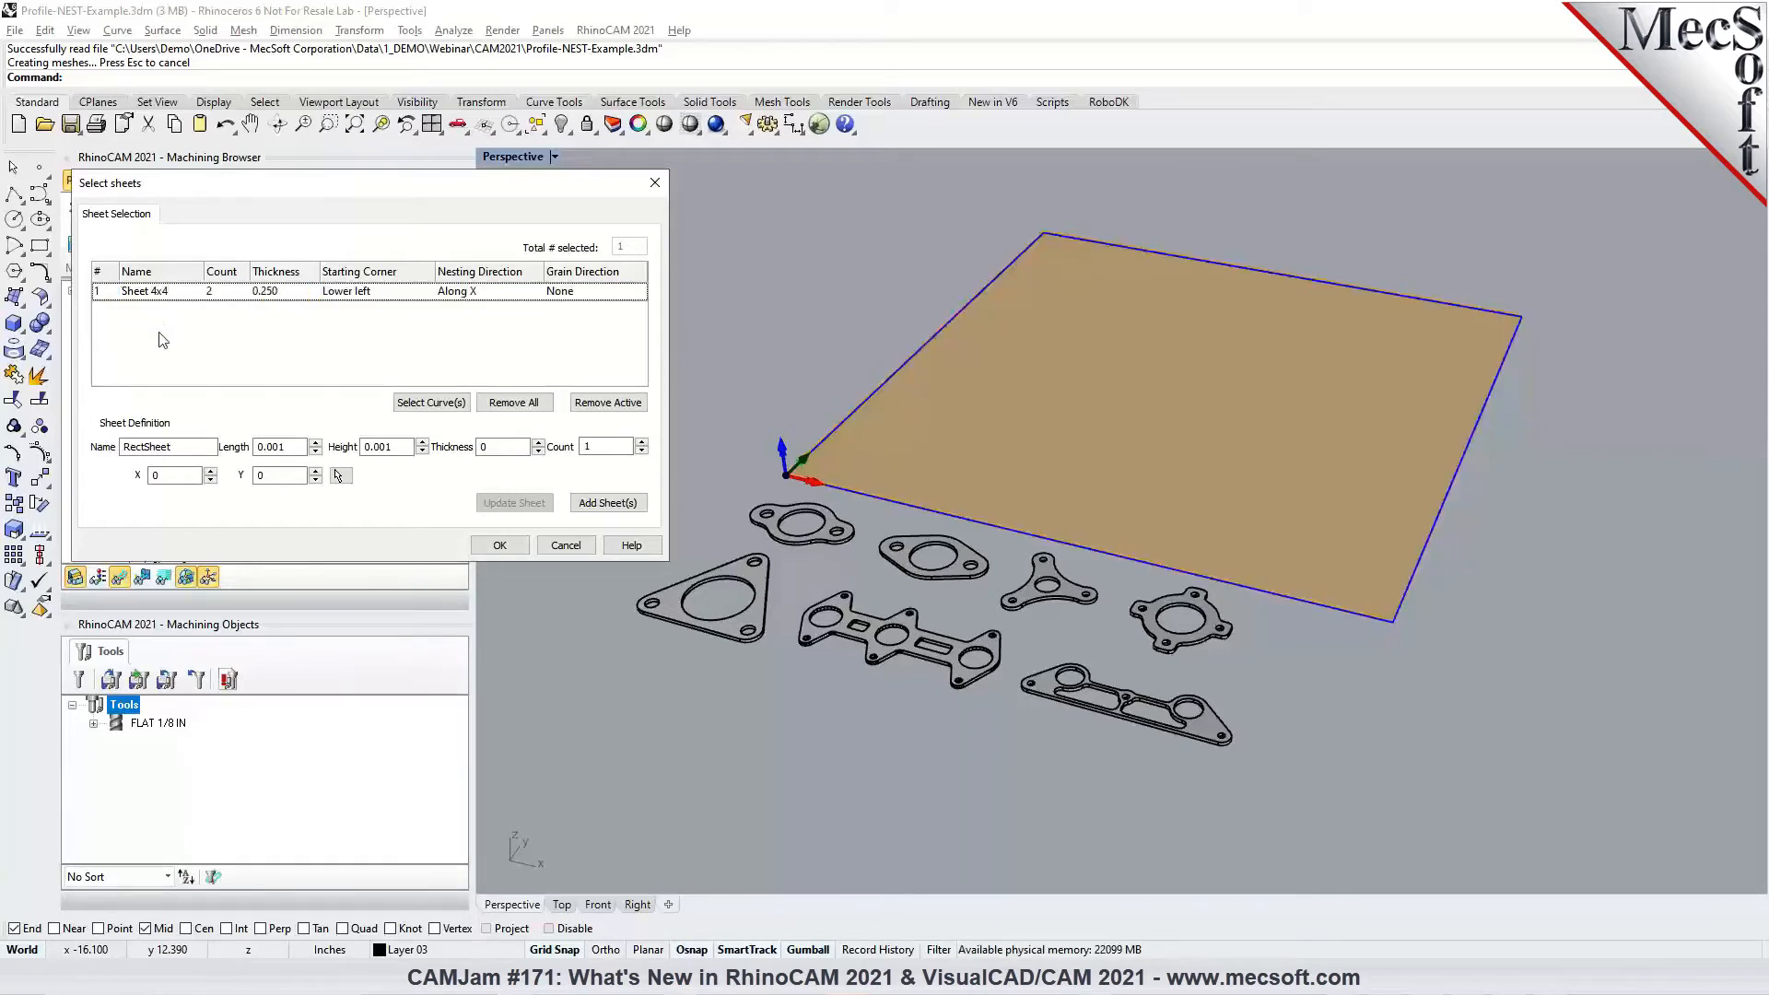
left_click(522, 545)
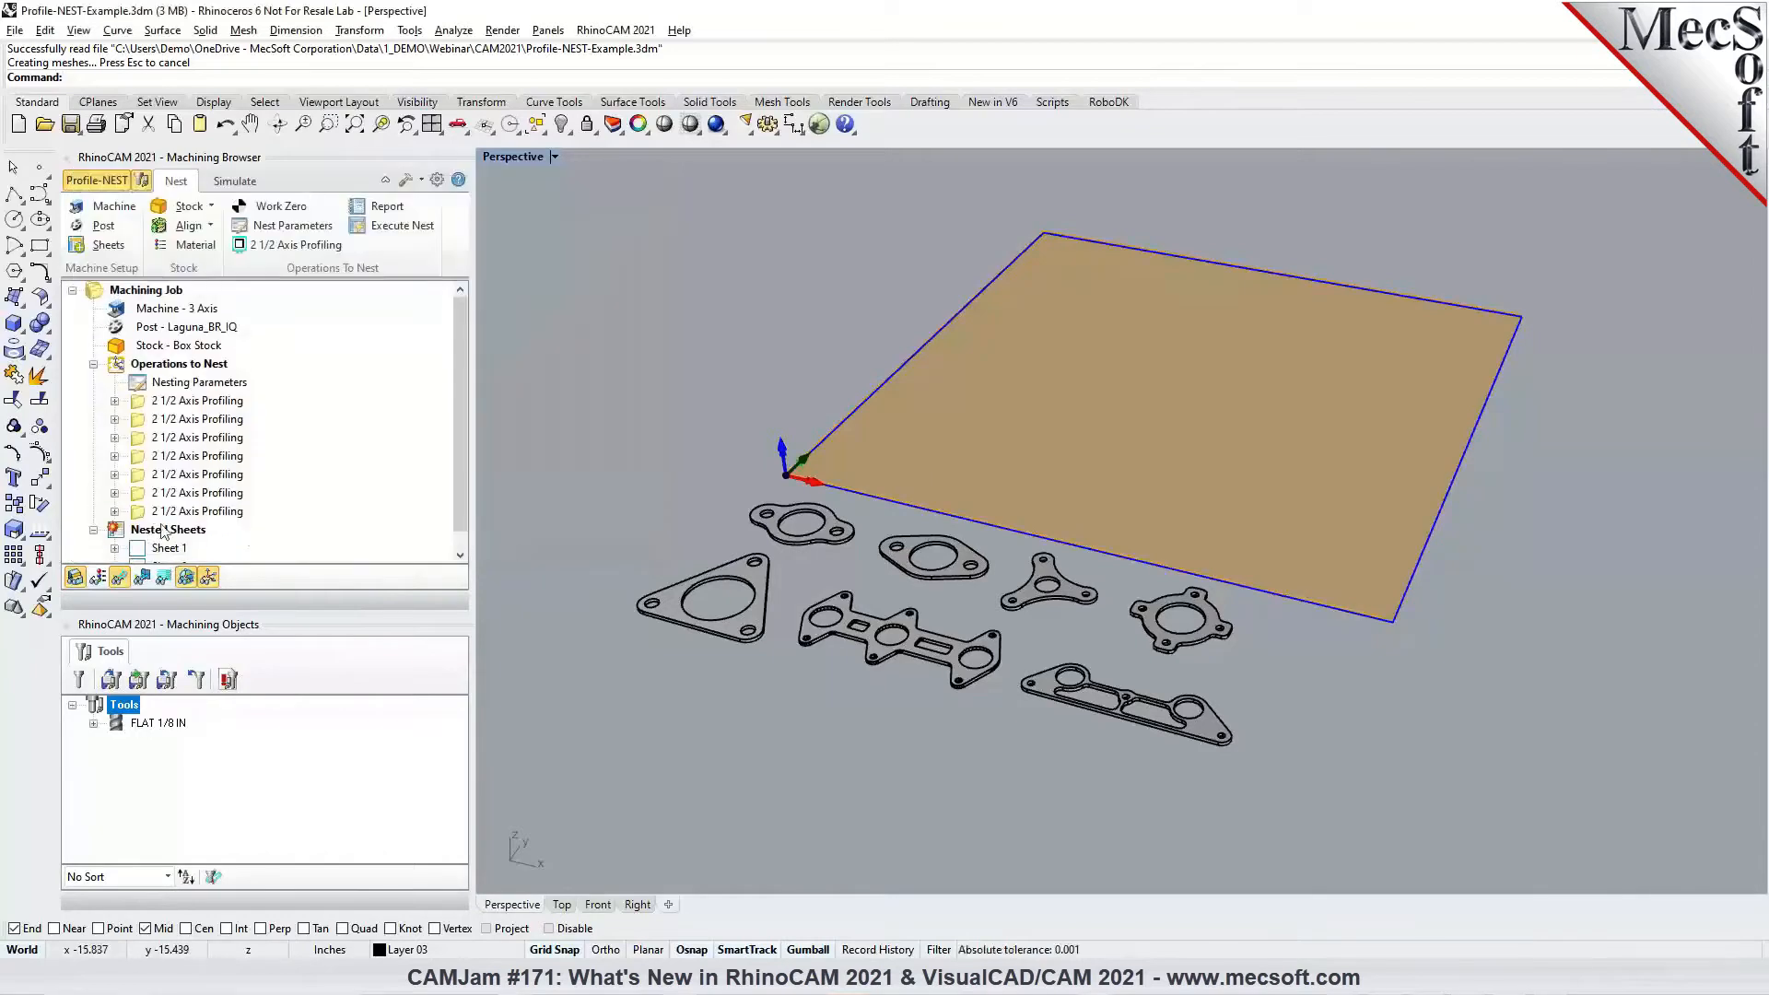
Regenerate the Nested Sheets of the machining job
left_click(133, 531)
right_click(132, 529)
left_click(143, 541)
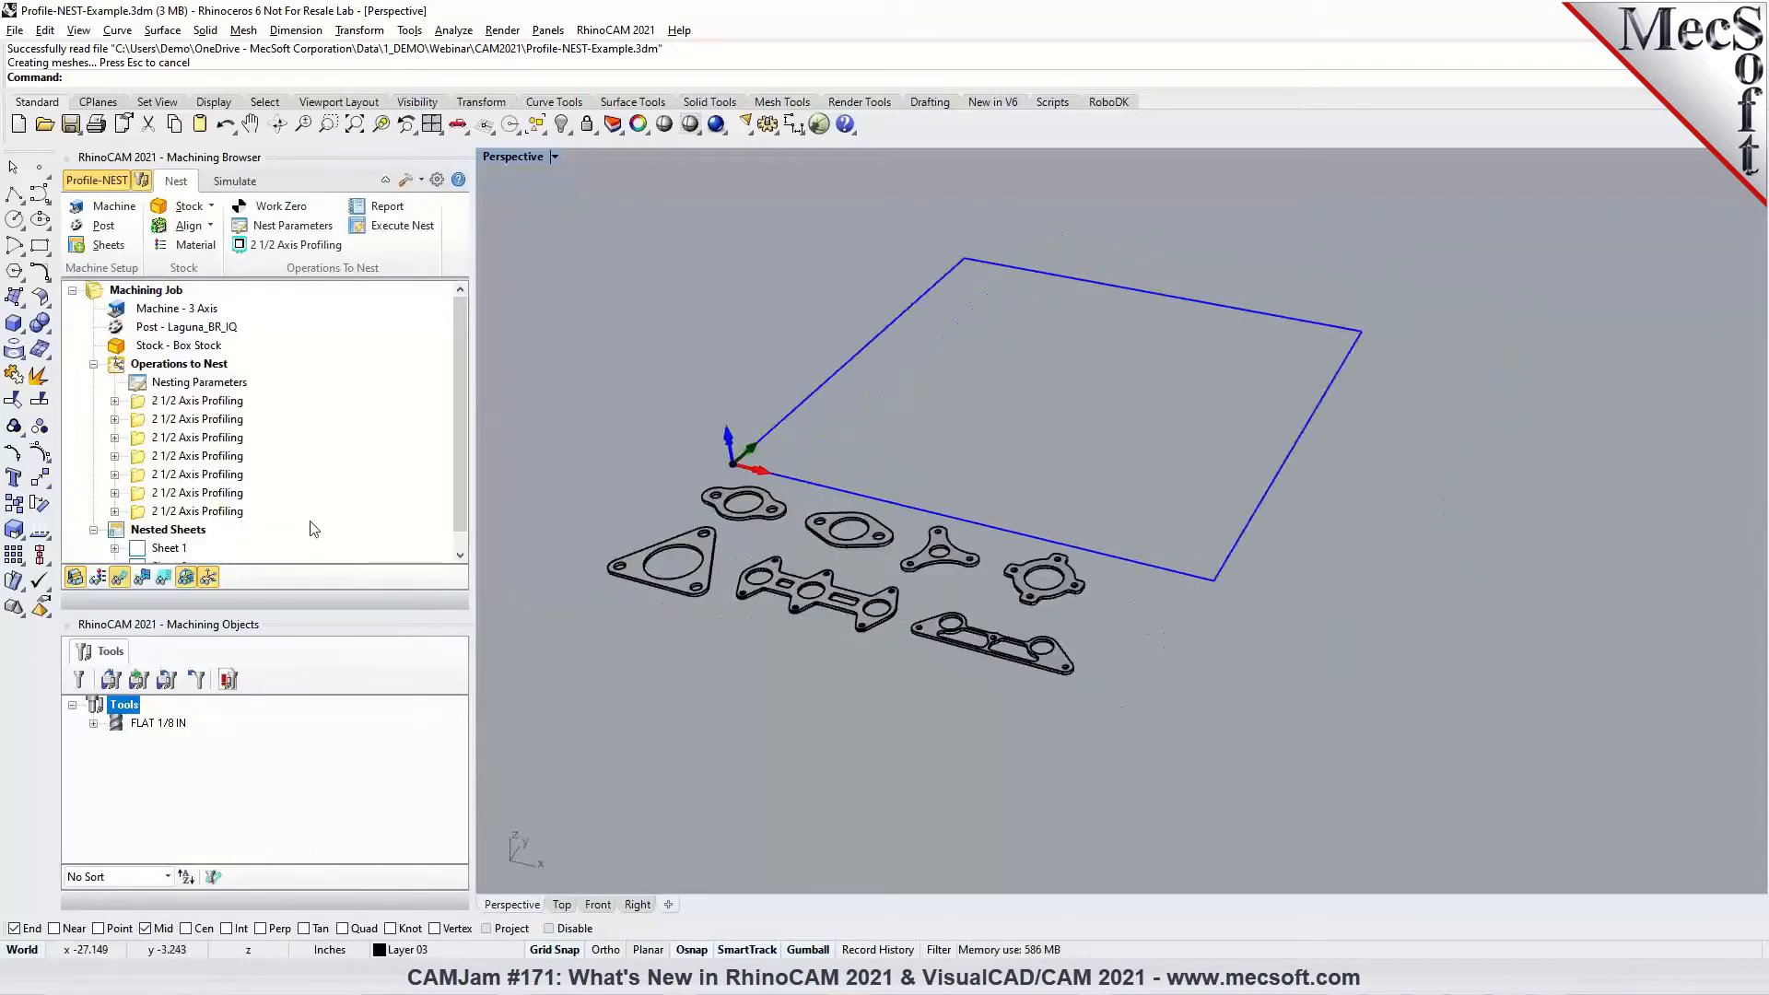
Display the nested toolpaths of Sheet 1 and Sheet 2
scroll(216, 553, "down", 1)
left_click(180, 533)
left_click(180, 549)
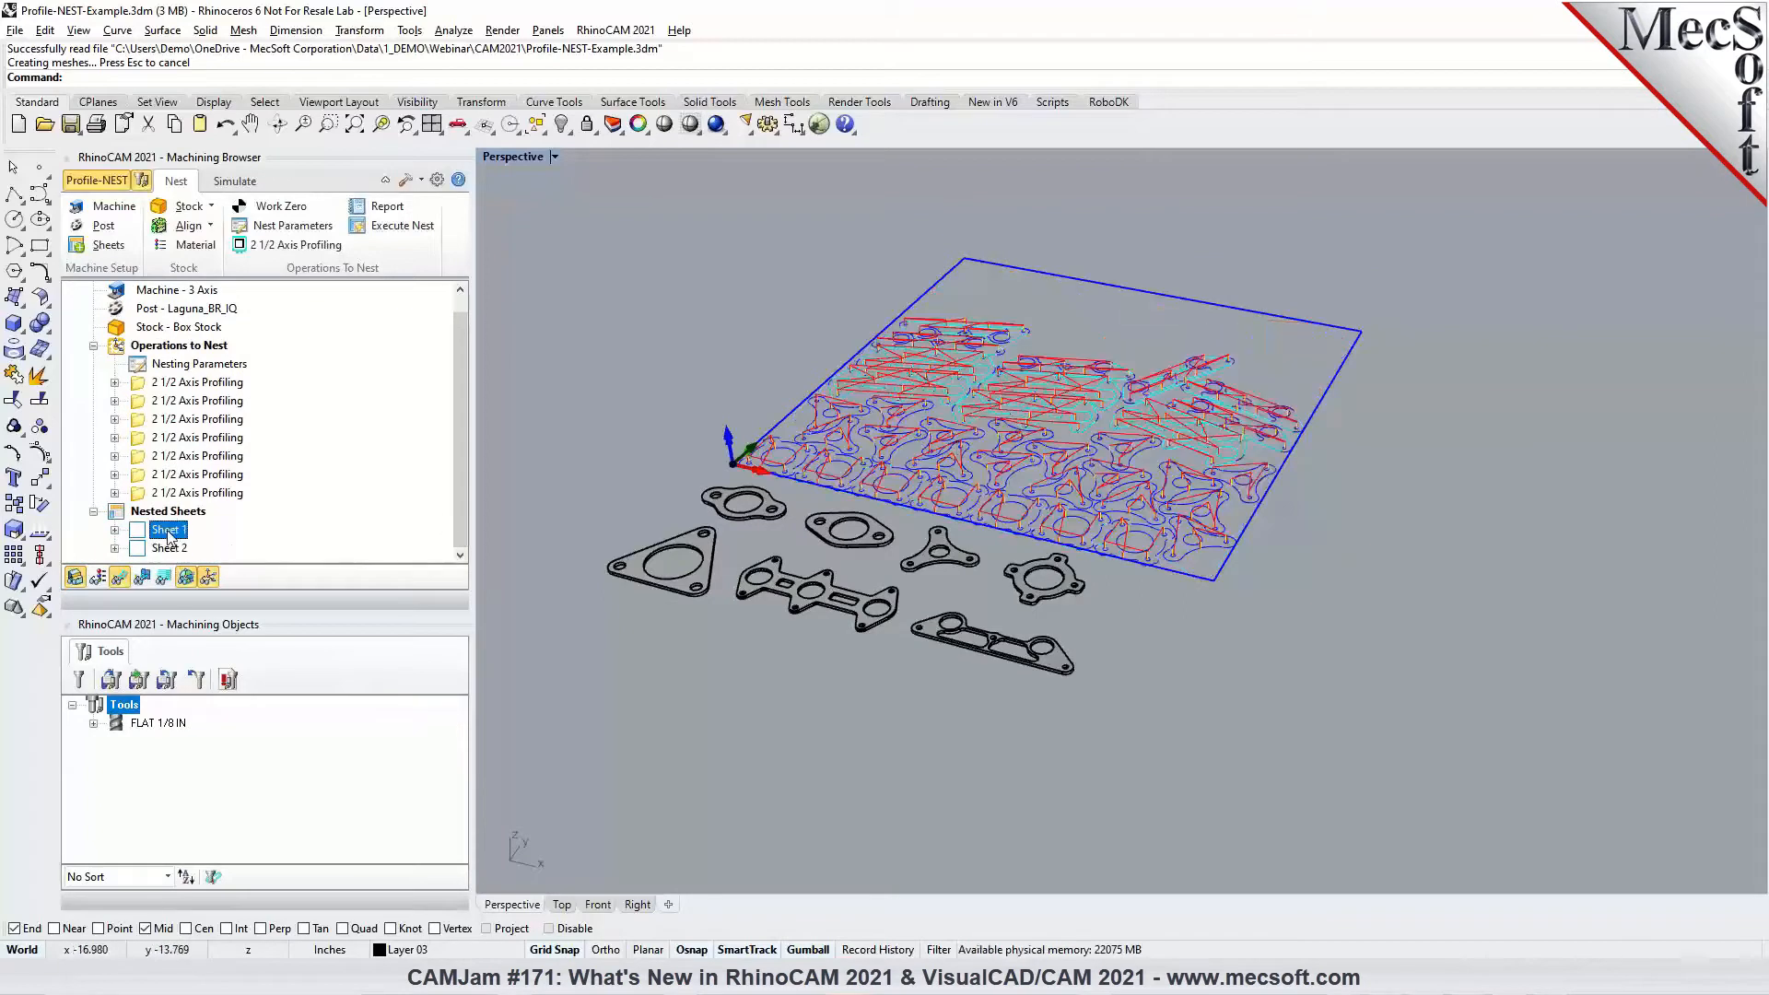
Add a second sheet named RectSheet to the sheet selection with length 48, height 48, thickness 0.25 and count 1
left_click(167, 533)
left_click(169, 551)
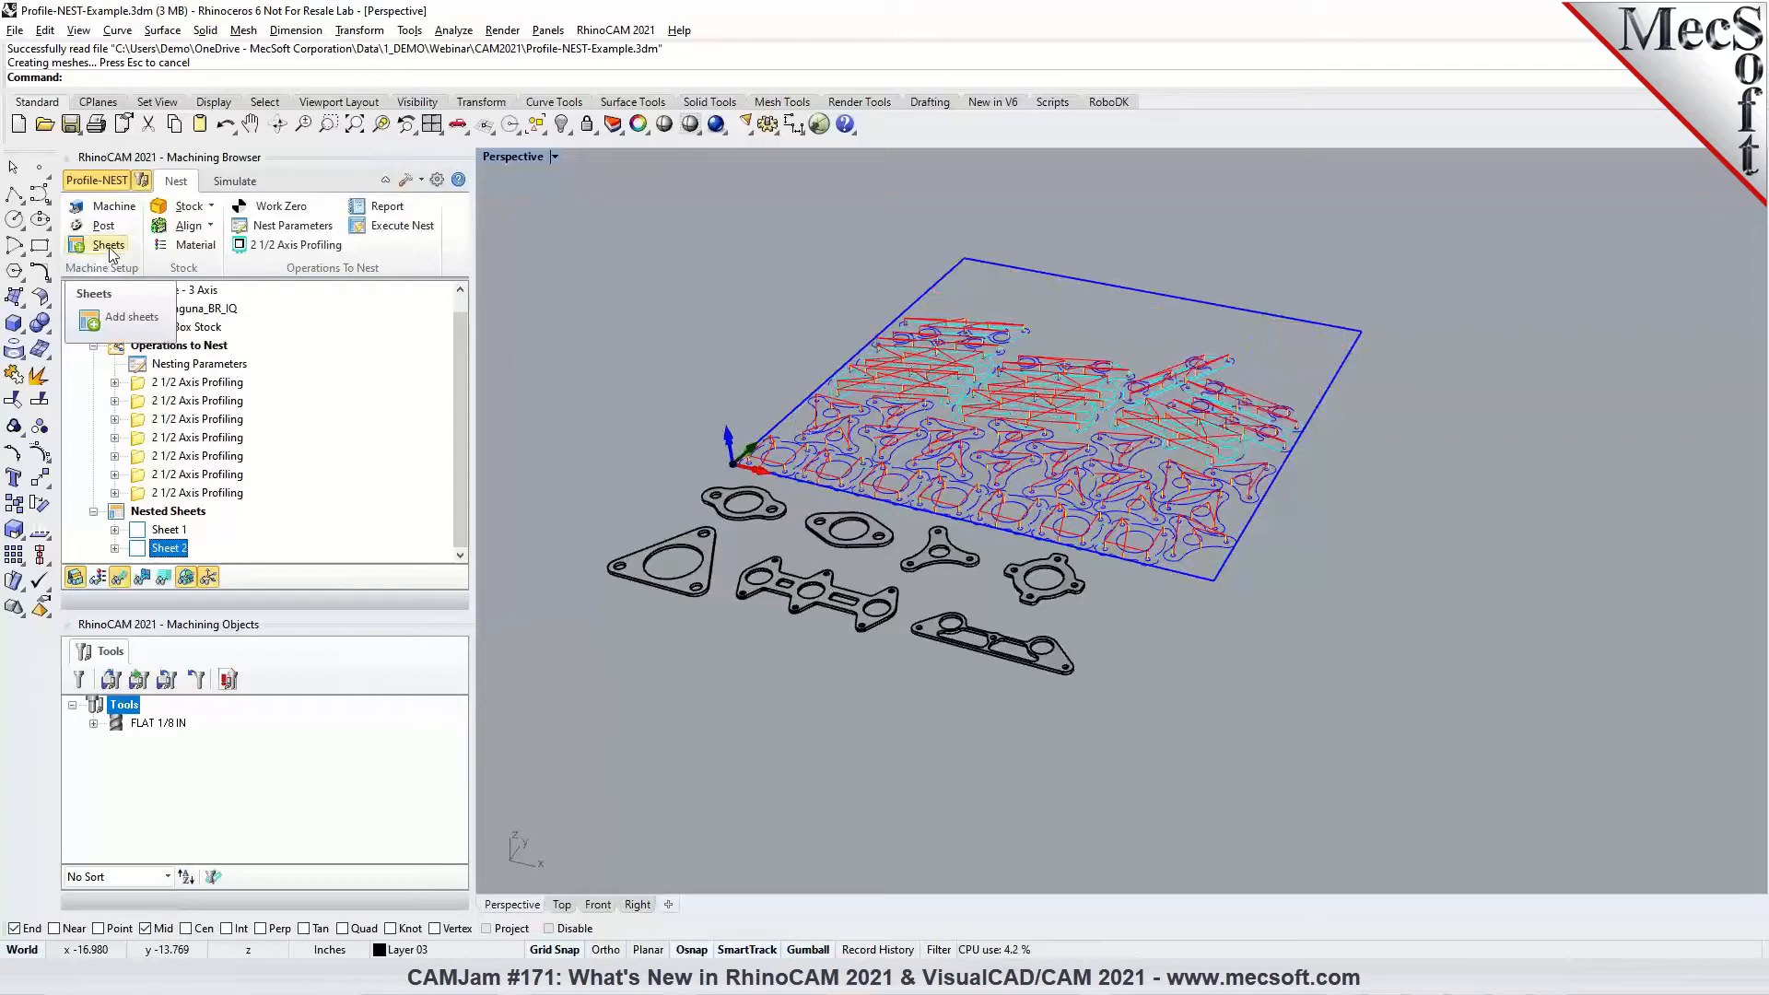
left_click(108, 247)
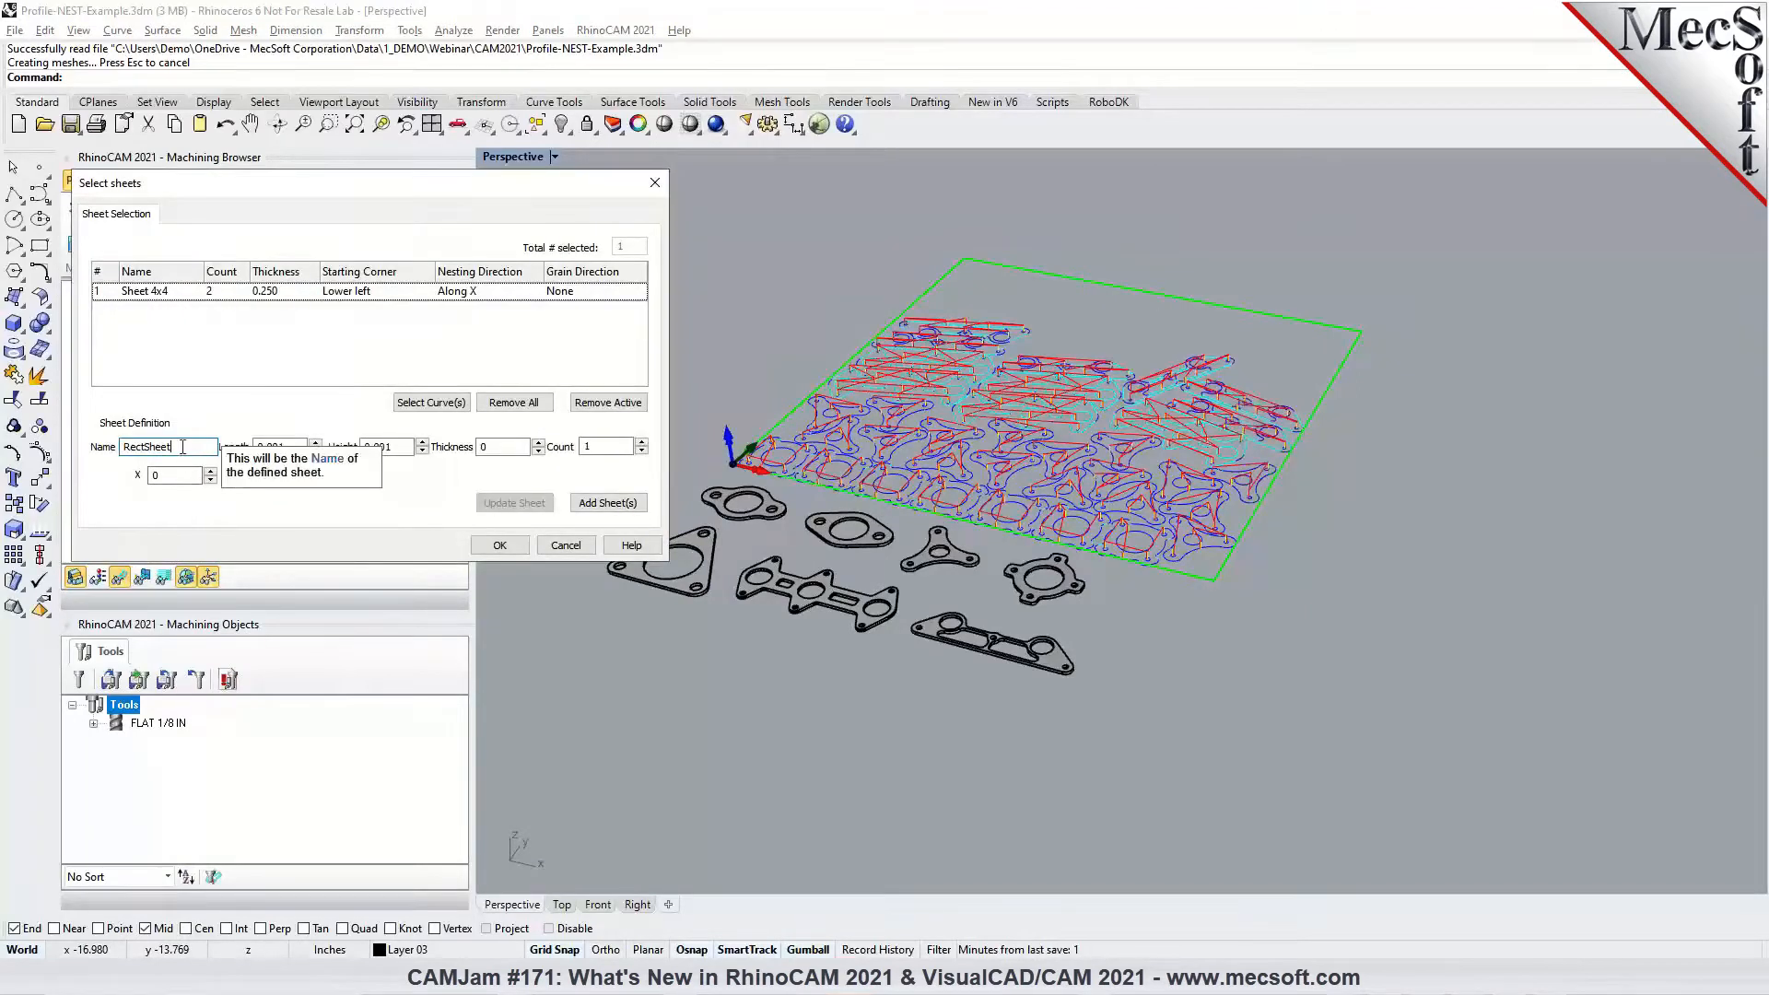
left_click_drag(296, 449, 247, 448)
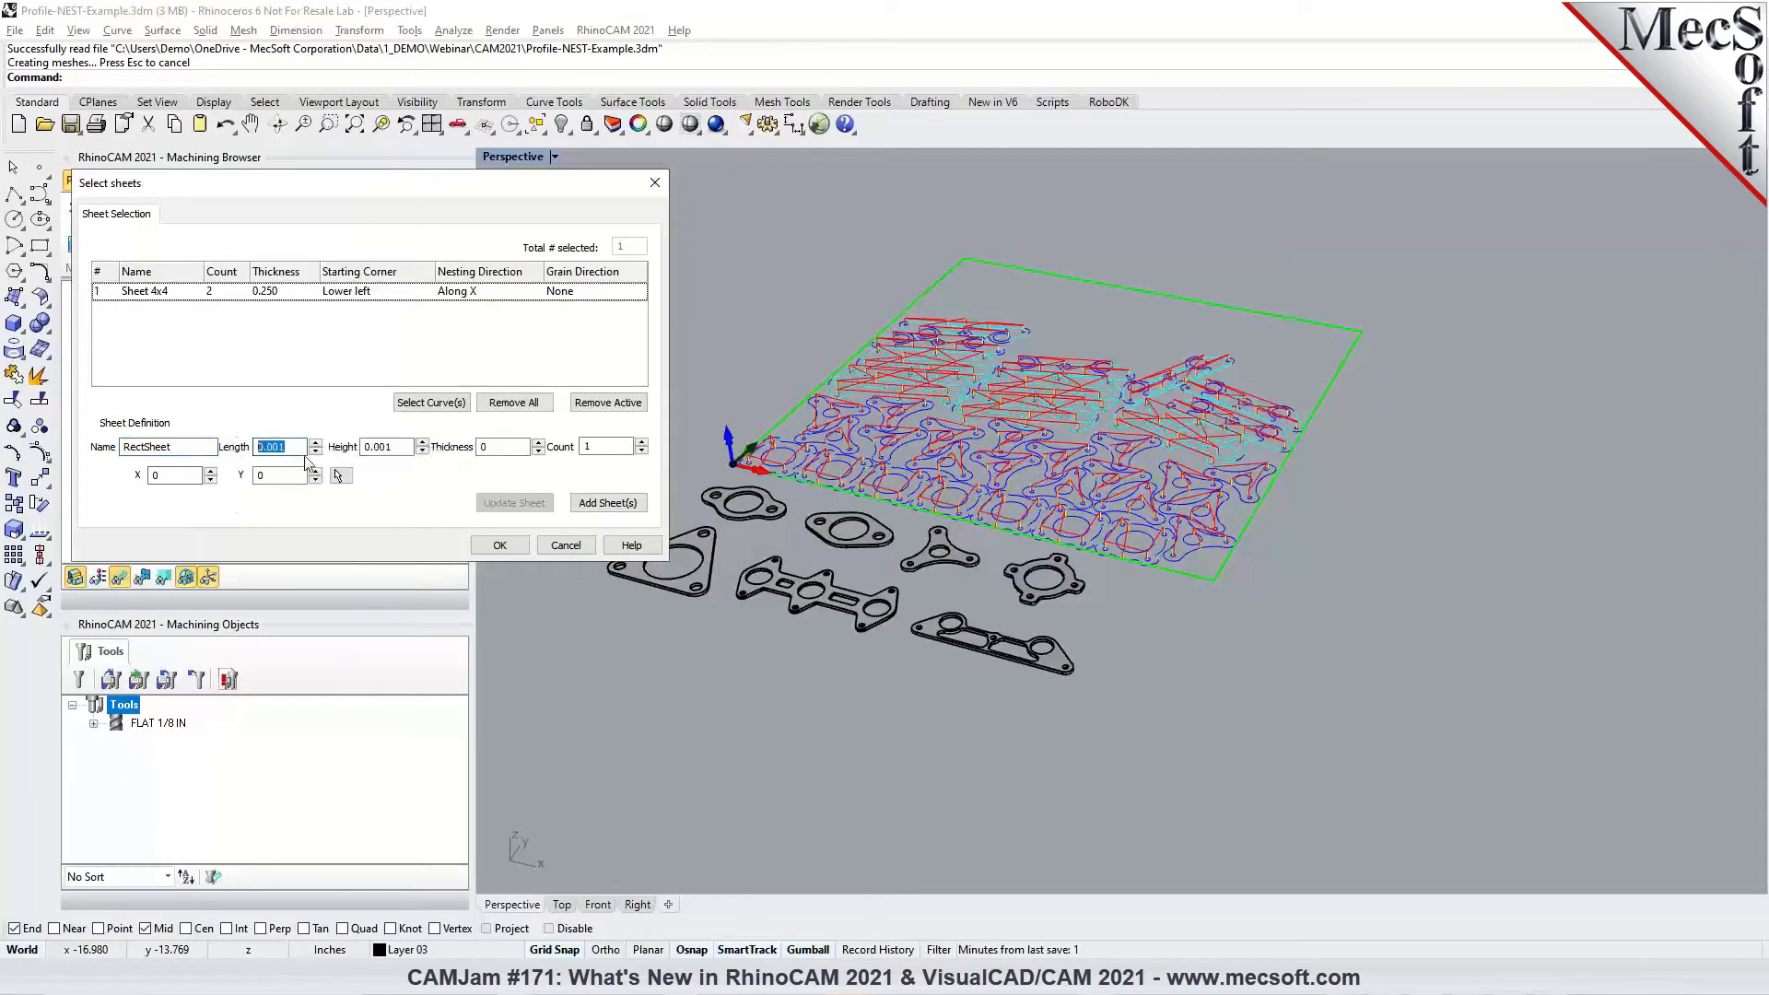
type("48")
key("Tab")
type("48")
key("Tab")
type("0.25")
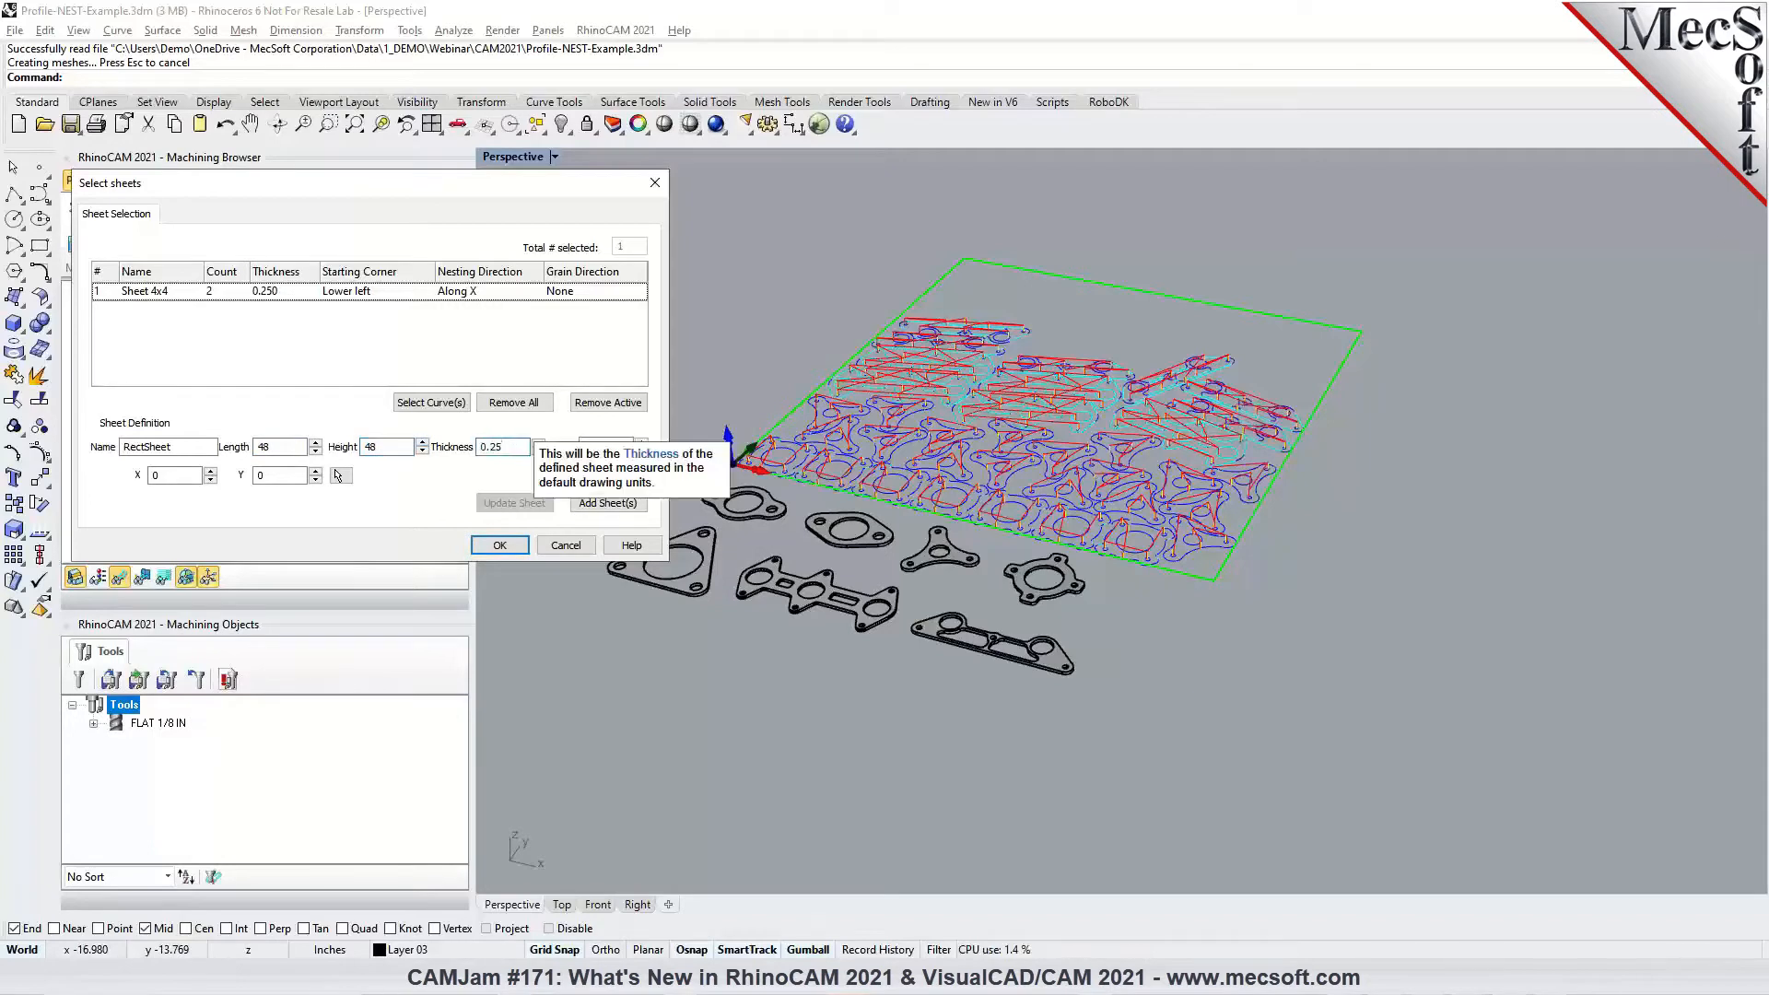
left_click(608, 502)
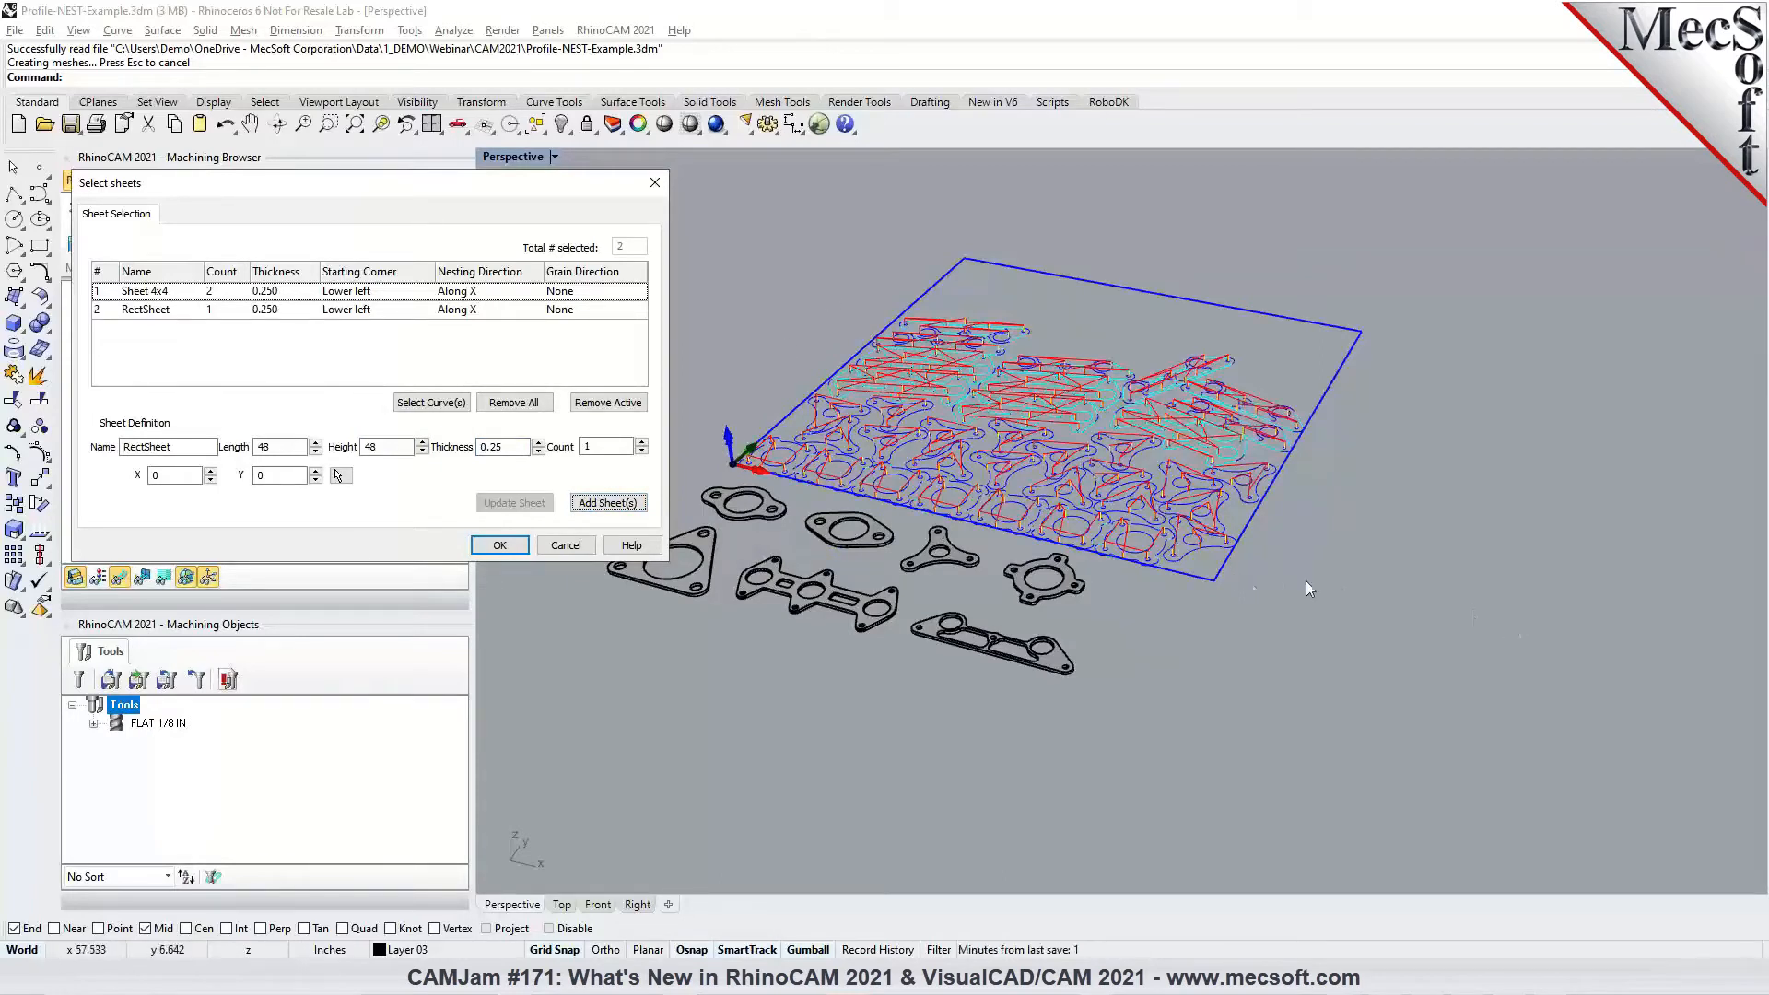
Set the X position of RectSheet to 50 and update the sheet definition
left_click(171, 477)
key("BackSpace")
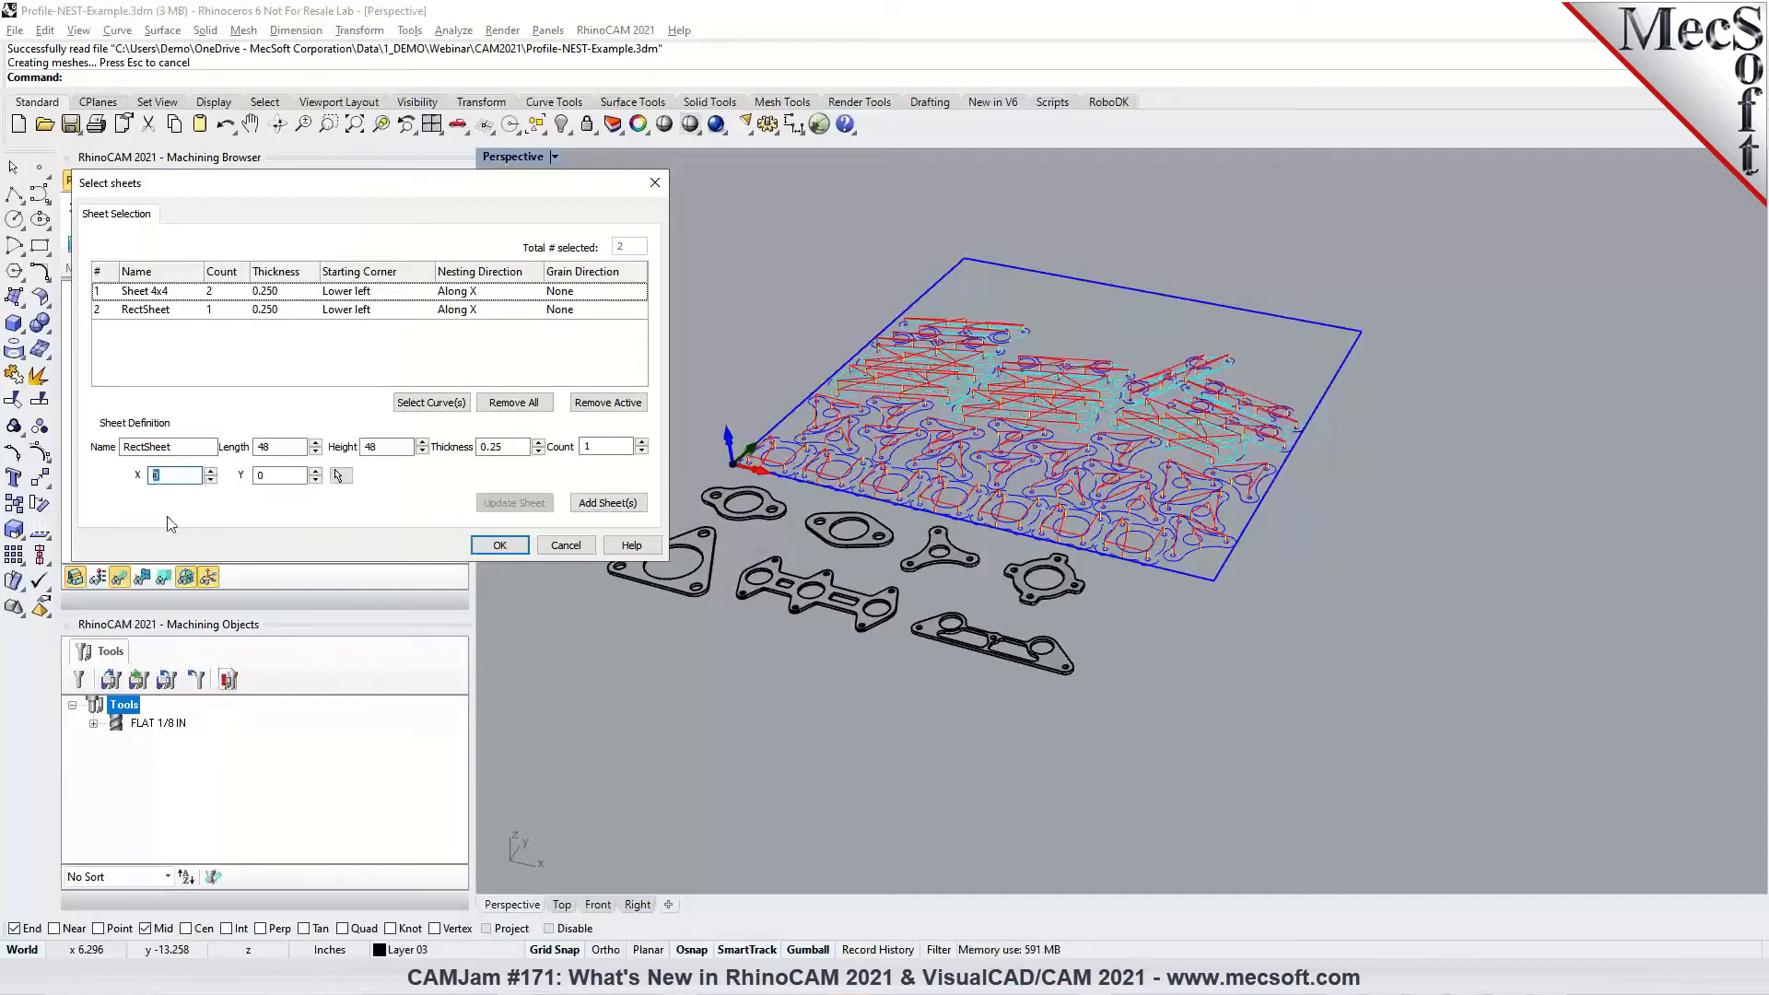
type("50")
left_click(100, 309)
left_click(150, 477)
key("BackSpace")
type("50")
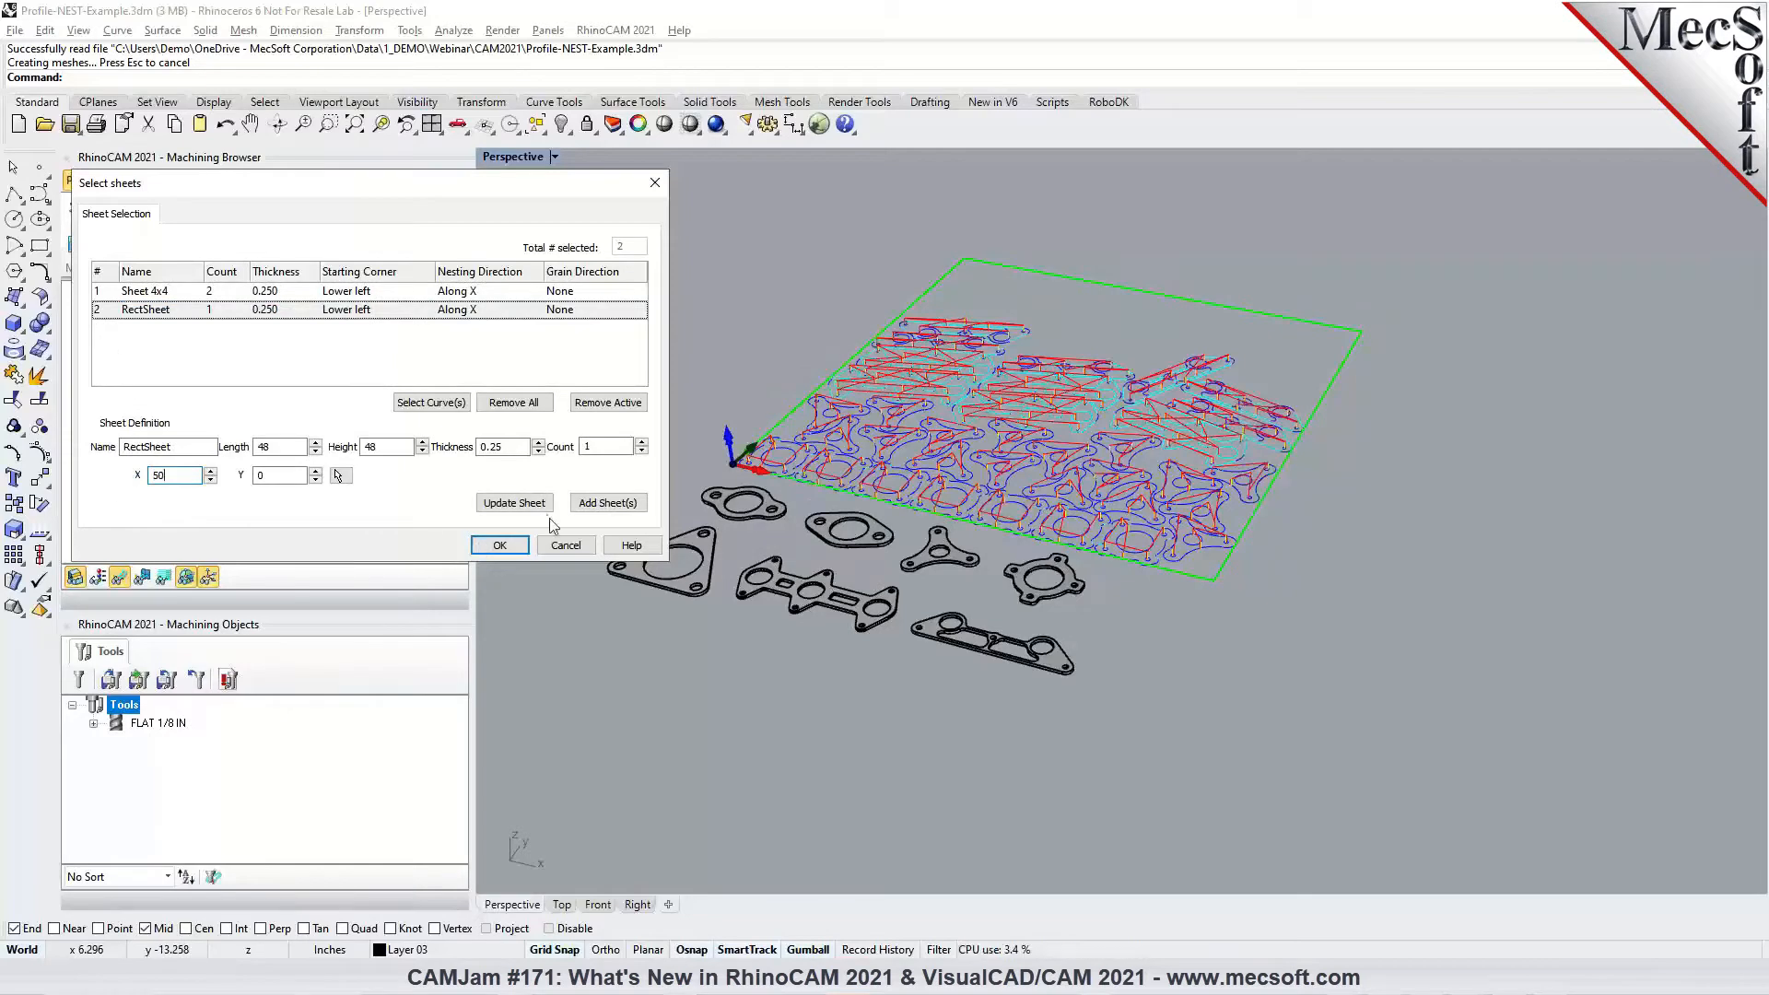
left_click(542, 510)
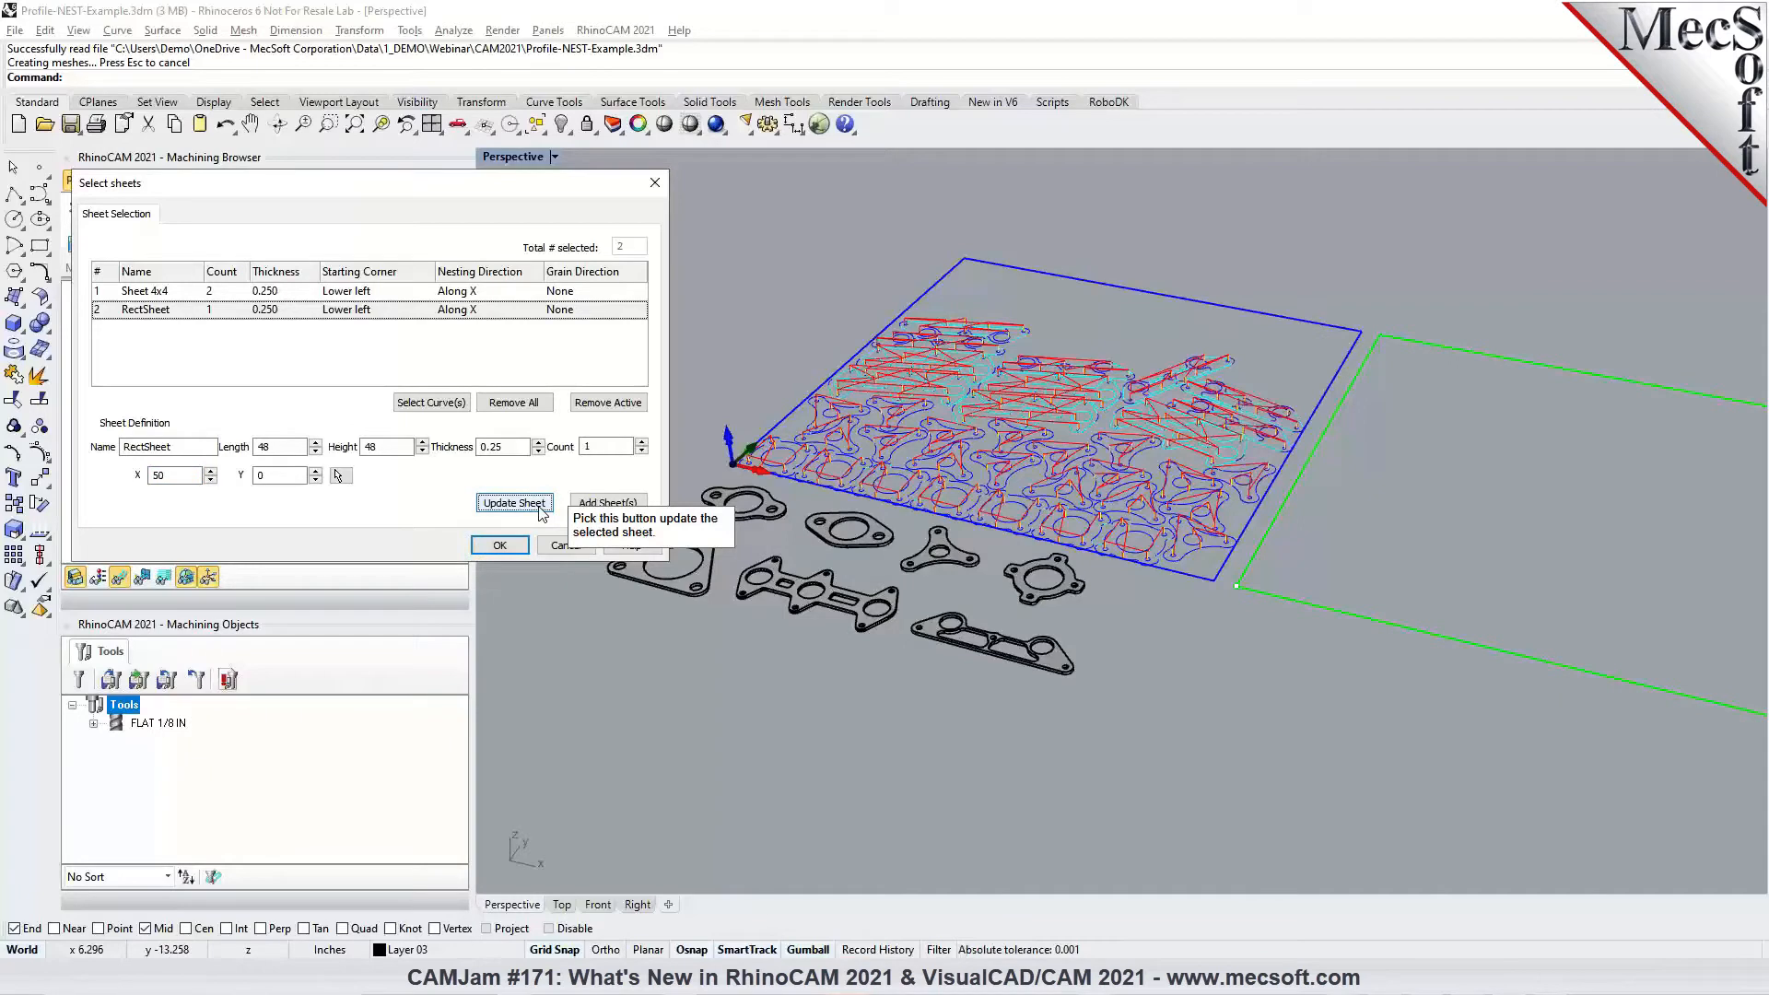
left_click(521, 510)
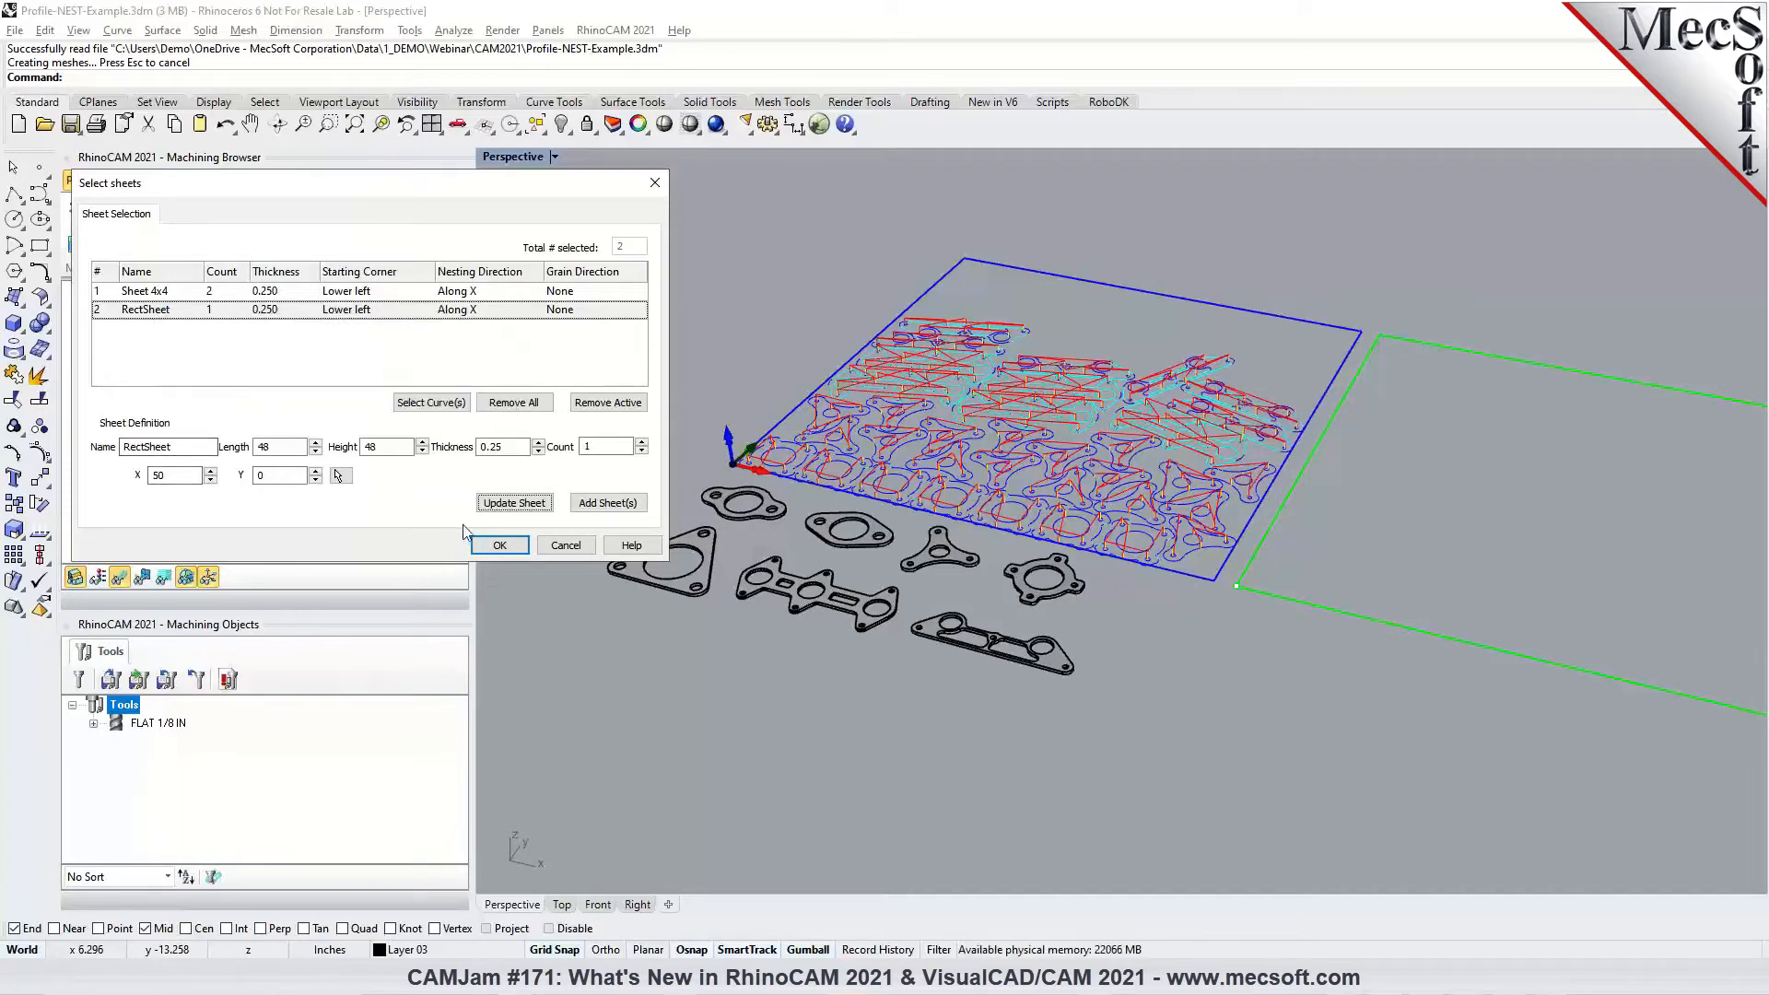
Set the count of Sheet 4x4 to 1 and accept the sheet selection
double_click(212, 291)
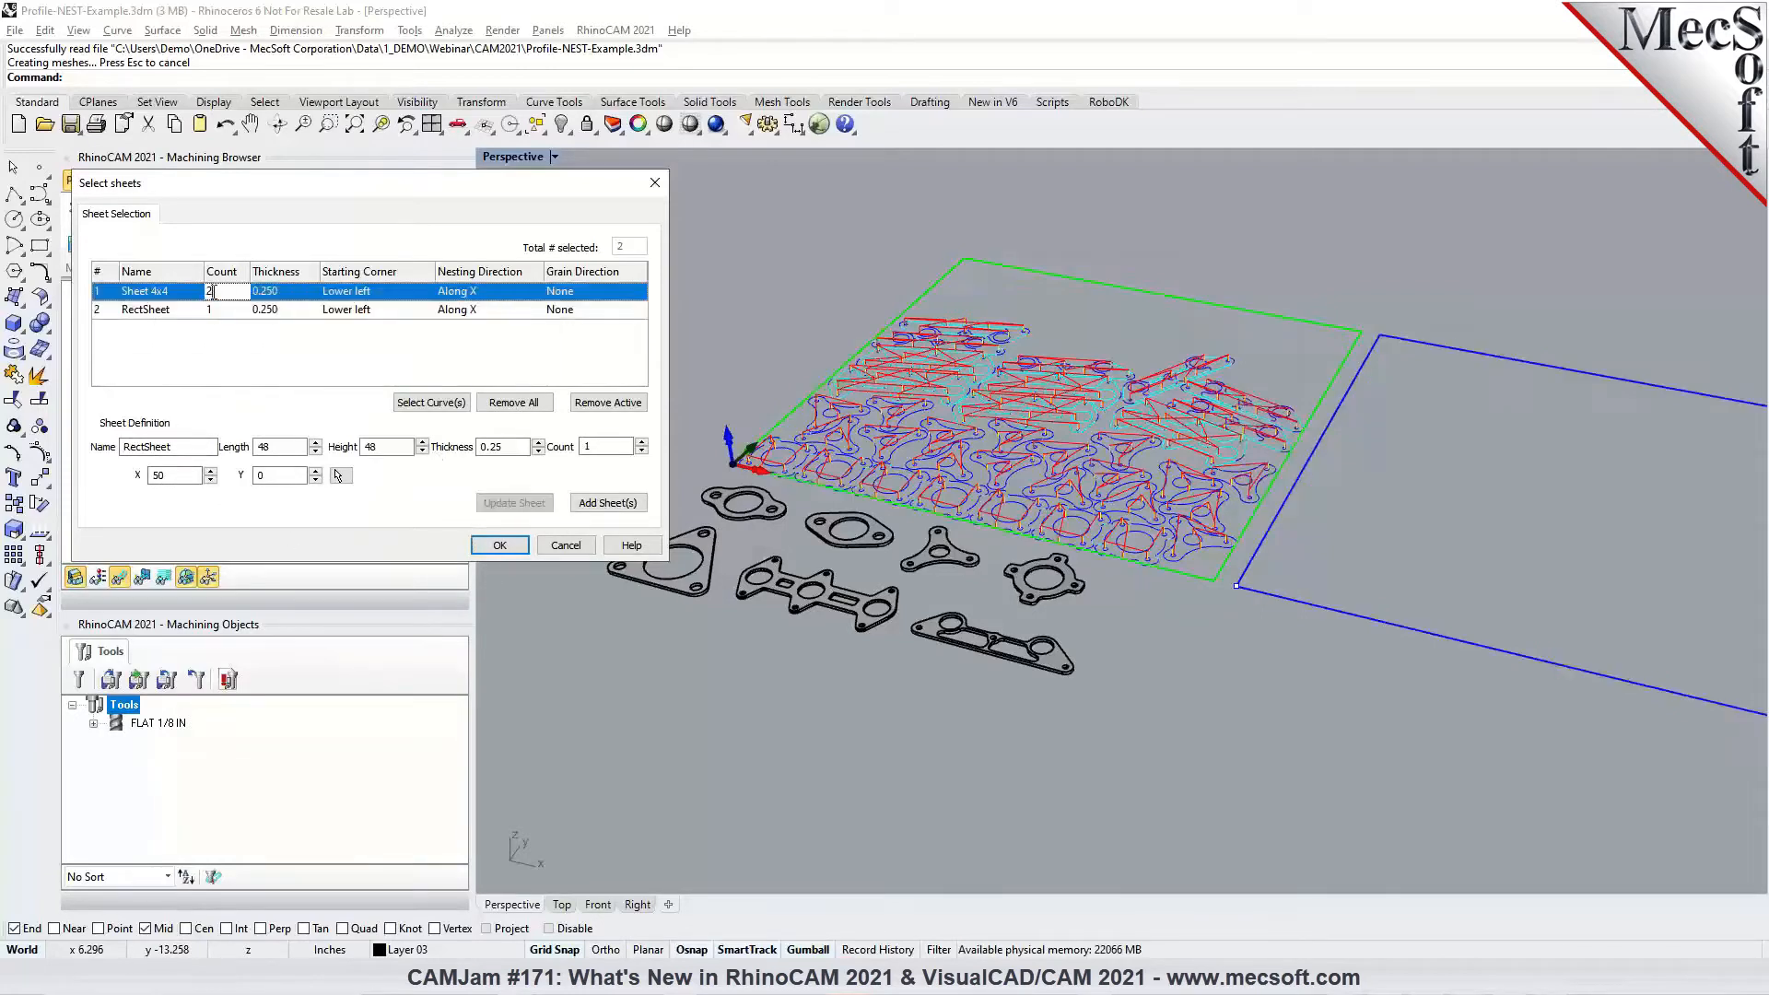
double_click(209, 292)
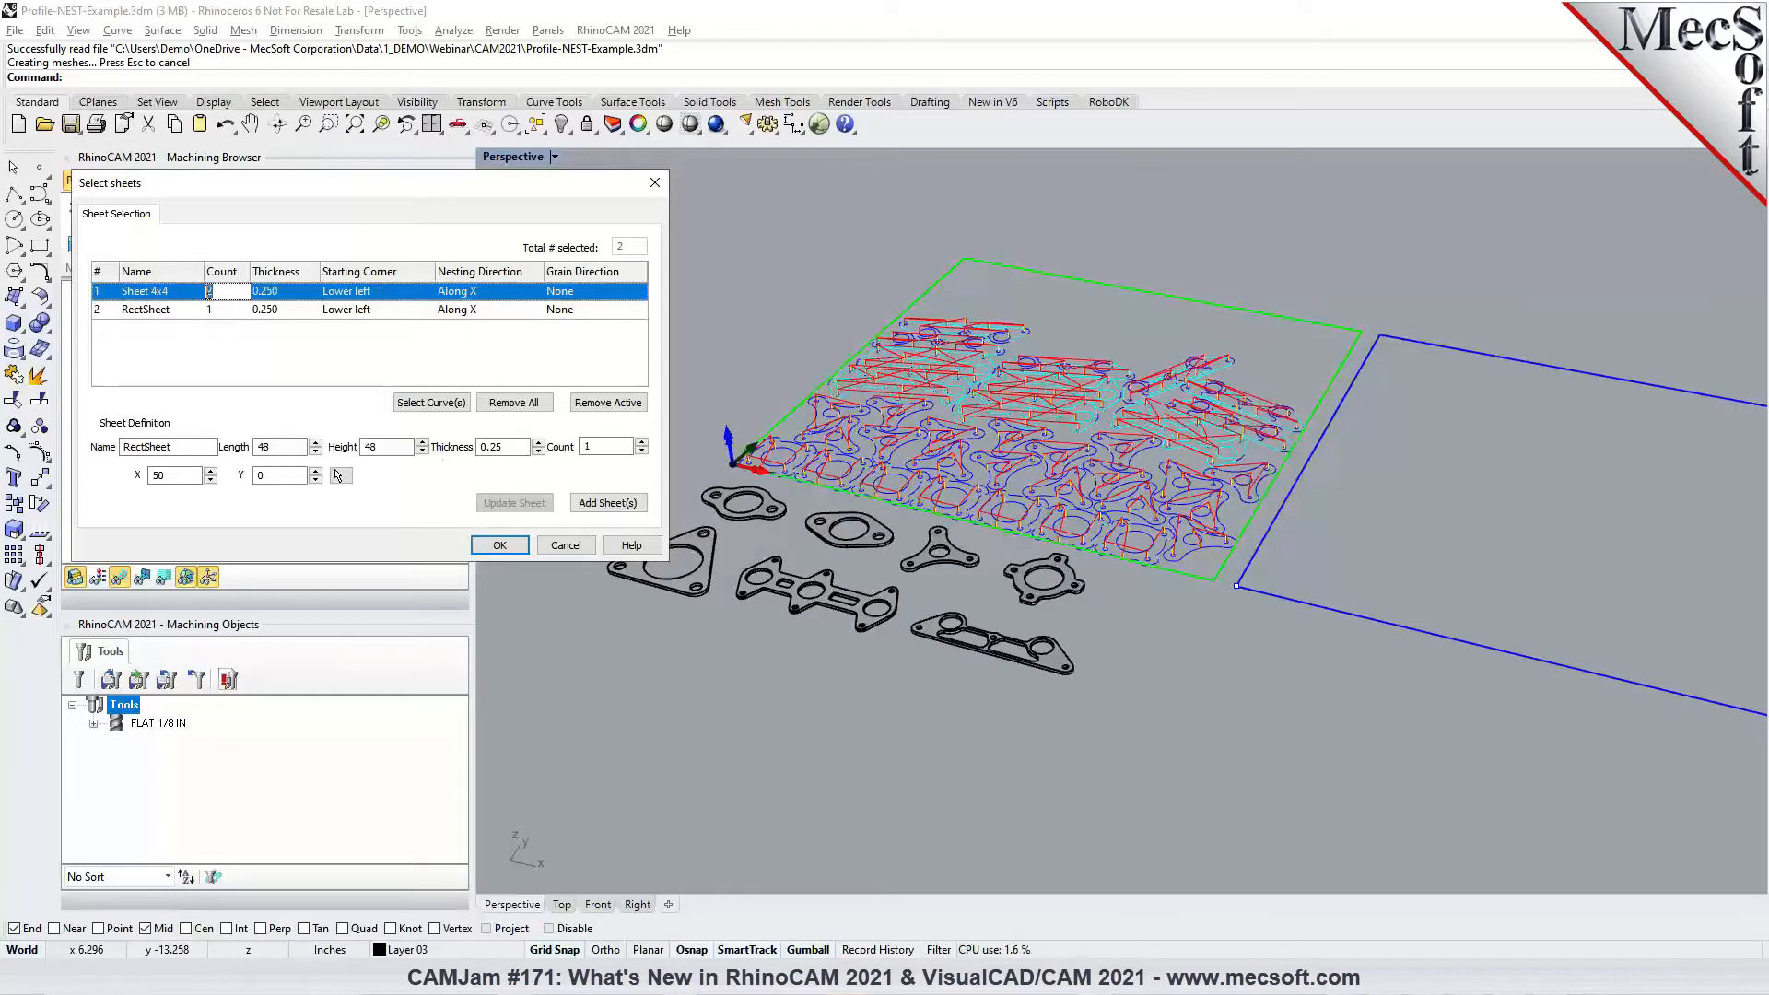
left_click(489, 549)
Regenerate the Nested Sheets using the two defined sheets
left_click(171, 511)
right_click(173, 512)
left_click(186, 526)
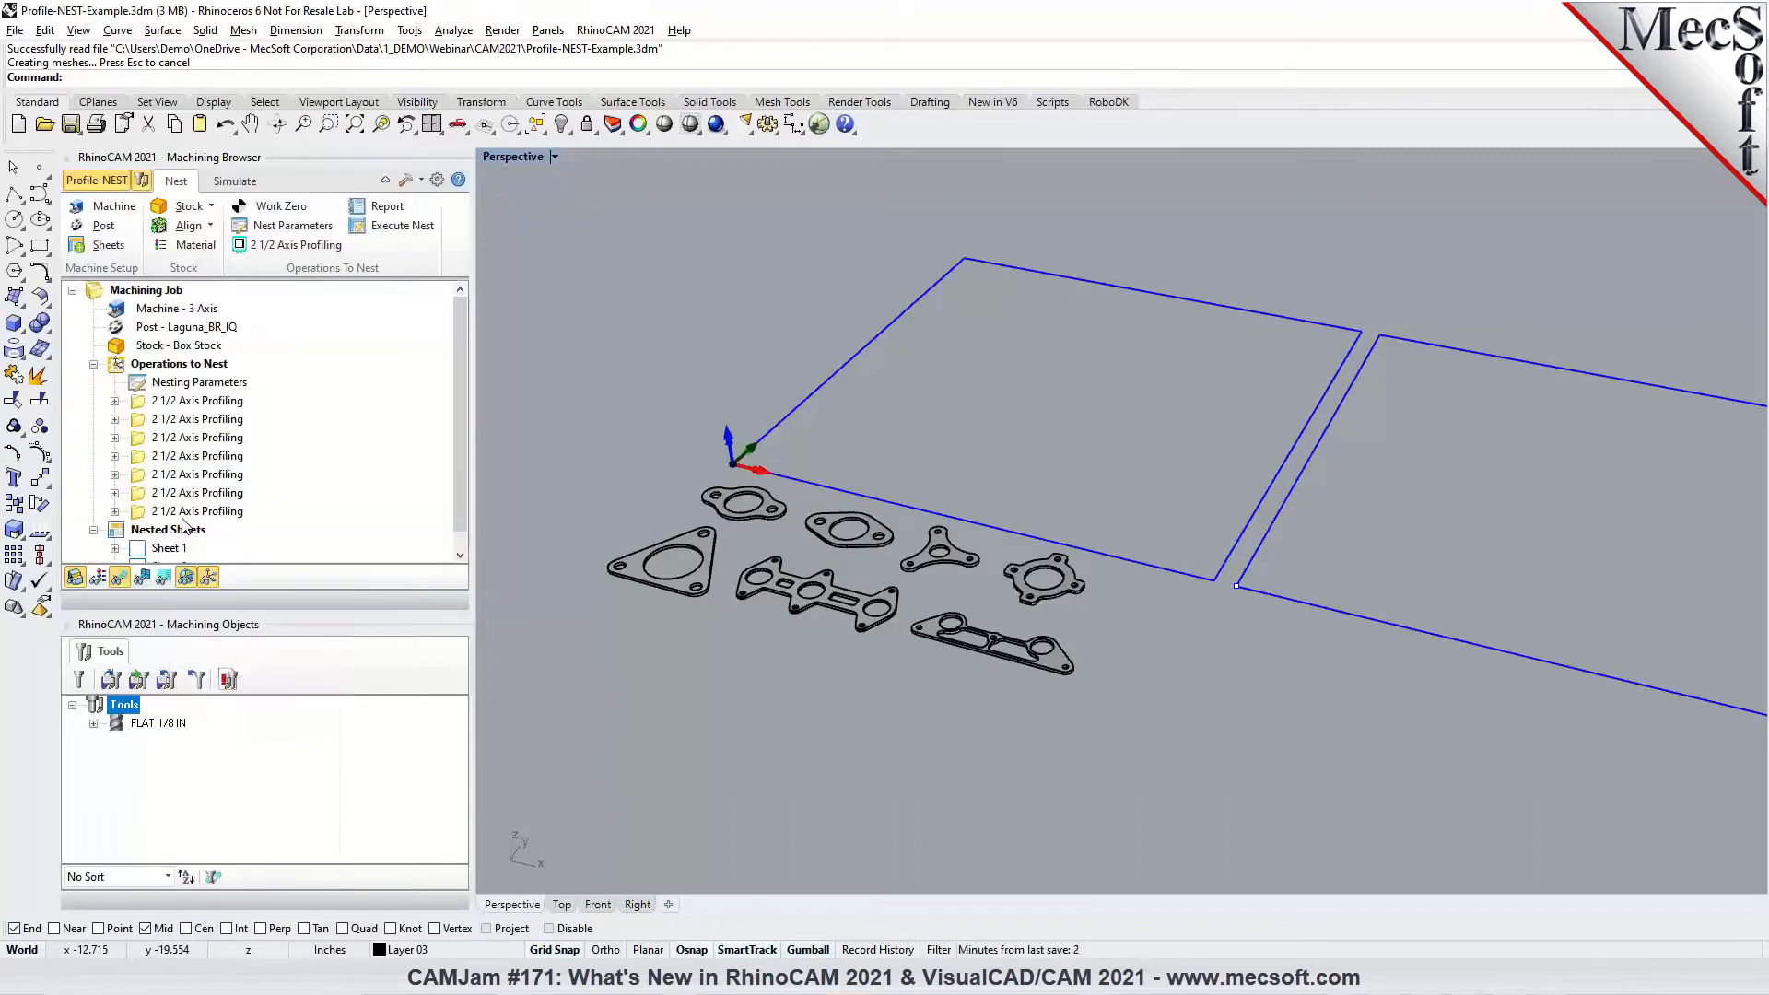
Show the nested toolpaths of Sheet 1 and Sheet 2 on the two side-by-side sheet outlines
left_click(167, 531)
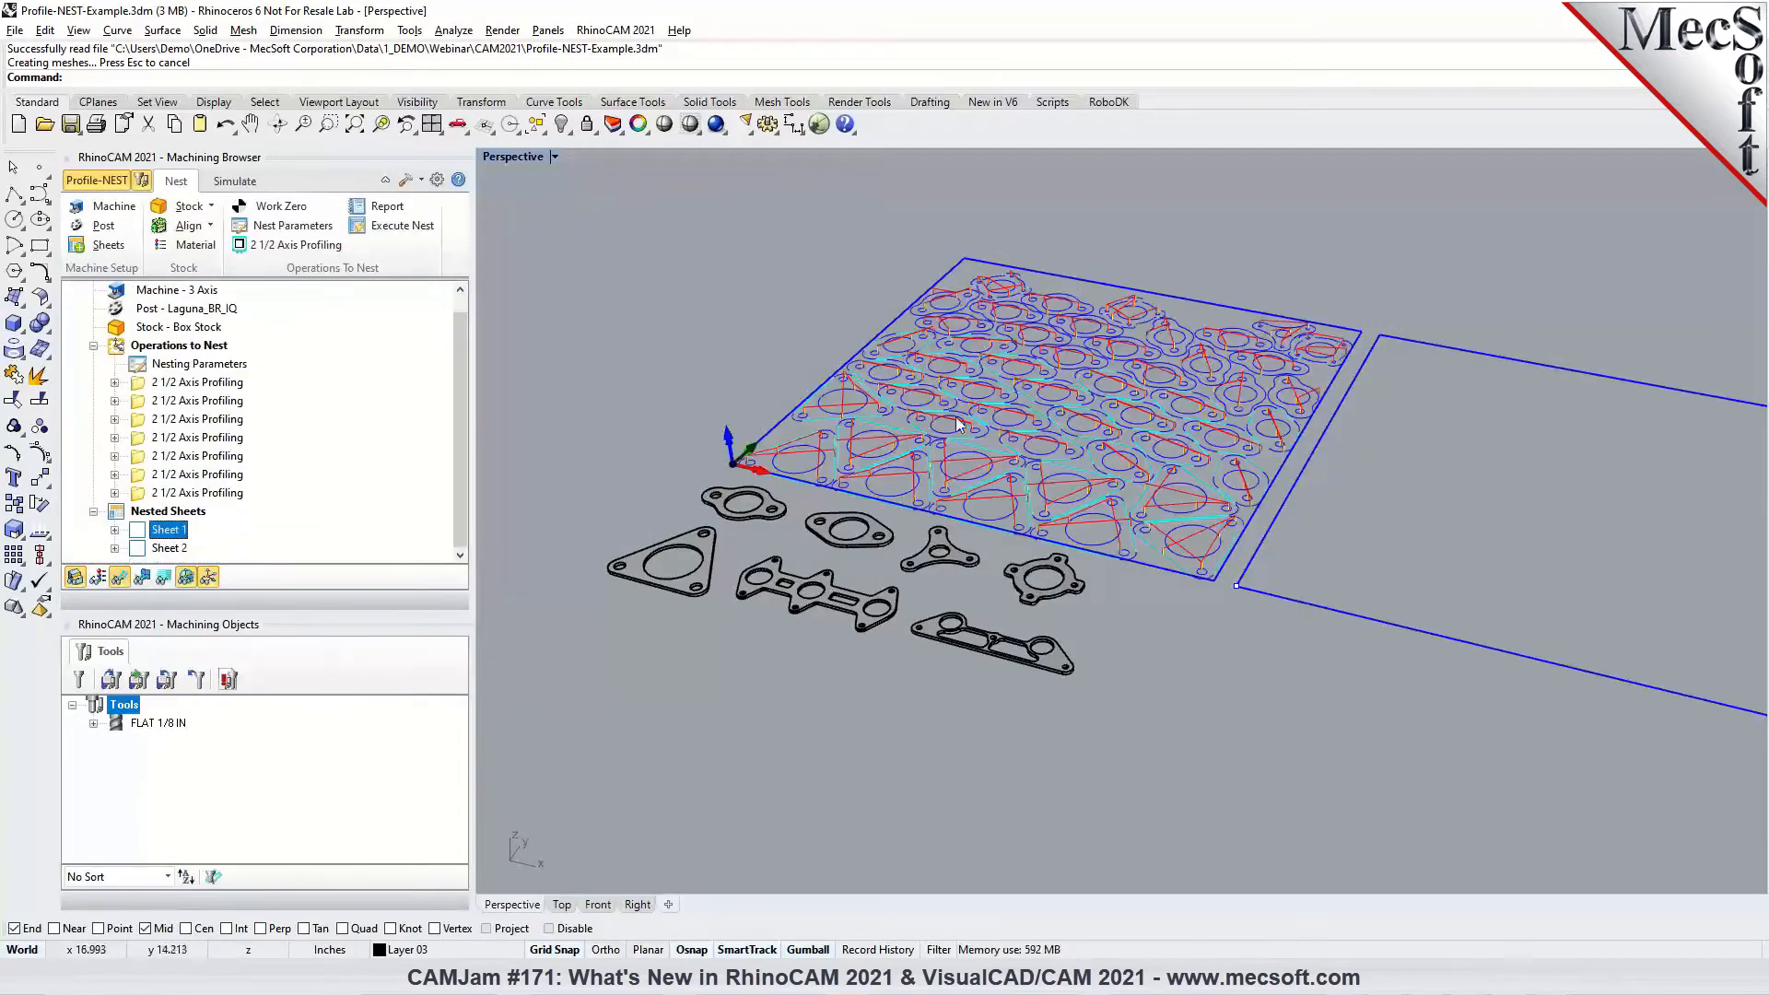
scroll(934, 403, "down", 3)
scroll(1111, 424, "up", 2)
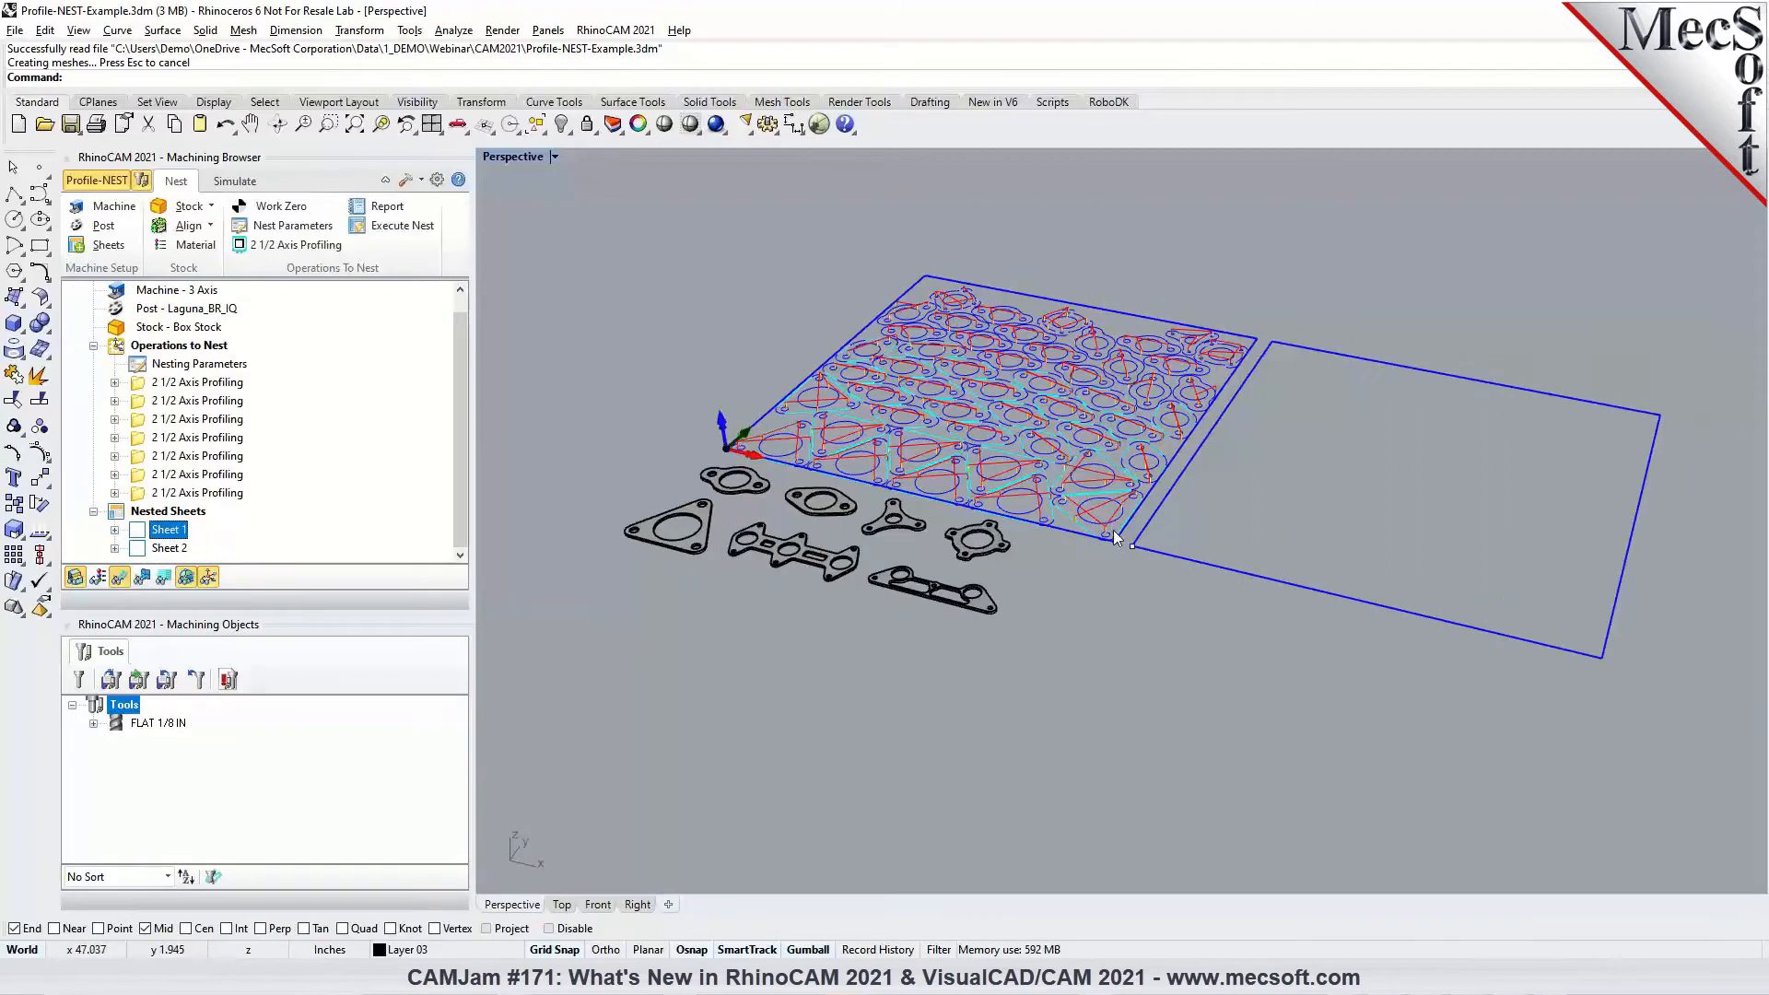
left_click(171, 548)
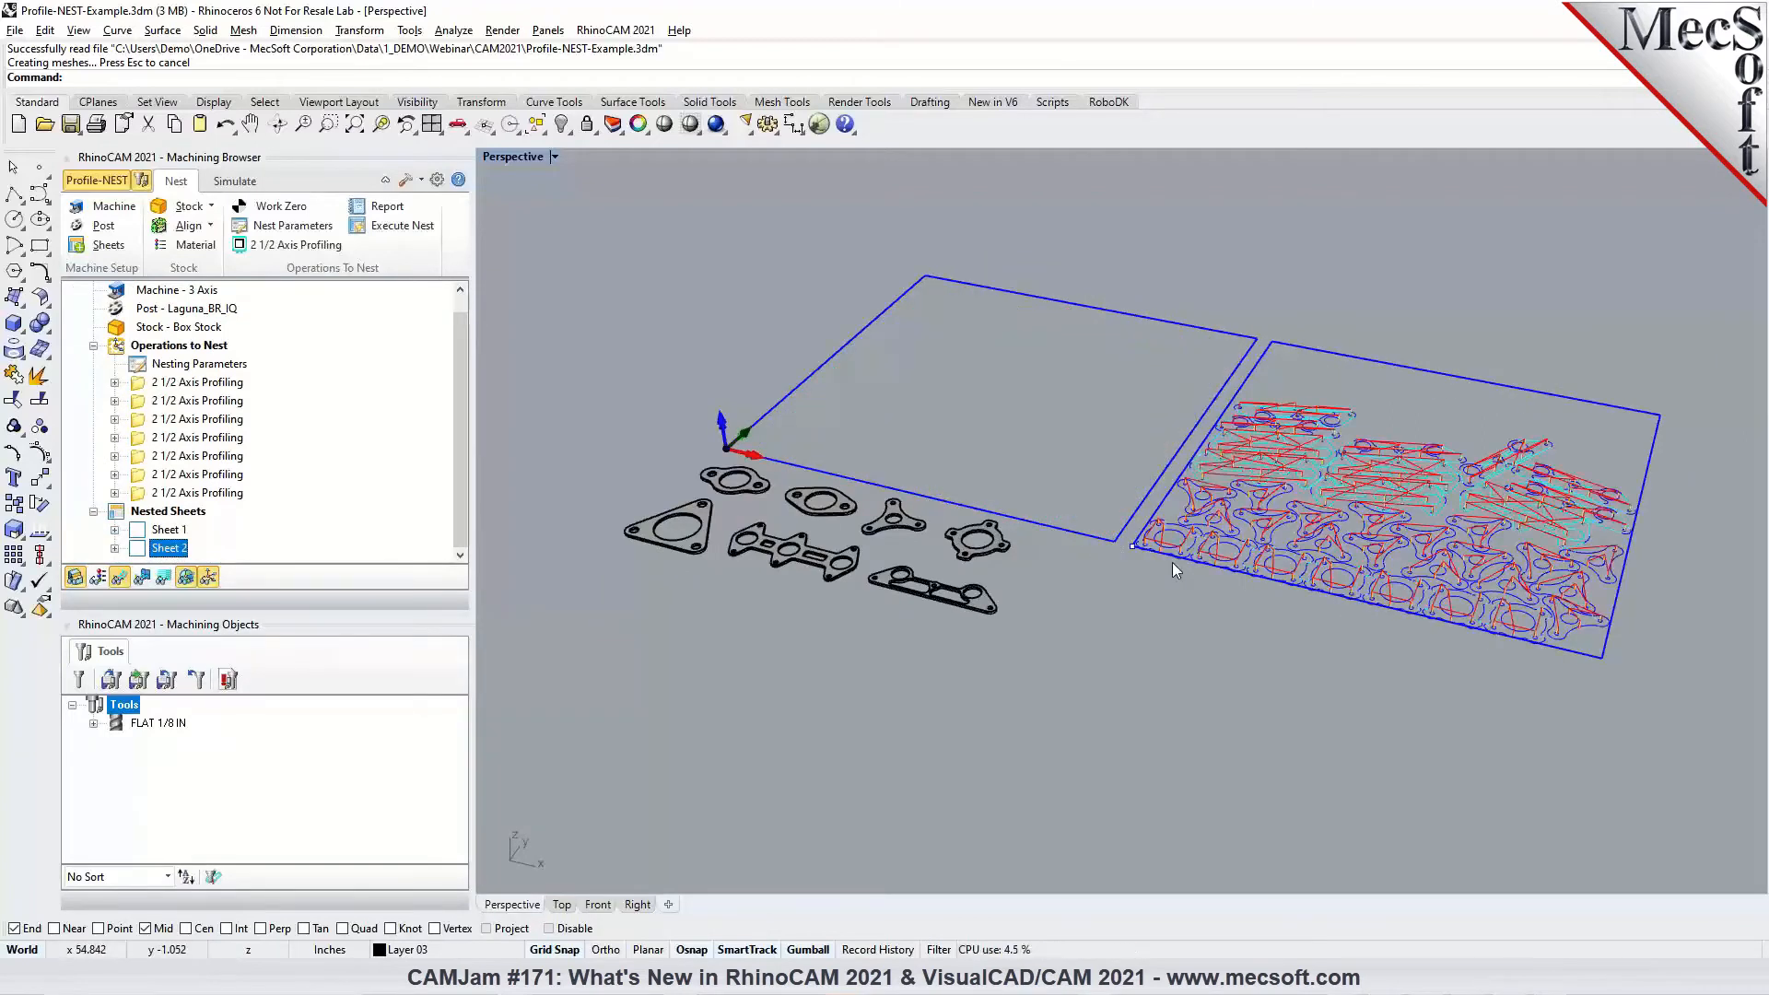
Review the defined sheets in the sheet selection and select the RectSheet entry
left_click(104, 245)
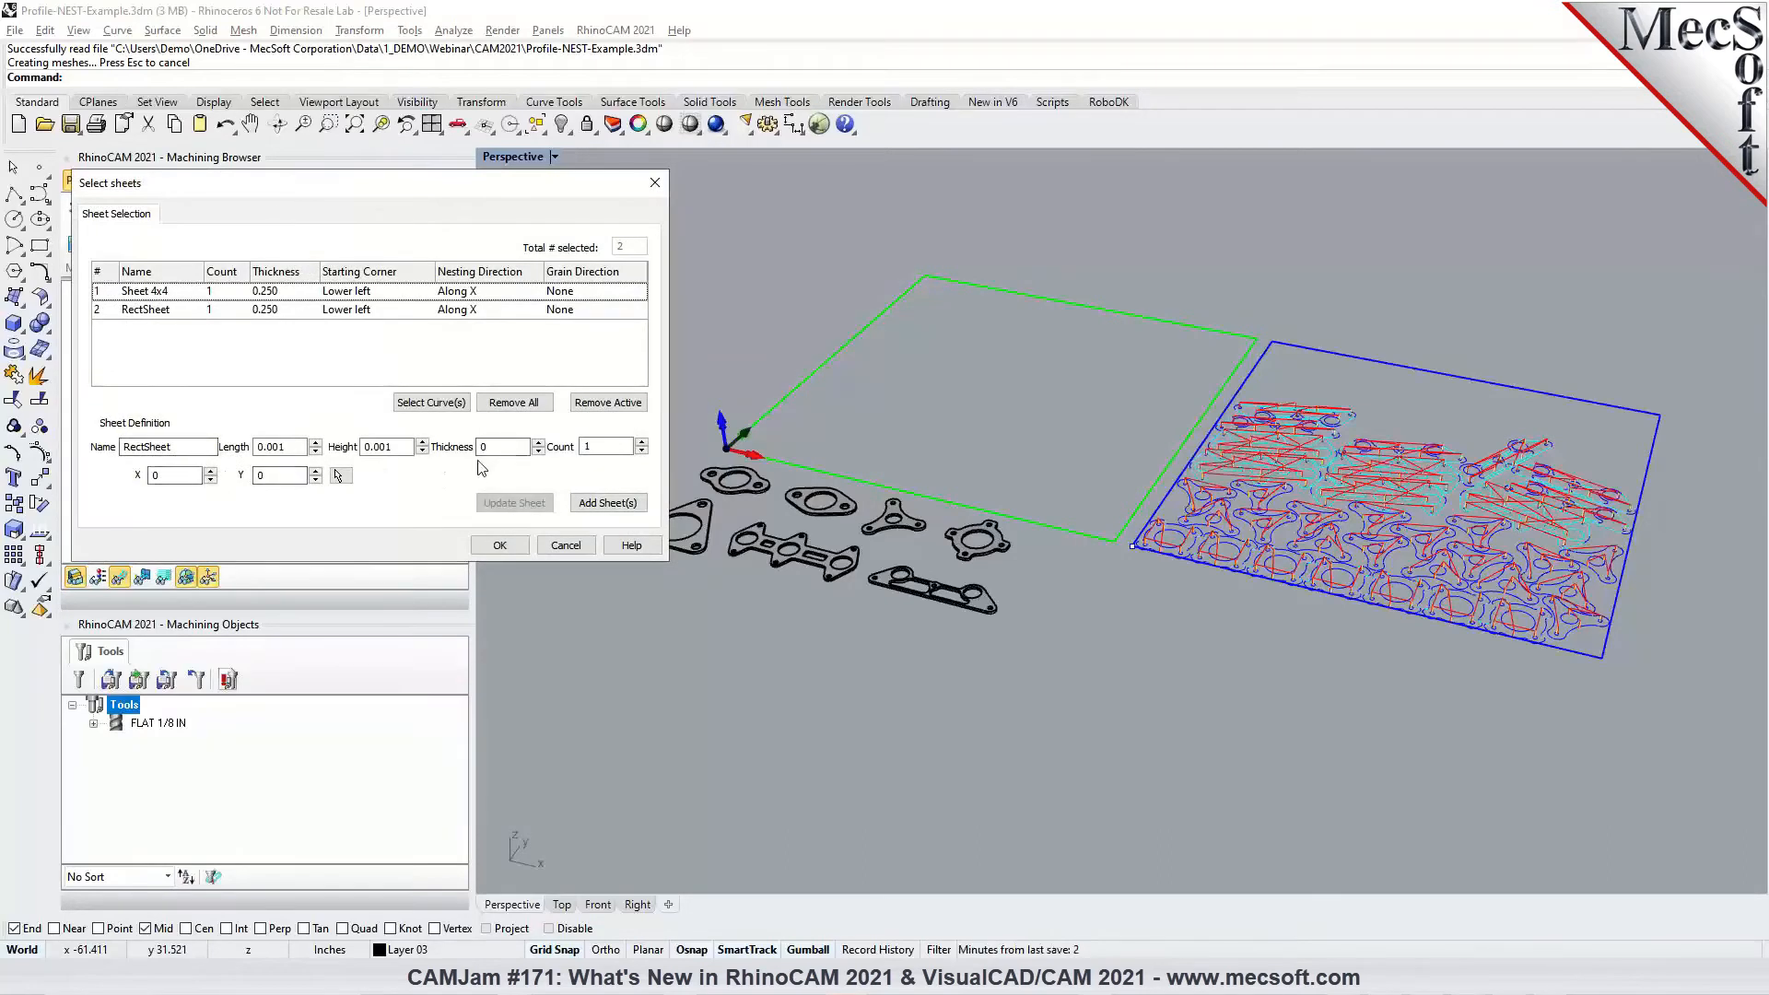
left_click(565, 545)
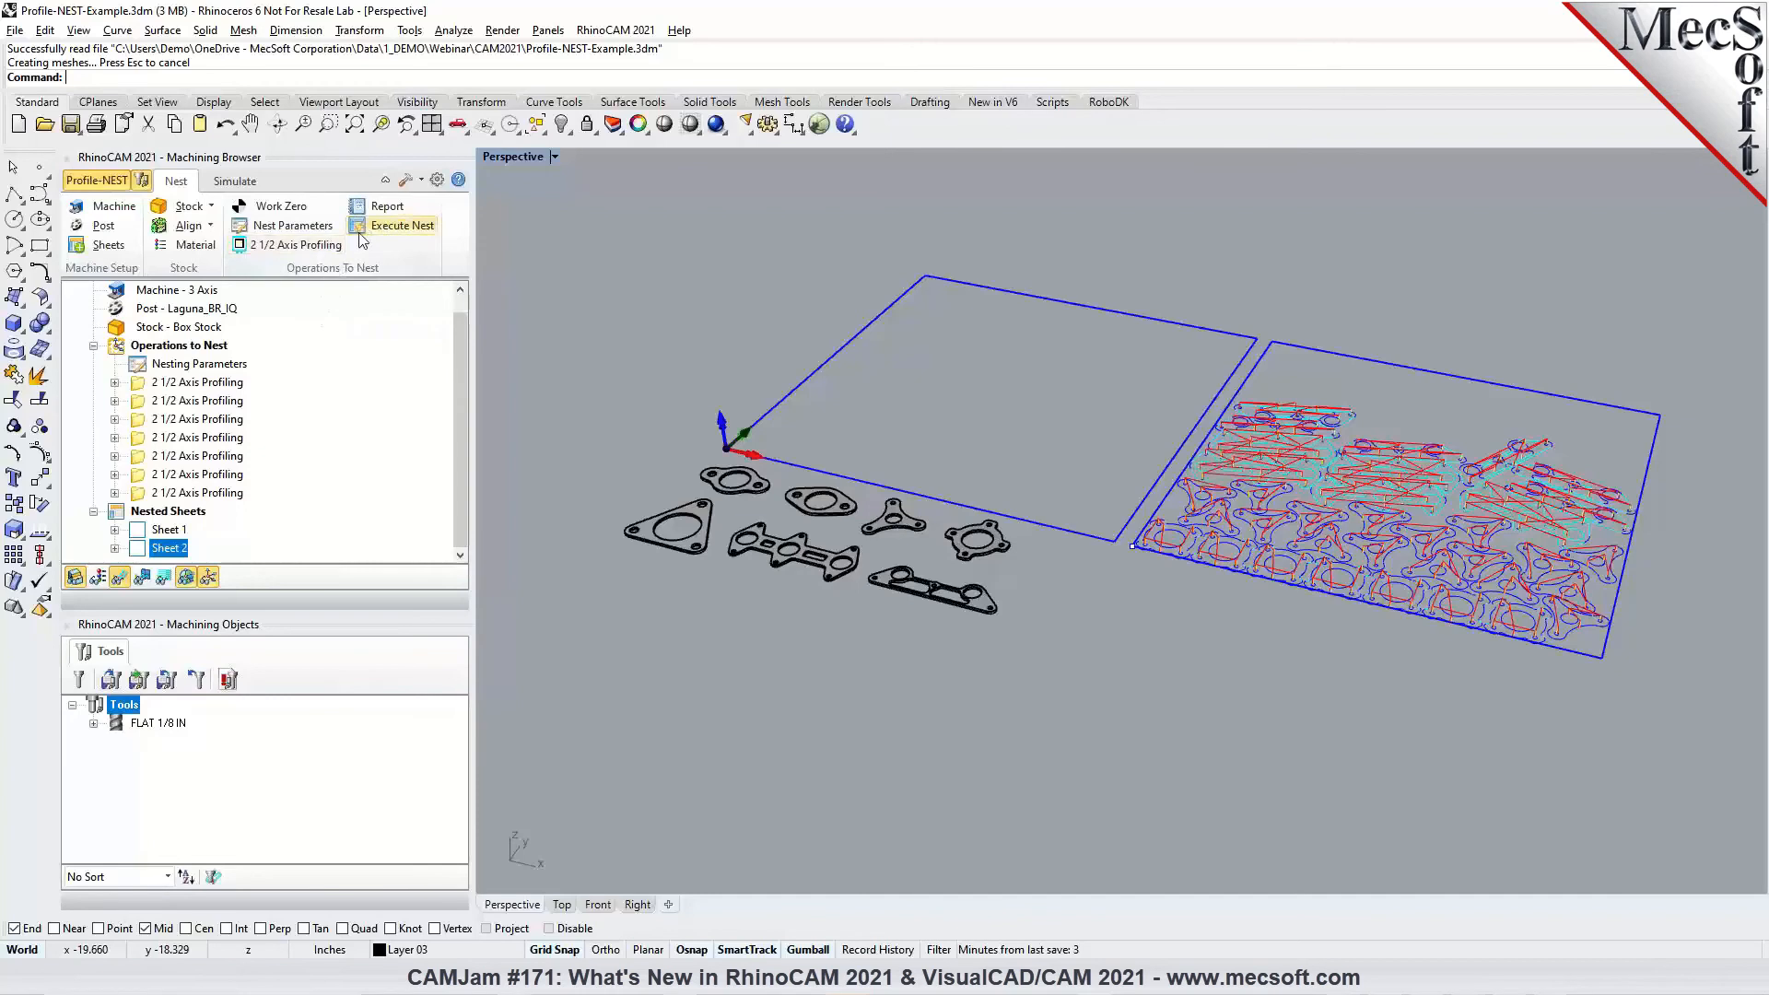
left_click(81, 247)
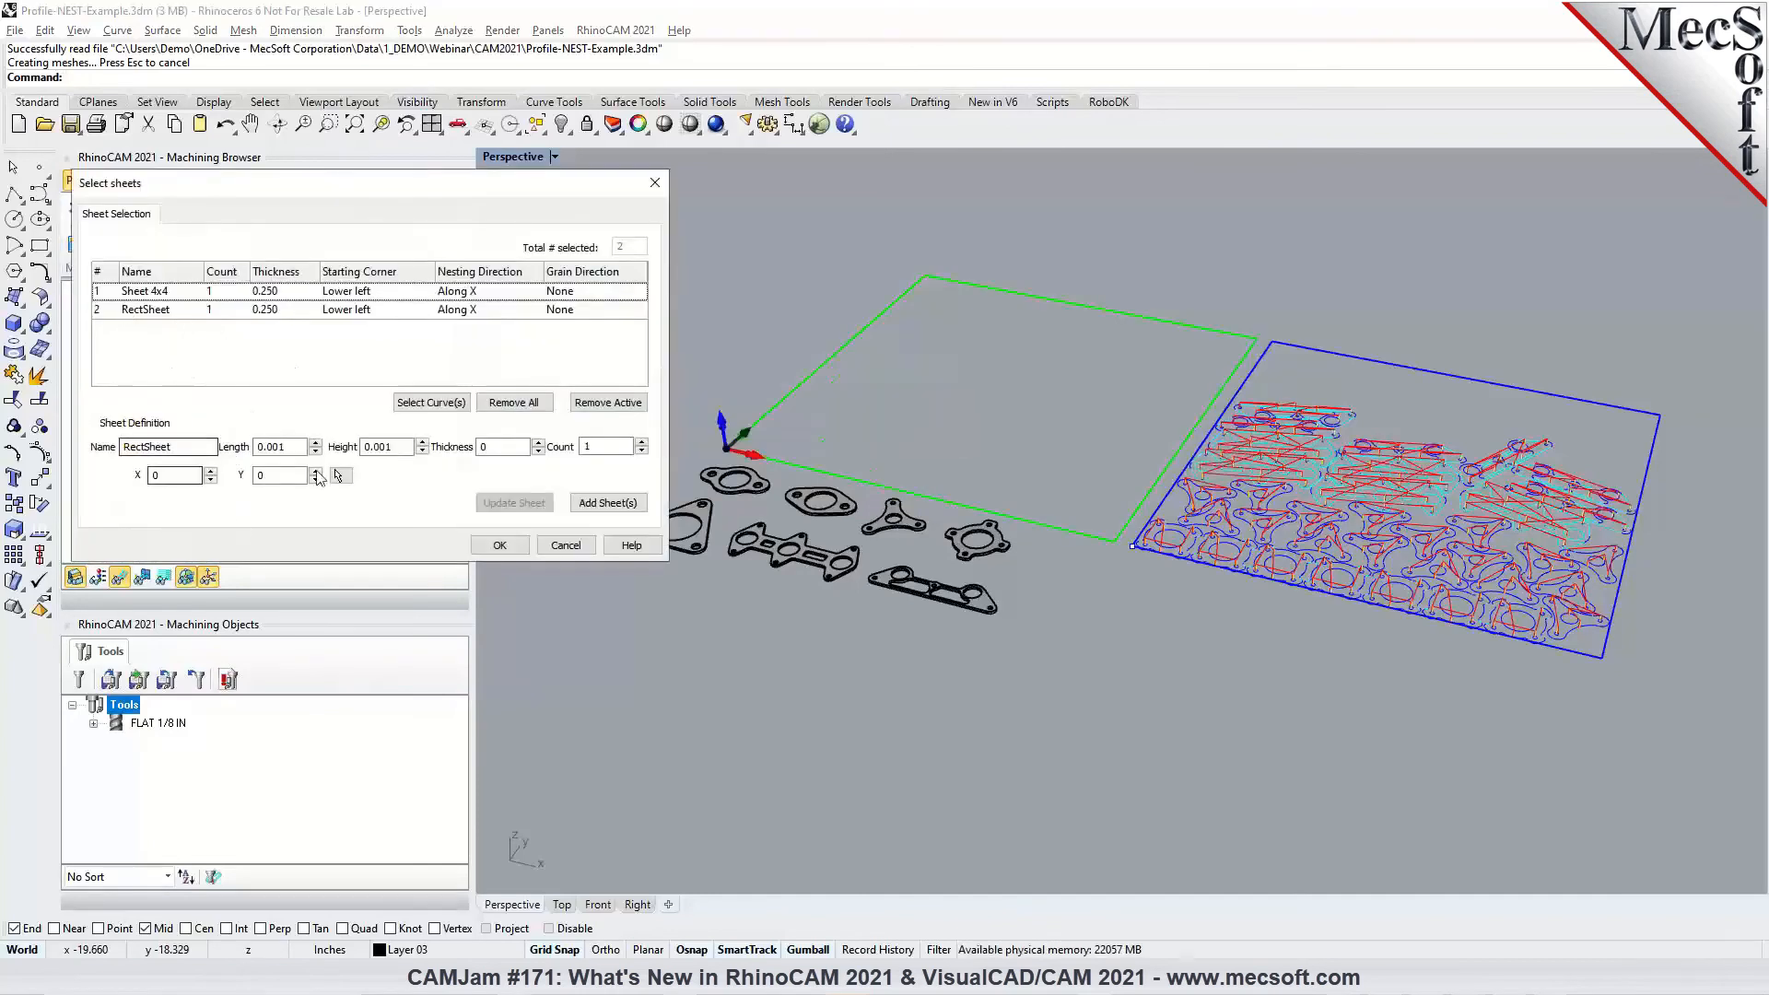
left_click(146, 310)
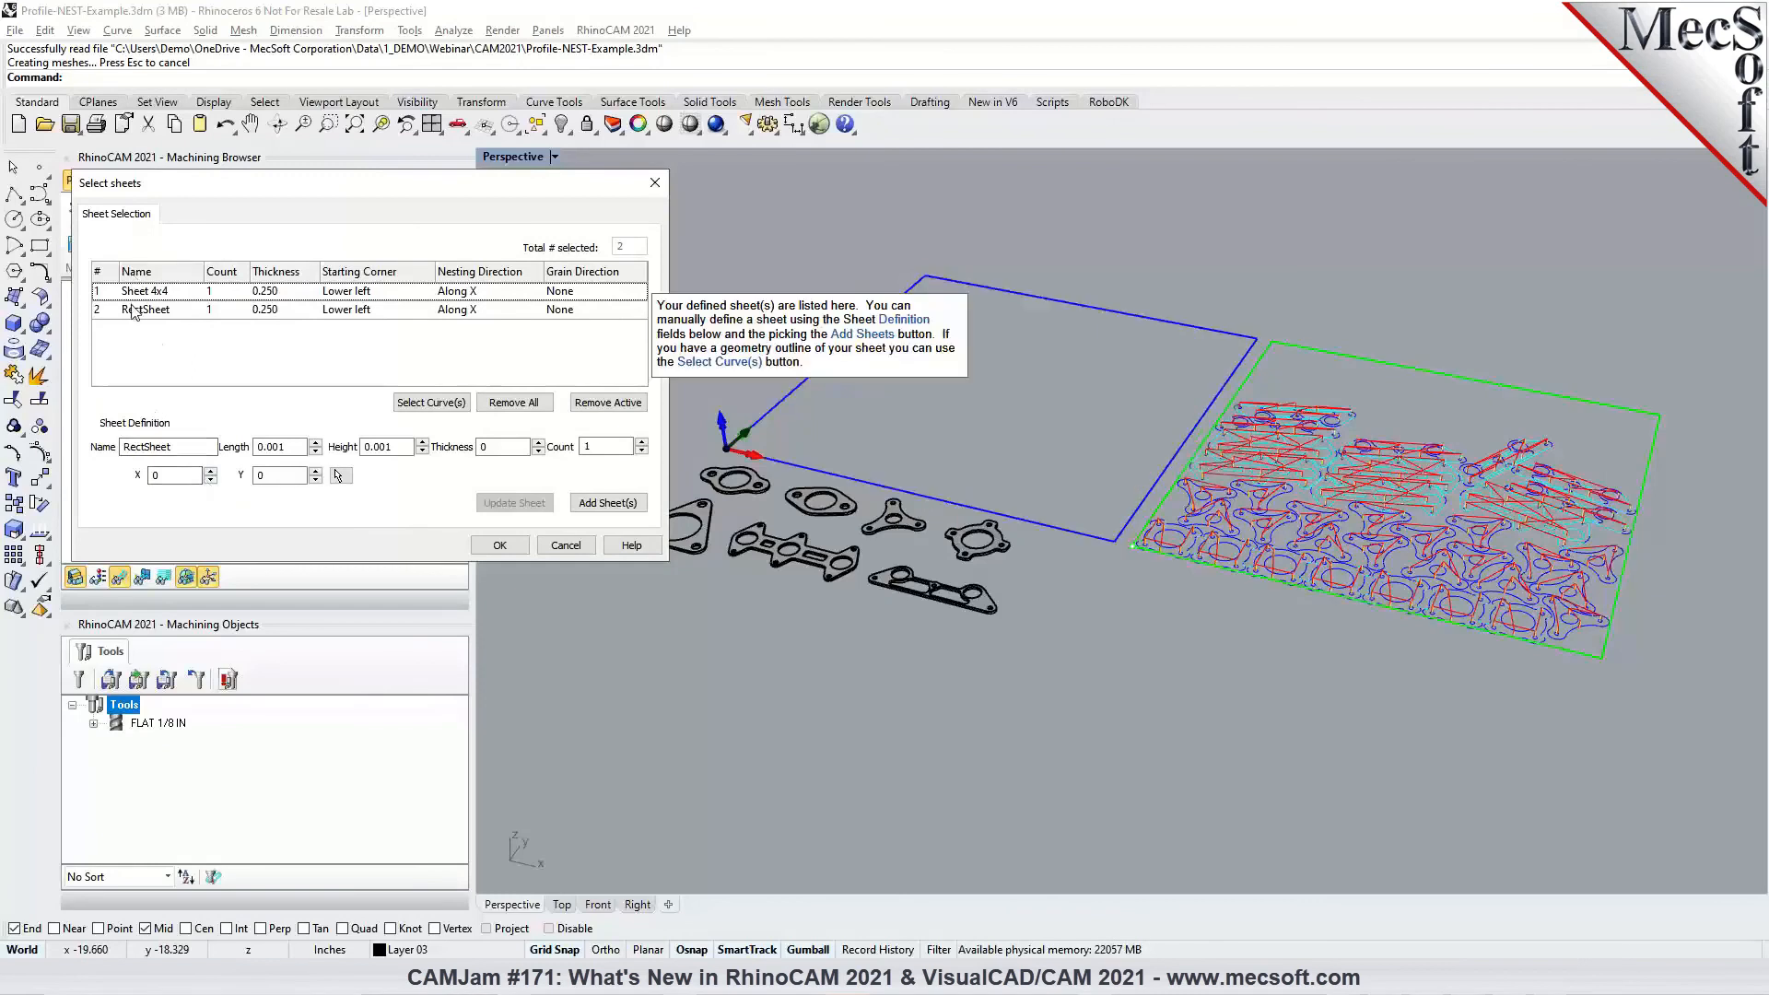